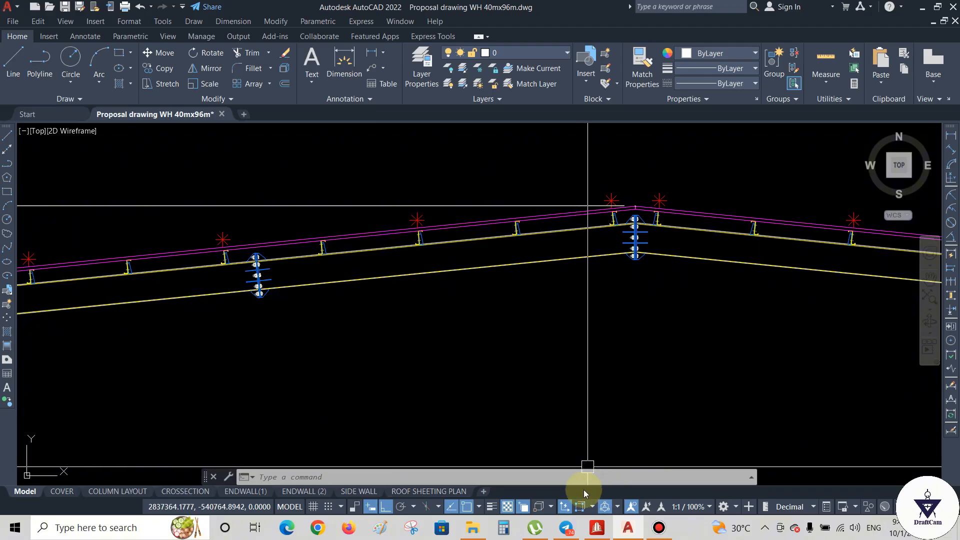
- Review the ENDWALL(1), ENDWALL (2) and SIDE WALL layouts, including the typical one-side flange brace detail
click(243, 492)
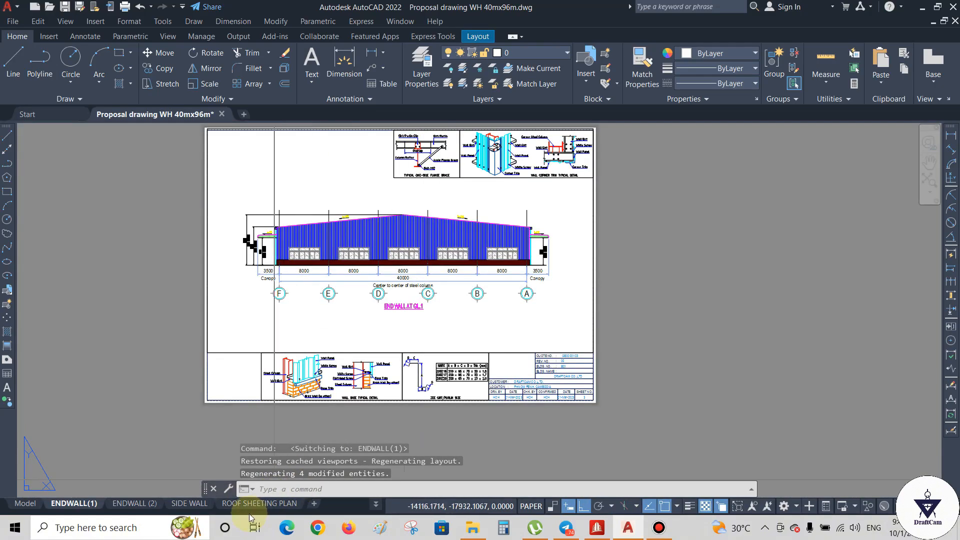
scroll(419, 143, up, 5)
scroll(420, 144, up, 2)
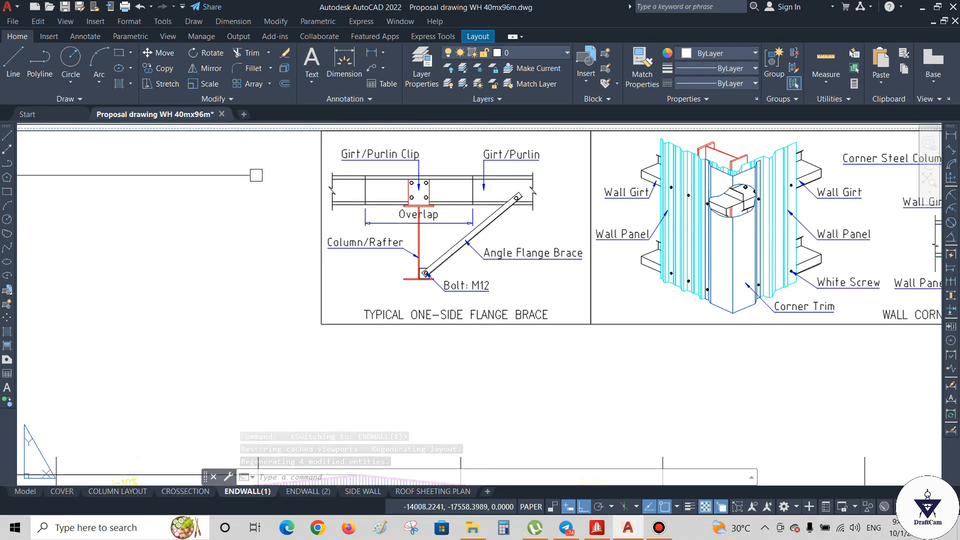
click(293, 492)
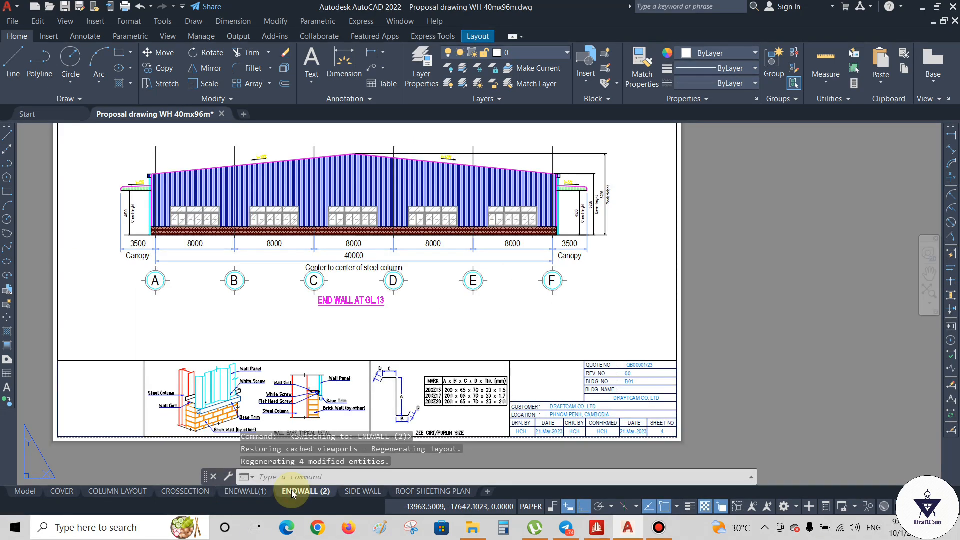
click(349, 494)
middle_drag(344, 315, 399, 449)
middle_drag(385, 307, 364, 263)
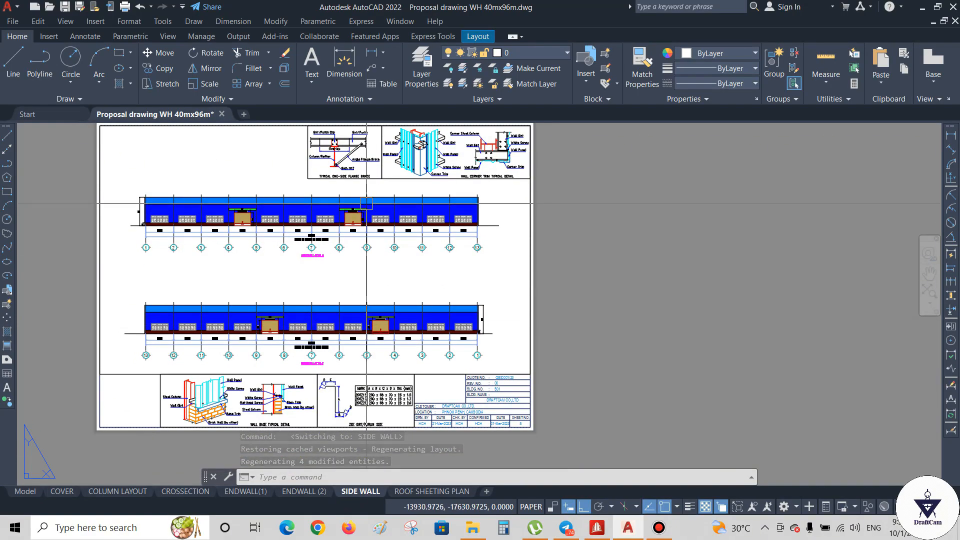
- Examine the typical two-side flange brace detail in the ROOF SHEETING PLAN layout
click(431, 492)
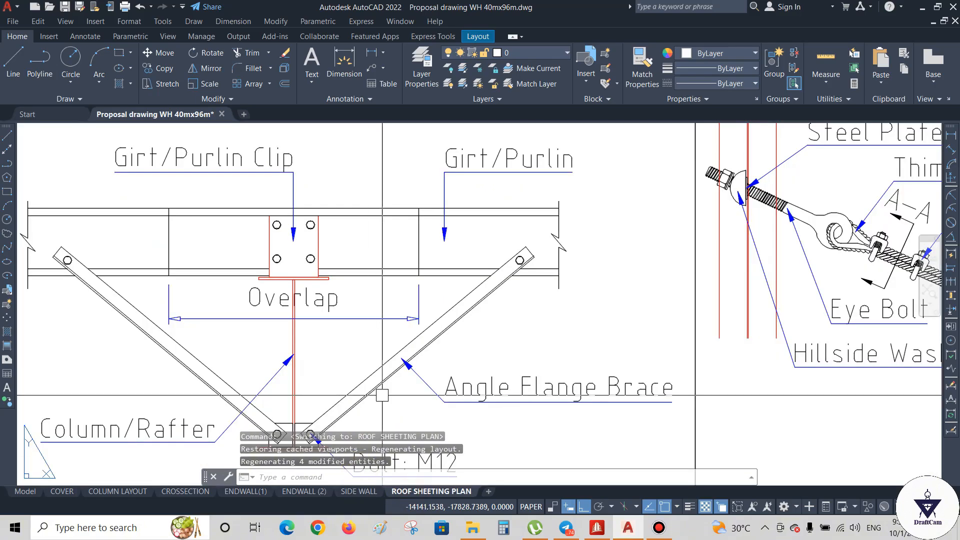
scroll(453, 252, down, 8)
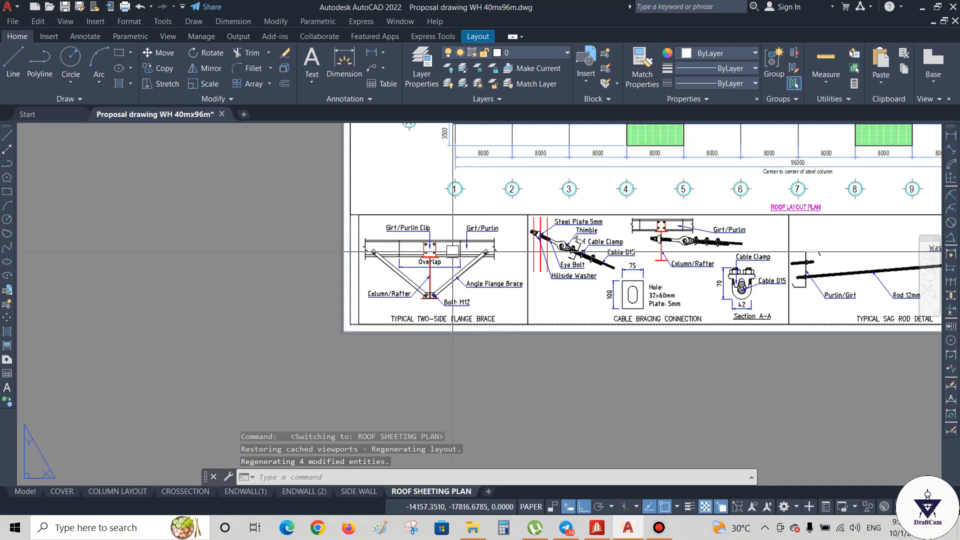
scroll(440, 263, up, 2)
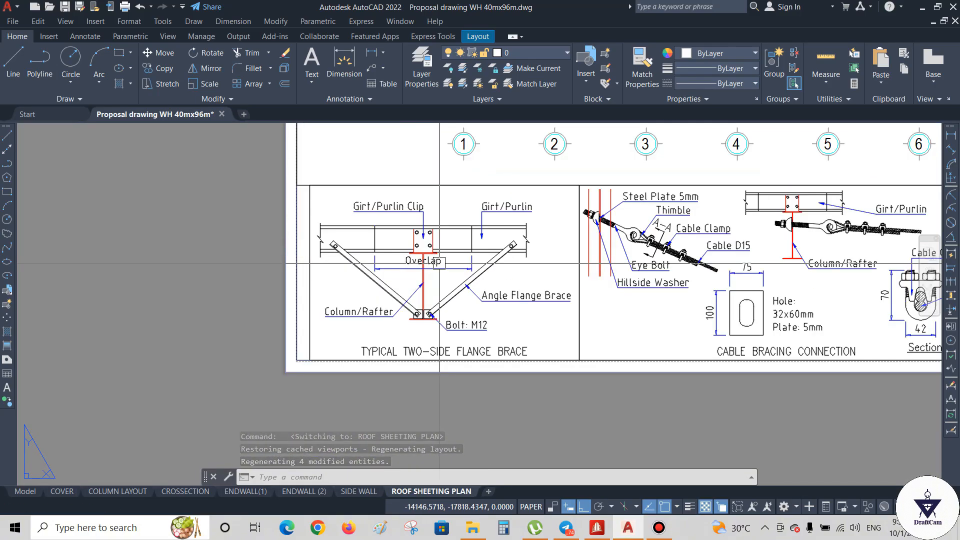
scroll(439, 264, up, 3)
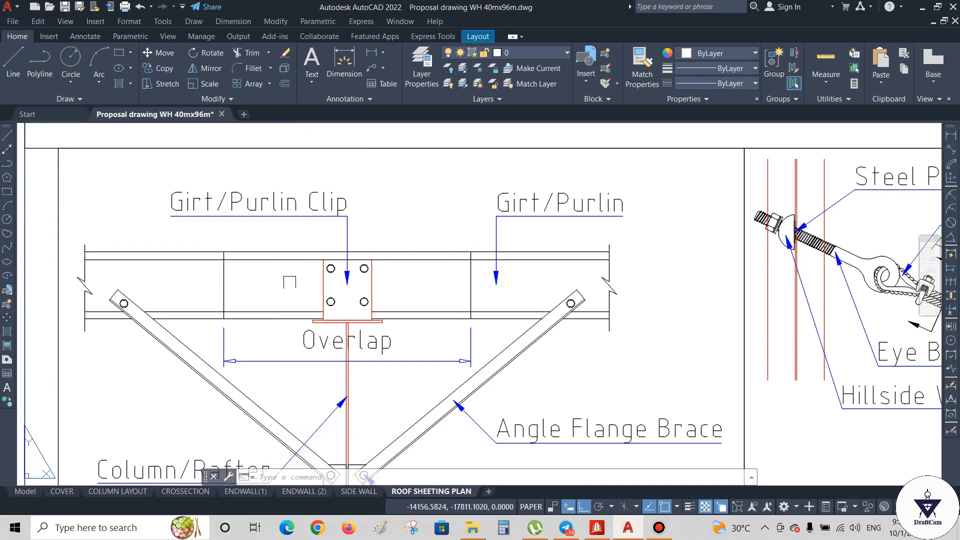
scroll(334, 235, down, 4)
middle_drag(408, 290, 414, 318)
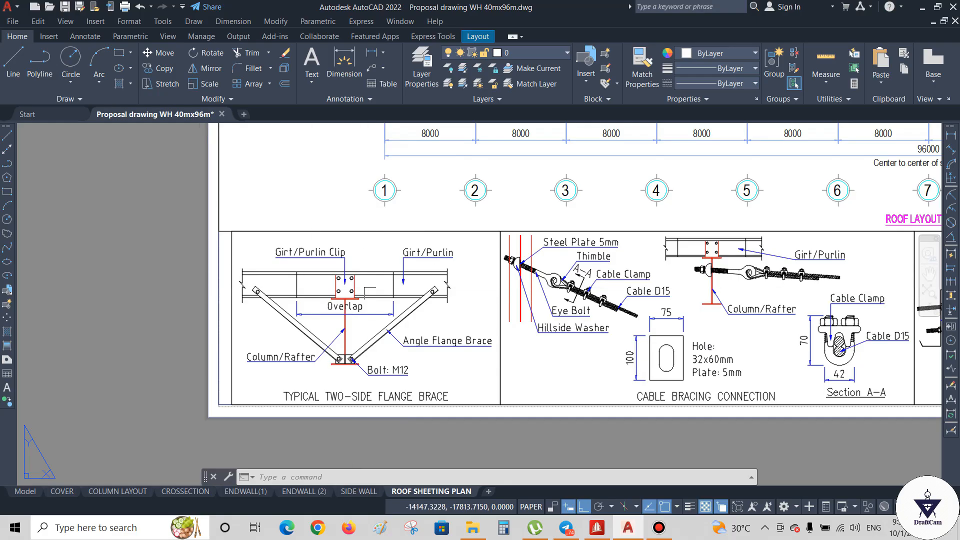
- Minimize the open windows to reach the desktop
click(929, 6)
click(896, 6)
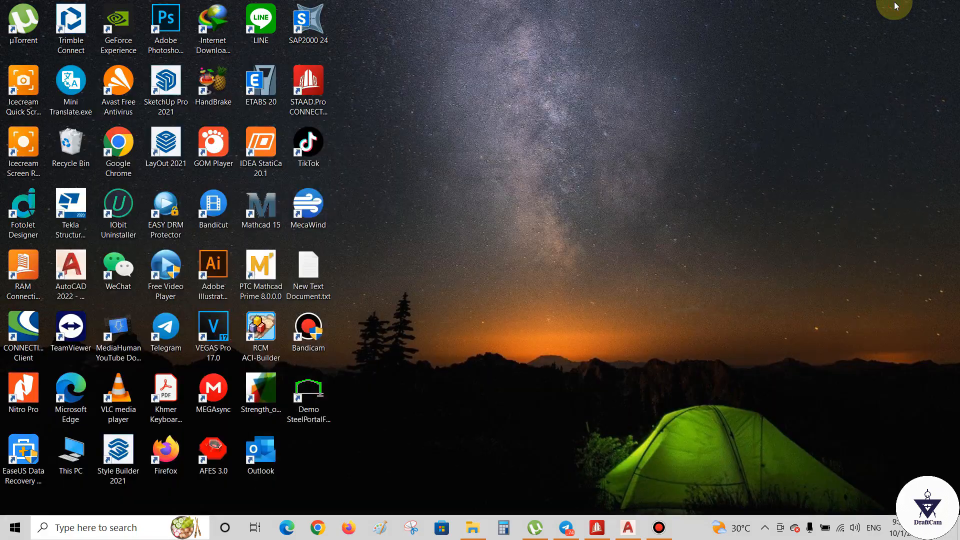
click(112, 262)
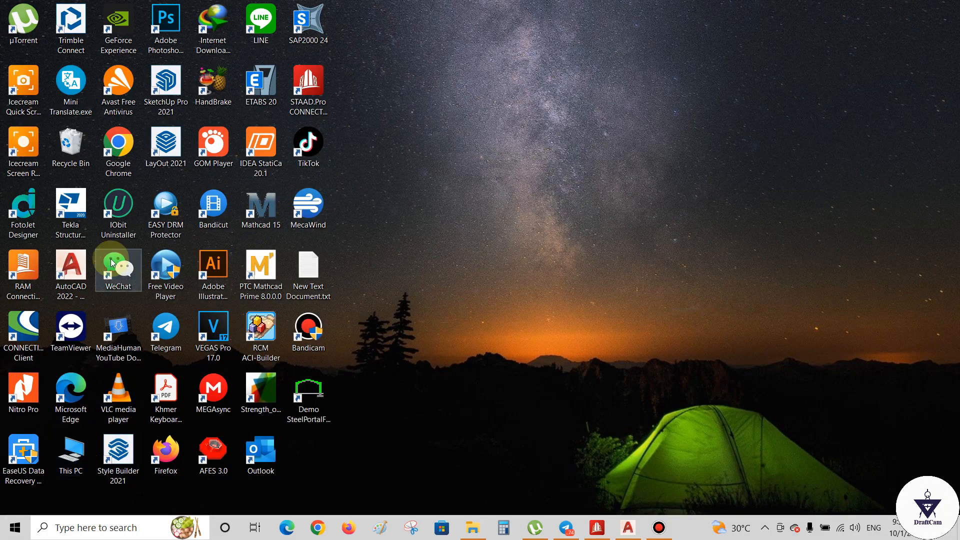
click(169, 275)
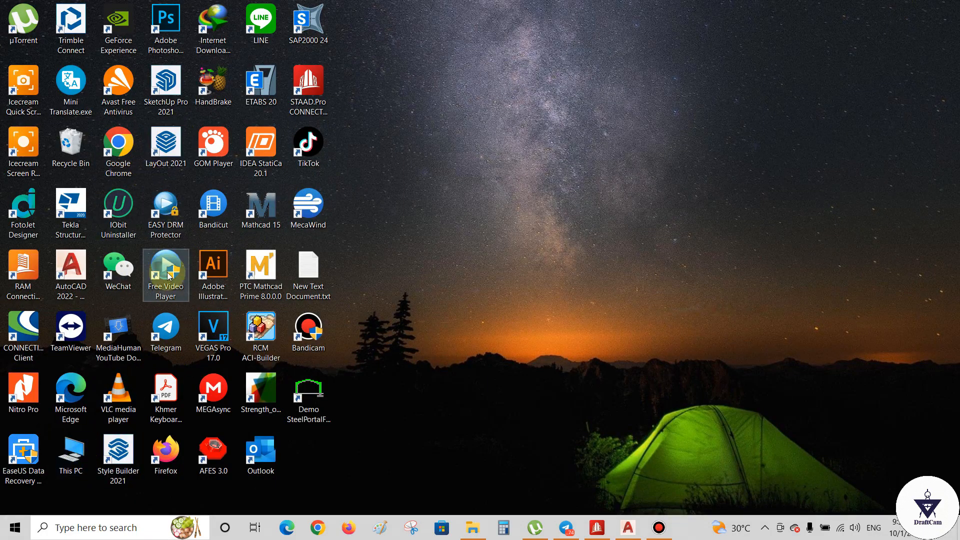
click(166, 201)
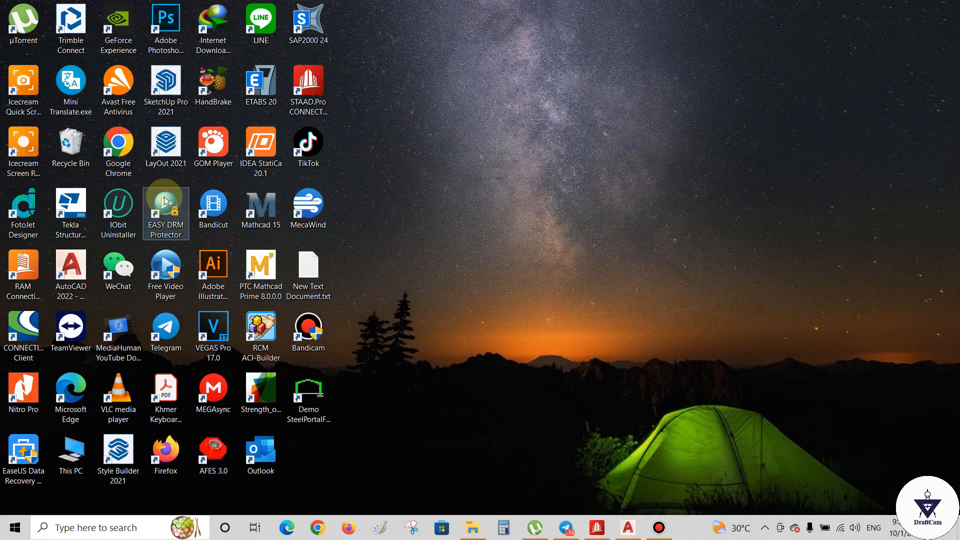
click(240, 268)
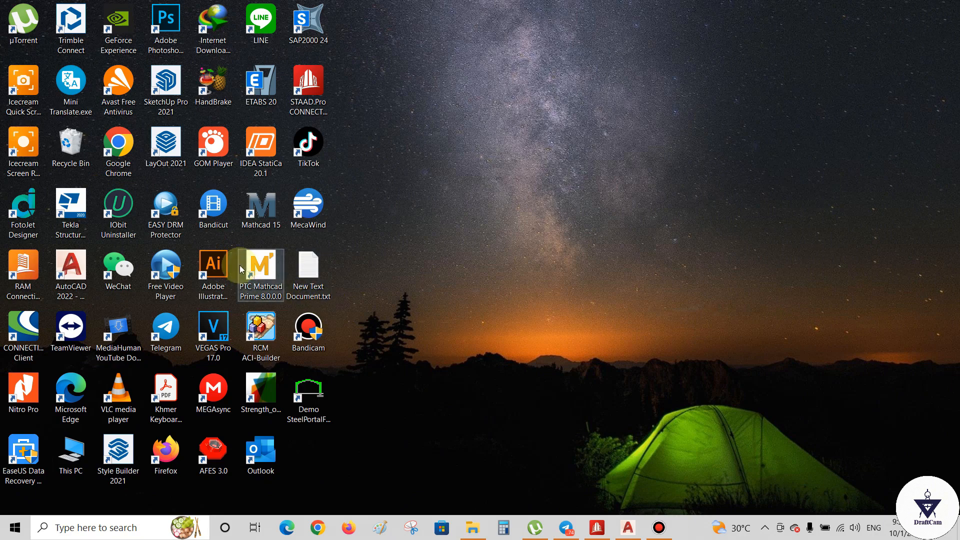
click(511, 404)
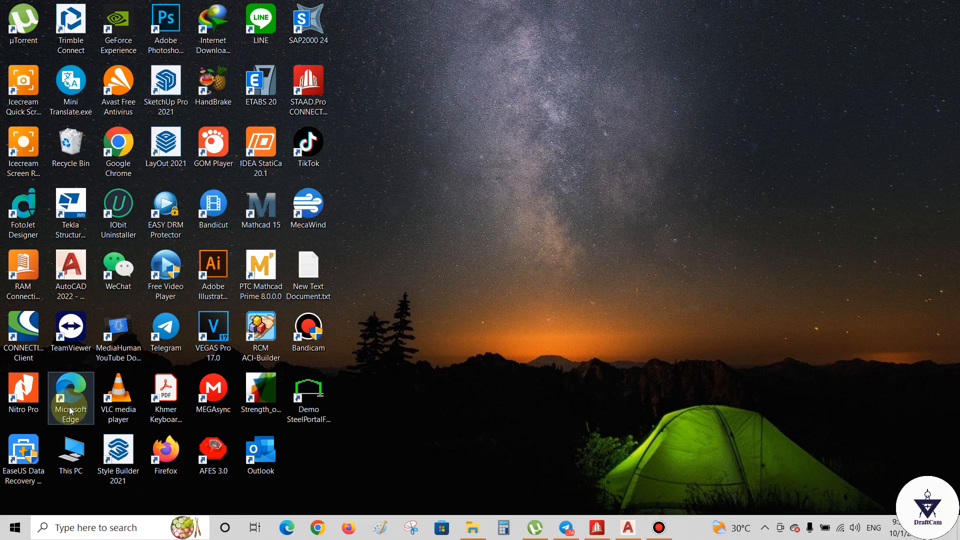
- Launch Tekla Structures 2020 with the China environment, Steel Detailer role and Steel Detailing configuration
double_click(70, 205)
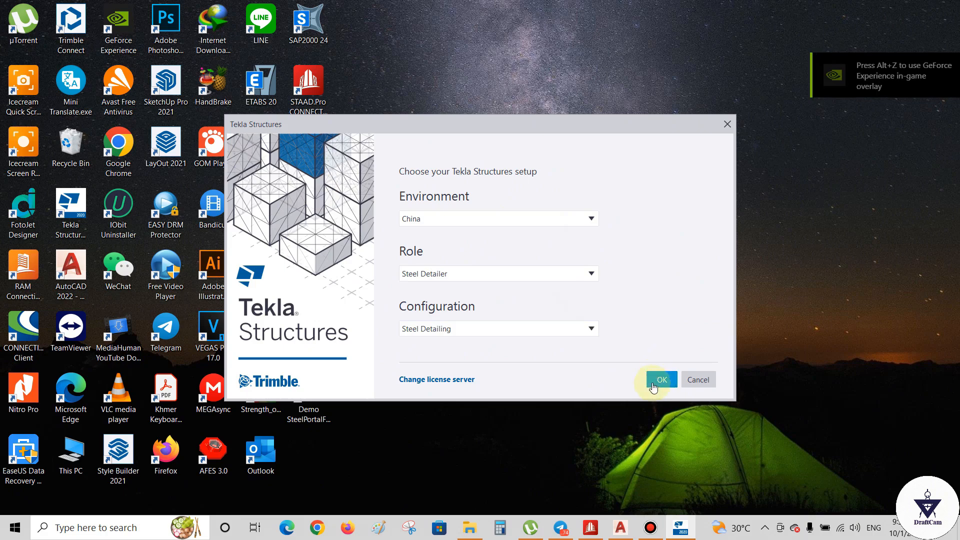
click(659, 379)
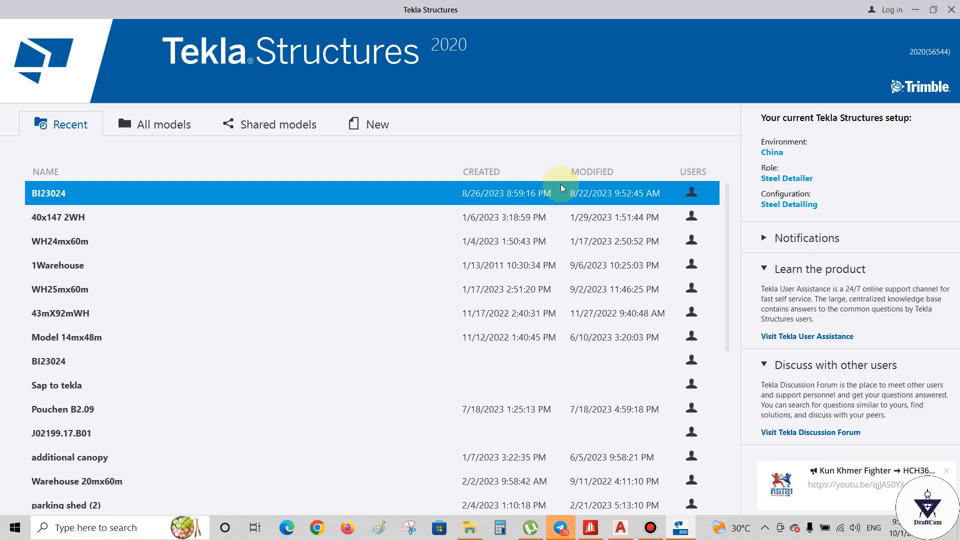
- Open the recent model BI23024 and display its 3D view
click(52, 194)
click(563, 448)
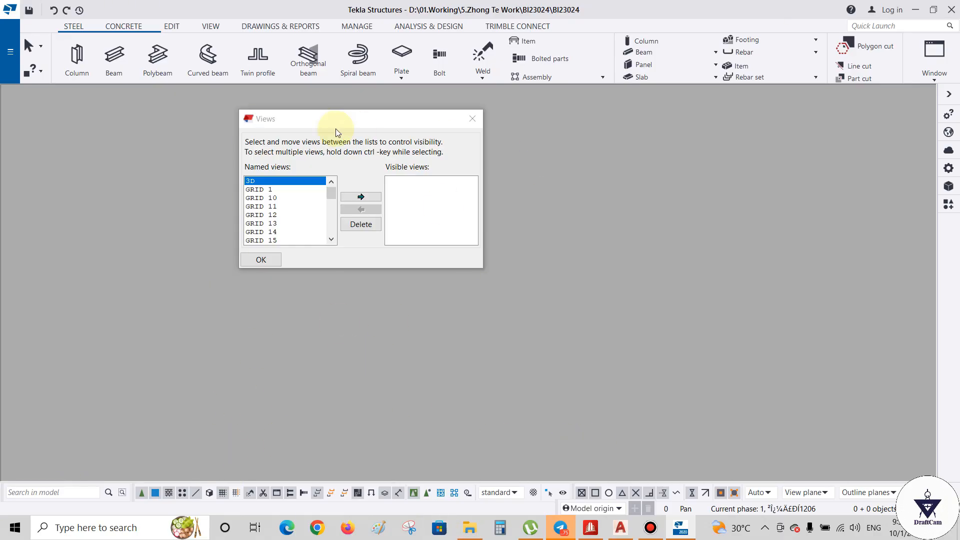
click(357, 200)
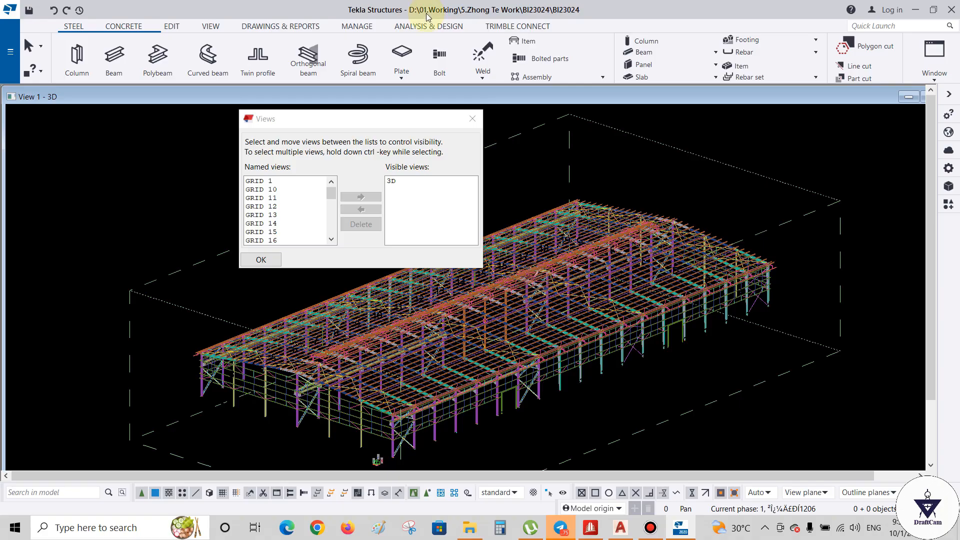
click(470, 119)
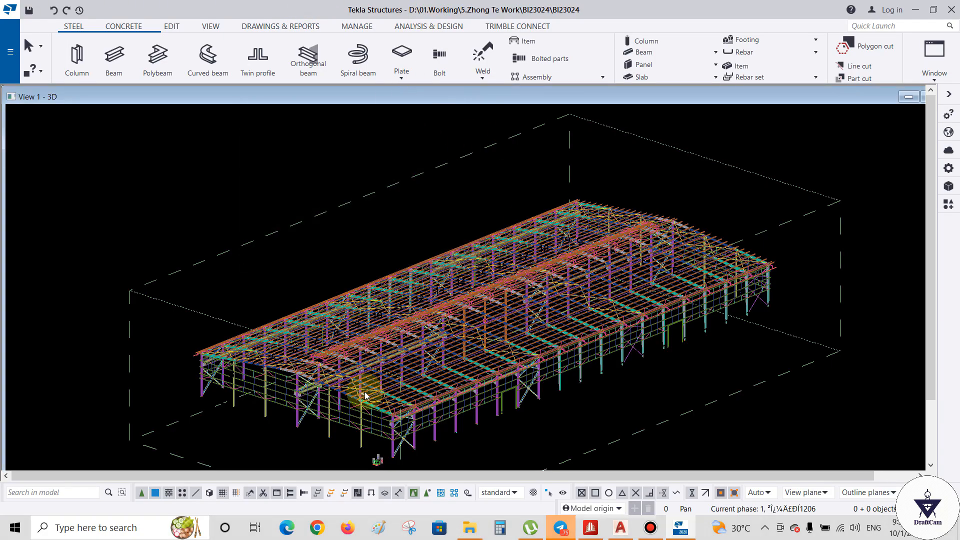
- Inspect the building's roof framing from several sides, including the purlins and their connections to the blue rafters
scroll(258, 383, up, 3)
scroll(258, 383, up, 3)
scroll(635, 285, up, 2)
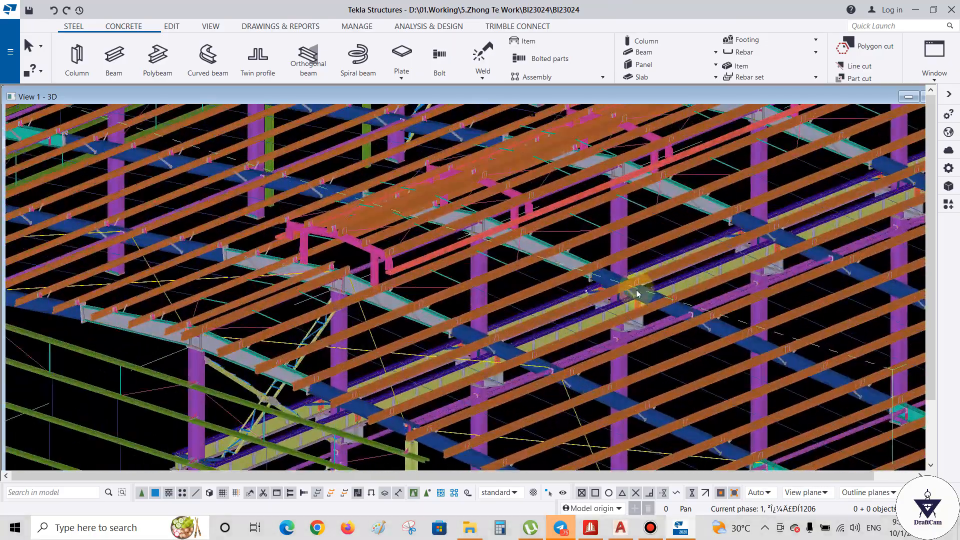
scroll(590, 370, up, 2)
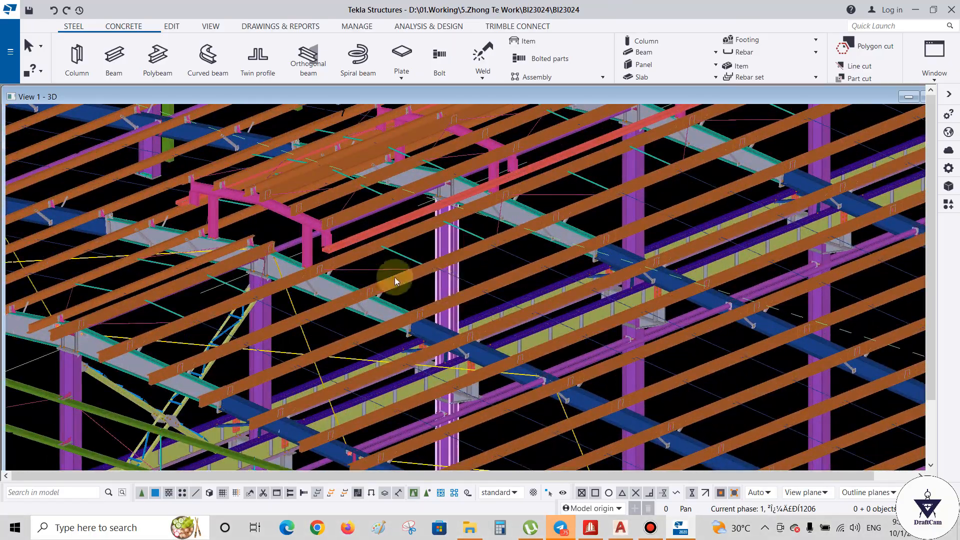
scroll(378, 249, down, 2)
scroll(305, 242, down, 4)
right_click(500, 343)
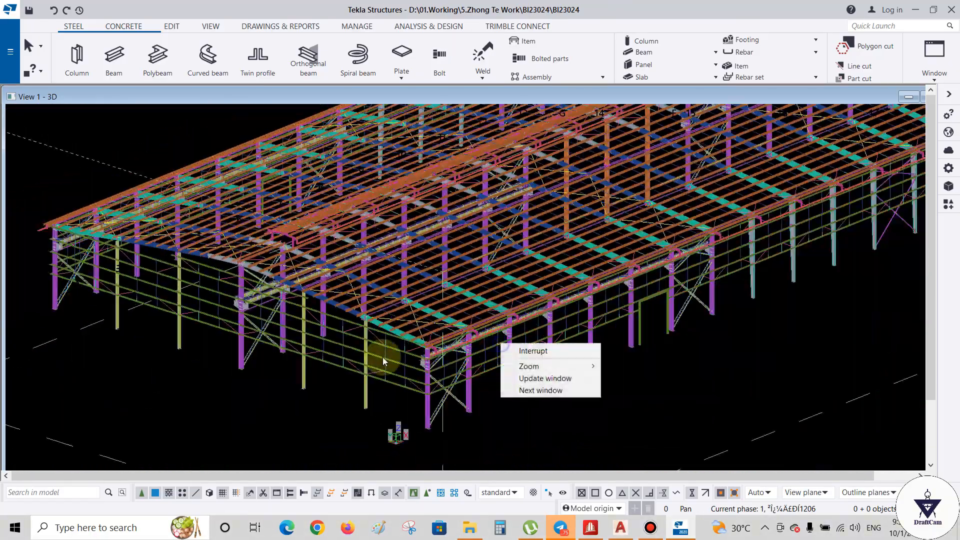
double_click(340, 388)
scroll(377, 395, down, 6)
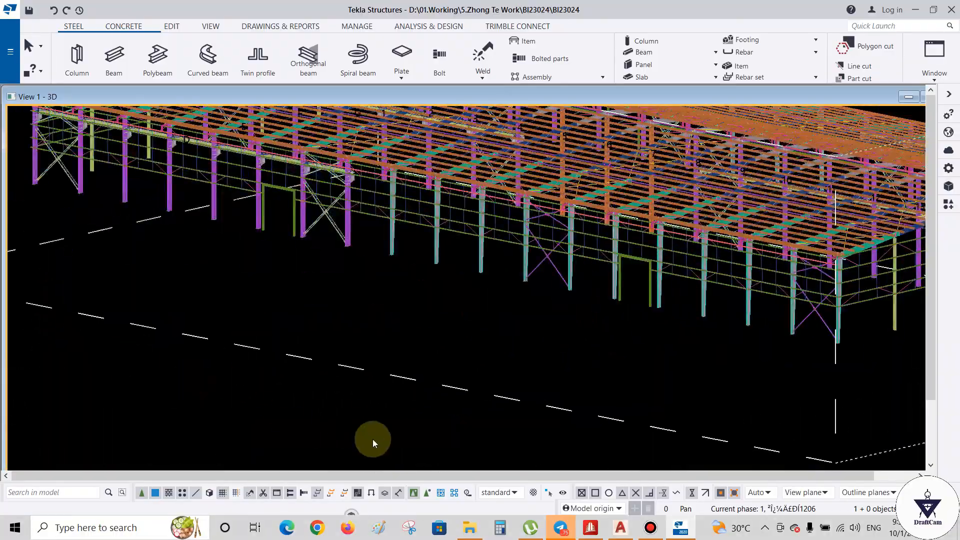
scroll(251, 302, up, 4)
scroll(320, 308, up, 10)
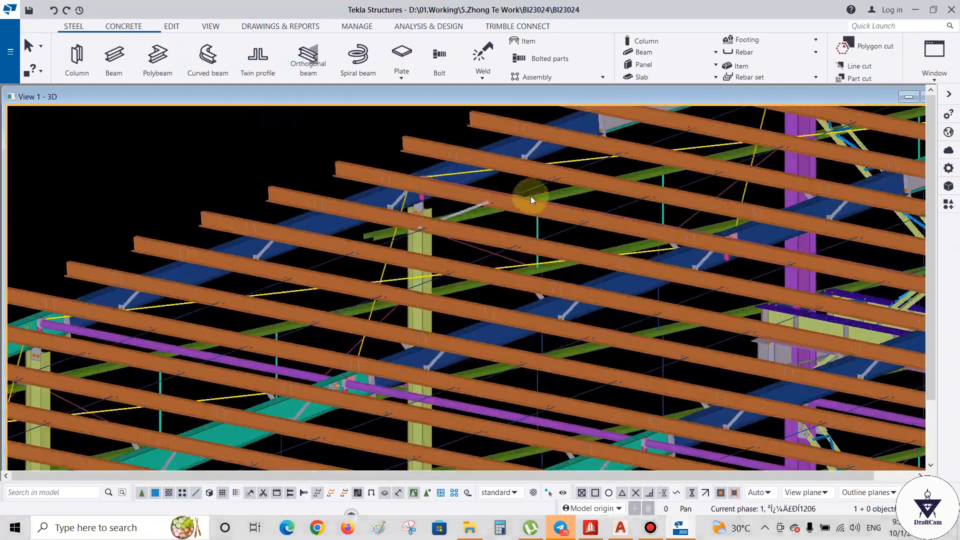
middle_drag(530, 196, 408, 189)
scroll(740, 184, up, 2)
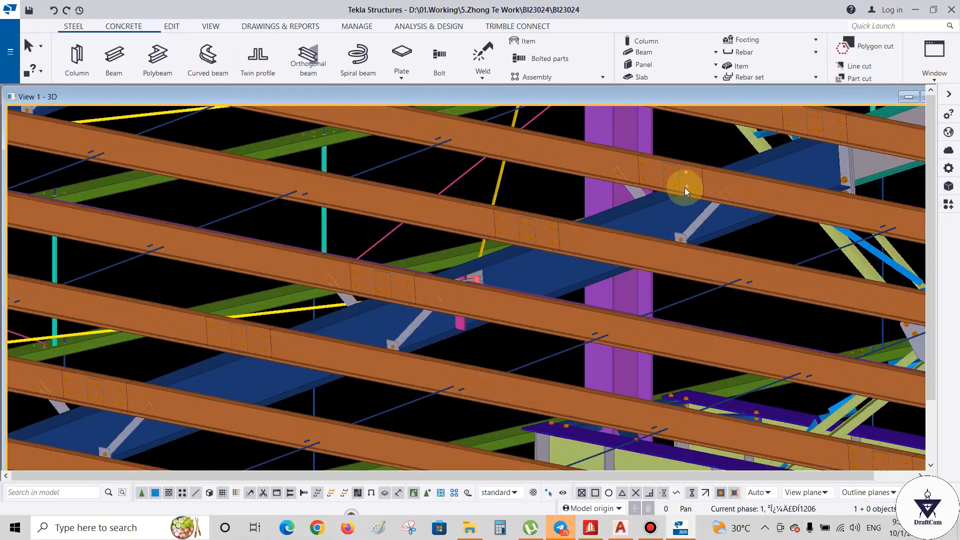
scroll(475, 254, down, 2)
scroll(611, 266, down, 5)
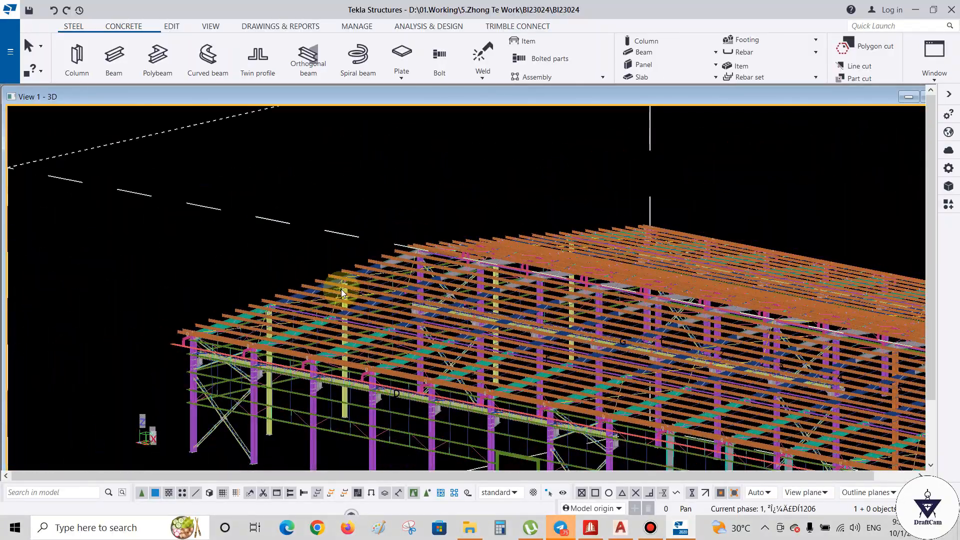
- Examine the angle flange braces and overlapping purlins connected to the teal rafter near the eave column
right_click(494, 340)
click(214, 273)
scroll(202, 276, down, 2)
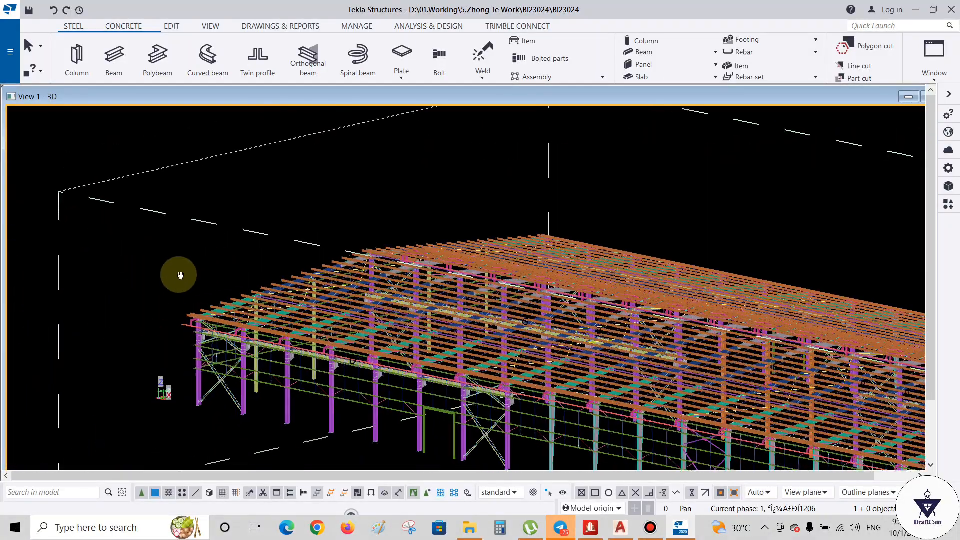
ctrl+middle_drag(180, 275, 401, 242)
scroll(876, 161, up, 1)
scroll(677, 149, up, 3)
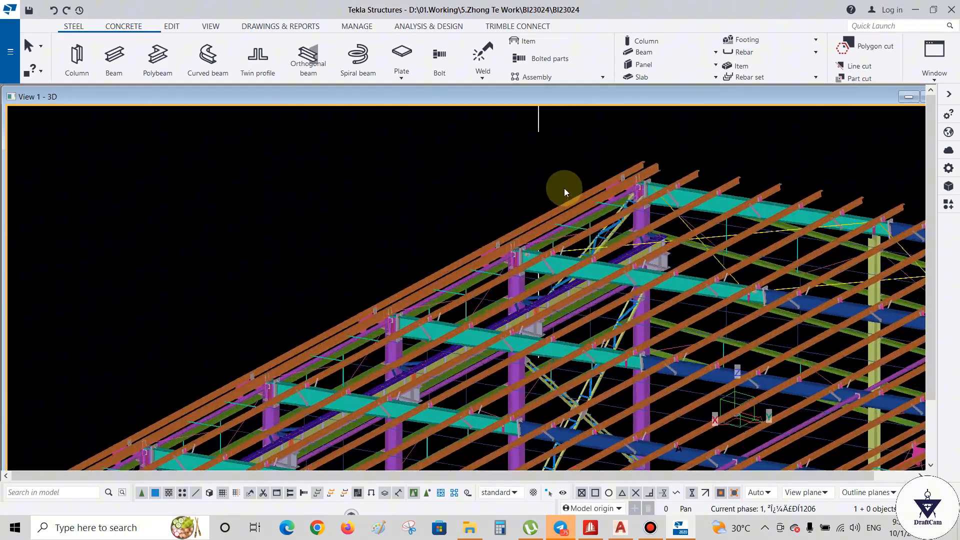
scroll(564, 188, up, 5)
scroll(515, 291, up, 2)
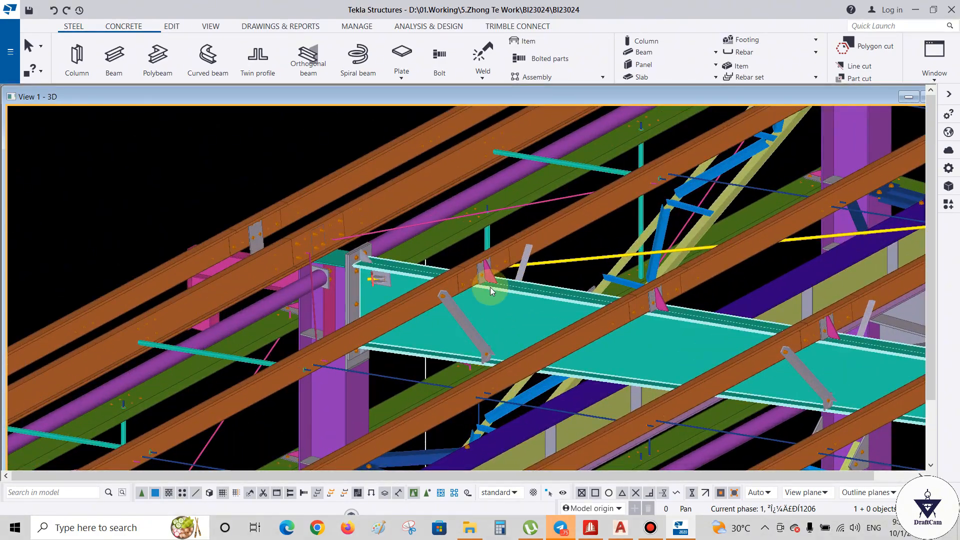
click(460, 316)
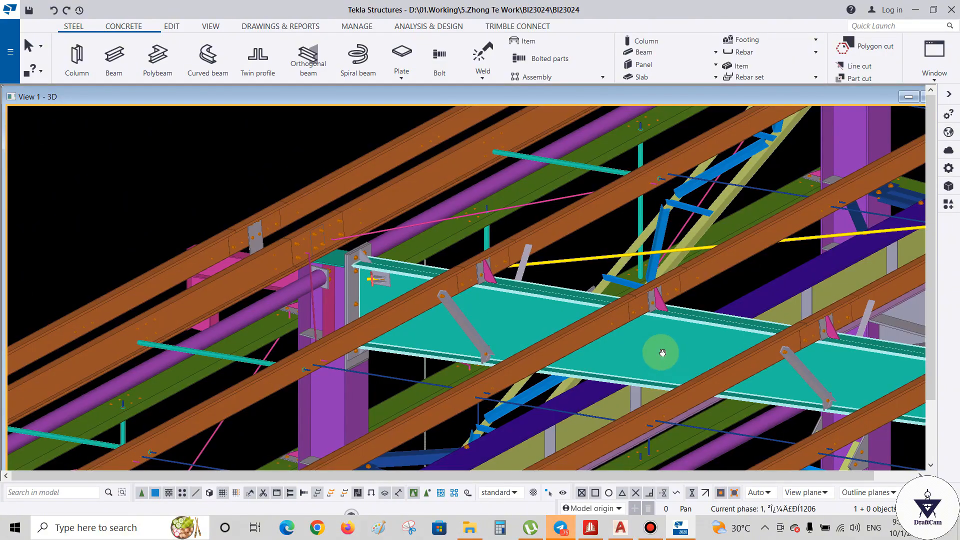
middle_drag(662, 351, 563, 315)
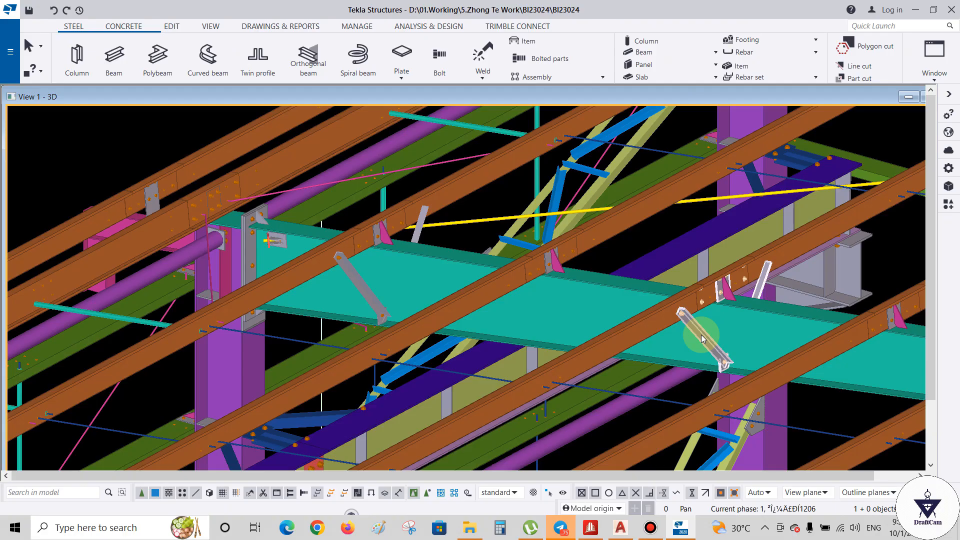
click(696, 298)
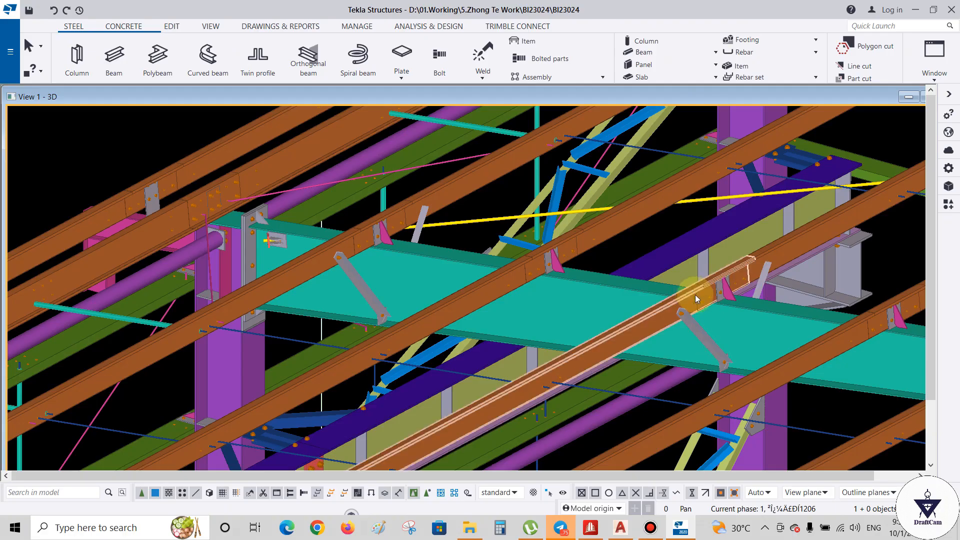
click(715, 346)
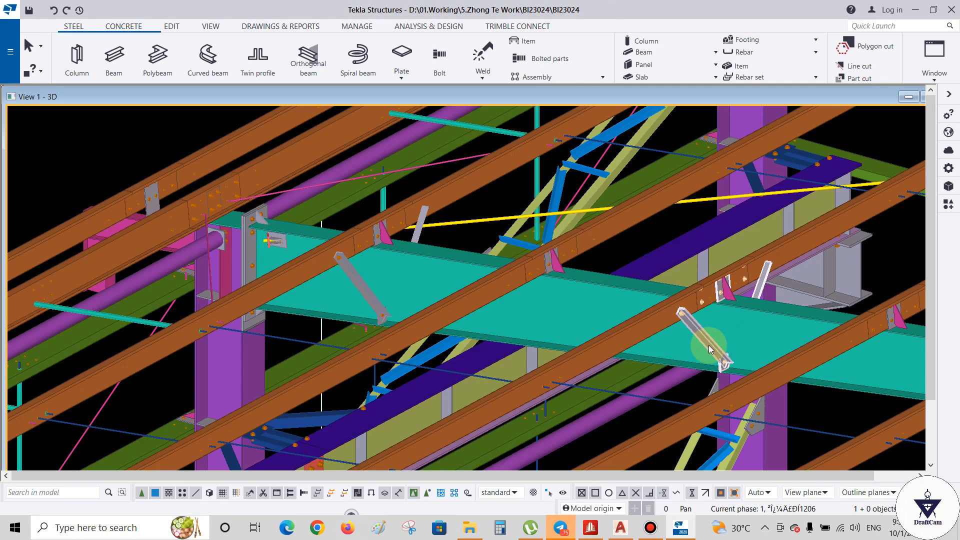
click(702, 321)
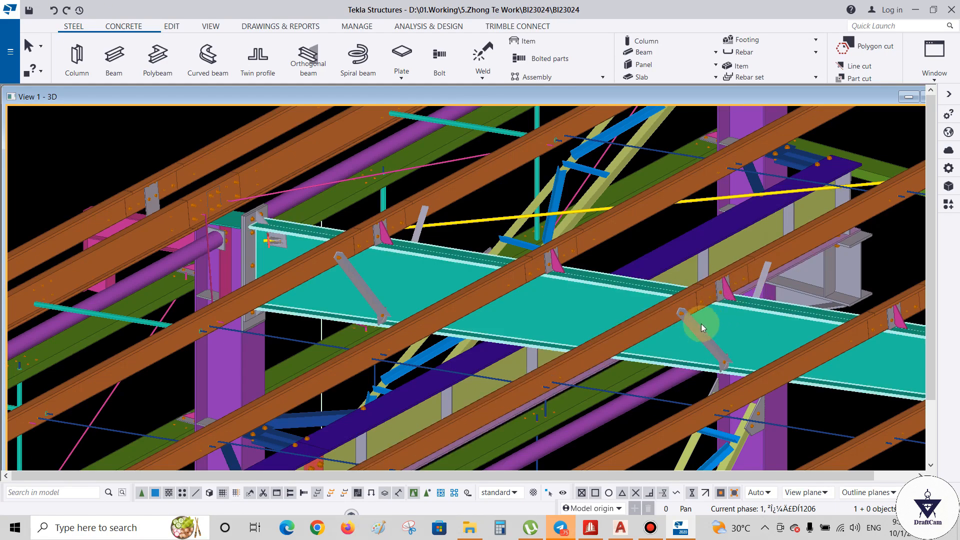
- Examine the angle flange braces and purlin clips where the overlapping purlins cross the teal rafter
middle_drag(685, 346, 560, 268)
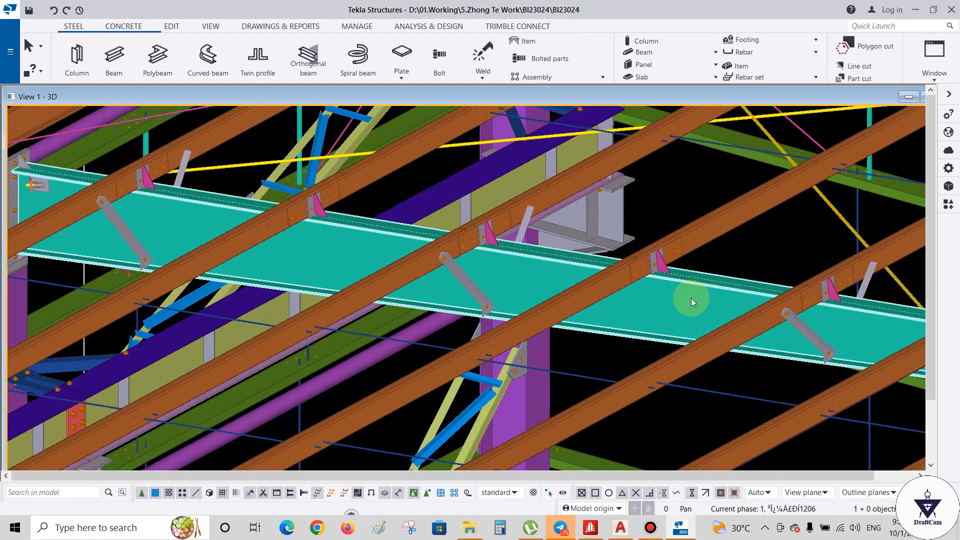
click(561, 298)
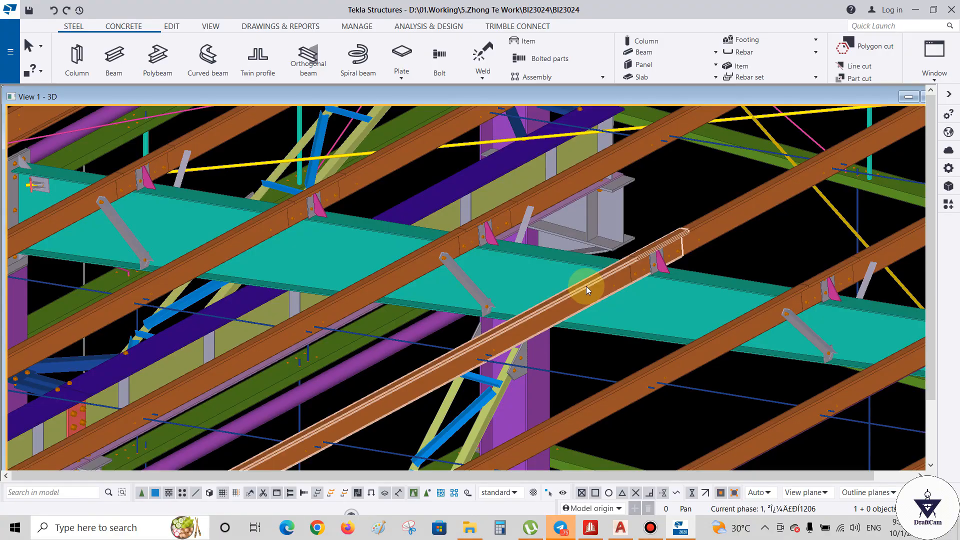
click(650, 269)
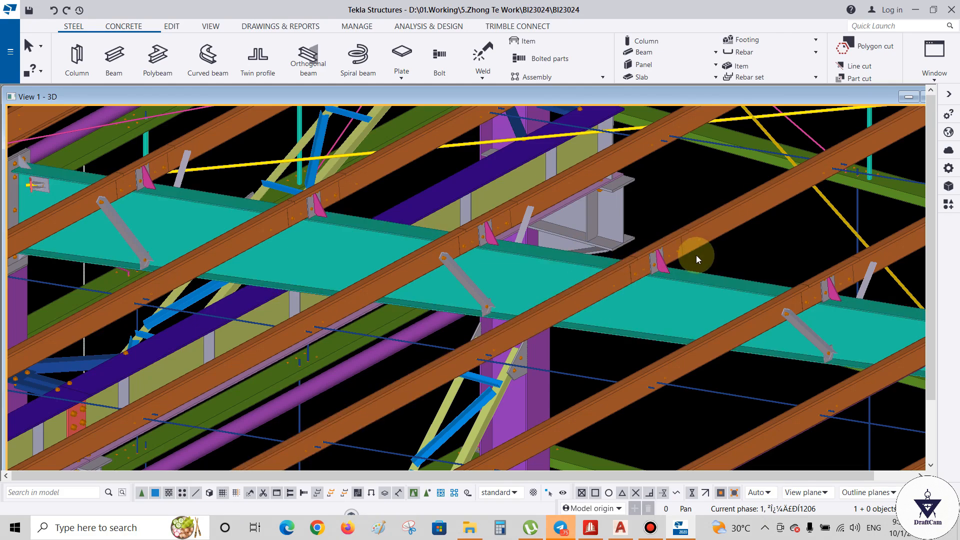
scroll(682, 246, up, 1)
middle_drag(679, 245, 691, 304)
middle_drag(631, 316, 684, 330)
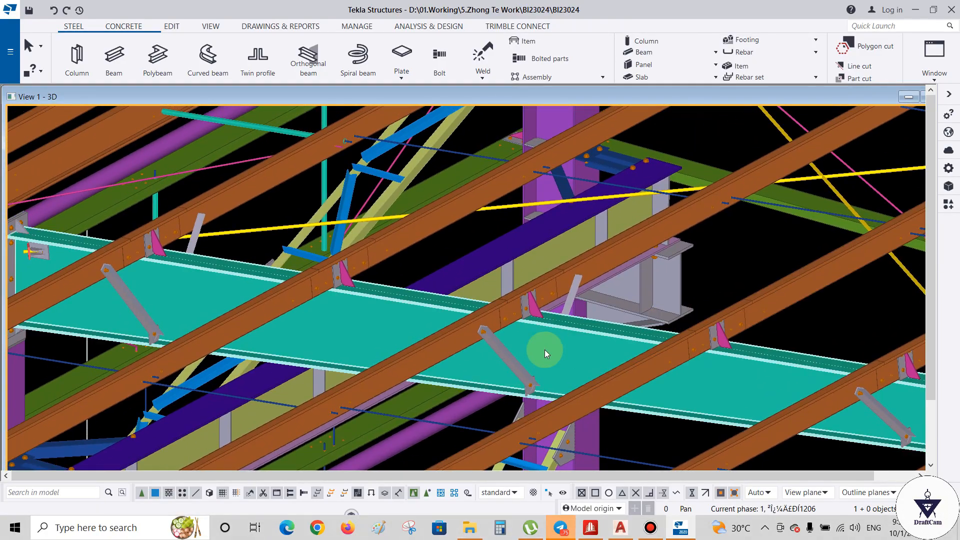
middle_drag(545, 349, 689, 355)
middle_drag(456, 338, 520, 346)
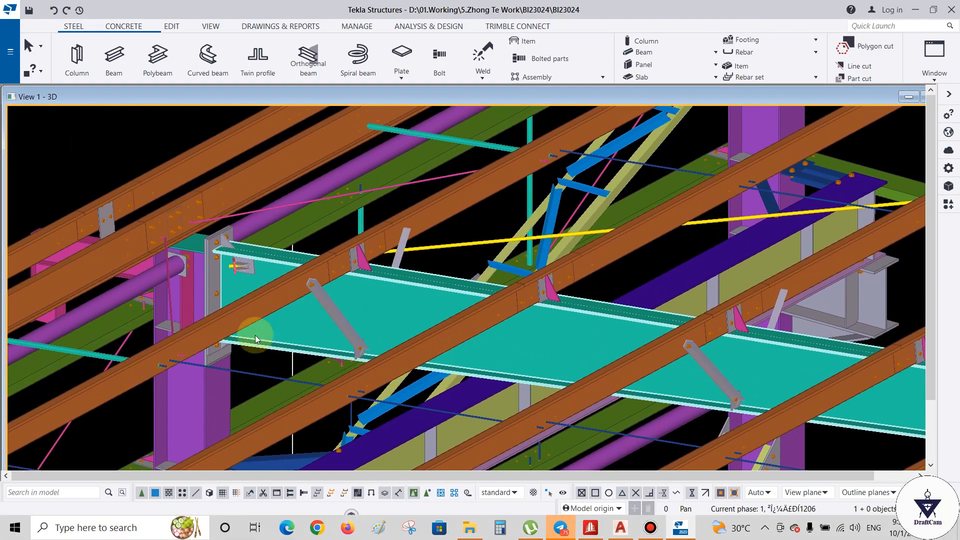
- Examine how the flange braces are distributed over the purlins from the eave column to the blue rafter splice
scroll(255, 336, down, 1)
middle_drag(641, 361, 448, 318)
middle_drag(568, 292, 360, 248)
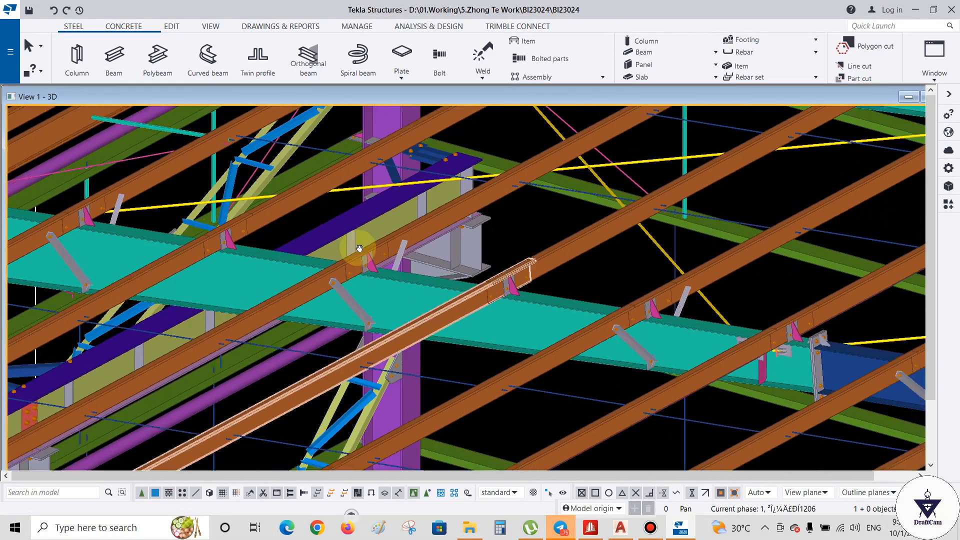
scroll(456, 292, down, 2)
middle_drag(373, 287, 392, 331)
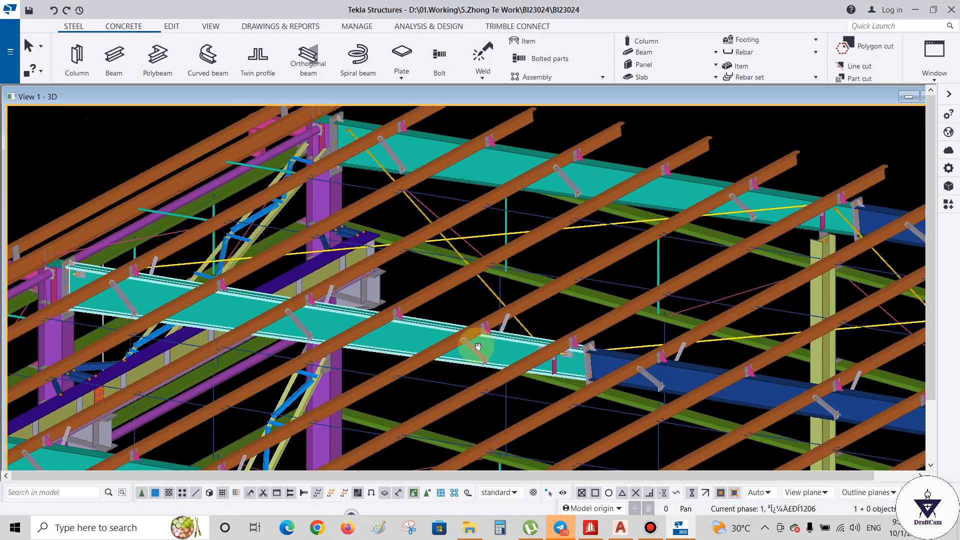
middle_drag(479, 346, 270, 320)
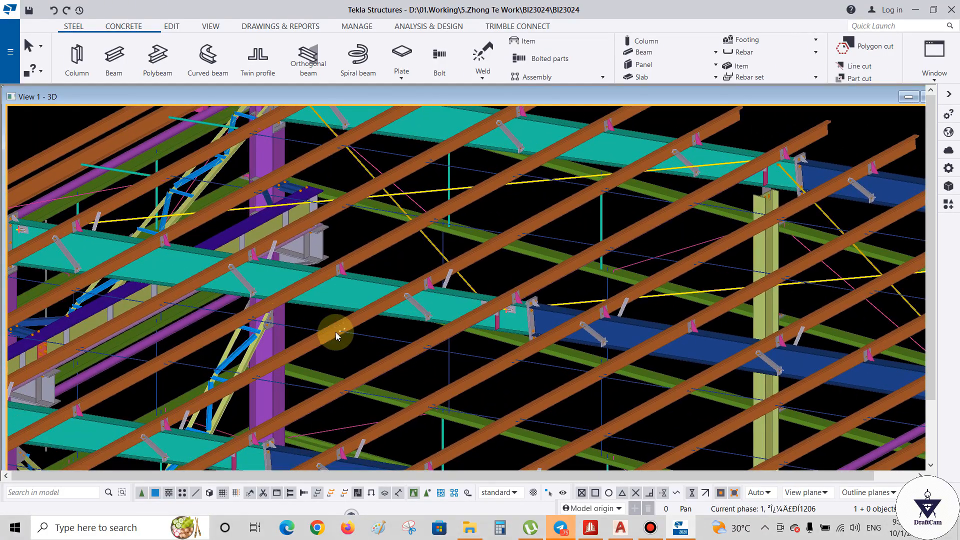
middle_drag(335, 332, 515, 261)
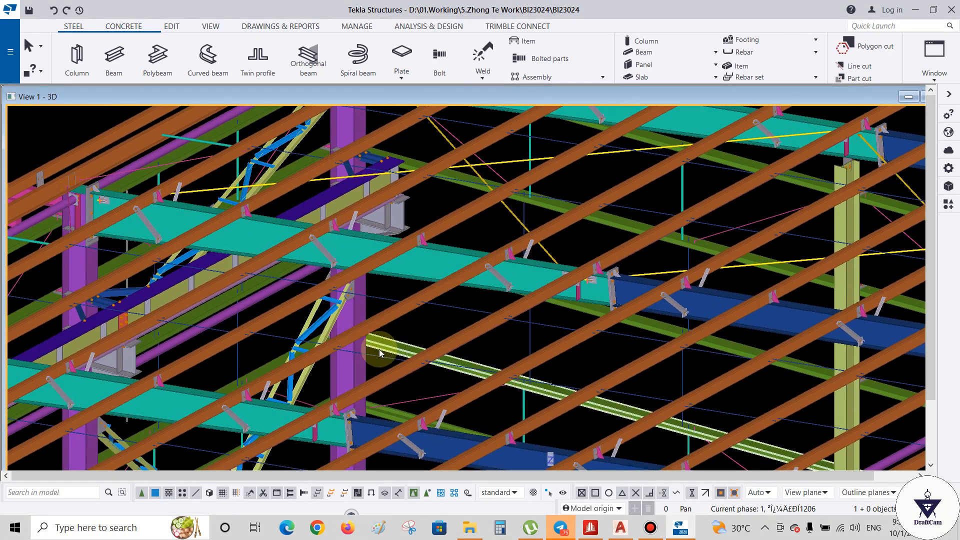
middle_drag(379, 349, 173, 249)
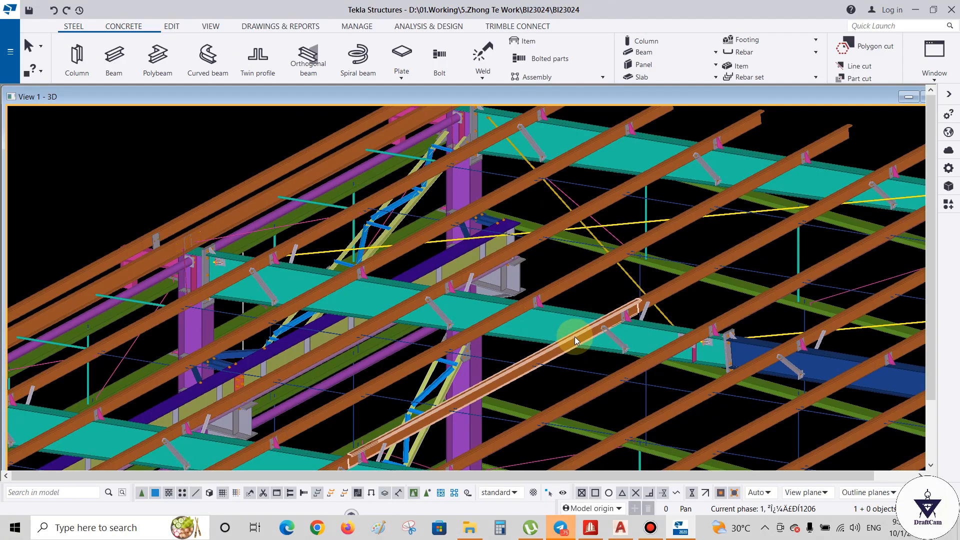
middle_drag(563, 352, 552, 323)
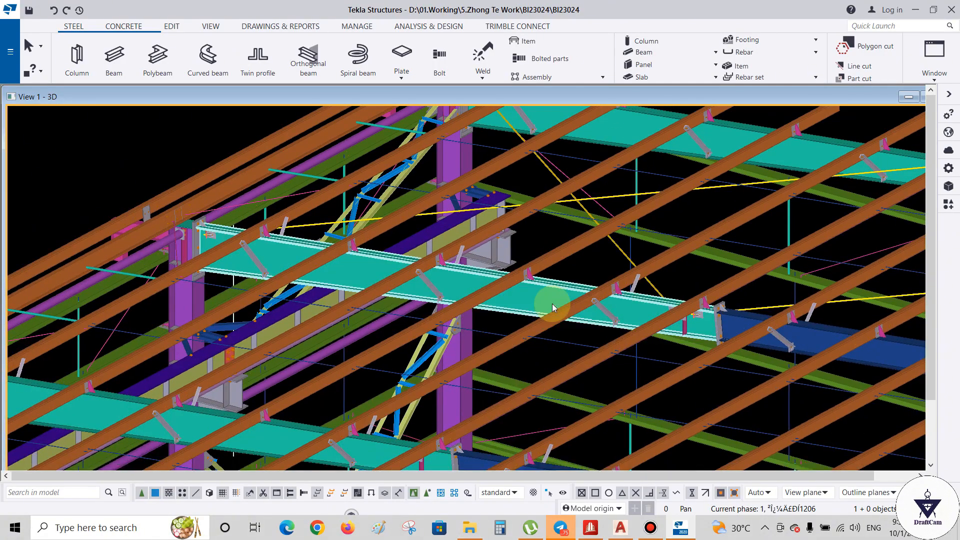
scroll(411, 273, up, 2)
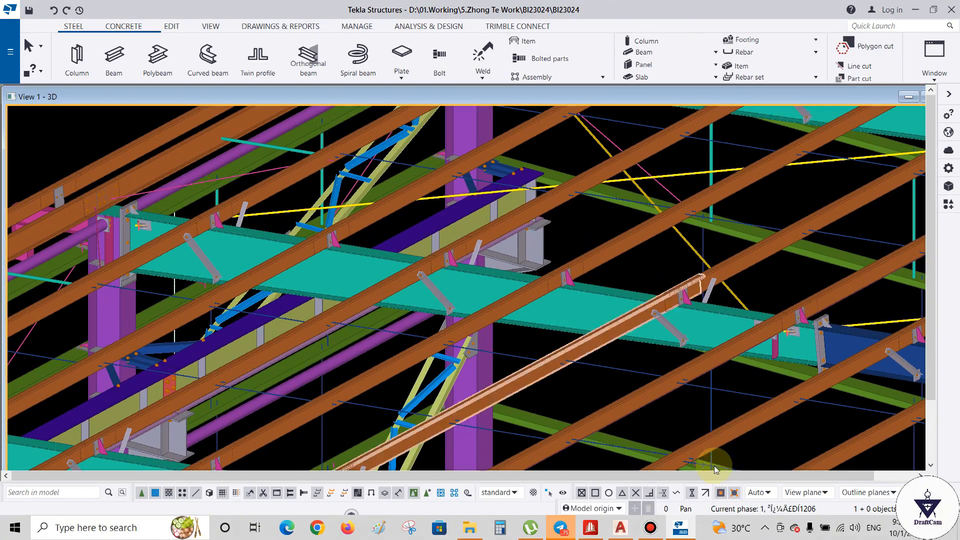
- Switch to AutoCAD to display the rafter section in model space, and return to the teal rafter in Tekla Structures
click(620, 528)
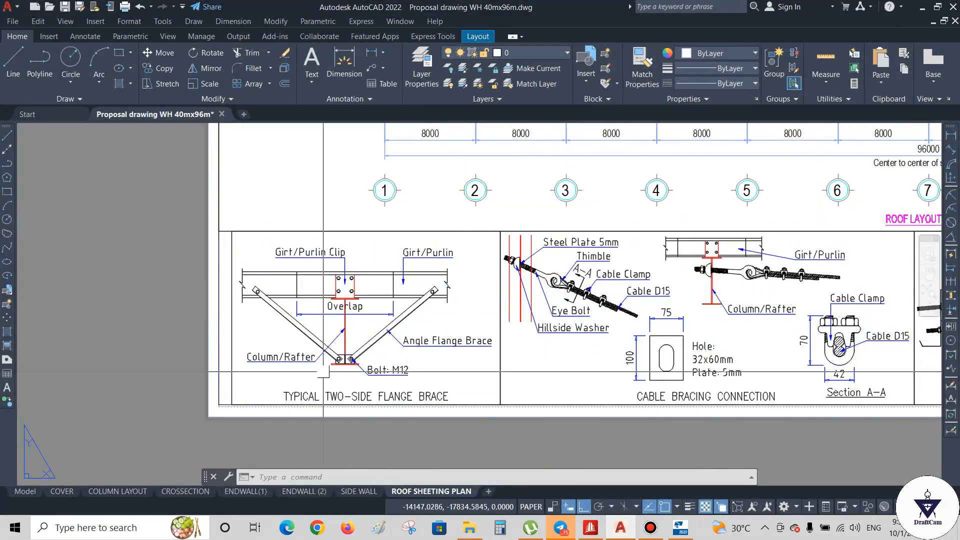
click(19, 493)
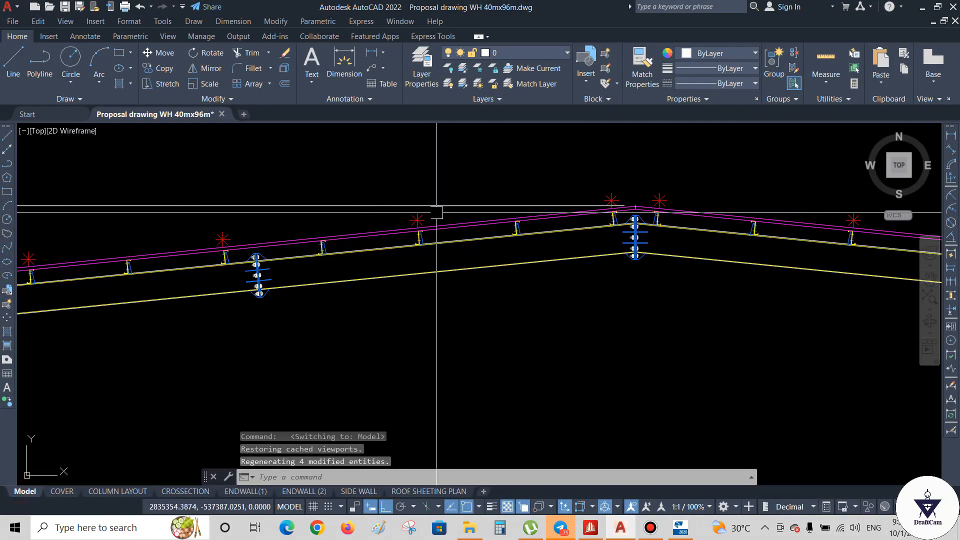
click(923, 7)
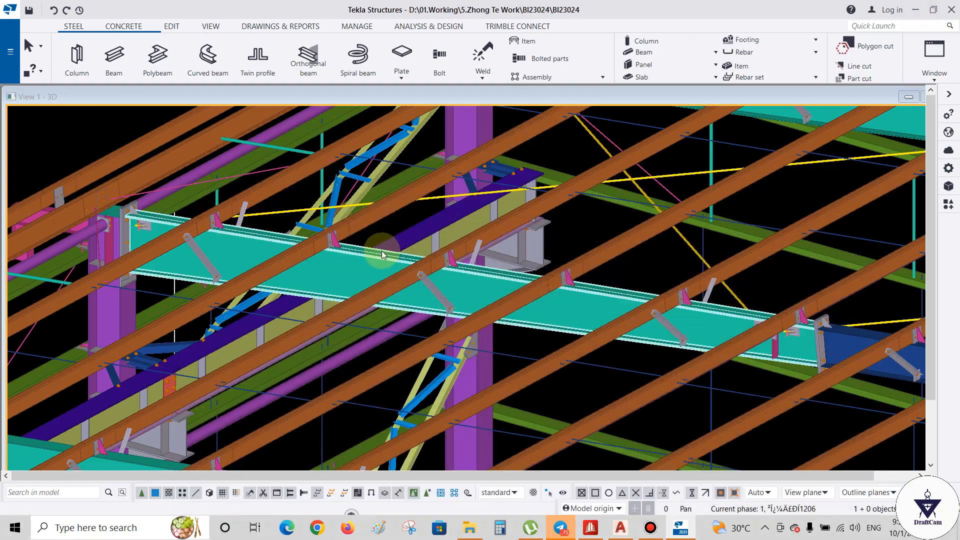
click(460, 275)
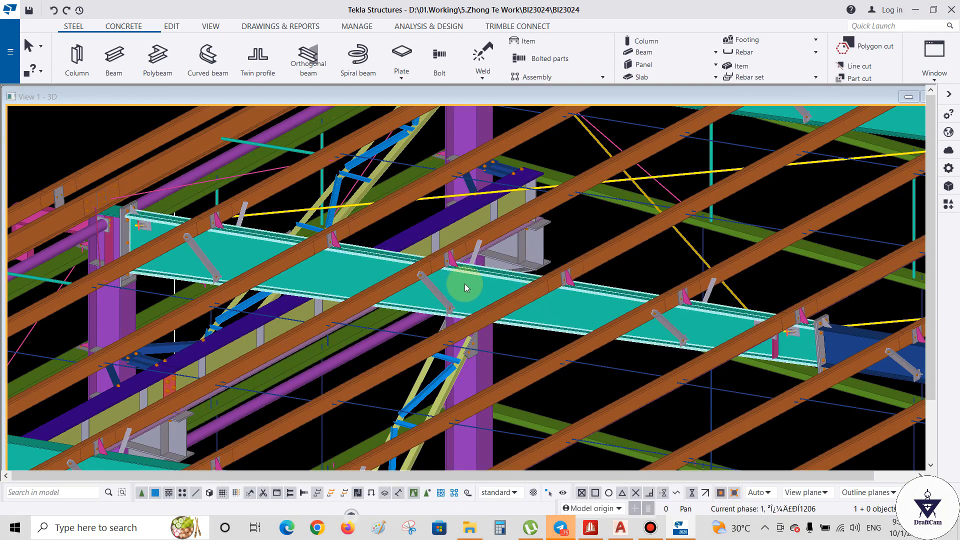
- Switch to AutoCAD and examine the purlins and red star marks along the rafter from the ridge to the eave
click(619, 531)
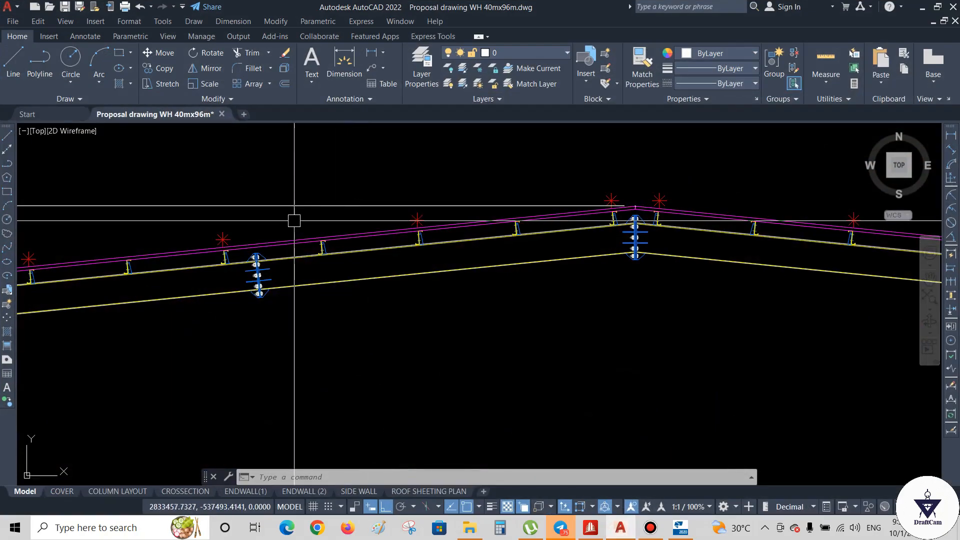
middle_drag(208, 249, 470, 246)
mouse_move(318, 260)
middle_down()
mouse_move(738, 219)
mouse_move(562, 244)
middle_up()
middle_drag(84, 281, 453, 256)
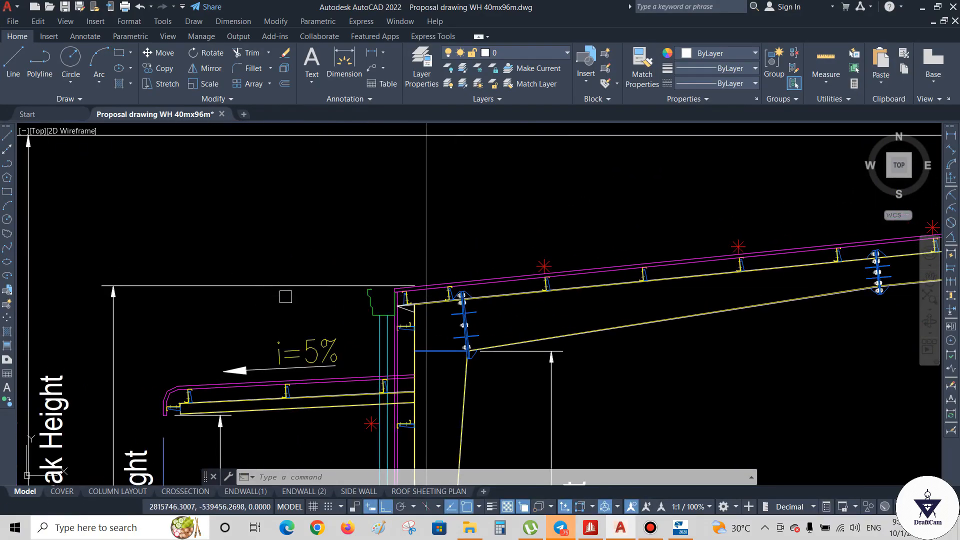
mouse_move(429, 333)
middle_down()
mouse_move(384, 207)
mouse_move(112, 251)
middle_up()
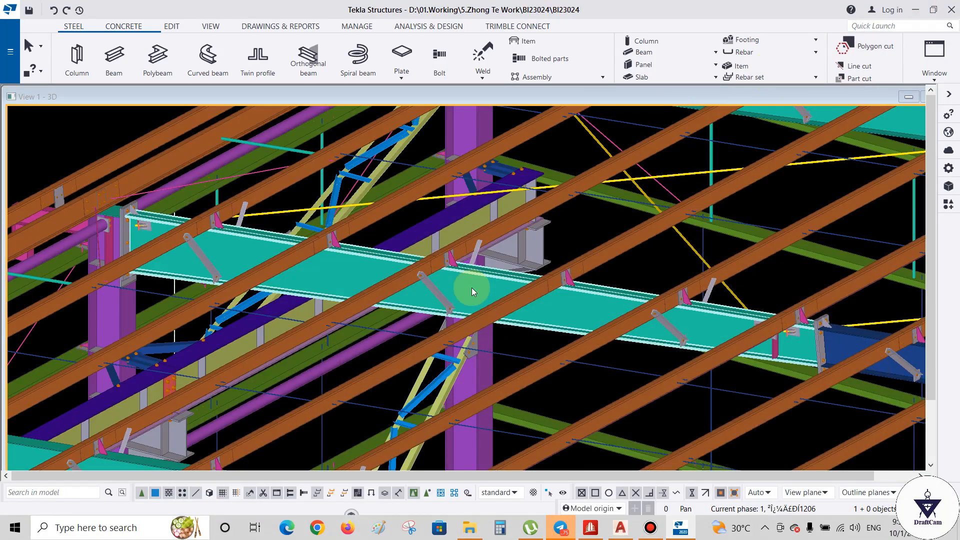
- Switch to Tekla Structures and examine the purlin and rafter layout over the whole warehouse roof
scroll(472, 287, down, 10)
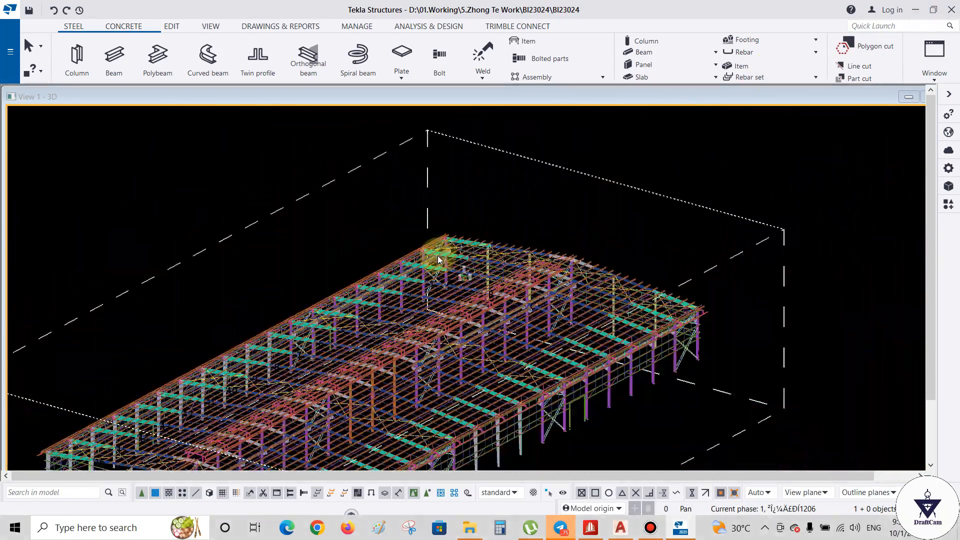
scroll(461, 311, down, 3)
scroll(407, 375, up, 10)
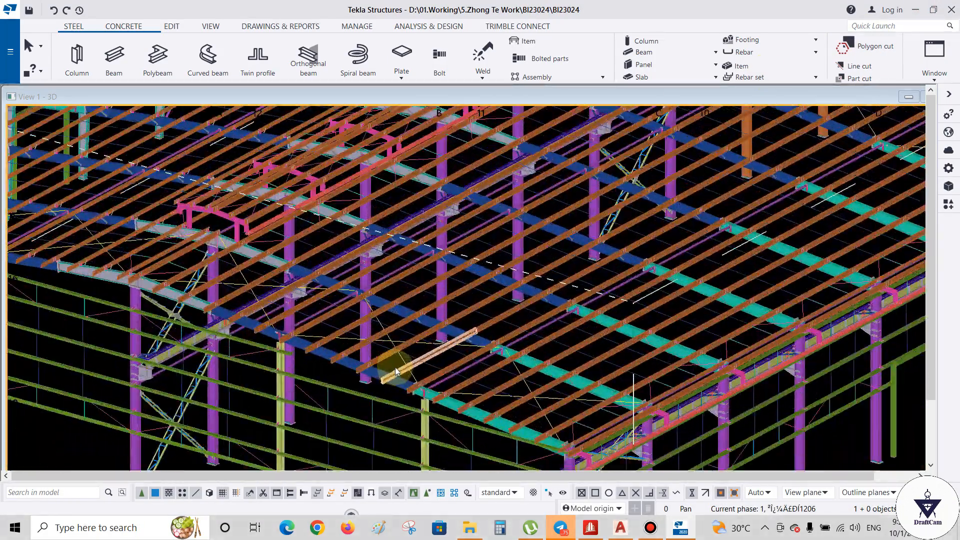
scroll(396, 371, down, 5)
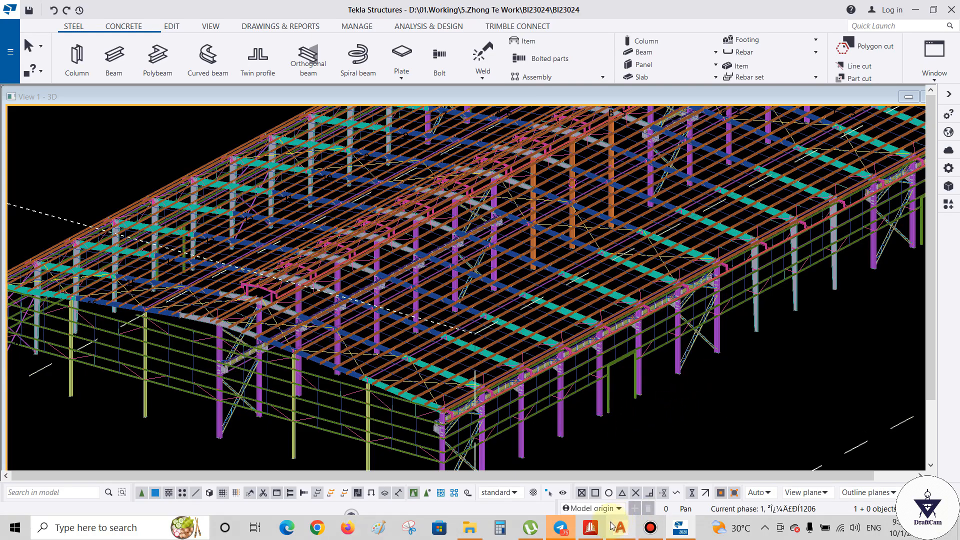
- Switch to STAAD.Pro and view the Warehouse 40mx96m analysis model with its member section labels
click(591, 526)
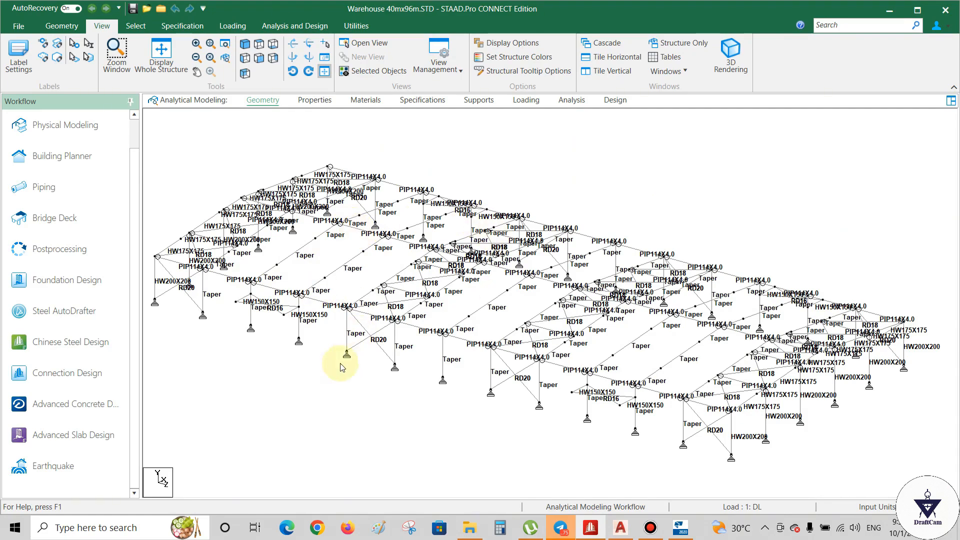
scroll(502, 335, down, 2)
middle_drag(462, 331, 459, 324)
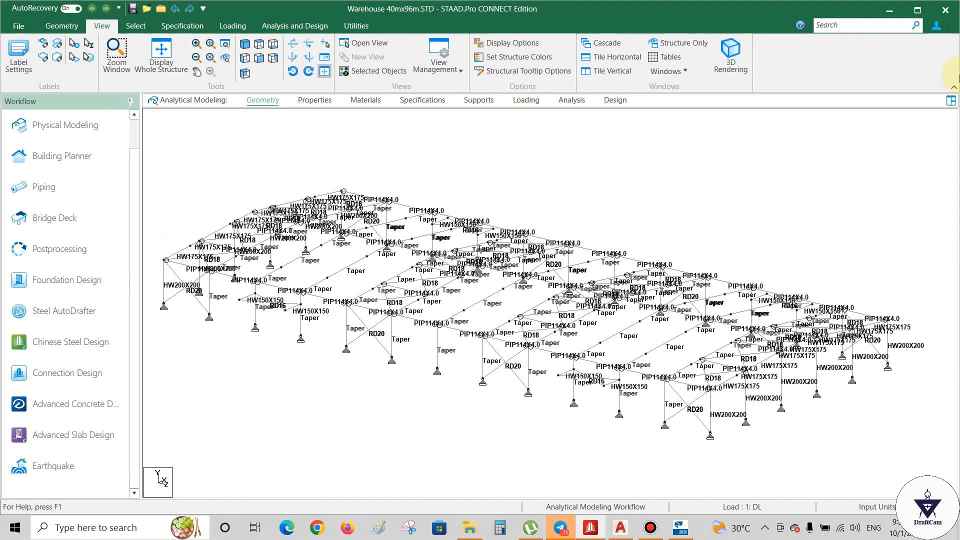
click(893, 9)
- Inspect the complete Tekla Structures steel model from the gable end and along the side wall with its framed door opening
scroll(295, 375, down, 4)
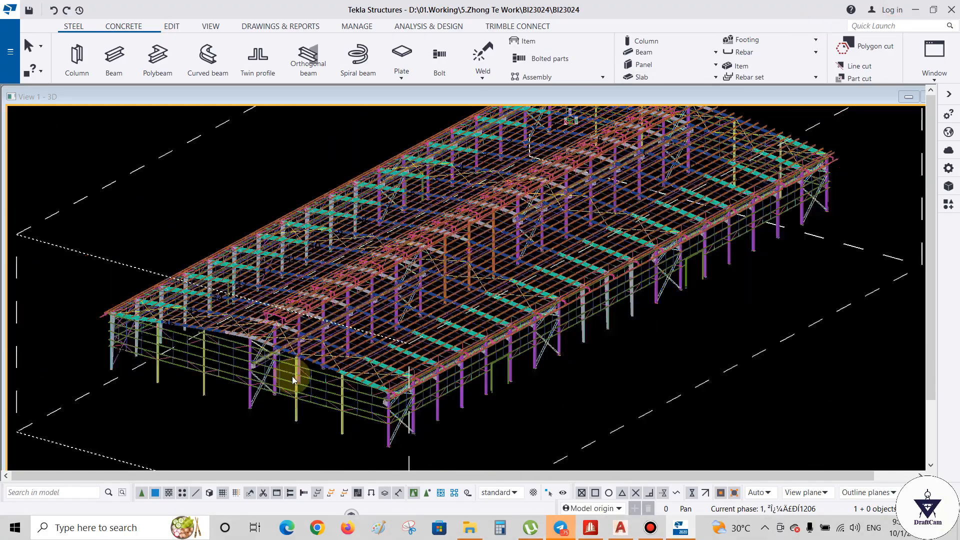
scroll(370, 331, up, 2)
scroll(656, 368, down, 5)
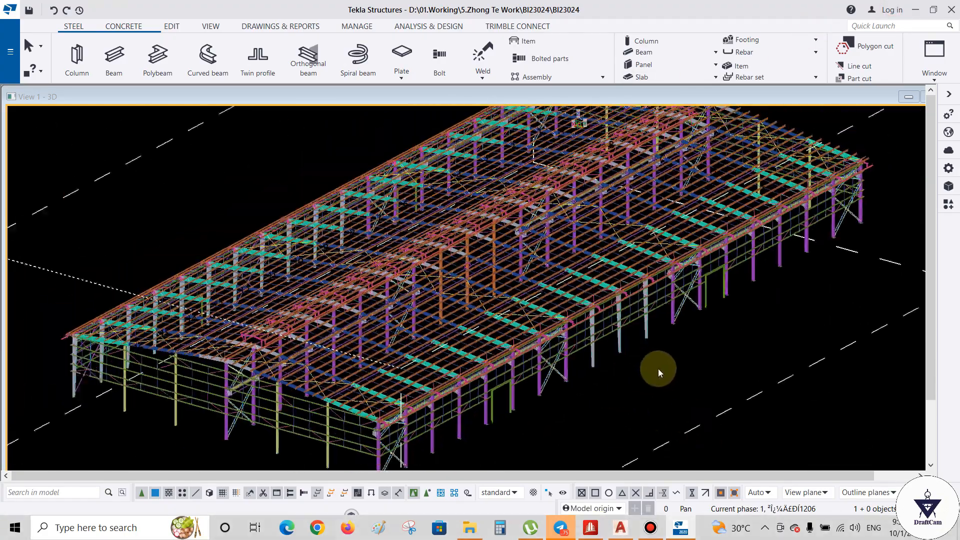
middle_drag(377, 375, 610, 395)
scroll(398, 363, up, 3)
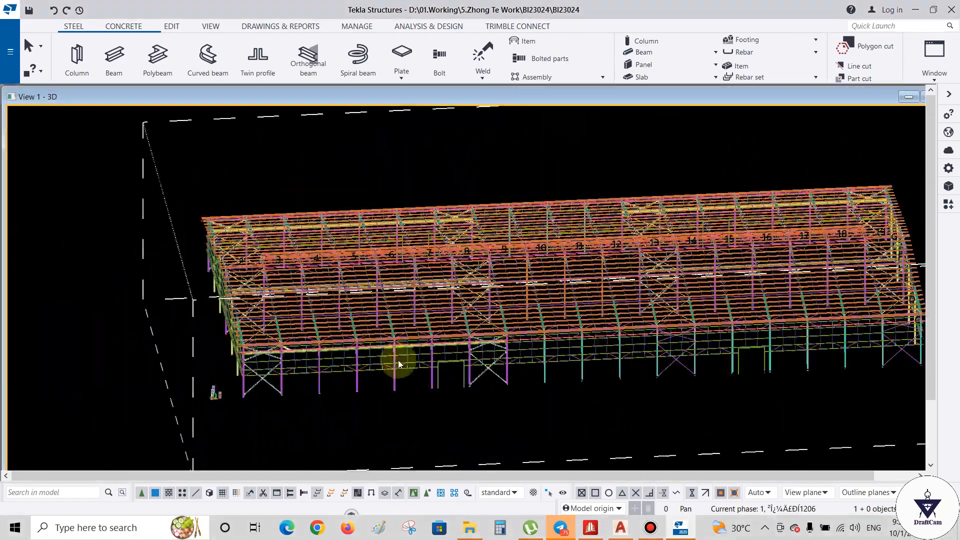
ctrl+middle_drag(400, 362, 562, 408)
scroll(562, 407, up, 2)
scroll(562, 405, up, 6)
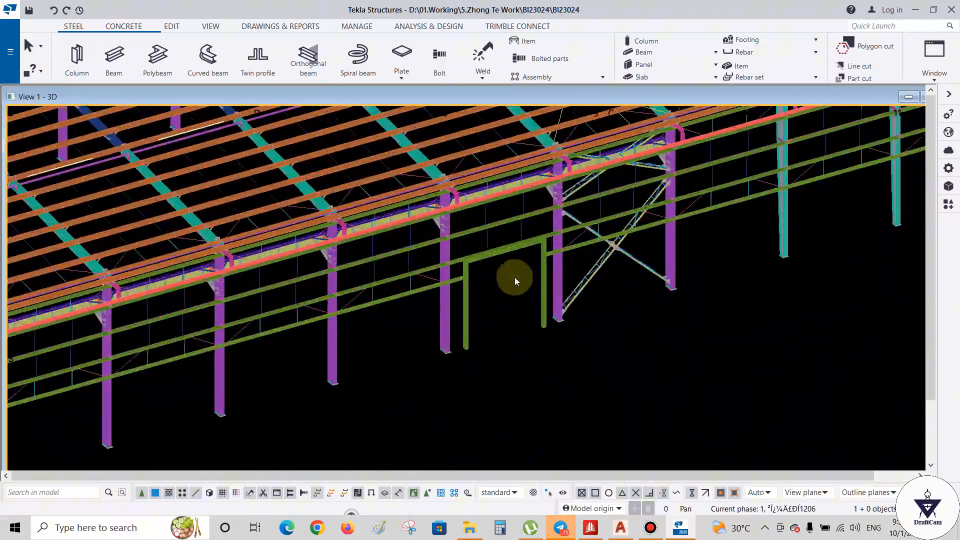
scroll(533, 384, down, 5)
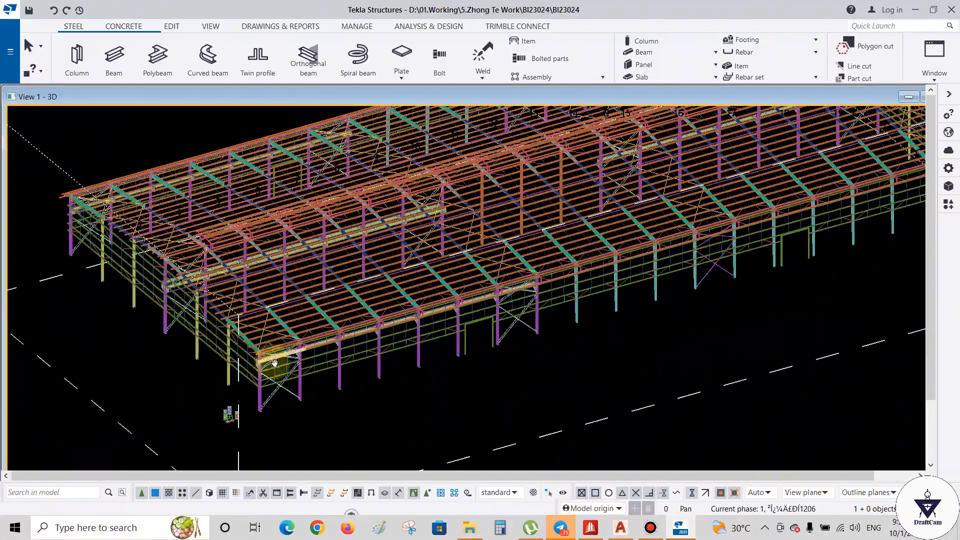
- Inspect the roof purlins from a low angle, along with the side wall girts, crane beams and column bracing
ctrl+drag(272, 359, 376, 238)
scroll(370, 158, up, 8)
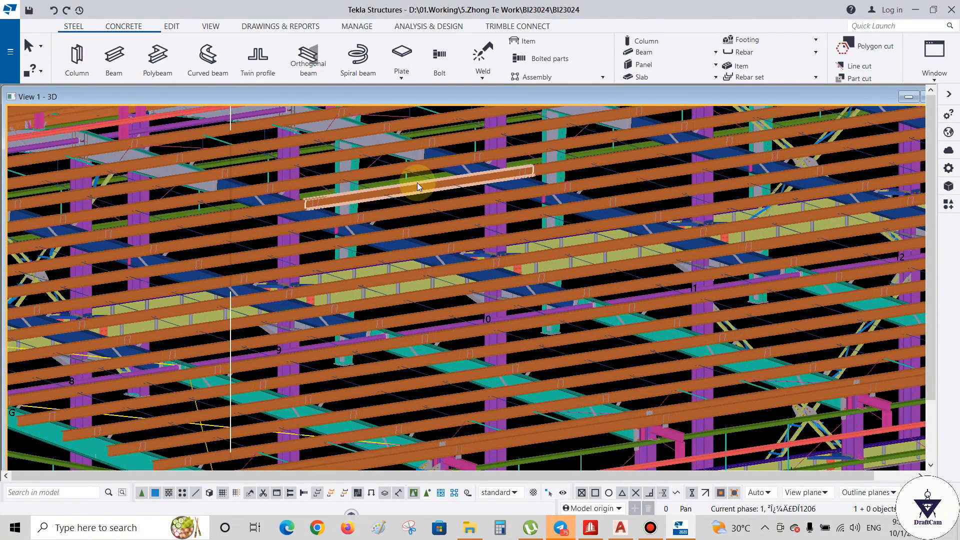
scroll(320, 250, down, 6)
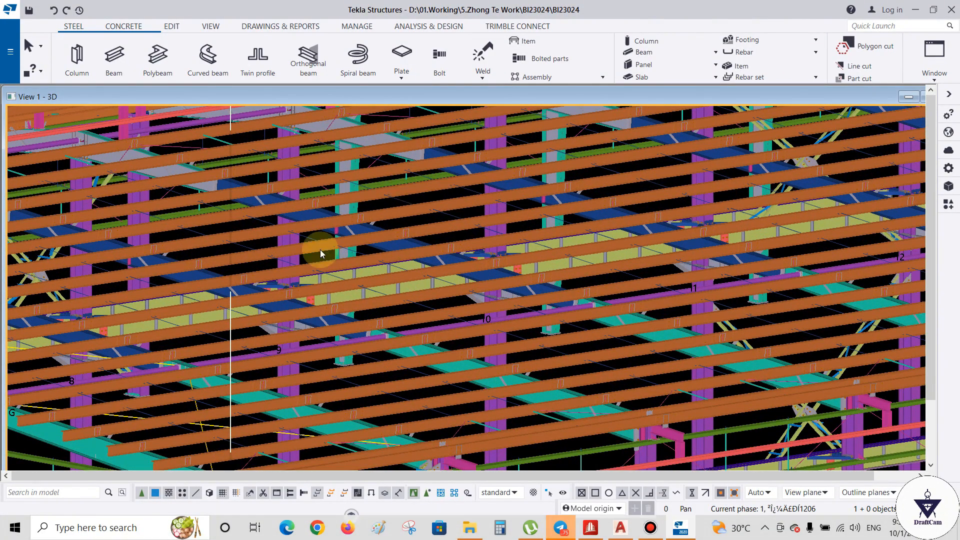
scroll(515, 376, up, 5)
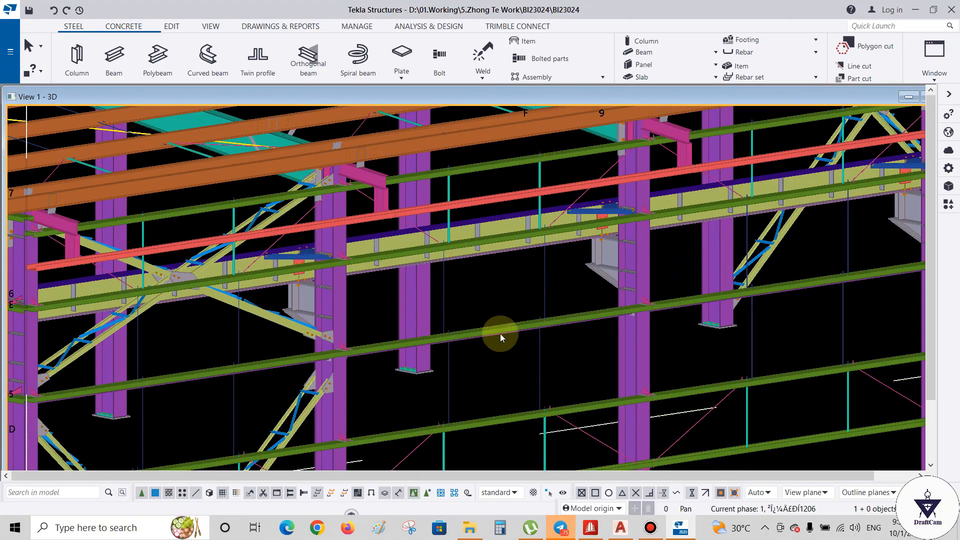
scroll(348, 380, down, 5)
scroll(520, 315, down, 5)
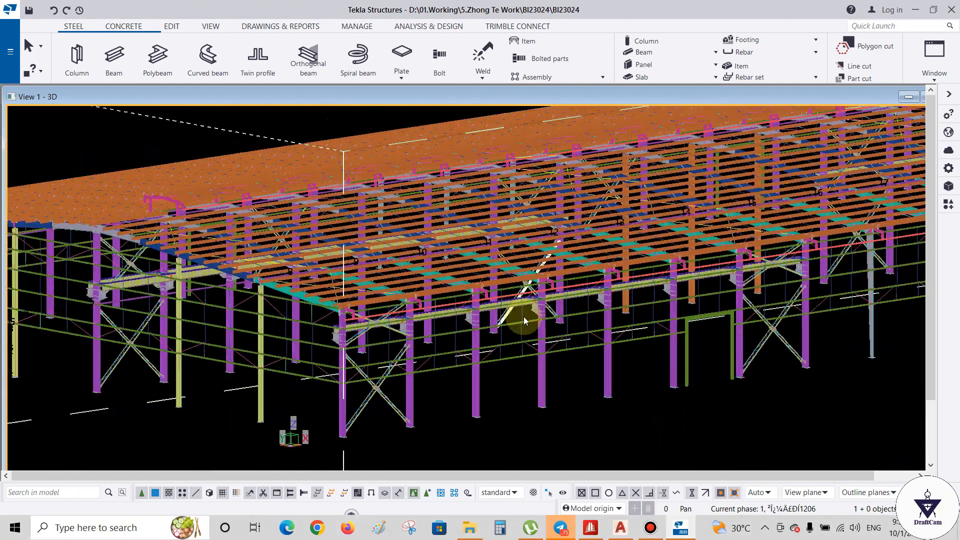
- View the entire warehouse model from the opposite gable corner
scroll(348, 348, down, 3)
ctrl+middle_drag(348, 350, 457, 352)
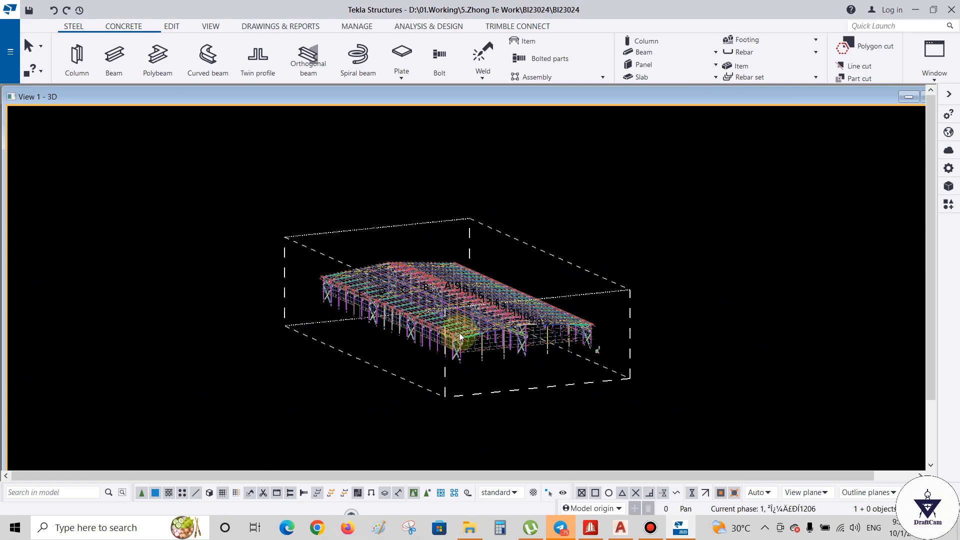
scroll(458, 350, up, 3)
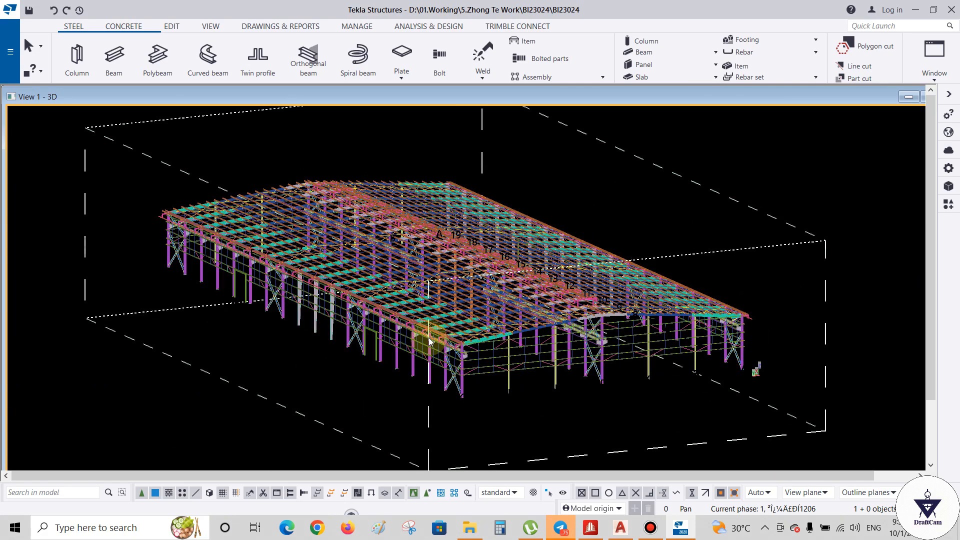
- Inspect the side wall girts, sag rods and laced column bracing at the building corner in the 3D model
scroll(441, 365, up, 2)
scroll(295, 353, down, 6)
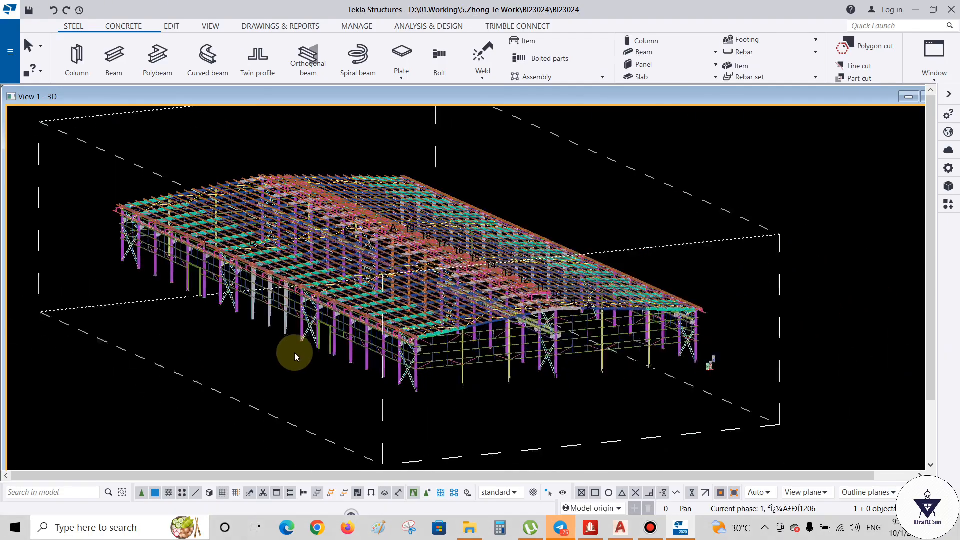
ctrl+middle_drag(365, 371, 259, 337)
scroll(259, 340, up, 5)
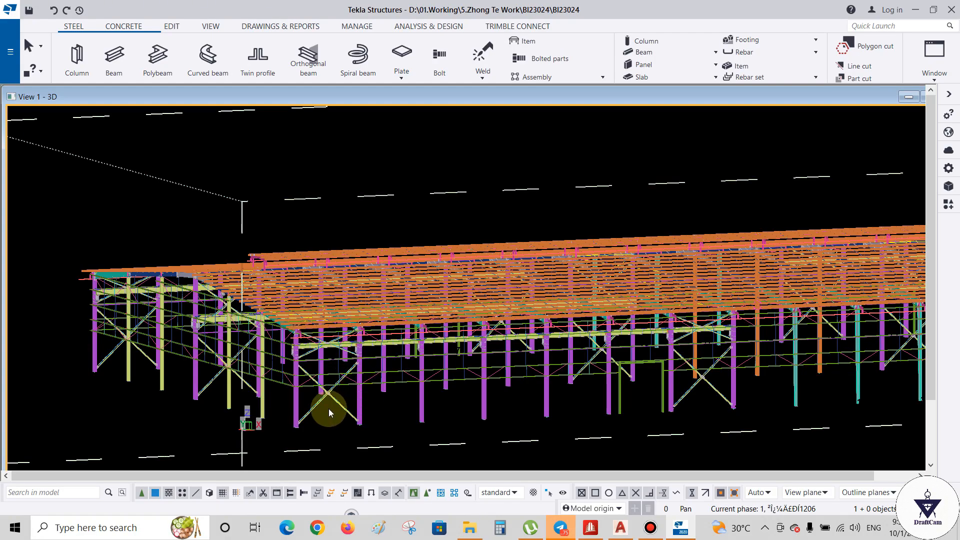
middle_drag(326, 413, 412, 274)
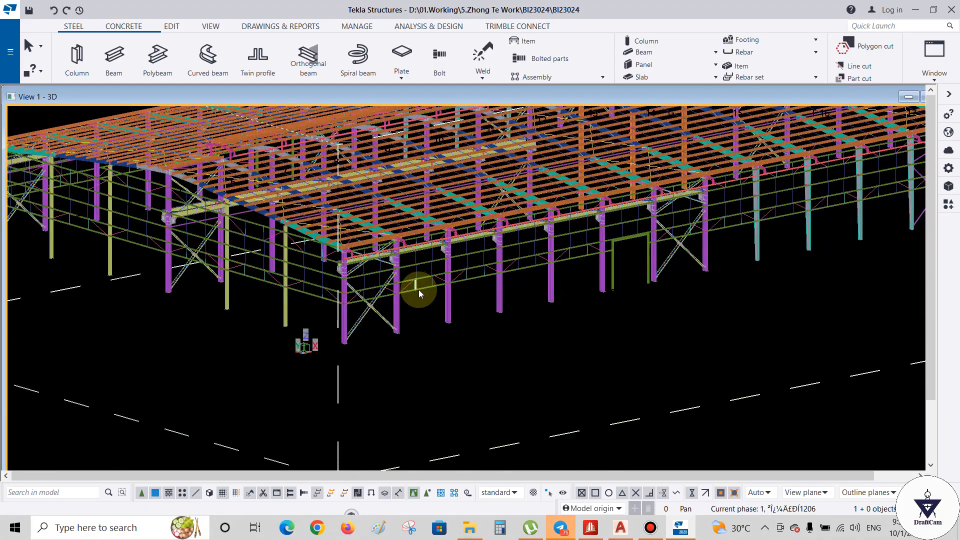
scroll(416, 290, up, 10)
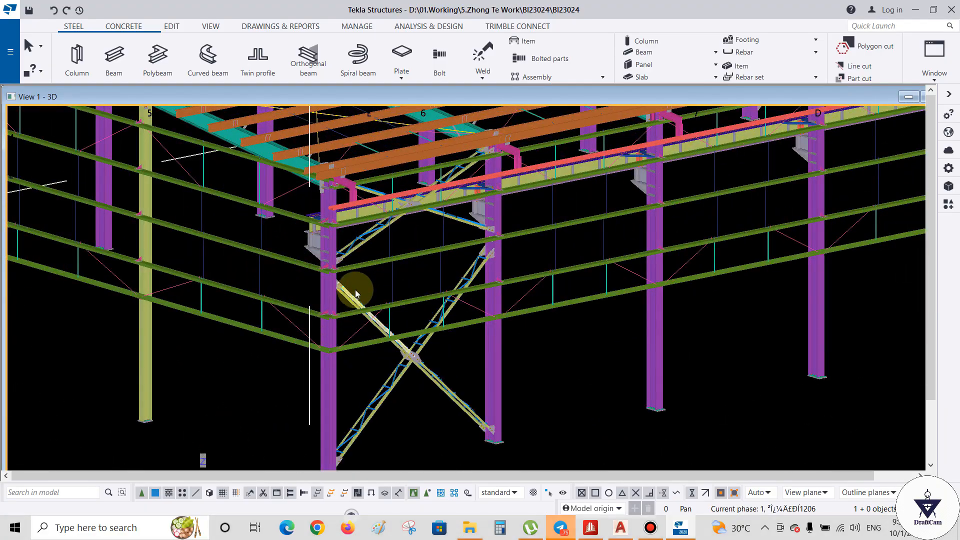
ctrl+middle_drag(375, 269, 313, 259)
scroll(324, 251, up, 8)
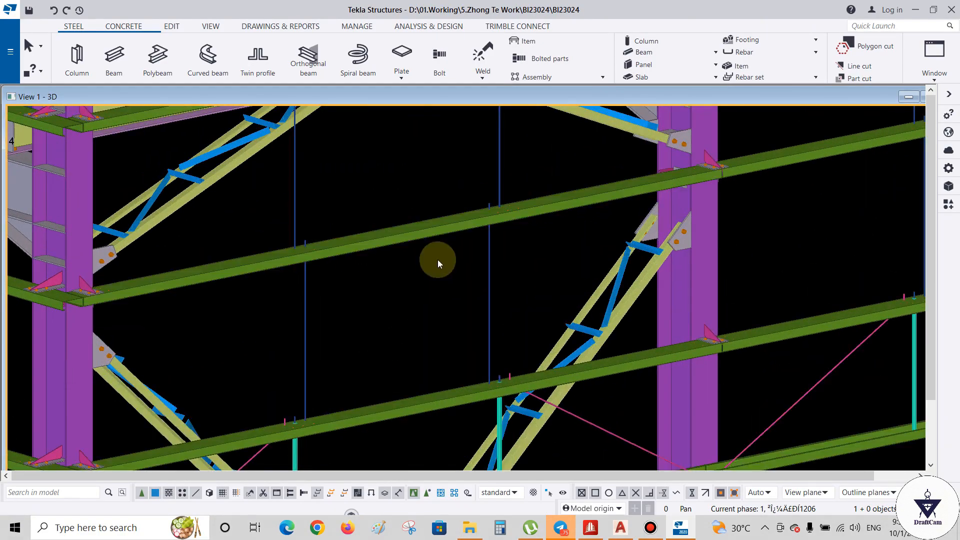
ctrl+middle_drag(437, 259, 499, 217)
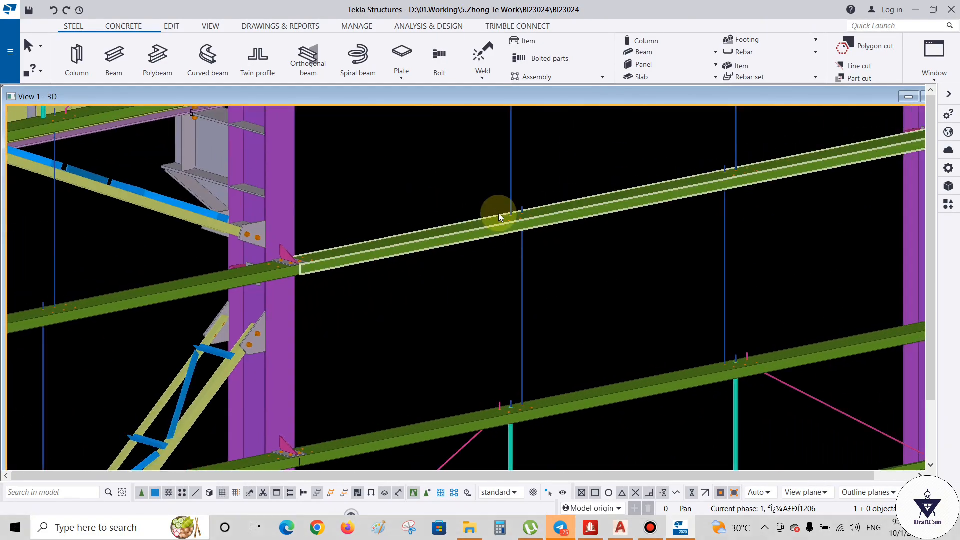
scroll(343, 283, down, 6)
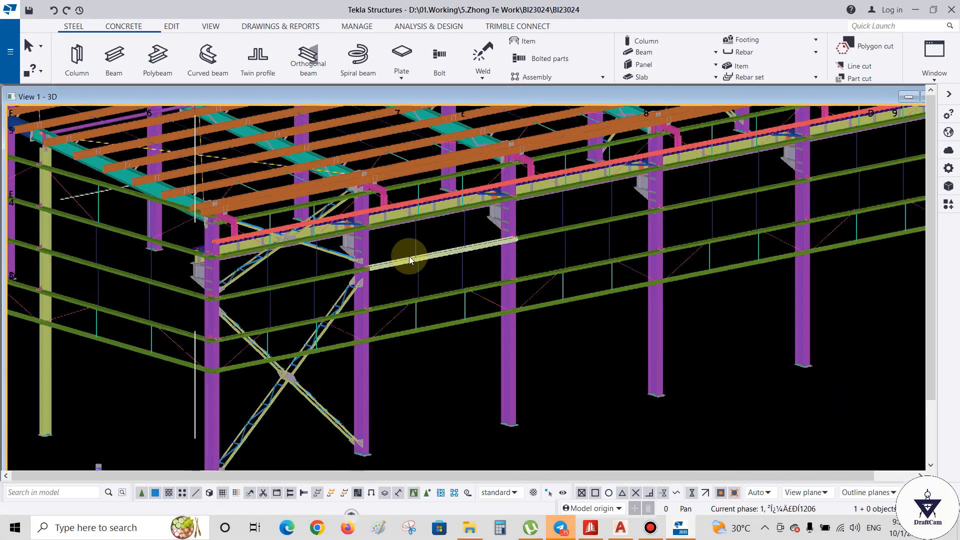
- Inspect the whole roof framing from the long side wall and from the gable end, including the rafters and ridge
middle_drag(410, 258, 508, 394)
scroll(469, 359, down, 2)
scroll(455, 325, down, 5)
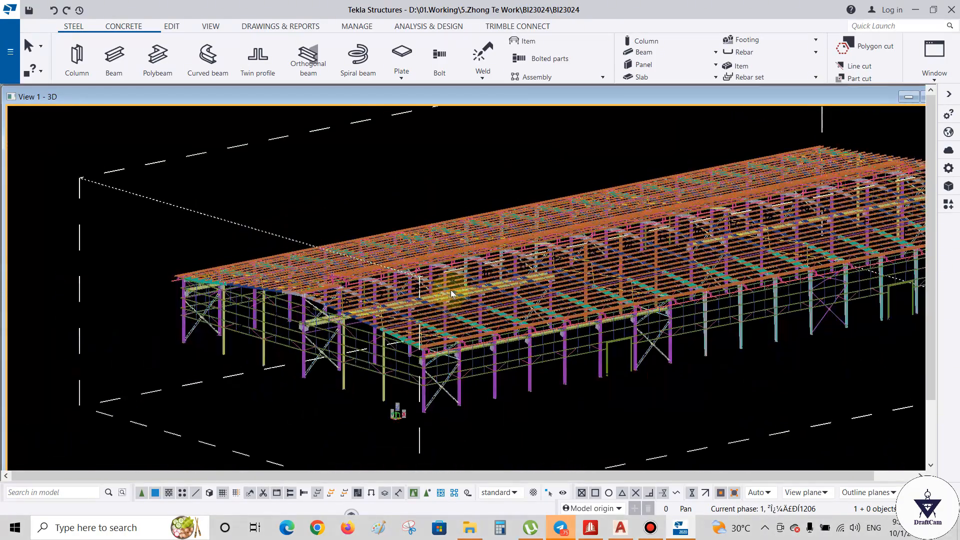
scroll(525, 215, up, 6)
scroll(694, 233, down, 8)
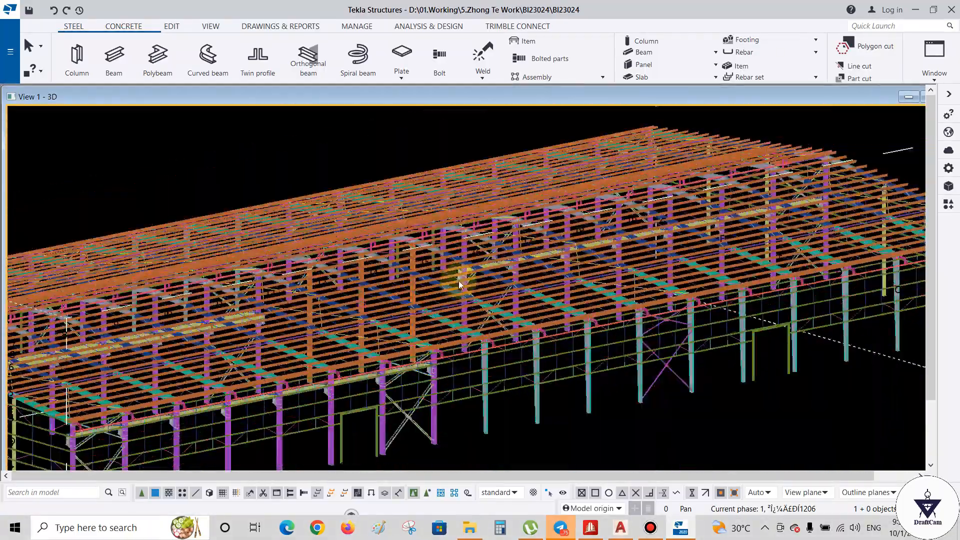
scroll(459, 285, down, 4)
ctrl+middle_drag(337, 306, 430, 343)
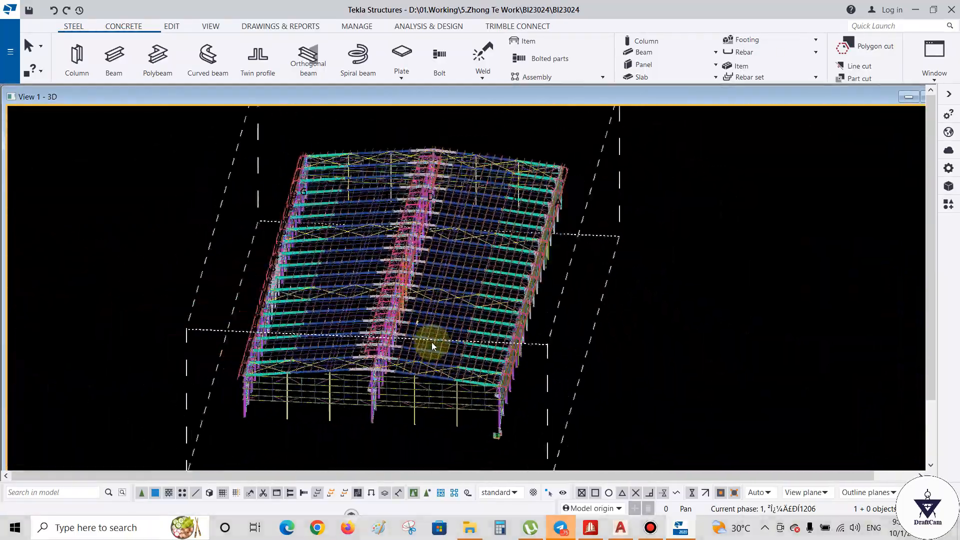
scroll(408, 368, up, 3)
middle_drag(383, 362, 524, 356)
scroll(363, 320, down, 3)
ctrl+middle_drag(364, 320, 335, 340)
- Inspect the eave corner's purlins, flange braces and gutter brackets, setting the view rotation point there, and dismiss the chat notifications
scroll(216, 255, up, 2)
scroll(346, 354, up, 12)
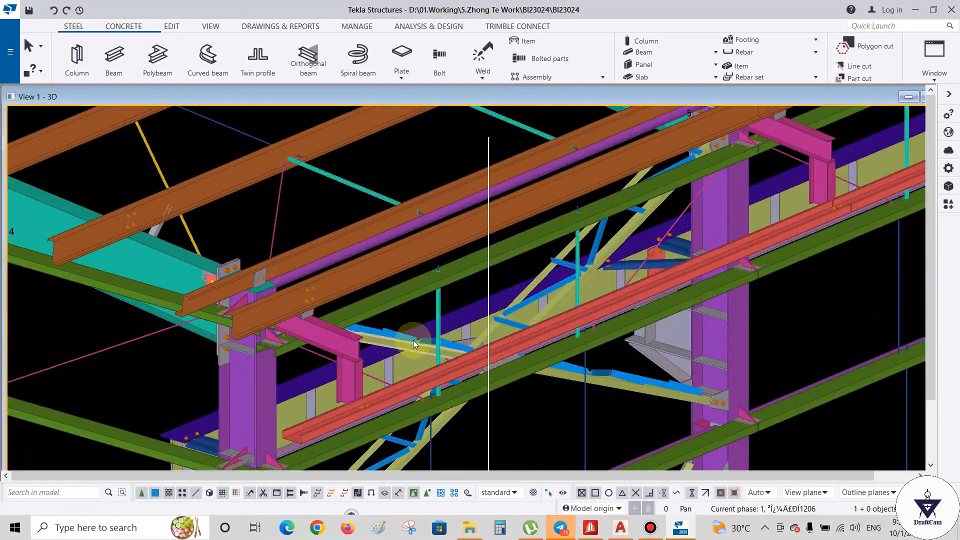
middle_drag(340, 392, 300, 370)
middle_drag(300, 370, 298, 338)
scroll(130, 238, down, 7)
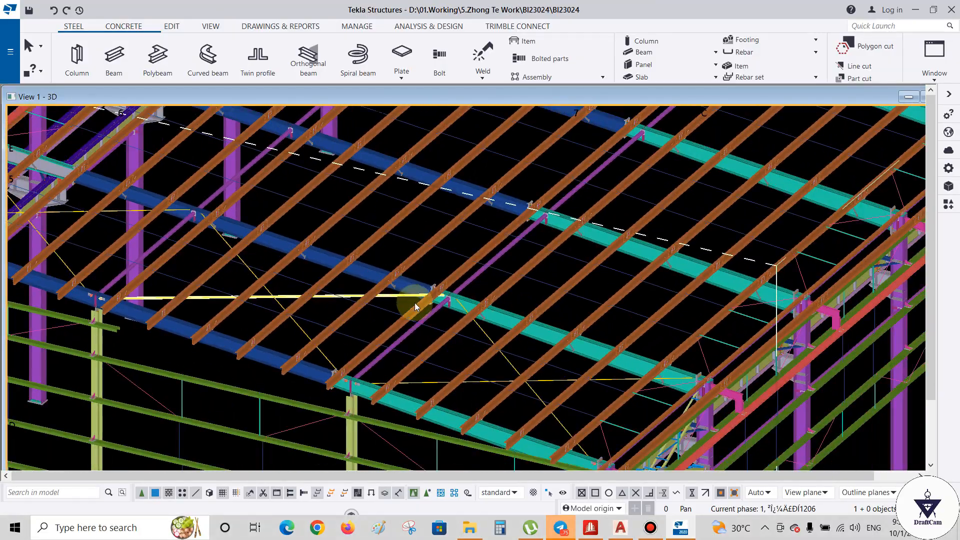
scroll(271, 268, down, 3)
scroll(550, 389, up, 2)
key(v)
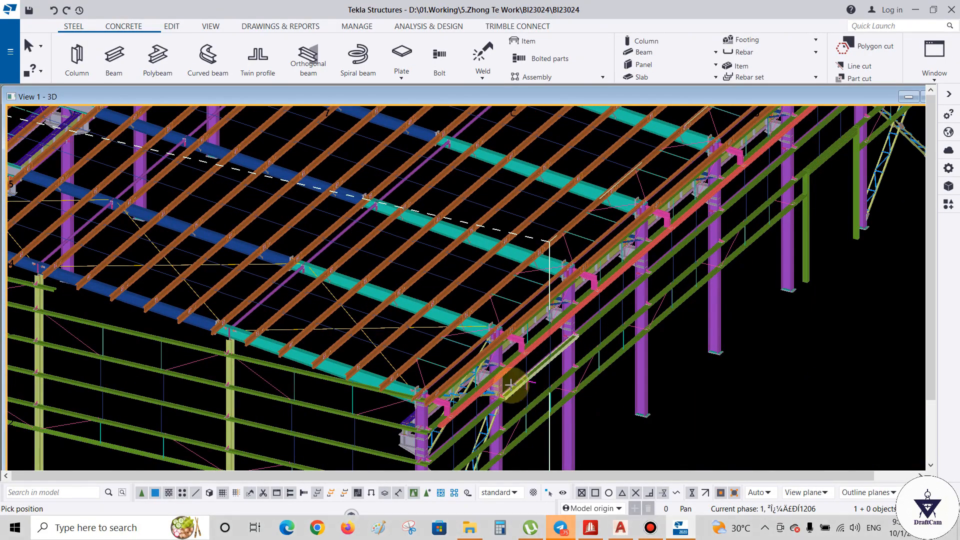
click(464, 387)
ctrl+middle_drag(538, 409, 515, 314)
scroll(516, 392, up, 6)
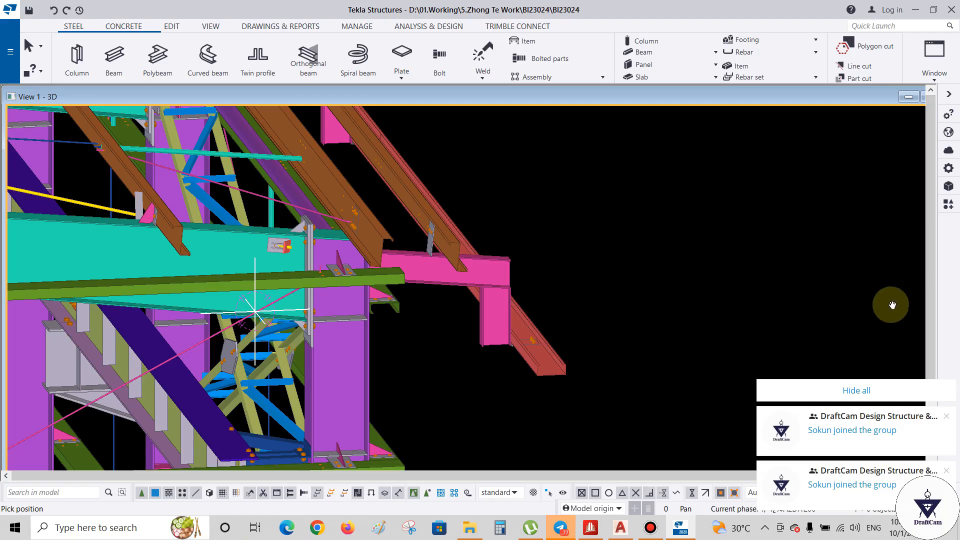
click(871, 399)
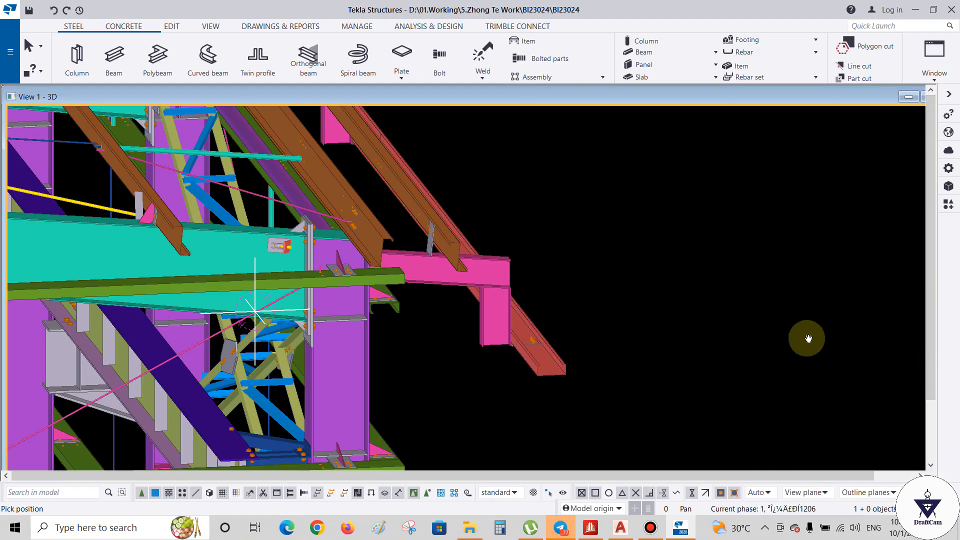
- View the complete warehouse model from above the gable end and from the long side wall
scroll(574, 314, down, 6)
scroll(579, 316, down, 5)
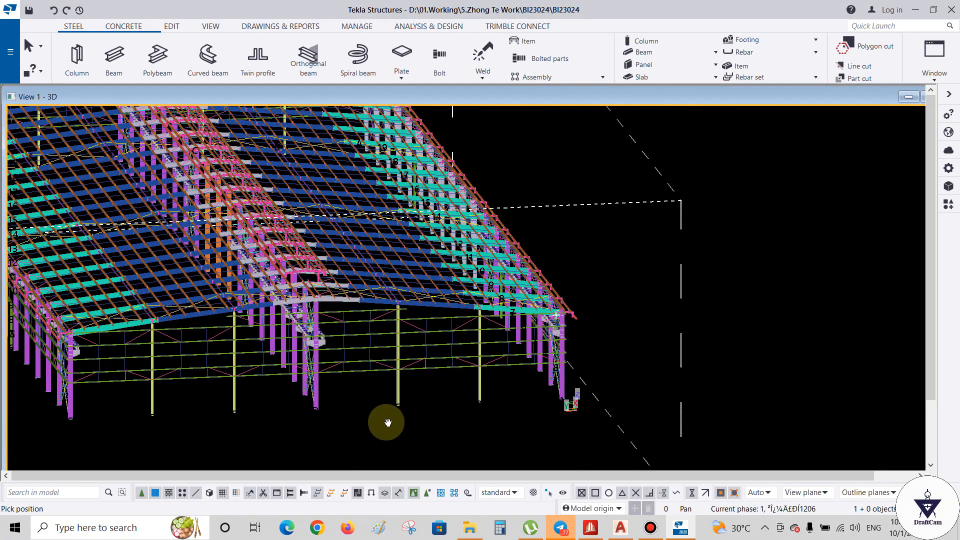
scroll(388, 423, down, 8)
right_click(399, 395)
click(710, 248)
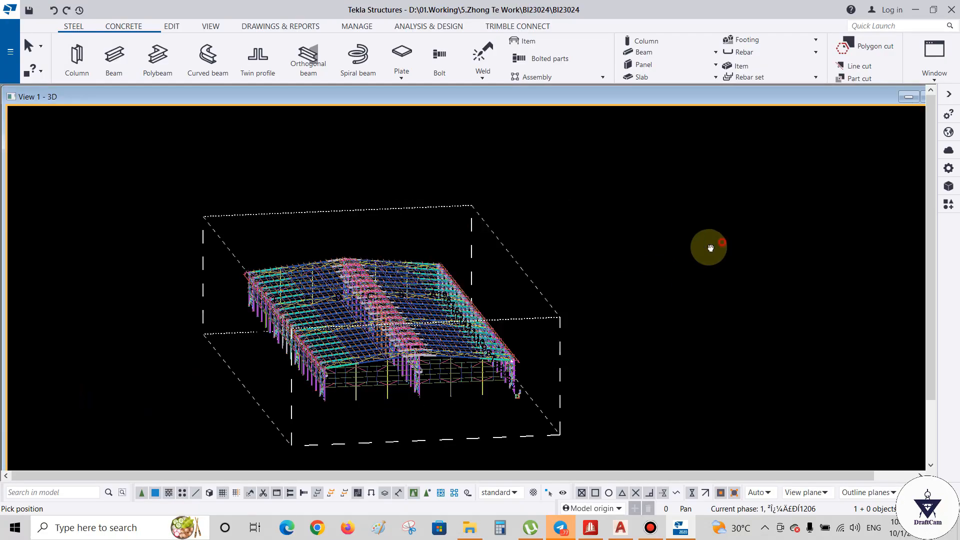
scroll(375, 373, up, 5)
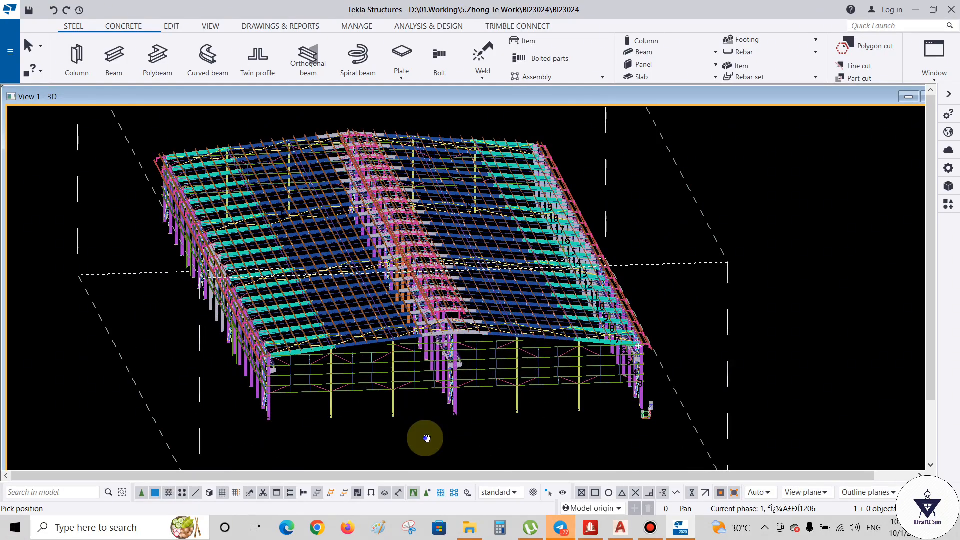
scroll(410, 330, down, 4)
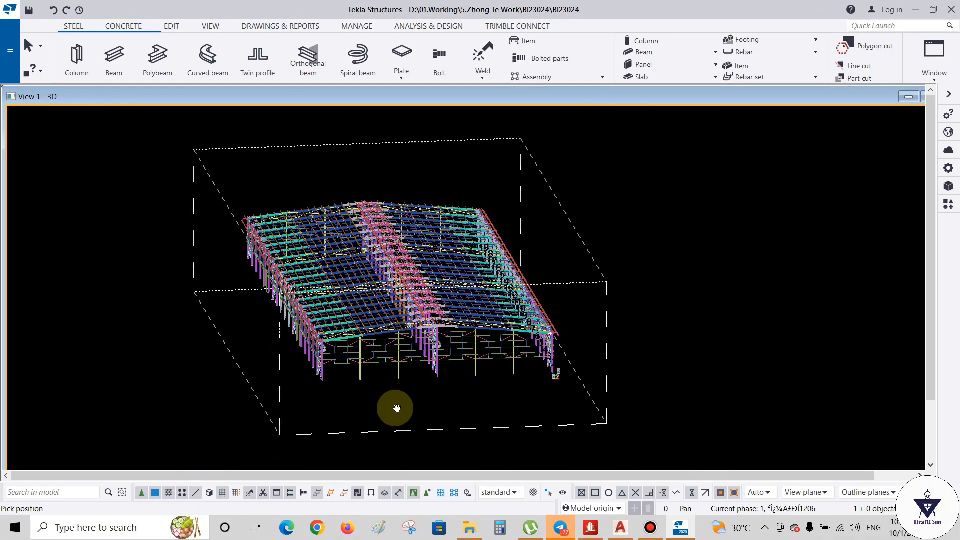
ctrl+middle_drag(360, 407, 450, 339)
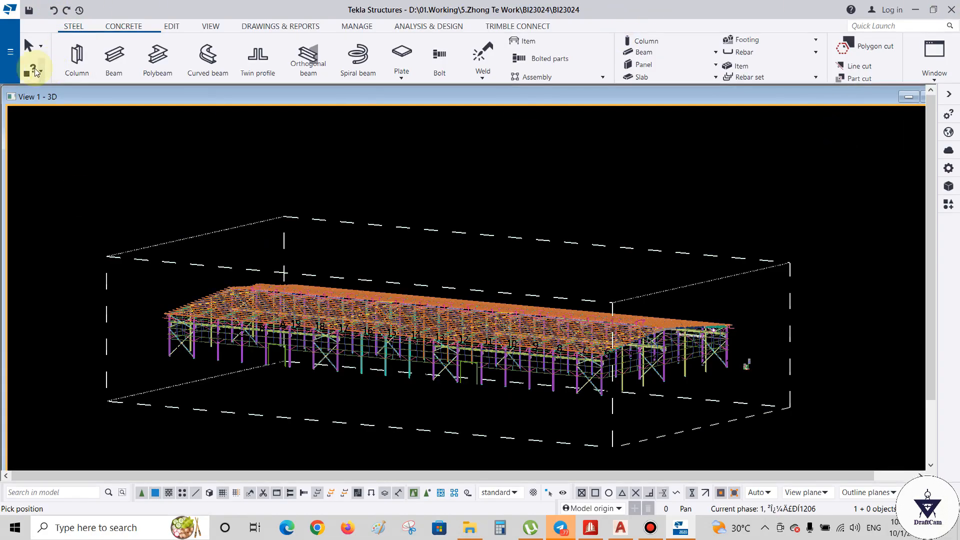
- Create a single-user model named WH 40m x 96m from the Blank template in the BI23024 folder, without saving the current model
click(8, 52)
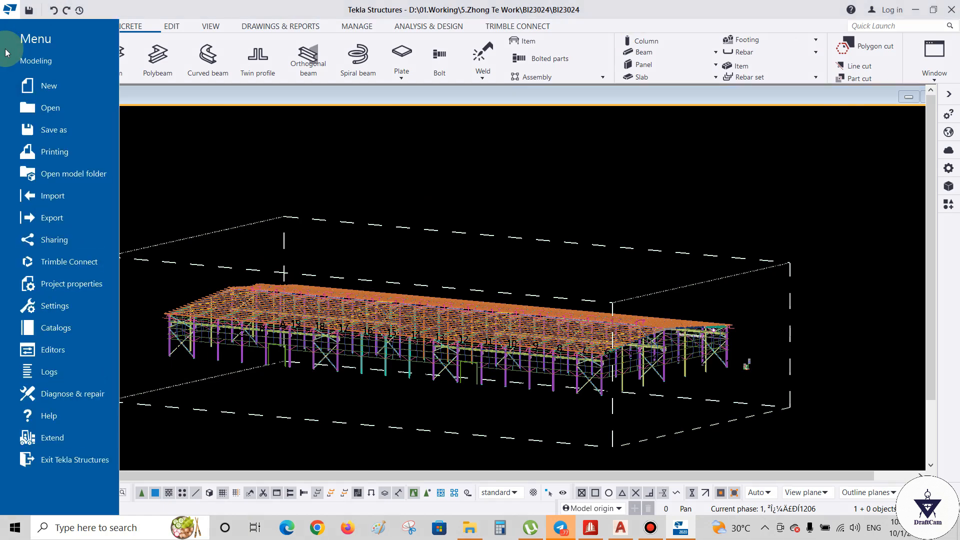
click(65, 86)
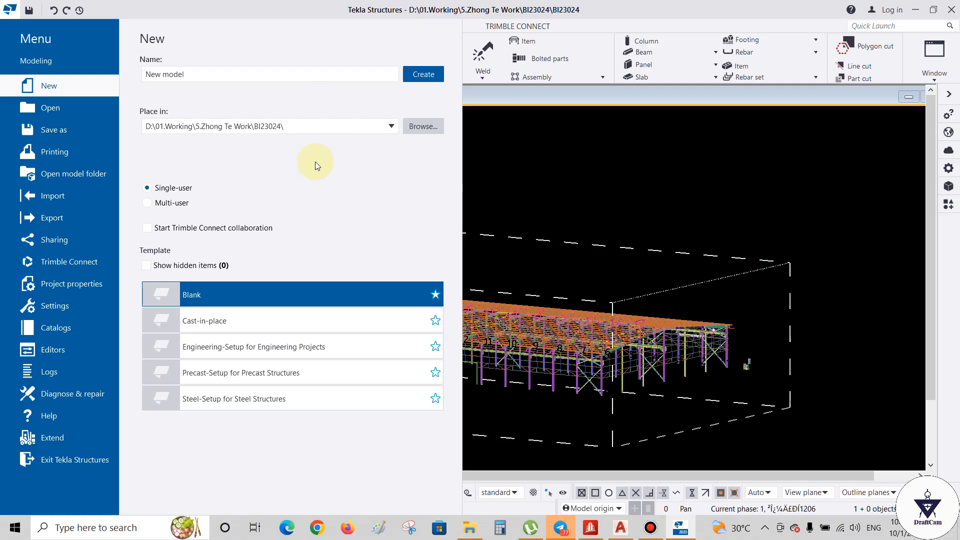
click(206, 73)
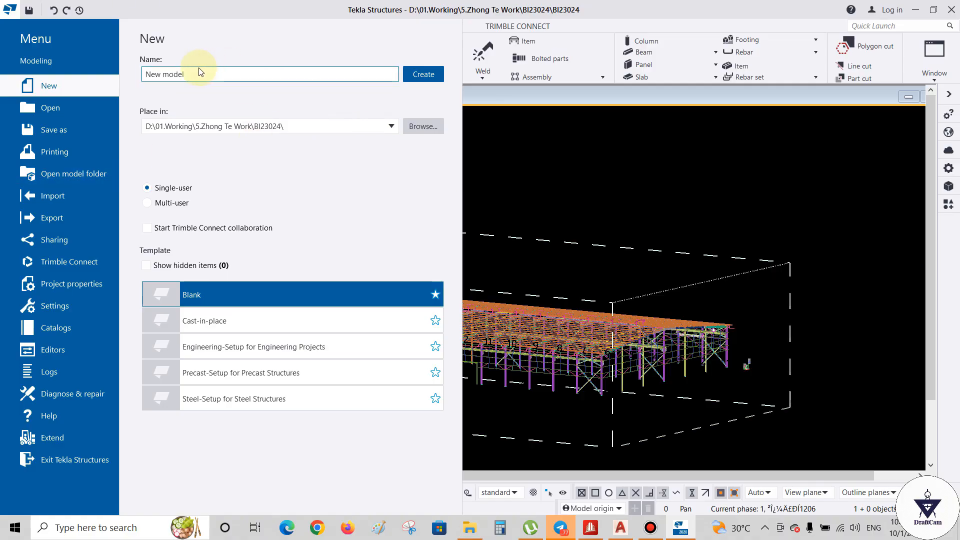
drag(195, 73, 55, 90)
text(WH)
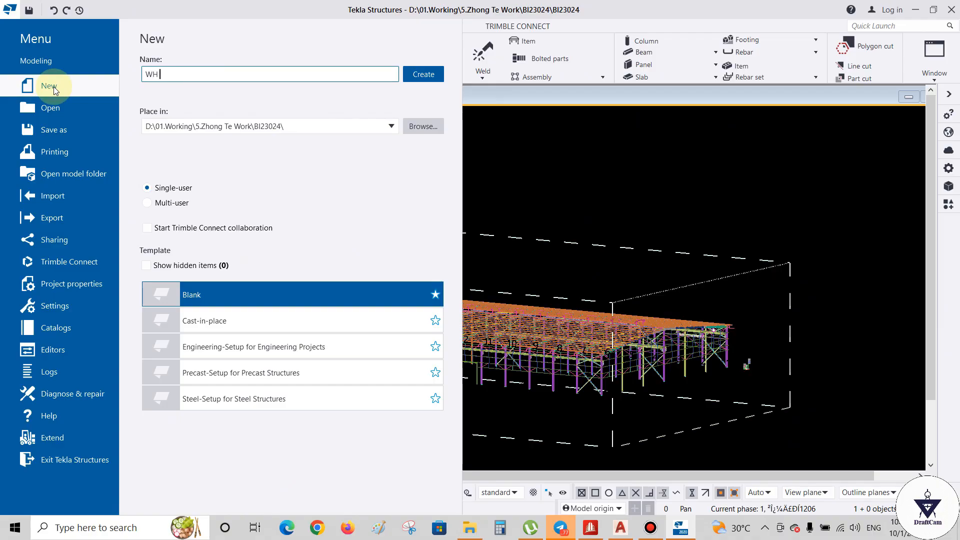
text( 40m x)
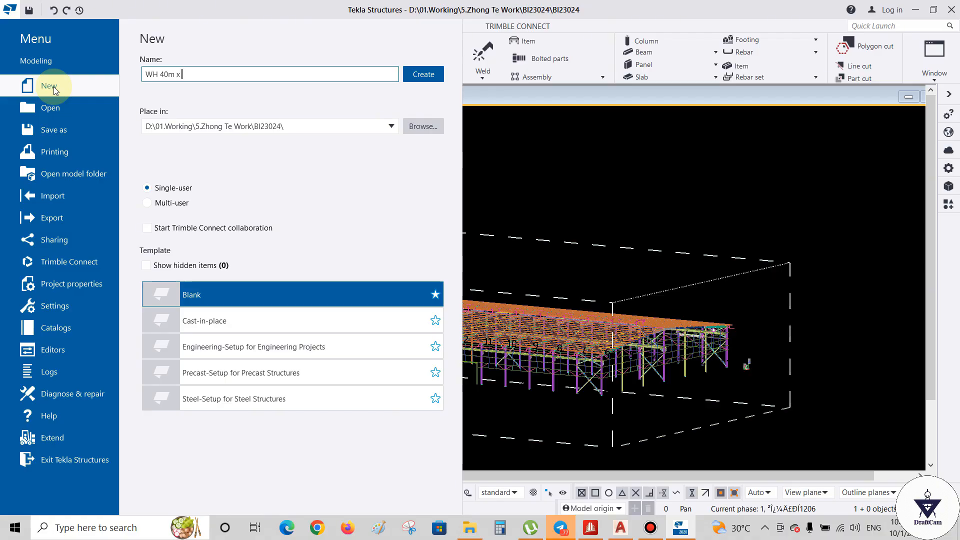
text( 96m)
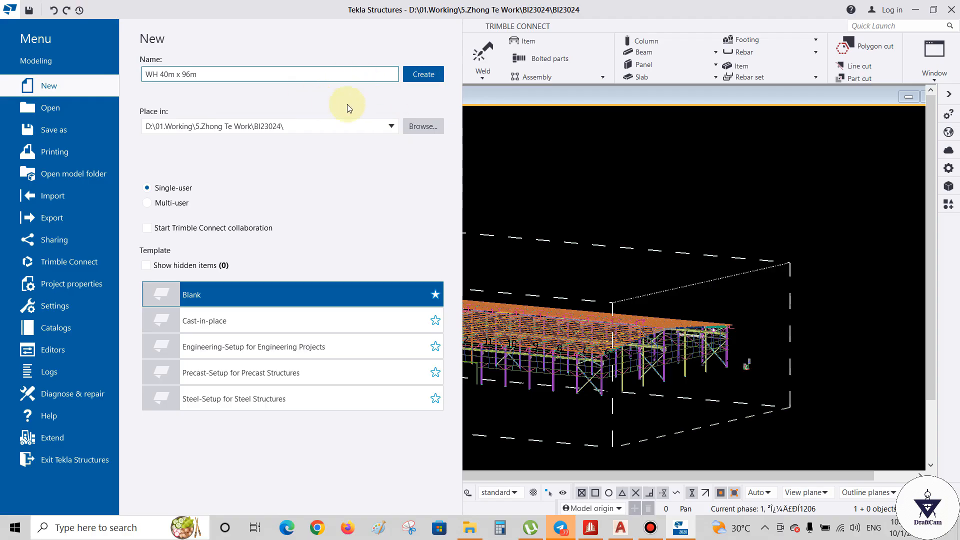
click(425, 75)
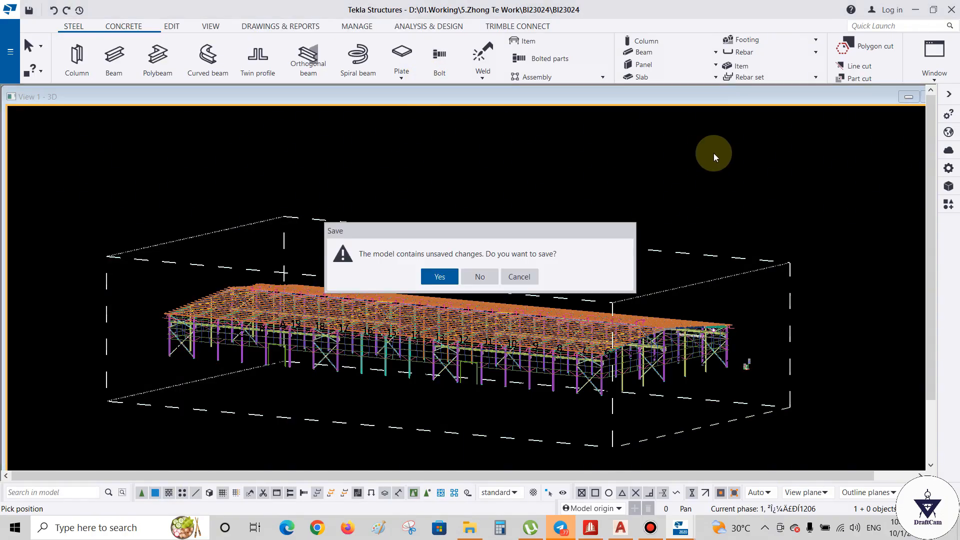
click(480, 277)
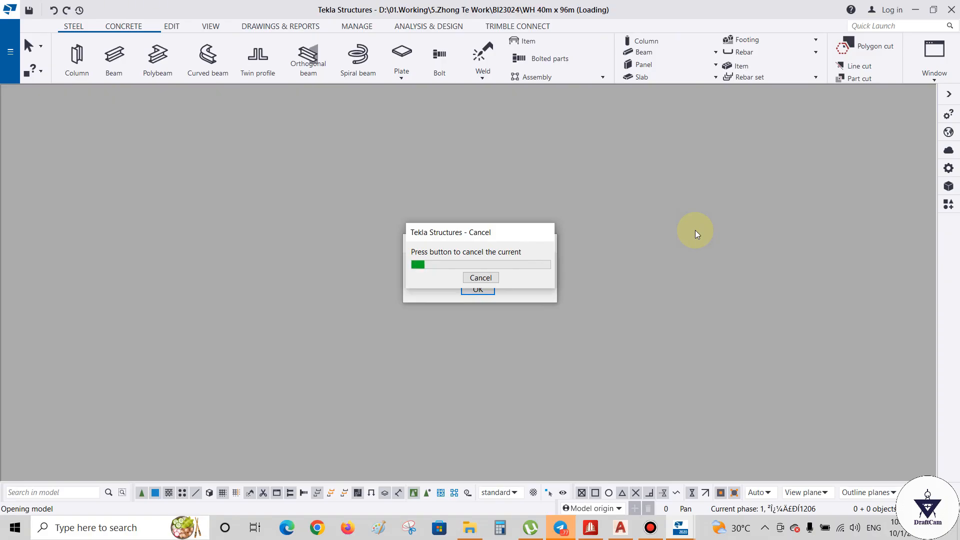
- Acknowledge the component import notice and maximize the new model's 3D view
drag(503, 233, 636, 134)
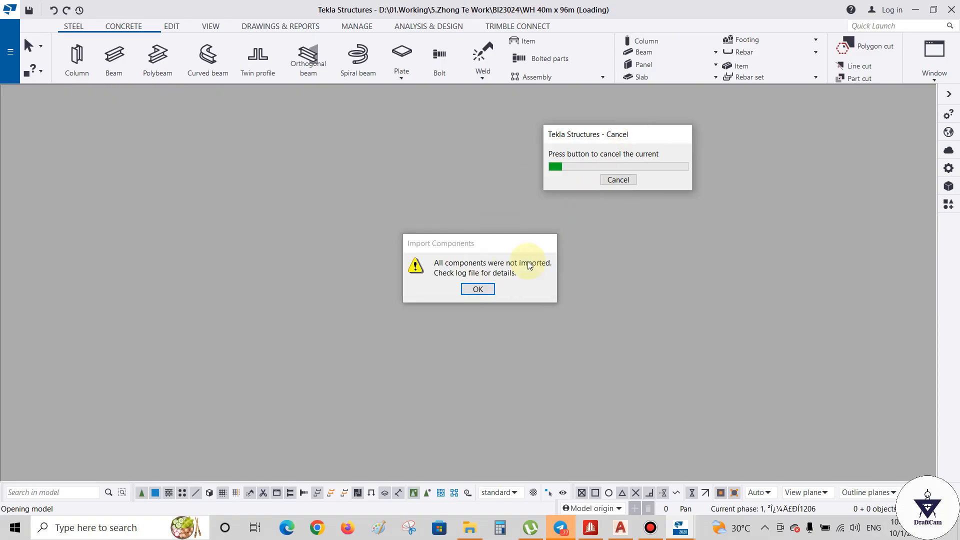
click(478, 290)
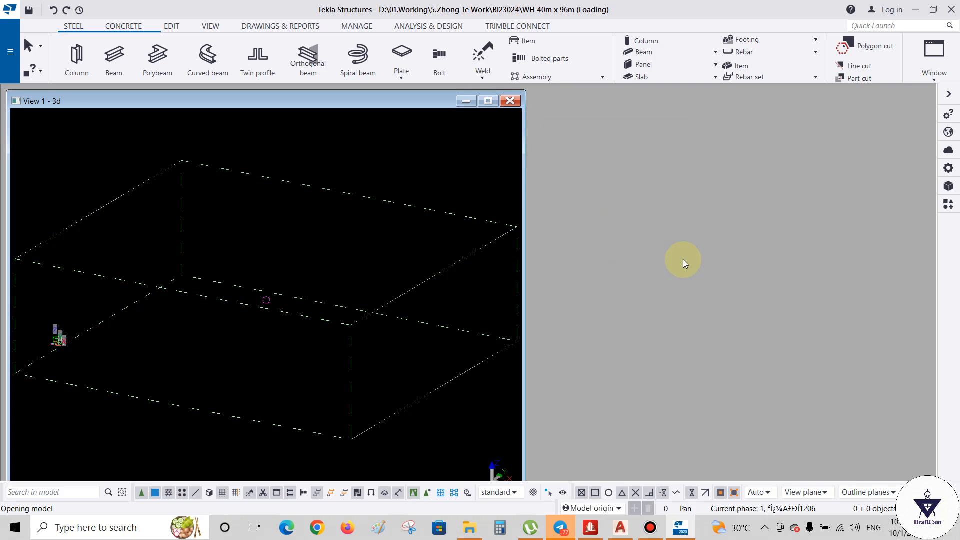
click(489, 101)
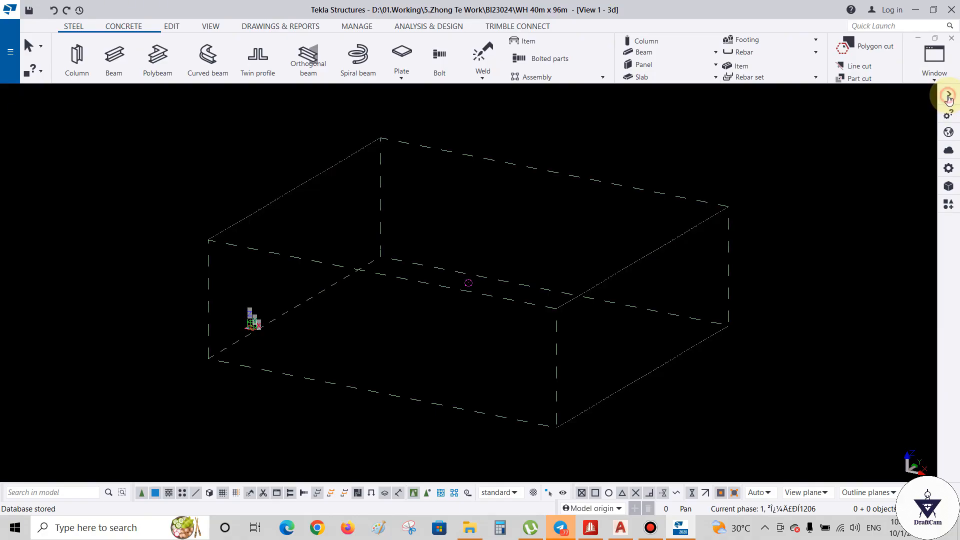
- Switch to AutoCAD to view the column layout plan in the proposal drawing, and return to the Tekla model
click(620, 527)
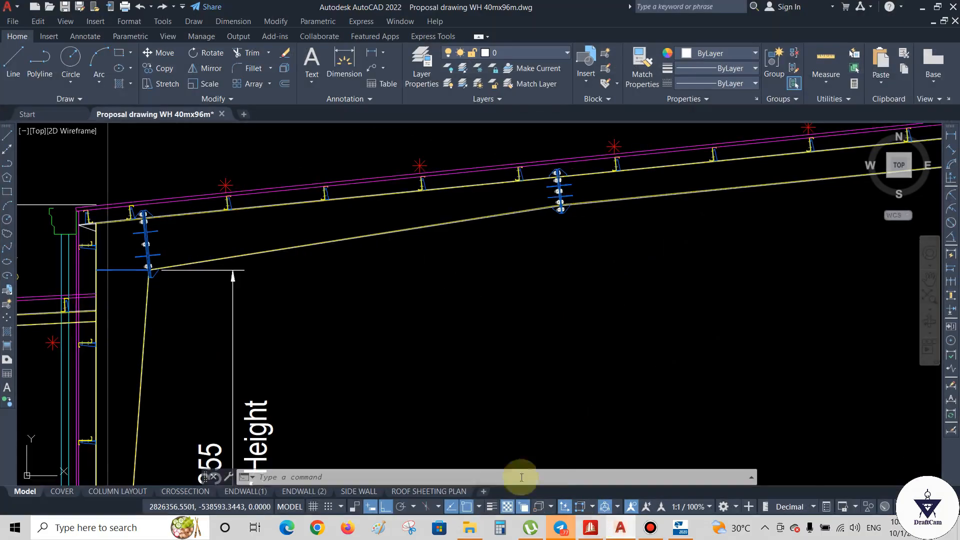
scroll(437, 217, down, 10)
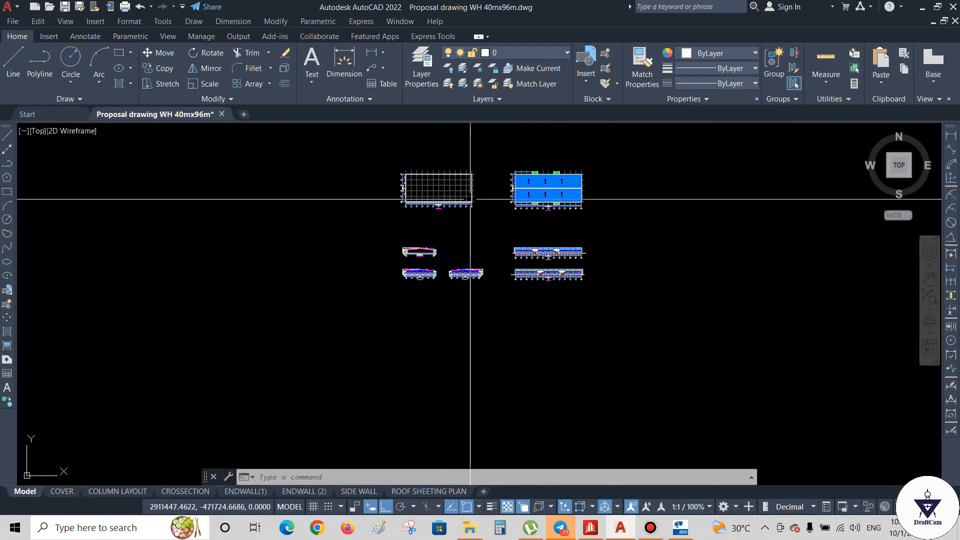
scroll(437, 217, up, 4)
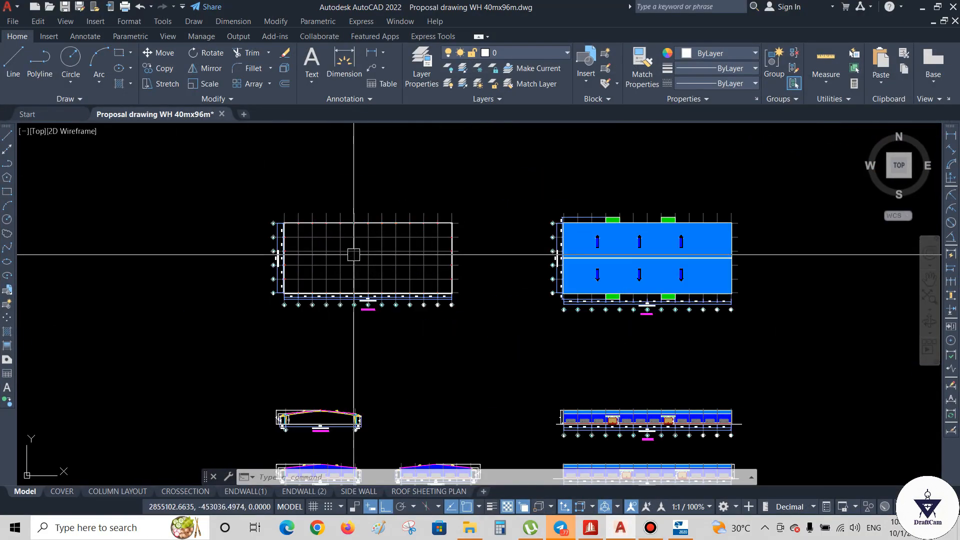
scroll(317, 236, up, 4)
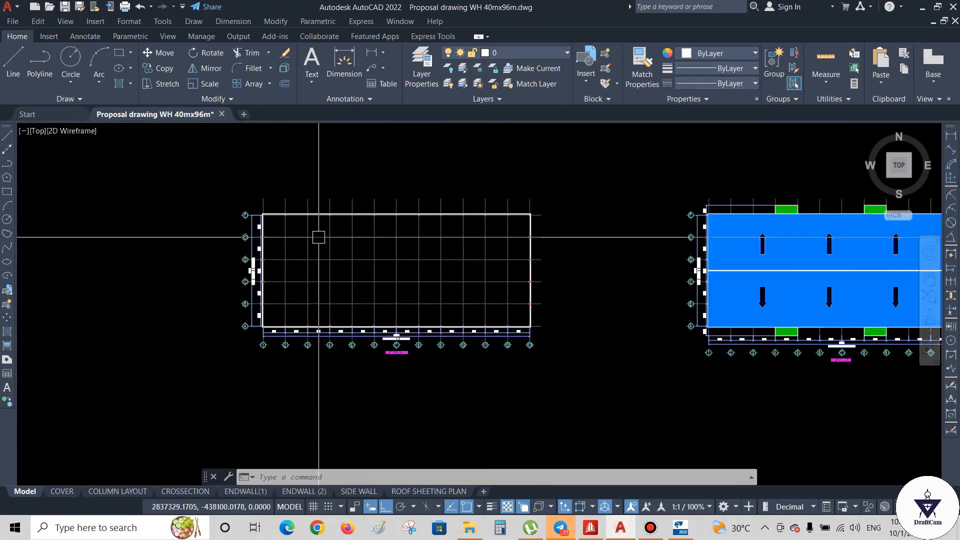
click(922, 7)
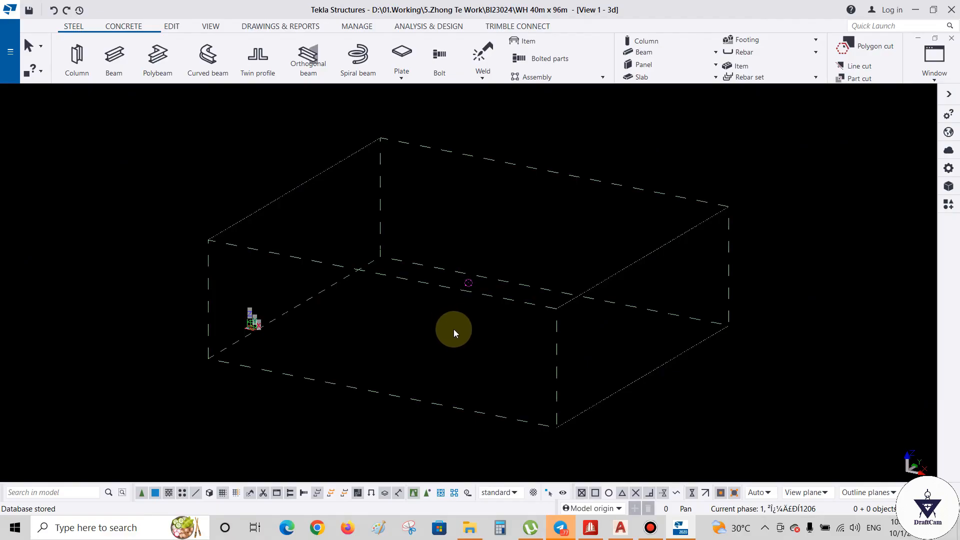
- Set both the grid color and the label font color of the rectangular grid to white, 255 255 255
drag(454, 329, 372, 381)
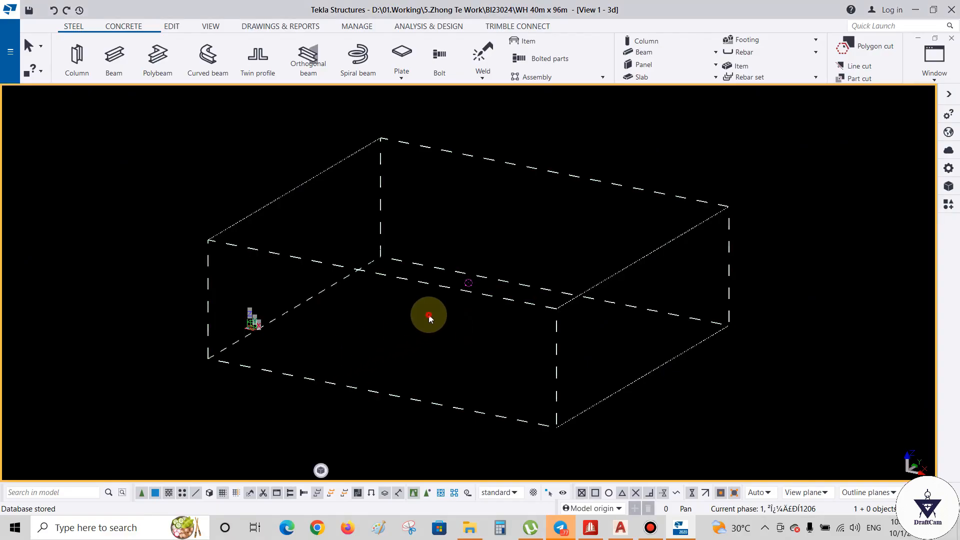
double_click(353, 329)
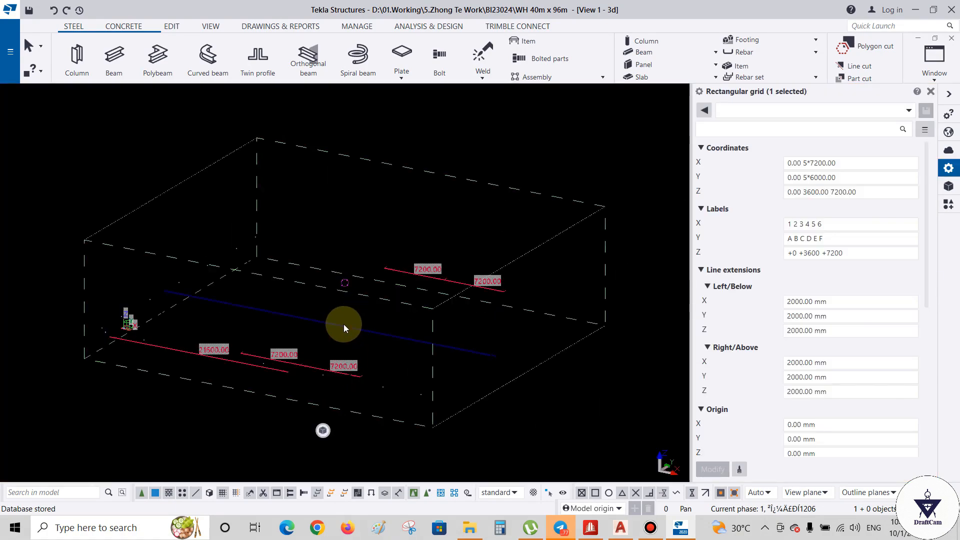
scroll(881, 317, down, 6)
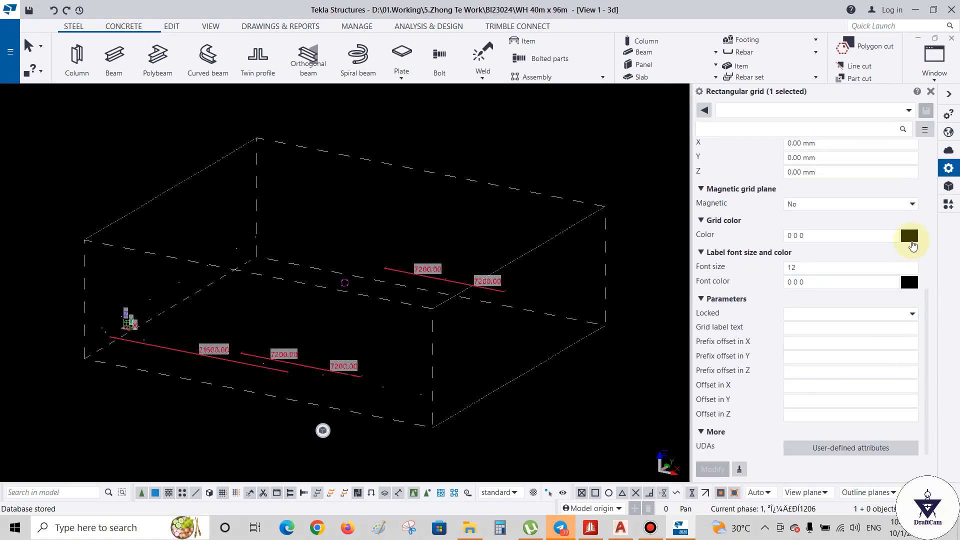
click(910, 239)
click(836, 263)
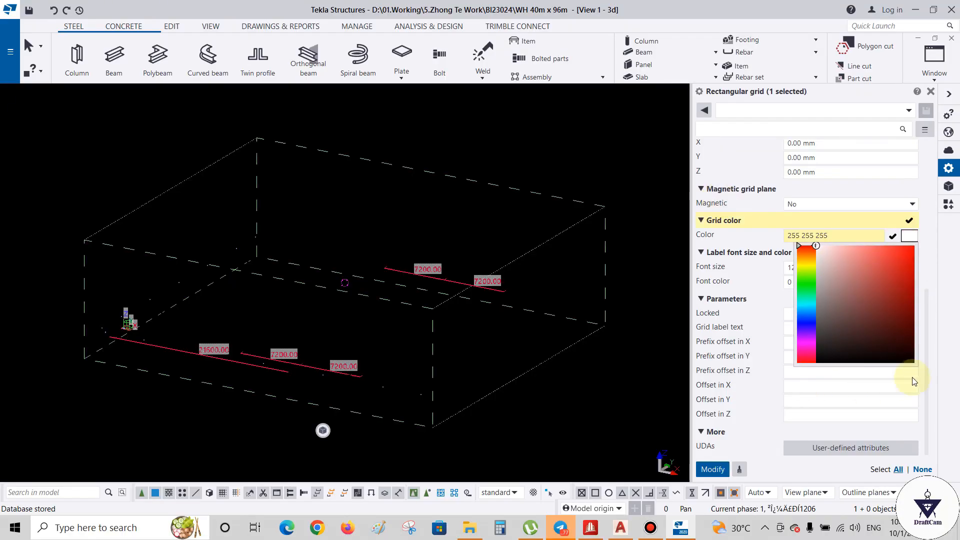
click(926, 335)
click(910, 282)
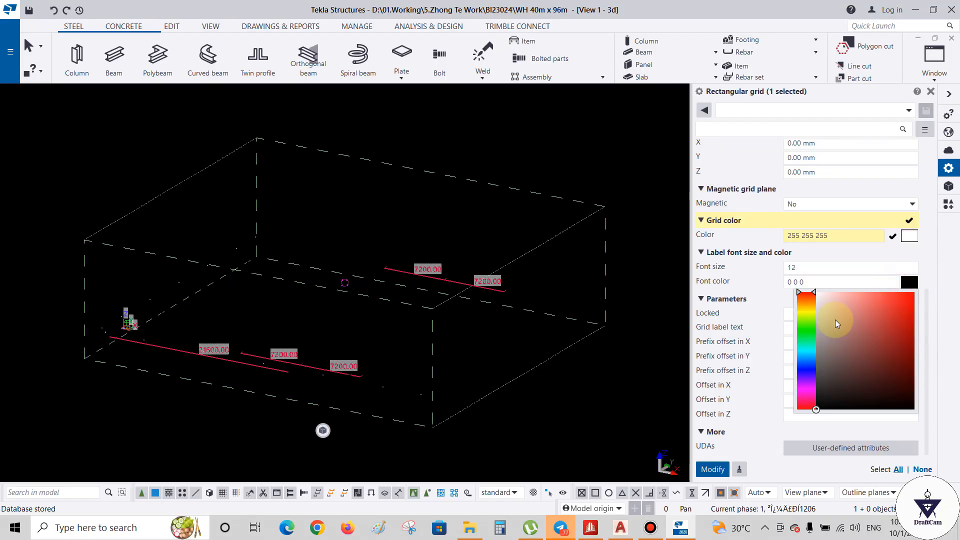
click(836, 320)
click(712, 469)
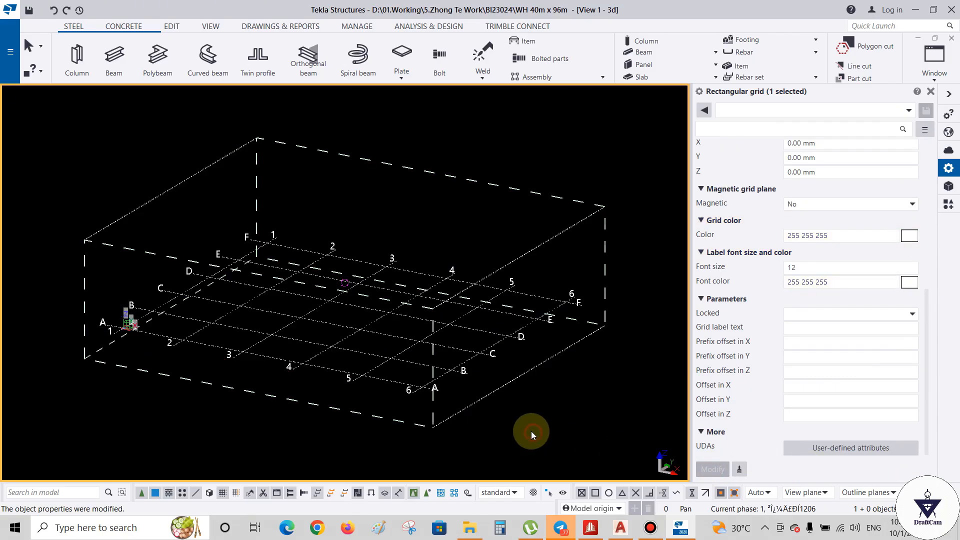
click(647, 358)
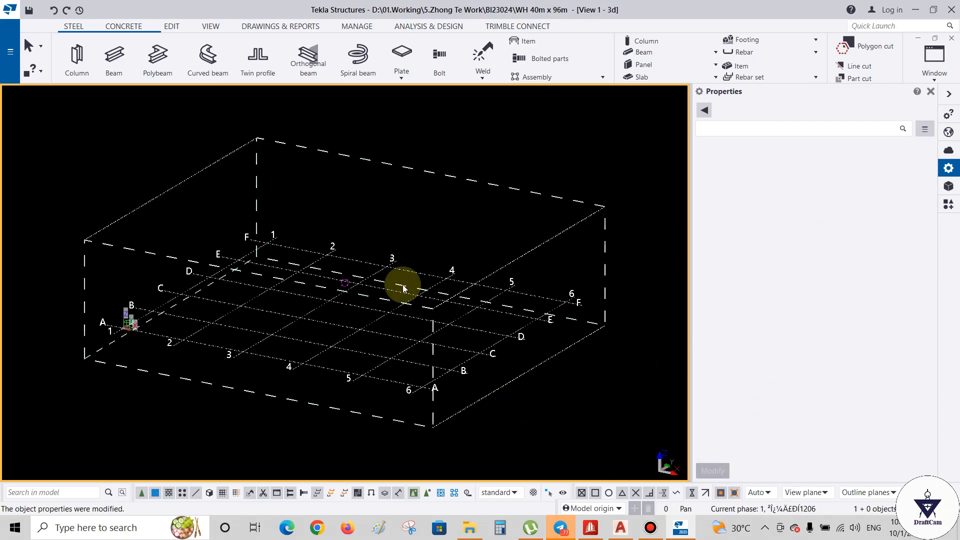
- Examine the grid's extent and the cyan line lying outside the work area, with the rectangular grid selected
scroll(291, 311, down, 2)
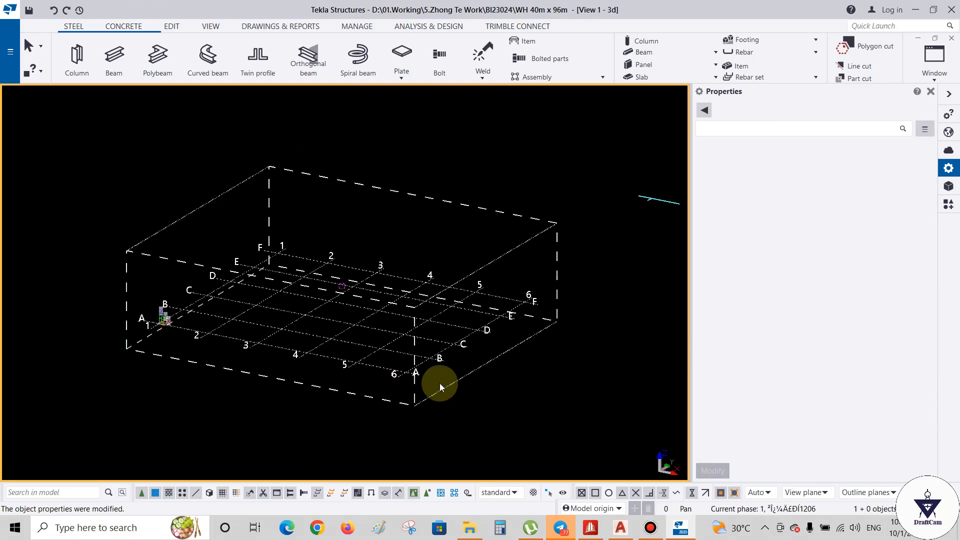
scroll(293, 364, down, 3)
scroll(397, 303, up, 1)
middle_drag(540, 264, 521, 293)
scroll(521, 293, up, 3)
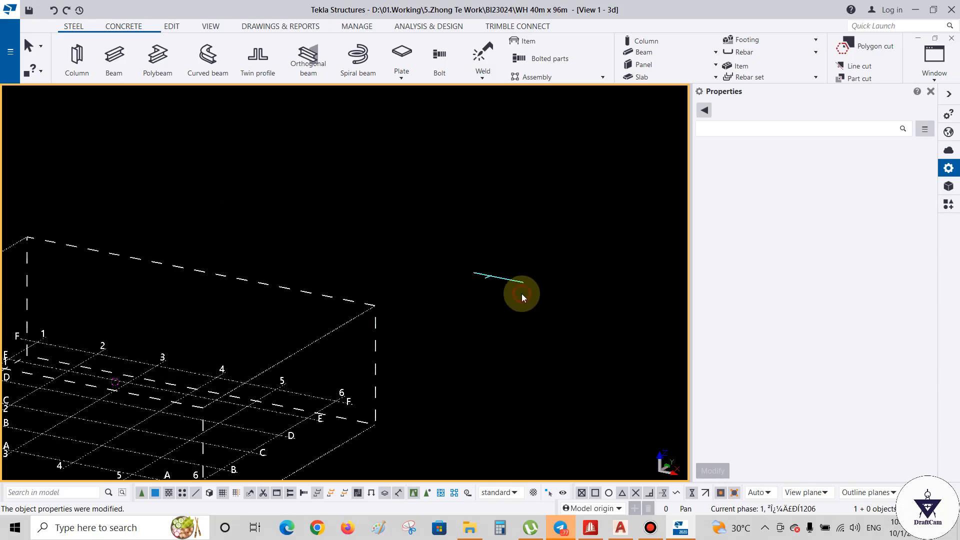
scroll(521, 293, down, 2)
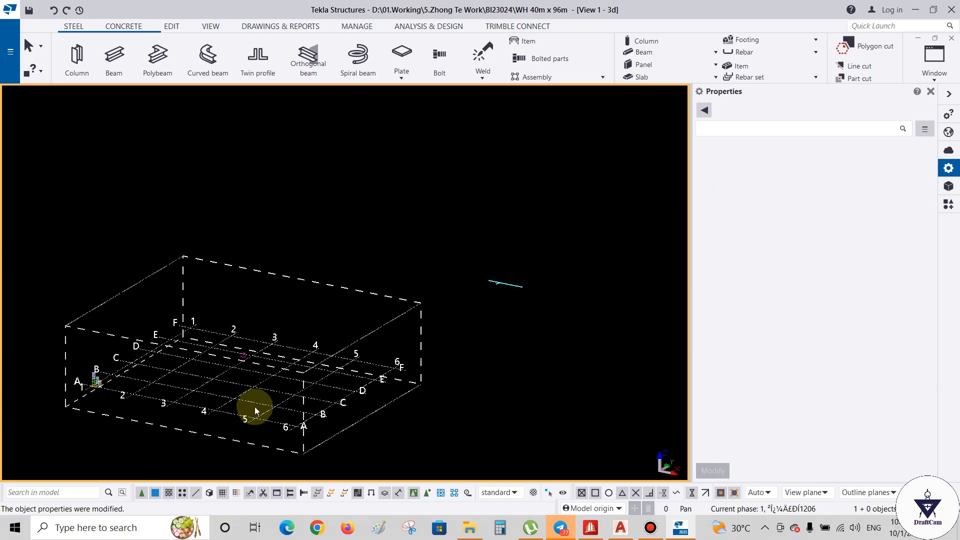
click(244, 391)
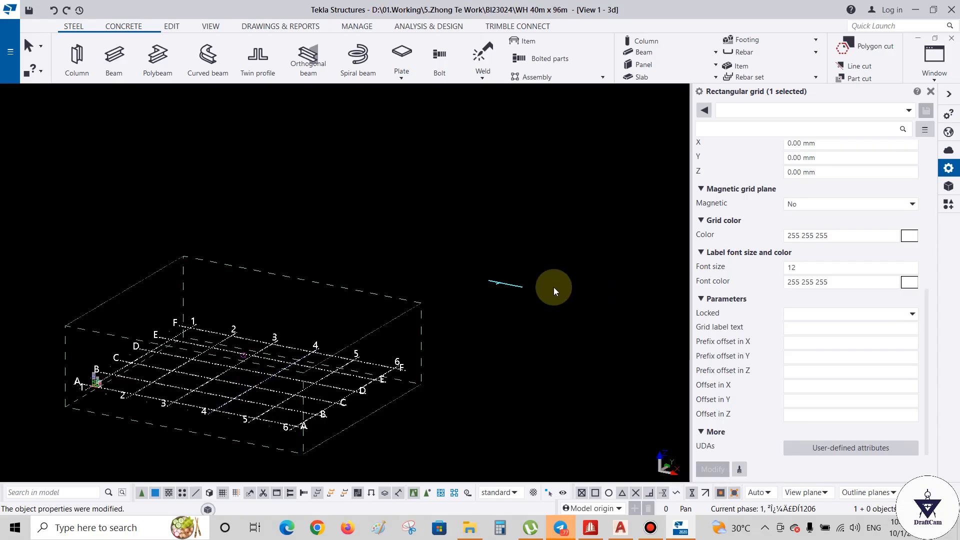
scroll(436, 329, down, 1)
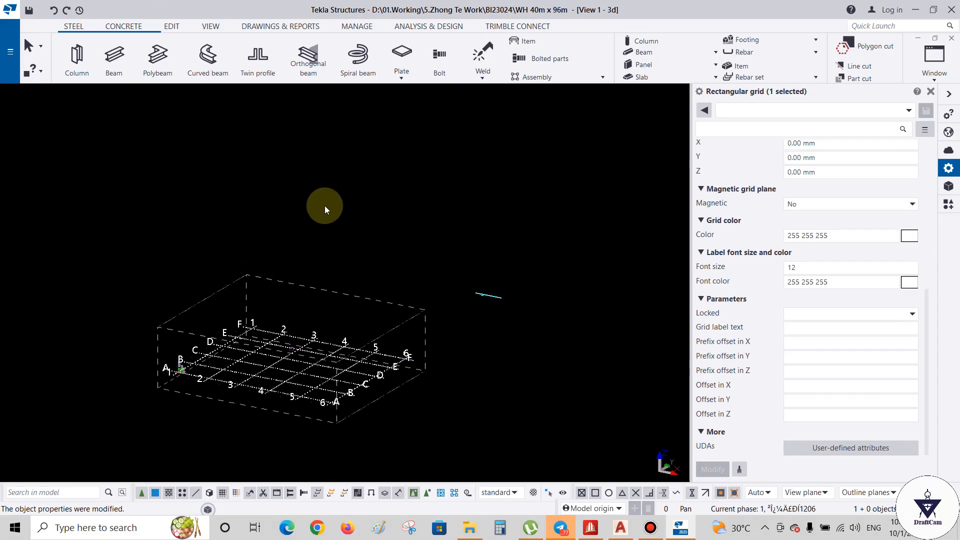
- Examine the model origin and its axis symbols at grid intersection A-1 in plan view and in 3D
key(ctrl+p)
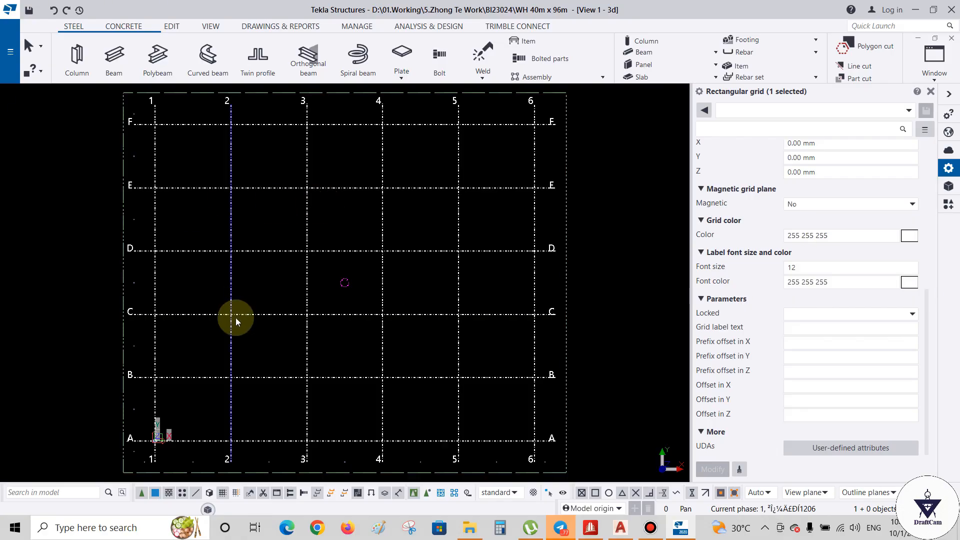
middle_drag(200, 388, 290, 299)
scroll(254, 354, up, 8)
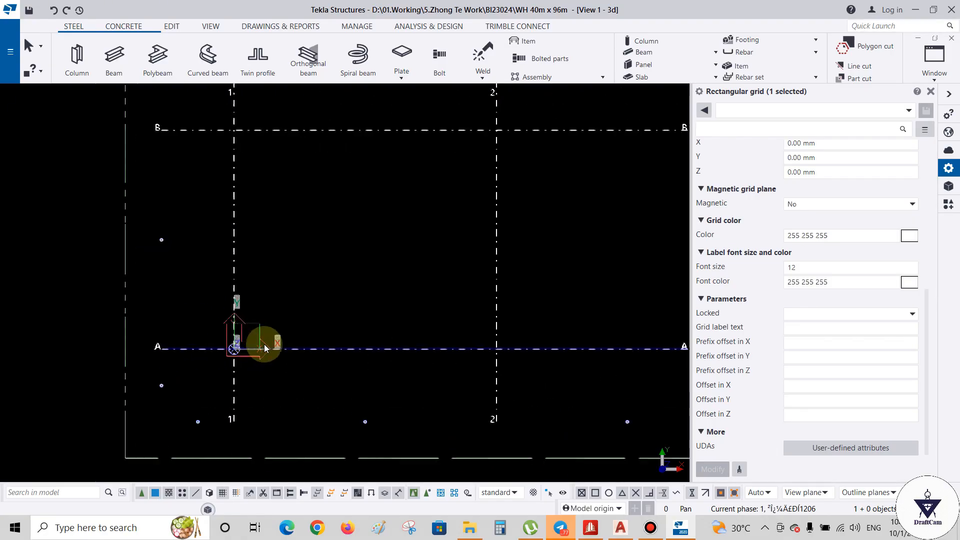
scroll(280, 346, down, 3)
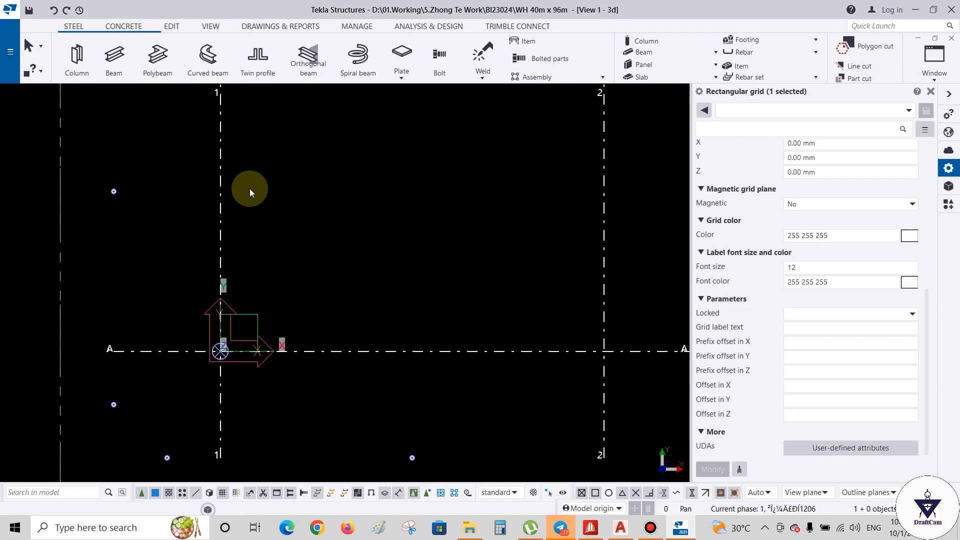
key(ctrl+p)
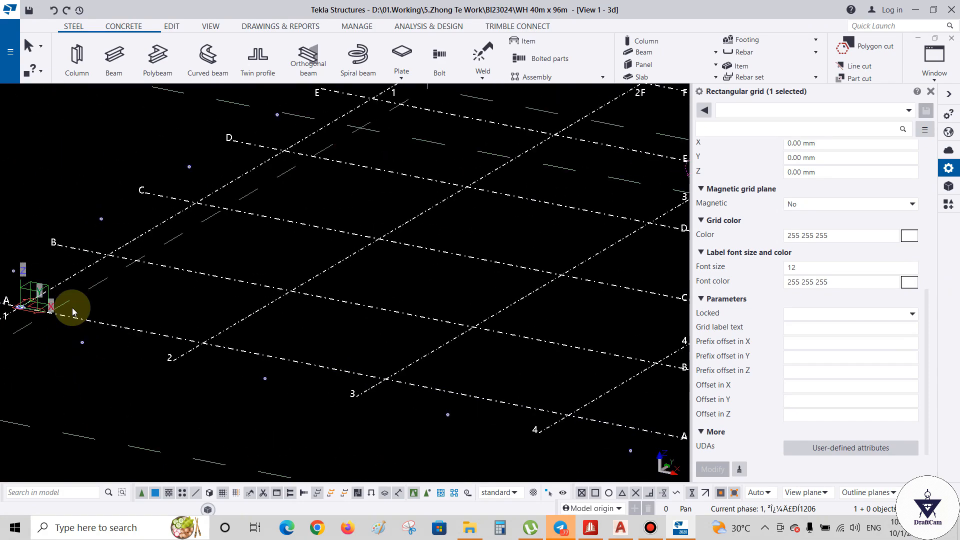
middle_drag(73, 308, 343, 315)
scroll(343, 315, up, 6)
scroll(338, 299, up, 2)
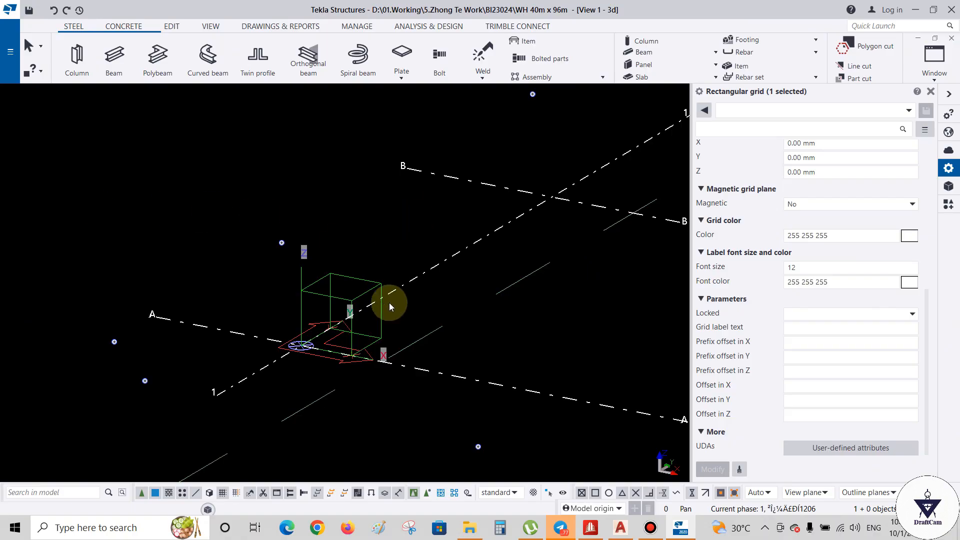
scroll(390, 306, down, 6)
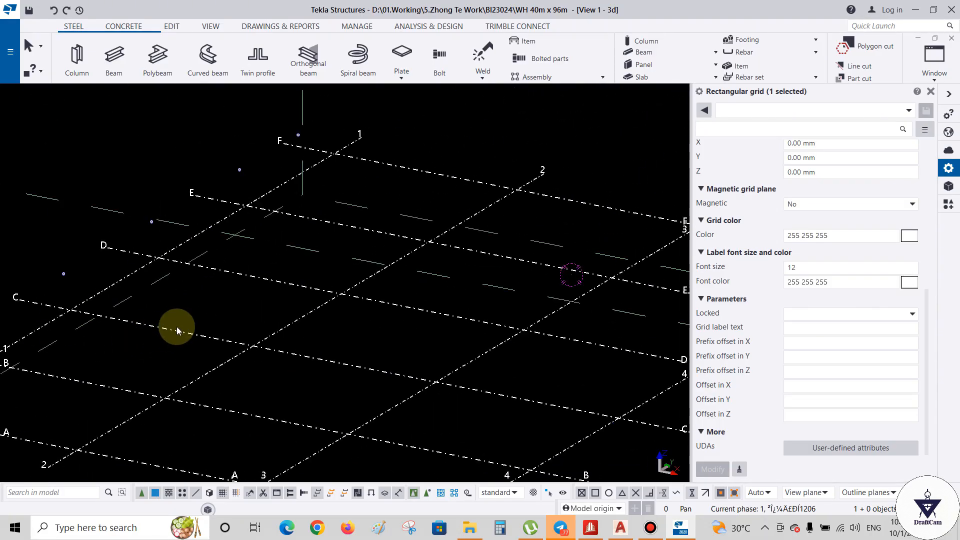
scroll(176, 326, down, 6)
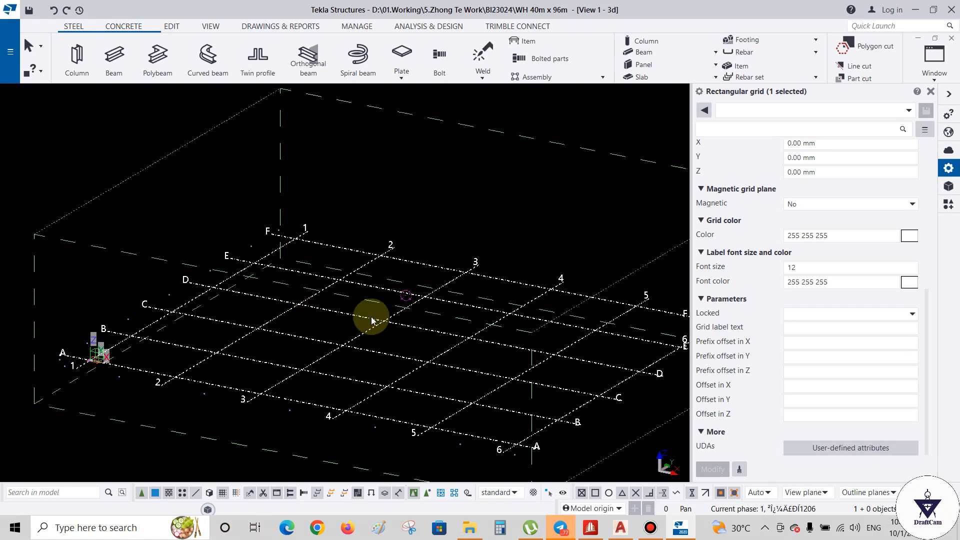
click(279, 317)
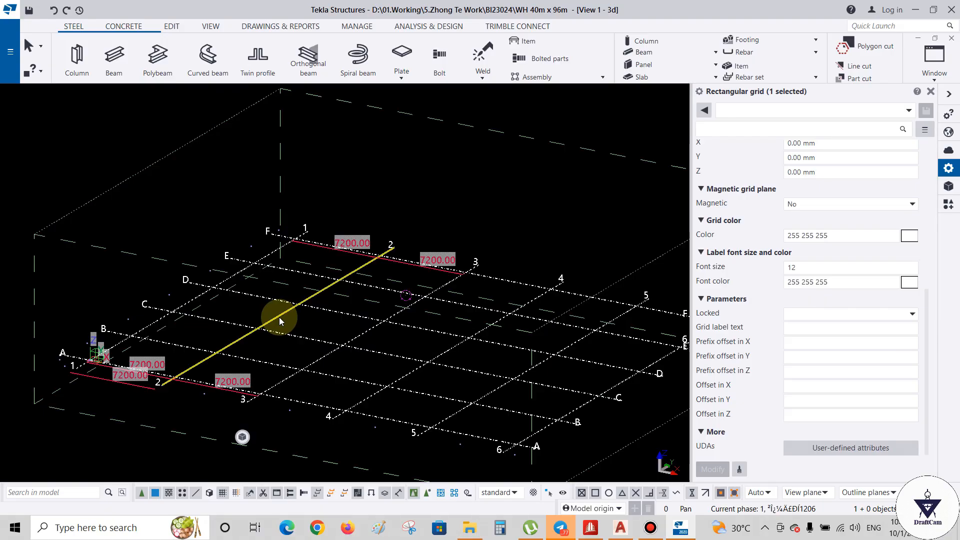
click(261, 28)
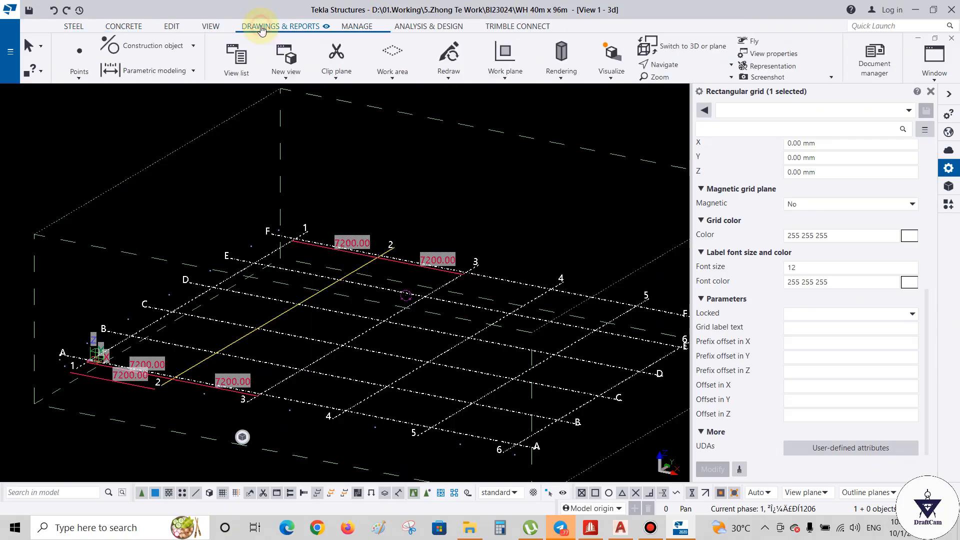
click(169, 28)
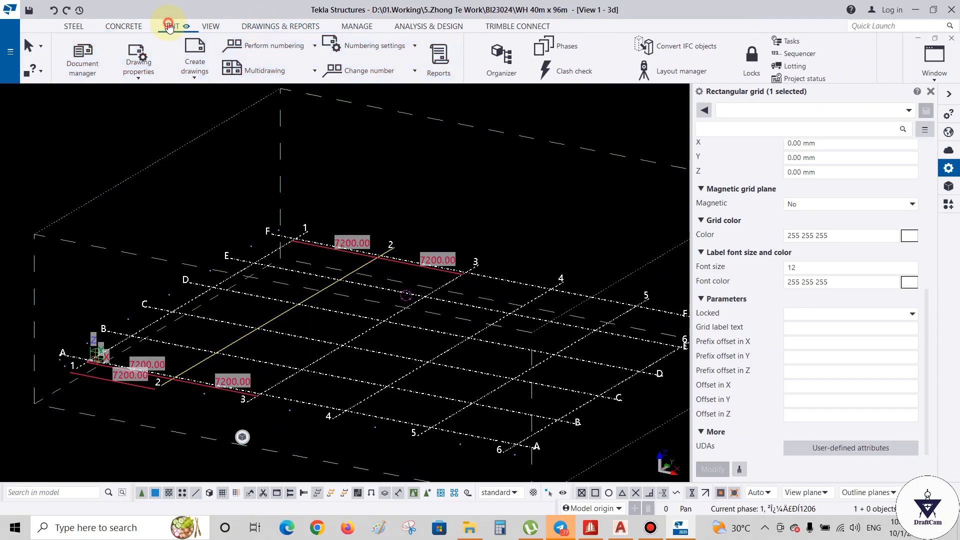
click(125, 27)
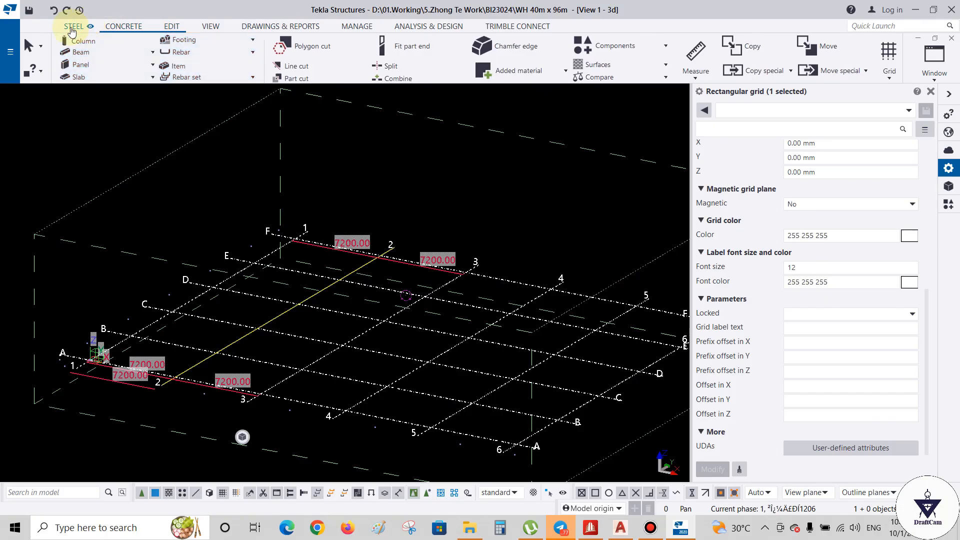
click(71, 30)
click(118, 28)
click(179, 30)
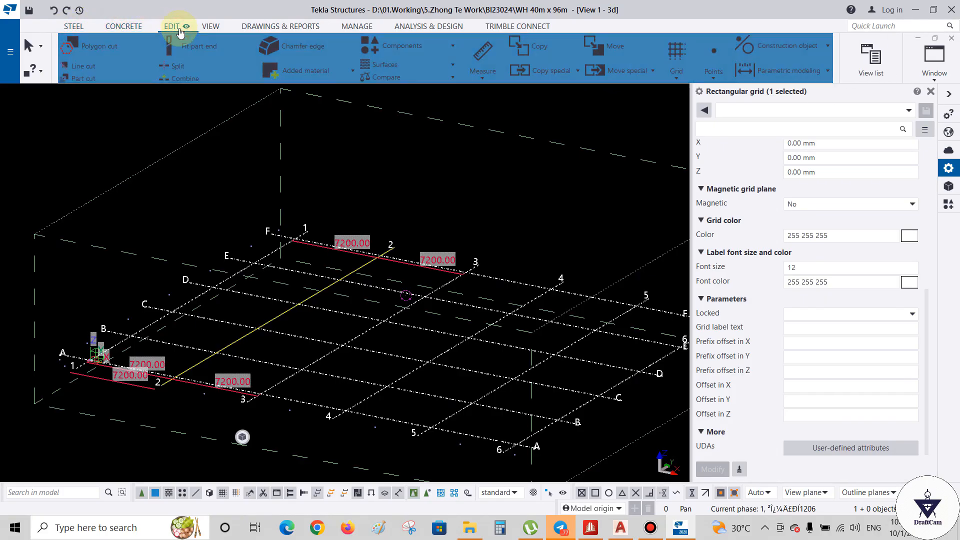
click(206, 30)
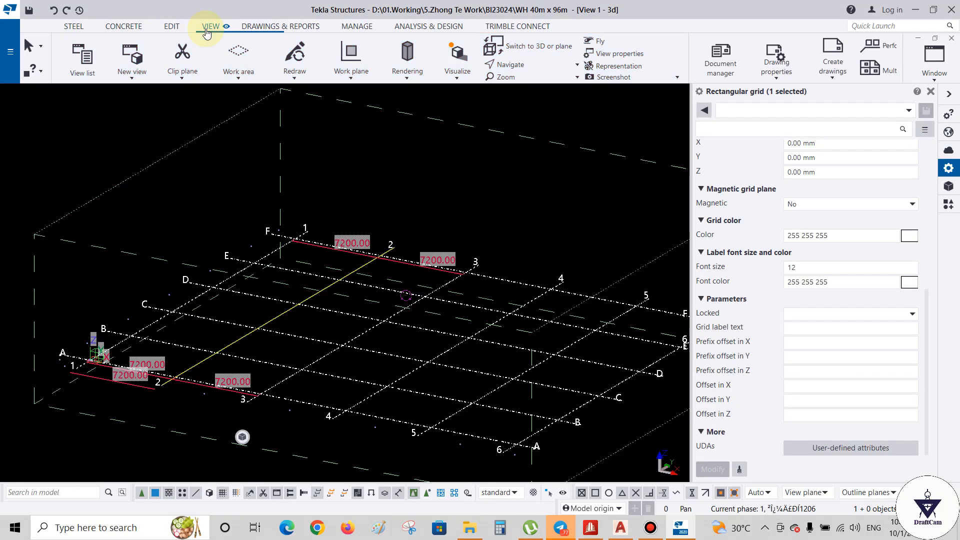
click(270, 26)
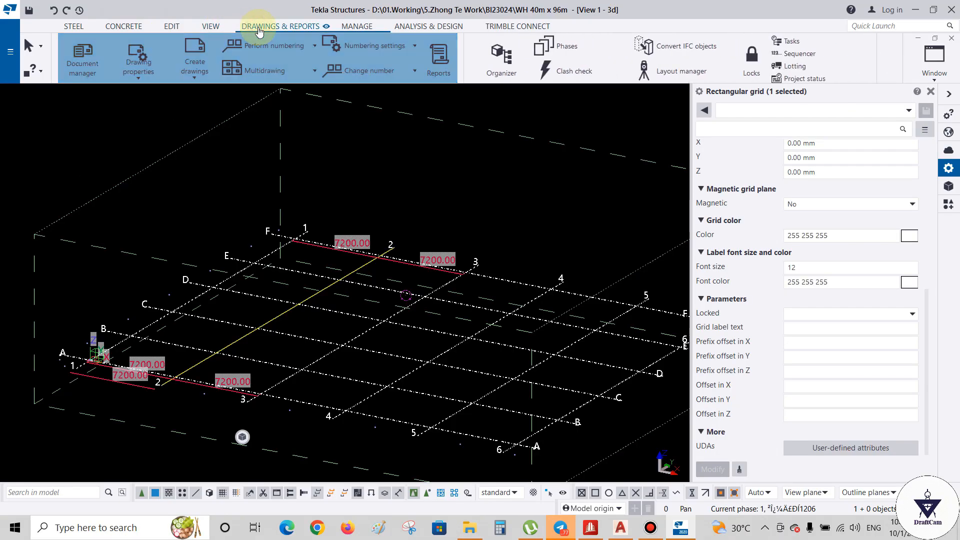
click(167, 27)
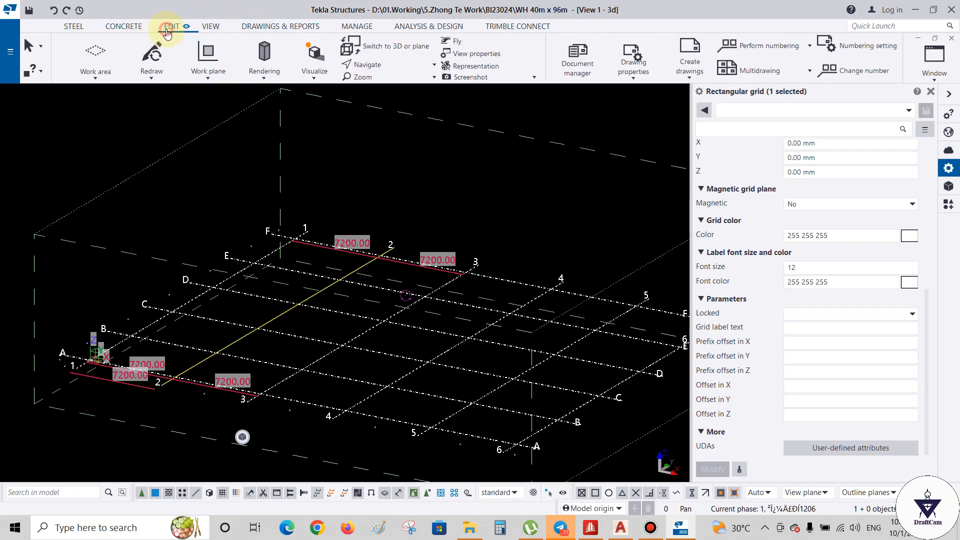
- Examine the steel modelling commands, including the plate types and the bolt properties' size and standard options
click(75, 29)
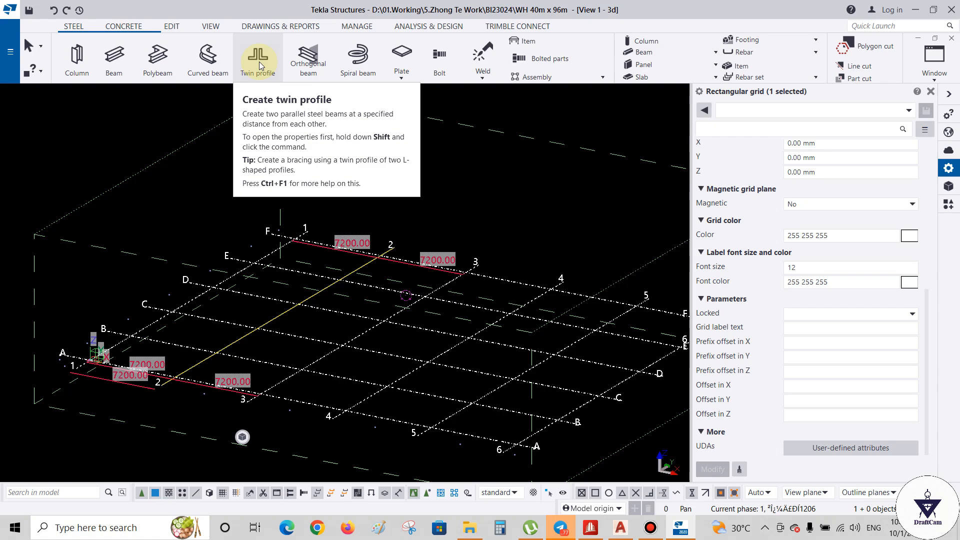
click(400, 73)
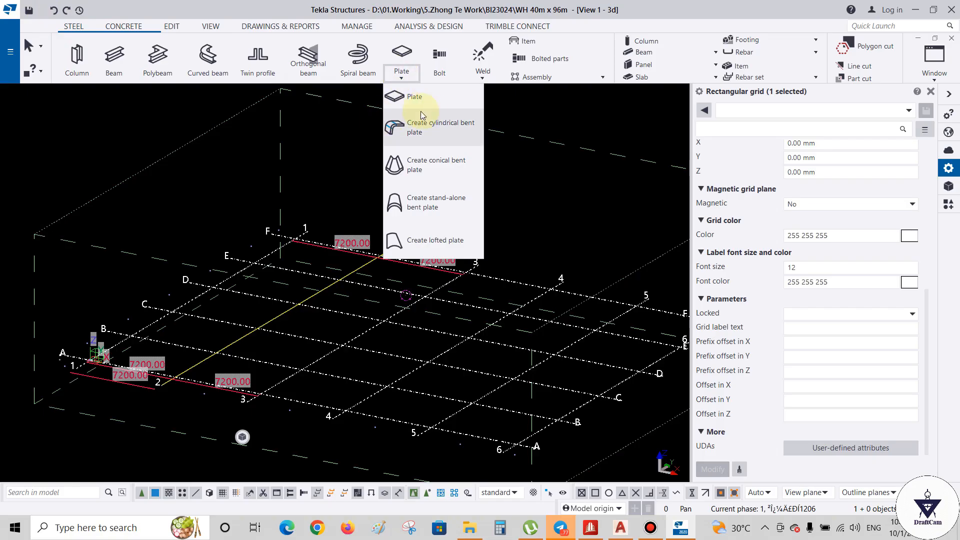
click(442, 60)
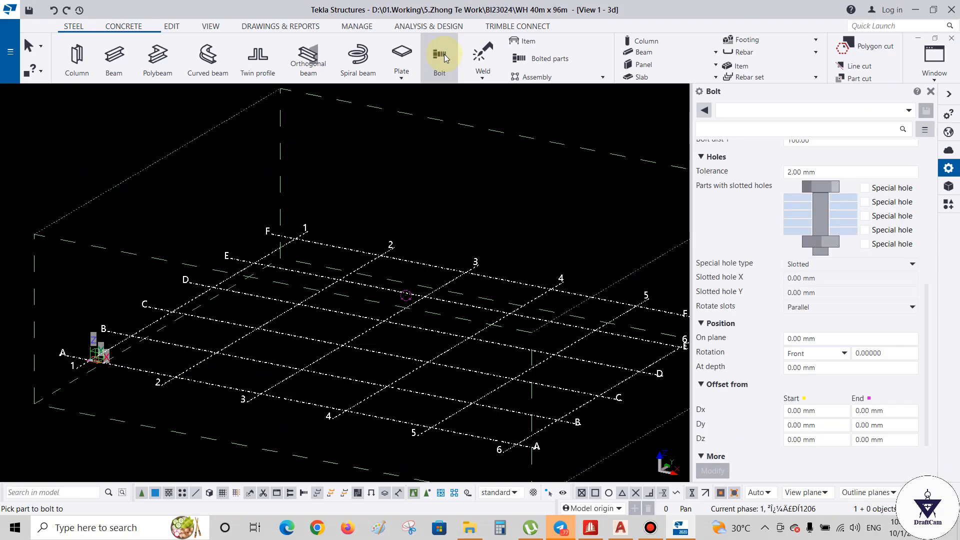
scroll(850, 175, up, 5)
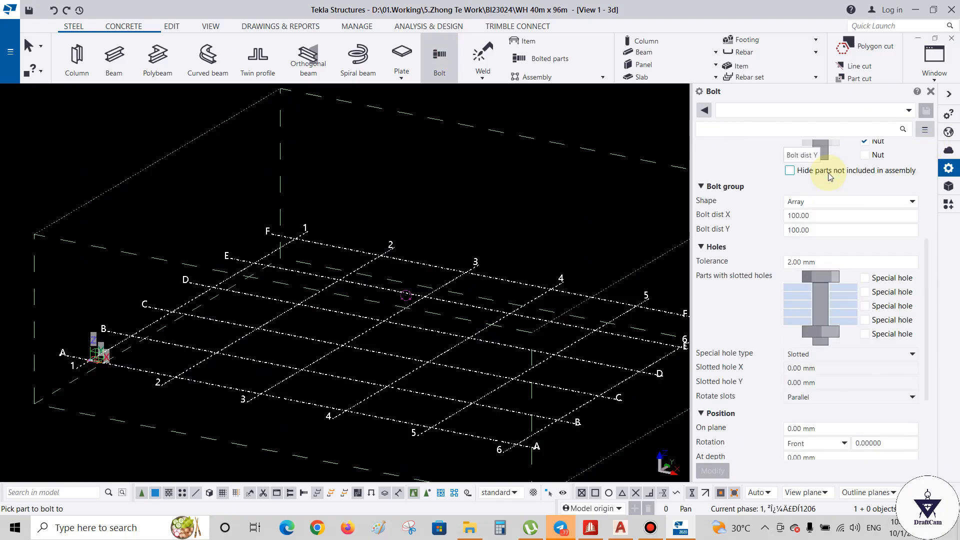
click(834, 164)
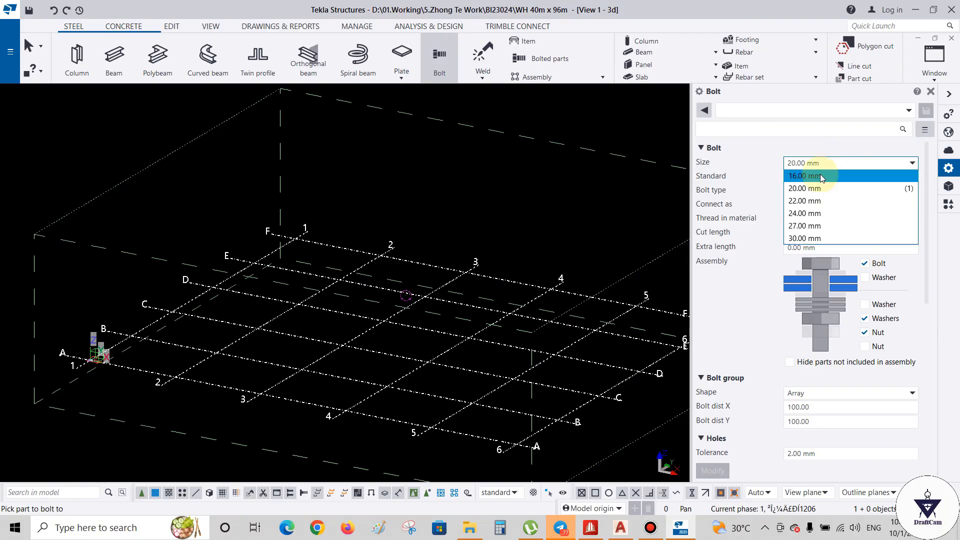
click(761, 162)
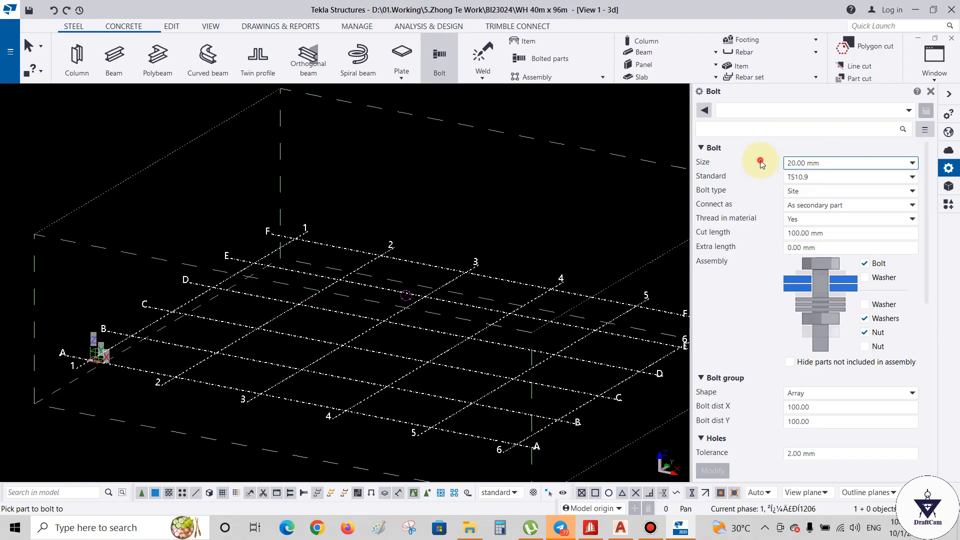
click(836, 177)
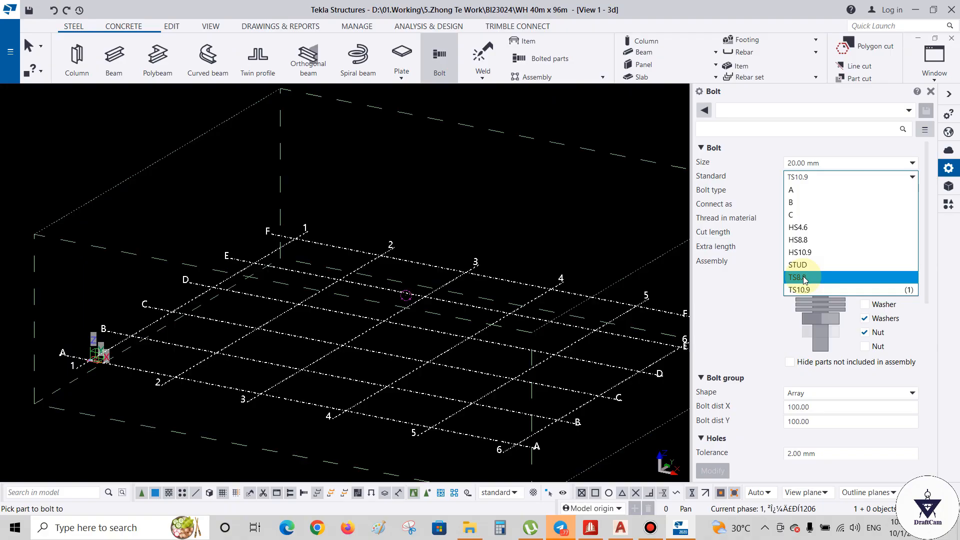
click(770, 140)
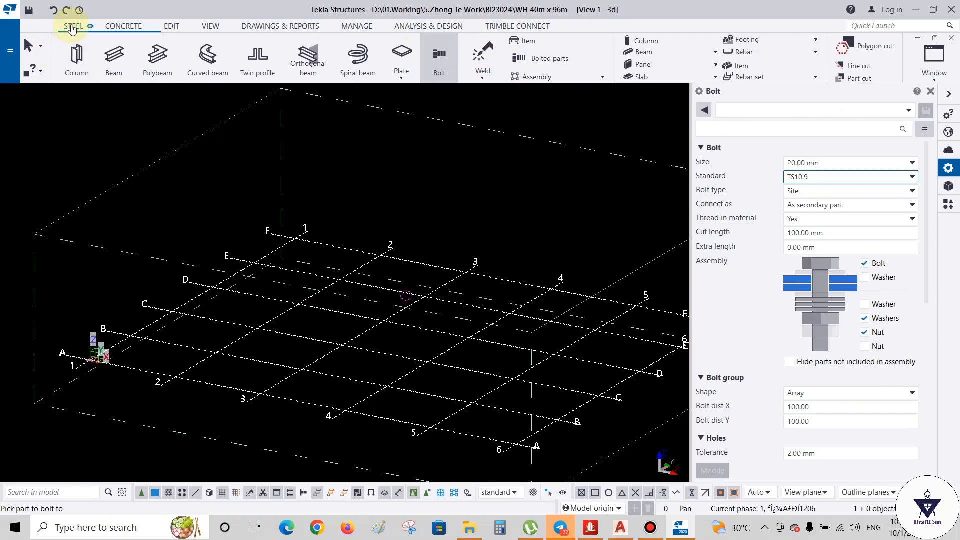
- Examine the available concrete, editing, view, drawing and report, management, and analysis commands
click(125, 27)
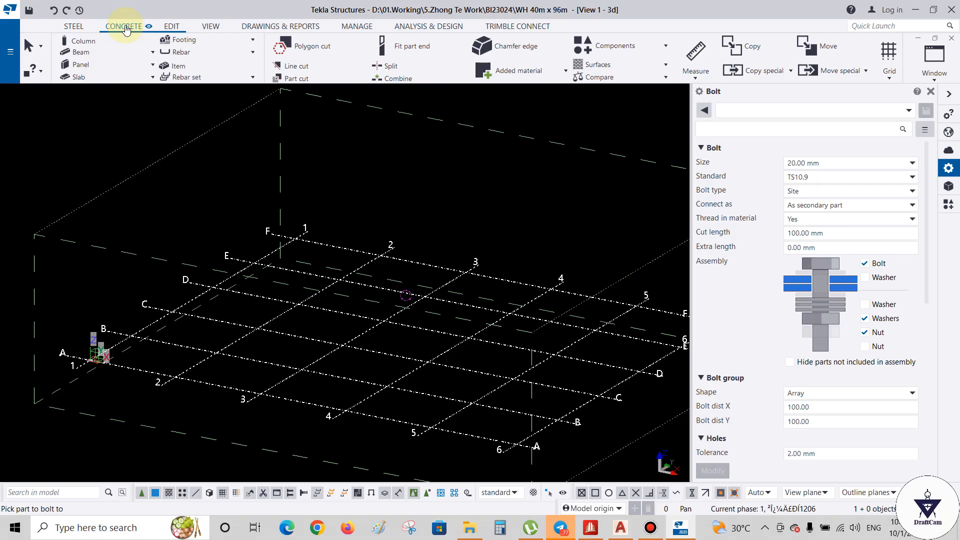
click(170, 26)
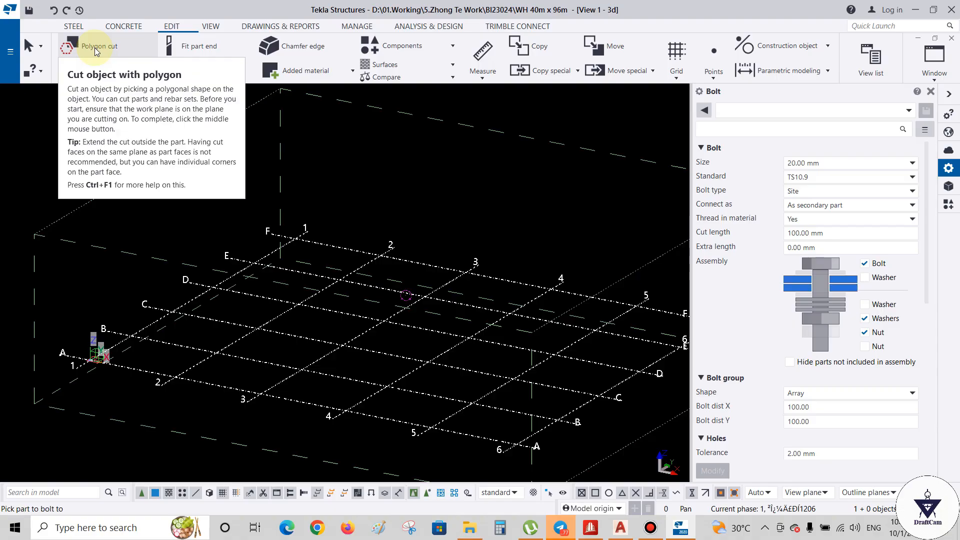
click(211, 26)
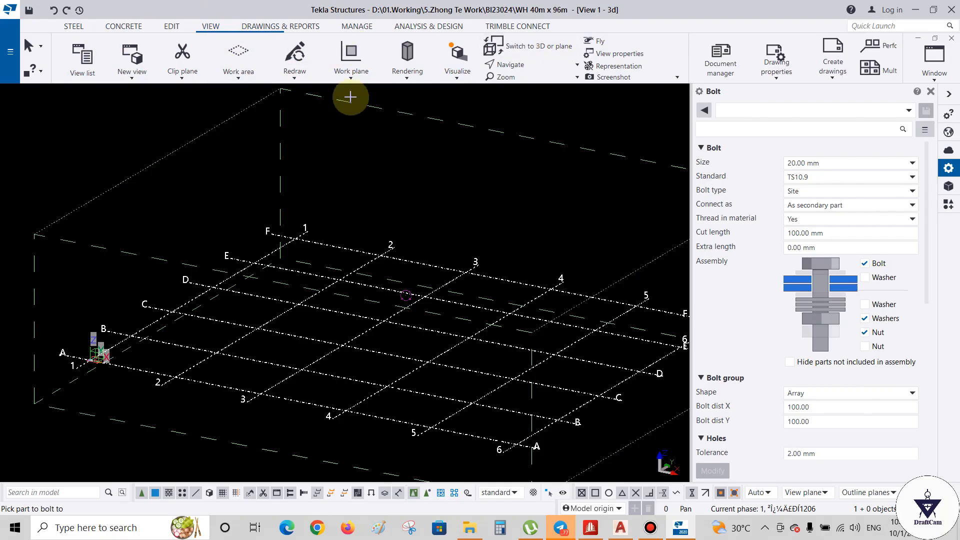
click(253, 28)
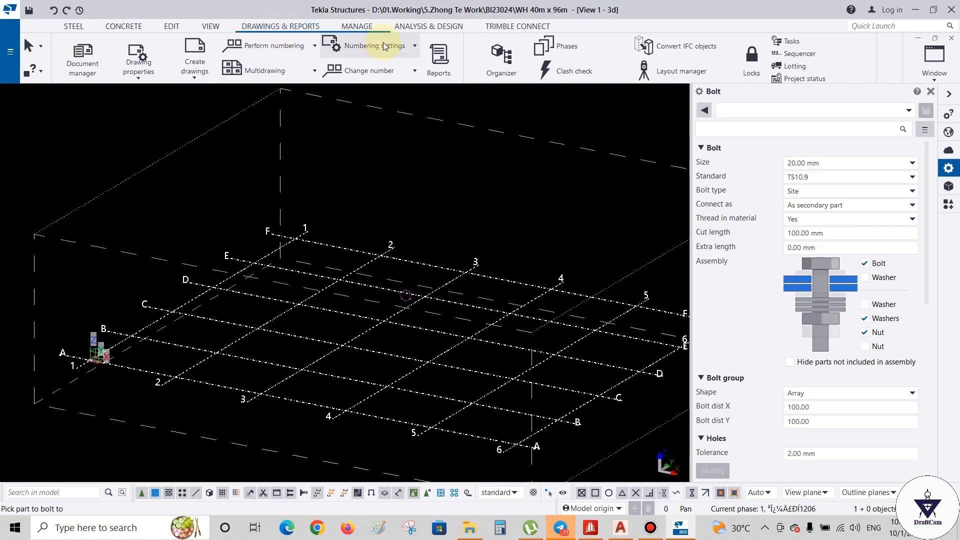
click(358, 28)
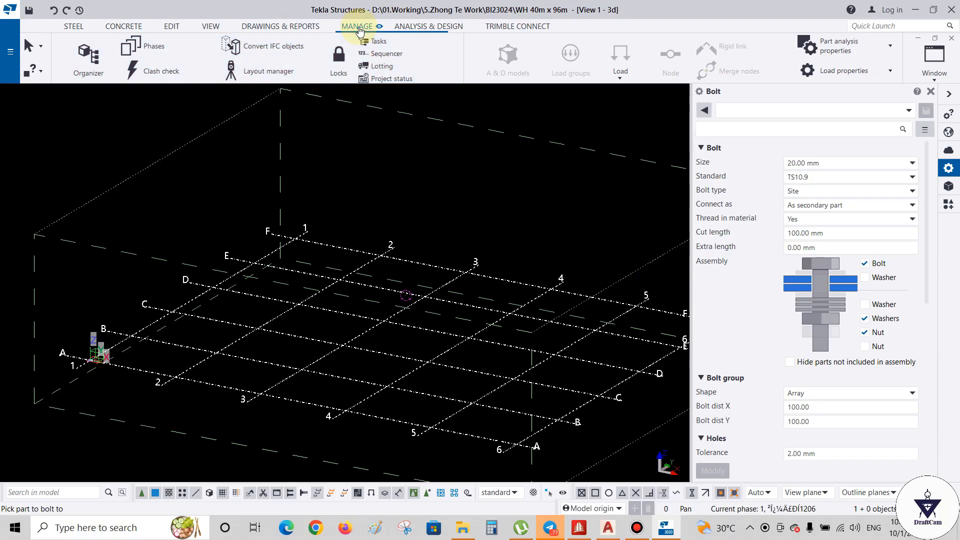
click(419, 29)
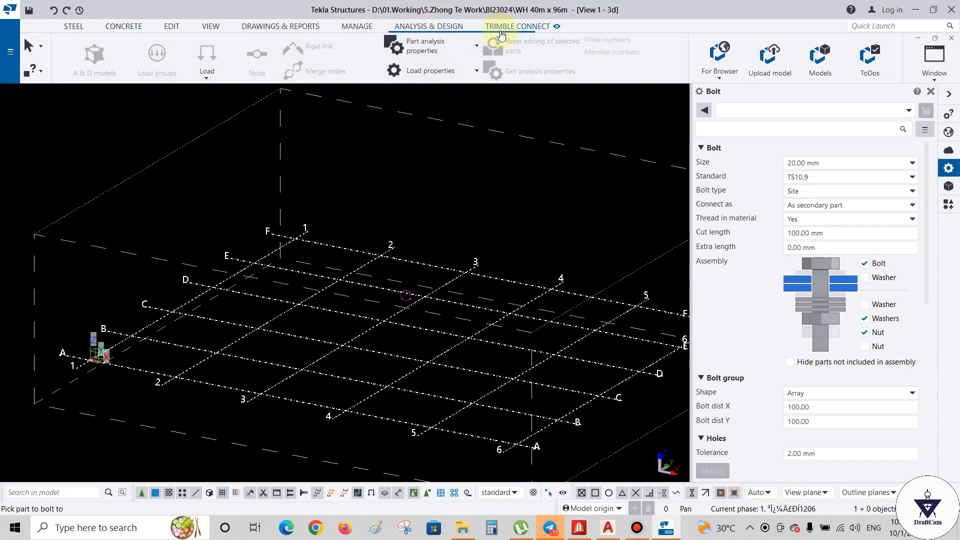
click(346, 28)
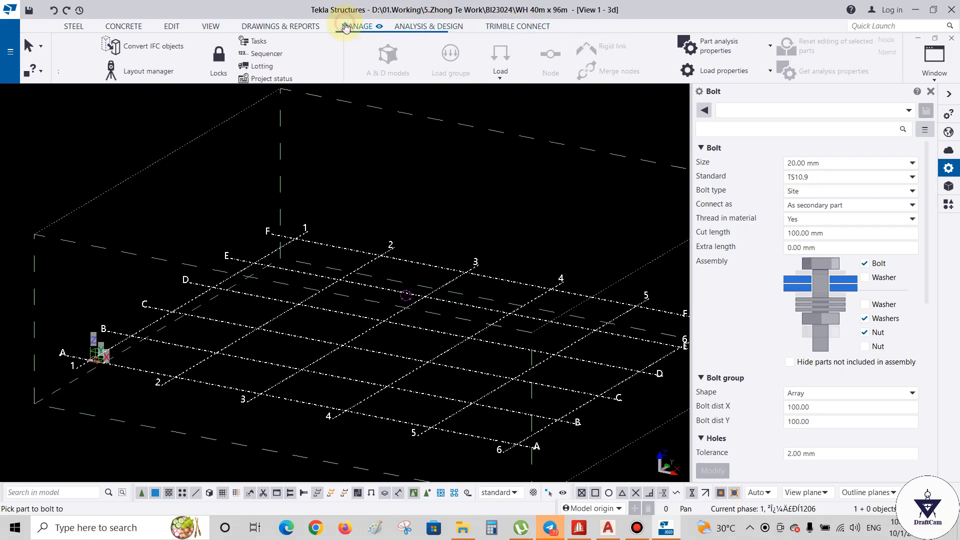
click(70, 27)
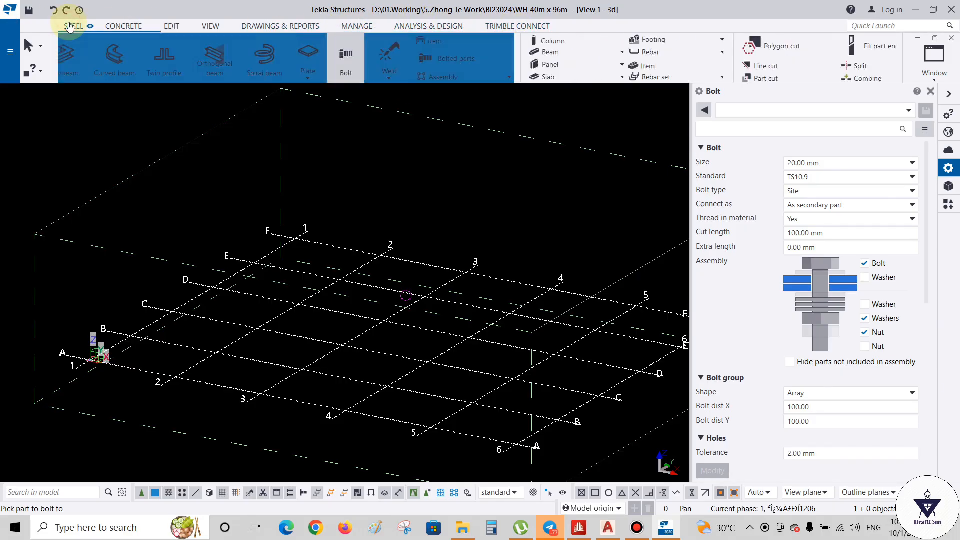
click(125, 27)
click(170, 27)
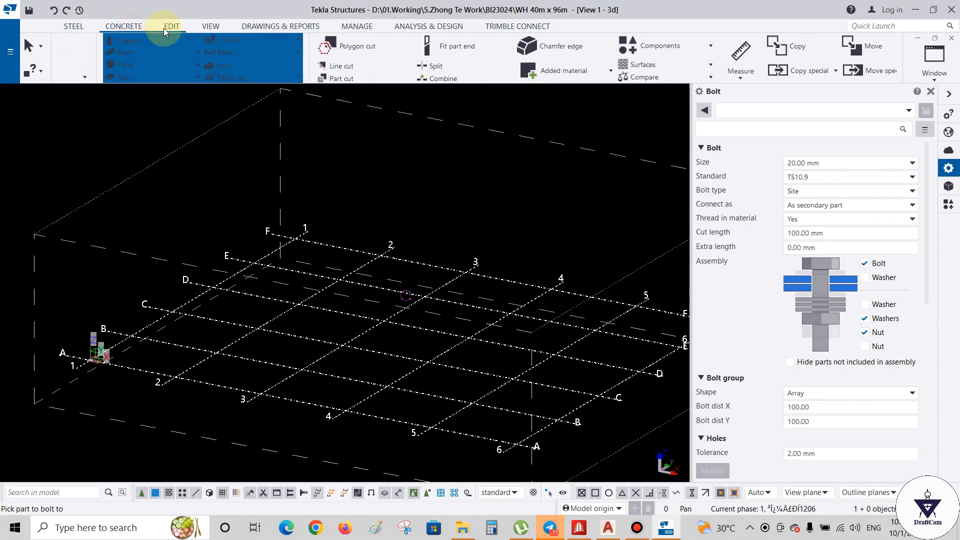
click(289, 29)
click(425, 27)
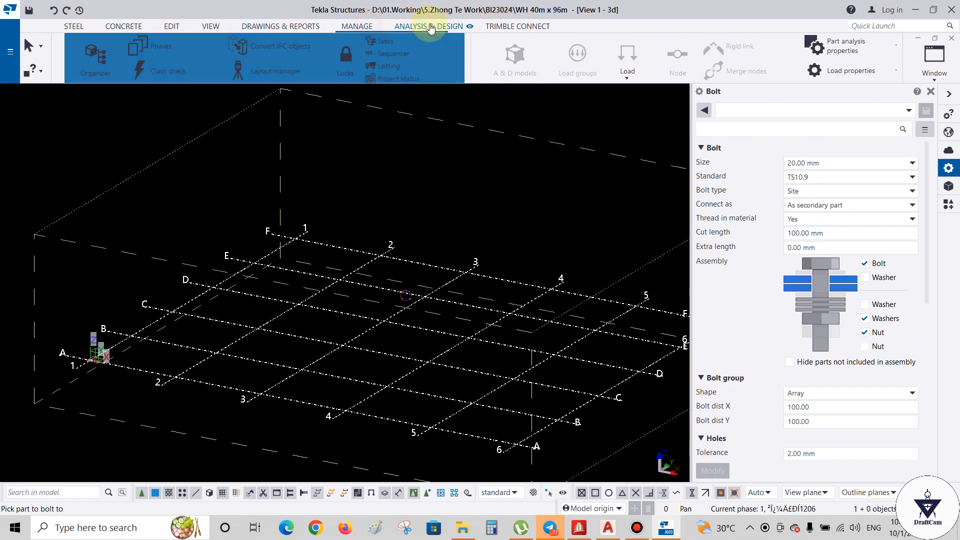
click(506, 27)
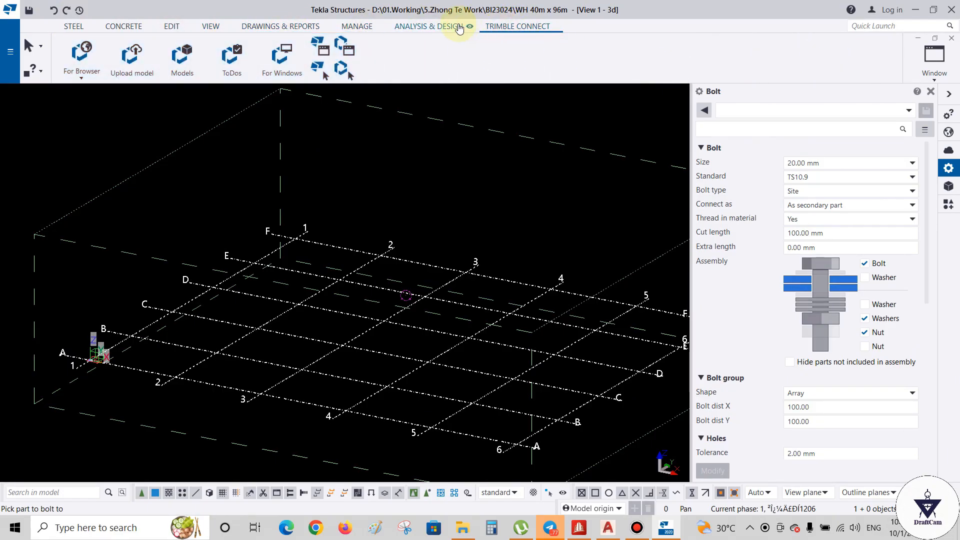
click(435, 28)
click(357, 28)
click(302, 29)
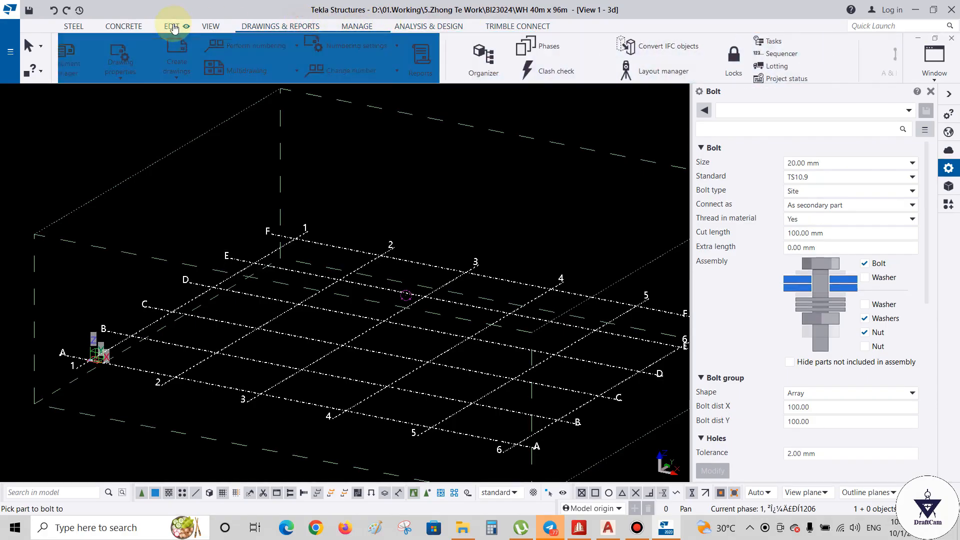
click(68, 27)
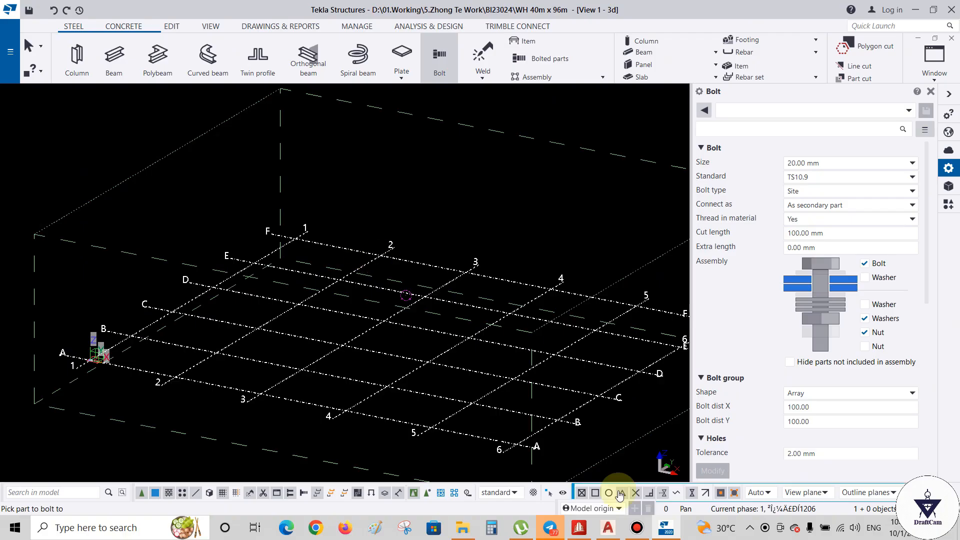
- Switch to STAAD.Pro to view the warehouse's analysis model, and return to the AutoCAD proposal drawing
click(608, 528)
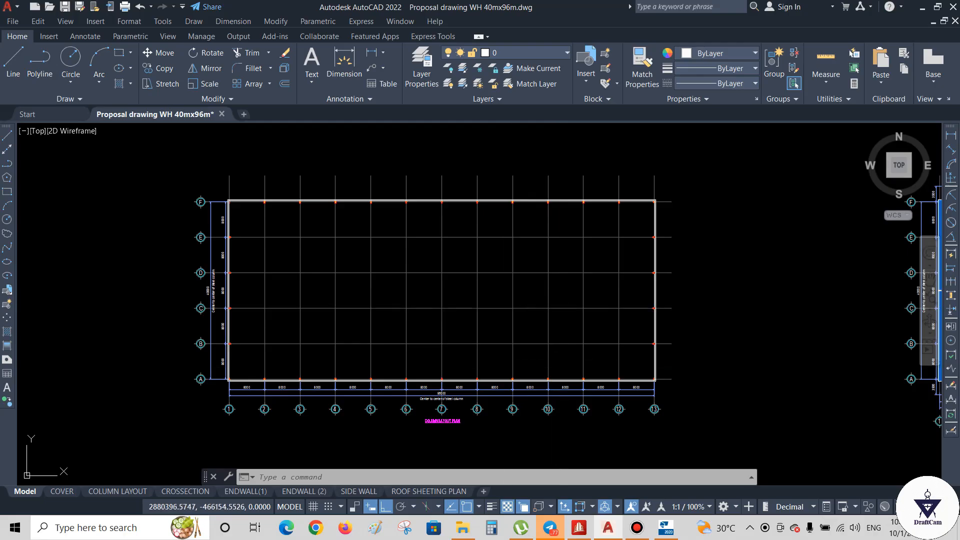
click(579, 528)
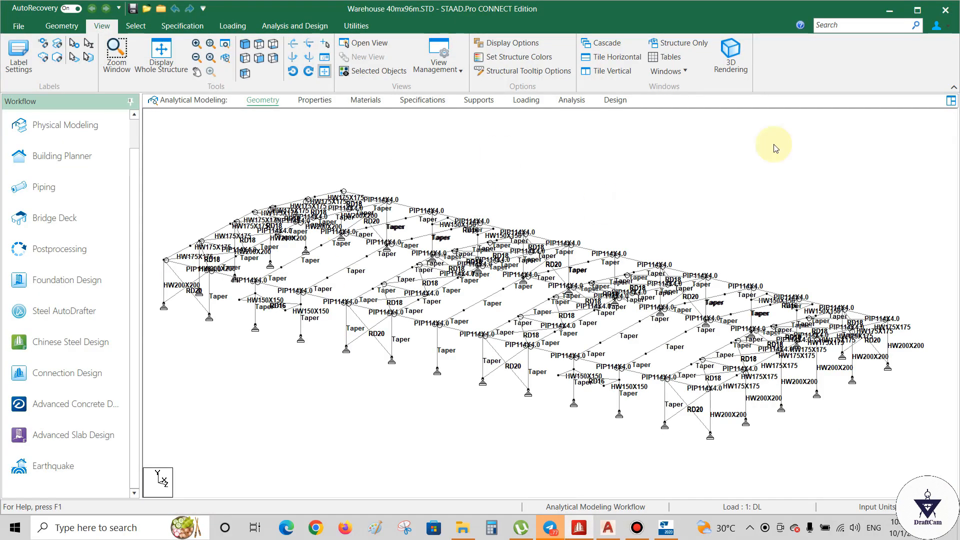
click(887, 11)
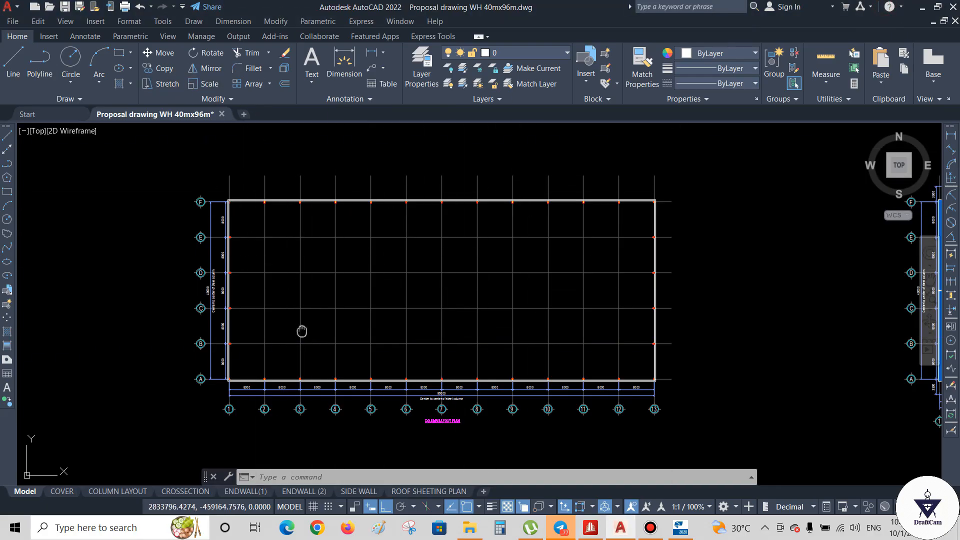
- Examine the grid labels and the column spacings in both directions on the column layout plan
middle_drag(302, 330, 356, 324)
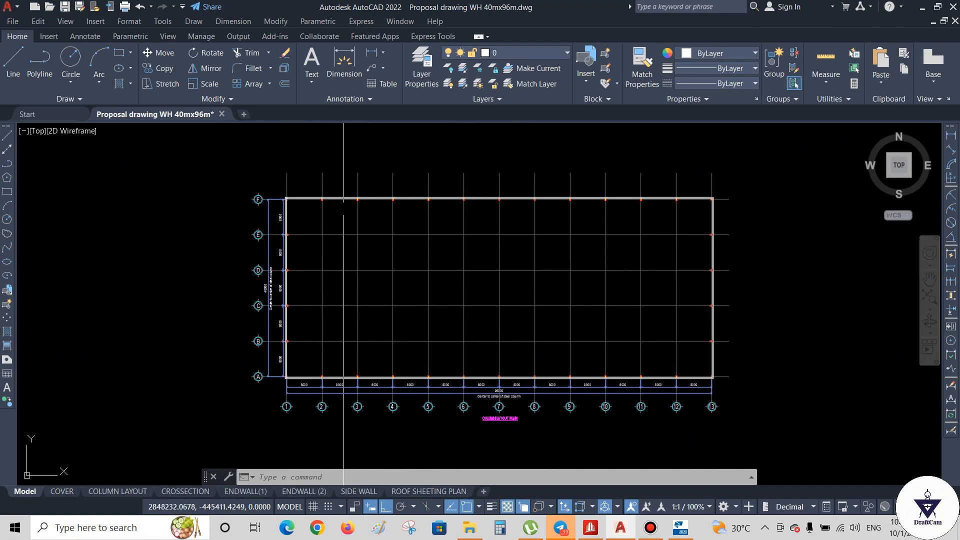
scroll(319, 195, up, 2)
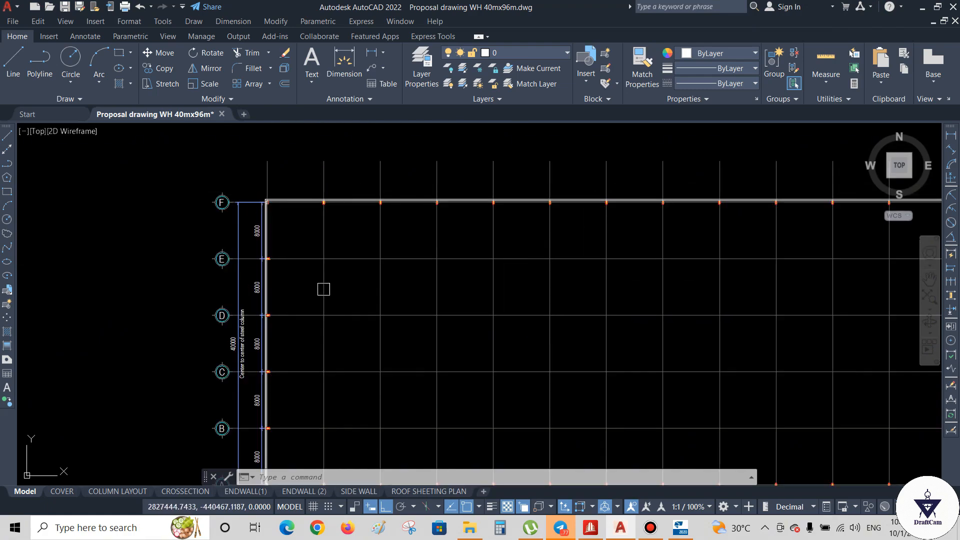
mouse_move(272, 291)
middle_down()
mouse_move(260, 148)
mouse_move(243, 90)
middle_up()
mouse_move(256, 325)
middle_down()
mouse_move(196, 339)
mouse_move(244, 344)
middle_up()
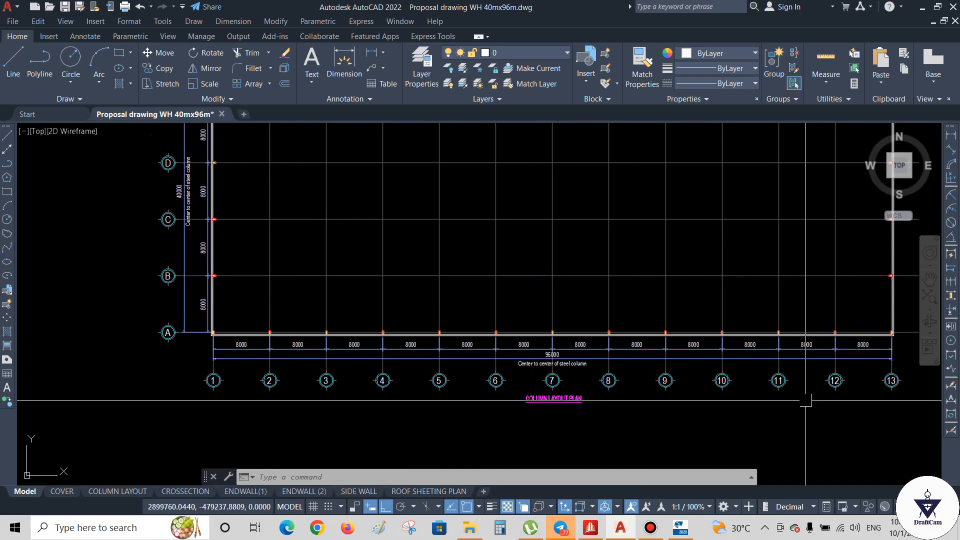
middle_drag(221, 176, 230, 260)
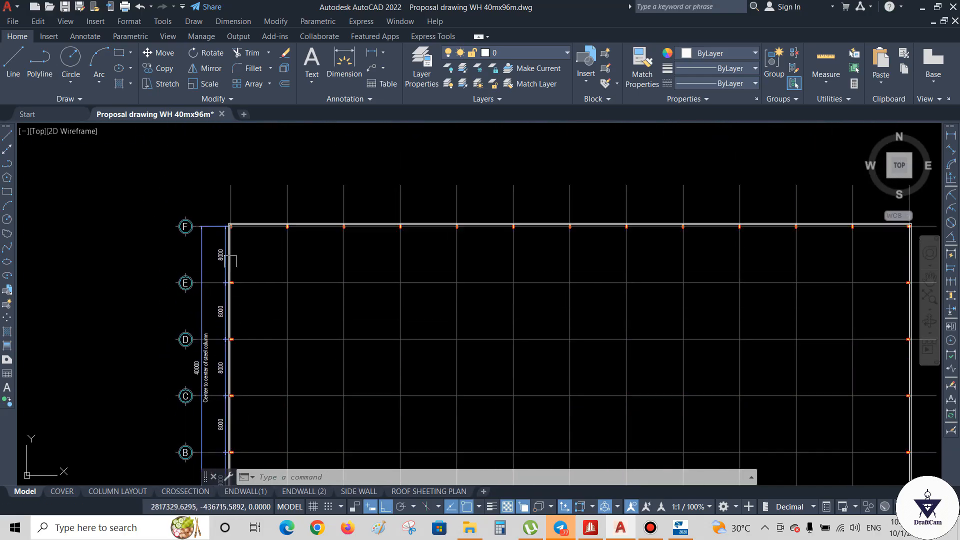
middle_drag(316, 349, 253, 217)
middle_drag(283, 284, 372, 285)
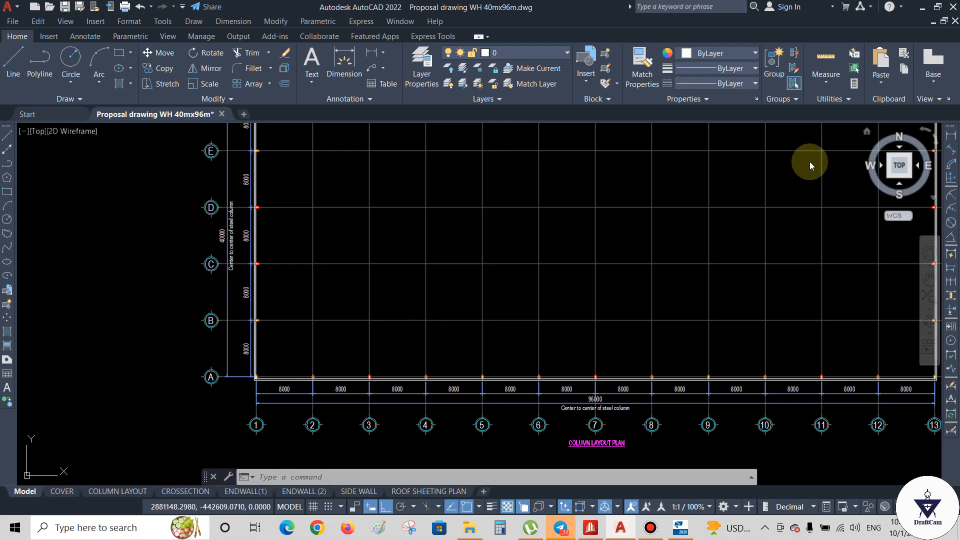
- Switch to Tekla Structures, select the rectangular grid to show its properties, and set the model view to plan
click(681, 529)
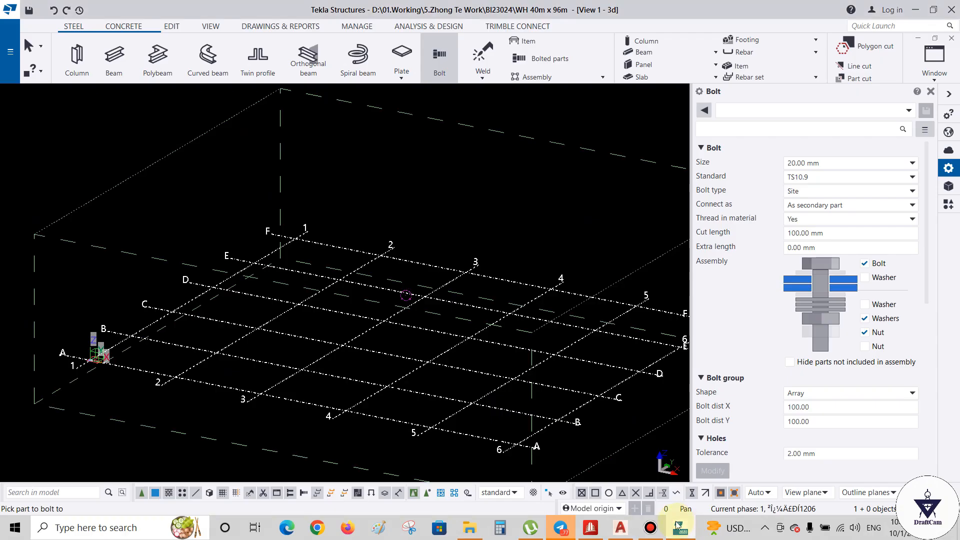
key(ctrl+p)
click(437, 191)
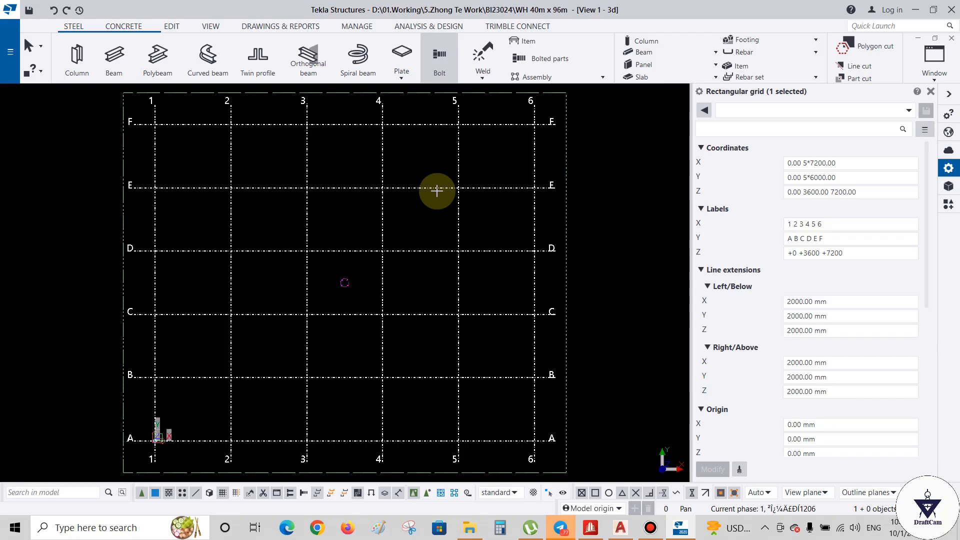
key(ctrl+p)
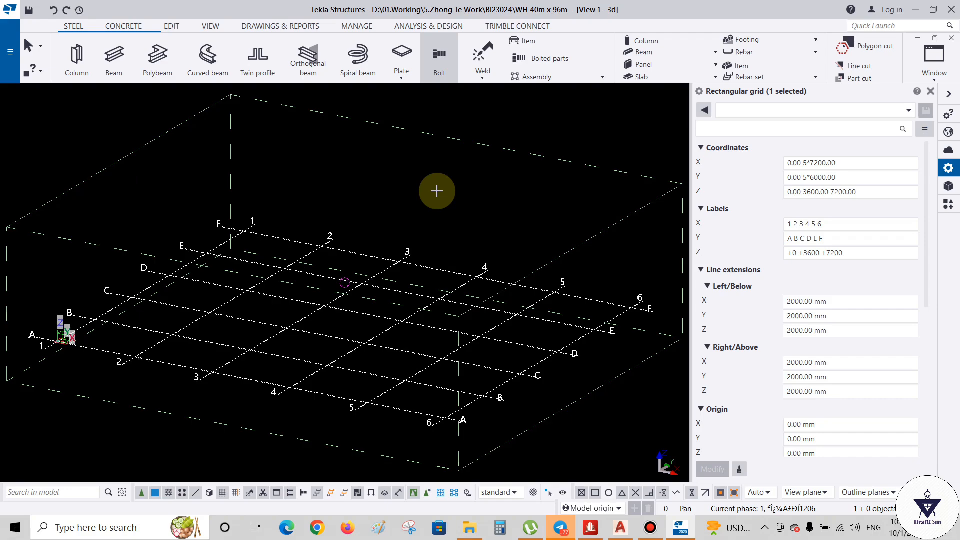
key(ctrl+p)
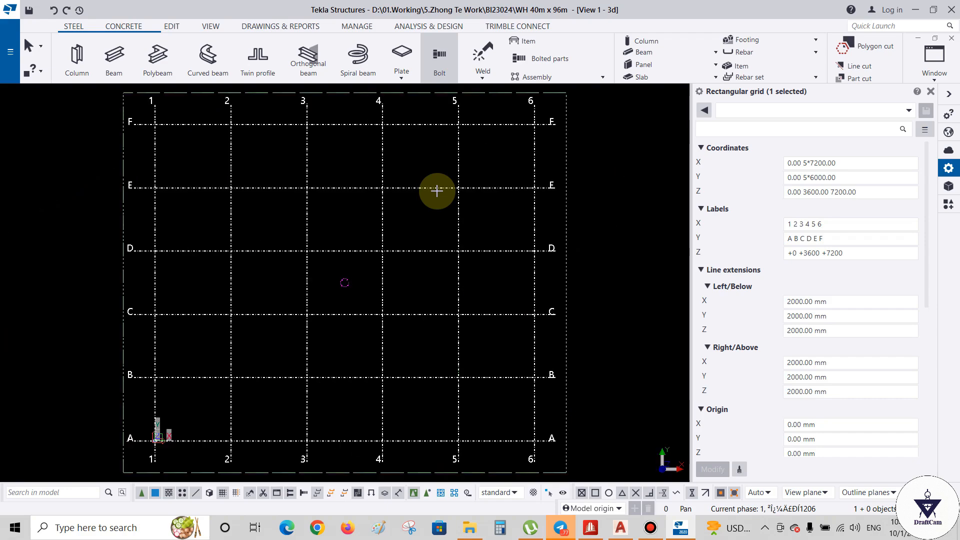
- Switch to AutoCAD and examine the number and spacing of the bays along grids 1 to 13 on the column layout plan
click(815, 163)
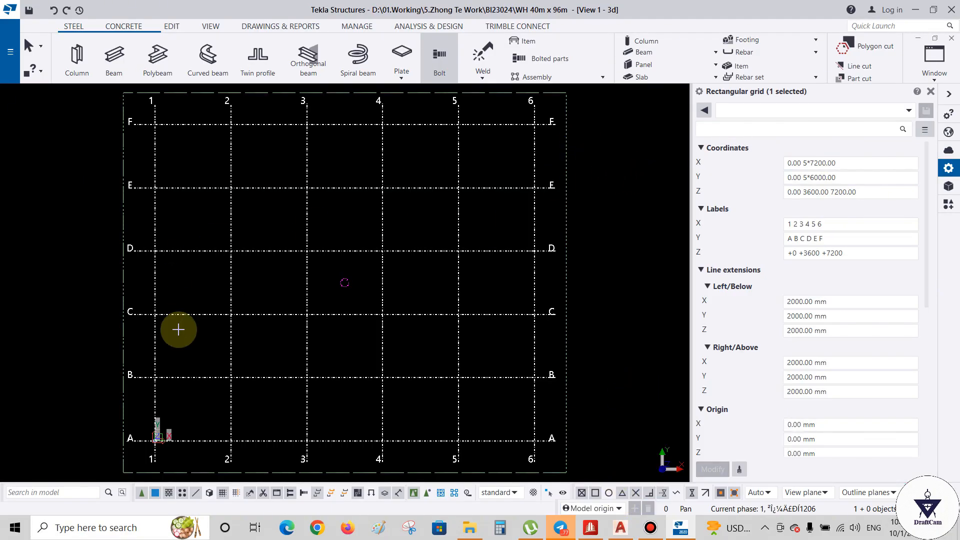
click(620, 528)
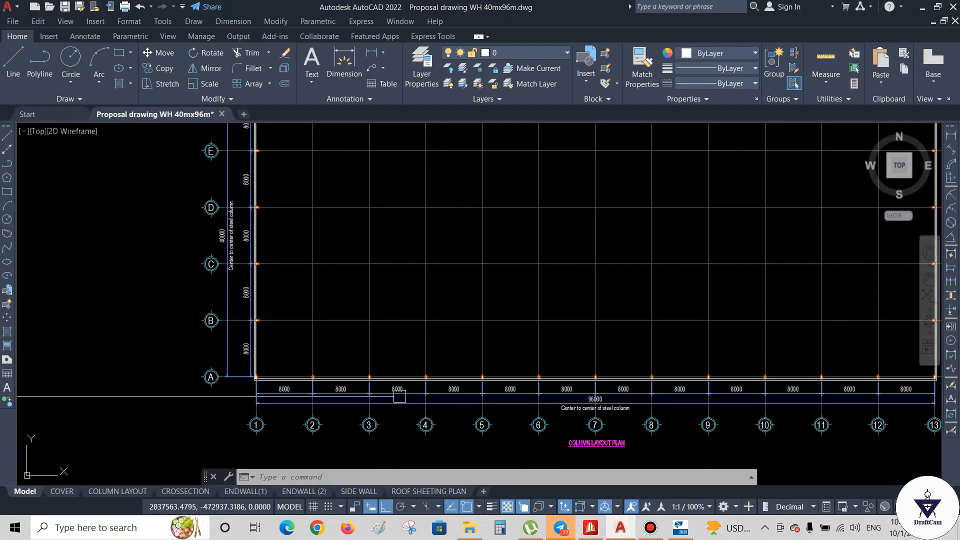
scroll(265, 365, down, 2)
scroll(675, 386, up, 4)
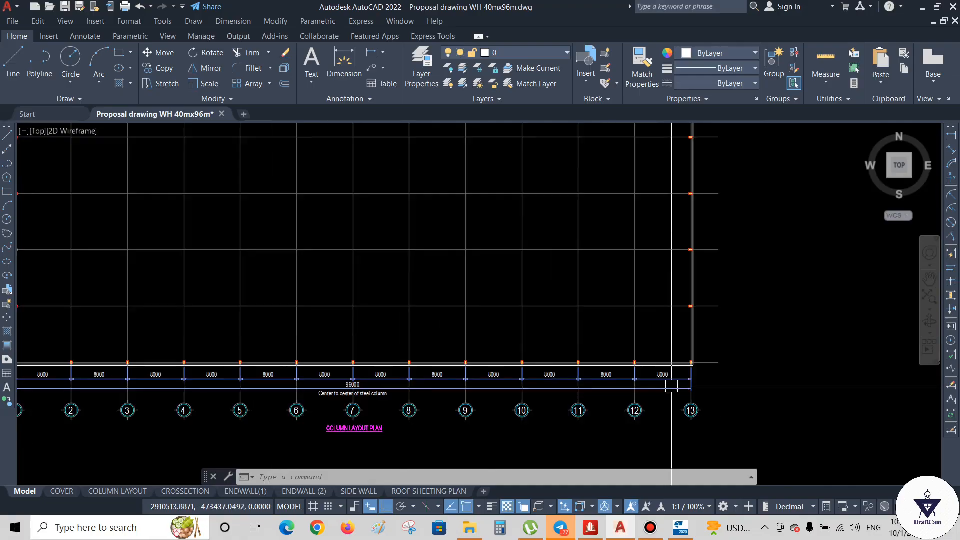
middle_drag(579, 393, 654, 373)
scroll(654, 373, down, 2)
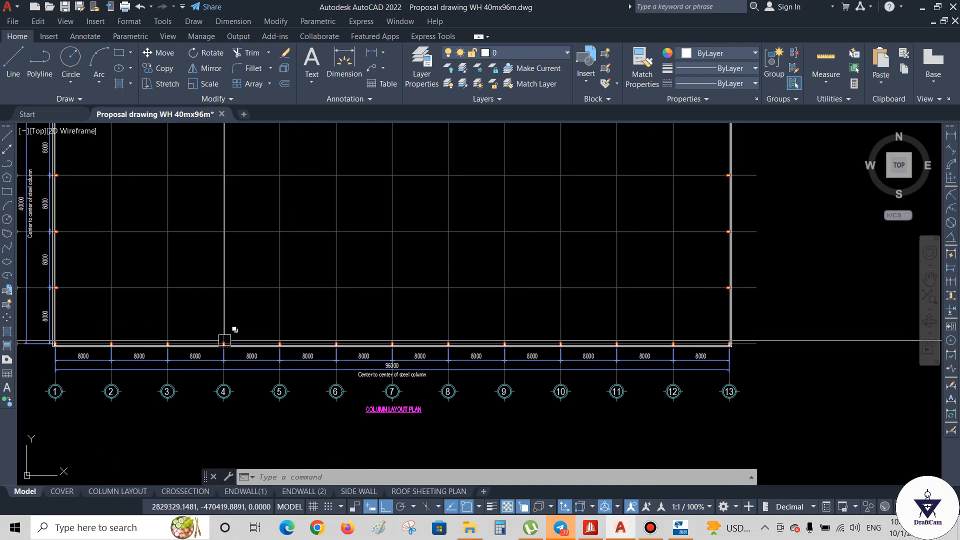
- Return to Tekla Structures and set the rectangular grid's X coordinates to 0.00 12*8000
click(681, 528)
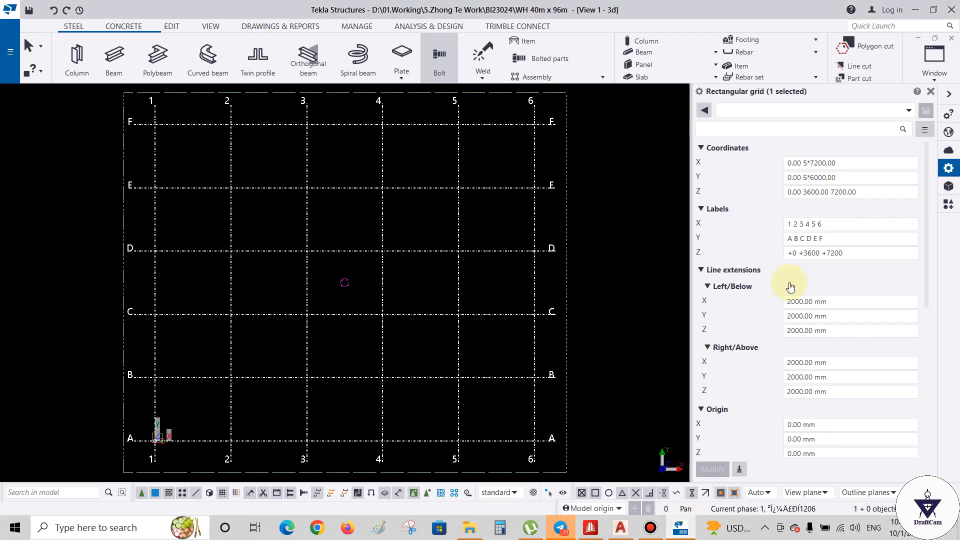
click(850, 163)
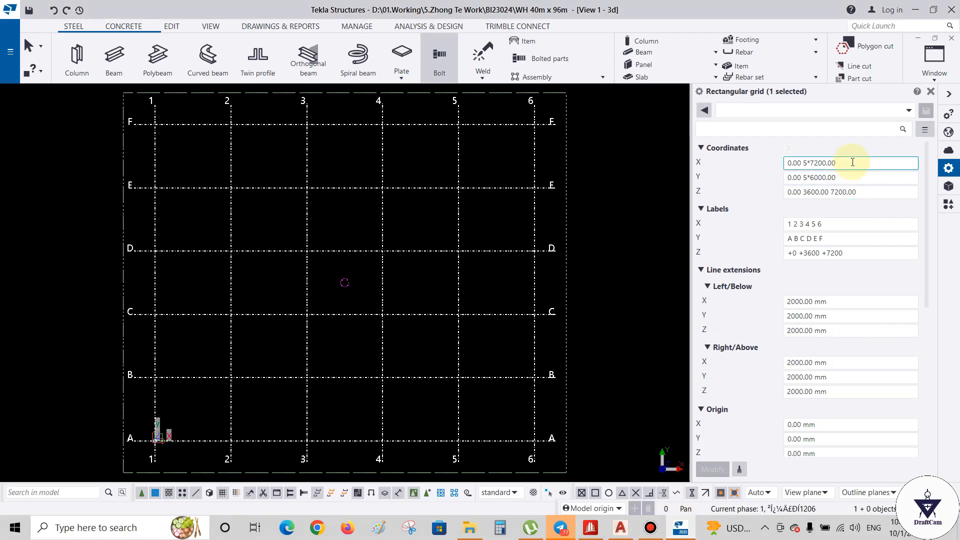
click(807, 163)
key(BackSpace)
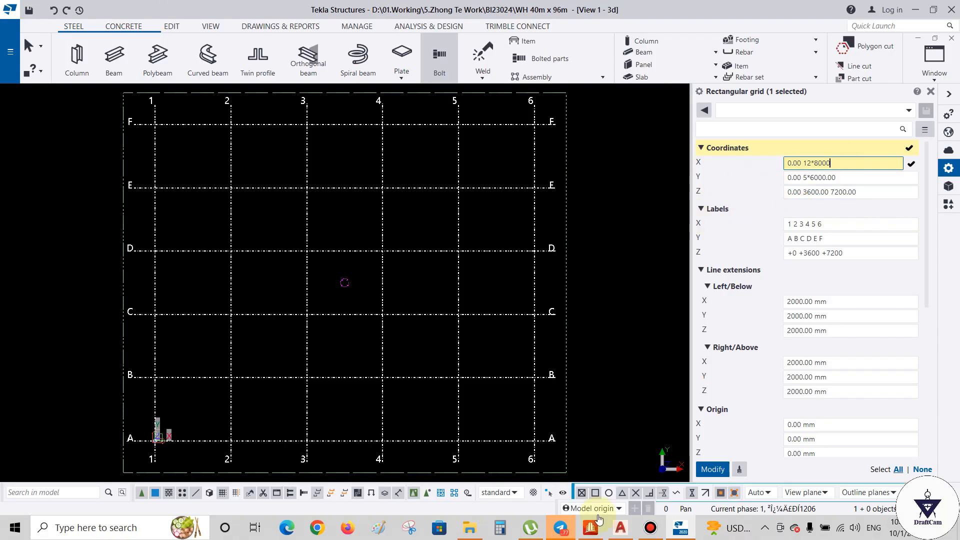
- Switch to AutoCAD and examine the number and spacing of the bays between grids A and F on the column layout plan
click(631, 532)
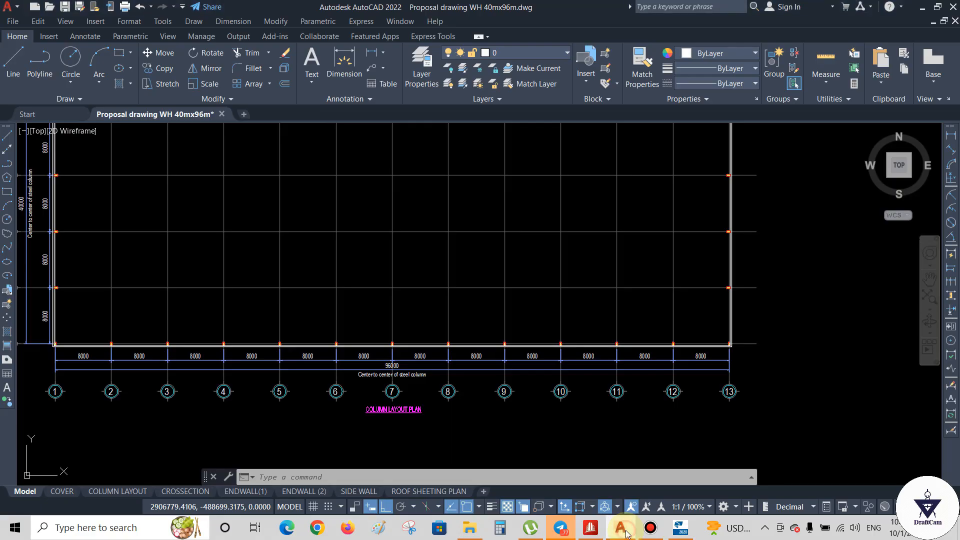
middle_drag(205, 306, 361, 360)
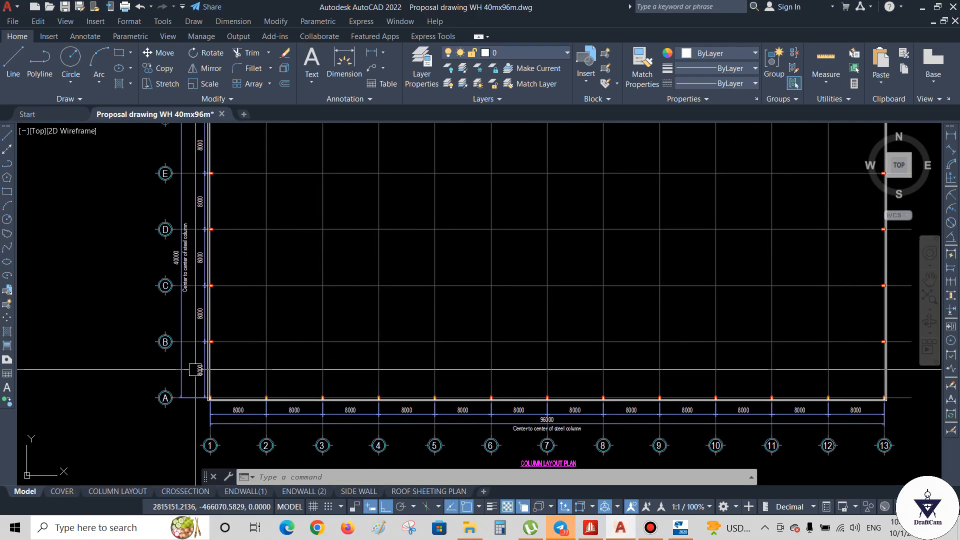
mouse_move(195, 369)
middle_down()
mouse_move(208, 447)
mouse_move(194, 326)
middle_up()
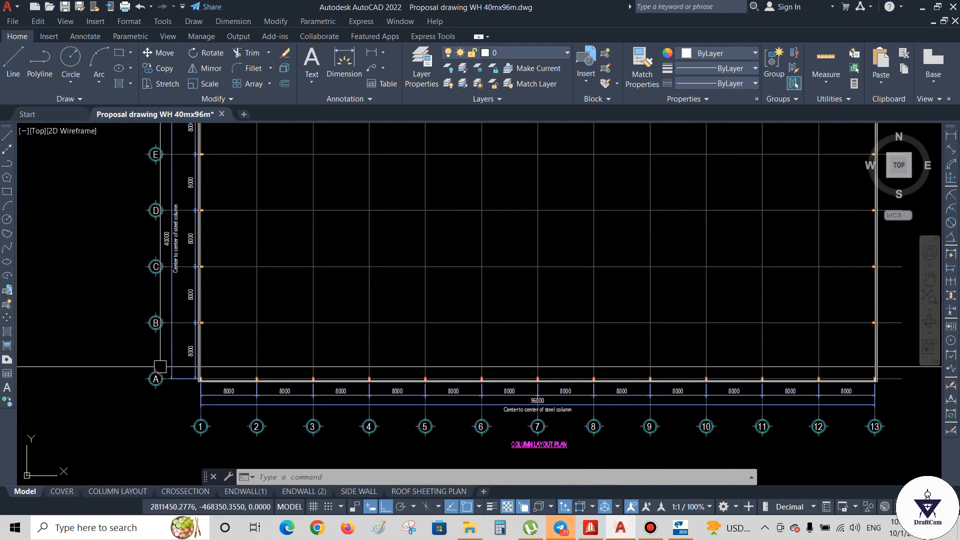
middle_drag(158, 366, 156, 439)
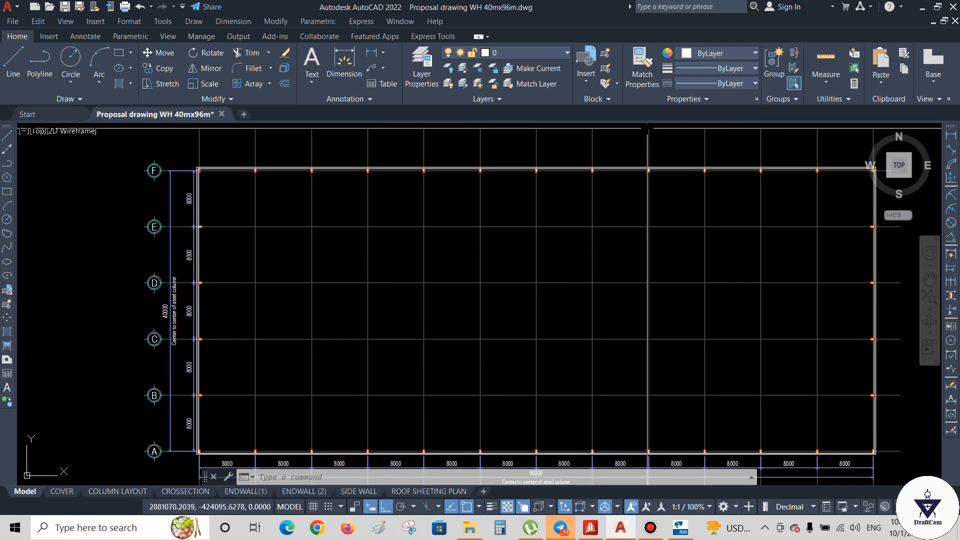
- Return to Tekla Structures and set the rectangular grid's Y coordinates to 0.00 5*8000
click(680, 528)
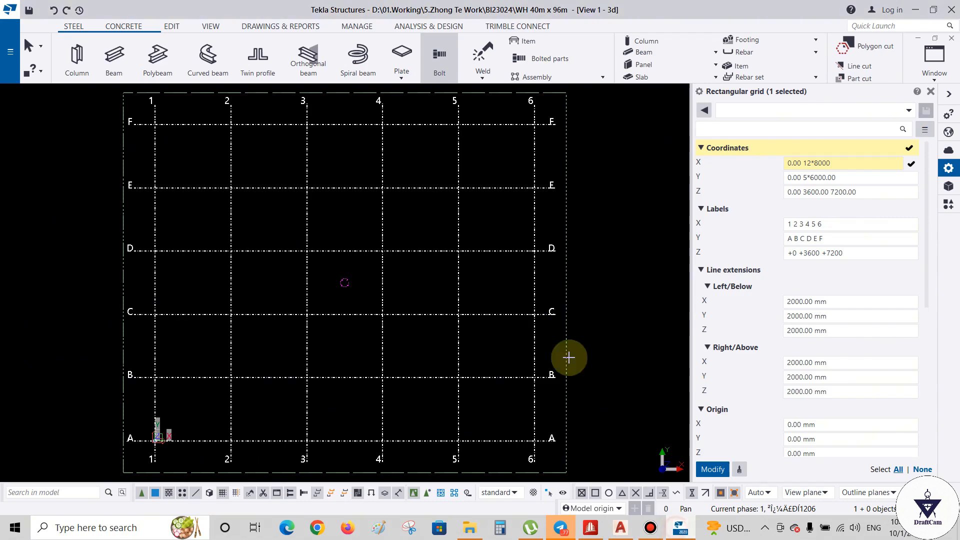
click(812, 177)
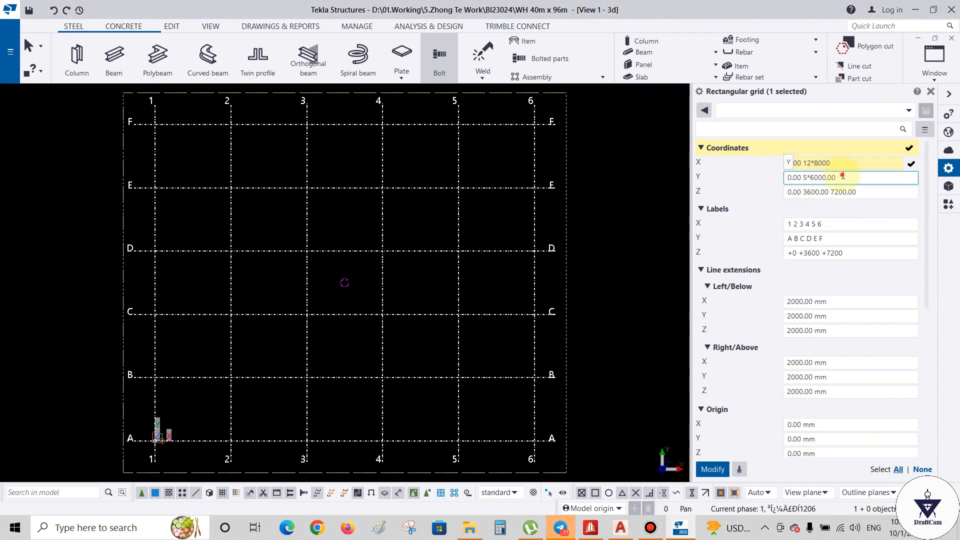
key(BackSpace)
key(BackSpace)
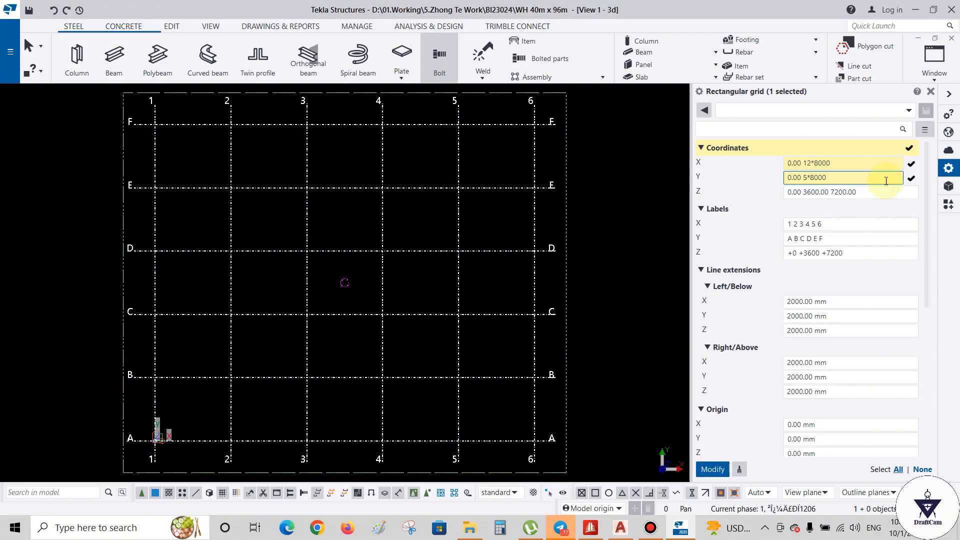
- Switch to AutoCAD to look up the heights for the grid's Z coordinates at the grid F column in the cross section at GL.2-12
click(852, 192)
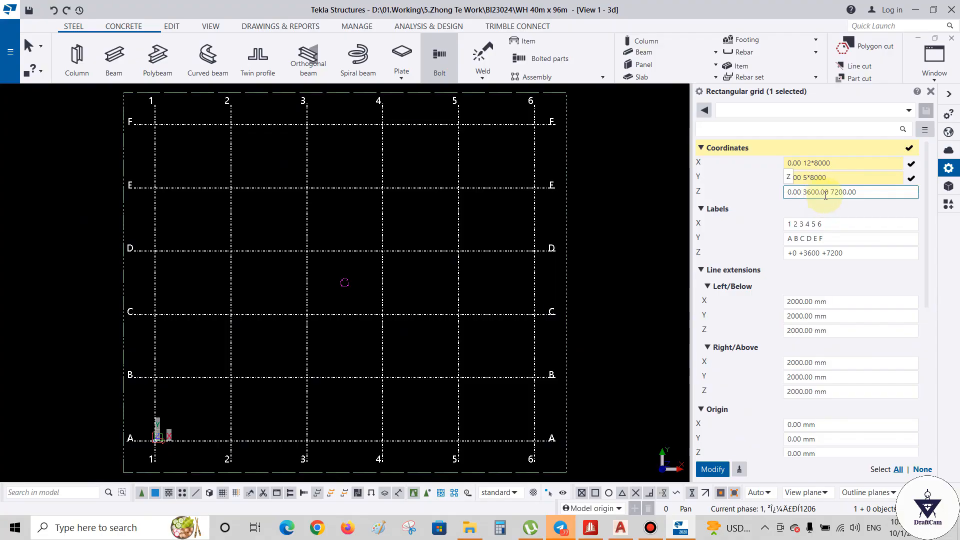
mouse_move(626, 537)
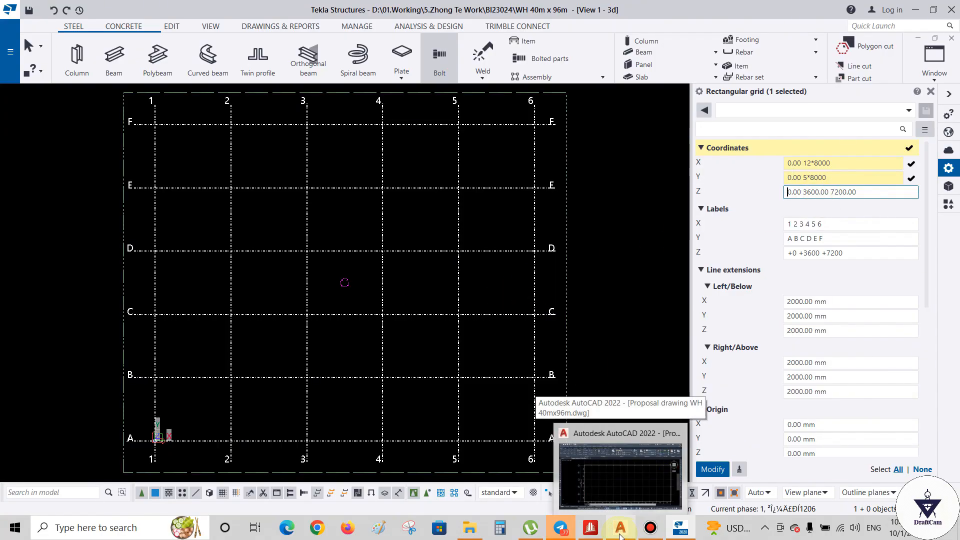
click(620, 475)
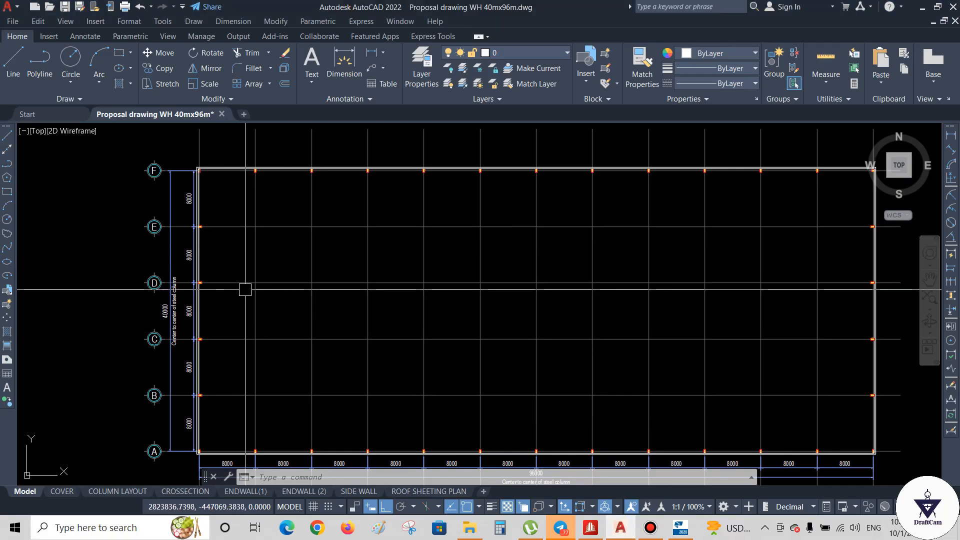
scroll(306, 210, down, 8)
scroll(314, 343, up, 12)
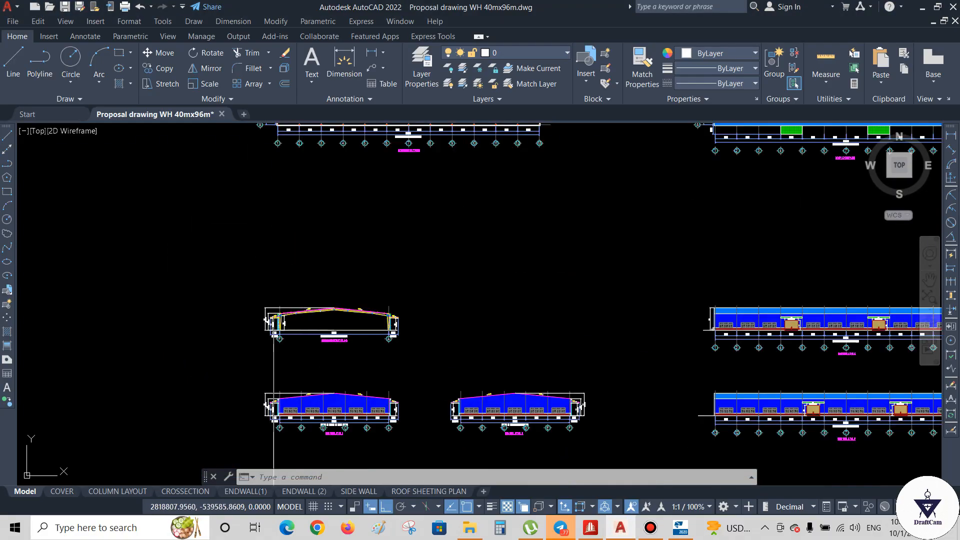
mouse_move(314, 343)
middle_down()
mouse_move(260, 239)
mouse_move(272, 212)
mouse_move(287, 212)
middle_up()
scroll(308, 370, up, 3)
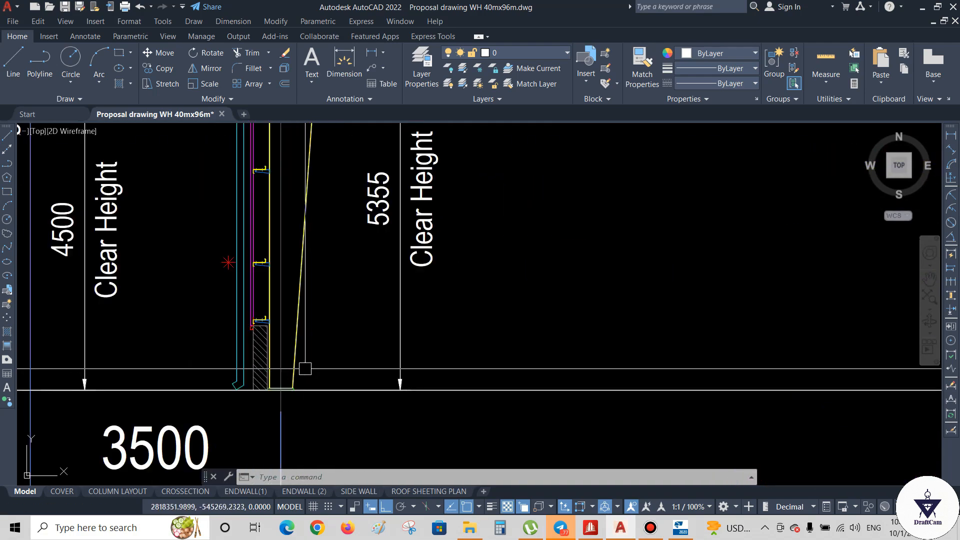
- Add a vertical linear dimension from the grid F column base to the rafter's top edge on the grid line, placed outside the peak height dimension
click(952, 136)
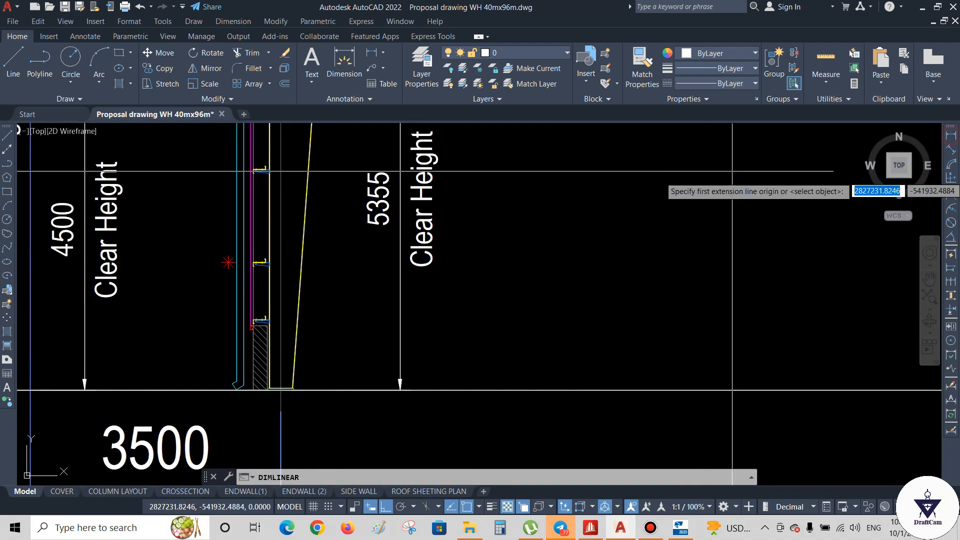
scroll(580, 283, down, 4)
scroll(569, 242, up, 2)
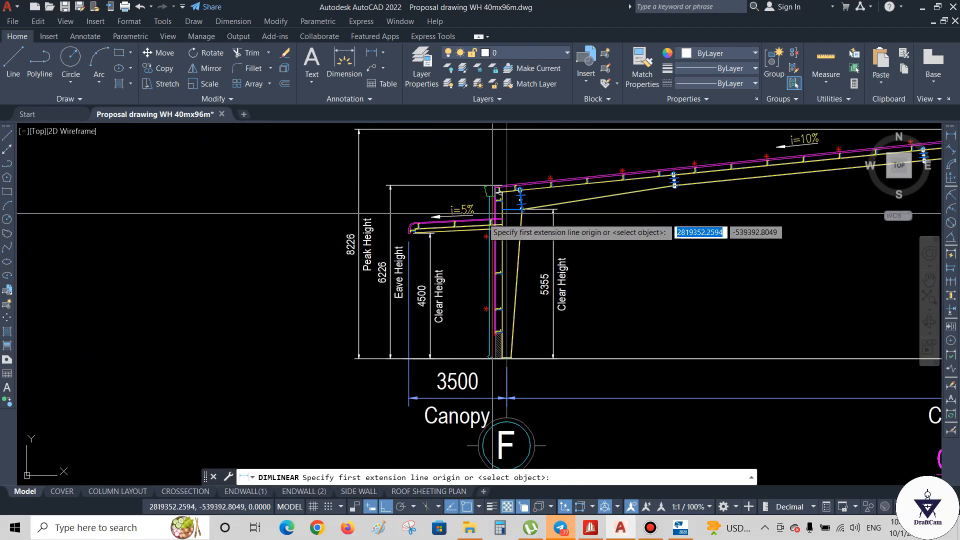
scroll(430, 265, up, 2)
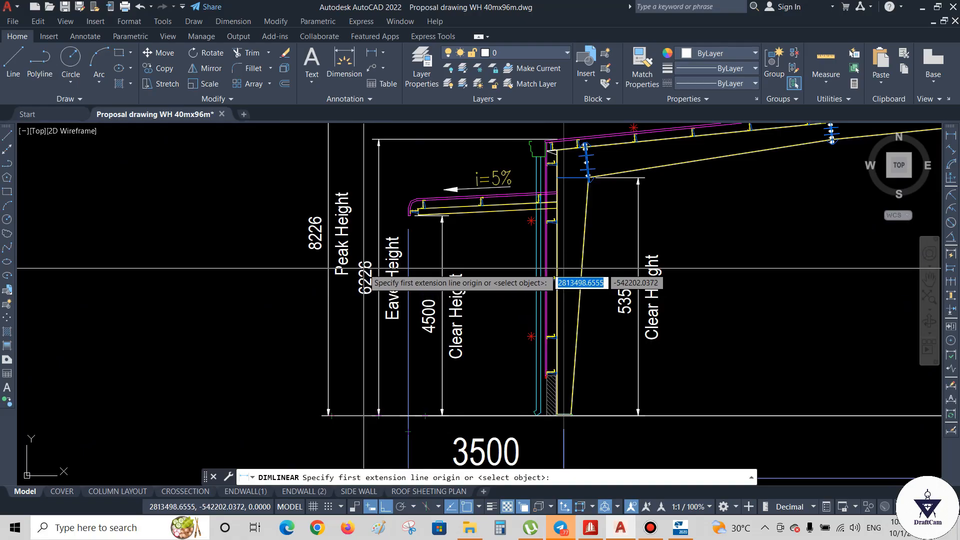
middle_drag(525, 182, 441, 210)
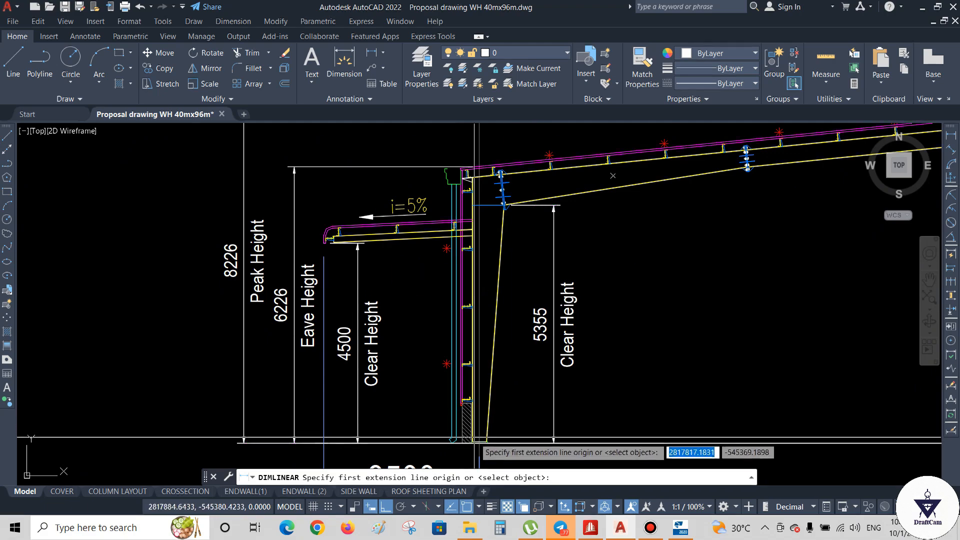
scroll(493, 443, up, 5)
middle_drag(538, 464, 509, 394)
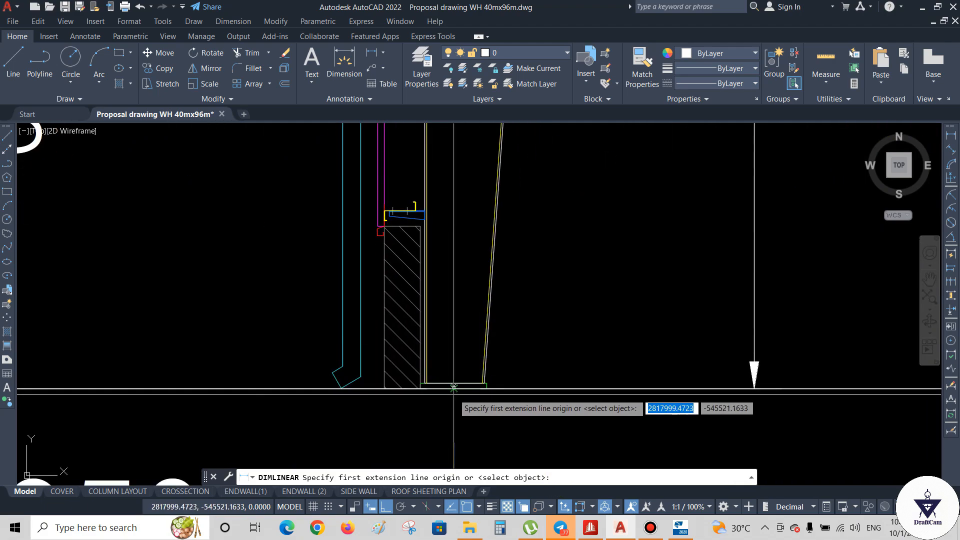
click(453, 387)
scroll(430, 450, down, 5)
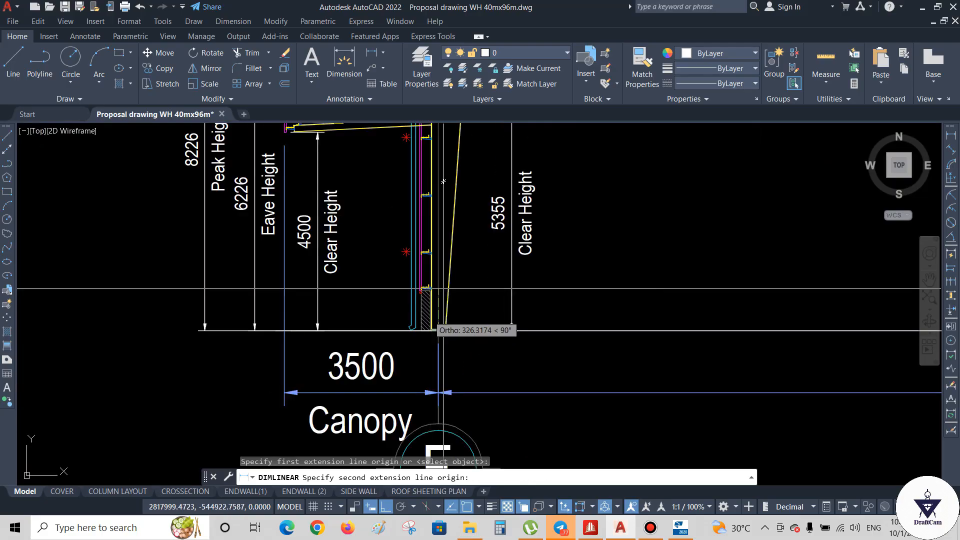
scroll(456, 193, up, 10)
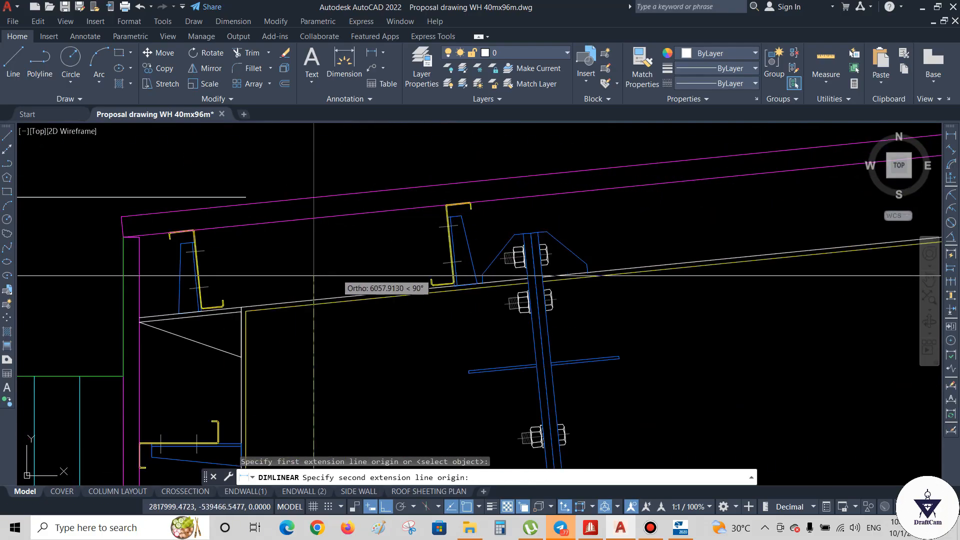
scroll(322, 293, up, 3)
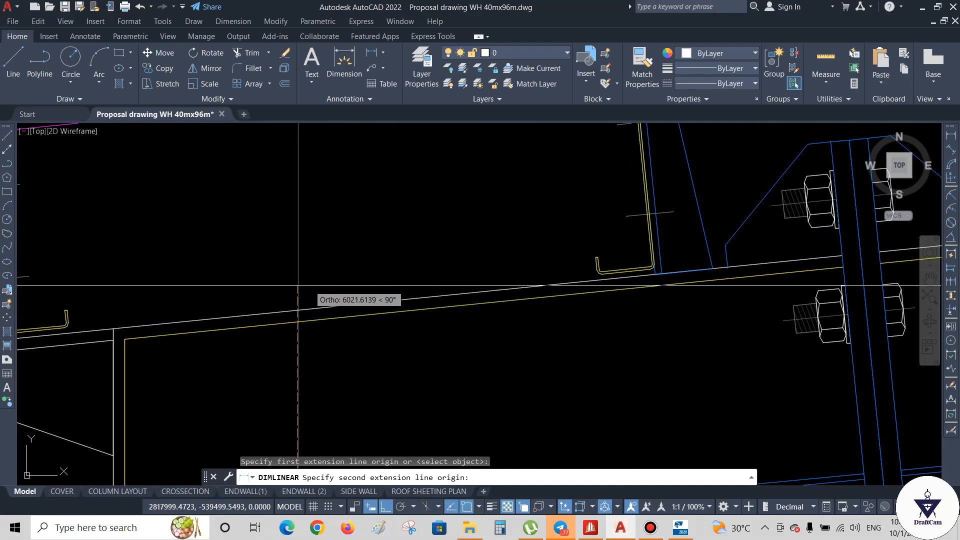
click(299, 312)
scroll(299, 312, down, 8)
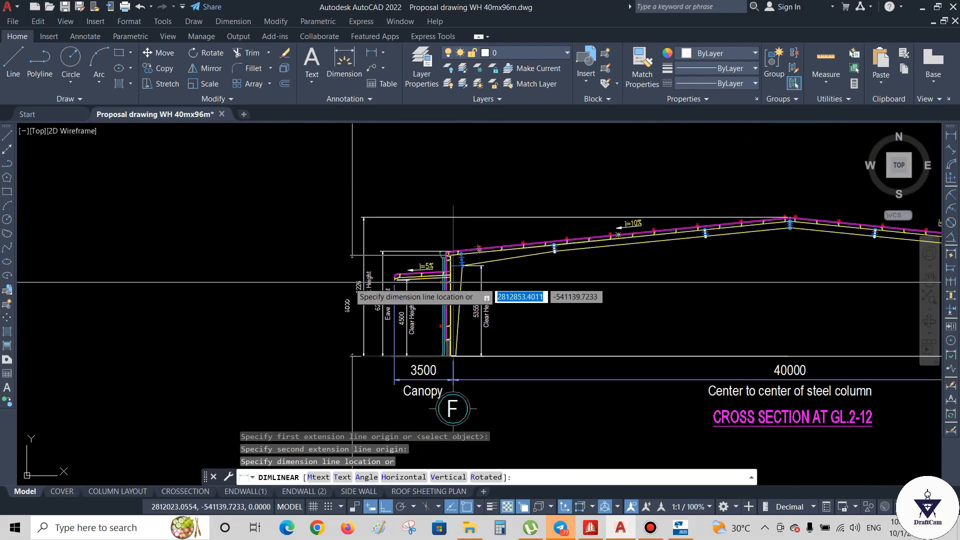
click(339, 306)
scroll(339, 306, up, 4)
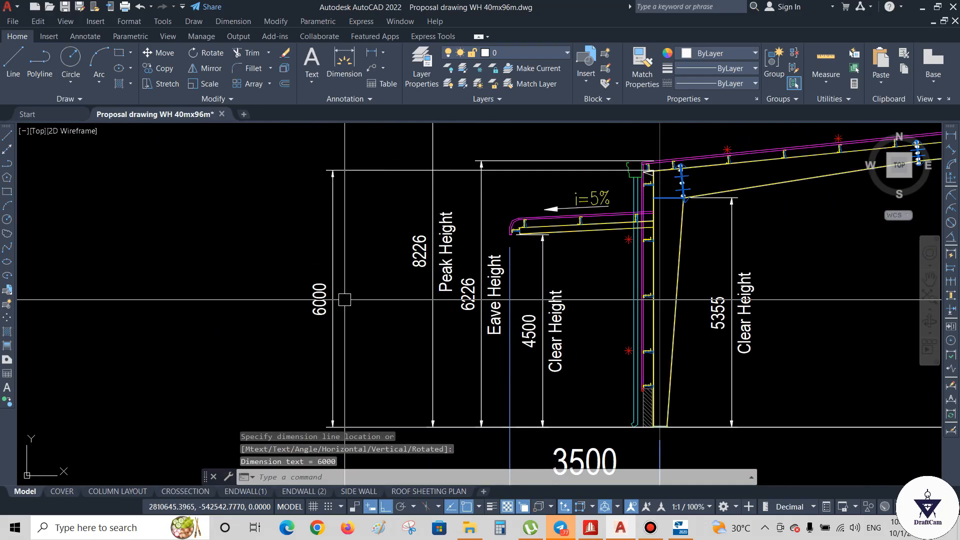
- Select the new column height dimension to check its reference points, and examine where grid line F meets the rafter's top edge
click(353, 286)
click(315, 299)
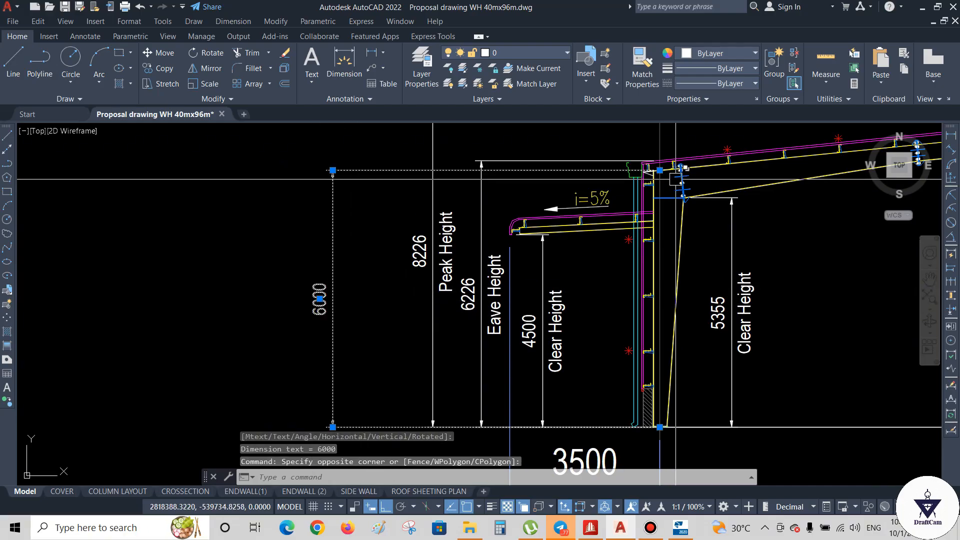
key(Escape)
scroll(660, 209, up, 5)
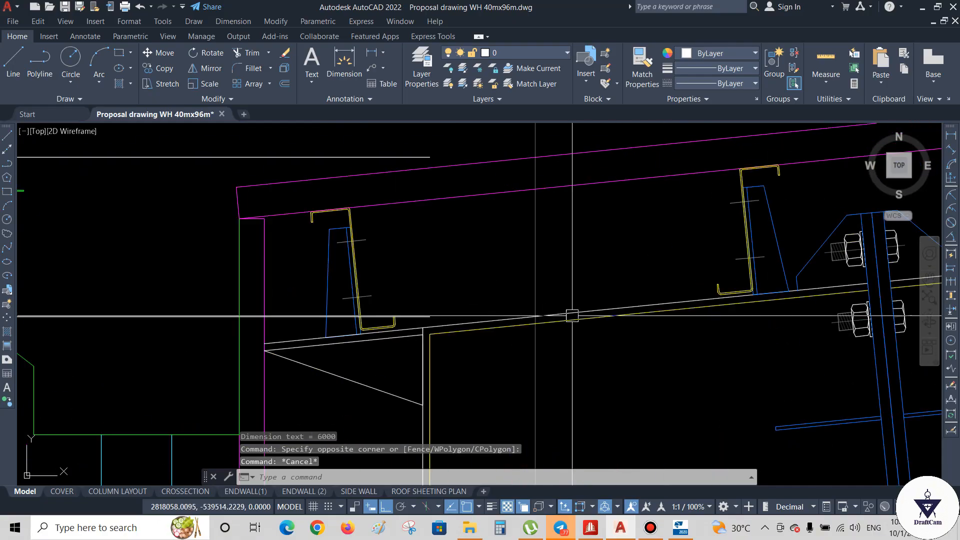
scroll(529, 316, up, 2)
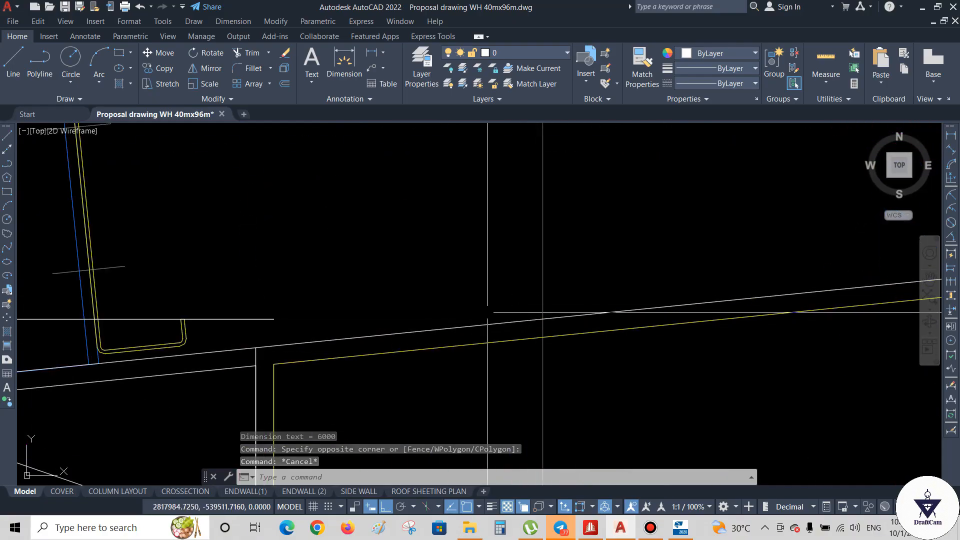
scroll(480, 265, down, 10)
scroll(479, 265, down, 5)
scroll(445, 300, up, 2)
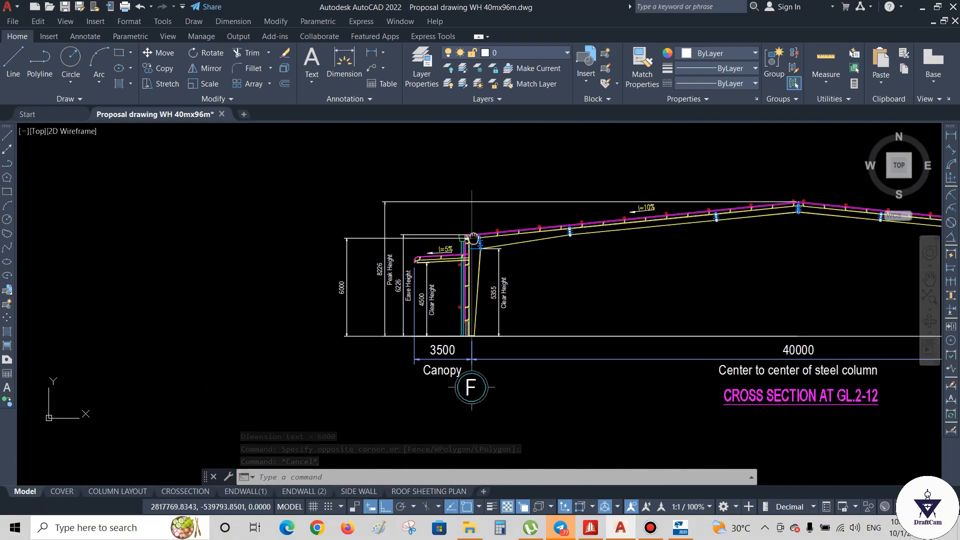
scroll(367, 279, up, 2)
- Delete the temporary column height dimension outside the peak height dimension in the cross section
click(365, 285)
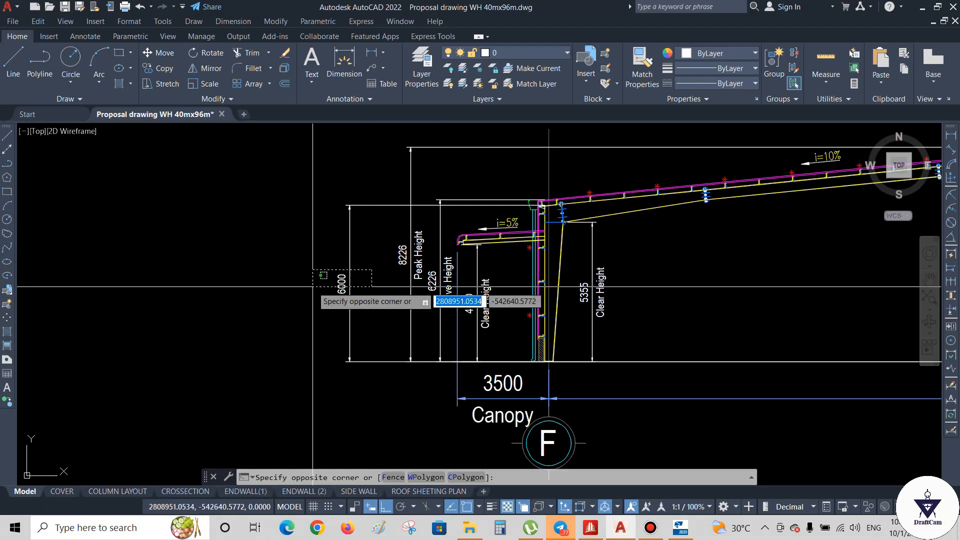
click(312, 287)
key(Delete)
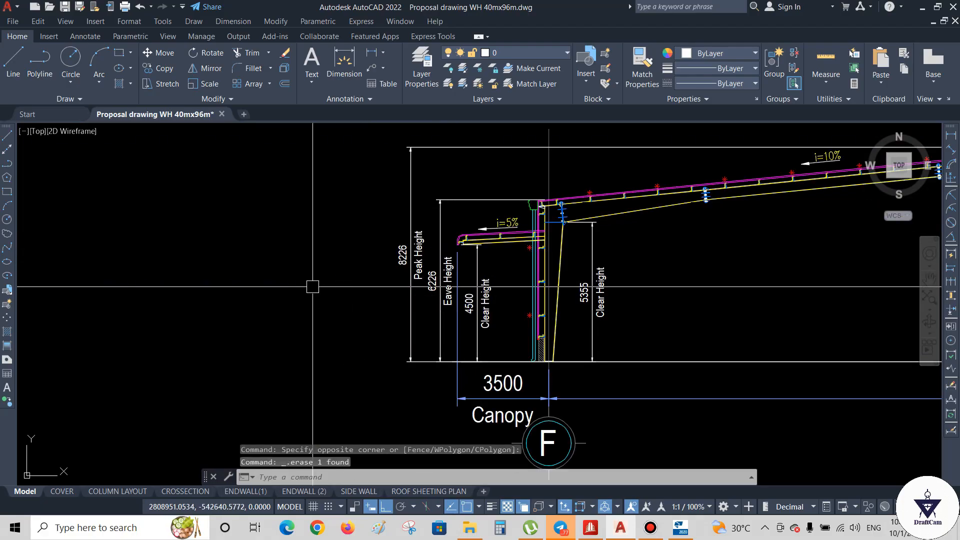
- Switch to Tekla and replace the grid's Z coordinates after 0.00 with 6000
middle_drag(595, 263, 560, 269)
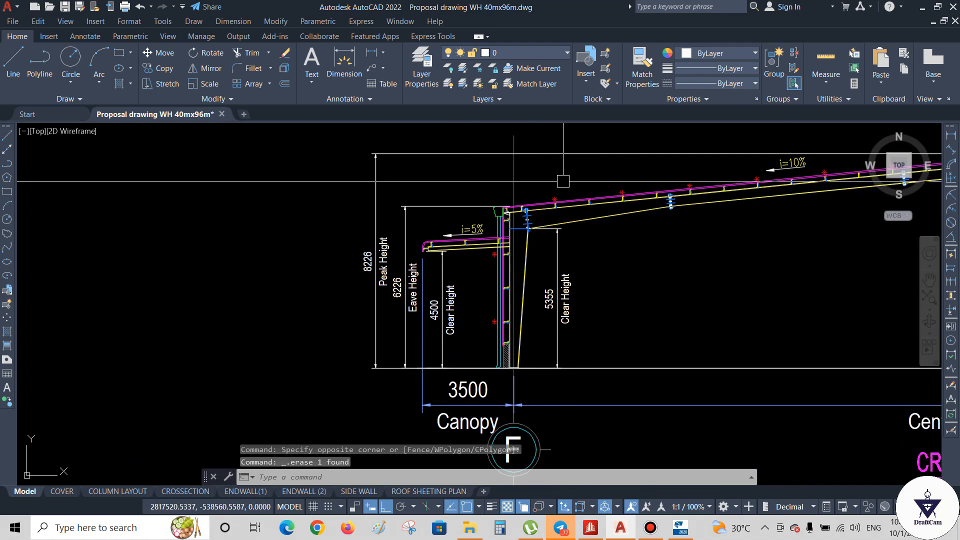
click(690, 532)
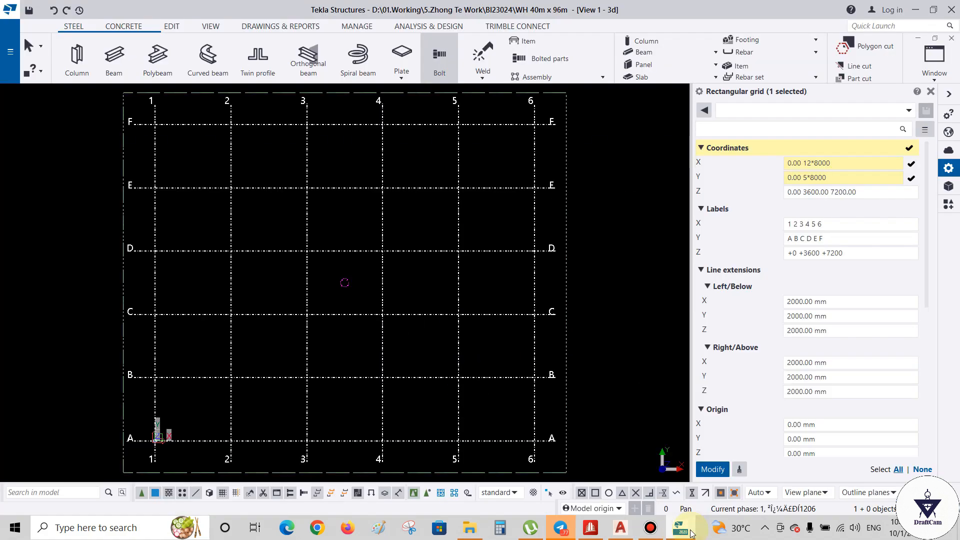
click(857, 190)
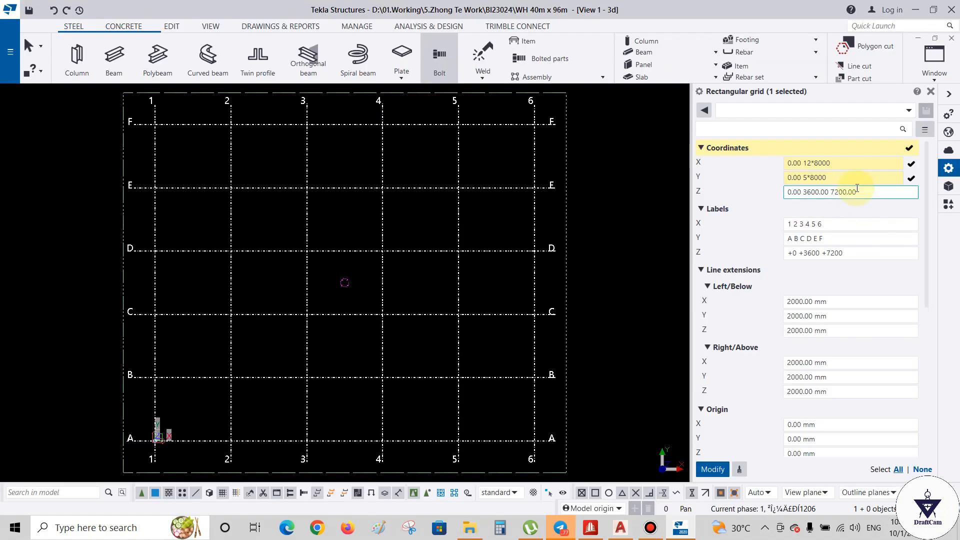
click(821, 192)
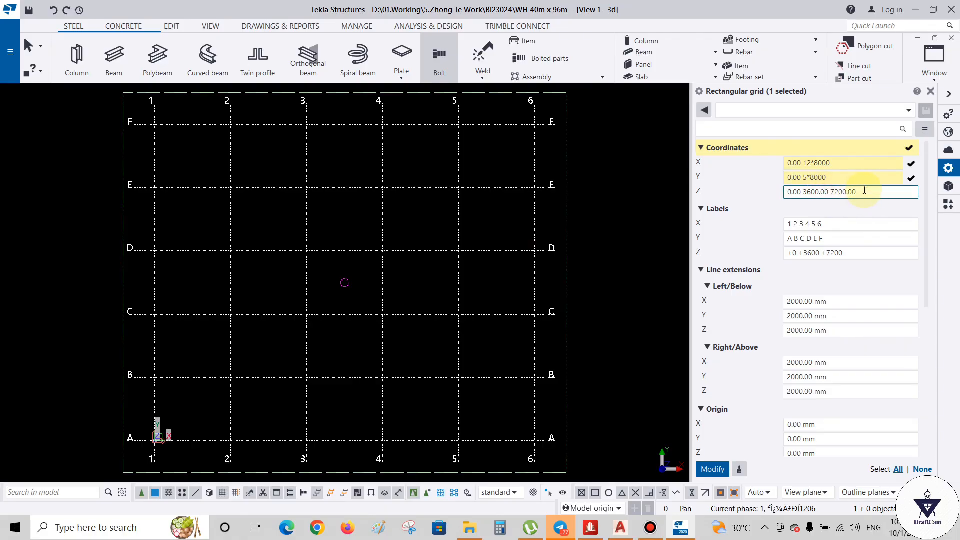
mouse_move(842, 191)
mouse_down()
mouse_move(815, 191)
mouse_move(851, 191)
mouse_up()
click(878, 187)
click(867, 194)
key(BackSpace)
key(BackSpace)
key(BackSpace)
key(BackSpace)
key(BackSpace)
key(BackSpace)
key(BackSpace)
key(BackSpace)
key(BackSpace)
key(BackSpace)
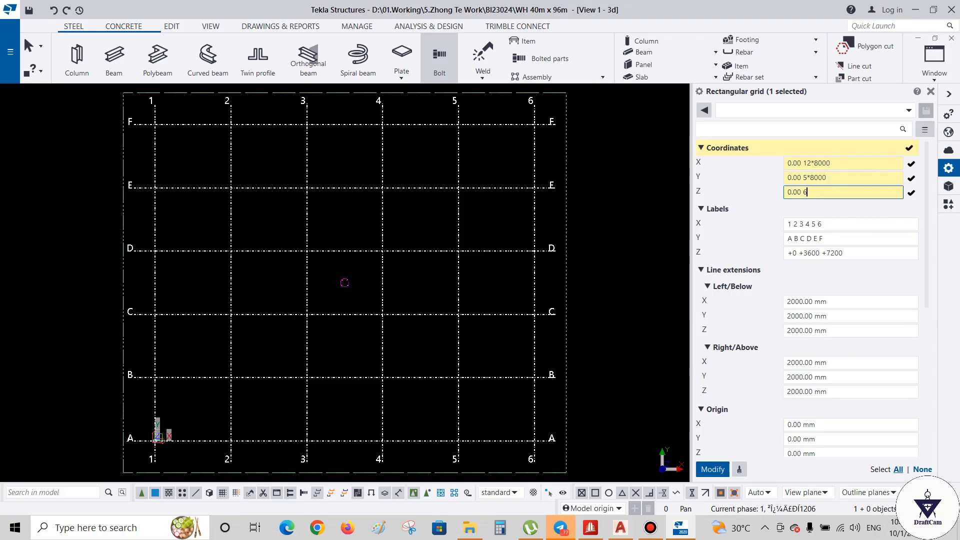
text(6000,)
- Switch to AutoCAD and examine where the rafters' top edges meet at the ridge in the cross section at GL.2-12
click(620, 528)
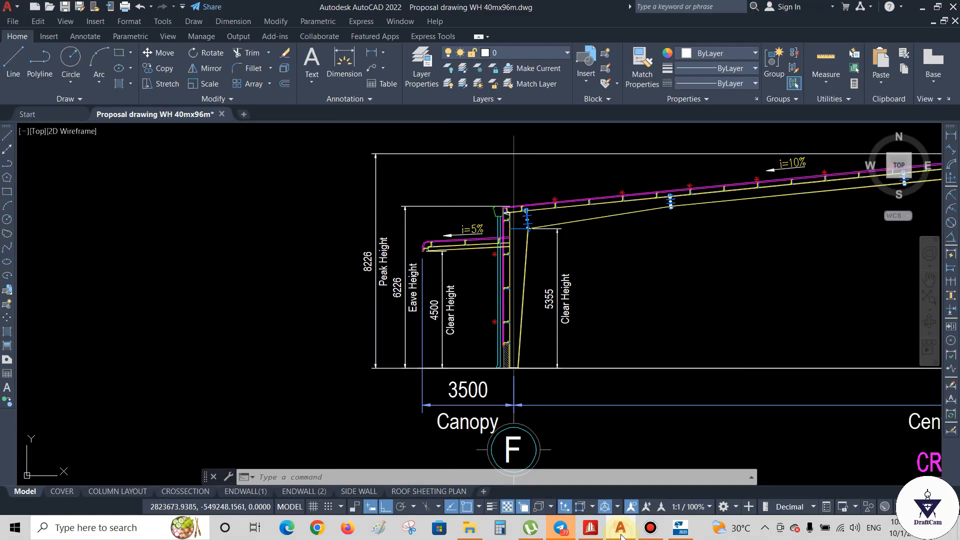
middle_drag(492, 308, 319, 318)
middle_drag(705, 268, 447, 296)
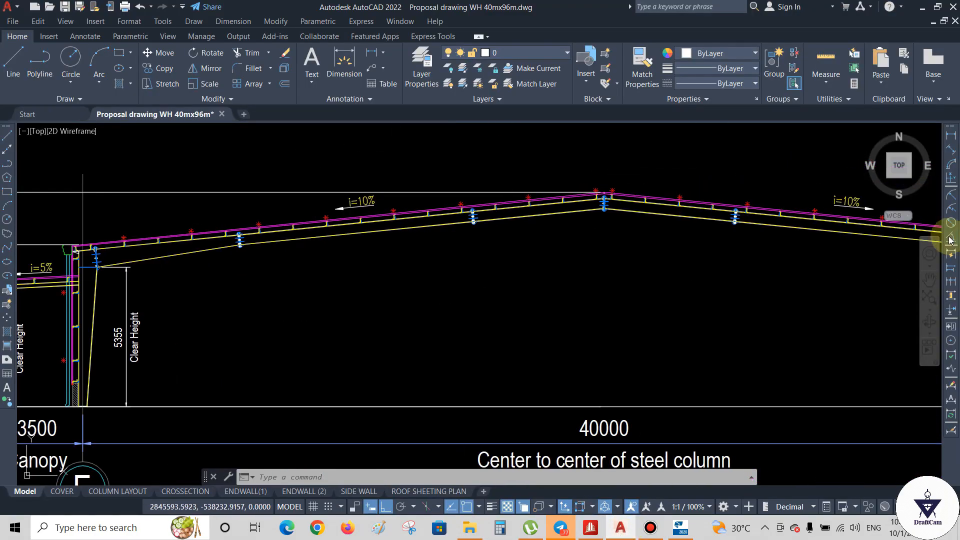
click(950, 135)
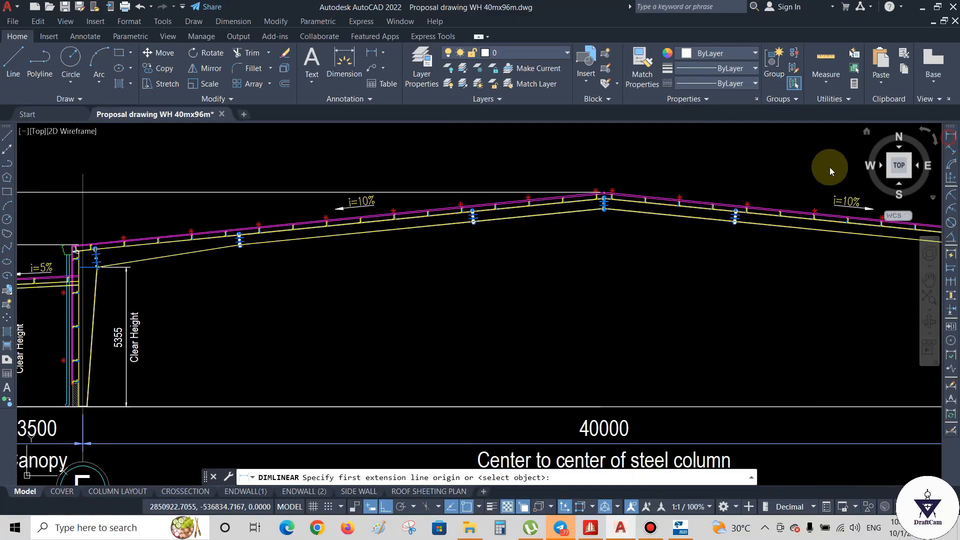
scroll(604, 200, up, 6)
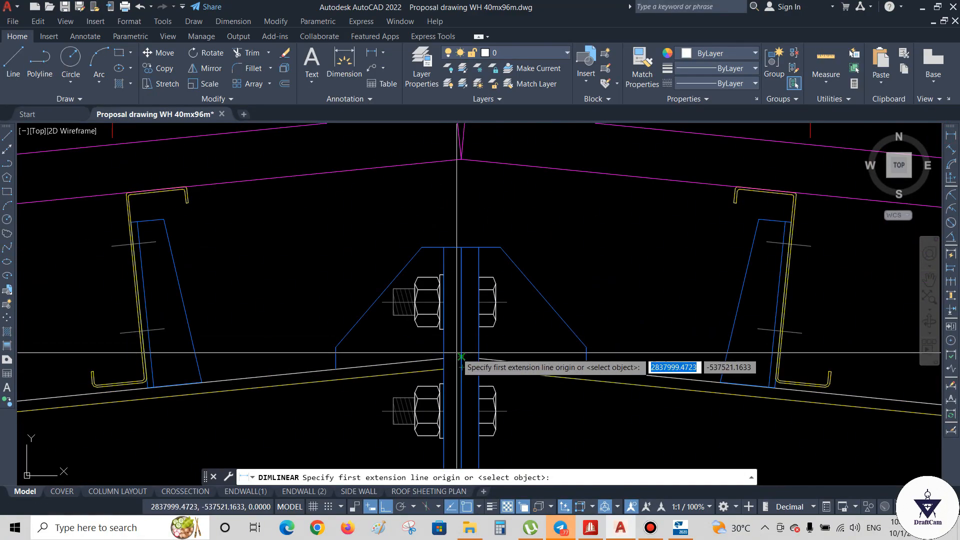
scroll(458, 358, up, 4)
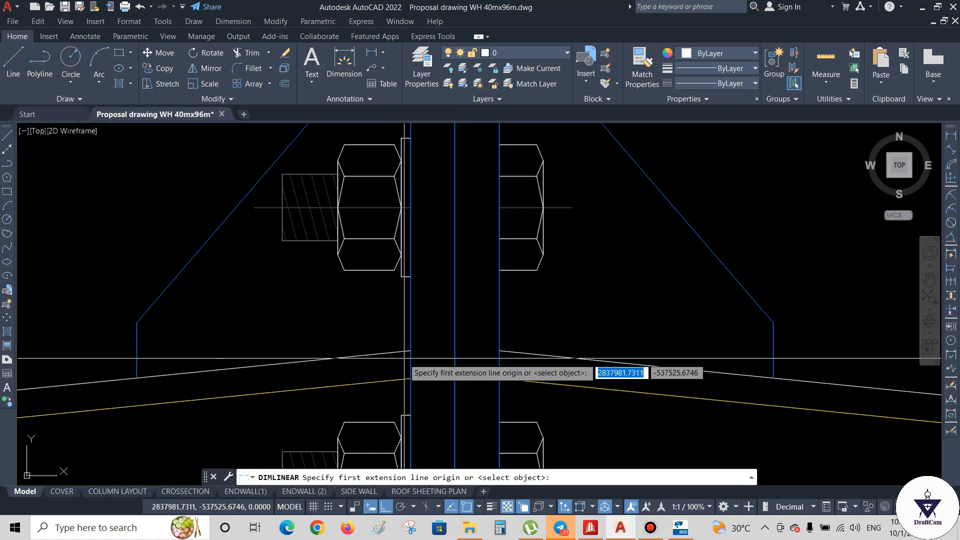
key(Escape)
key(Escape)
click(516, 352)
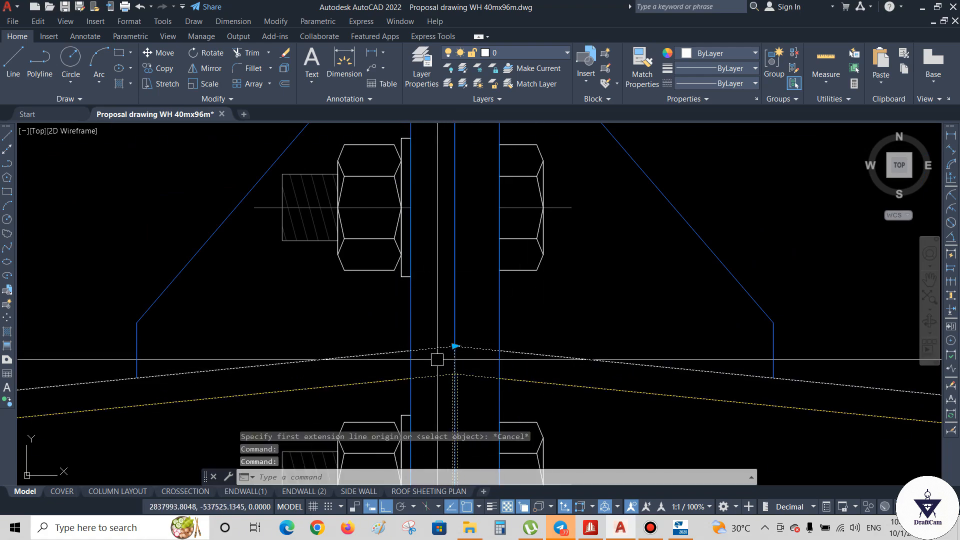
scroll(438, 359, up, 3)
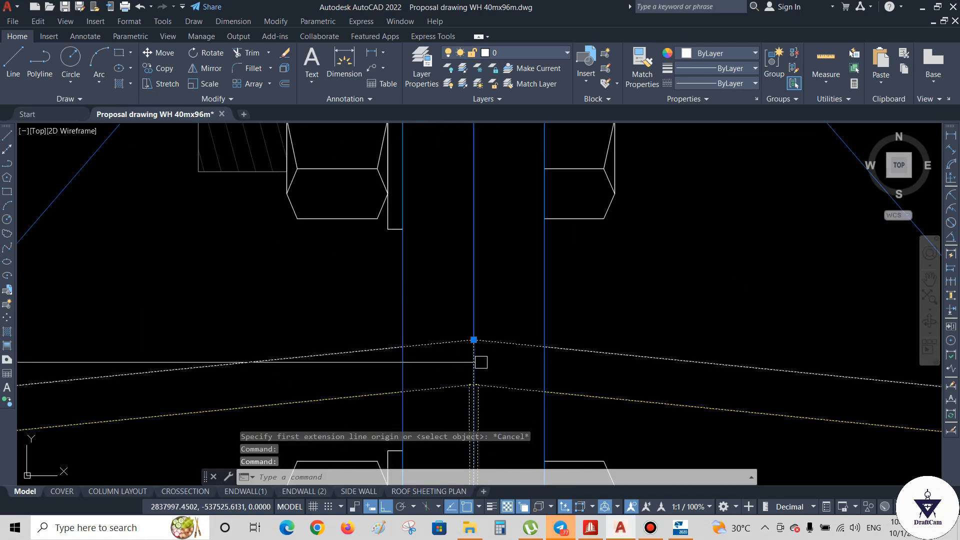
- Add a vertical linear dimension from the rafters' top-edge apex at the ridge to the base line, placed outside the peak height dimension
click(950, 136)
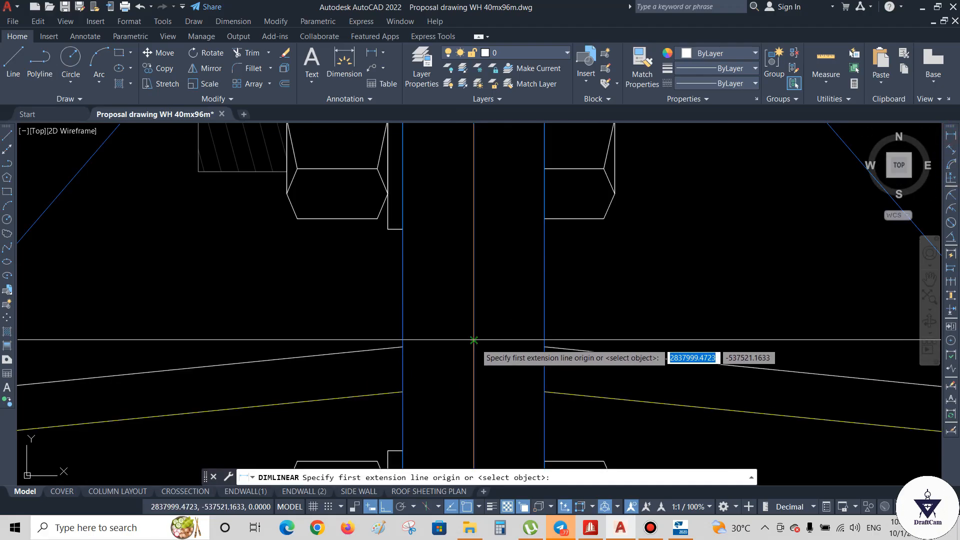
click(474, 340)
scroll(523, 279, down, 8)
middle_drag(523, 278, 553, 334)
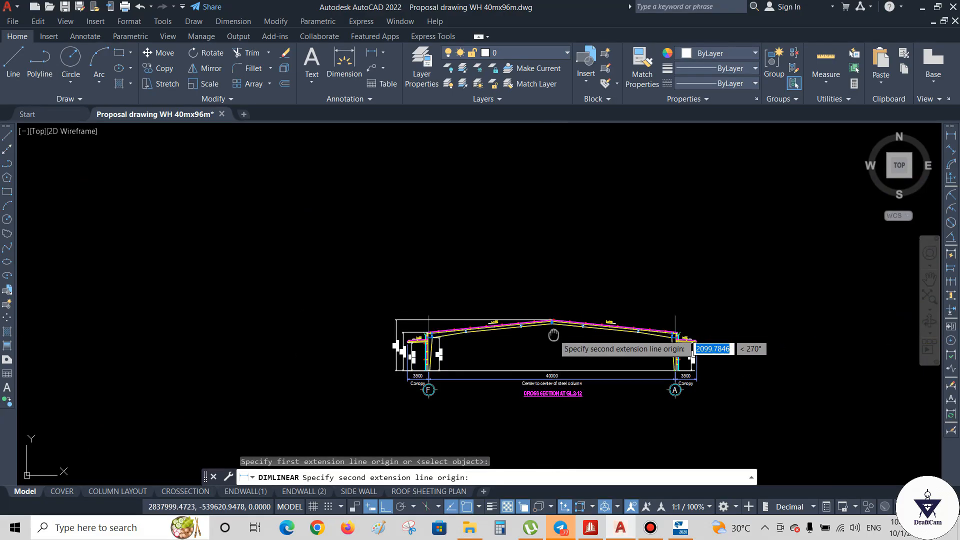
scroll(536, 332, up, 4)
click(542, 350)
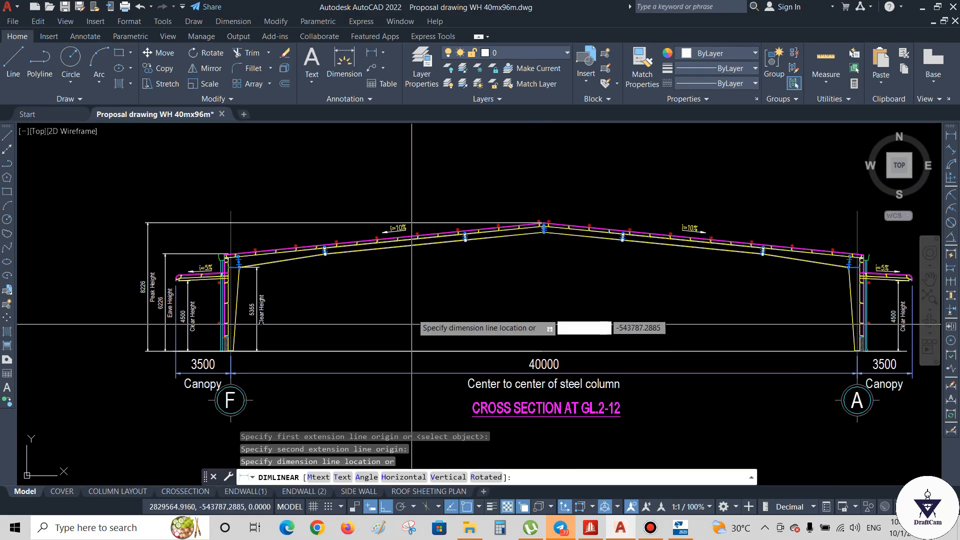
middle_drag(411, 325, 591, 324)
click(261, 315)
scroll(266, 285, up, 4)
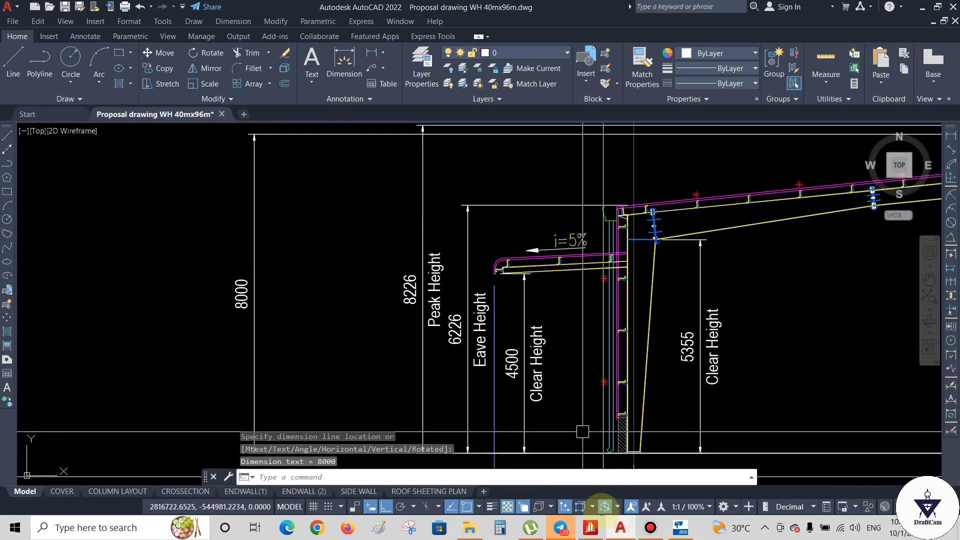
- Switch to Tekla, add 8000 as the last Z coordinate after 6000, and apply the new coordinates to the grid
click(680, 527)
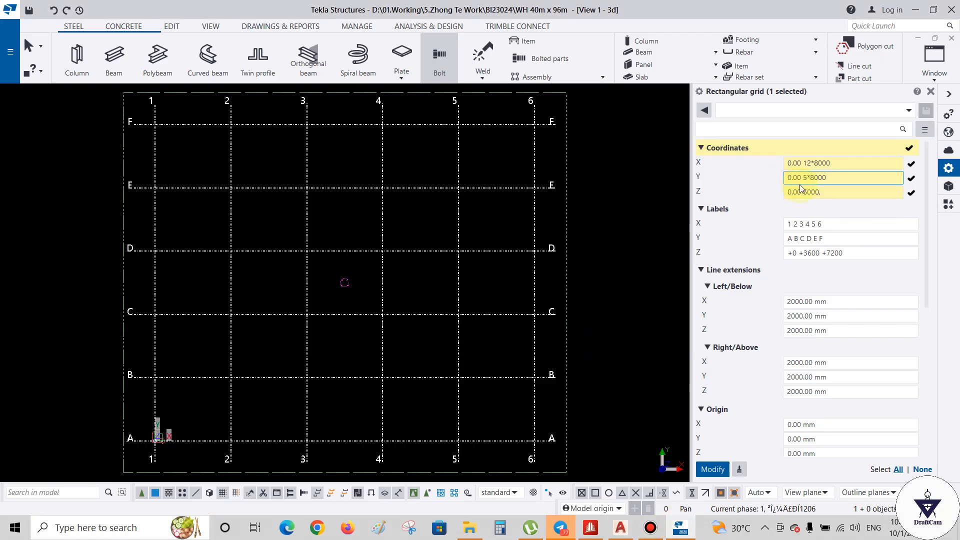
click(835, 192)
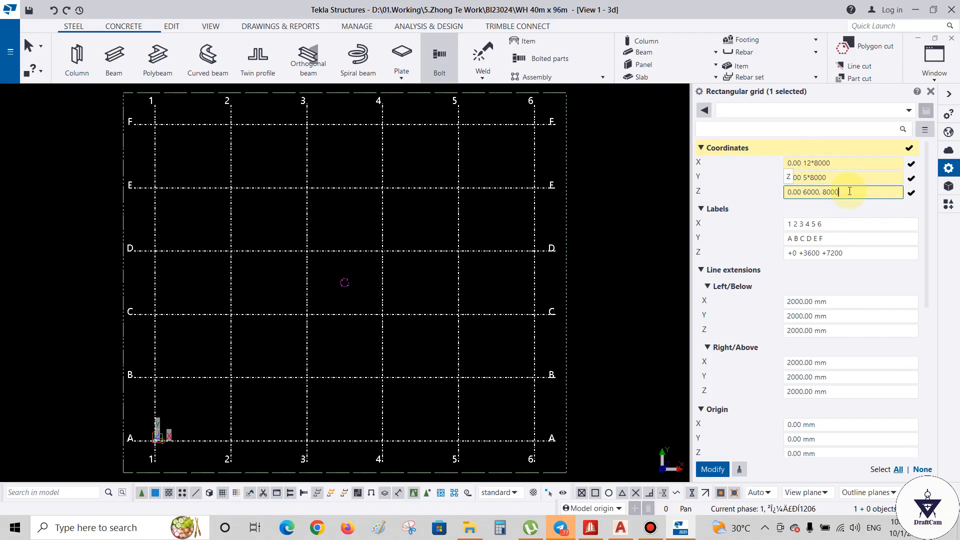
click(714, 469)
scroll(343, 298, down, 3)
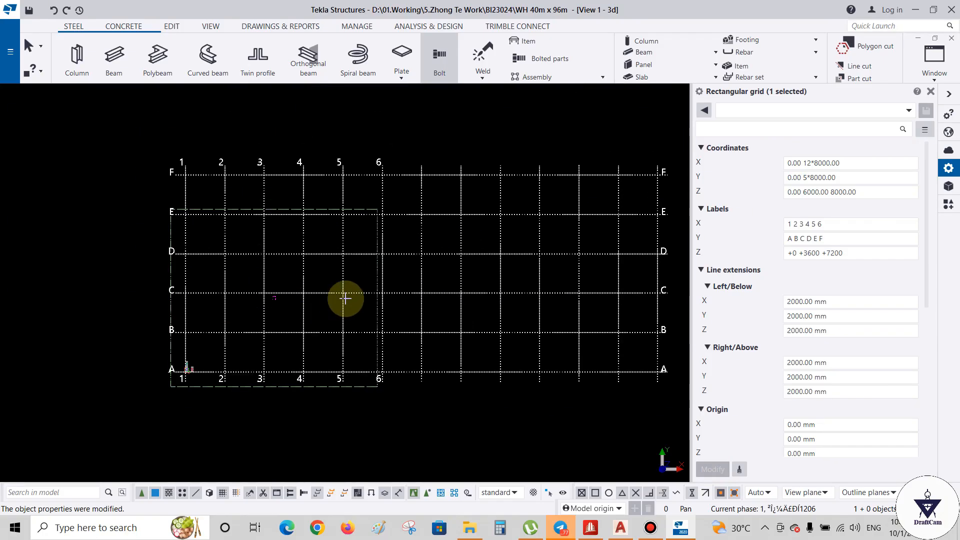
middle_drag(343, 298, 285, 287)
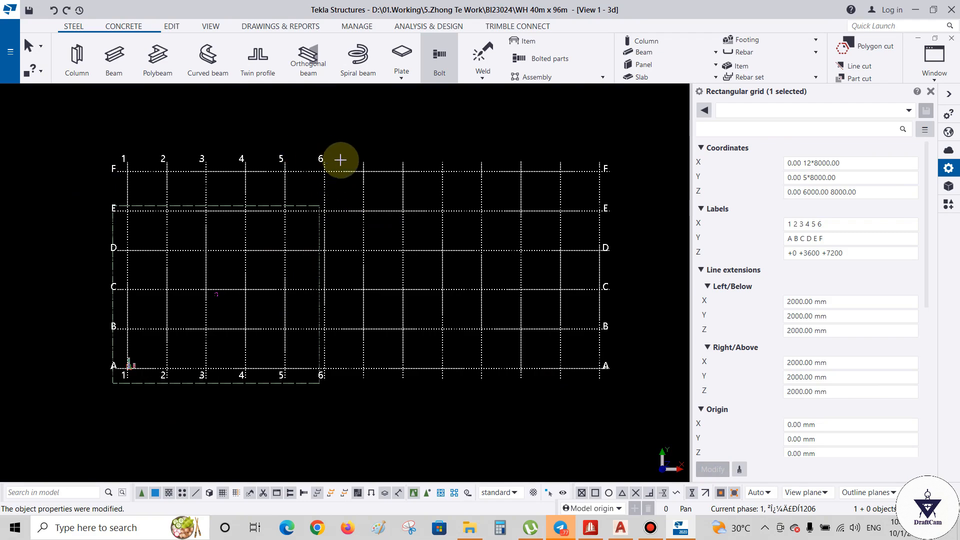
- Switch to AutoCAD and look up the numbered grid labels along the lower edge of the column layout plan
click(823, 192)
click(823, 225)
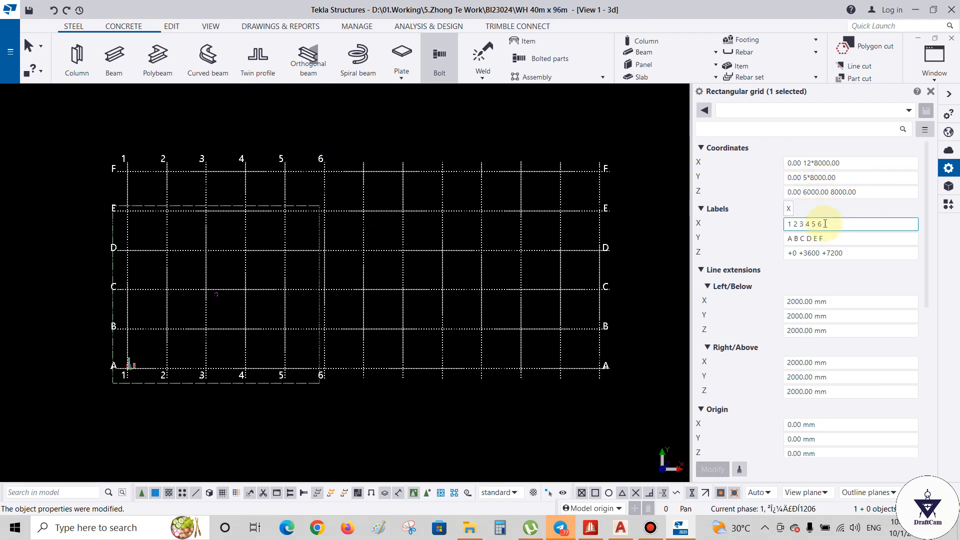
click(715, 223)
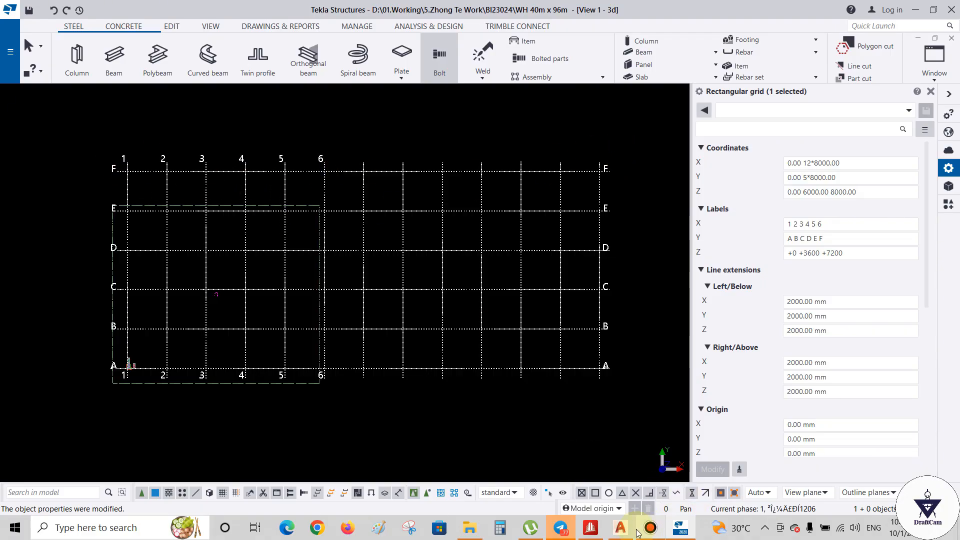
click(620, 528)
scroll(372, 333, down, 10)
middle_drag(531, 185, 393, 313)
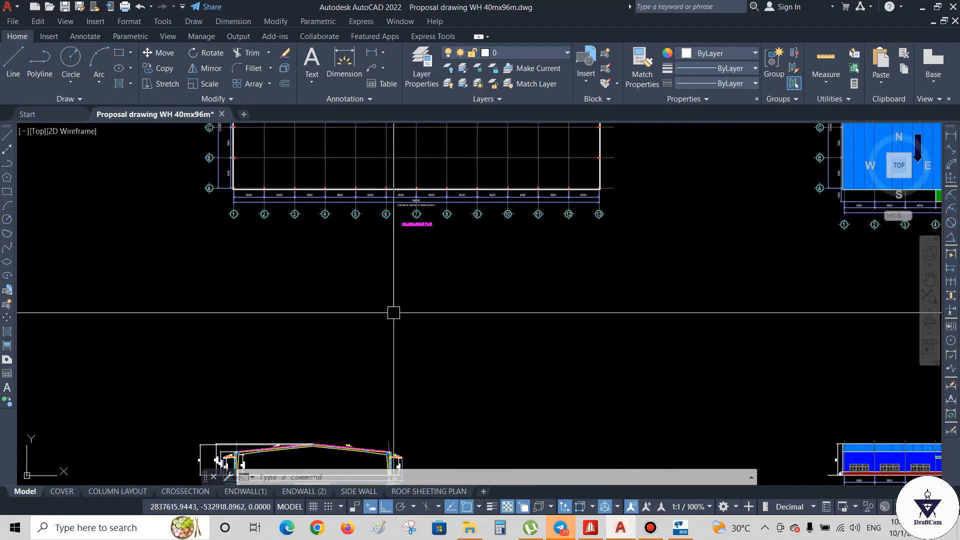
middle_drag(395, 220, 432, 350)
scroll(649, 346, up, 4)
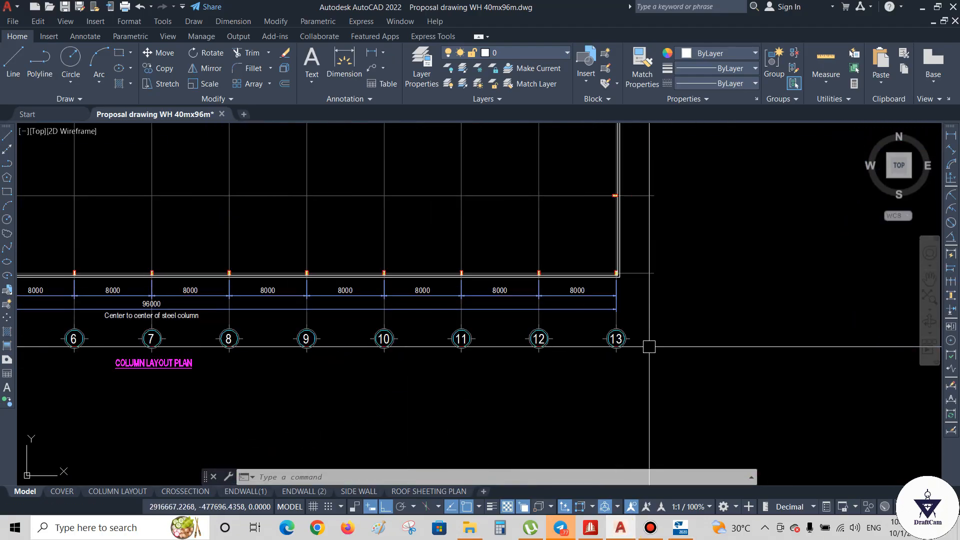
click(923, 8)
click(846, 223)
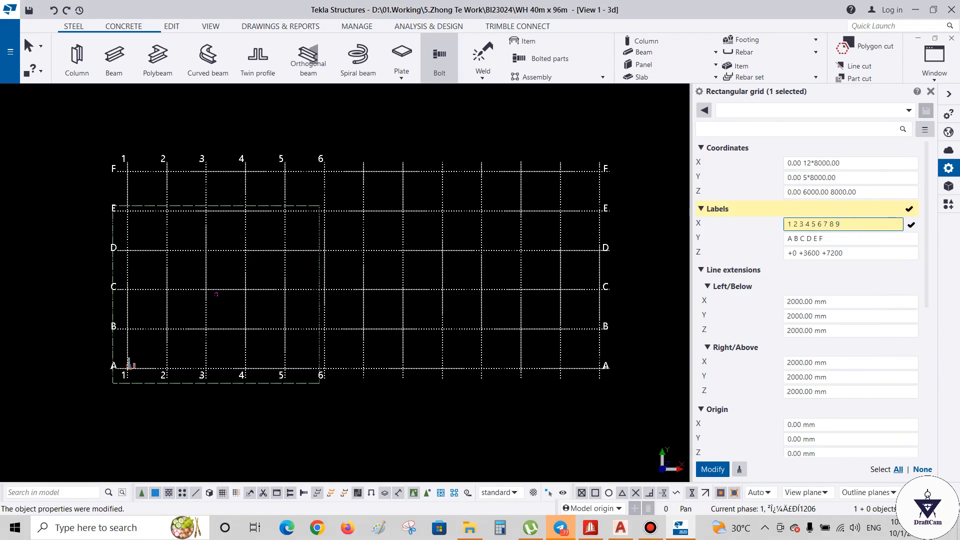
text(7 8 9 10 11 13)
- Set the grid's Z labels to +0 +6000 +8000 and apply the label changes to the grid
click(844, 249)
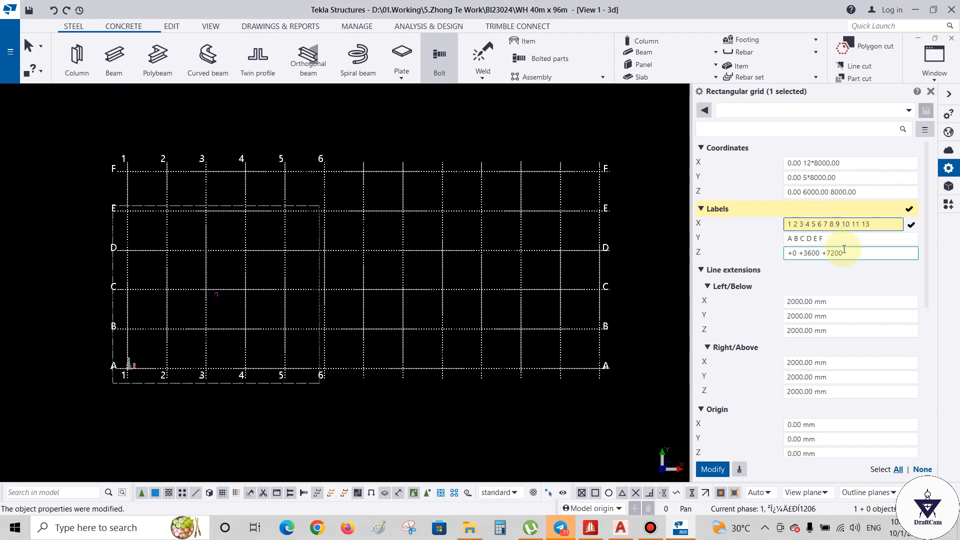
click(832, 240)
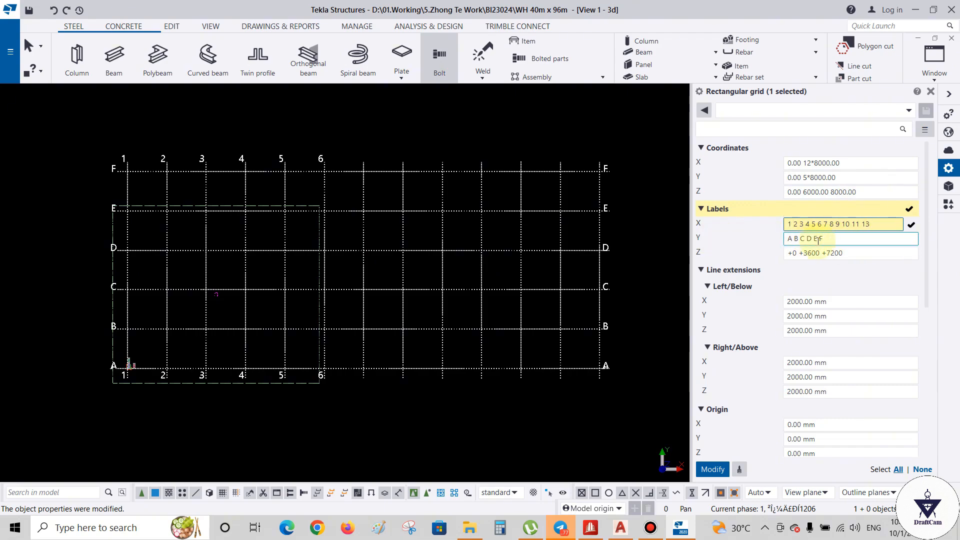
click(830, 241)
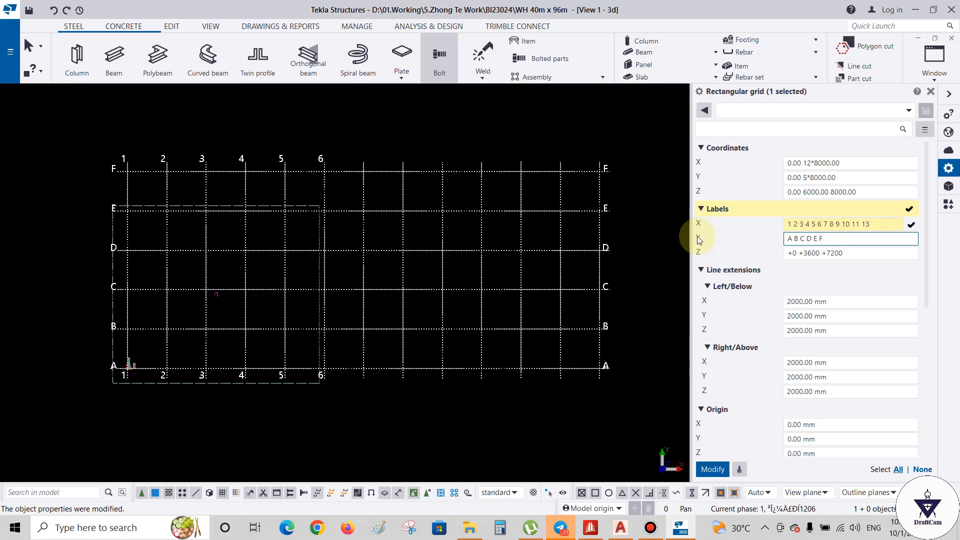
click(860, 253)
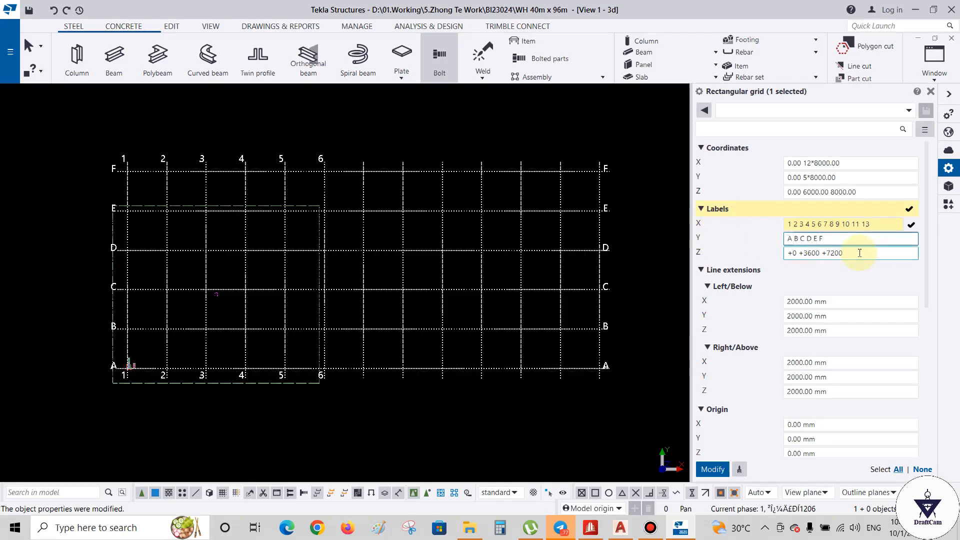
click(820, 252)
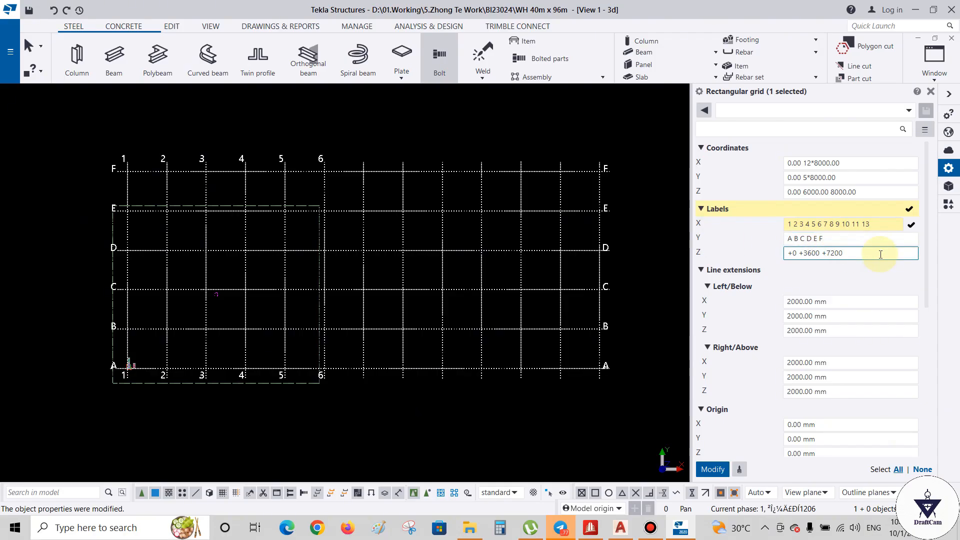
key(BackSpace)
key(BackSpace)
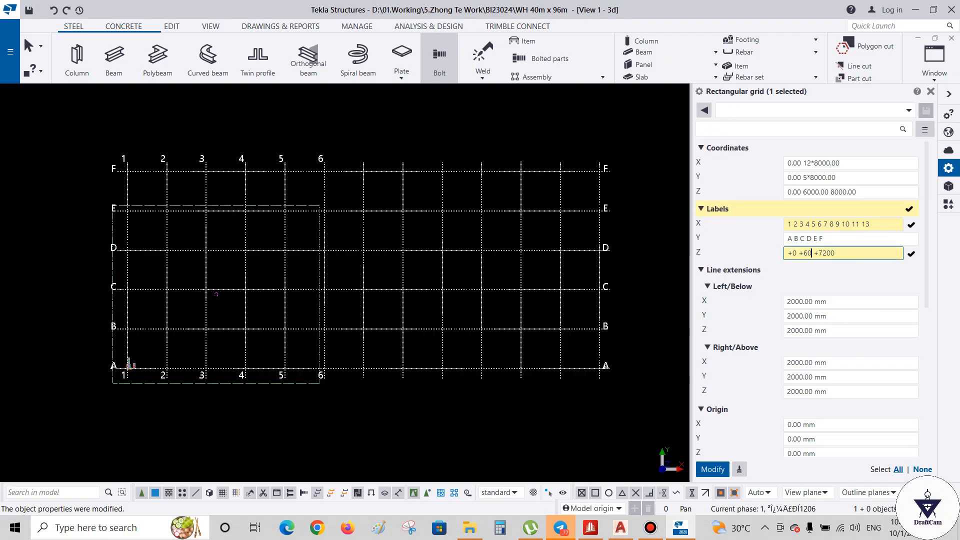
text(00)
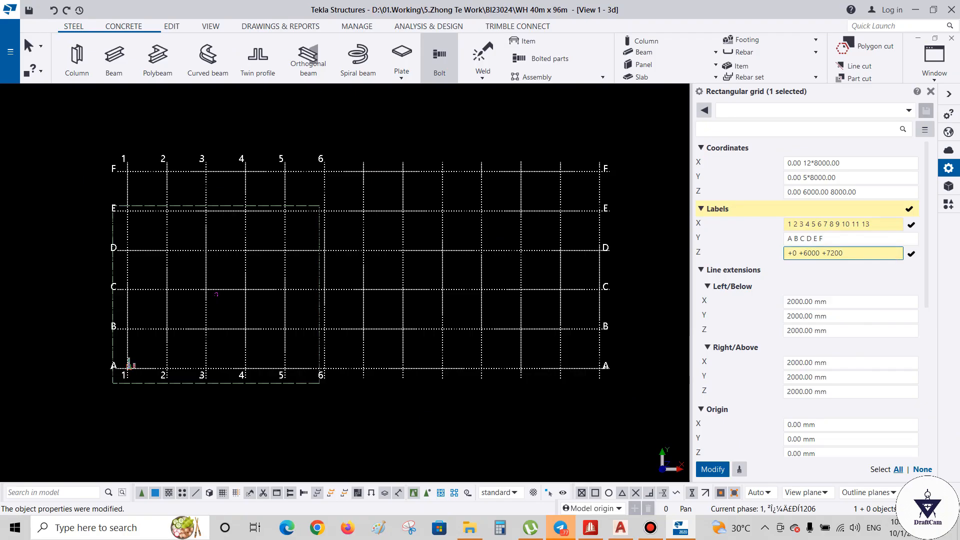
click(866, 254)
text(8000)
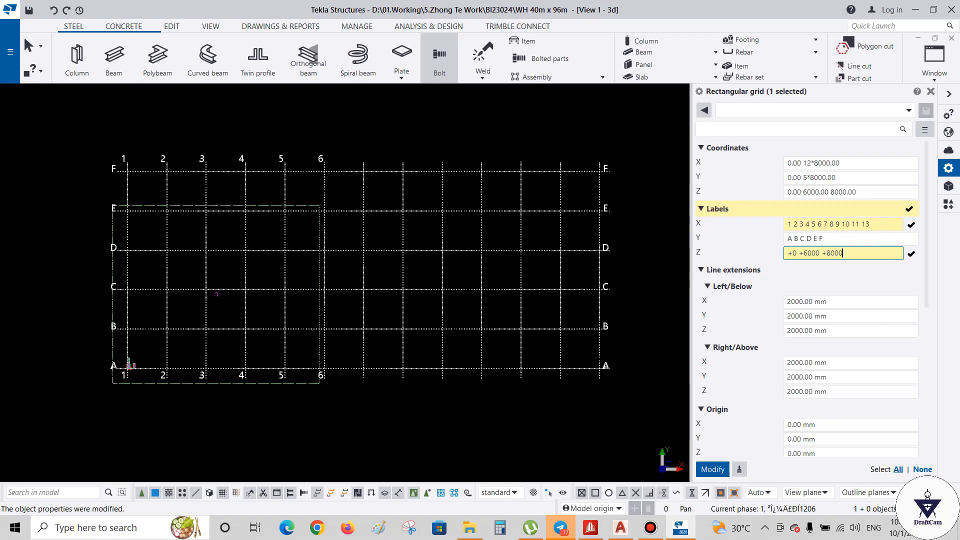
click(713, 469)
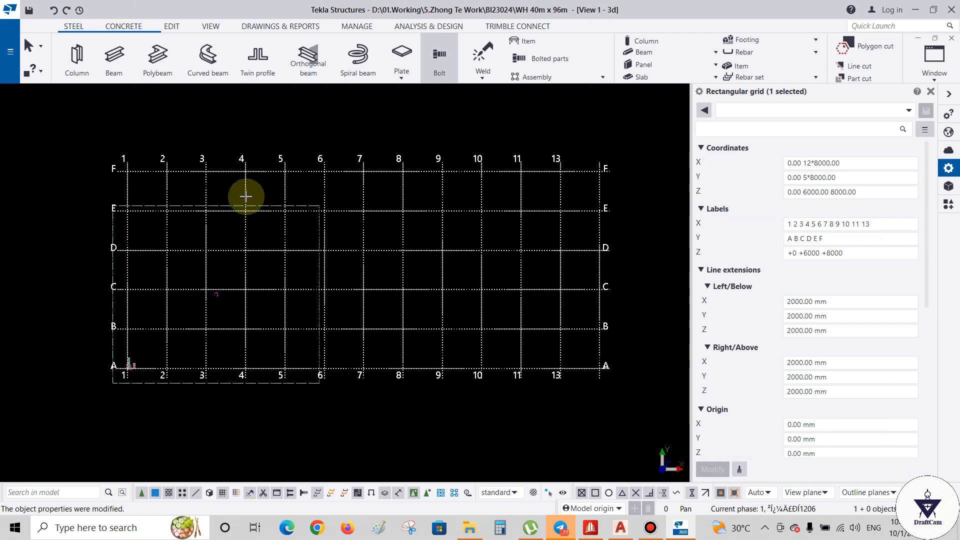
right_click(378, 228)
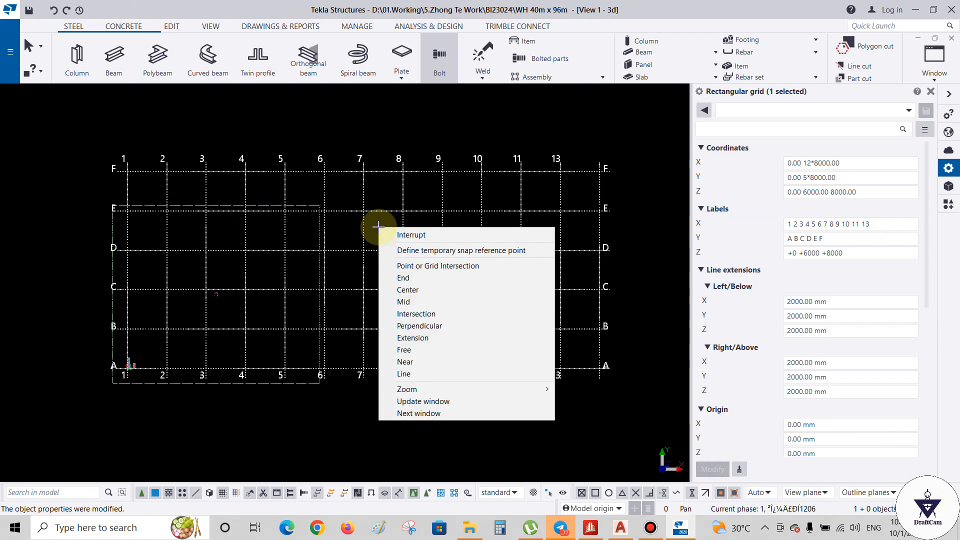
- Create views along all lines of the rectangular grid with the view name prefixes PLAN and GRID, and close the view dialogs
click(374, 227)
right_click(373, 226)
click(333, 265)
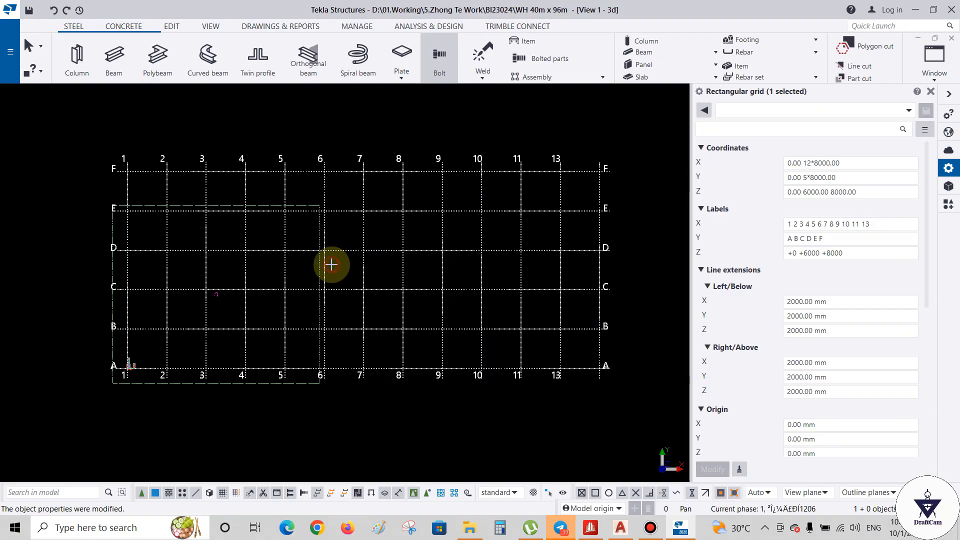
right_click(407, 253)
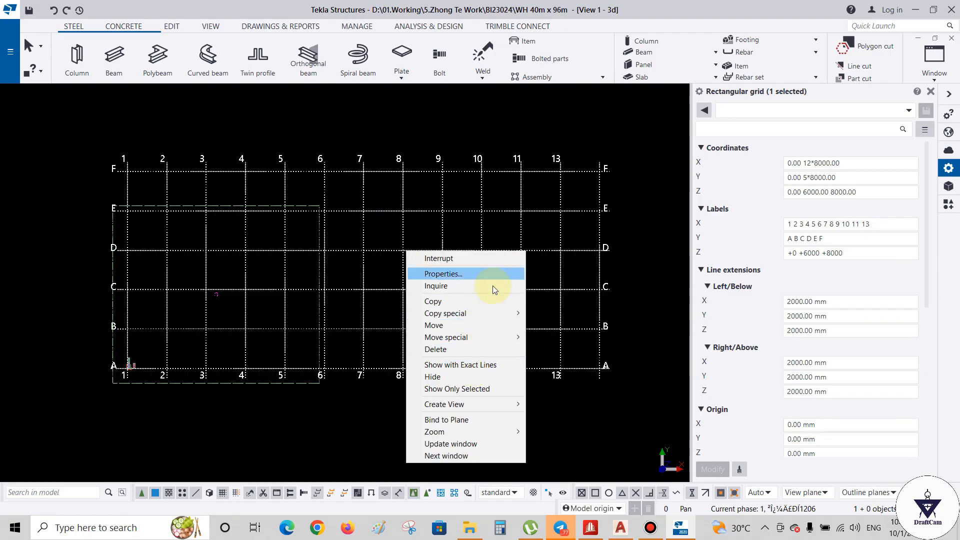
mouse_move(465, 406)
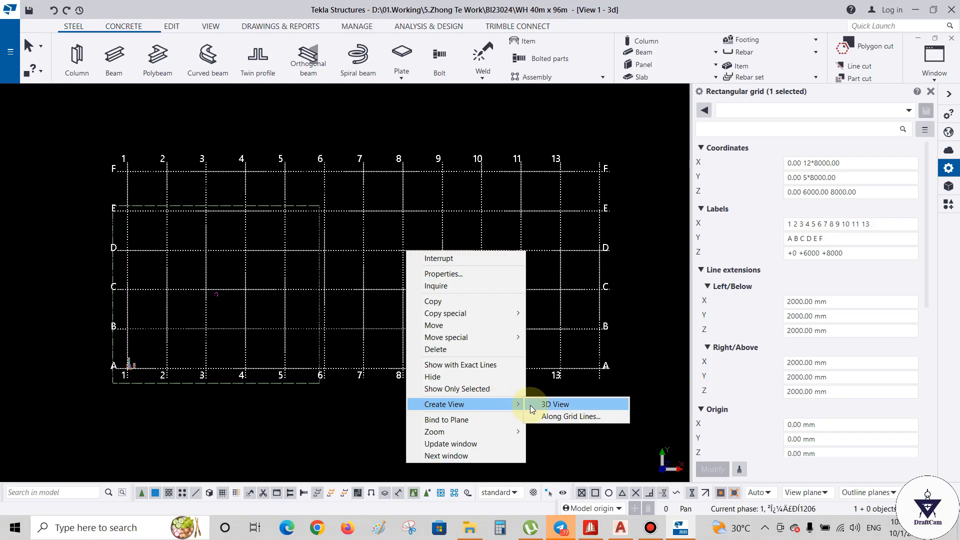
click(554, 419)
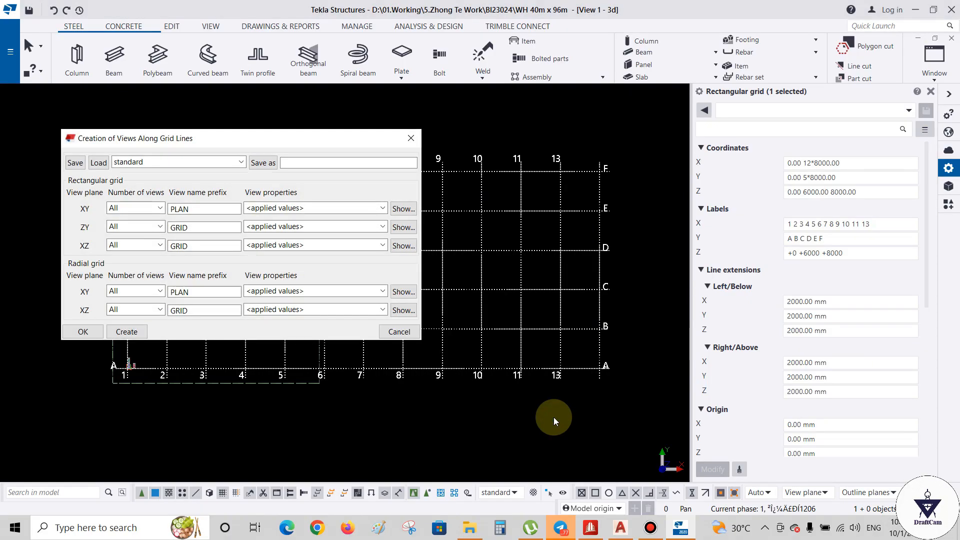
click(126, 331)
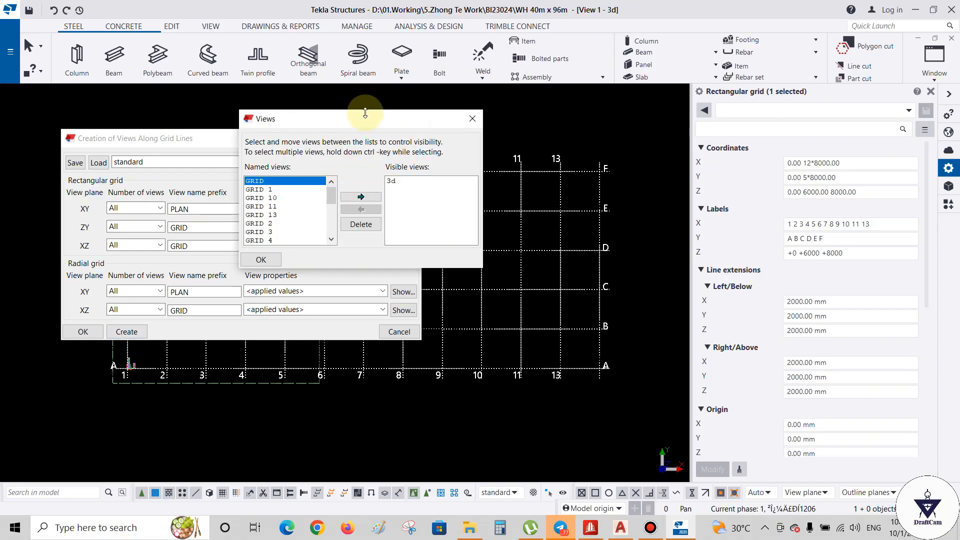
drag(365, 113, 546, 124)
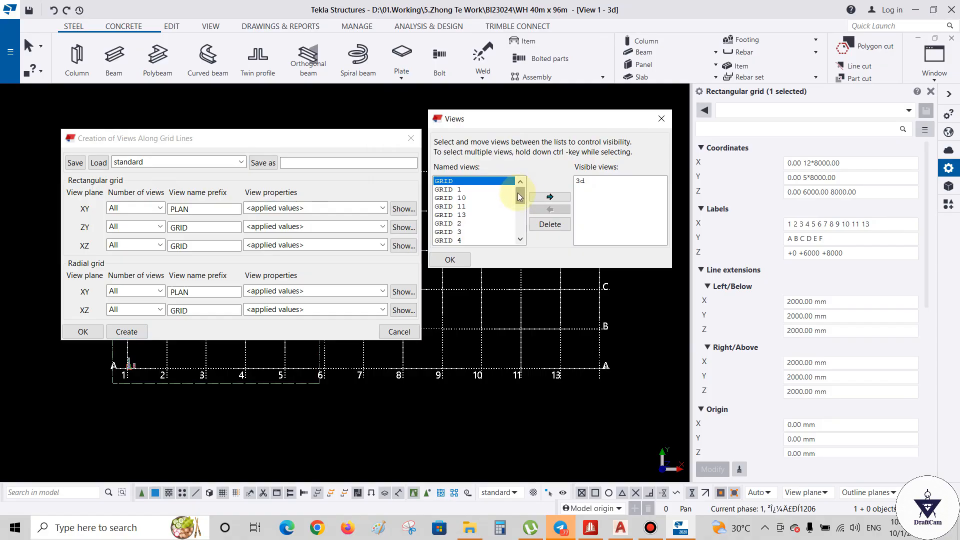
drag(517, 193, 518, 232)
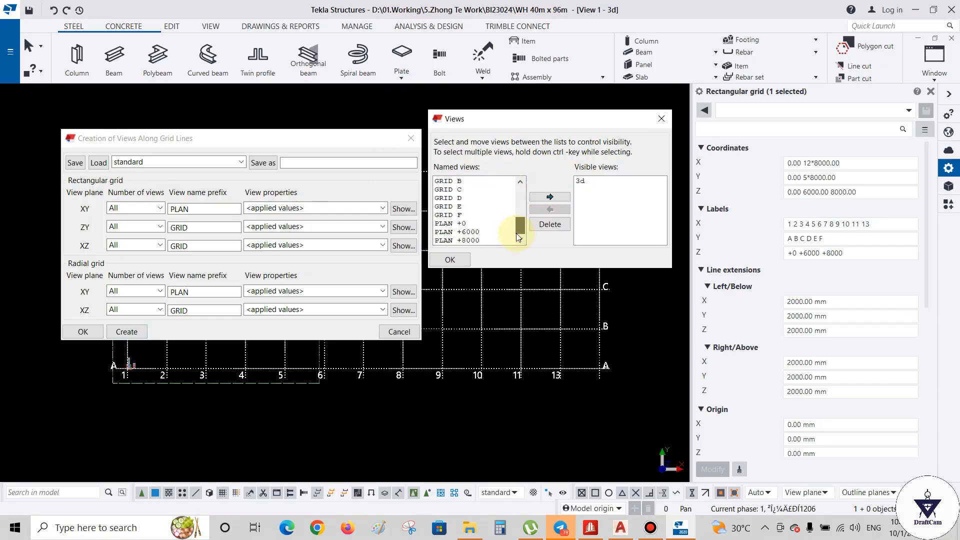
drag(516, 229, 512, 185)
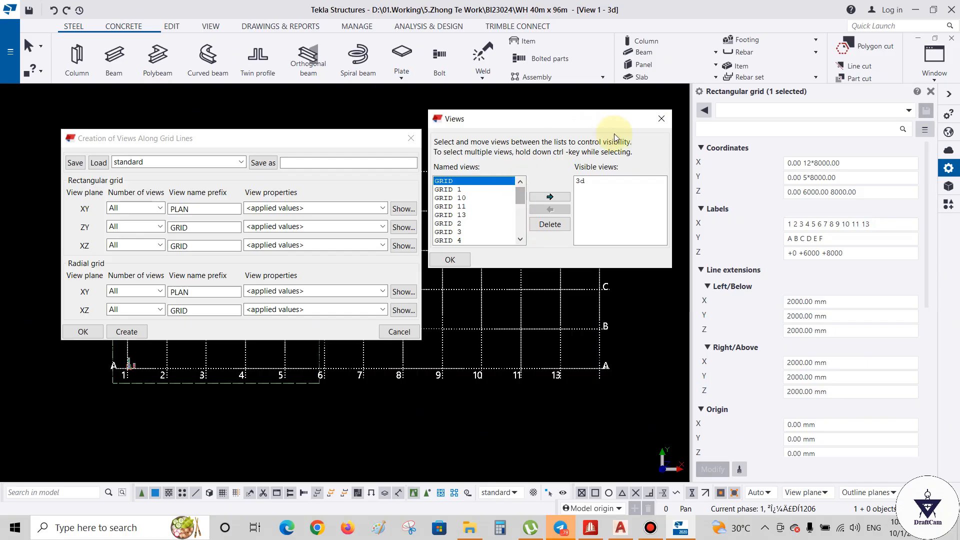
click(659, 118)
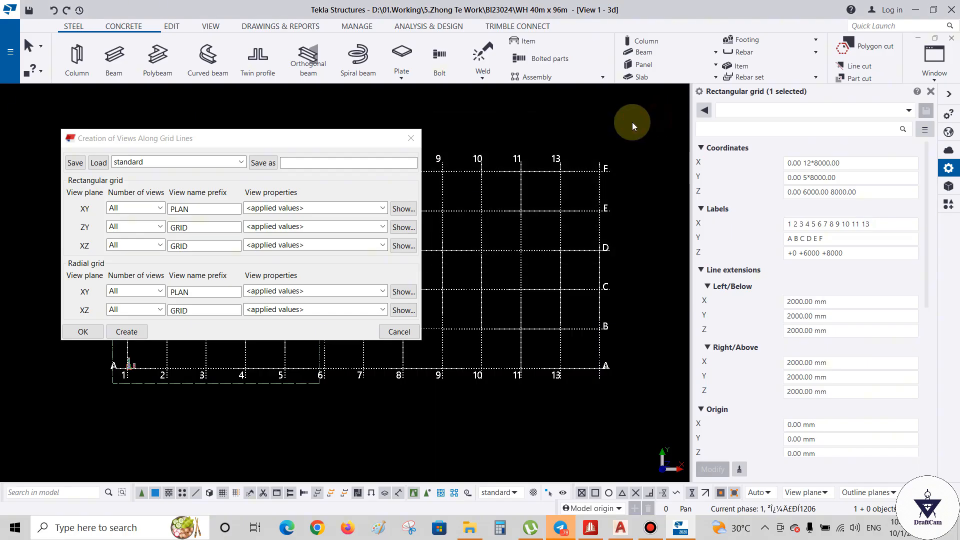
click(411, 139)
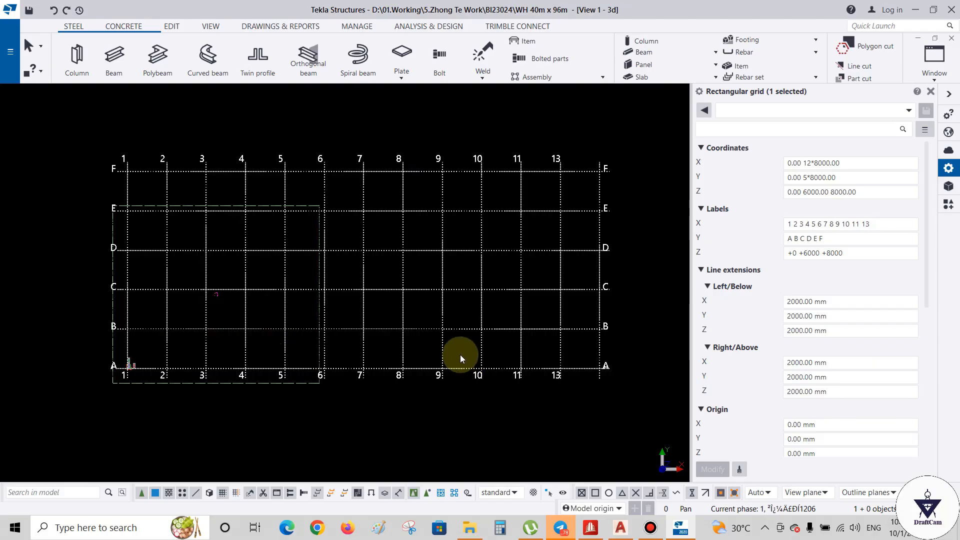
click(453, 335)
right_click(419, 273)
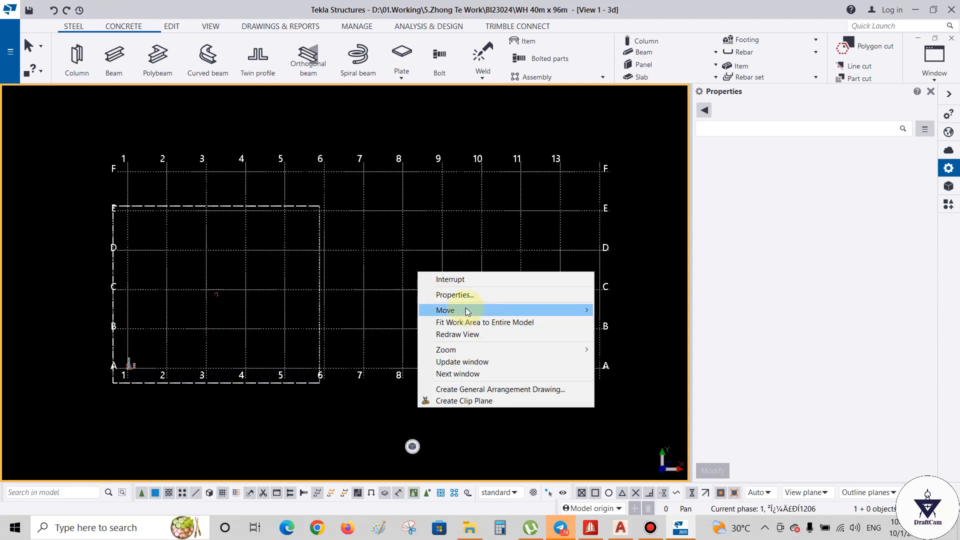
click(252, 228)
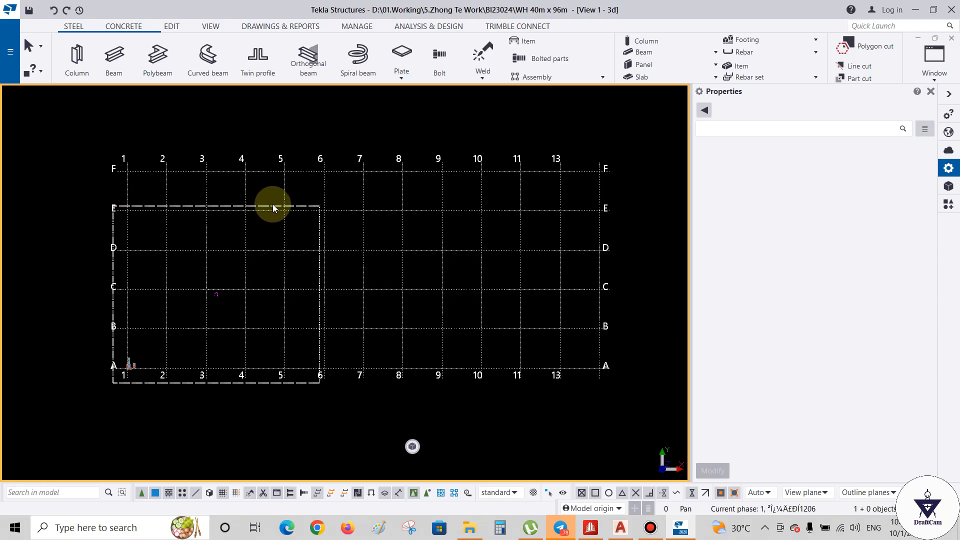
right_click(381, 259)
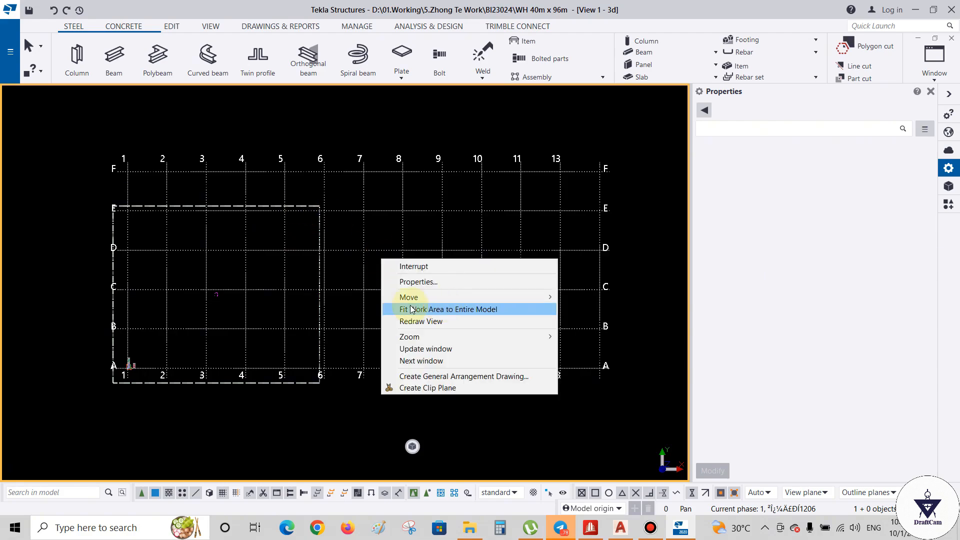
click(363, 269)
right_click(362, 268)
click(370, 256)
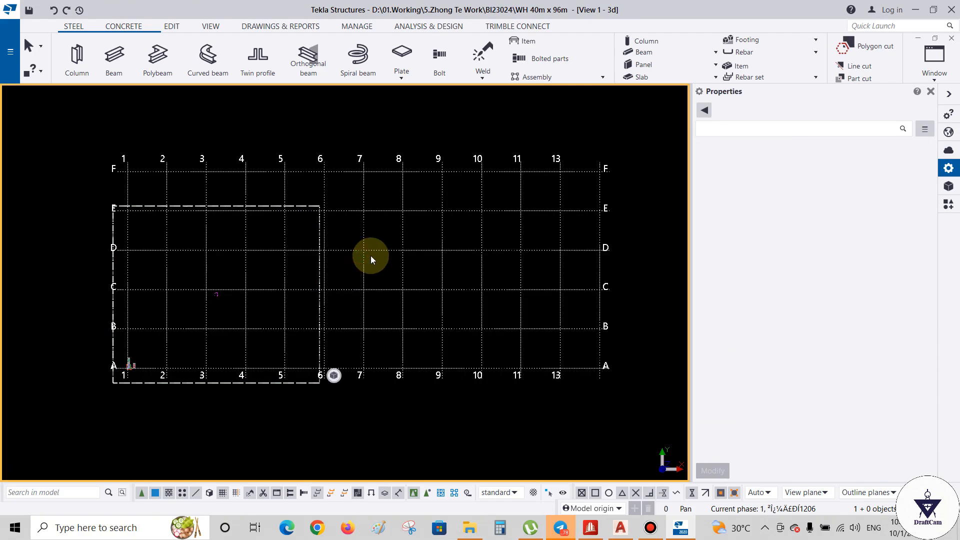
right_click(365, 257)
click(378, 243)
right_click(376, 264)
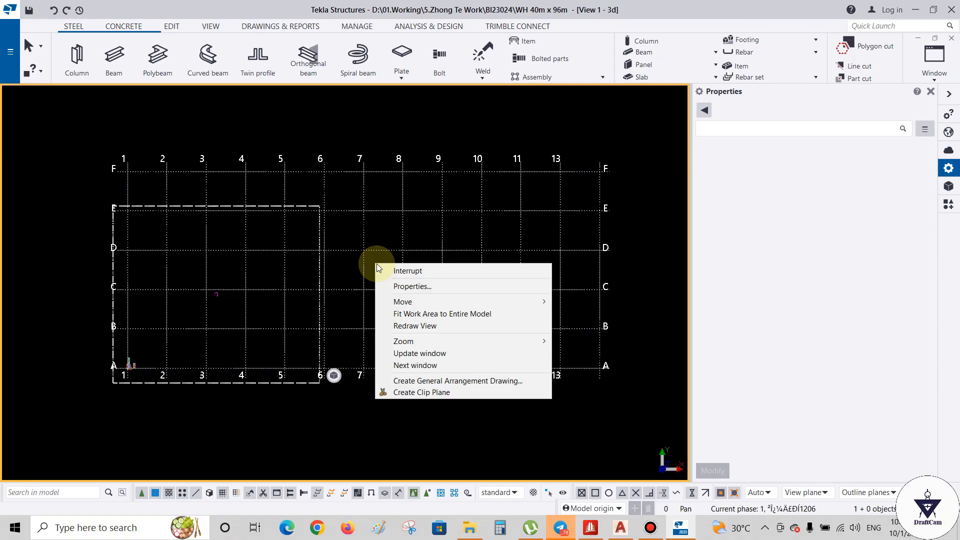
click(365, 260)
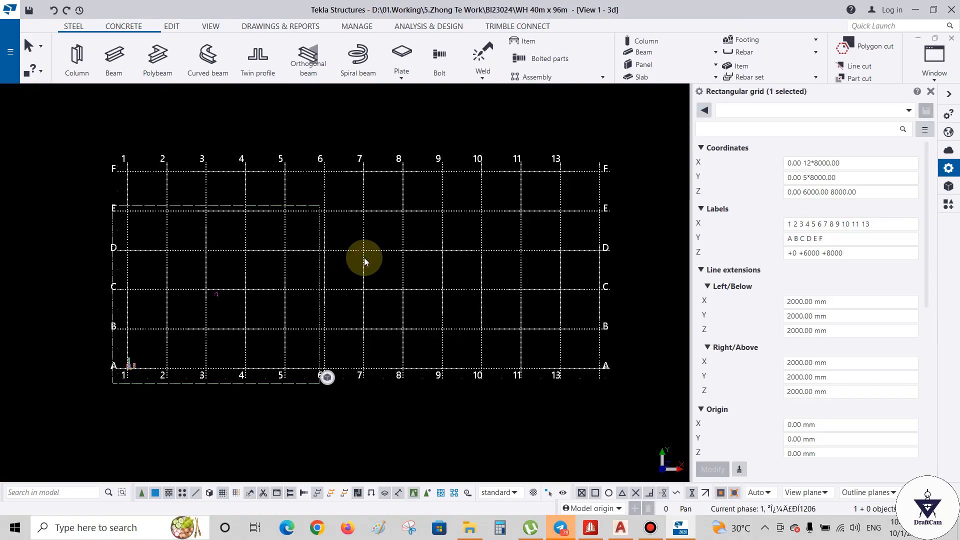
right_click(365, 260)
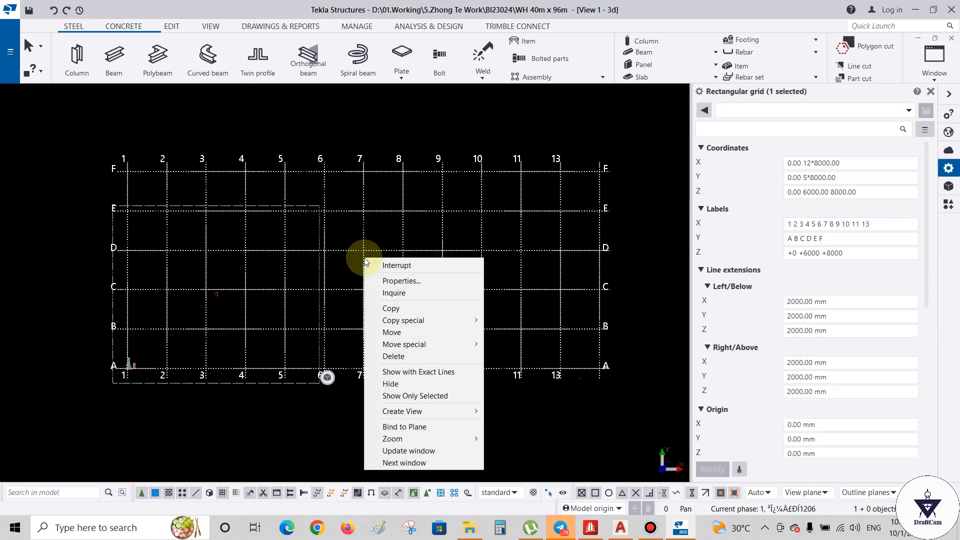
- Fit the work area of the 3d view to the entire model
click(345, 229)
right_click(344, 230)
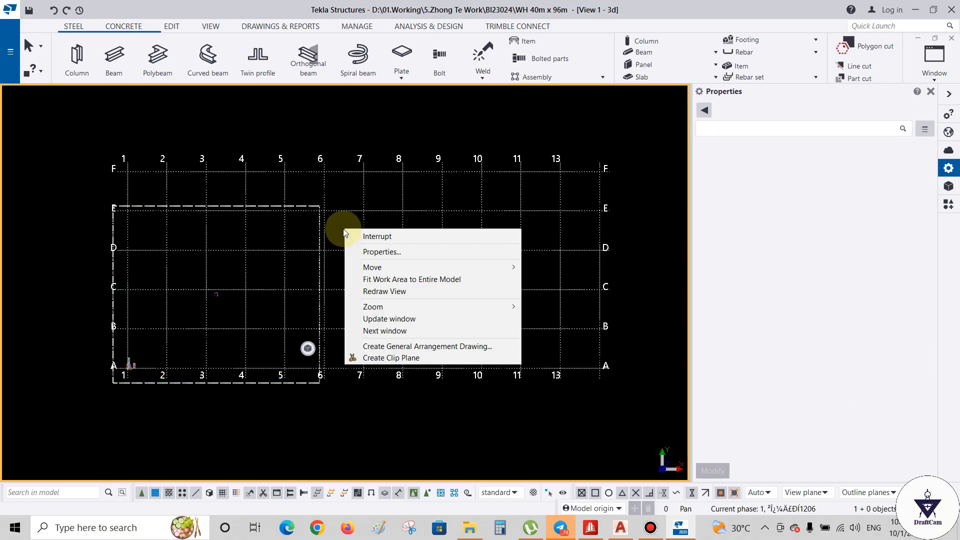
click(388, 278)
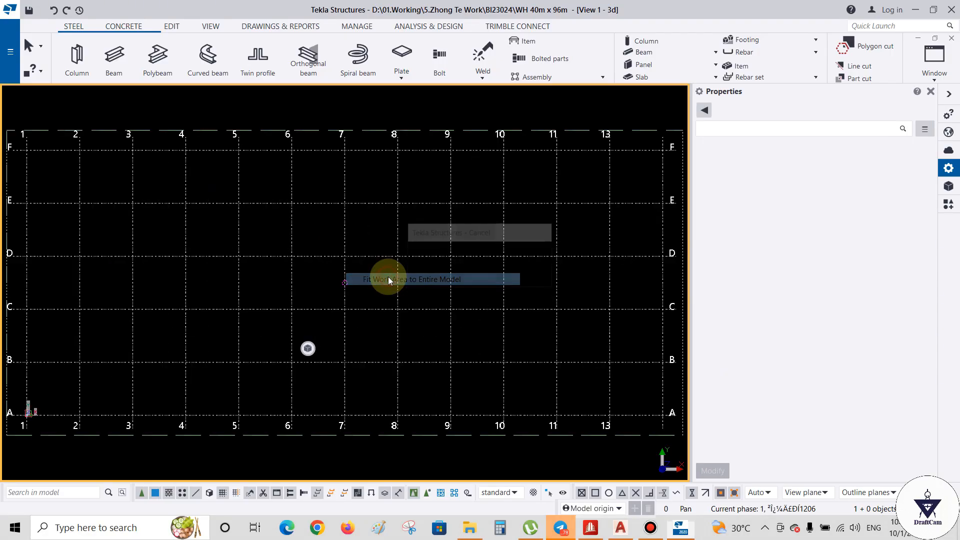
scroll(389, 249, down, 1)
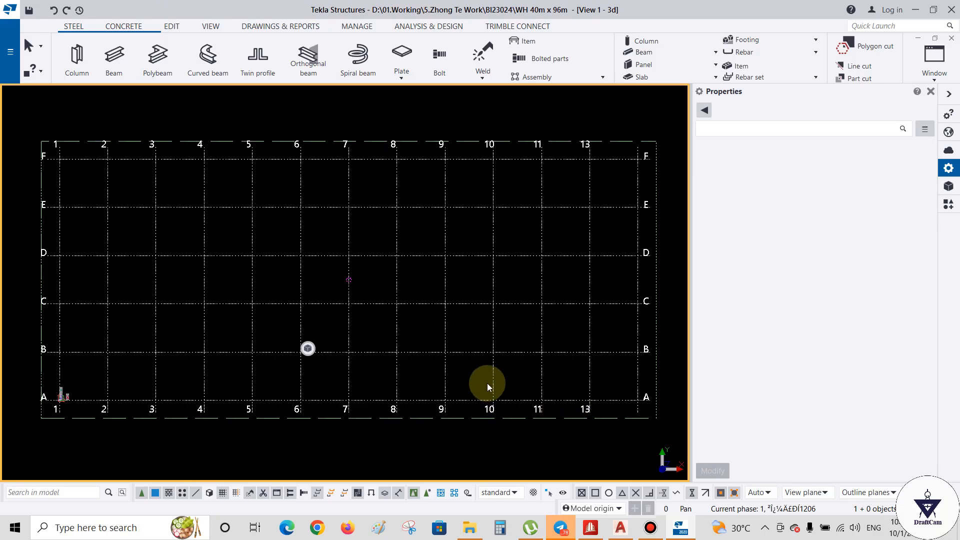
- Add the missing label 12 between 11 and 13 in the grid's X labels and apply the change
click(445, 319)
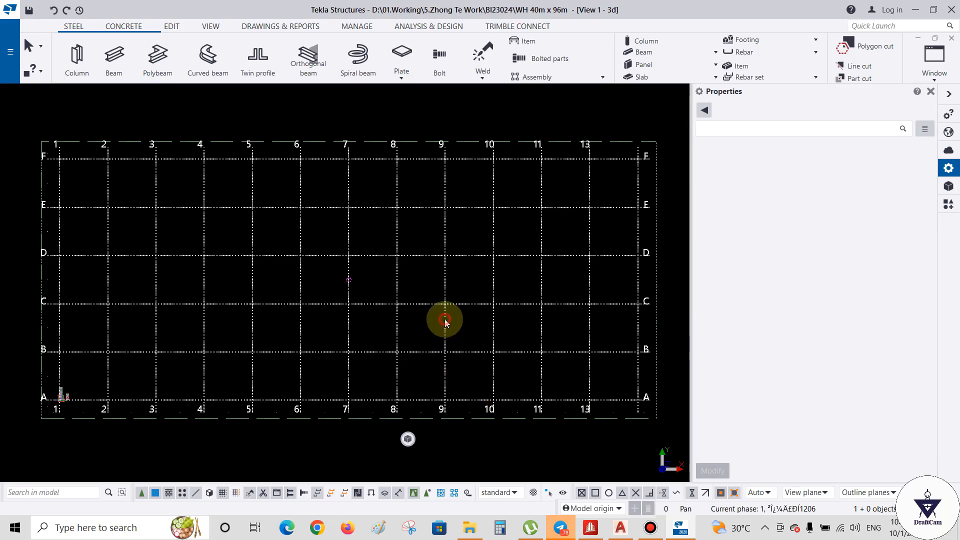
click(880, 240)
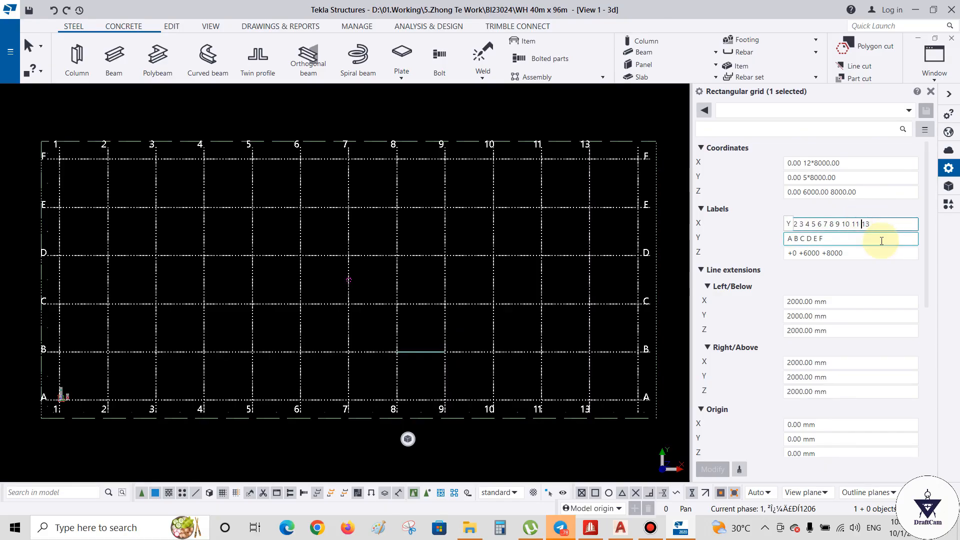
text(12)
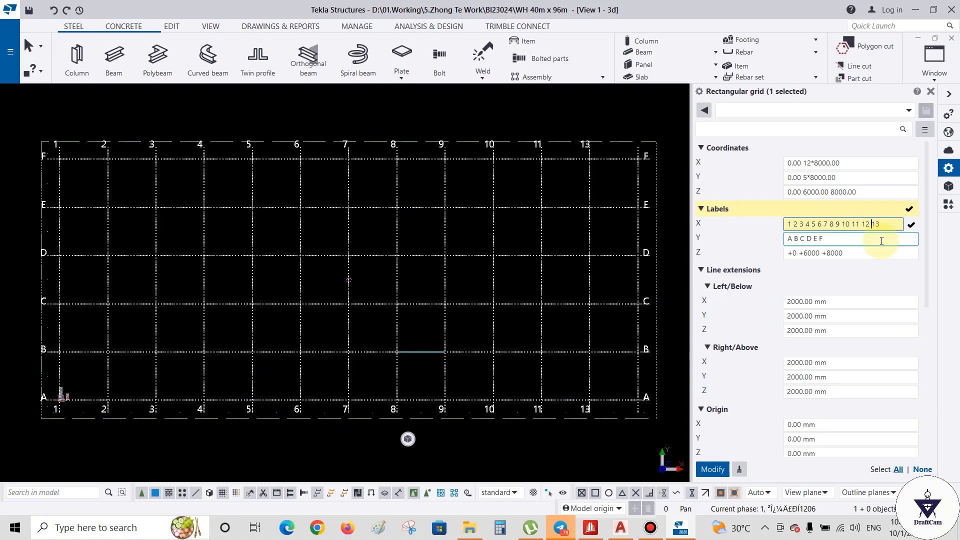
click(712, 468)
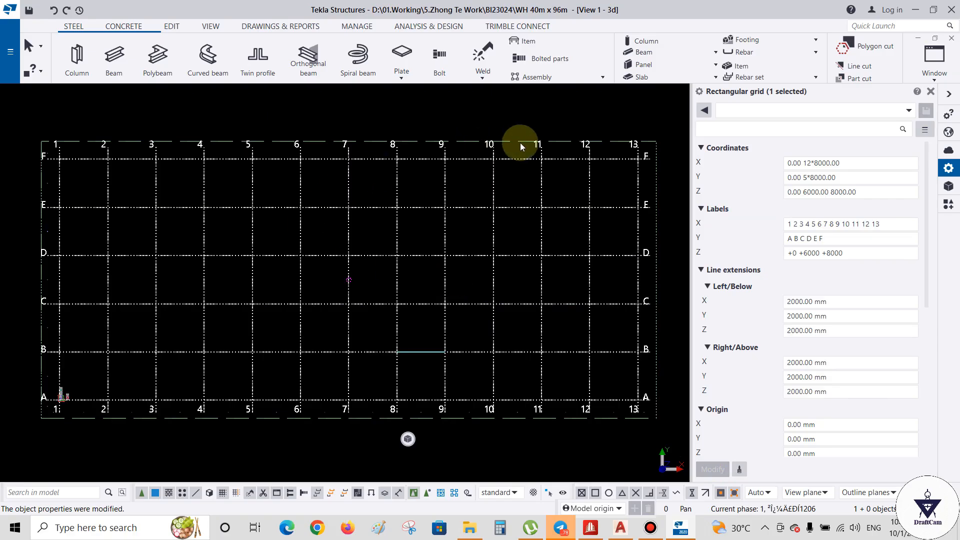
right_click(363, 187)
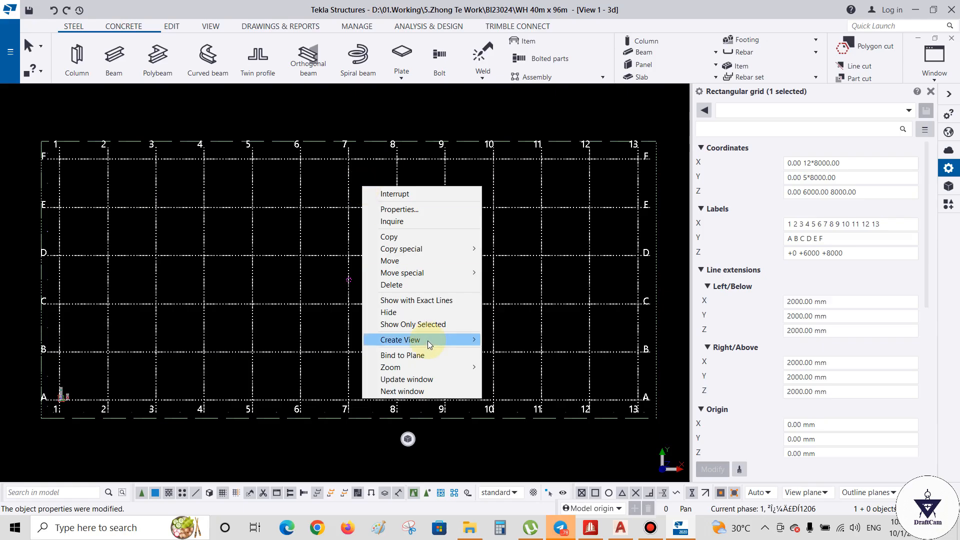
mouse_move(427, 342)
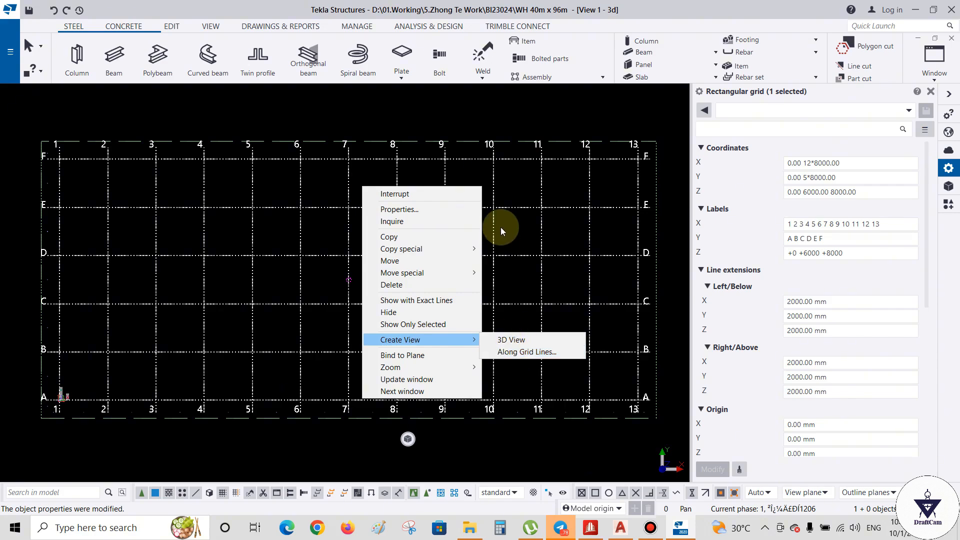
click(515, 221)
- Make the named view GRID 1 visible through the view list and switch it from 3D to plane view
click(276, 27)
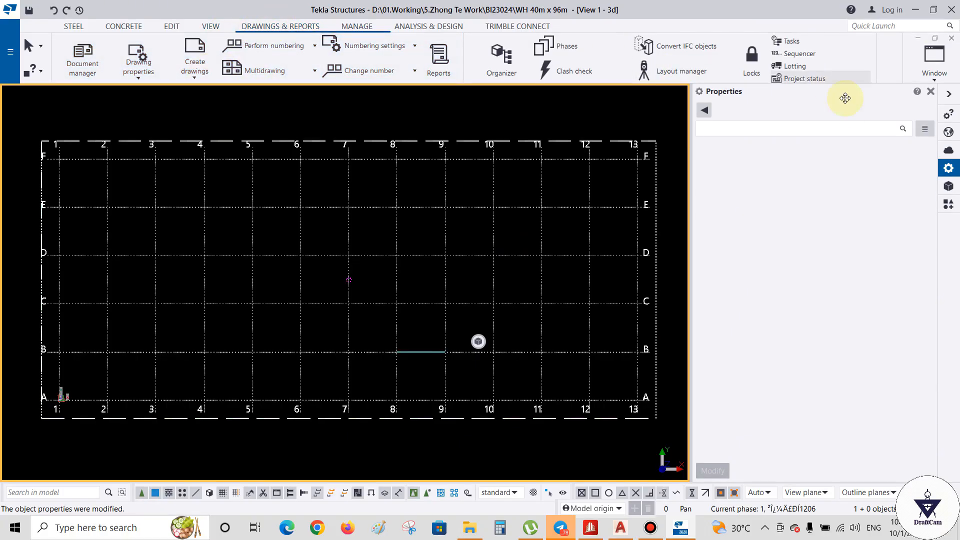
click(934, 77)
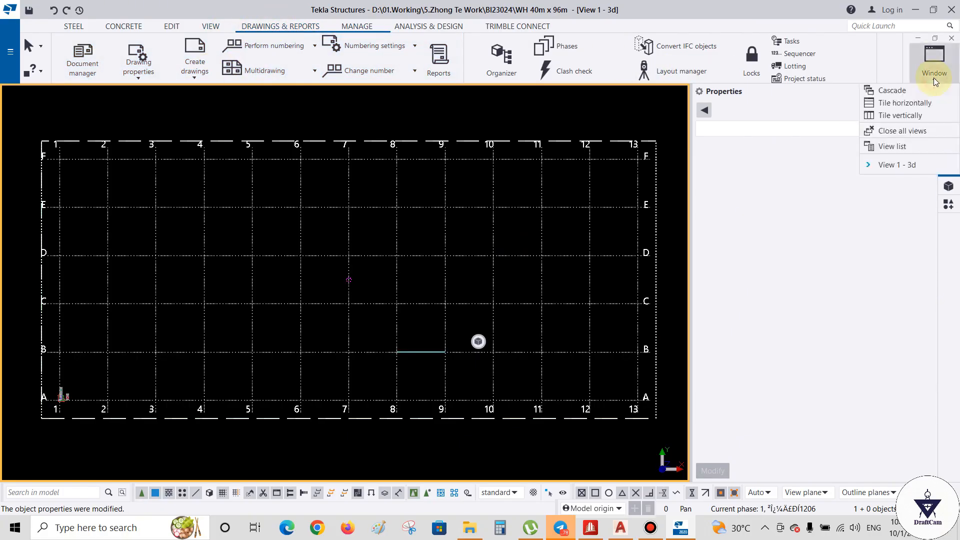
click(906, 145)
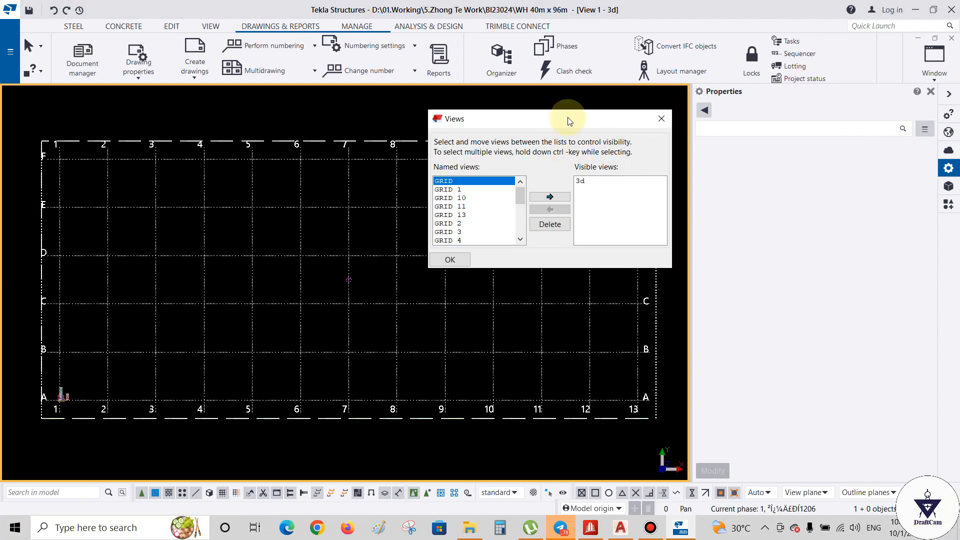
drag(568, 120, 411, 116)
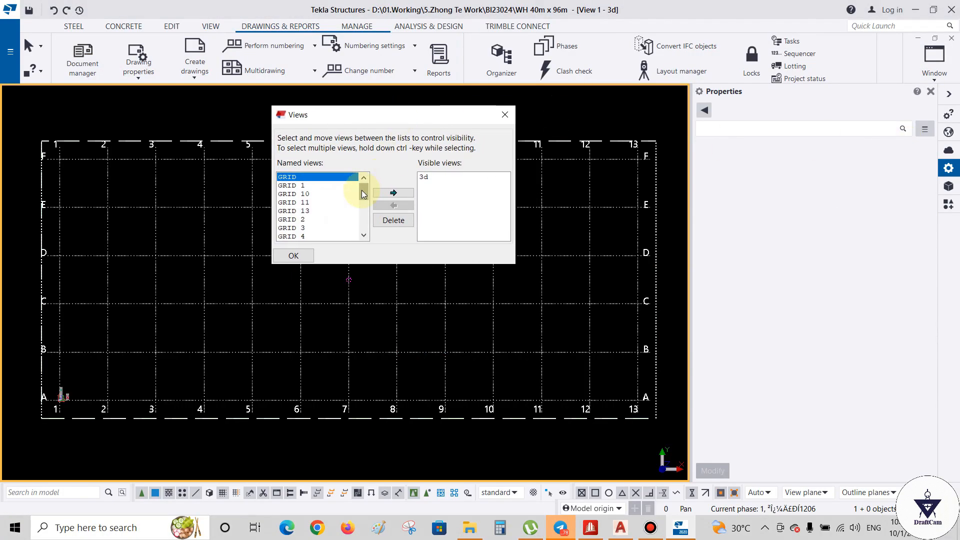
drag(364, 190, 363, 170)
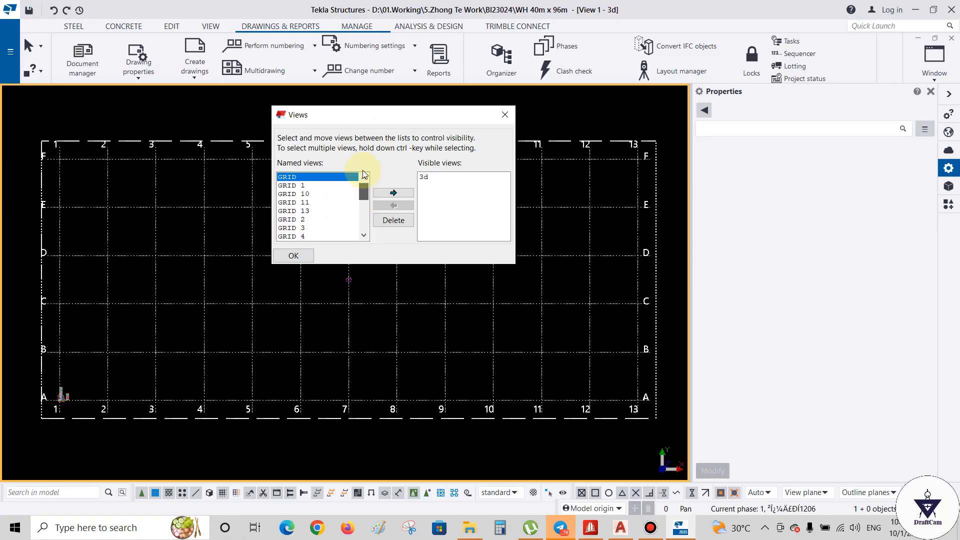
click(295, 185)
click(393, 195)
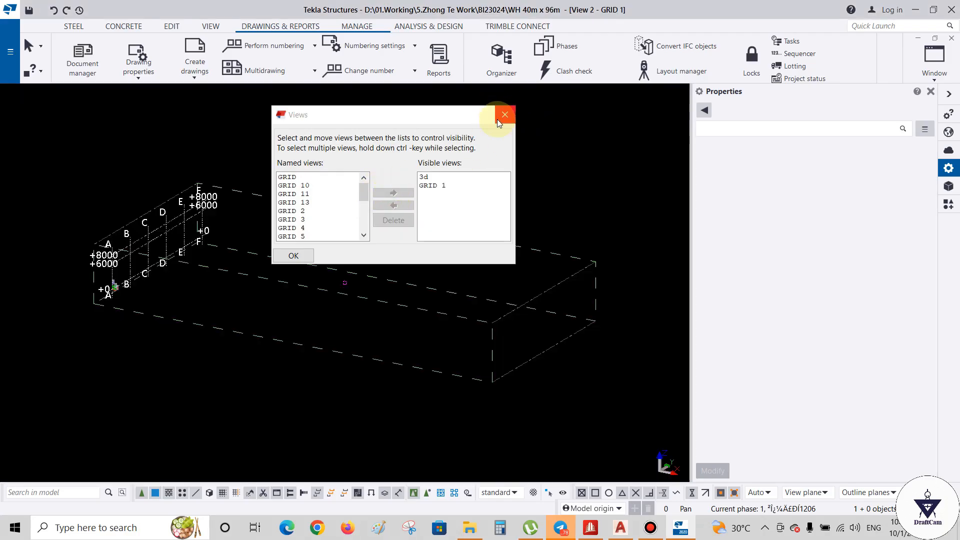
click(505, 115)
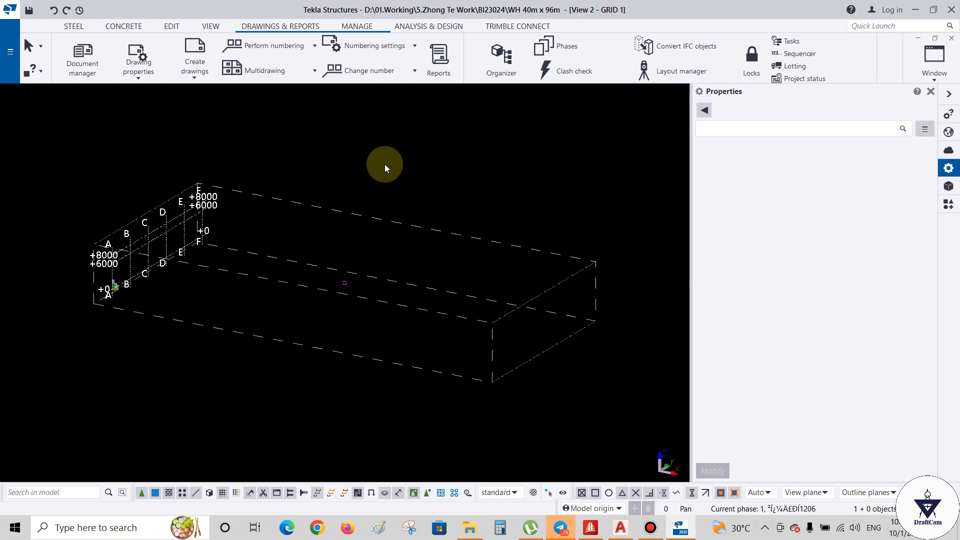
key(ctrl+p)
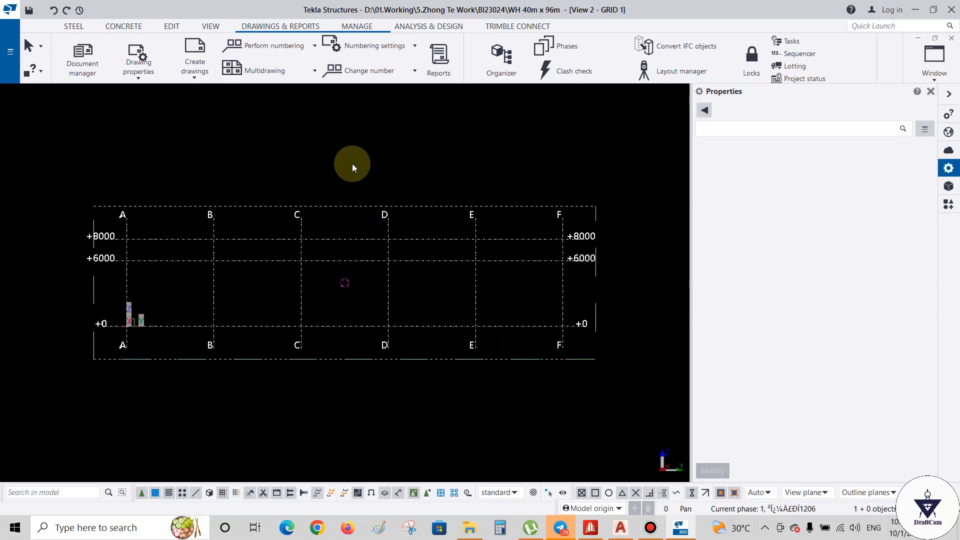
scroll(103, 269, up, 1)
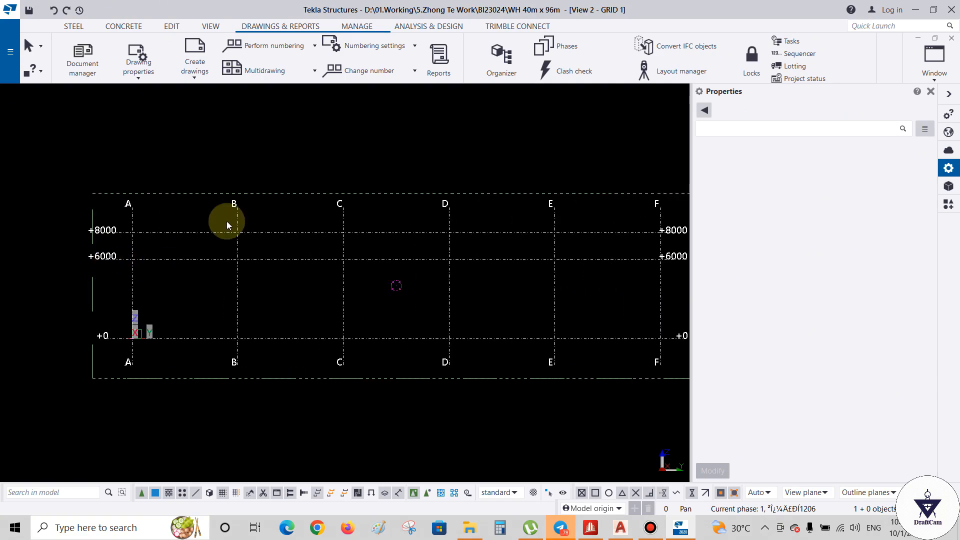
- Inspect the GRID 1 elevation in plane view and switch it to 3D
scroll(82, 332, down, 2)
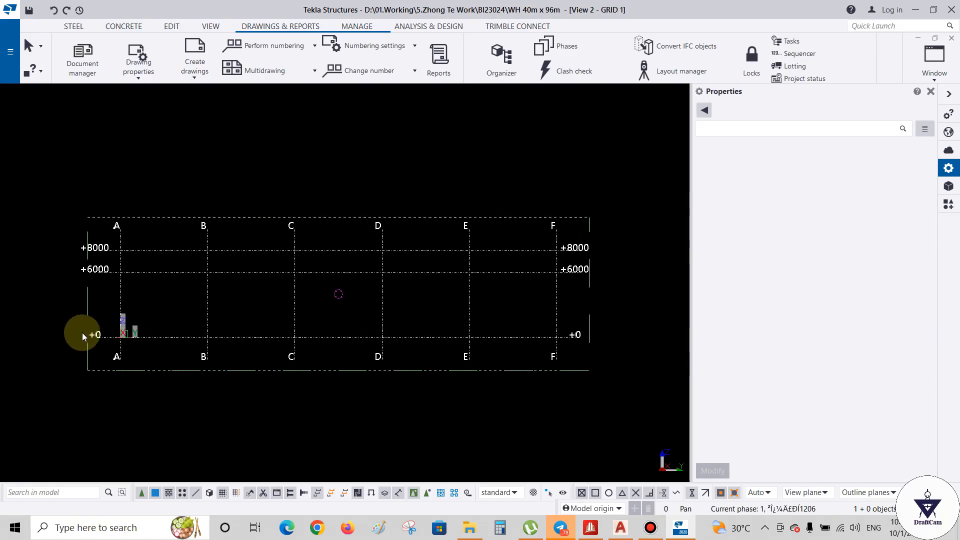
mouse_move(179, 317)
middle_down()
mouse_move(128, 335)
mouse_move(182, 312)
middle_up()
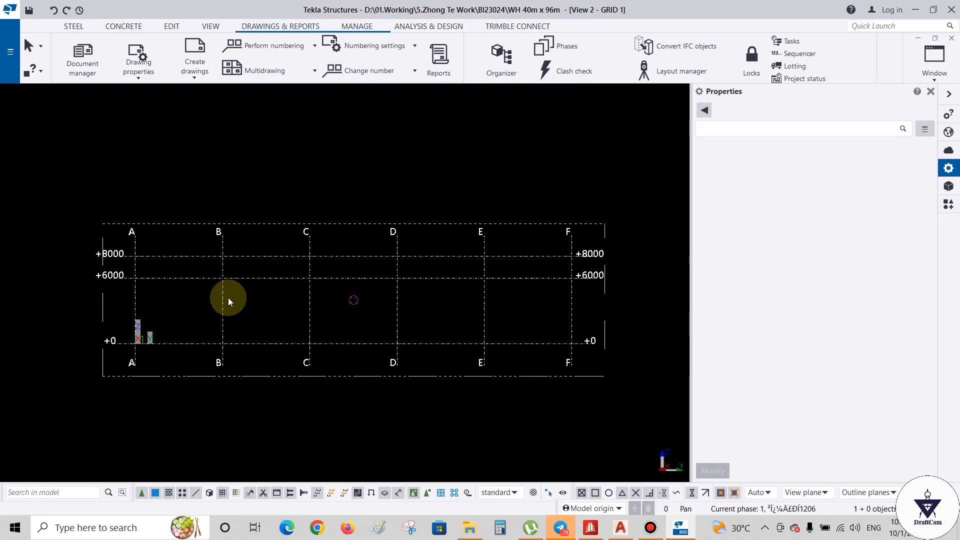
right_click(406, 153)
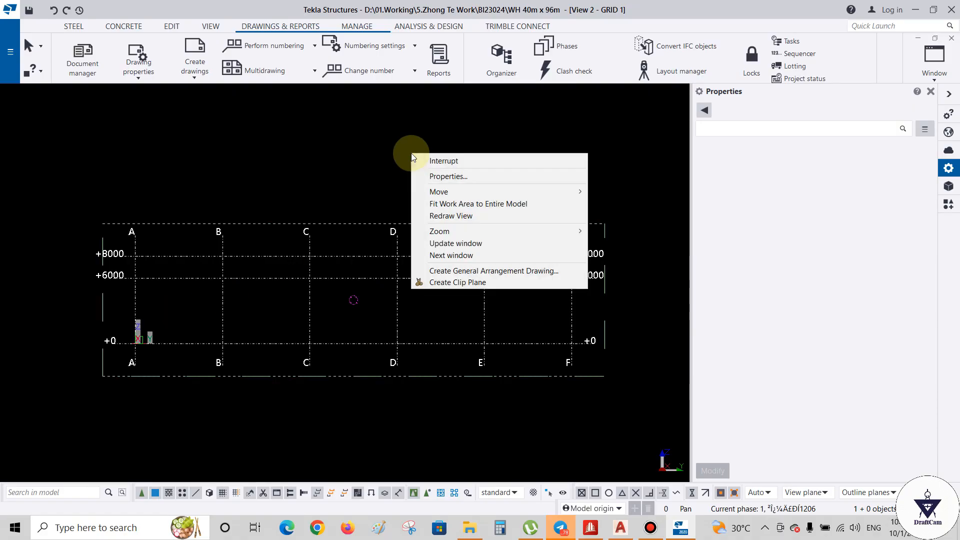
click(343, 165)
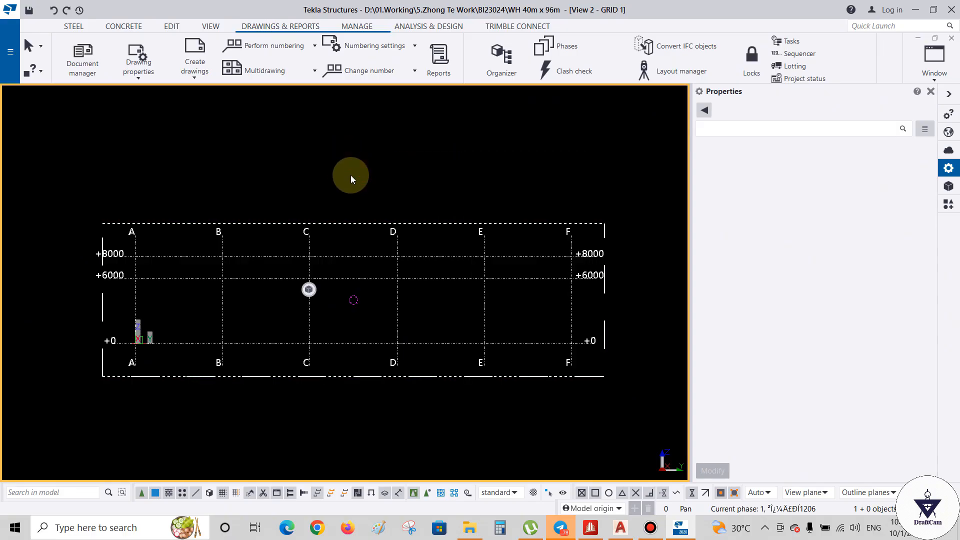
key(ctrl+p)
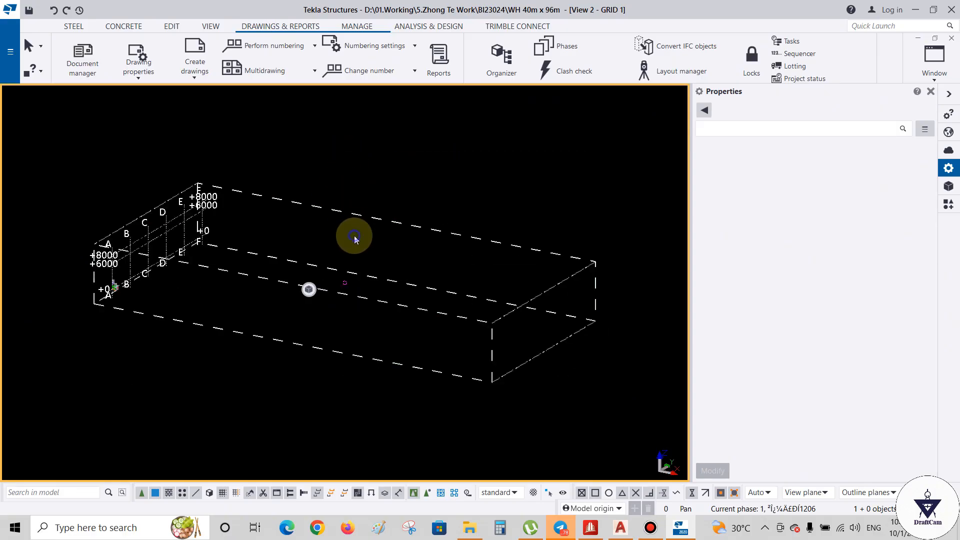
right_click(354, 235)
click(455, 154)
- Make View 1 - 3d the active window and switch it from plane to 3D view
click(939, 83)
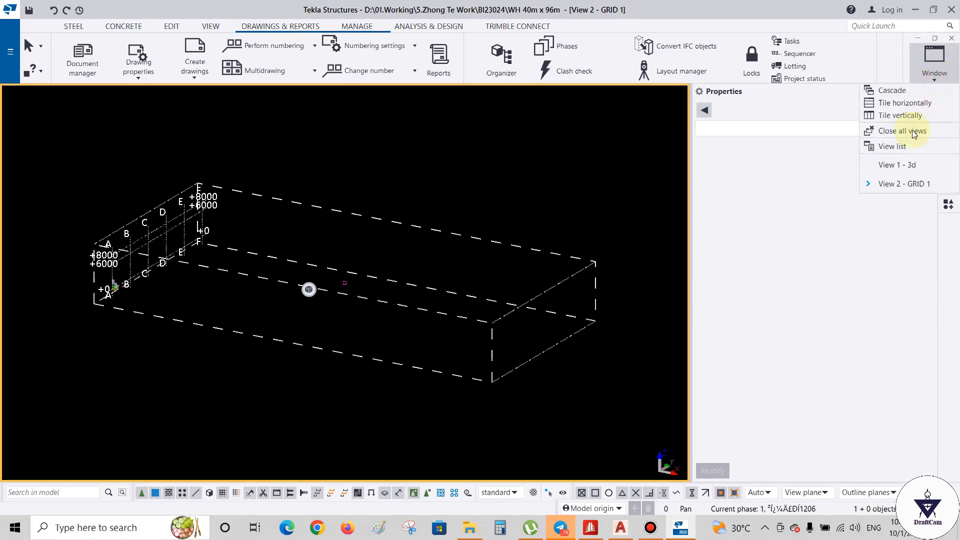
click(900, 163)
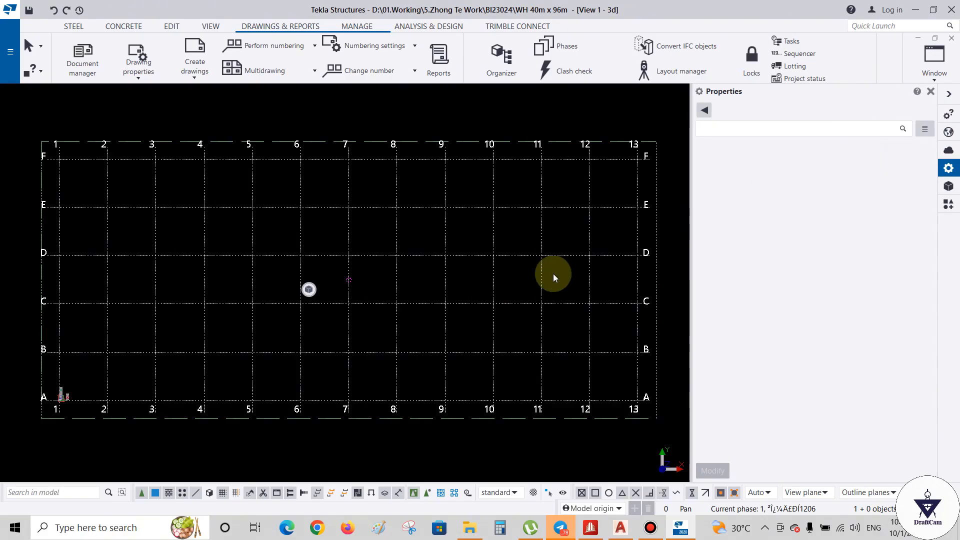
key(ctrl+p)
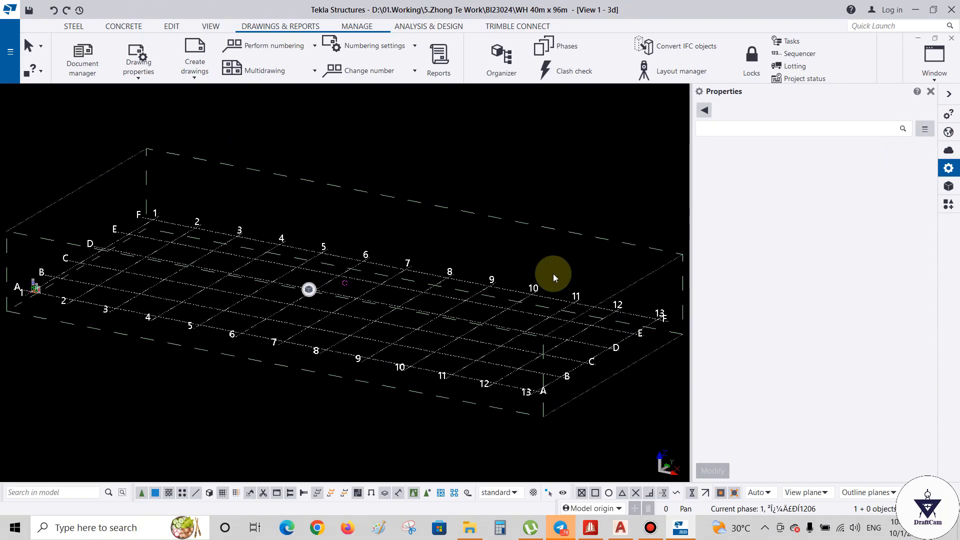
- Select the rectangular grid and review its X, Y and Z coordinates and labels in the properties
click(368, 323)
click(853, 177)
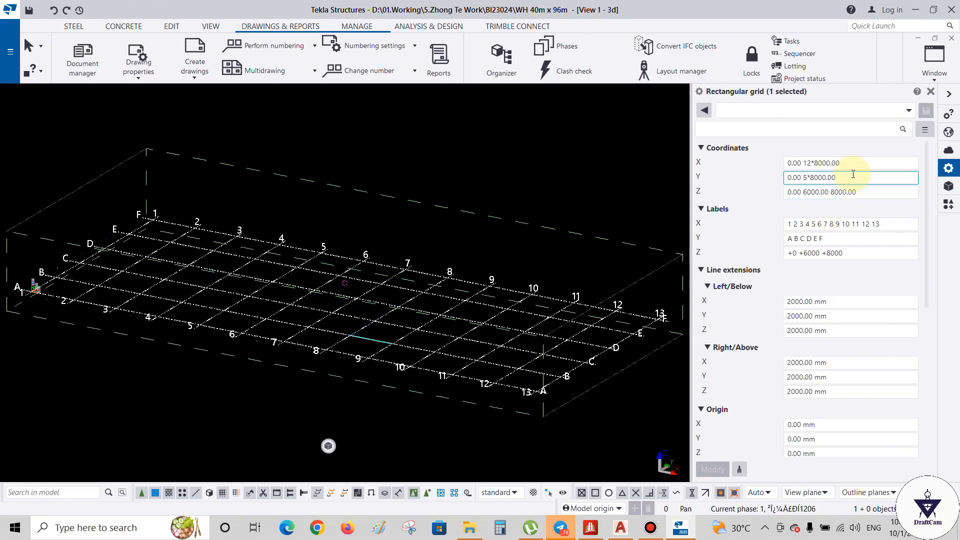
click(852, 162)
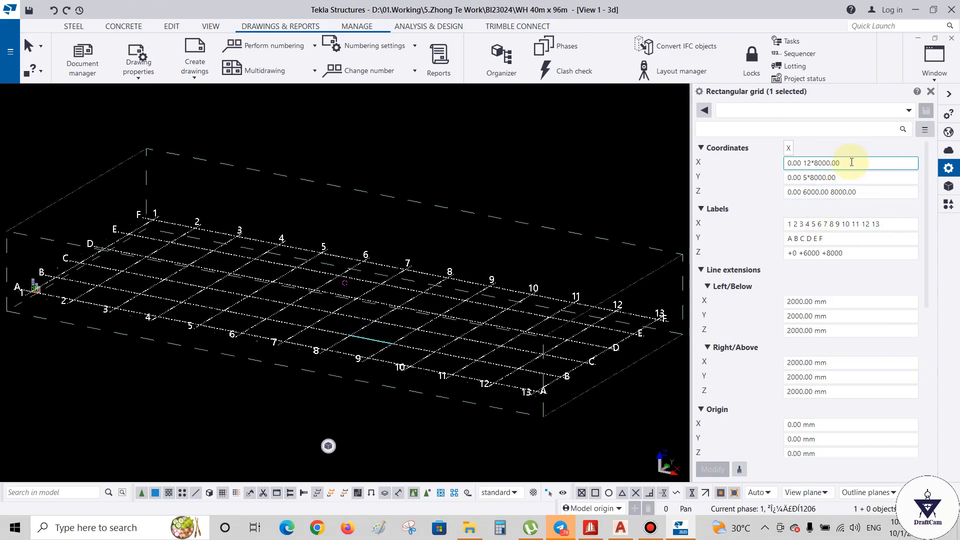
click(877, 178)
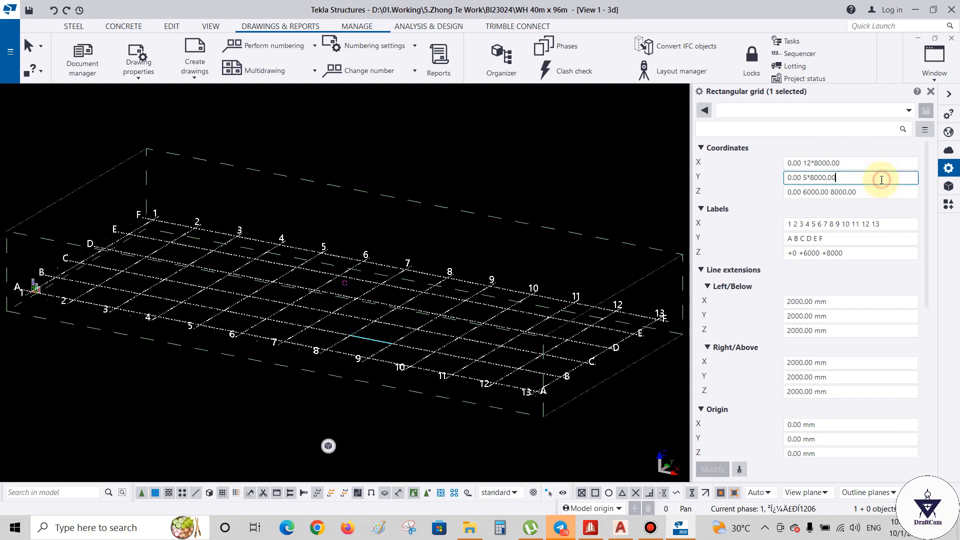
click(898, 224)
click(898, 239)
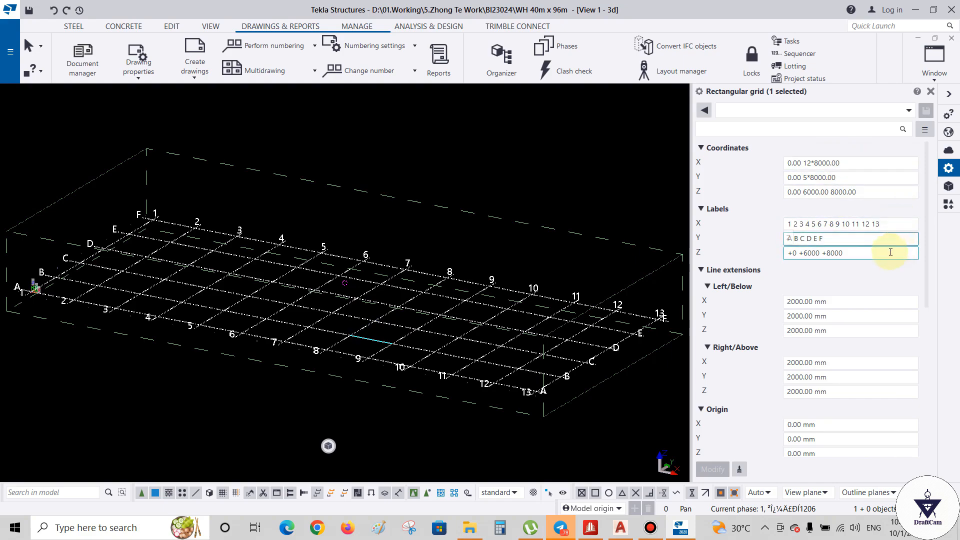
click(891, 252)
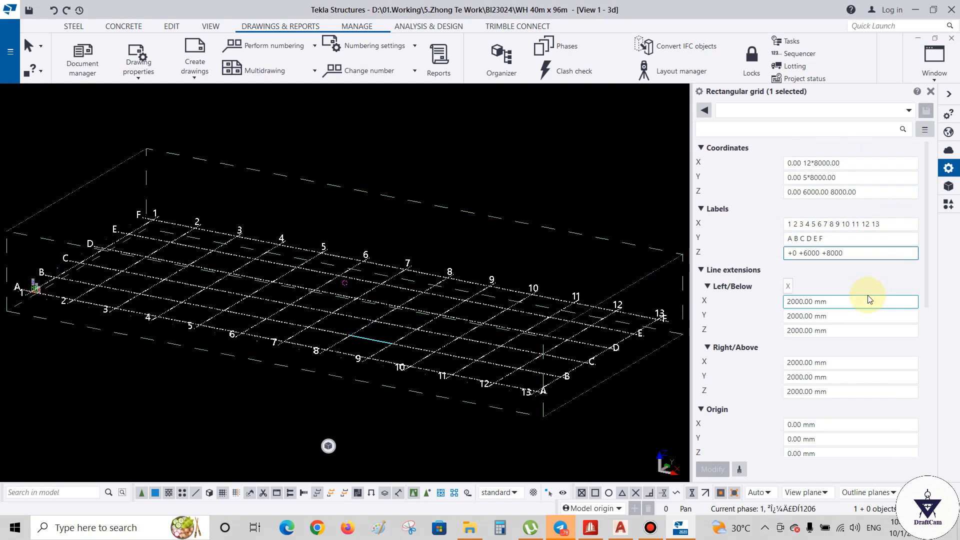
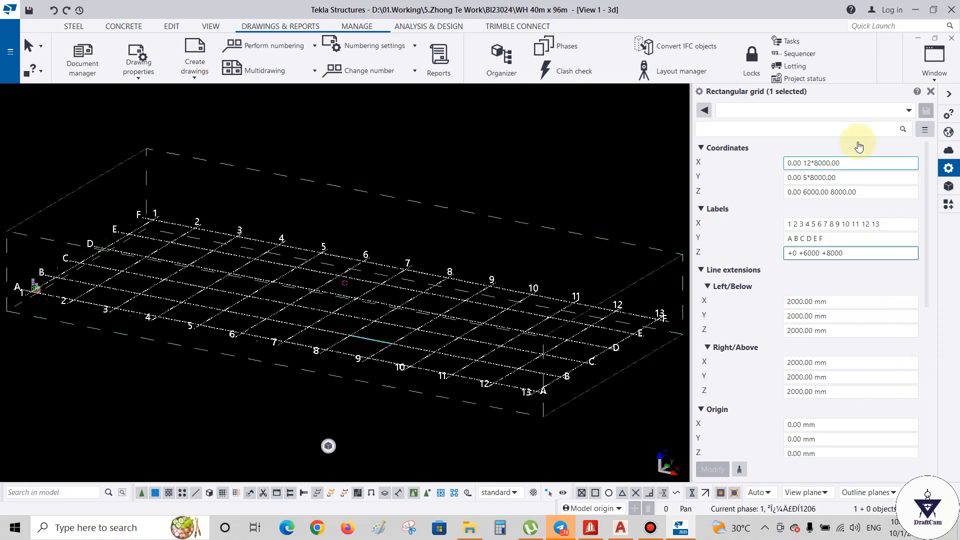
click(847, 177)
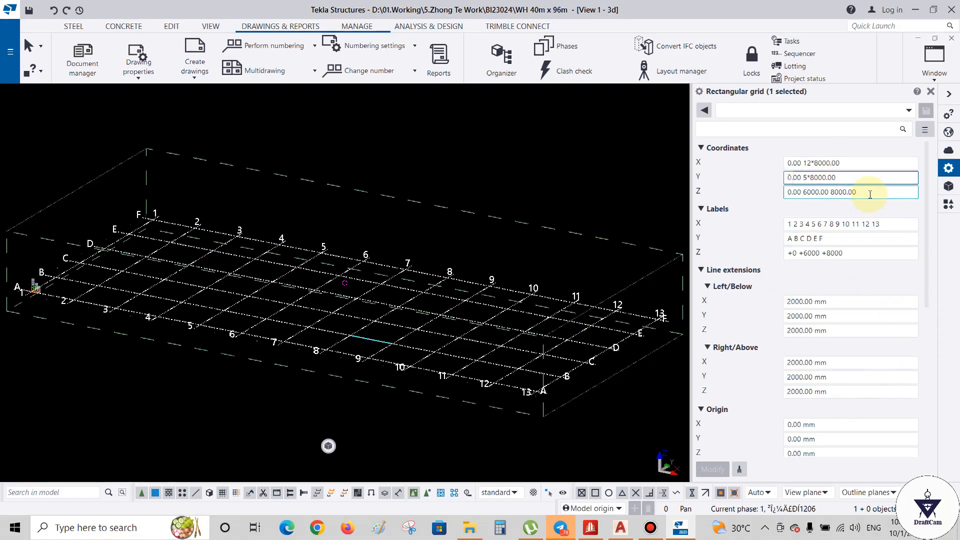
click(871, 195)
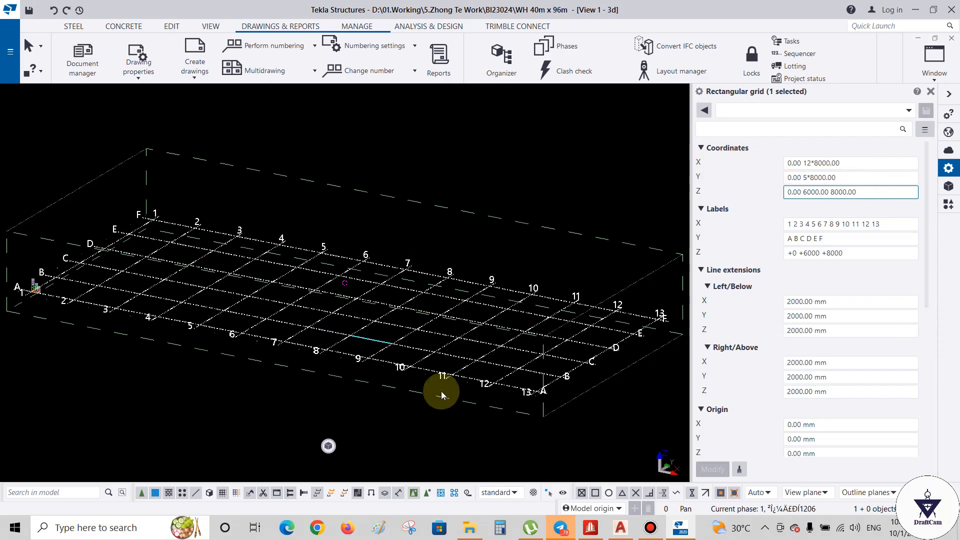
- Deselect the grid and switch the 3d view back to plane view with the whole grid in sight
click(499, 251)
key(ctrl+p)
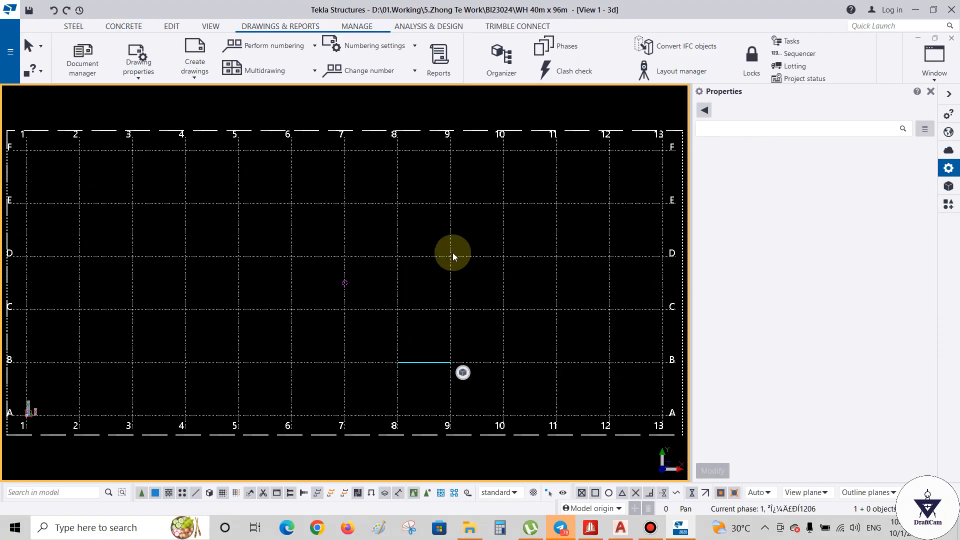
scroll(388, 263, down, 3)
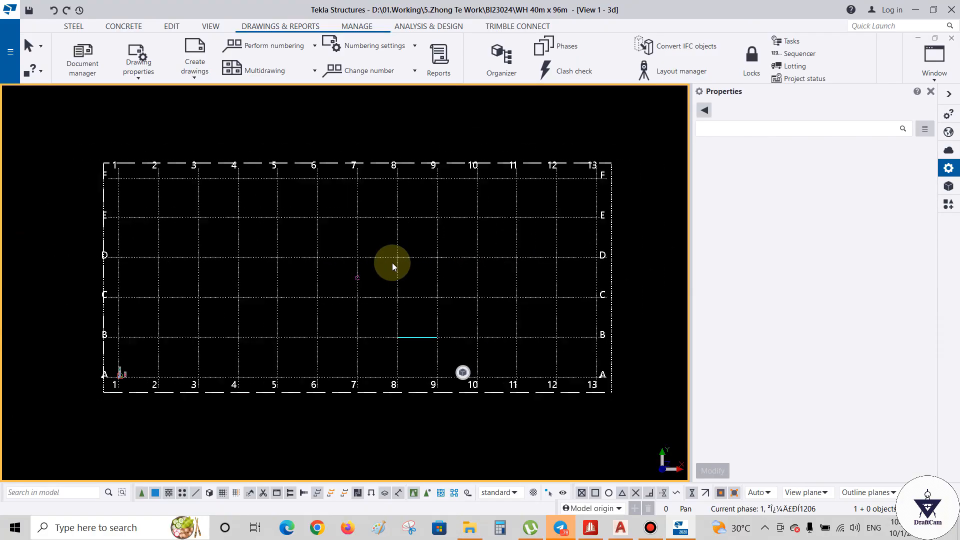
- Select the rectangular grid in plane view and examine its coordinates, labels, line extensions and origin settings
click(508, 223)
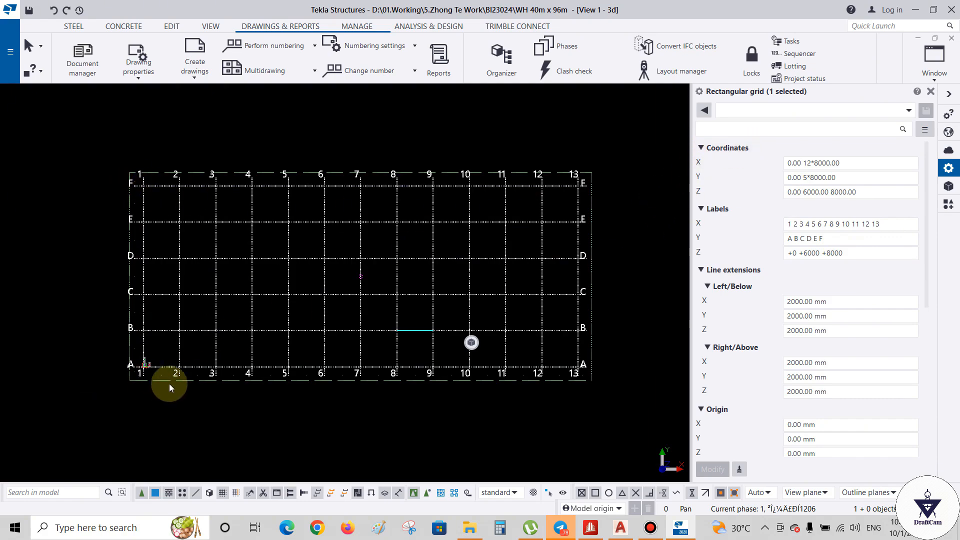
click(815, 163)
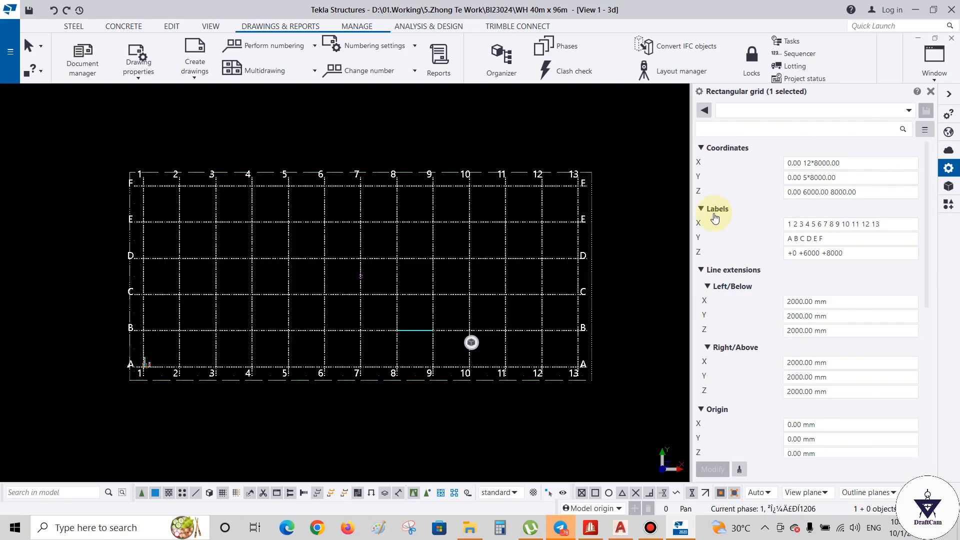
click(842, 225)
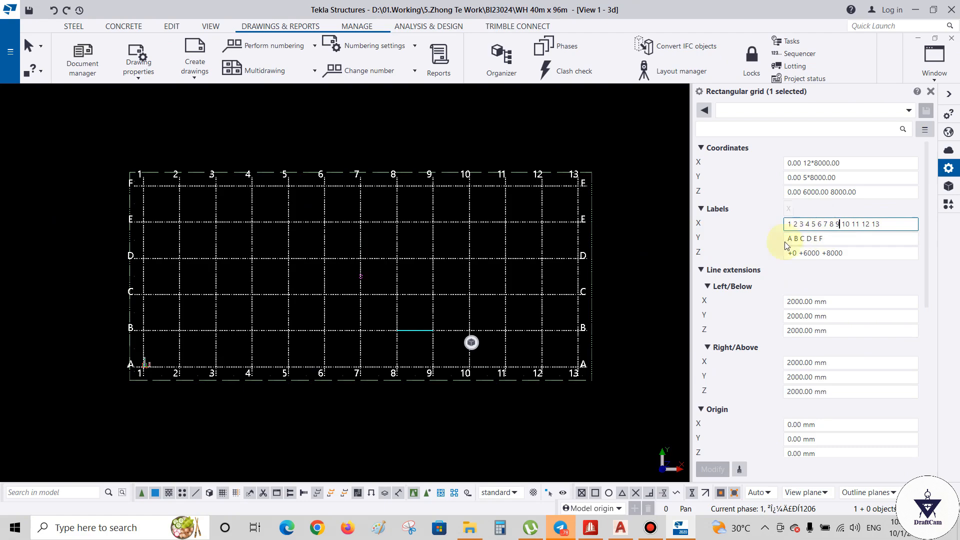
click(806, 253)
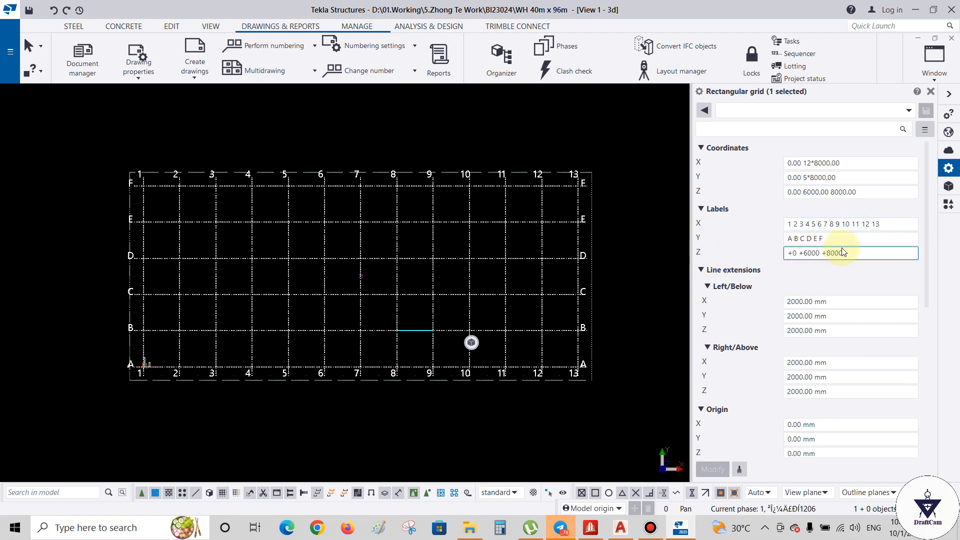
scroll(842, 347, down, 5)
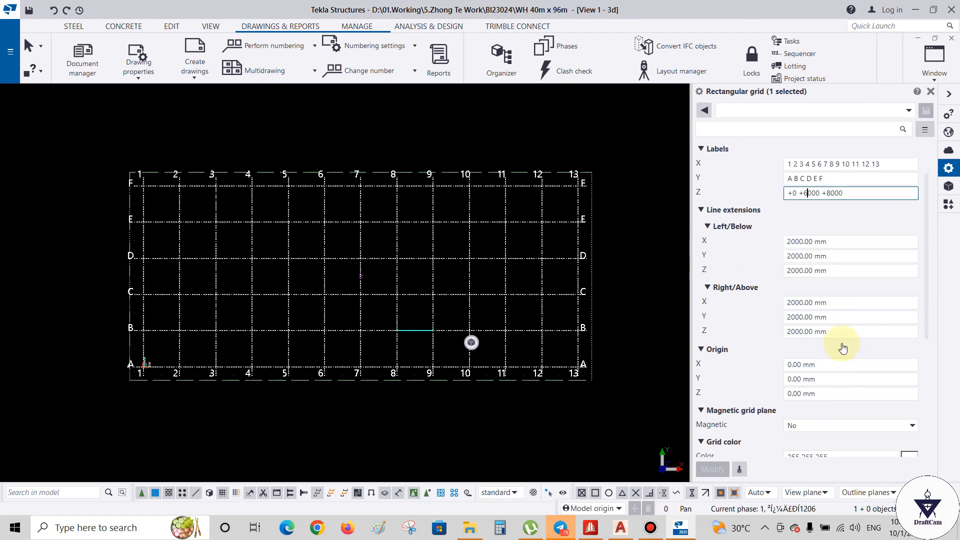
scroll(840, 341, down, 1)
scroll(840, 347, up, 6)
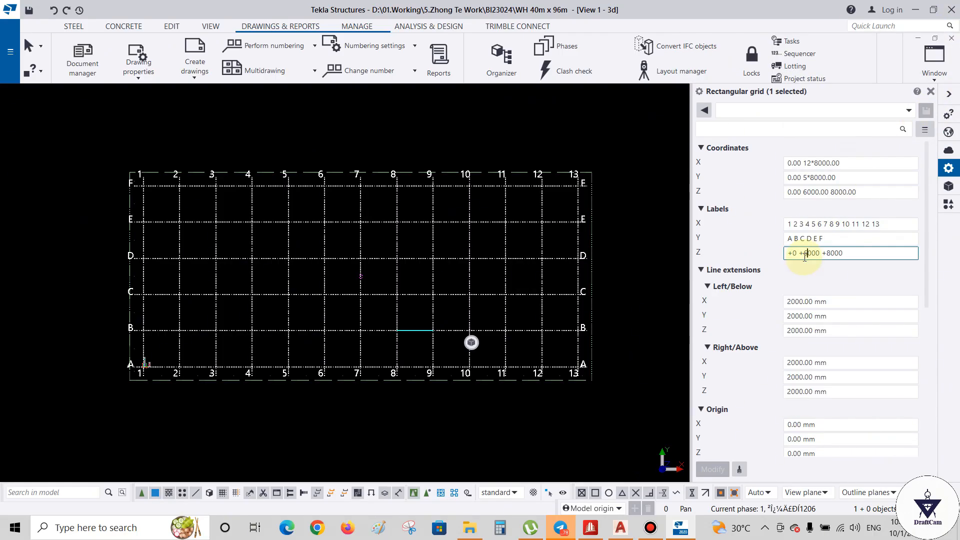
click(846, 163)
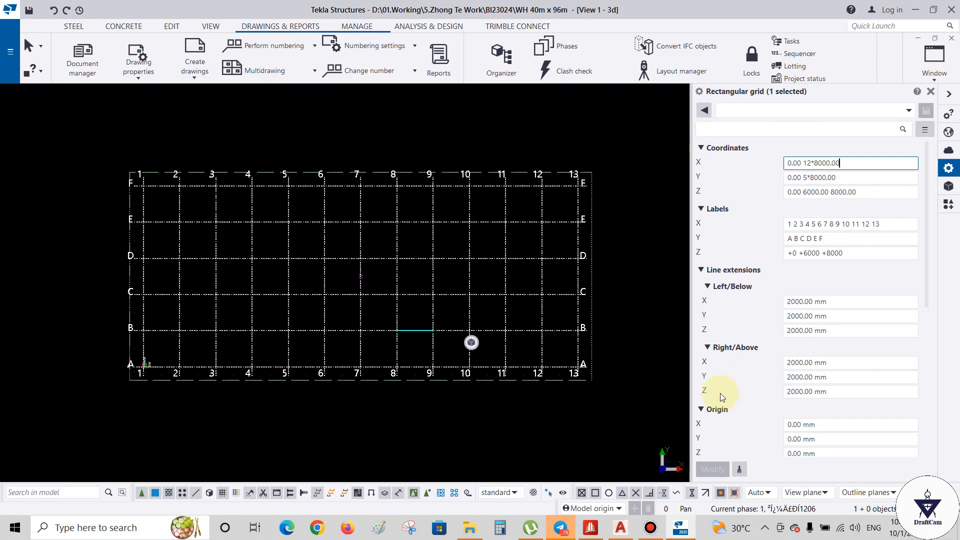
- Switch to AutoCAD, examine the column layout plan's axis labels and bay spacings along both directions, and return to Tekla Structures
click(620, 527)
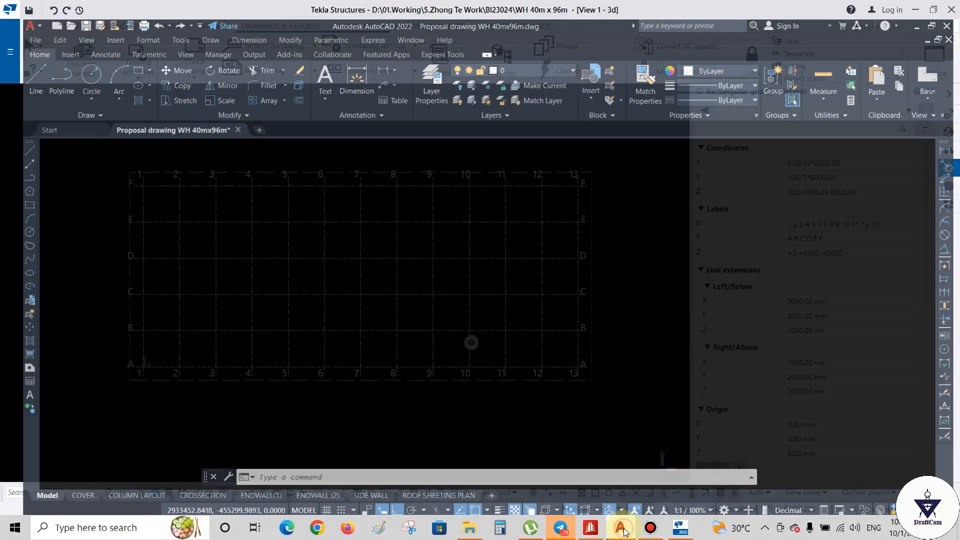
scroll(190, 358, up, 5)
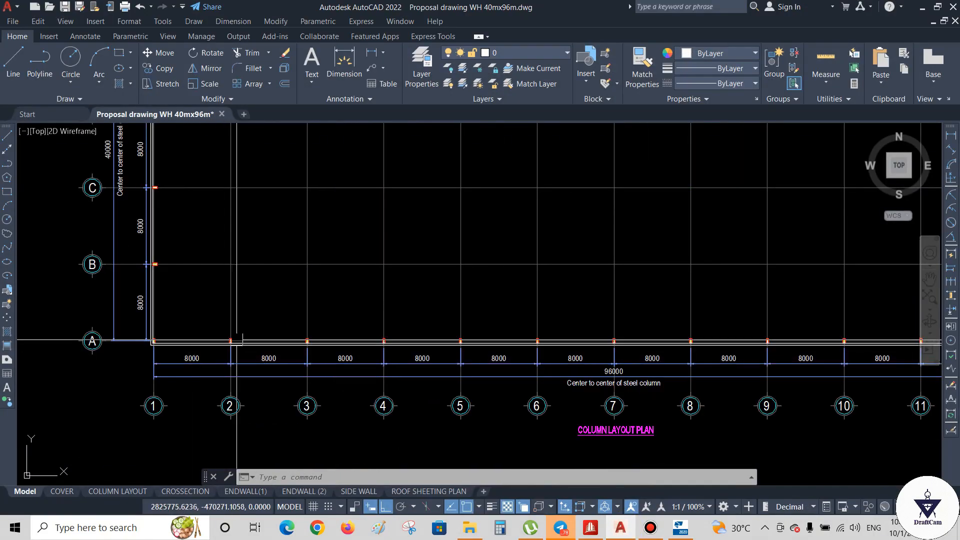
middle_drag(499, 294, 350, 285)
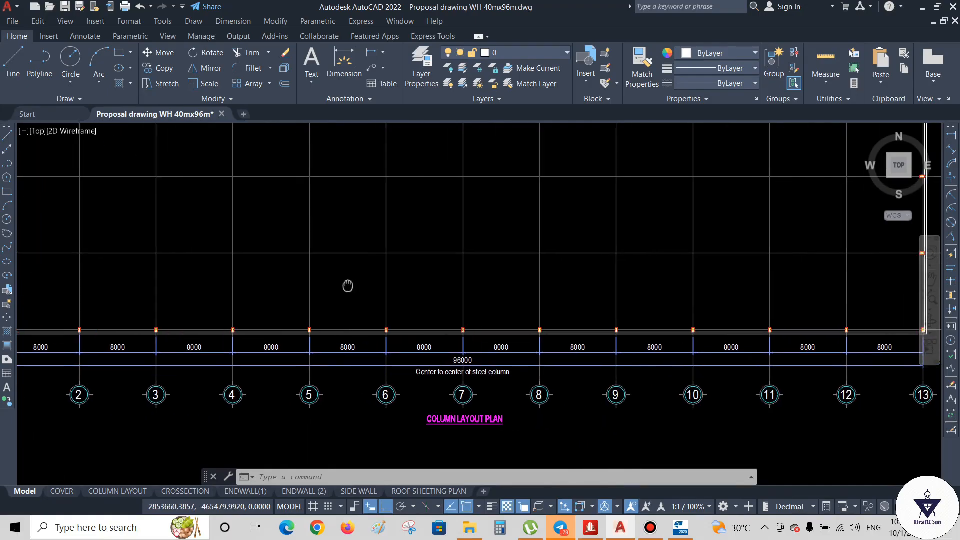
middle_drag(635, 291, 465, 285)
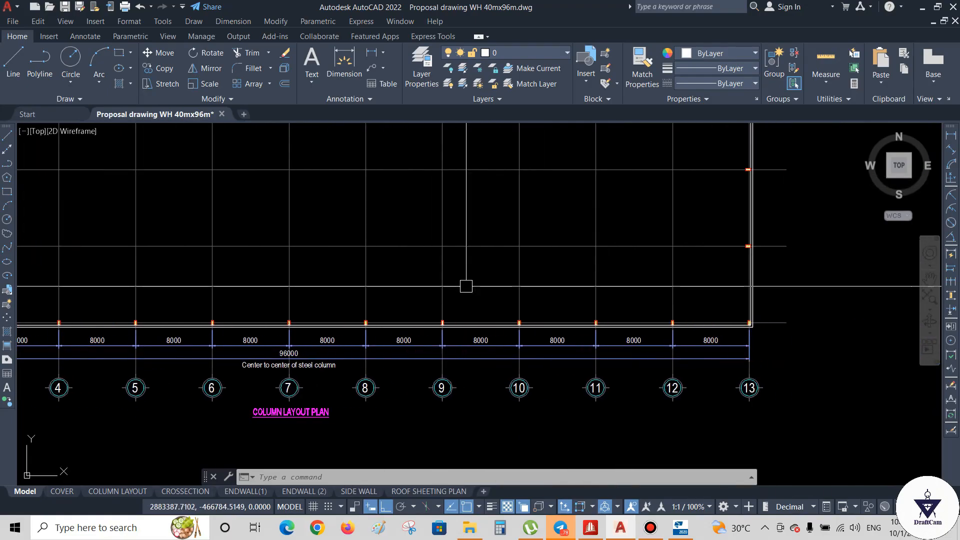
scroll(566, 268, down, 4)
scroll(439, 280, up, 2)
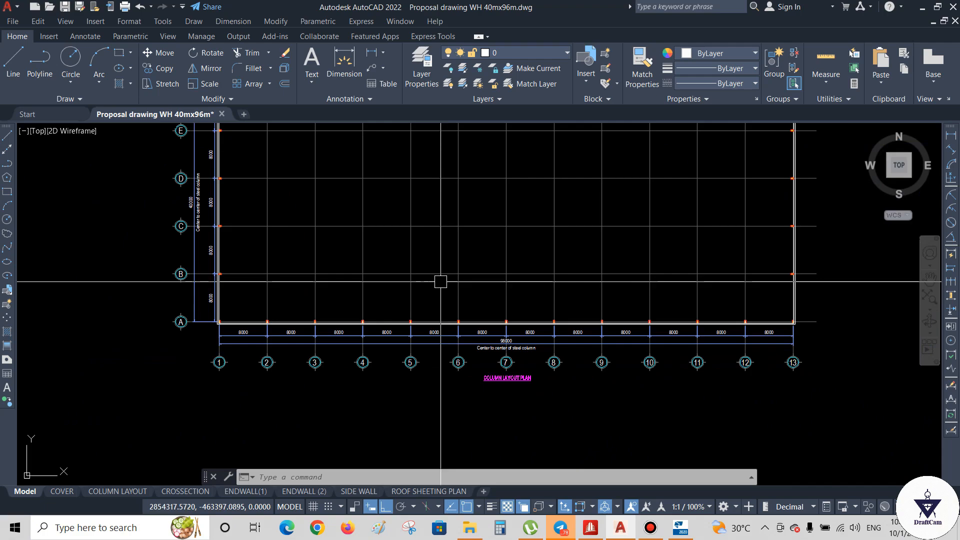
middle_drag(280, 343, 234, 379)
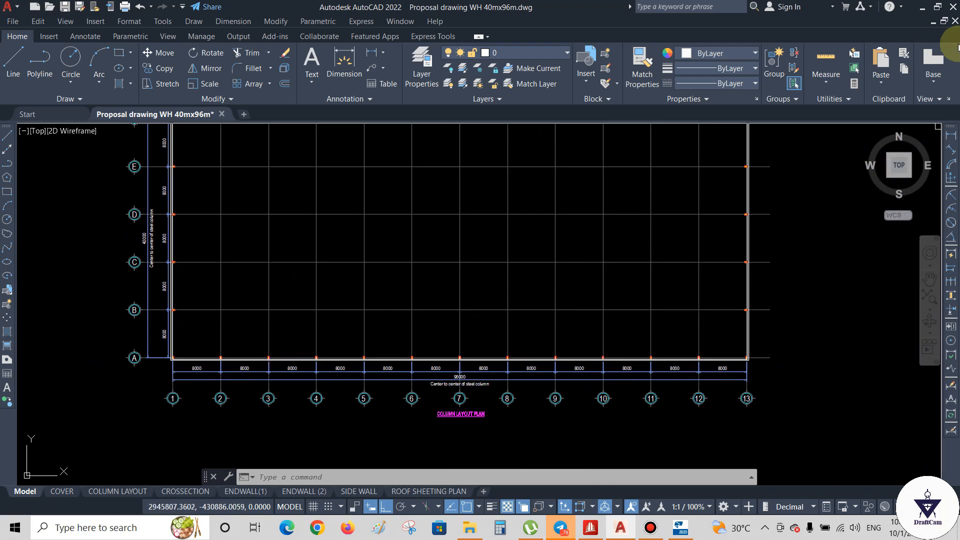
click(922, 10)
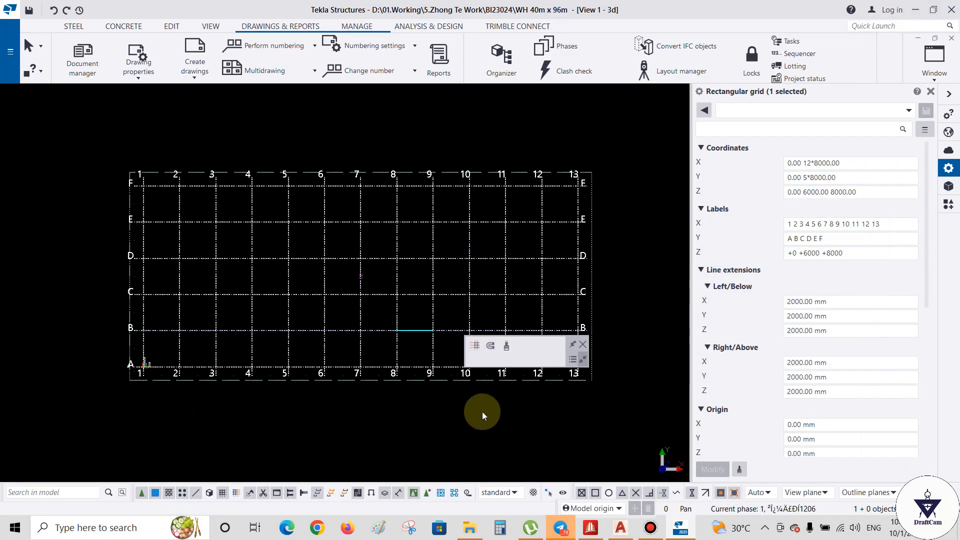
- Reselect the rectangular grid in plane view and recheck its X, Y and Z coordinates against its labels
click(443, 425)
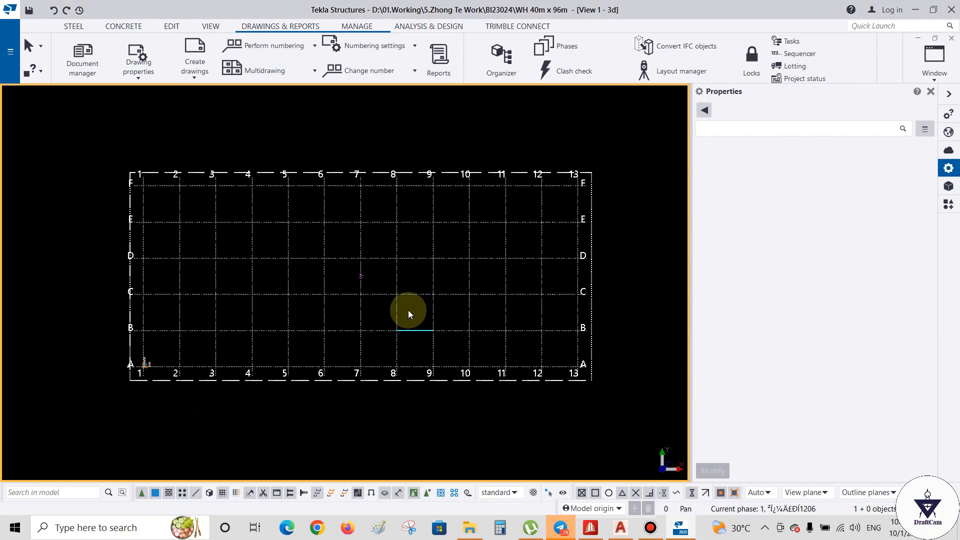
click(398, 301)
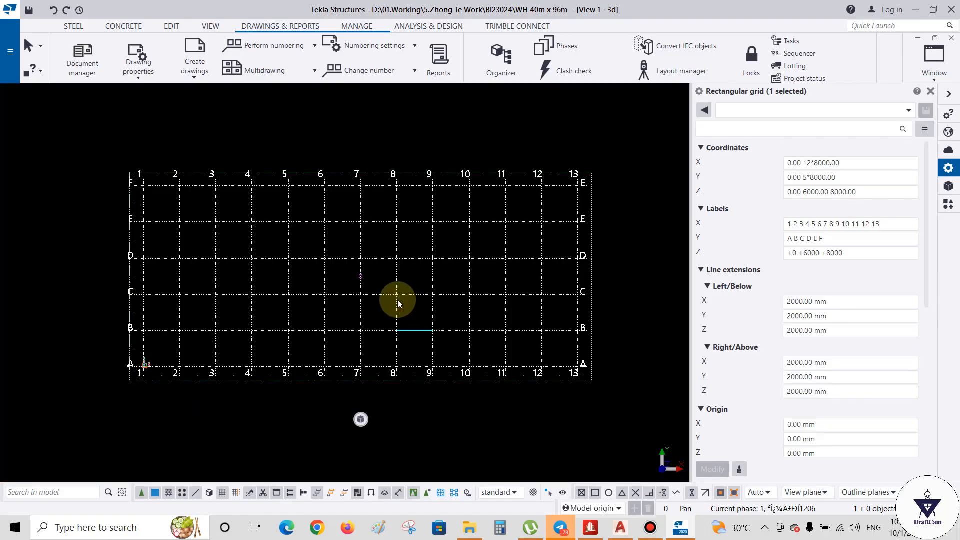
click(828, 178)
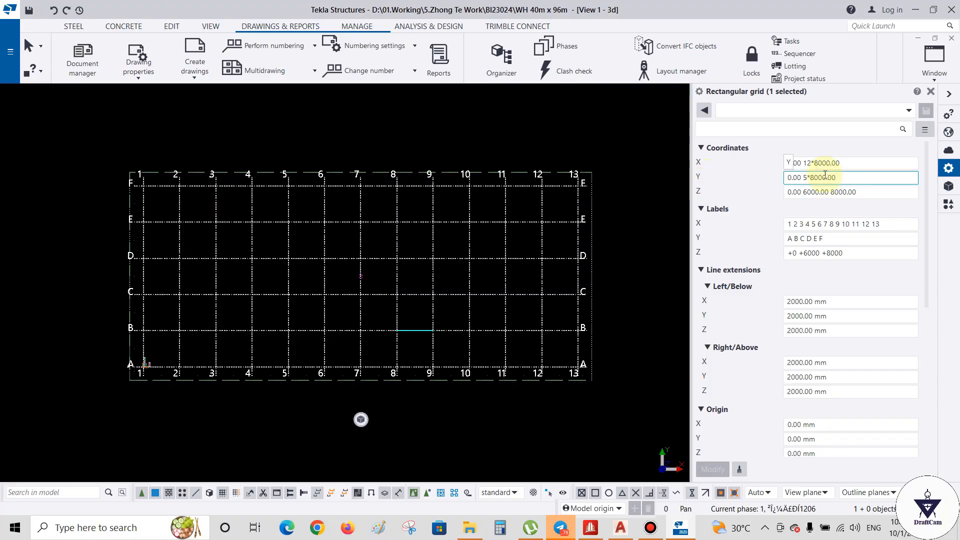
click(814, 193)
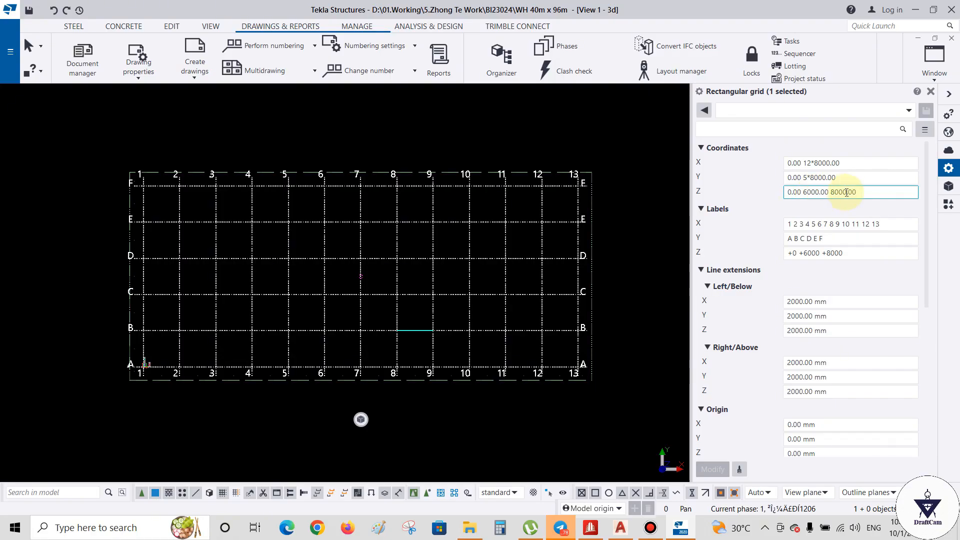
click(837, 238)
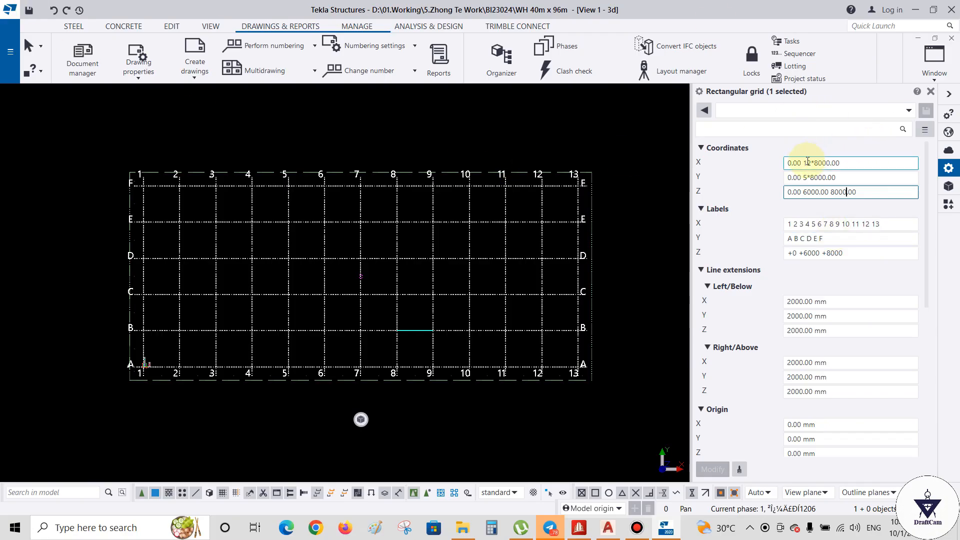
click(836, 164)
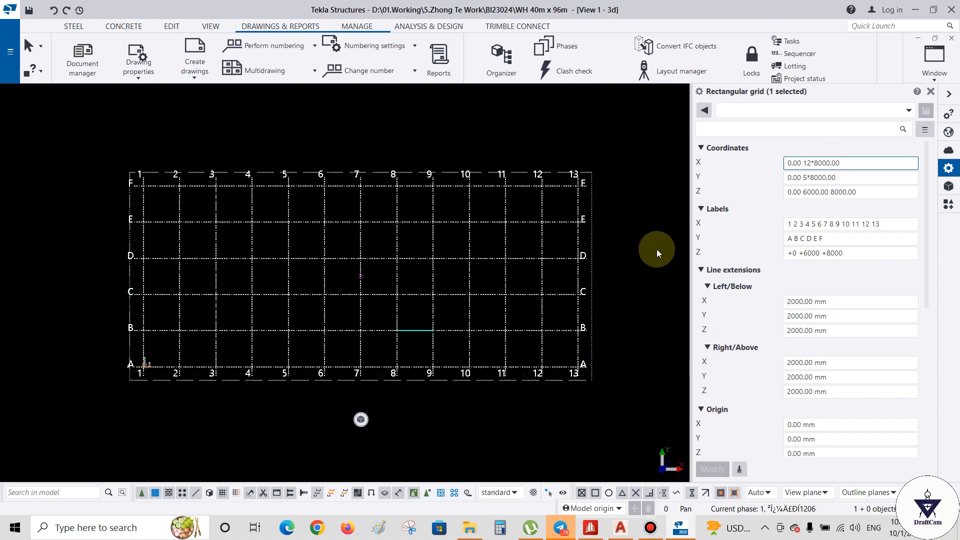
- Deselect the grid, switch the view back to 3D and start the steel Column command with its properties shown
click(641, 245)
key(ctrl+p)
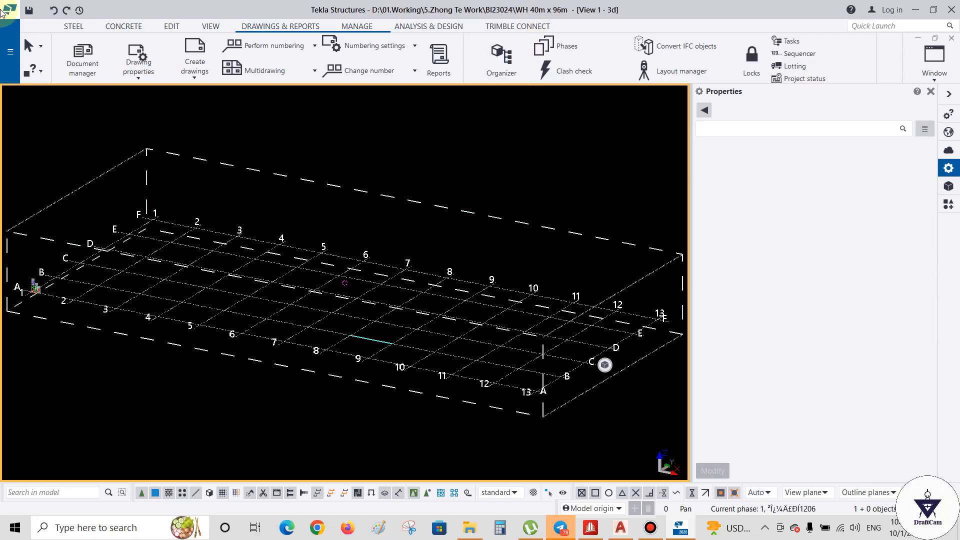
click(74, 27)
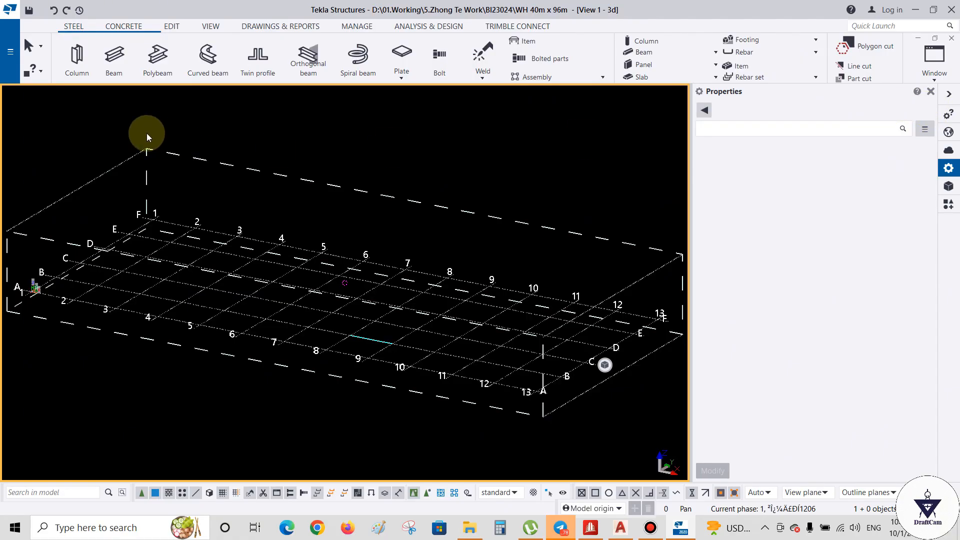
click(83, 58)
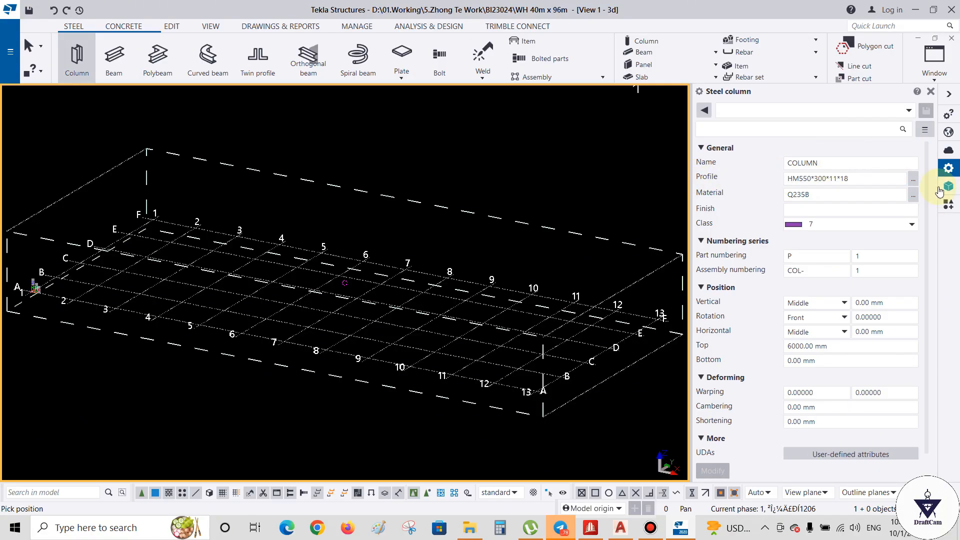
- Open the column's profile catalog, collapse the HM group and expand the 0-500 size range of the H profiles
click(912, 181)
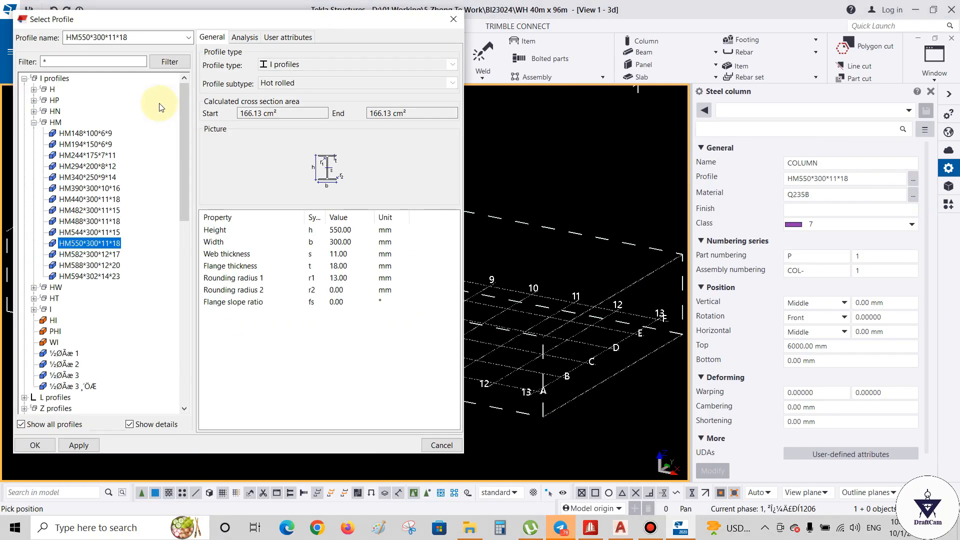
click(34, 123)
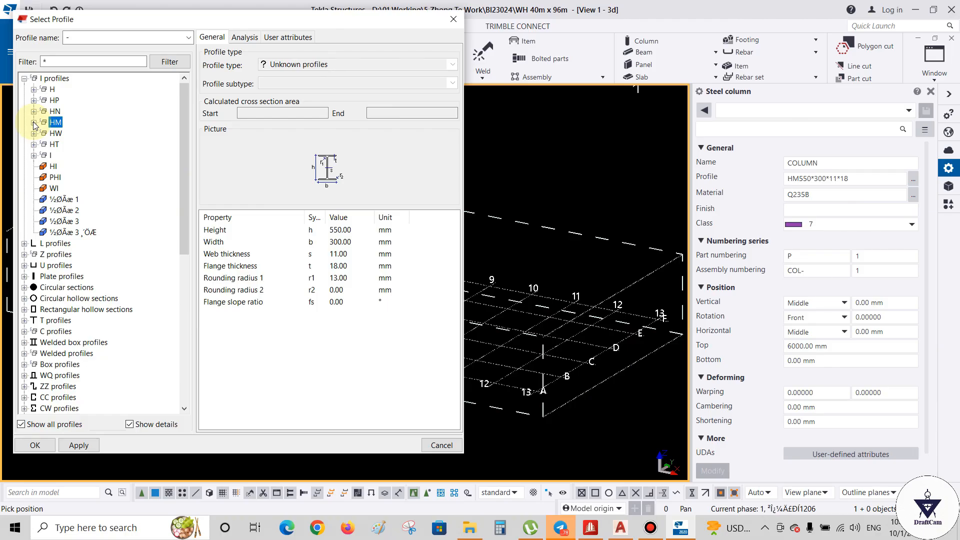
click(52, 91)
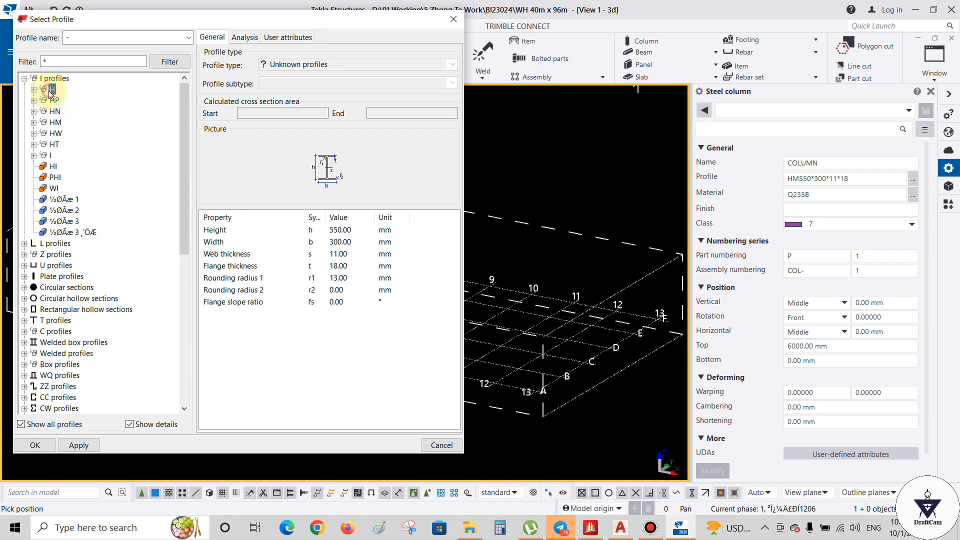
double_click(52, 90)
click(70, 100)
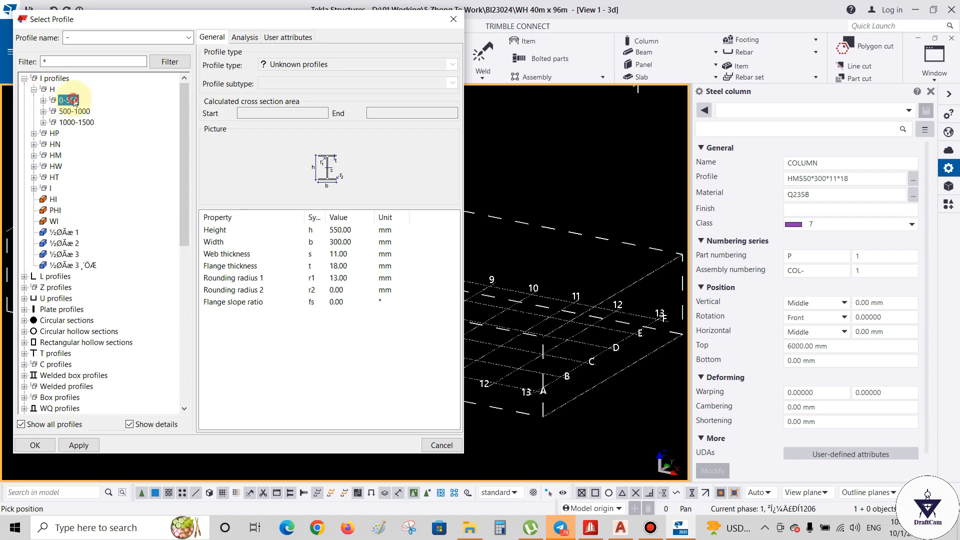
click(44, 100)
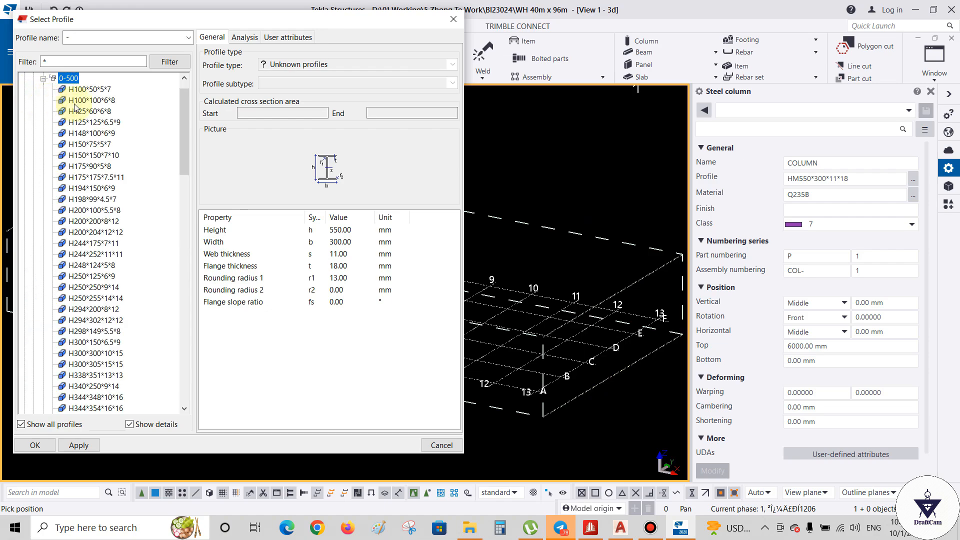
- Examine the dimensions of small H profiles such as H125*60*6*8 and H148*100*6*9, and collapse the H group
click(75, 102)
click(81, 111)
click(90, 134)
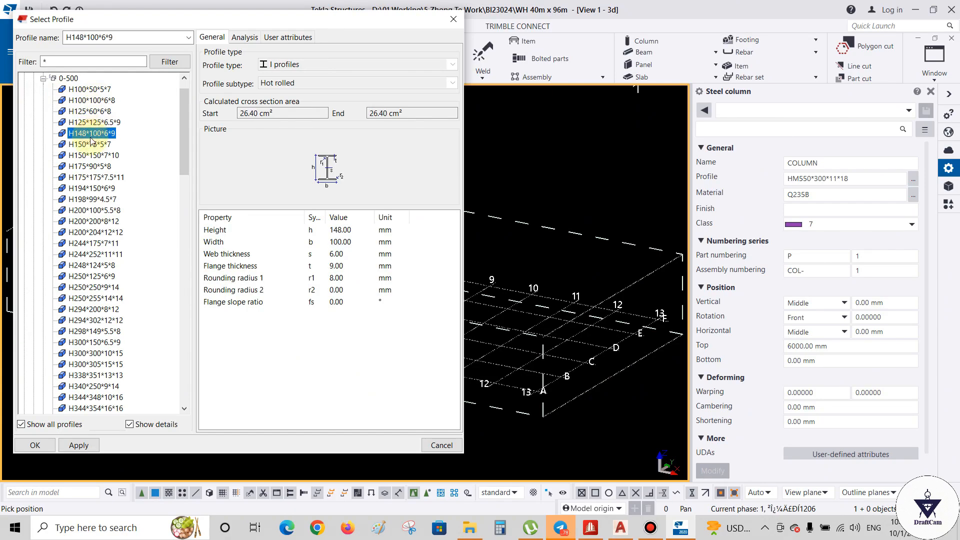
click(91, 102)
click(89, 113)
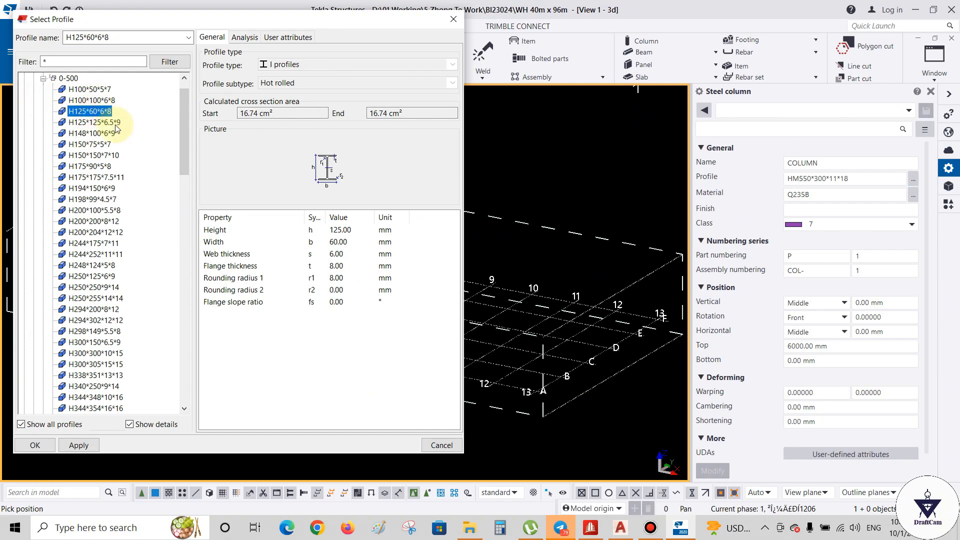
click(116, 125)
click(98, 134)
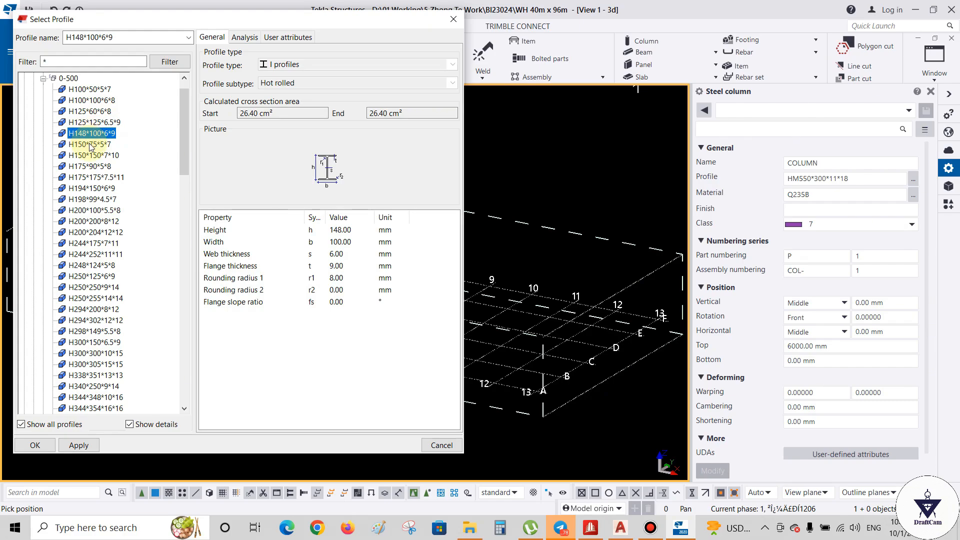
click(43, 78)
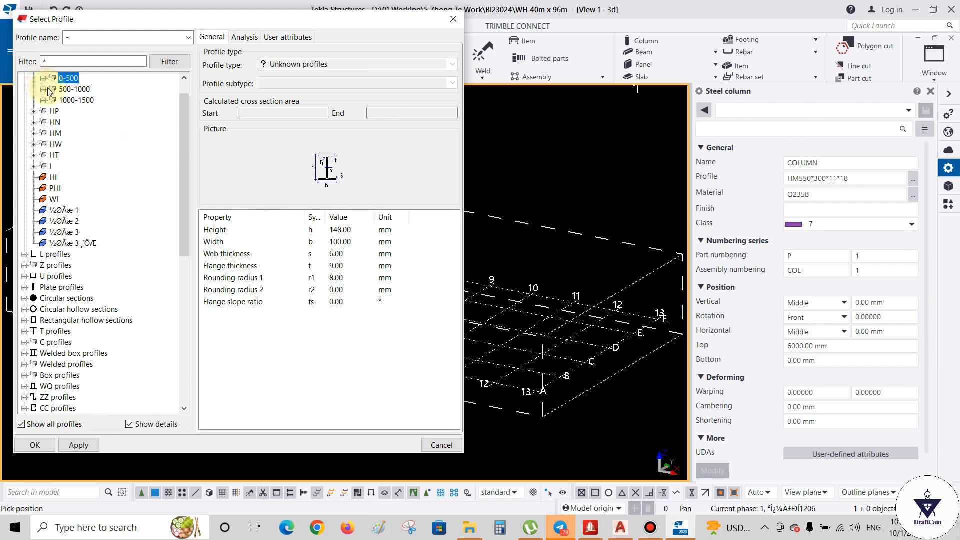
scroll(50, 100, up, 1)
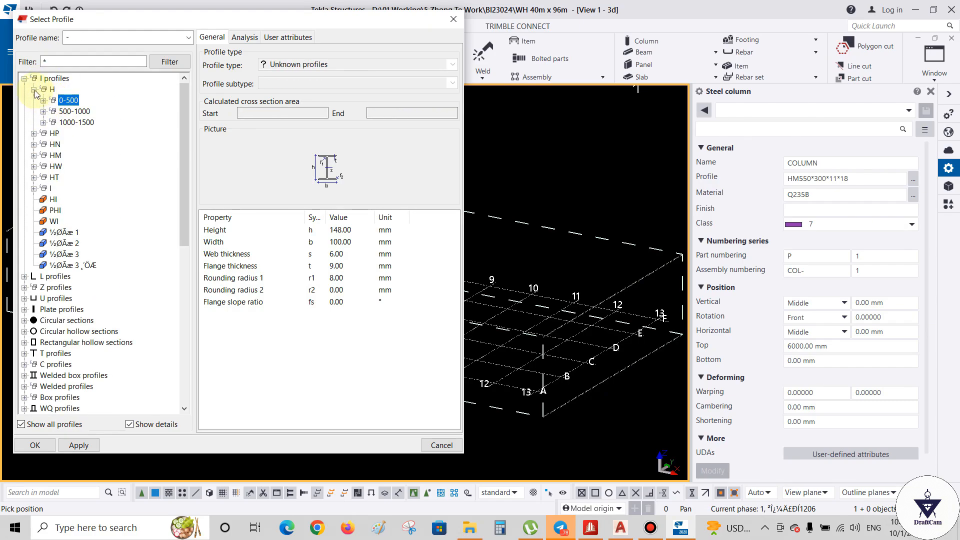
click(33, 89)
- Review the main profile categories in the catalog with the I profiles group collapsed, repositioning the dialog to uncover the column properties
drag(149, 18, 274, 35)
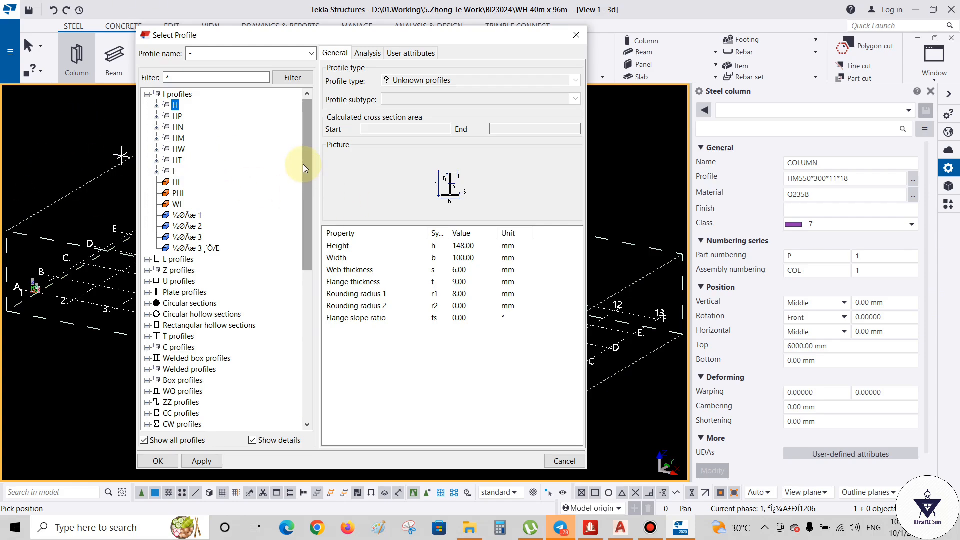
drag(303, 159, 278, 75)
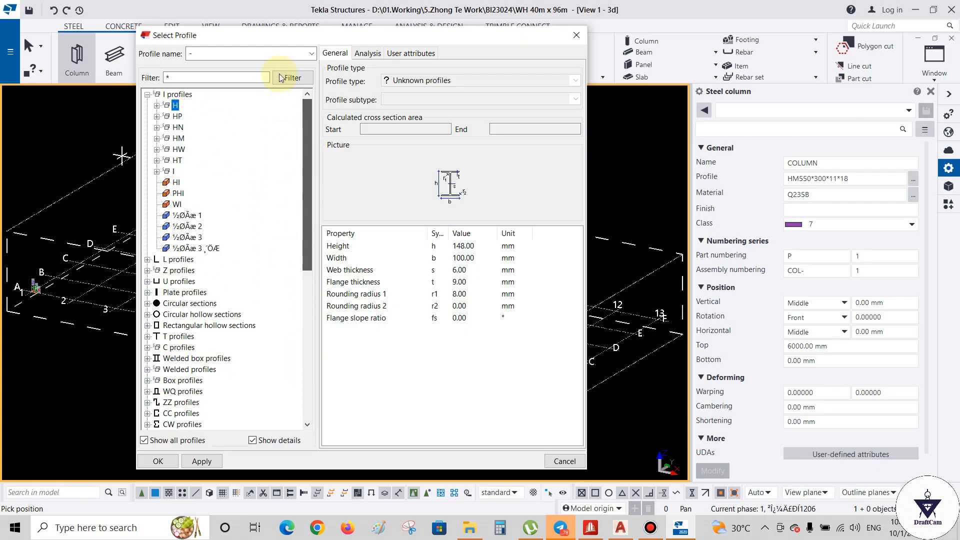
click(147, 95)
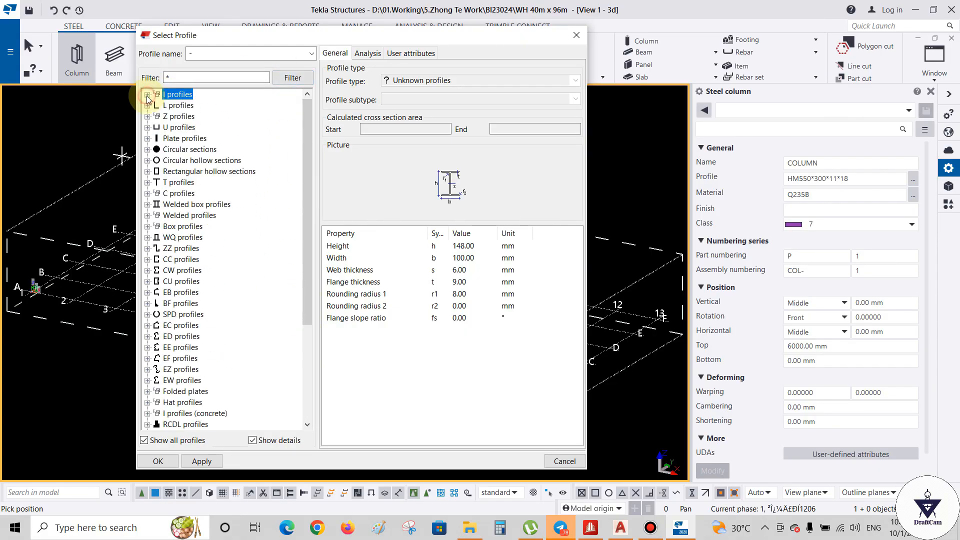
click(148, 95)
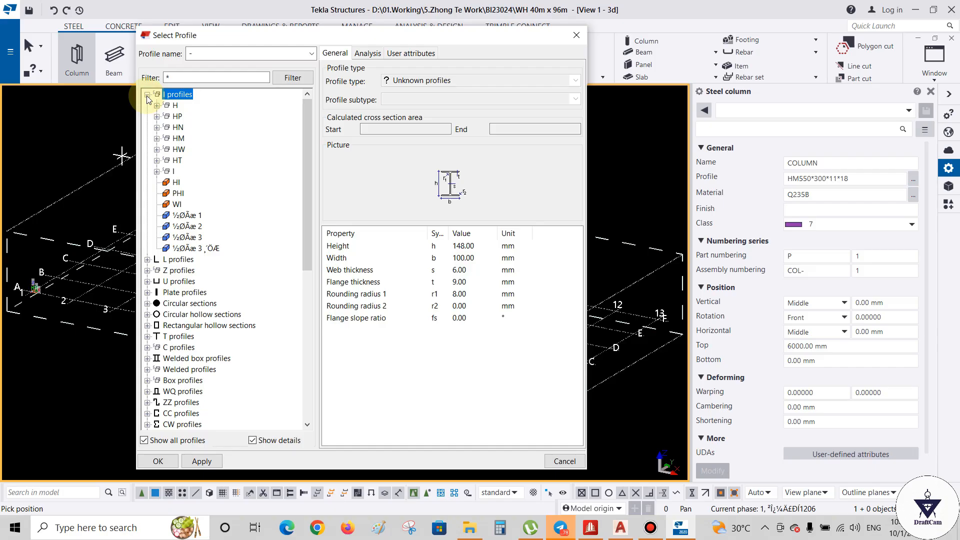
click(147, 95)
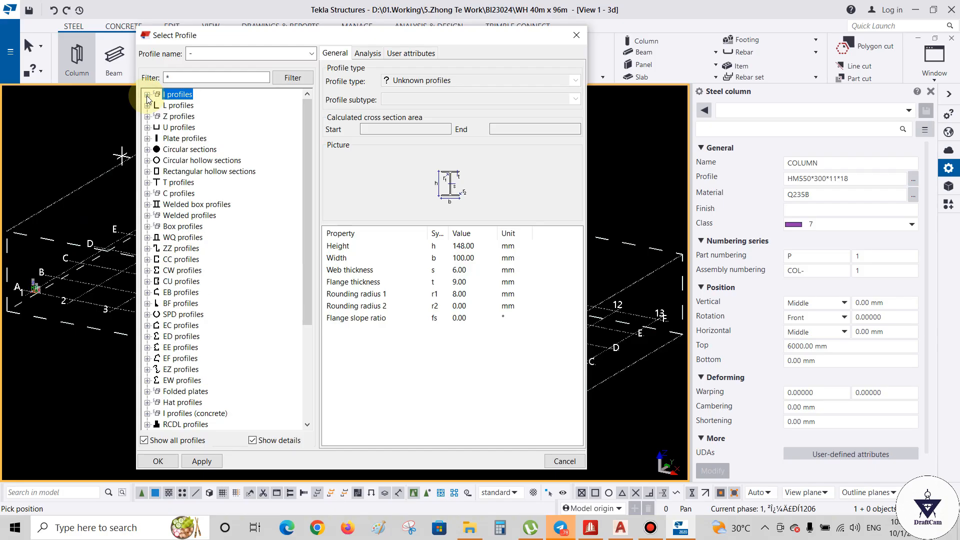
drag(317, 39, 208, 53)
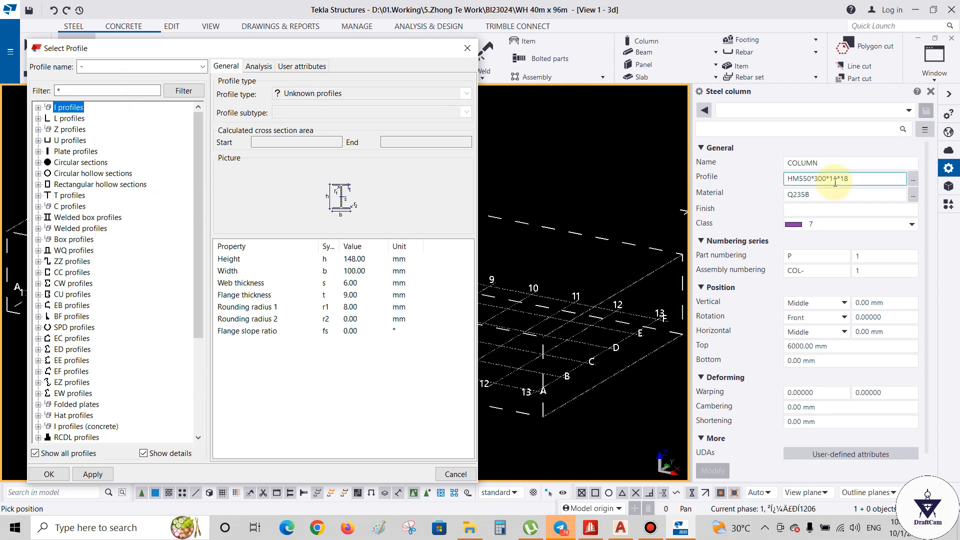
- Close the profile catalog, look at the material grades available for the column and leave without choosing another grade
click(467, 48)
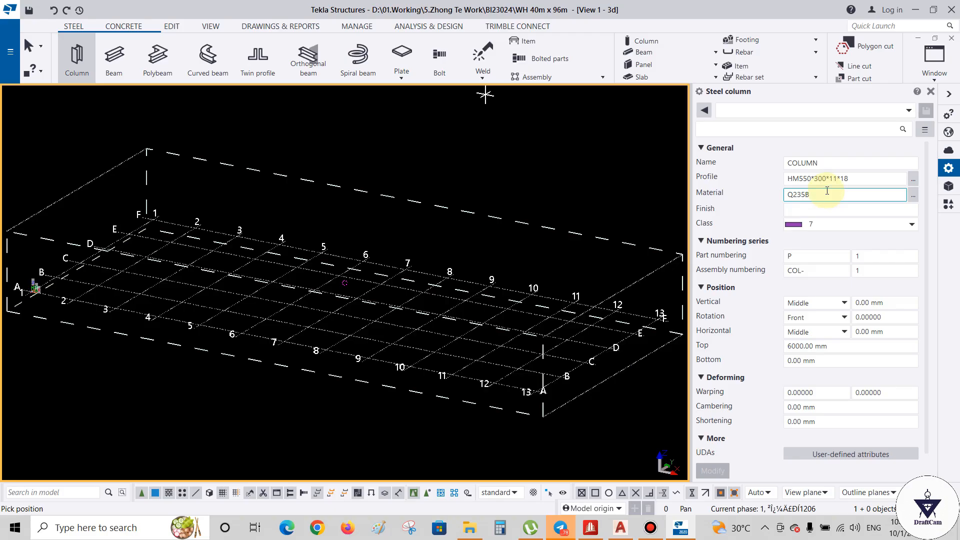
click(914, 196)
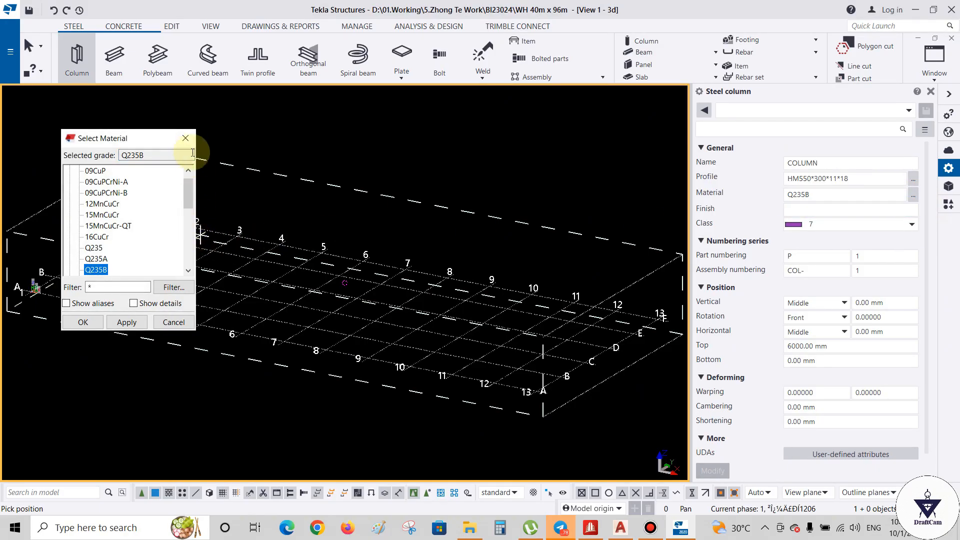
click(185, 138)
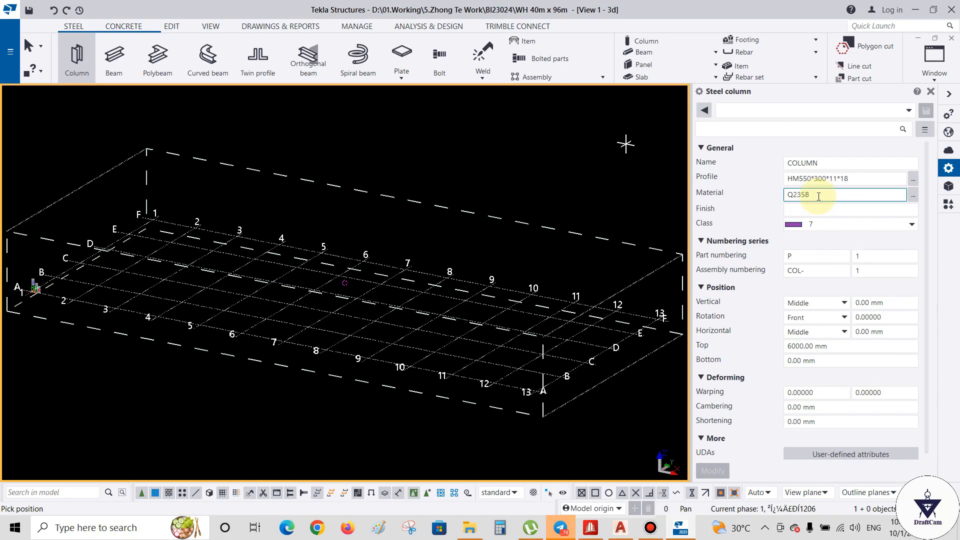
- Switch to File Explorer and open the Lesson Steel Staad Pro folder within 3. Videos Design\2.VIDEOS FOR STRUCTURE on drive D
click(469, 528)
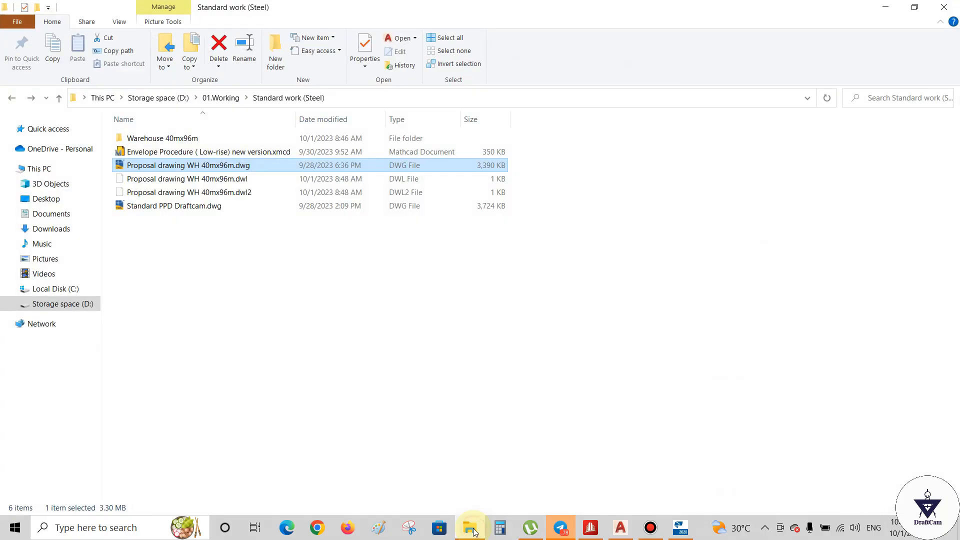
click(11, 98)
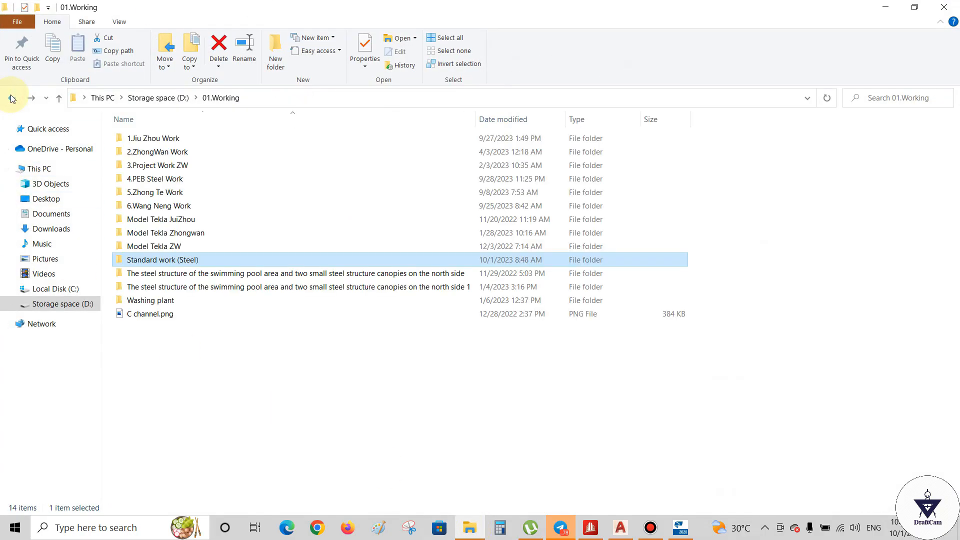
click(11, 98)
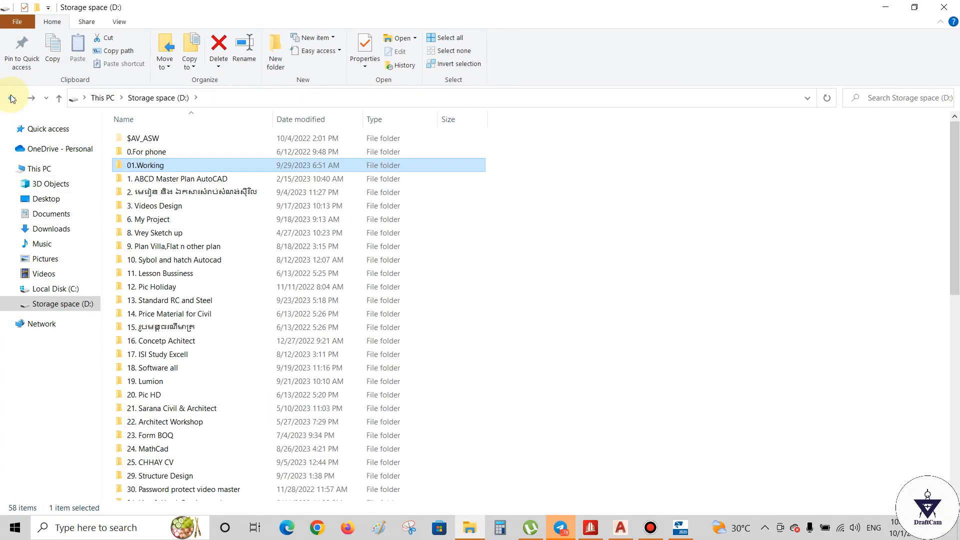
double_click(170, 206)
double_click(182, 139)
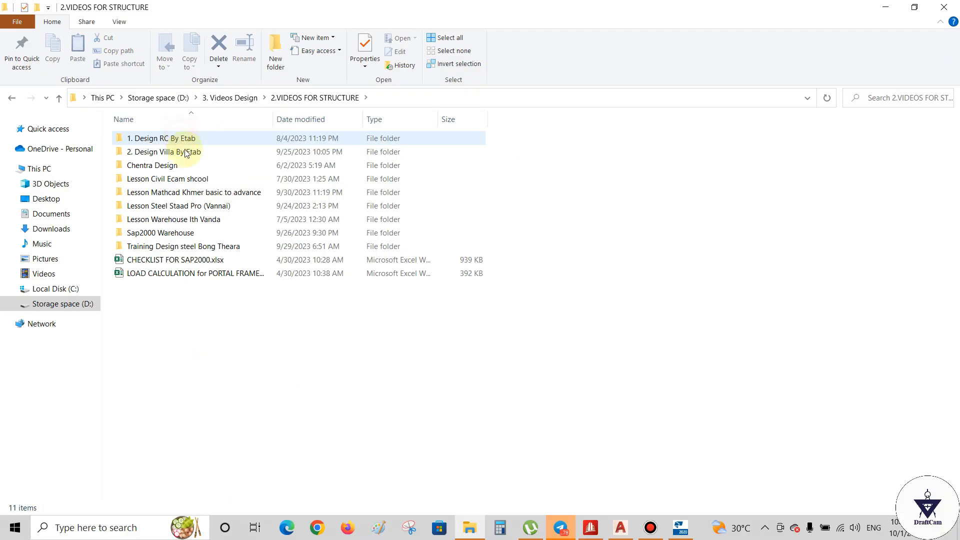
double_click(188, 205)
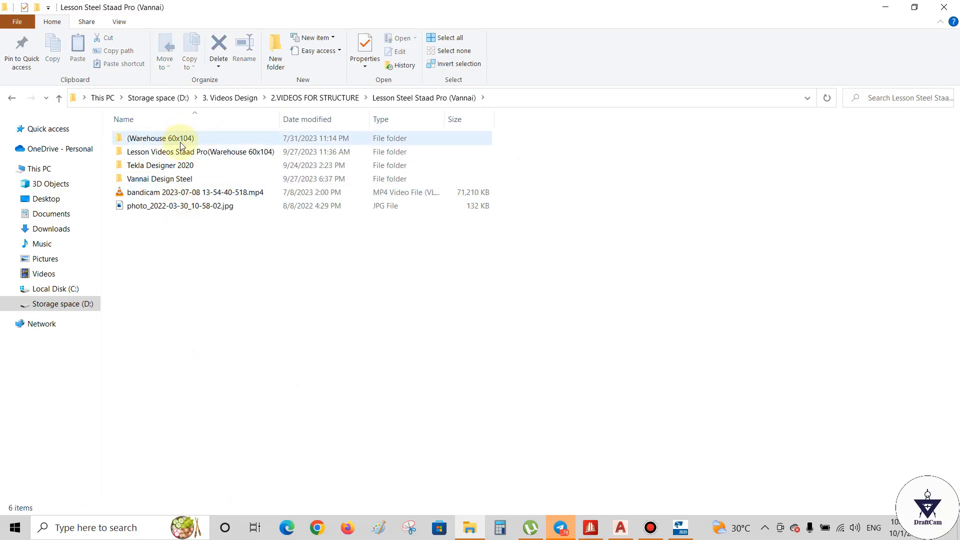
- Check the (Warehouse 60x104) folder's files, return to its parent and open the Lesson Videos Staad Pro(Warehouse 60x104) folder
double_click(182, 141)
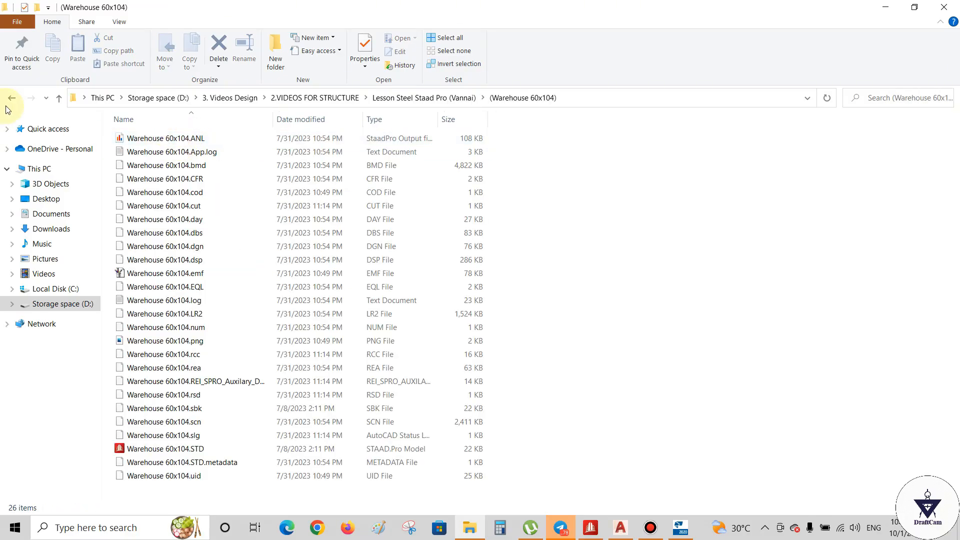
click(11, 98)
click(164, 154)
double_click(164, 154)
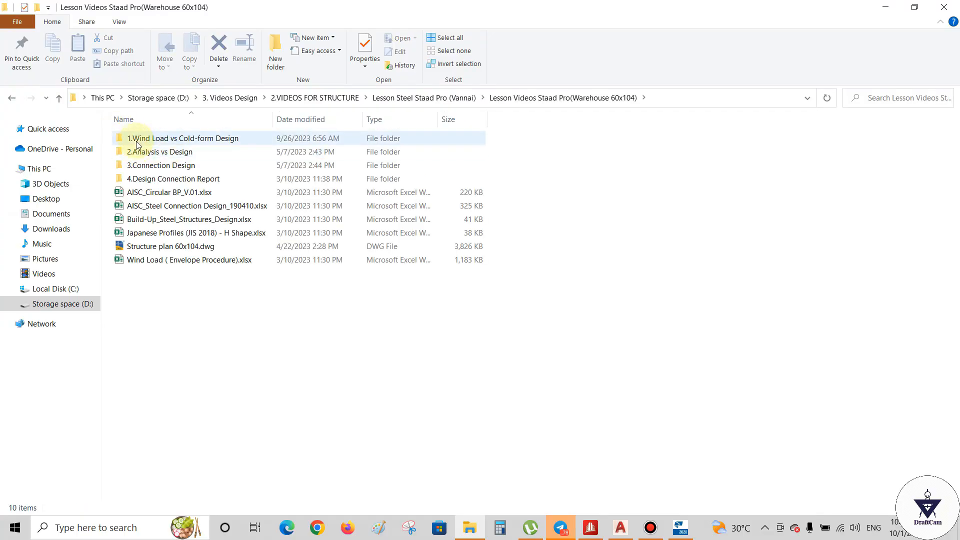
- Open the 1.Wind Load vs Cold-form Design folder and look through the slides of Steel Mechanic.pptx
double_click(136, 143)
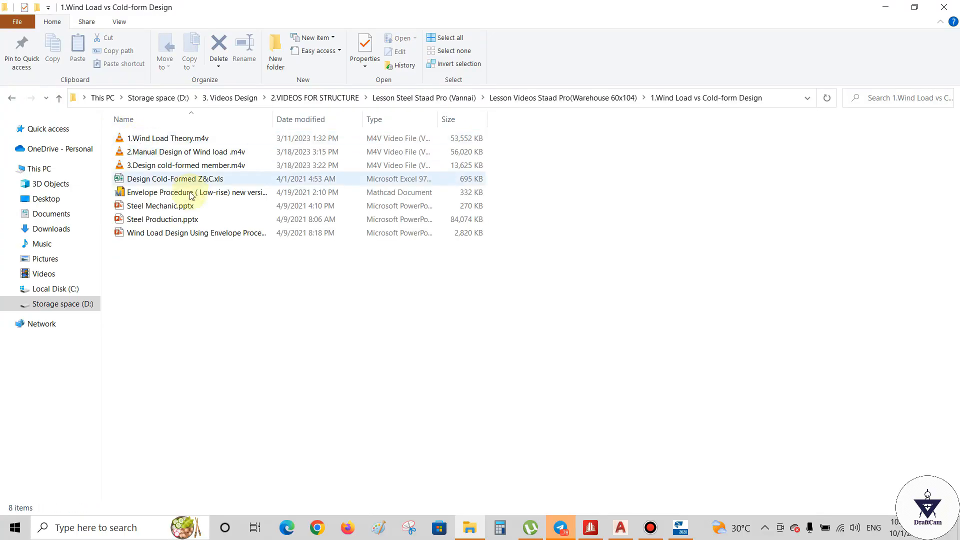
double_click(160, 206)
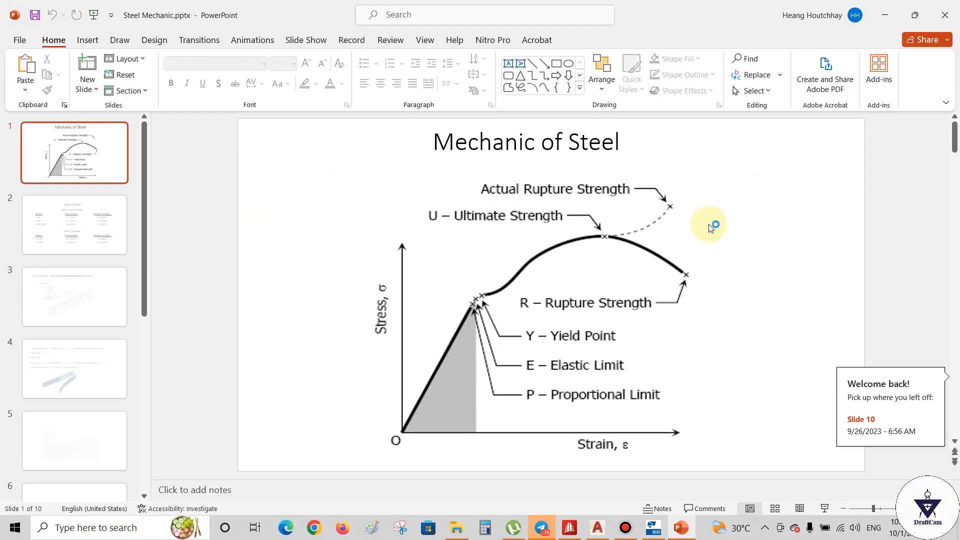
scroll(701, 232, down, 9)
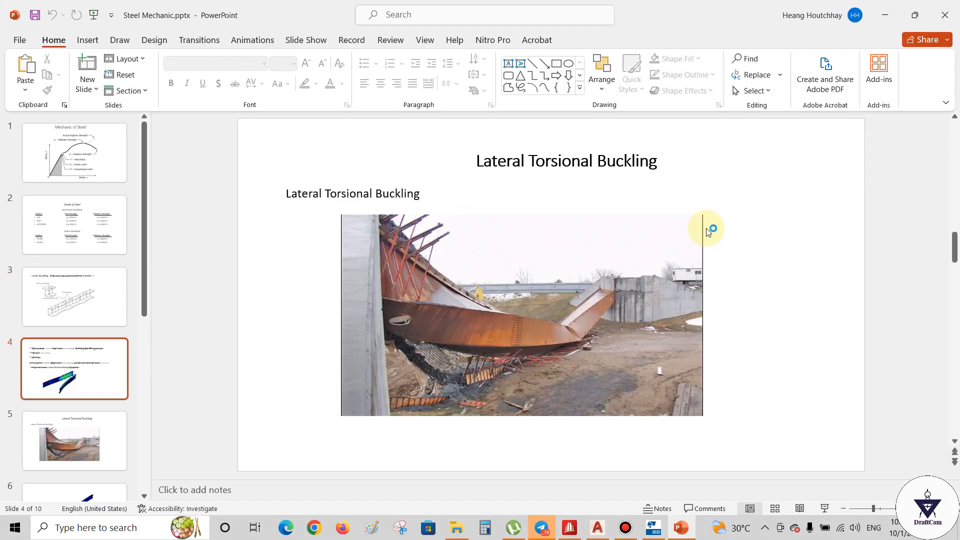
- Close the Steel Mechanic presentation, open Steel Production.pptx from the same folder and enable editing
click(945, 15)
double_click(146, 221)
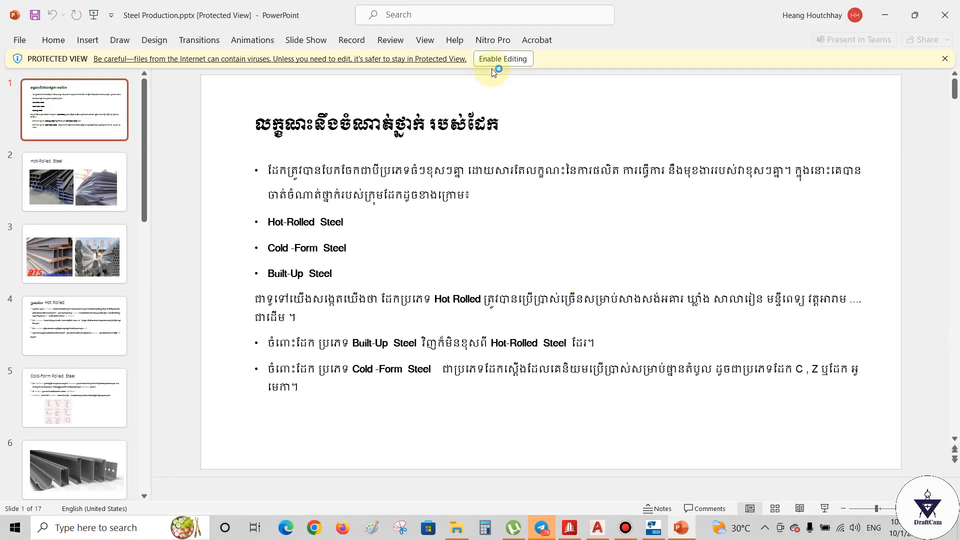
click(503, 59)
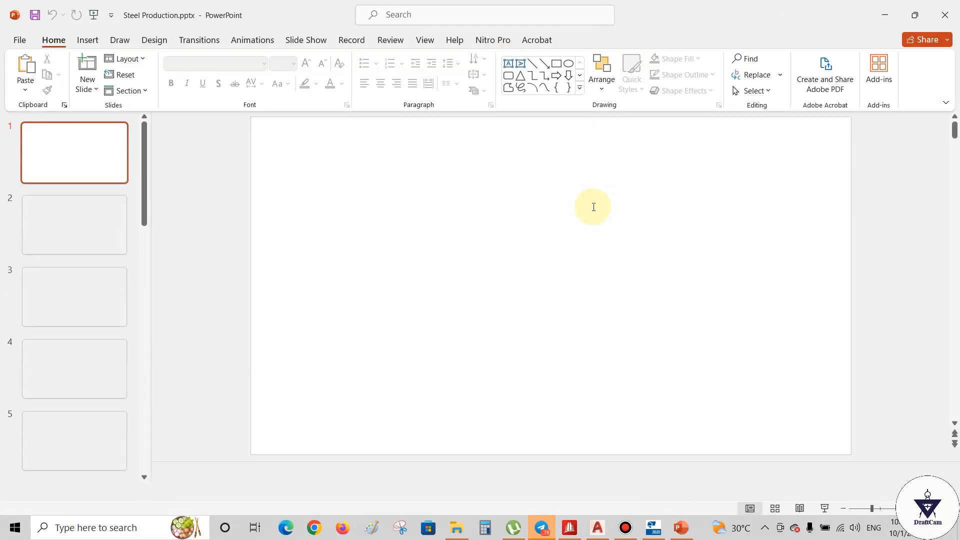
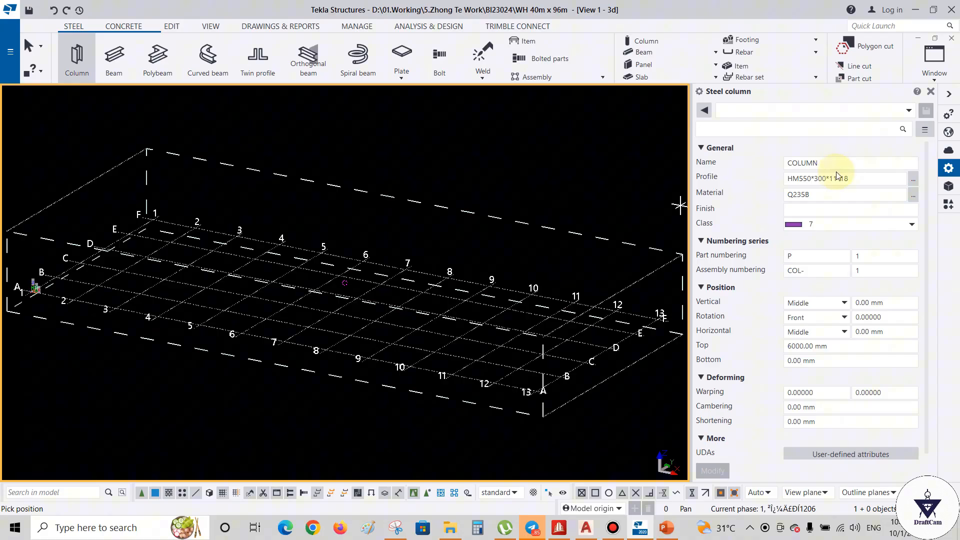
- Switch to Tekla Structures and review the steel column's name, profile, material and part numbering prefix
click(833, 163)
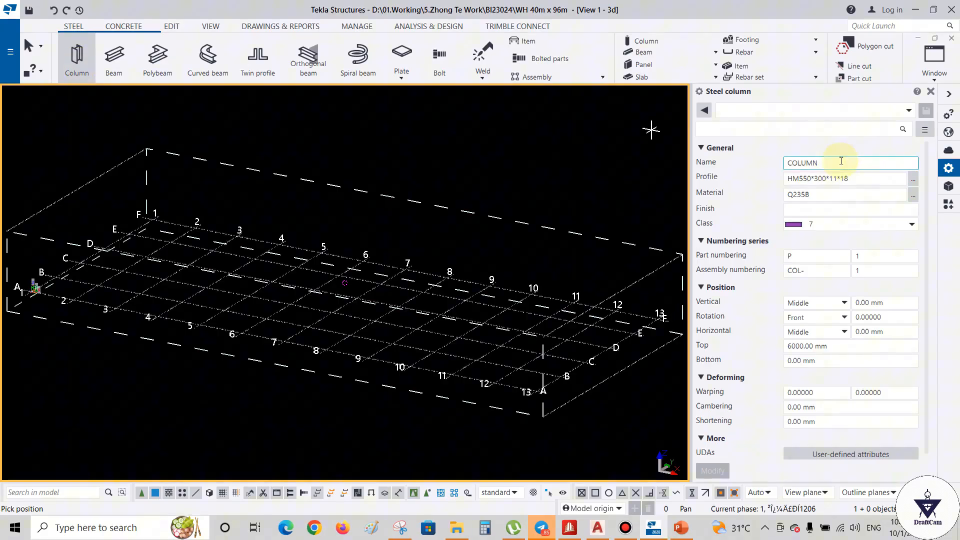
click(834, 178)
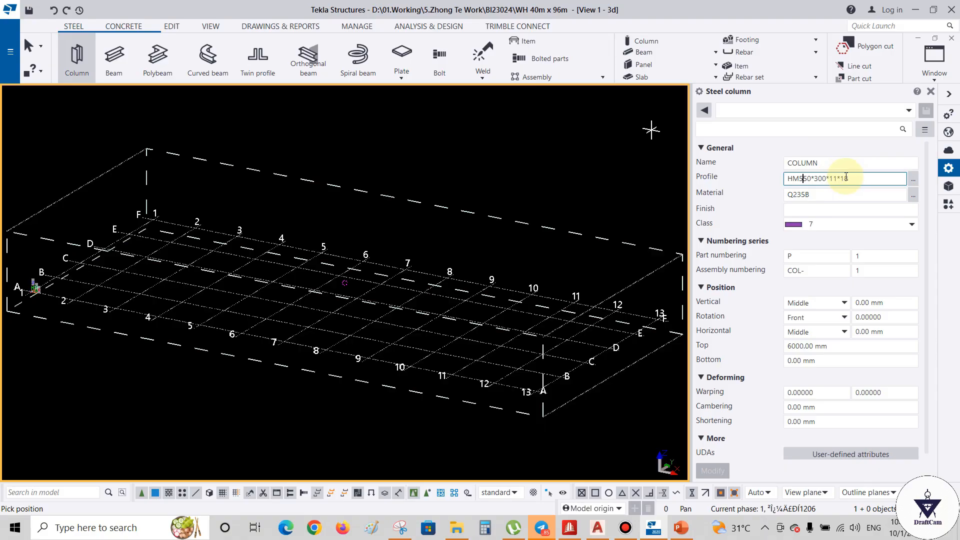
click(830, 195)
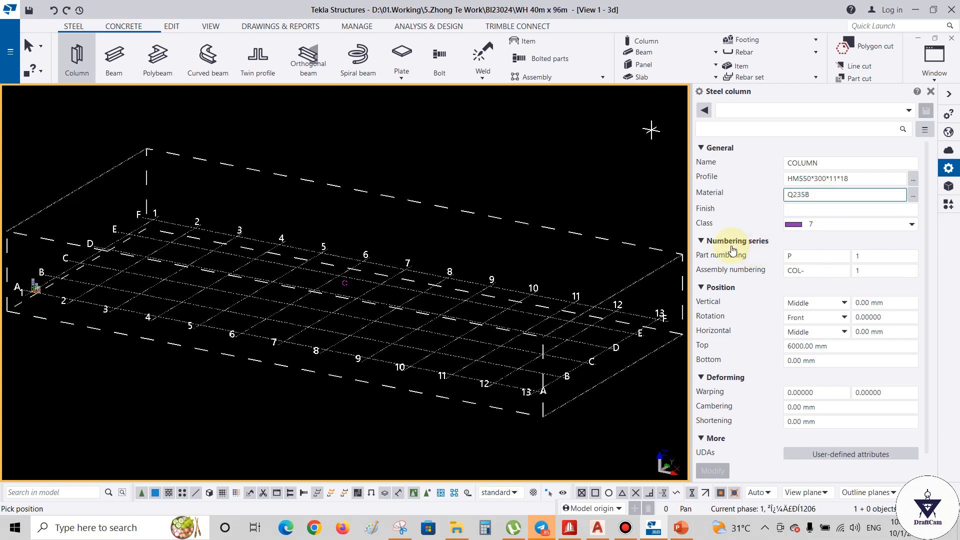
click(815, 253)
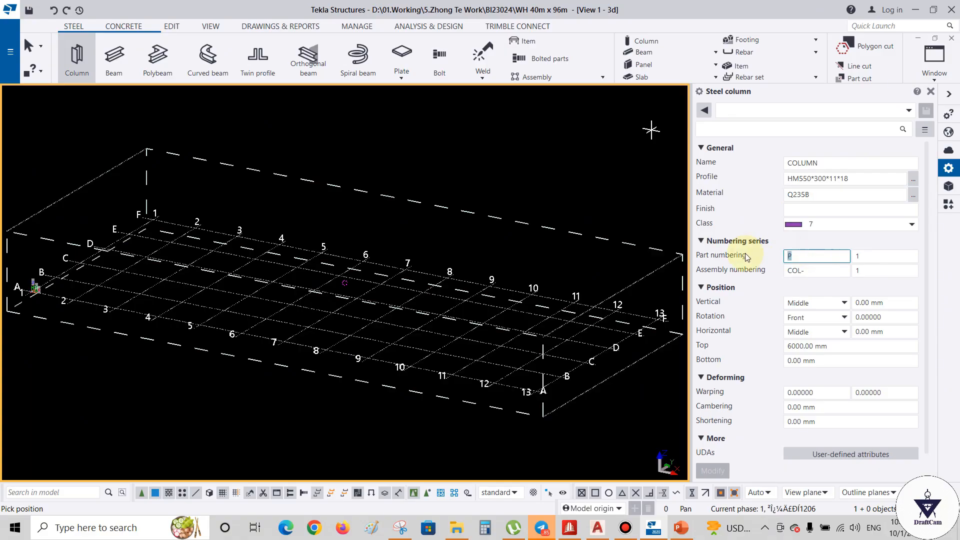
- Set the steel column's assembly numbering prefix to CL
click(830, 270)
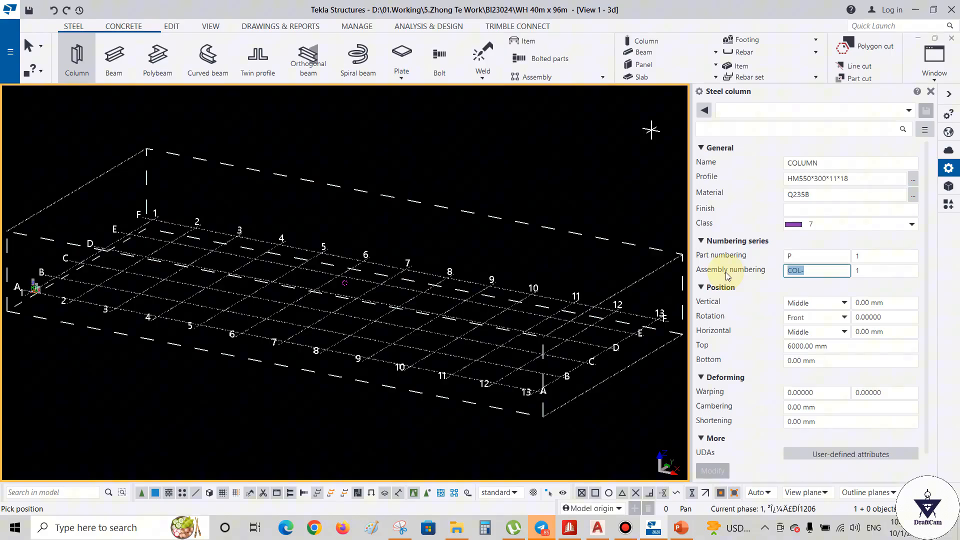
text(CZ)
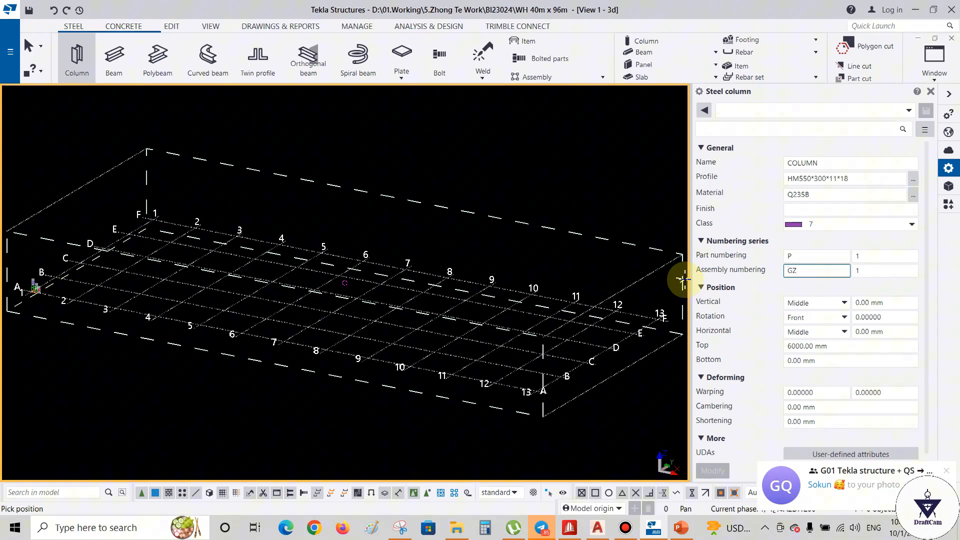
key(BackSpace)
key(BackSpace)
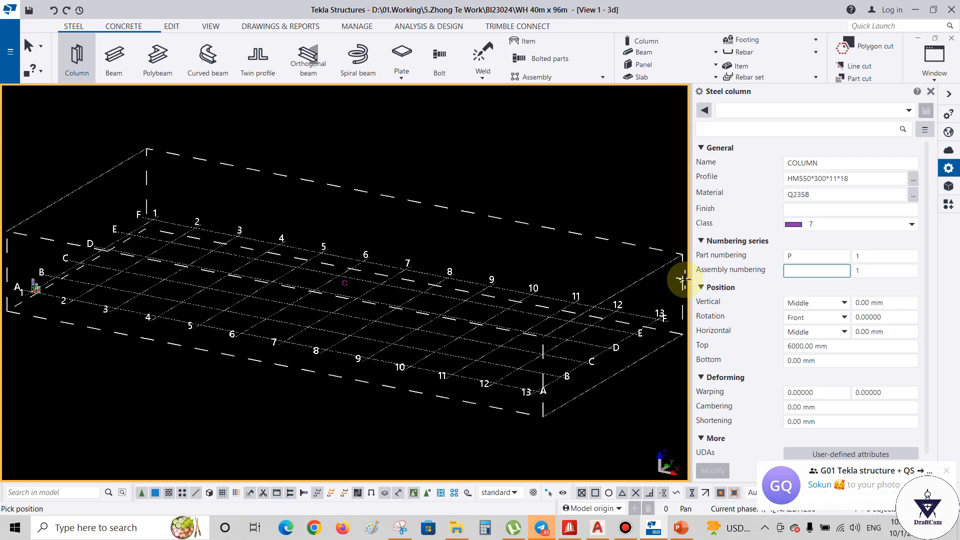
text(C)
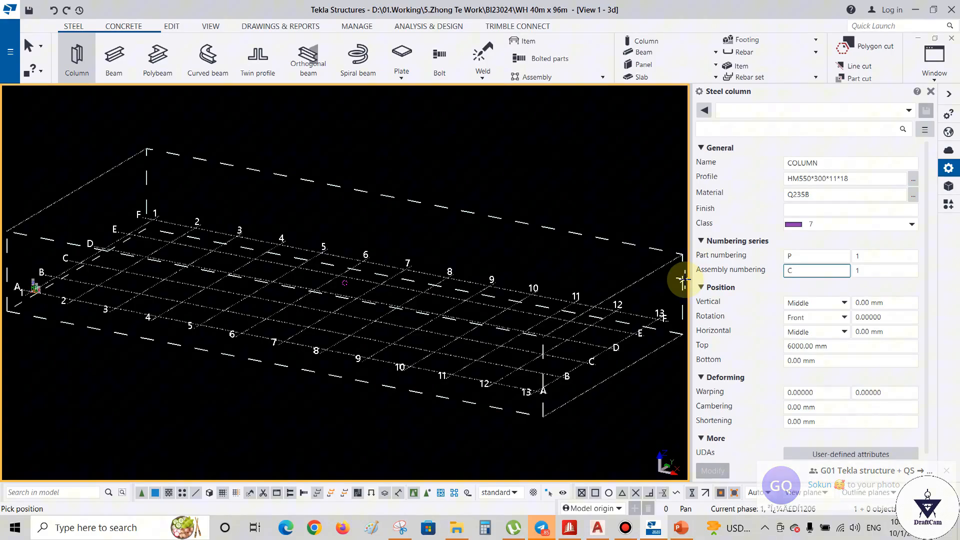
text(C)
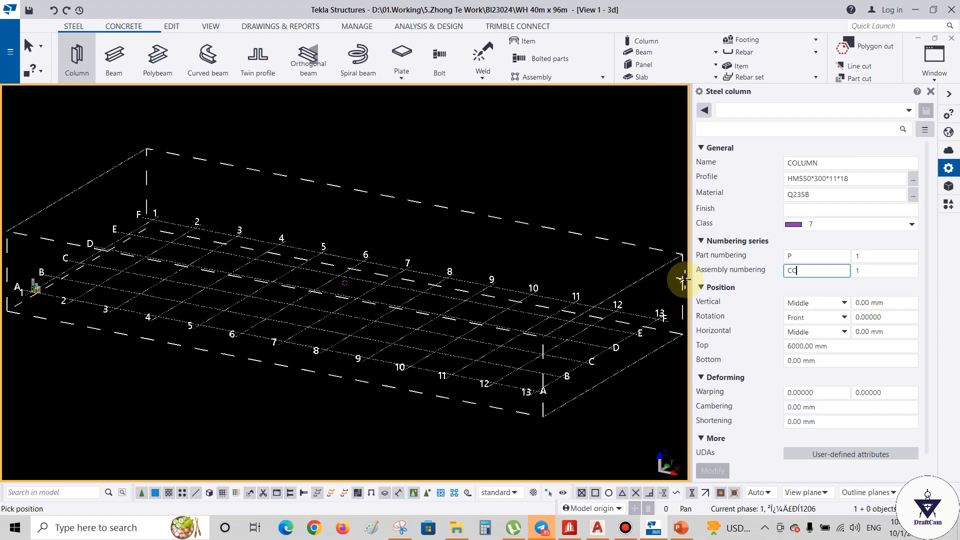
key(BackSpace)
text(L)
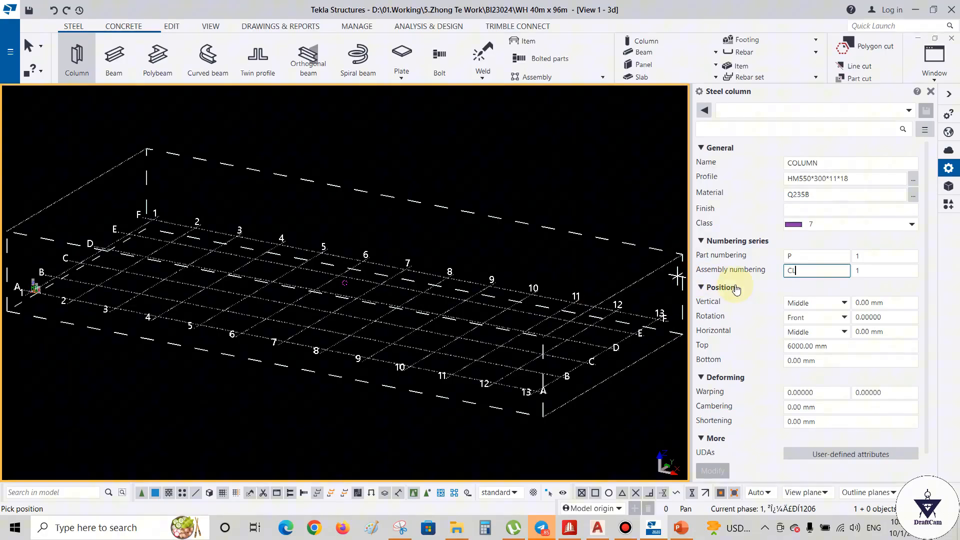
- Clear the steel column's part numbering prefix so the field is empty
double_click(796, 258)
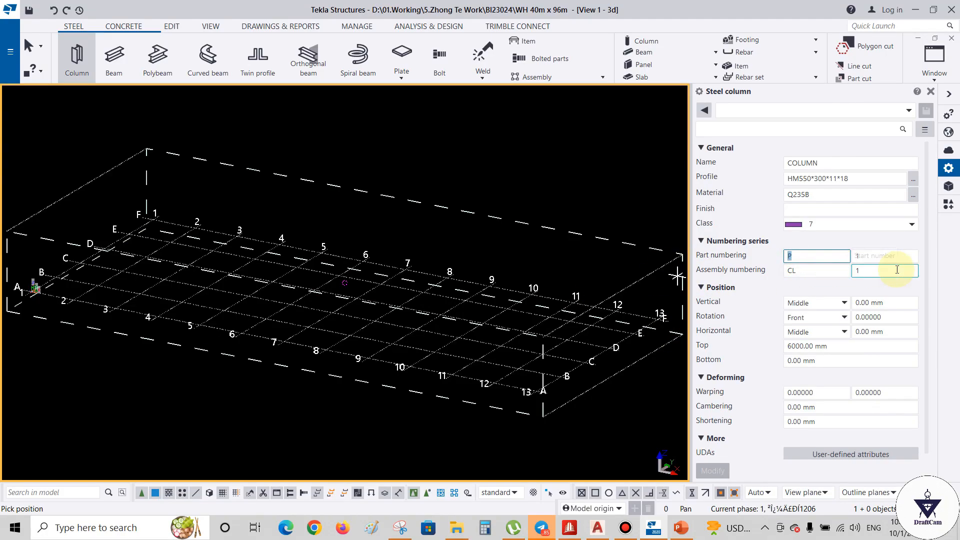
key(BackSpace)
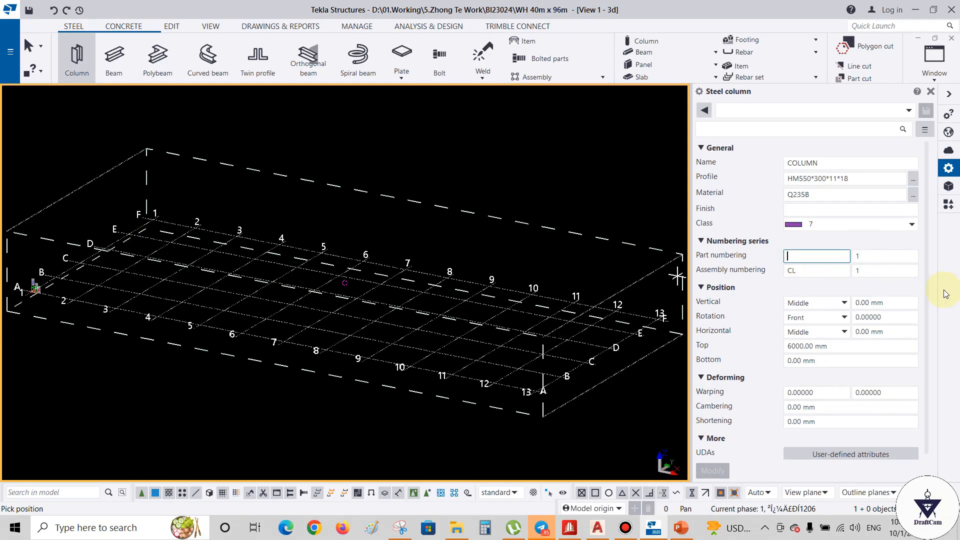
click(865, 256)
click(797, 255)
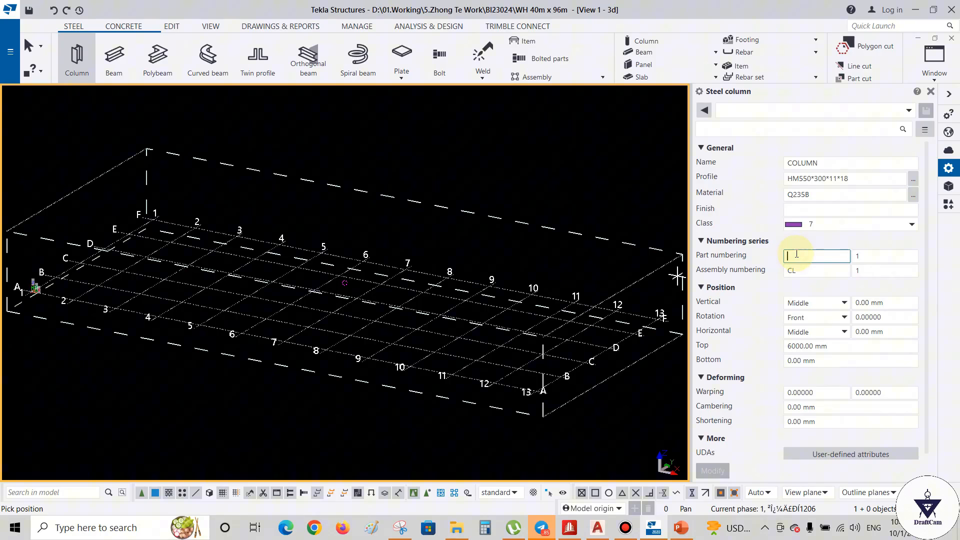
text(p)
key(BackSpace)
- Check the start numbers of the column's part and assembly numbering, and dismiss the chat notification
click(879, 258)
click(876, 255)
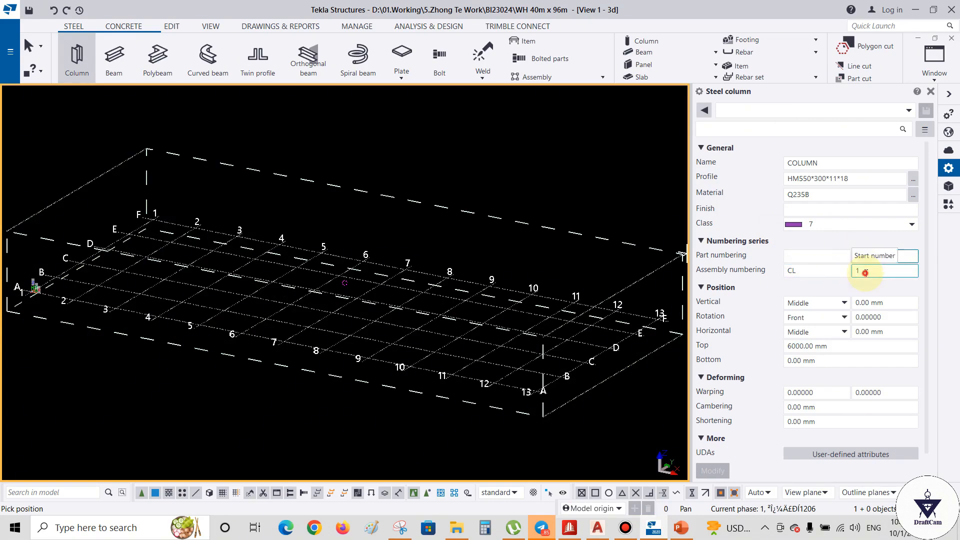
click(882, 268)
click(878, 257)
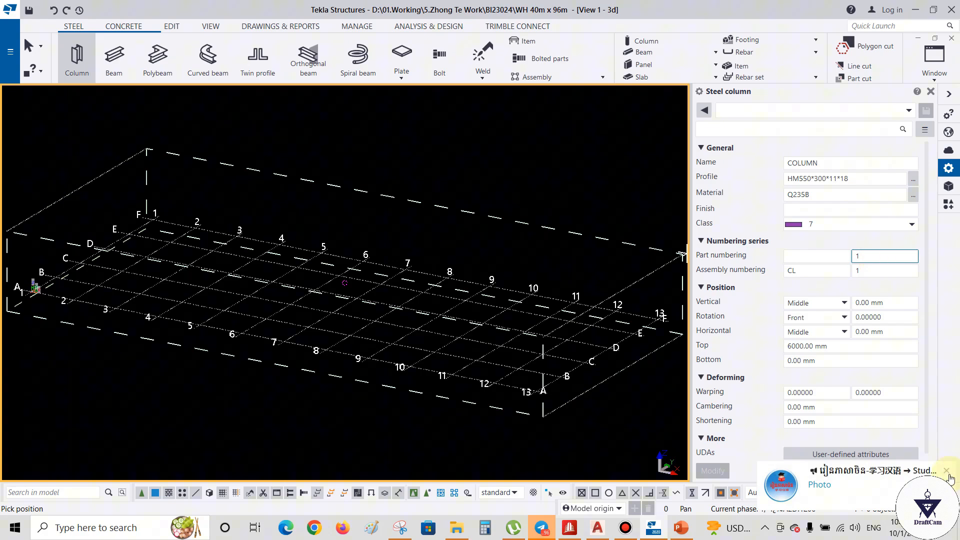
click(948, 473)
click(946, 470)
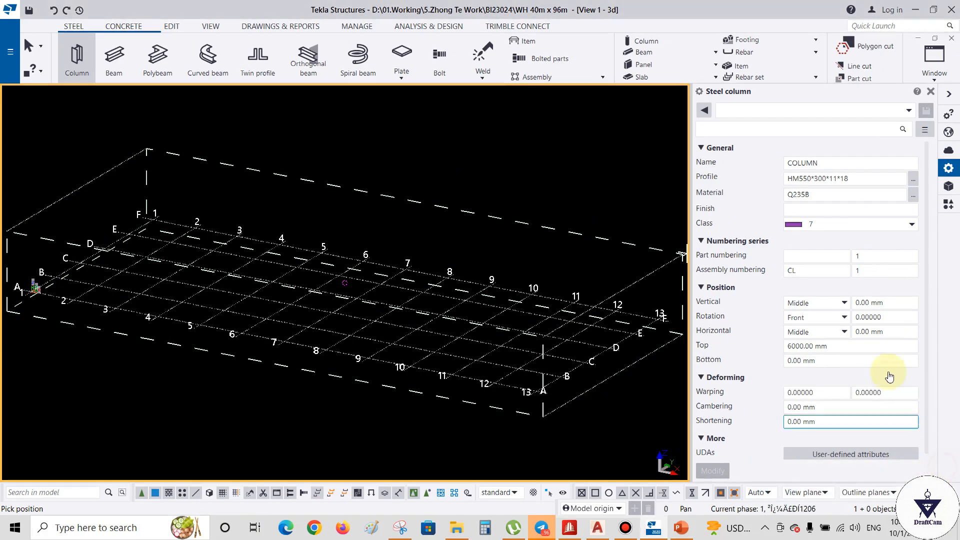
click(870, 257)
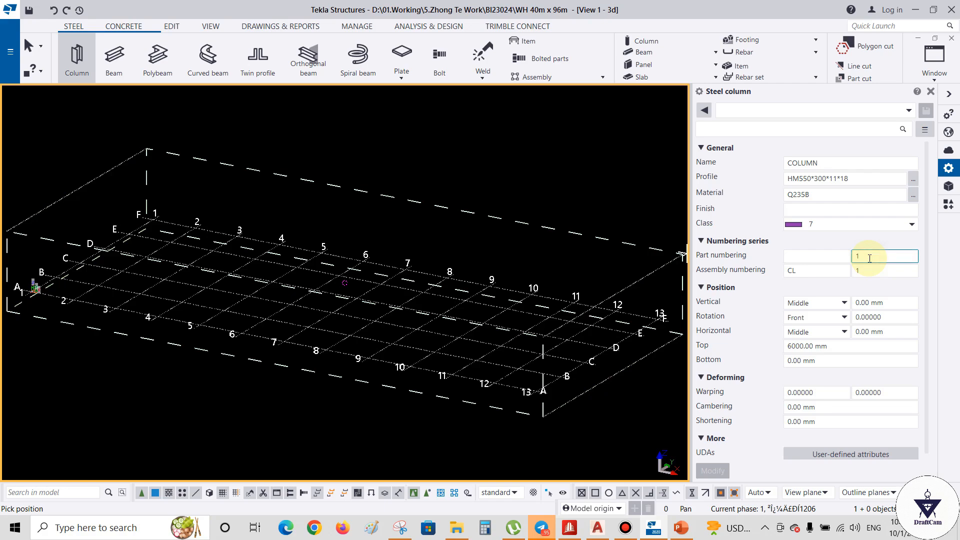
text(00)
key(BackSpace)
key(BackSpace)
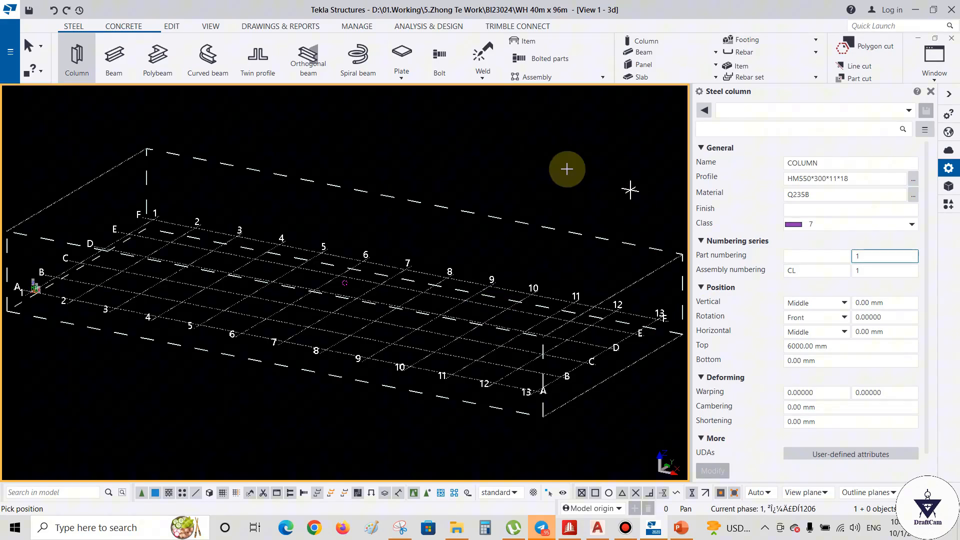
- Place the HM550*300*11*18 steel column at the intersection of grid lines A and 1, and end the Column command
click(795, 179)
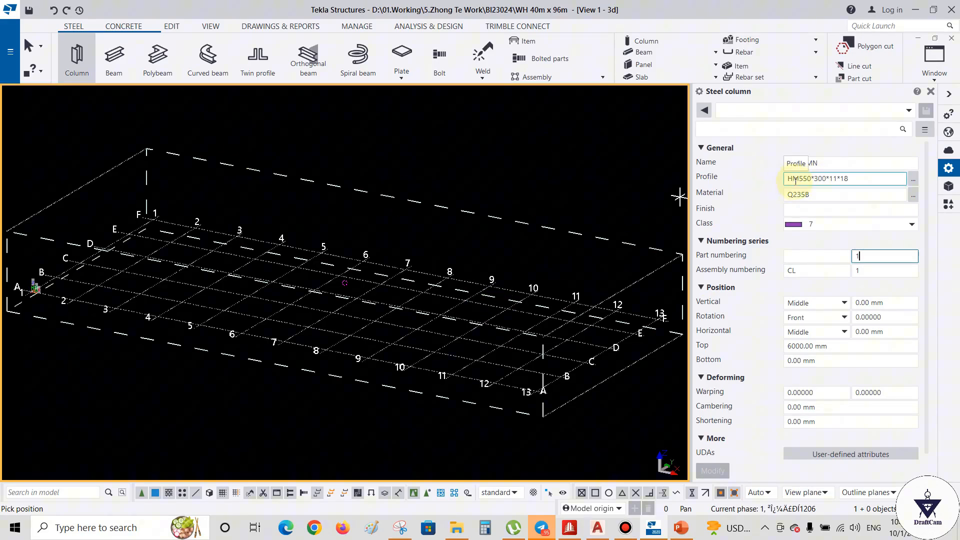
scroll(192, 313, up, 3)
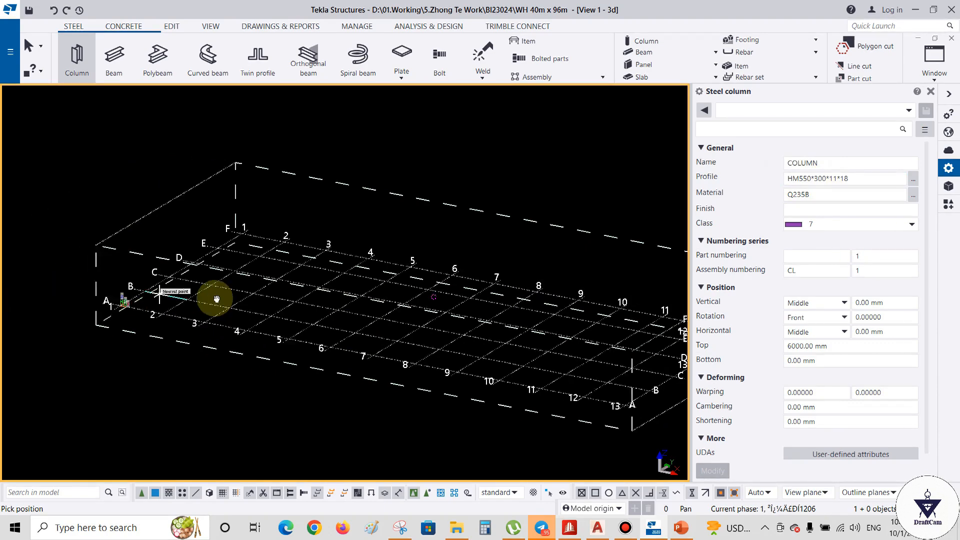
scroll(197, 312, up, 5)
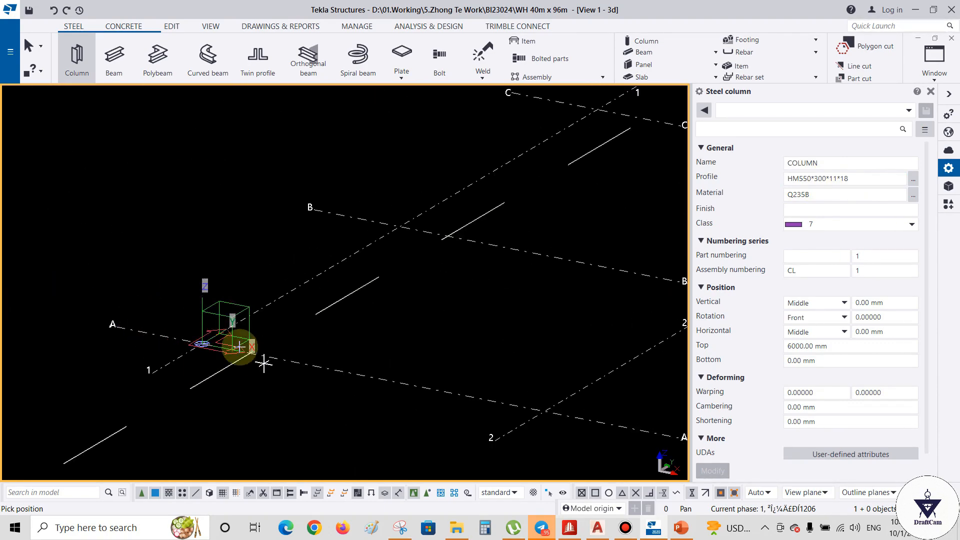
click(200, 344)
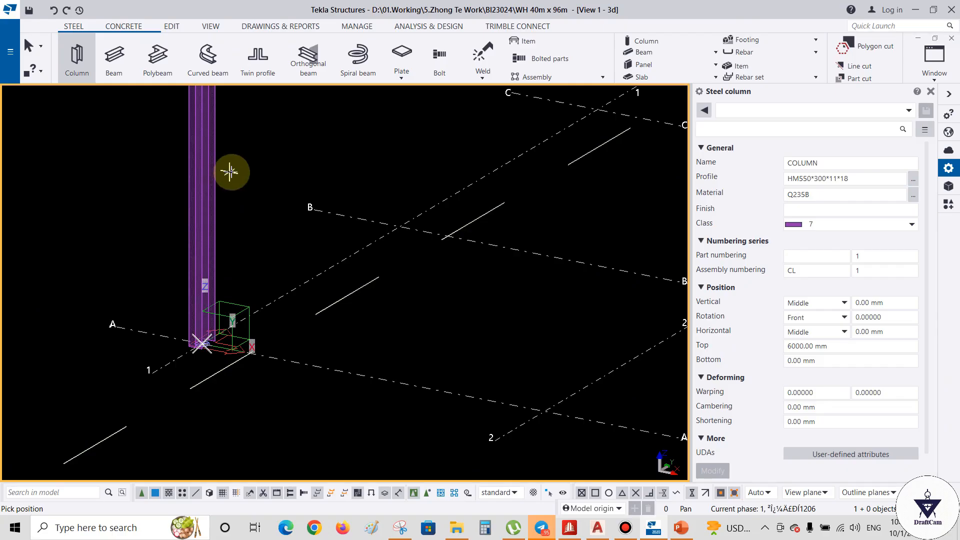
right_click(324, 147)
click(355, 155)
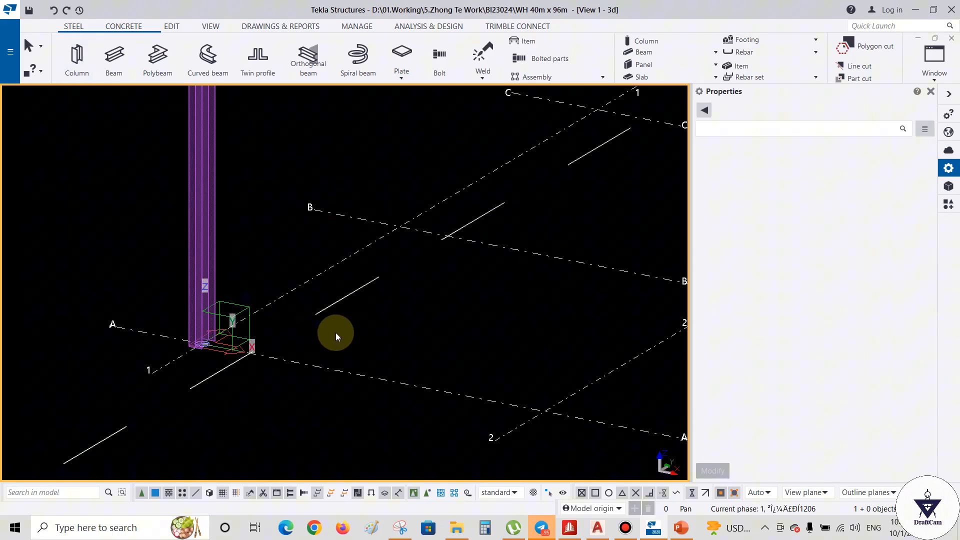
- Inspect the placed column and its orientation on the grid at A-1 from several angles and distances
scroll(281, 365, down, 5)
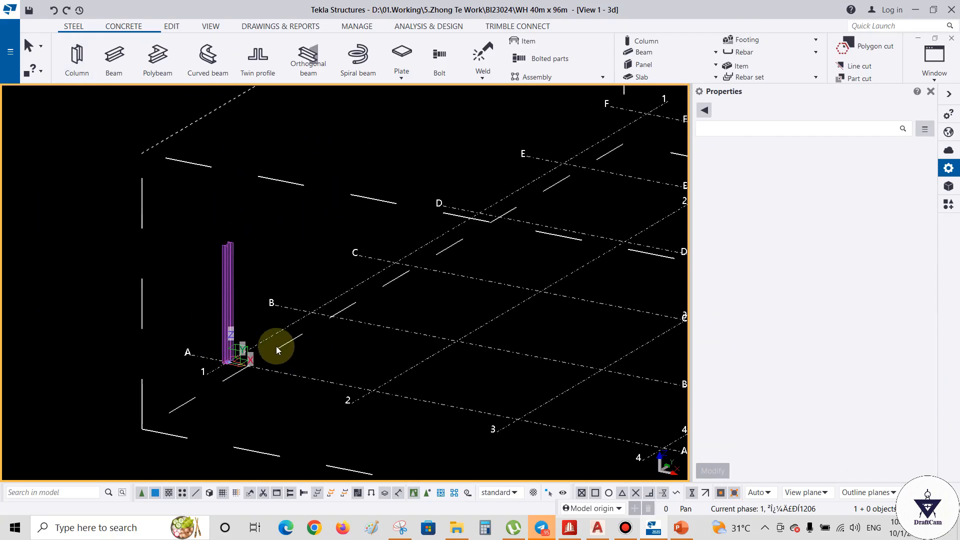
ctrl+middle_drag(264, 344, 300, 304)
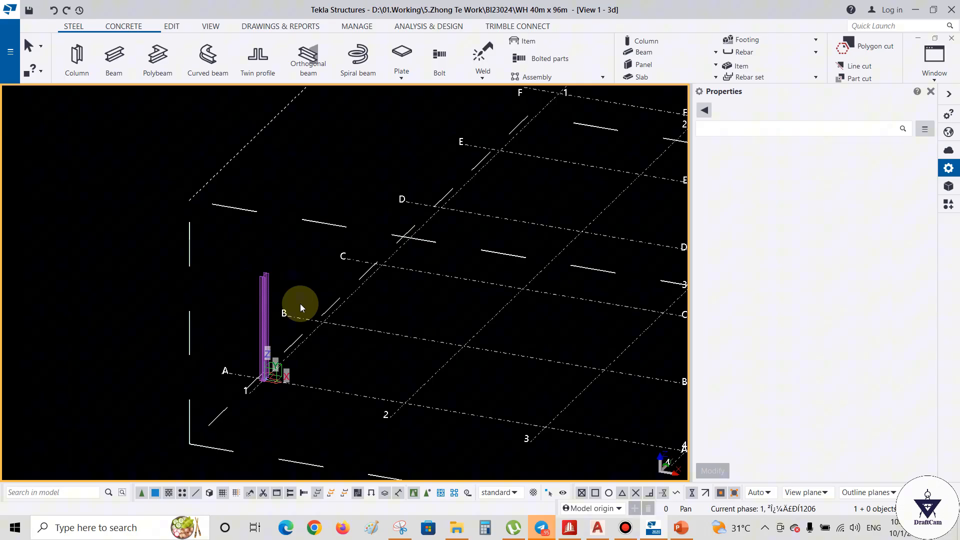
scroll(272, 322, up, 3)
middle_drag(272, 321, 302, 315)
scroll(300, 315, down, 5)
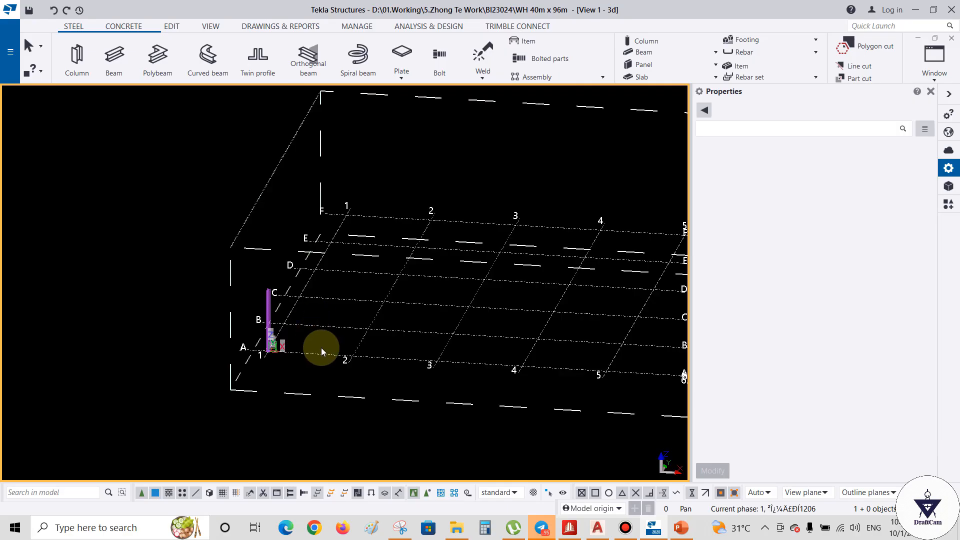
ctrl+middle_drag(322, 348, 390, 402)
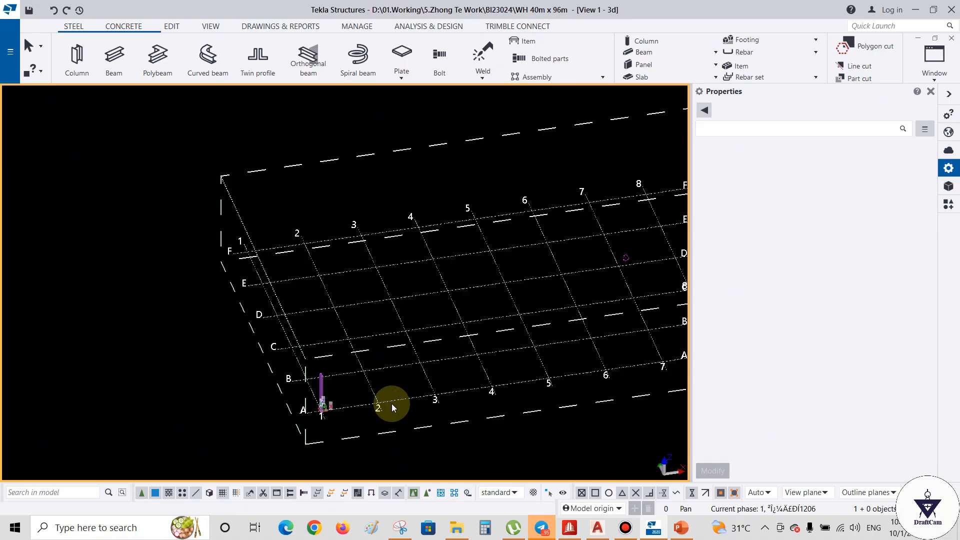
ctrl+middle_drag(420, 353, 476, 366)
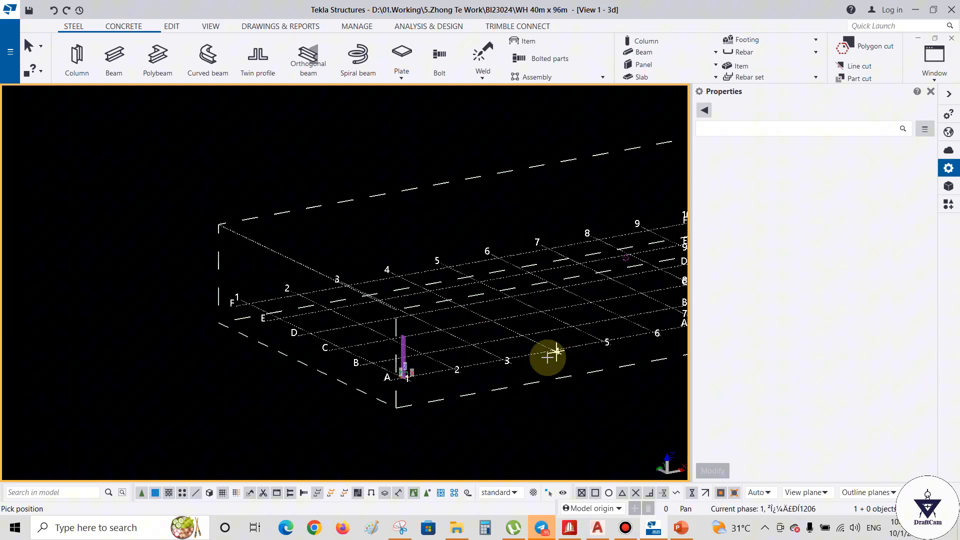
scroll(485, 364, up, 5)
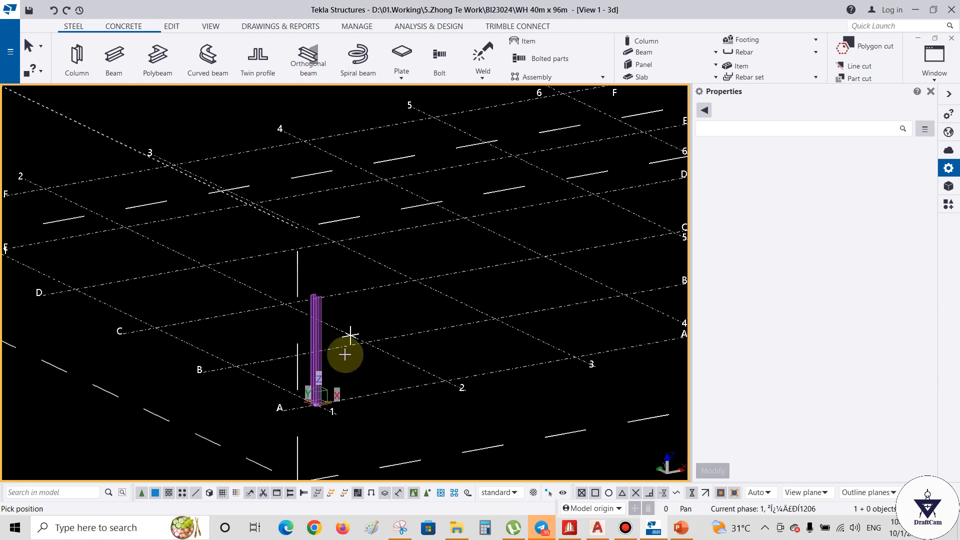
- Examine how the H-section column at A-1 sits and is oriented relative to grid lines A and 1, close up and from afar
scroll(347, 347, up, 2)
scroll(354, 399, up, 2)
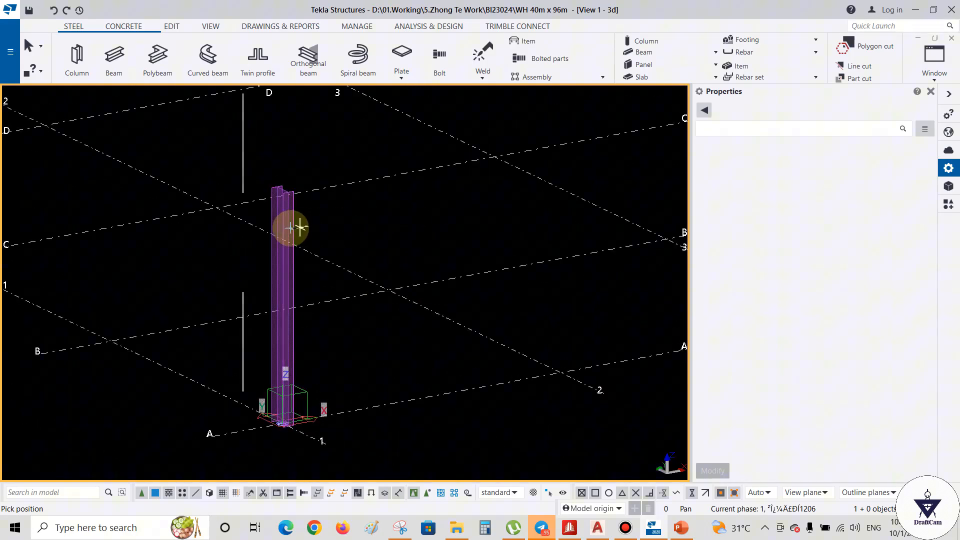
scroll(257, 201, up, 1)
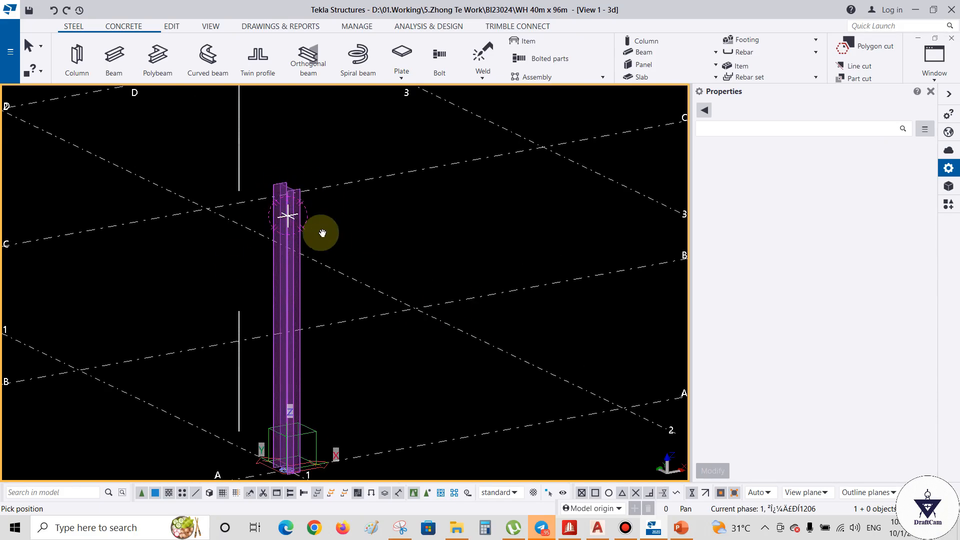
ctrl+middle_drag(339, 270, 283, 340)
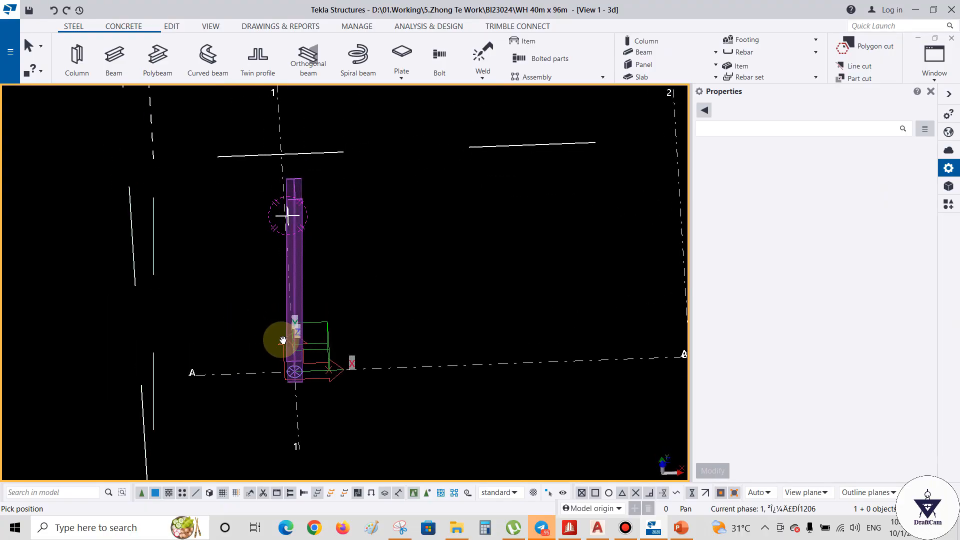
ctrl+middle_drag(303, 338, 311, 330)
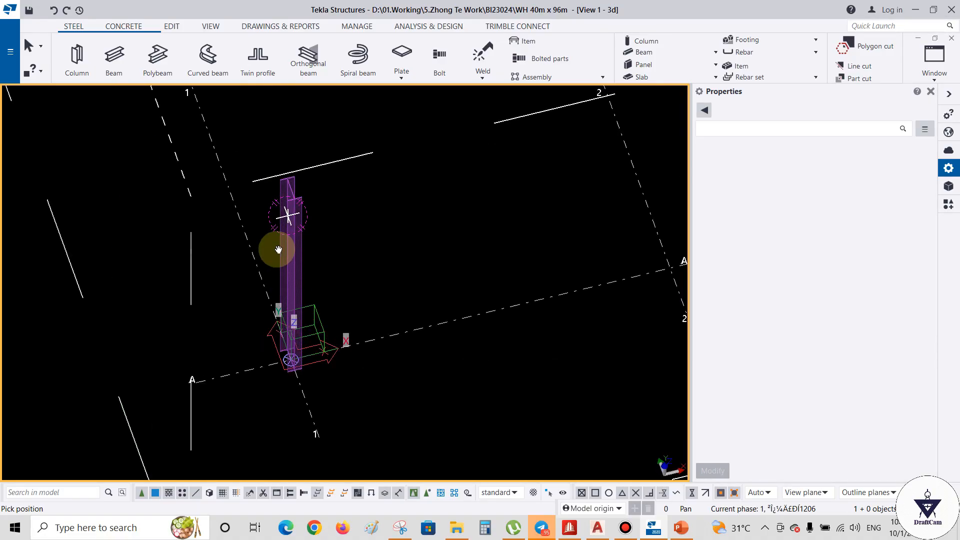
scroll(197, 343, down, 5)
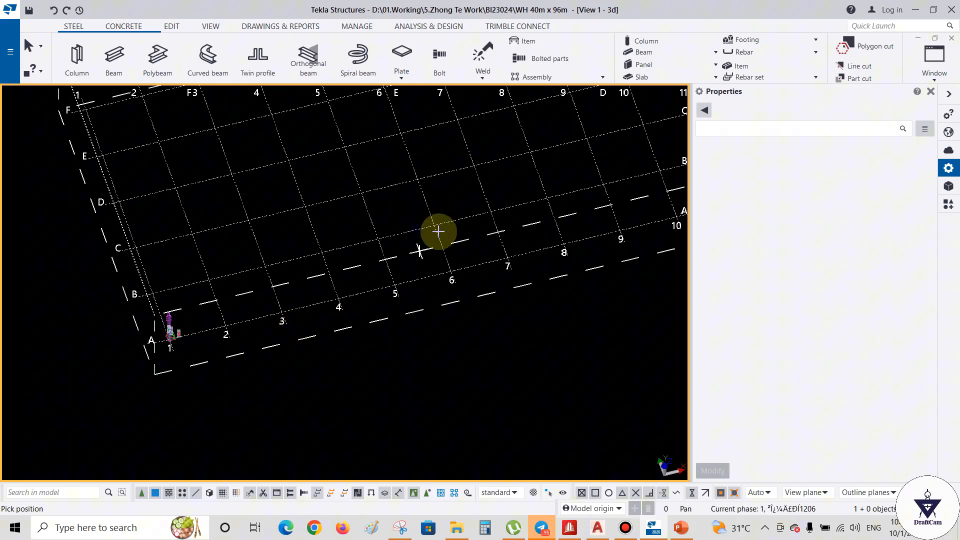
scroll(380, 181, down, 2)
ctrl+middle_drag(272, 304, 149, 182)
scroll(149, 182, up, 5)
ctrl+middle_drag(182, 225, 118, 139)
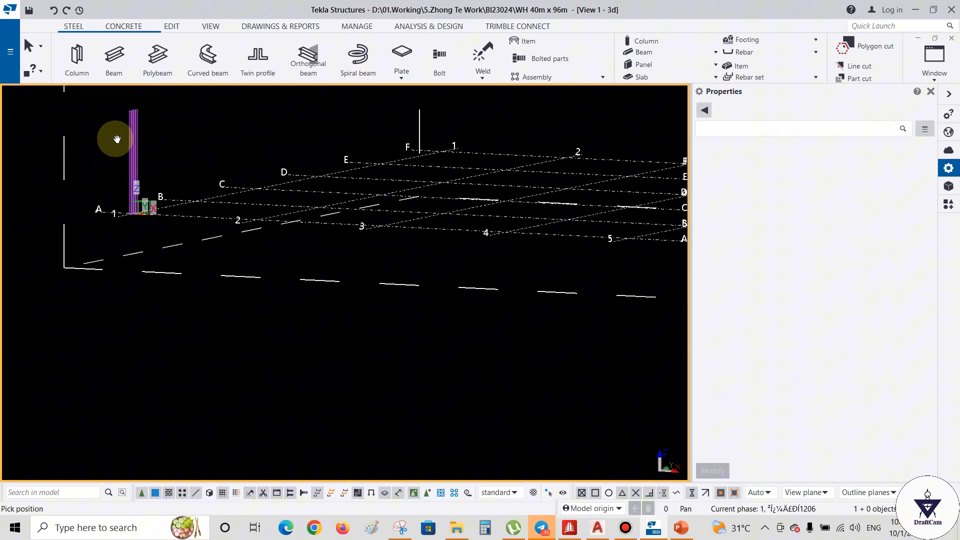
scroll(121, 137, up, 2)
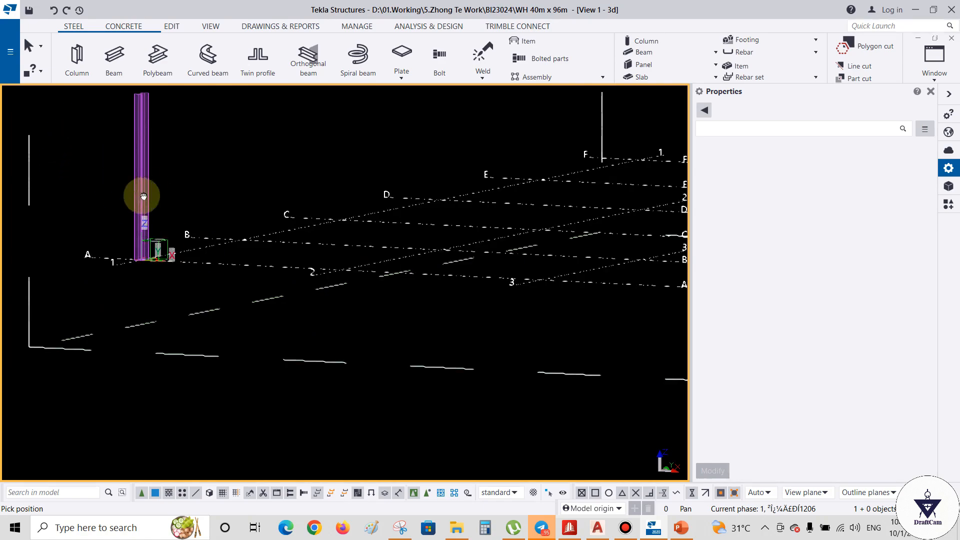
scroll(221, 295, up, 1)
middle_drag(144, 197, 177, 235)
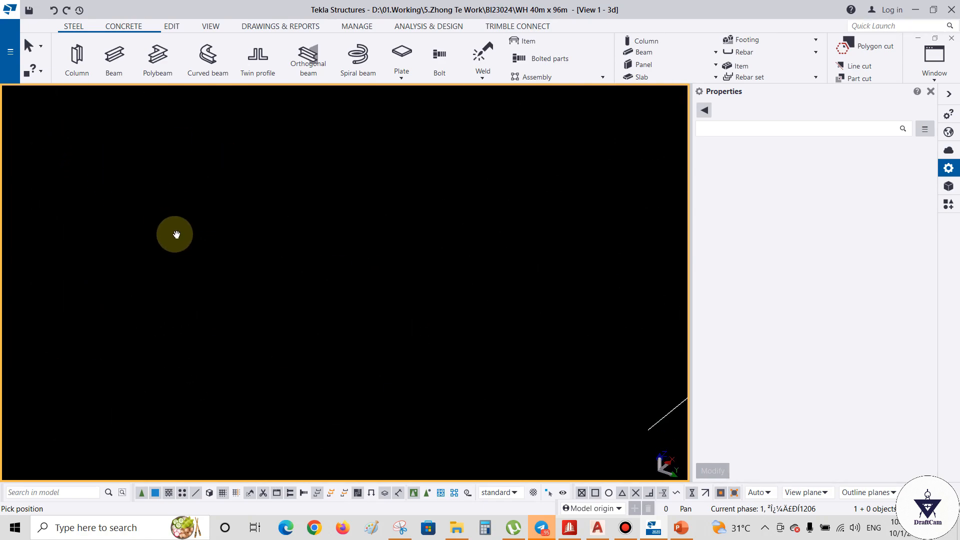
scroll(173, 163, down, 8)
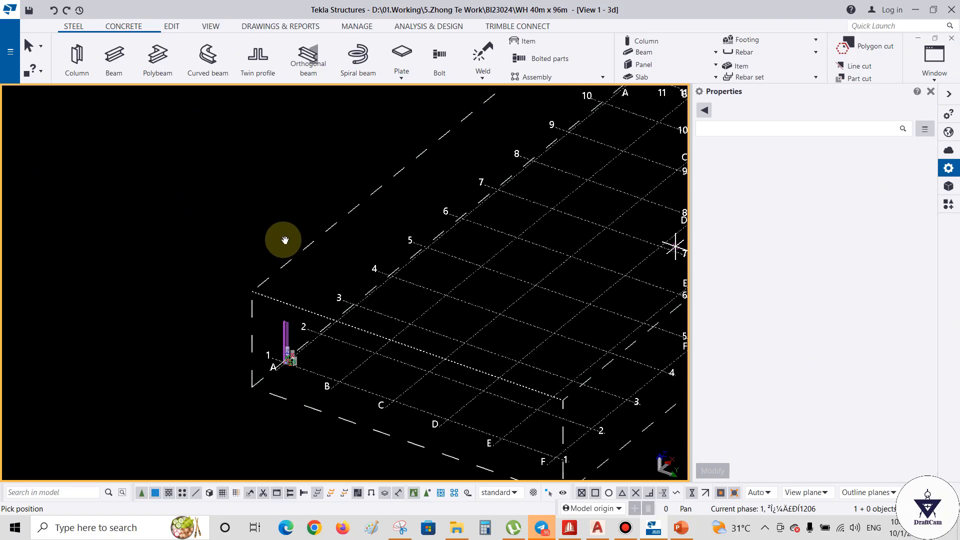
scroll(275, 337, up, 5)
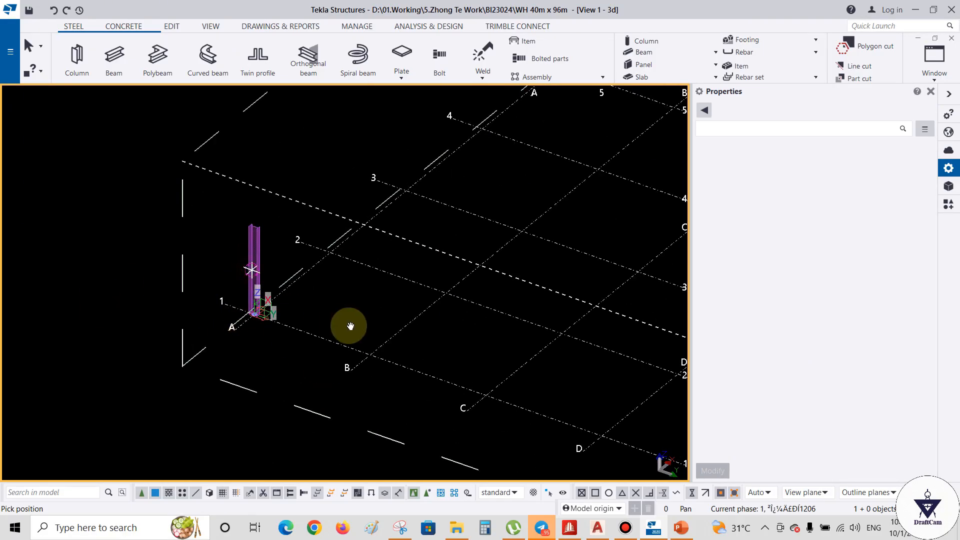
ctrl+middle_drag(259, 310, 338, 311)
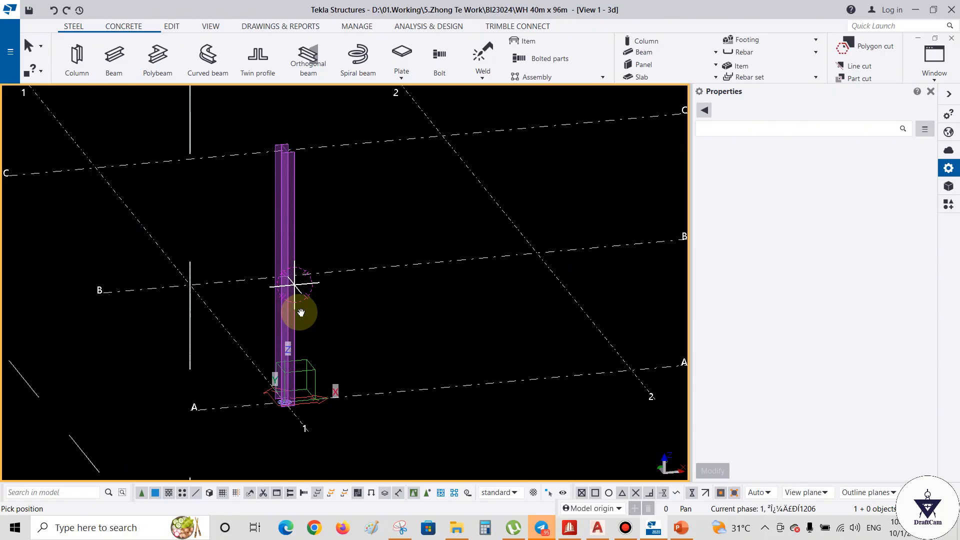
middle_drag(292, 315, 357, 308)
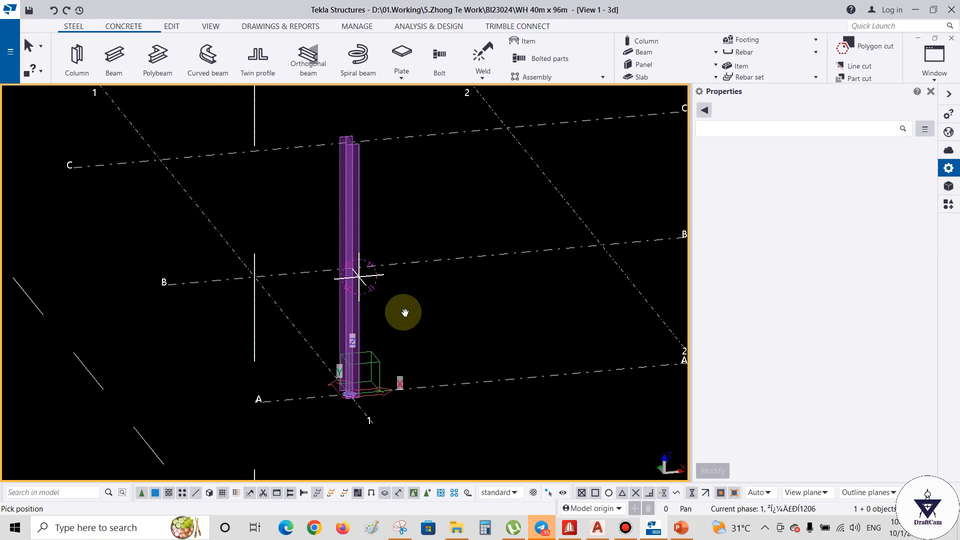
ctrl+middle_drag(344, 347, 293, 292)
ctrl+middle_drag(368, 307, 389, 296)
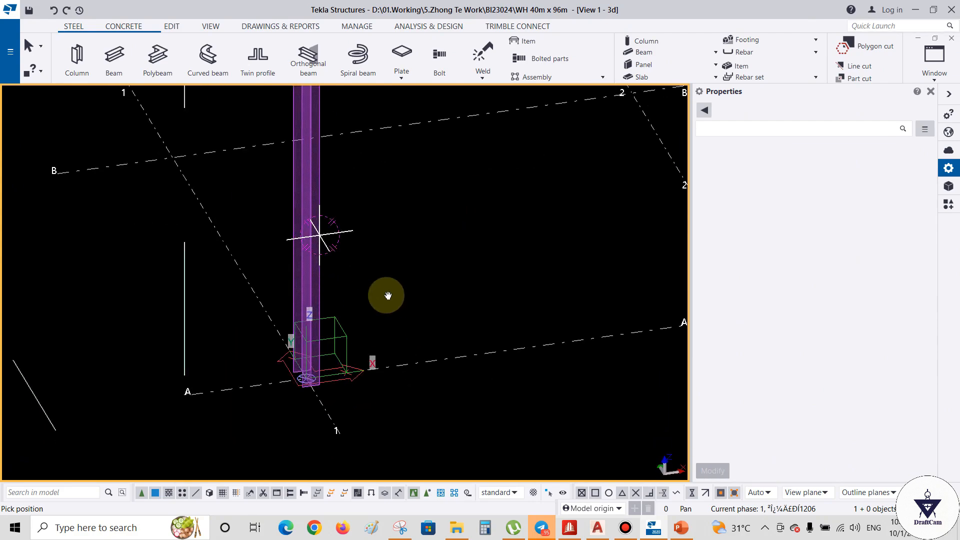
ctrl+middle_drag(371, 329, 353, 182)
- Leave position picking and select the steel column at A-1 to show its properties
right_click(354, 152)
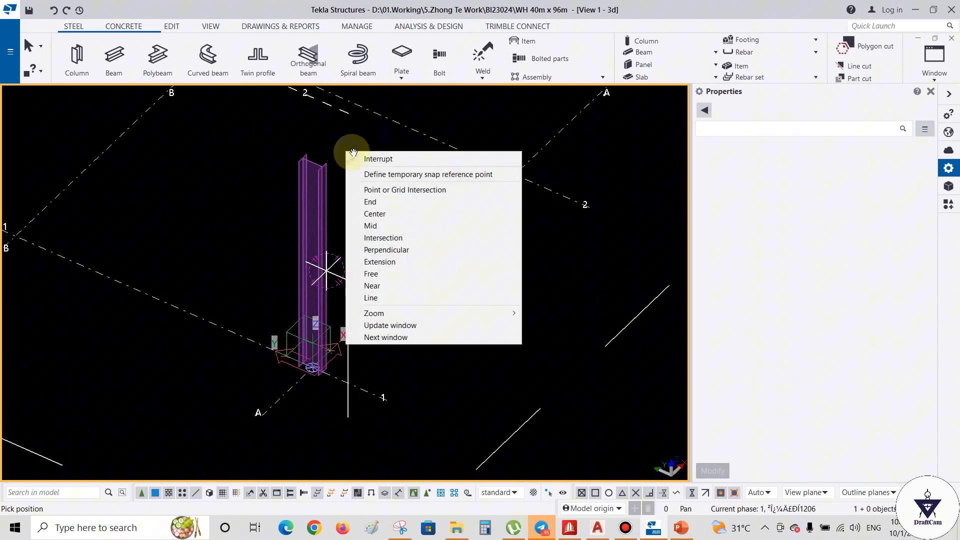
click(314, 202)
click(313, 191)
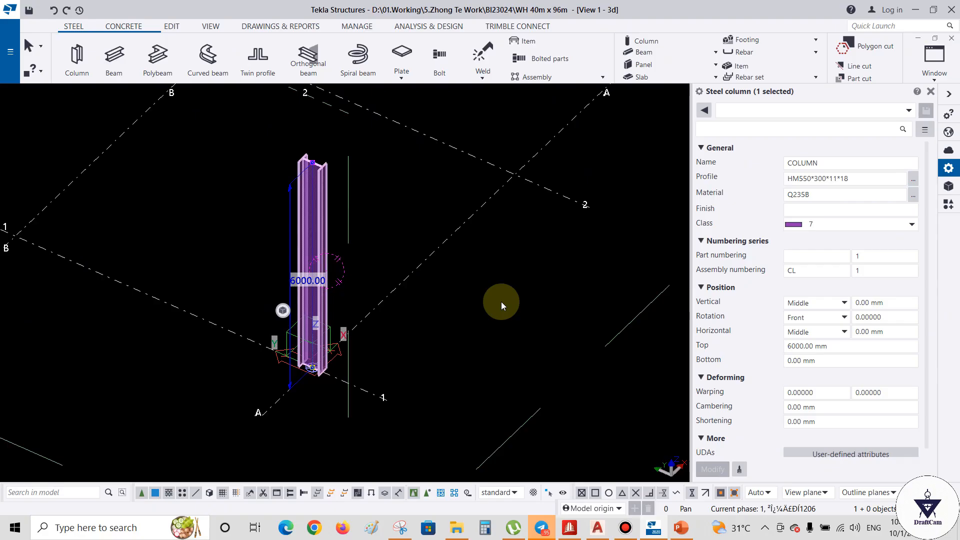
- Switch to the GRID 1 view and compare the column with the grid levels in plane and 3D display
key(ctrl+Tab)
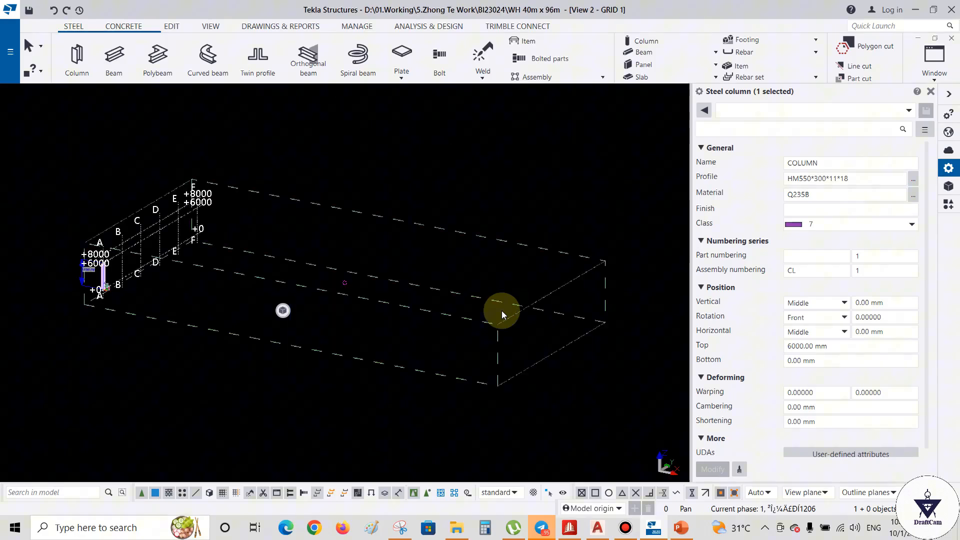
scroll(97, 280, up, 5)
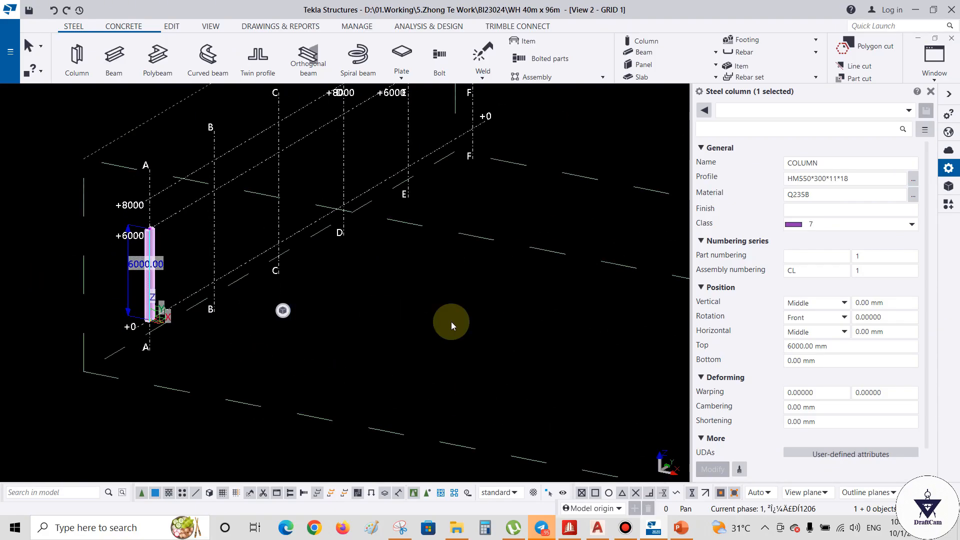
key(ctrl+p)
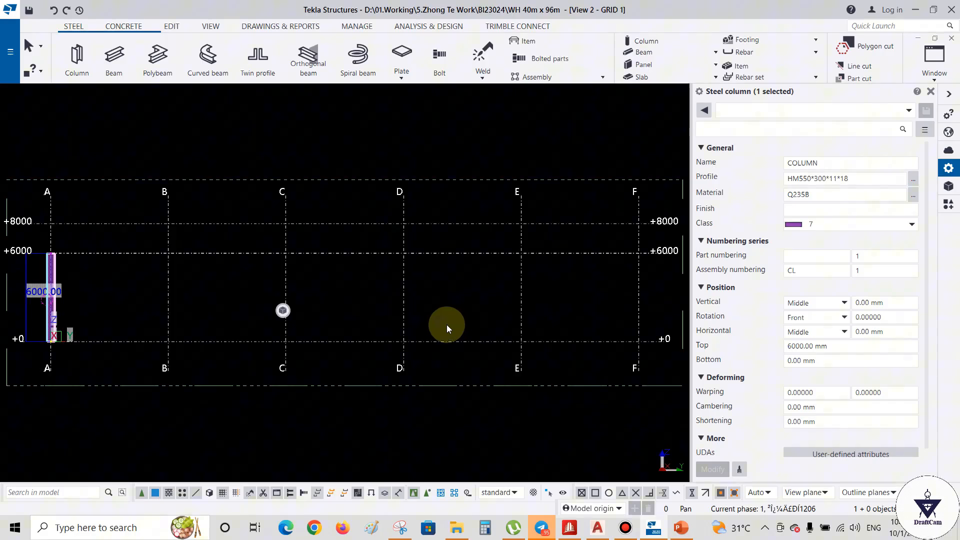
key(ctrl+p)
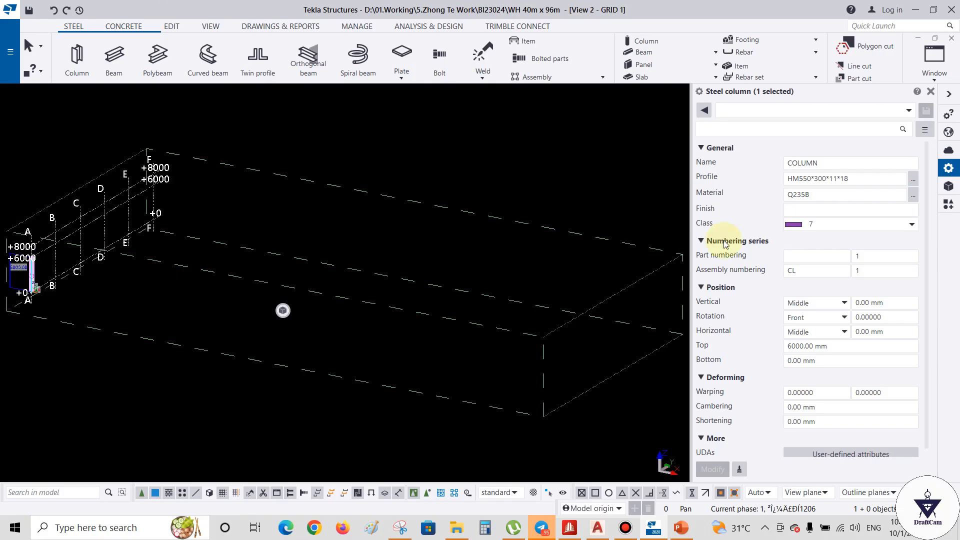
- Open the list of named and visible model views
click(934, 59)
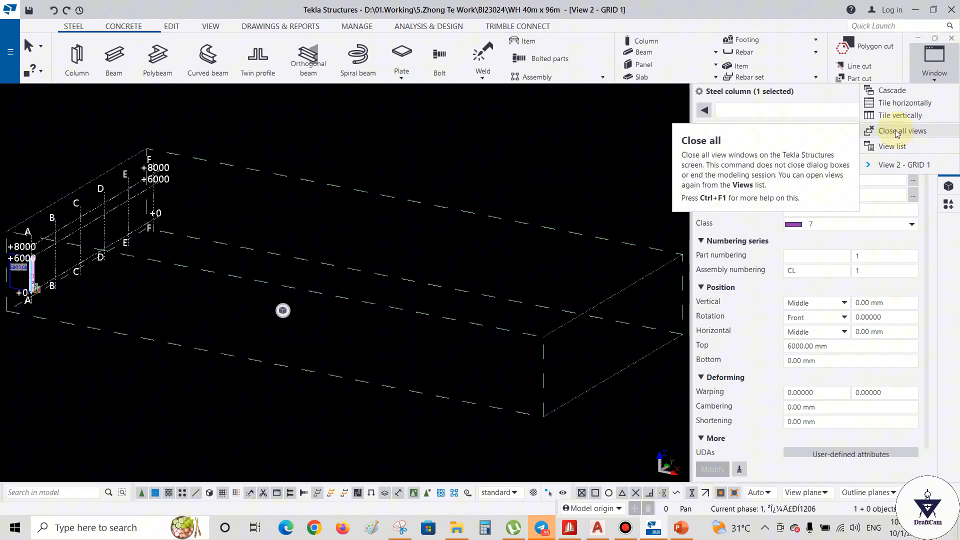
click(900, 145)
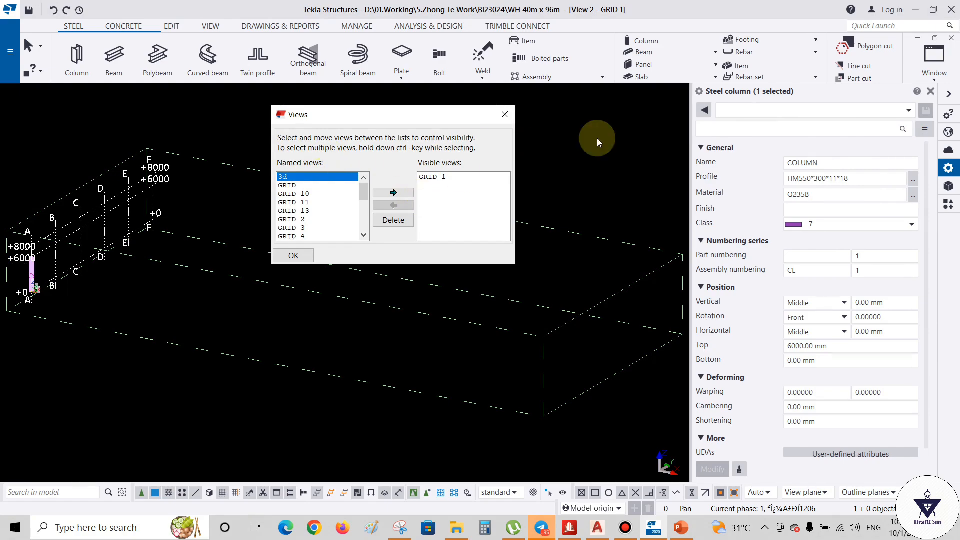
- Reopen the list of views, make the 3d view visible, and close the list
click(506, 115)
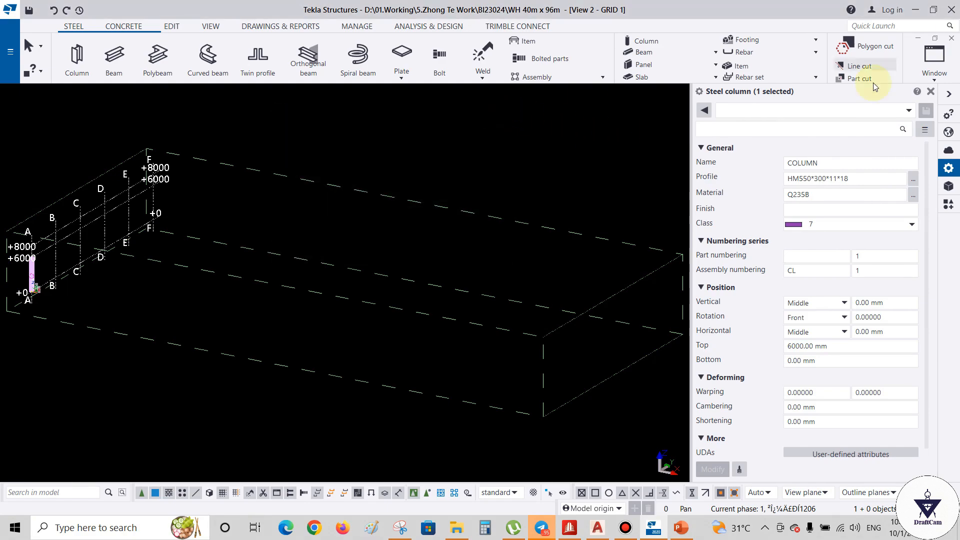
click(934, 75)
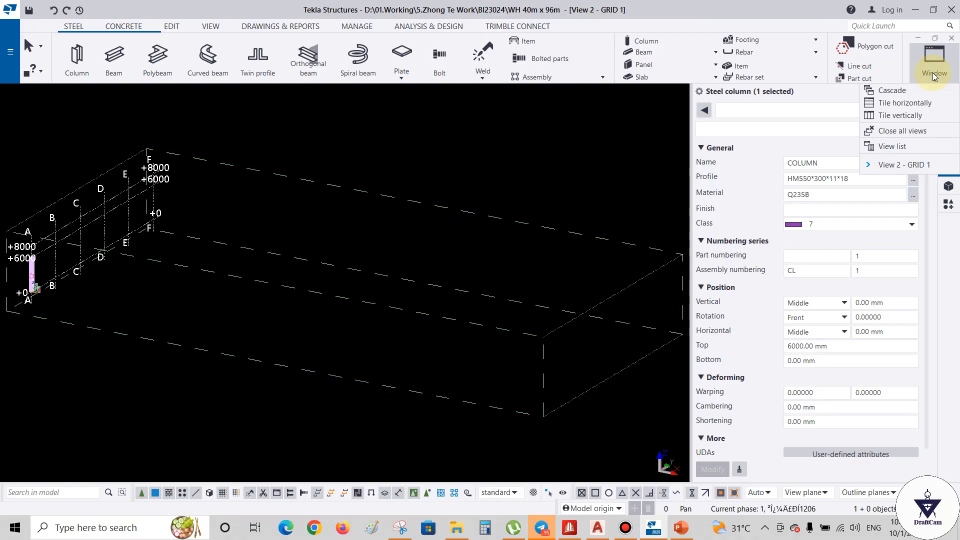
click(920, 146)
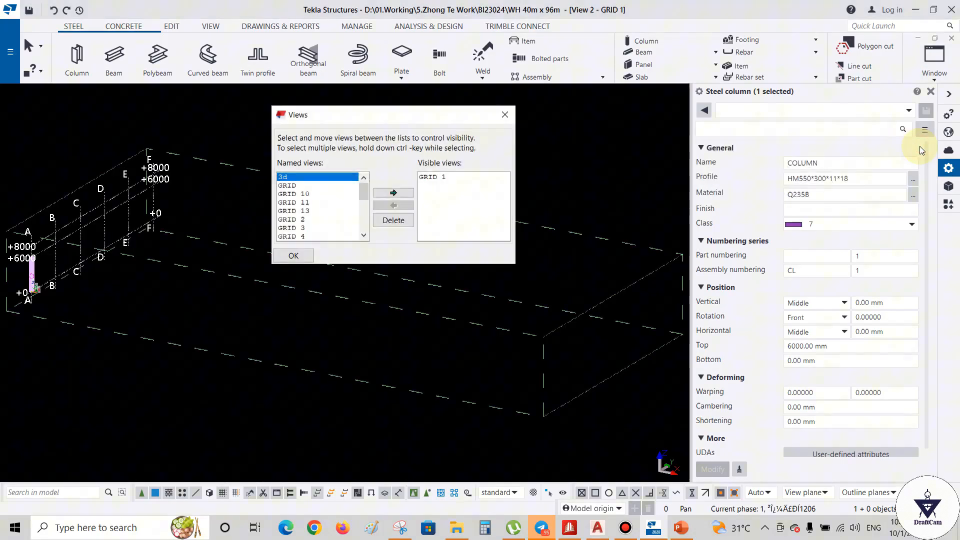
click(403, 196)
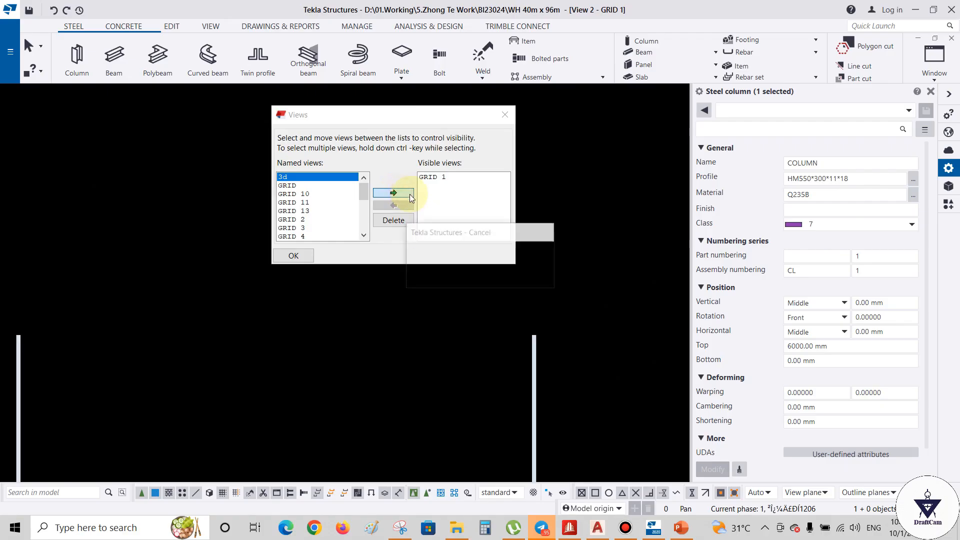
click(505, 115)
- Set the view rotation point on the column at grid A-1 and examine its upper end from several angles
middle_drag(332, 366, 398, 203)
scroll(360, 281, up, 7)
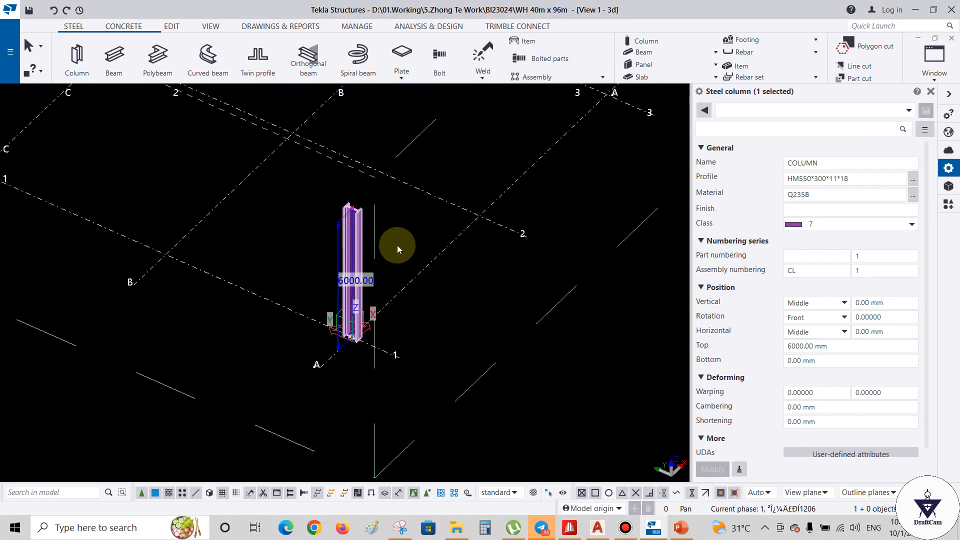
key(v)
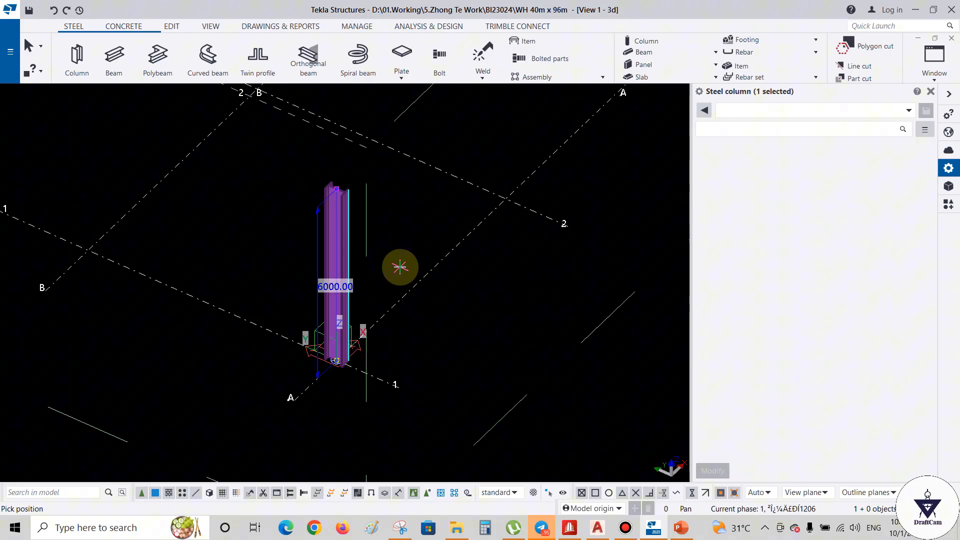
click(335, 242)
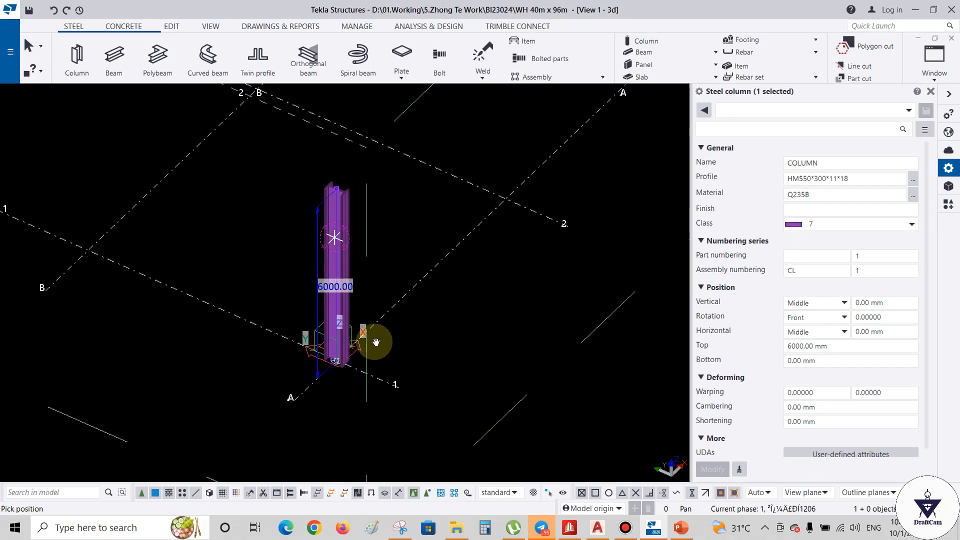
mouse_move(375, 339)
ctrl+middle_down()
mouse_move(337, 223)
mouse_move(283, 284)
mouse_move(335, 300)
mouse_move(307, 298)
mouse_move(343, 286)
mouse_move(336, 234)
ctrl+middle_up()
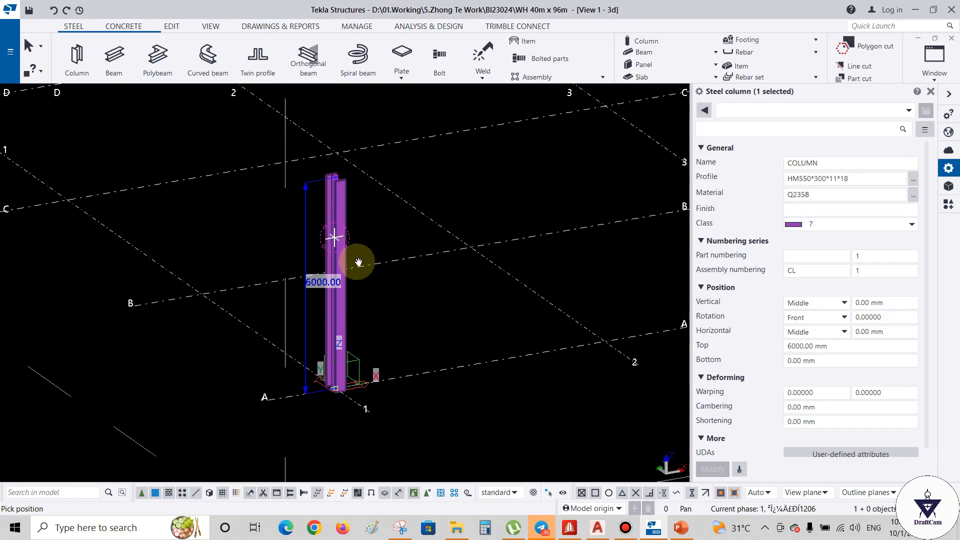
ctrl+middle_drag(375, 278, 418, 213)
scroll(352, 207, up, 3)
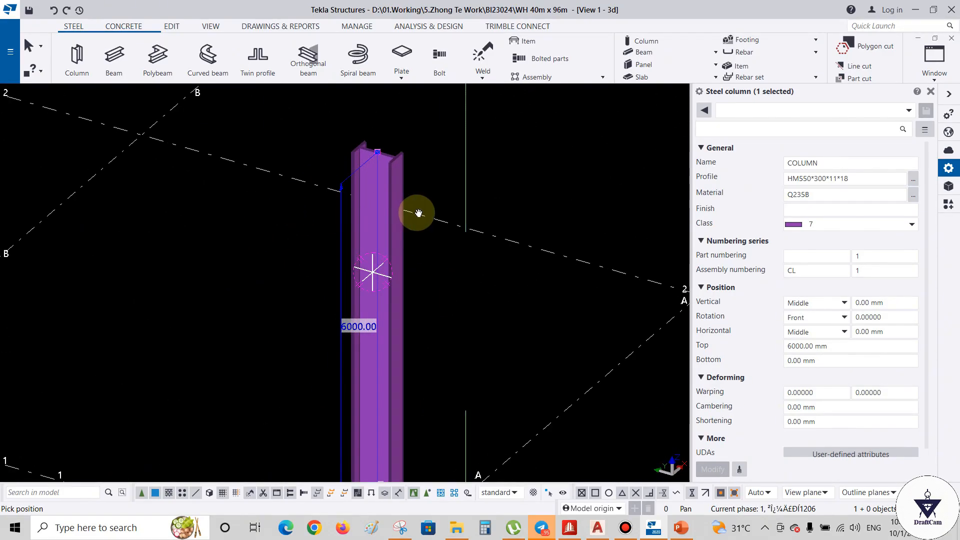
scroll(400, 157, up, 3)
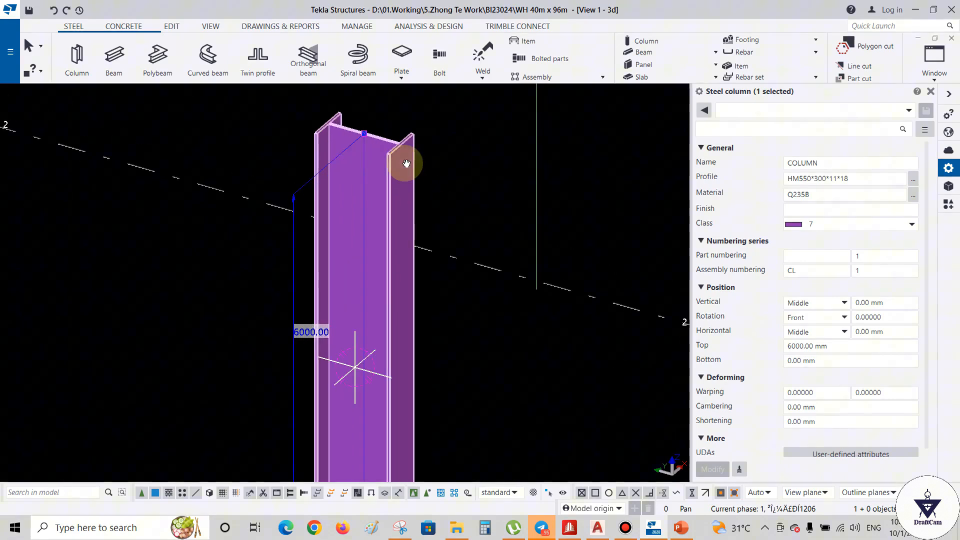
- Compare the column's part representations in wireframe, shaded wireframe and rendered mode, finishing in rendered mode
key(ctrl+1)
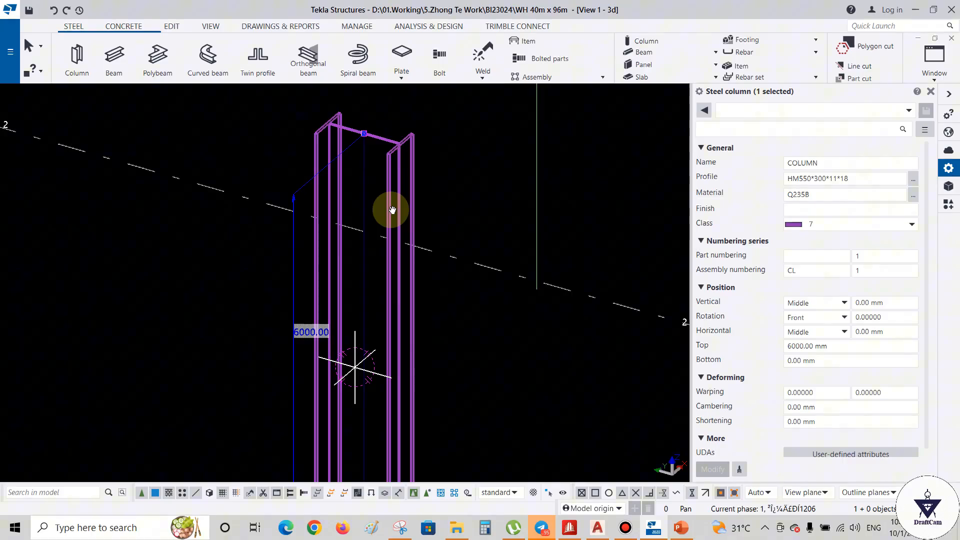
key(ctrl+2)
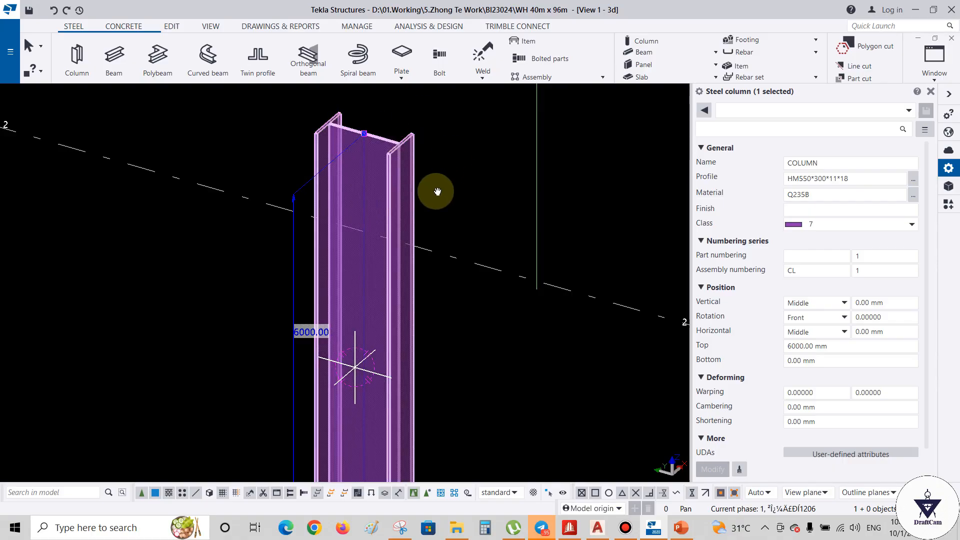
mouse_move(411, 203)
mouse_down()
mouse_move(474, 158)
mouse_move(486, 266)
mouse_up()
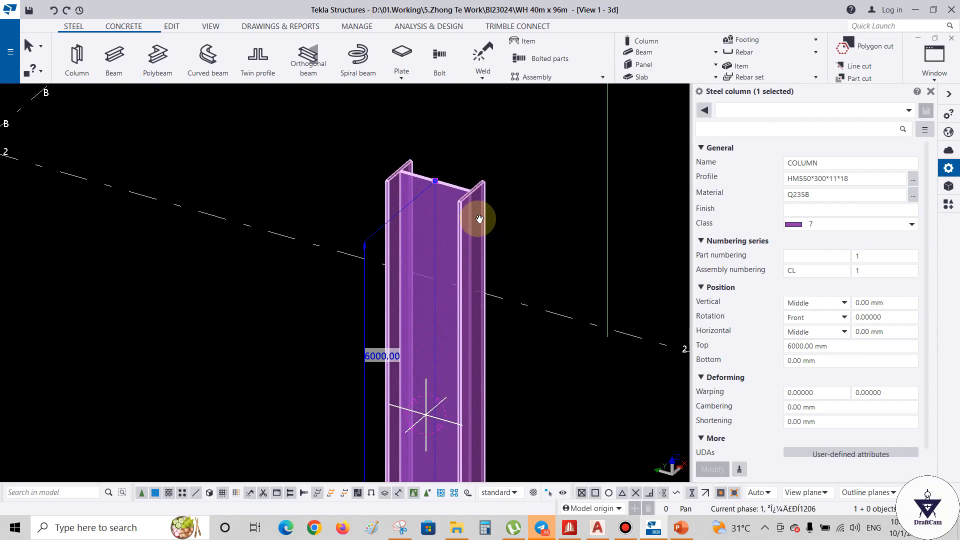
key(ctrl+4)
scroll(443, 281, down, 5)
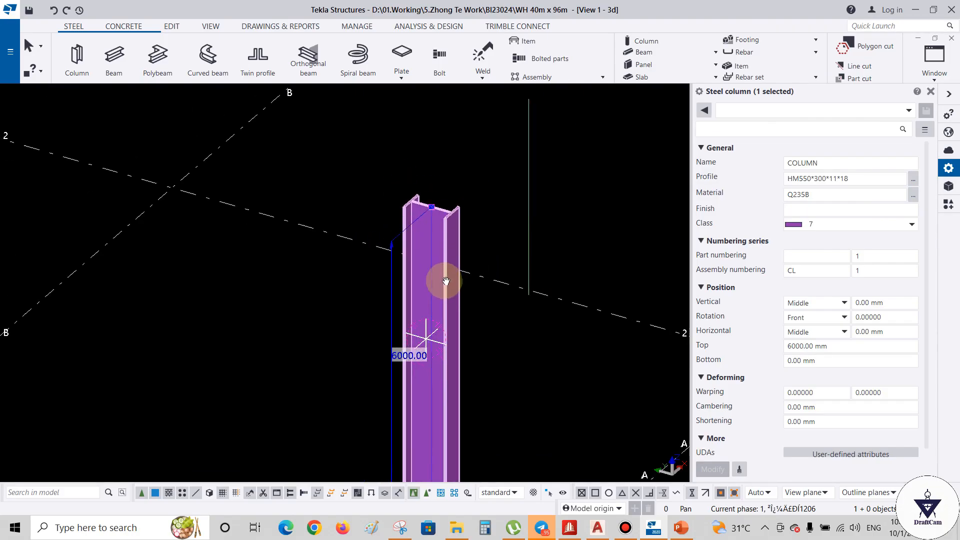
drag(401, 294, 429, 290)
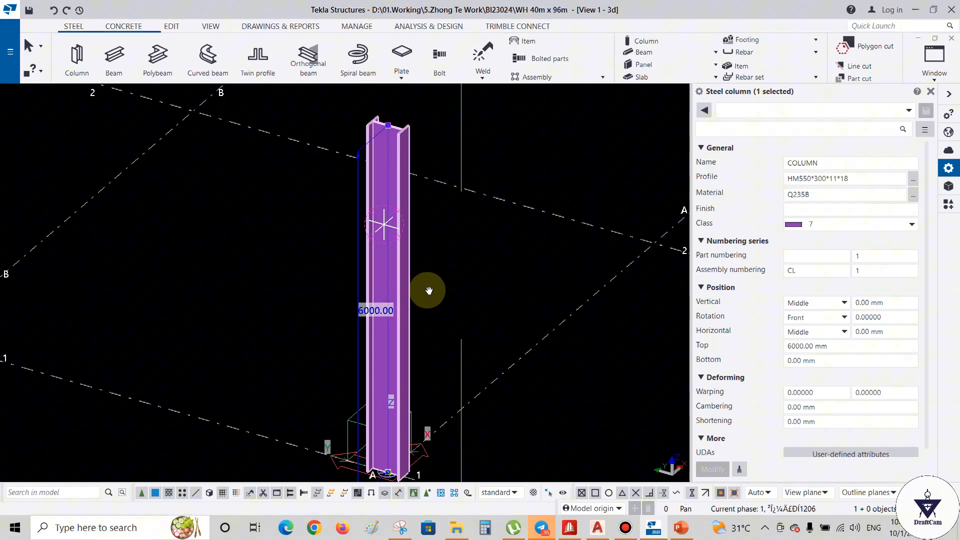
drag(527, 316, 497, 271)
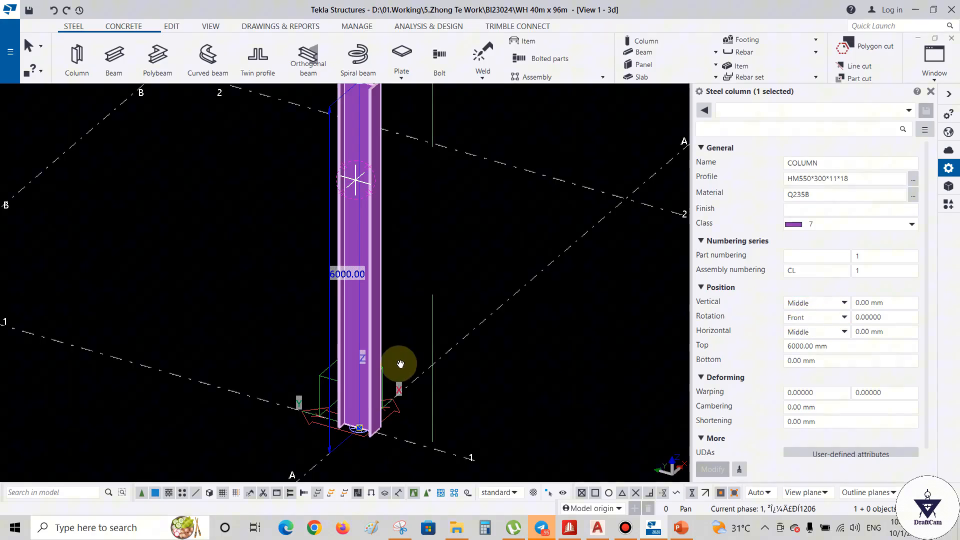
- Start a steel beam and set its profile to HP200*204*12*12 from the HP group of I profiles
scroll(400, 365, down, 5)
ctrl+middle_drag(373, 380, 362, 223)
click(115, 57)
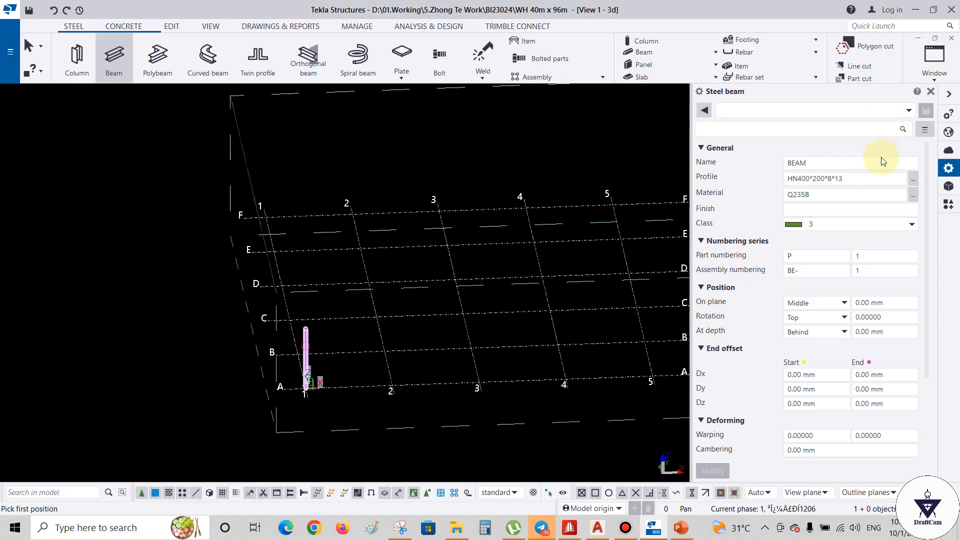
middle_drag(415, 188, 275, 189)
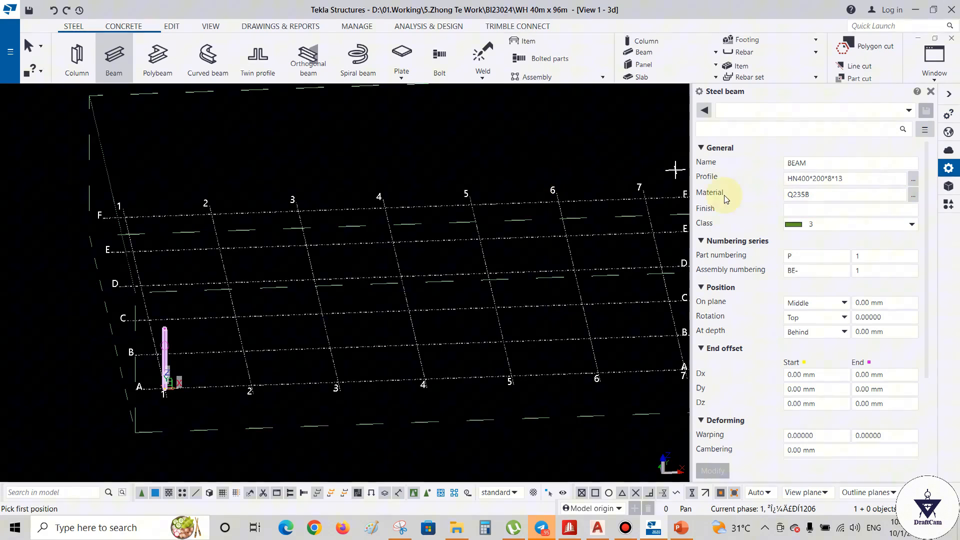
click(880, 210)
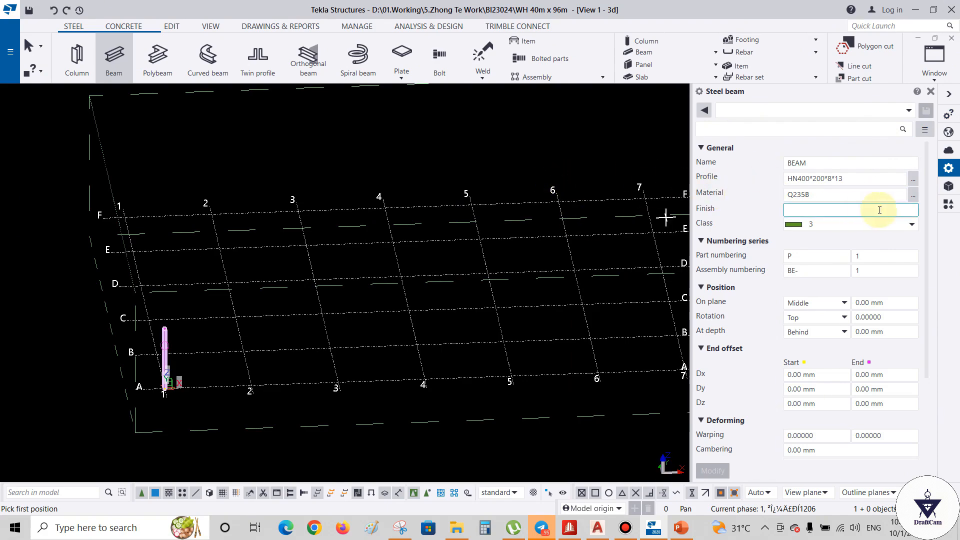
click(913, 180)
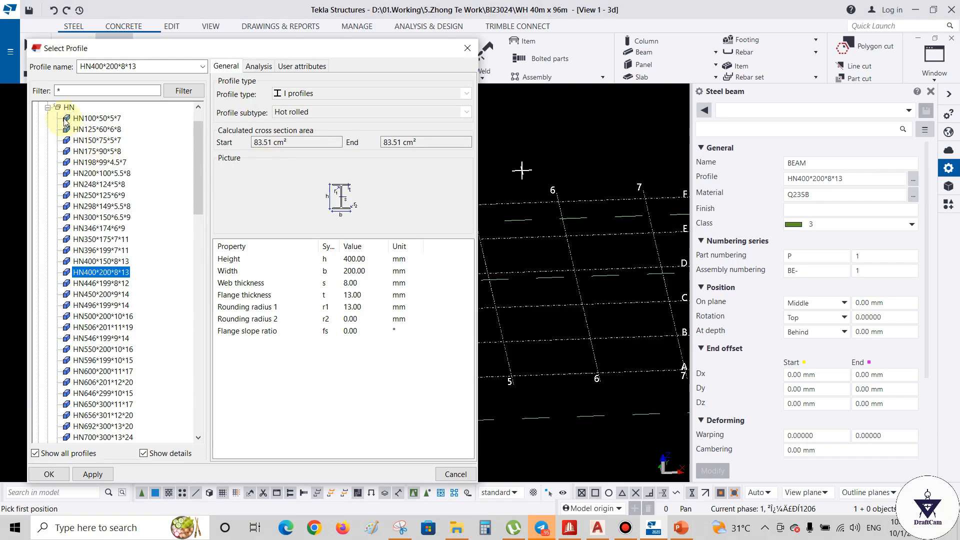
click(48, 108)
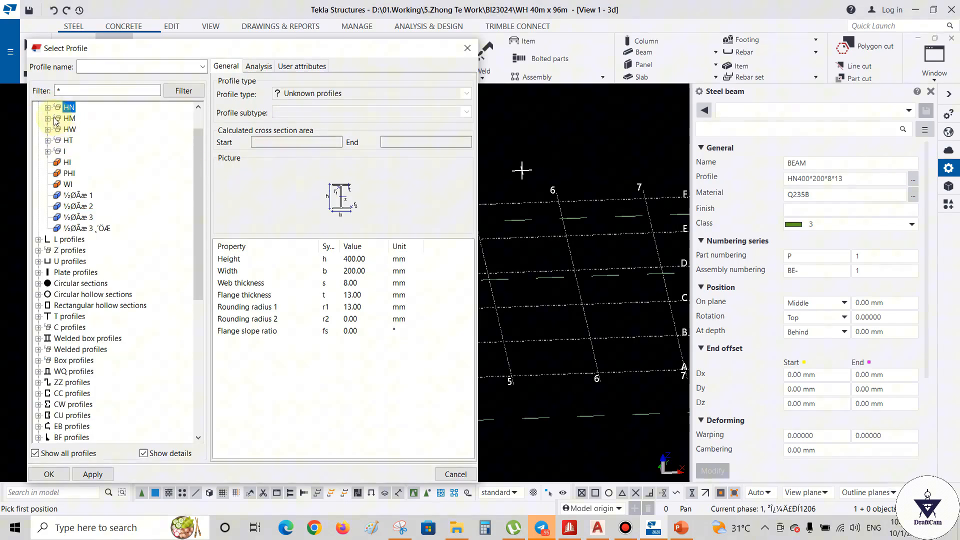
drag(193, 205, 195, 156)
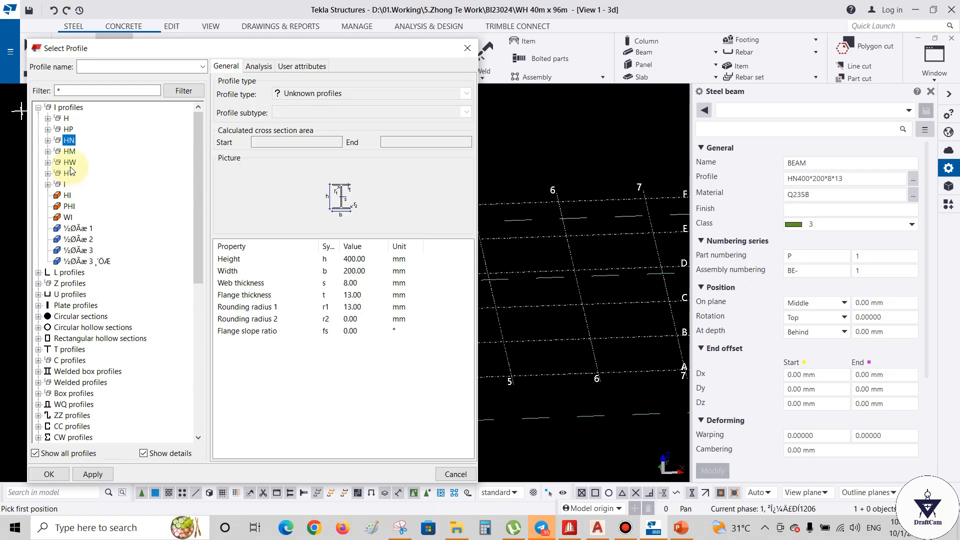
click(48, 130)
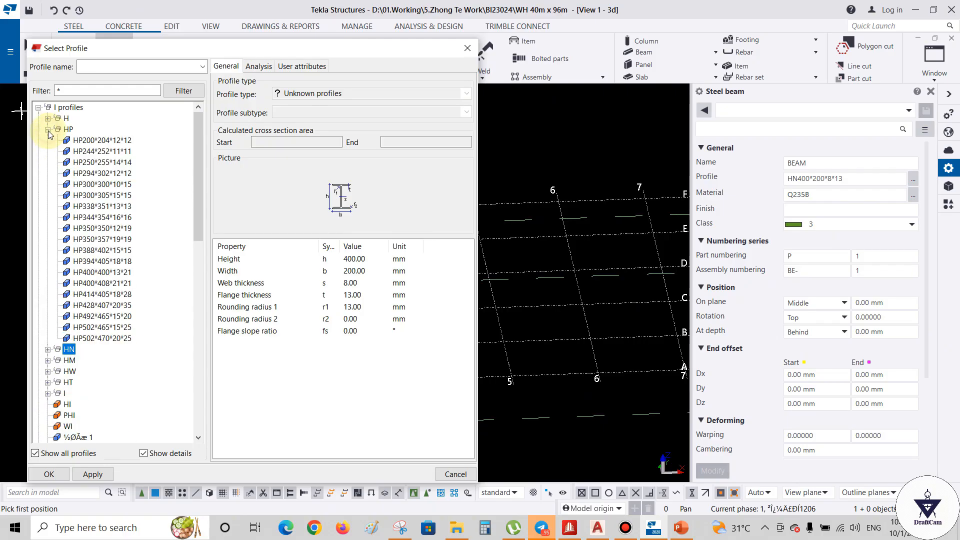
click(102, 141)
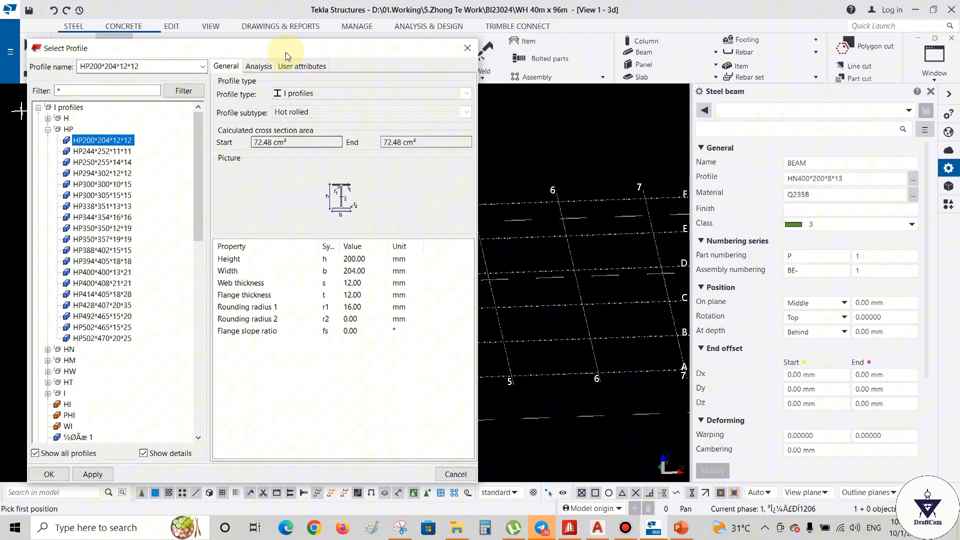
drag(284, 50, 282, 22)
click(91, 448)
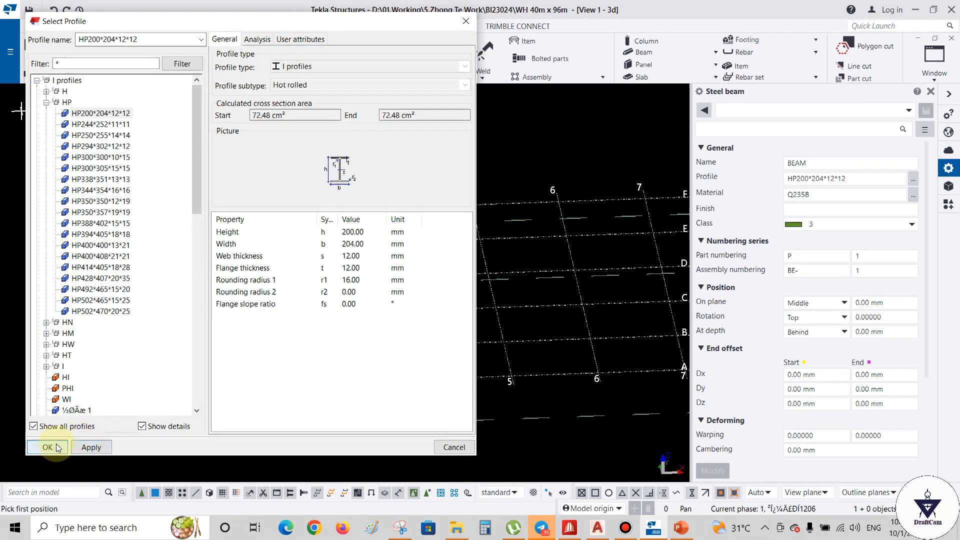
click(48, 447)
- Clear the beam's part numbering prefix and set its assembly numbering prefix to BM
click(807, 195)
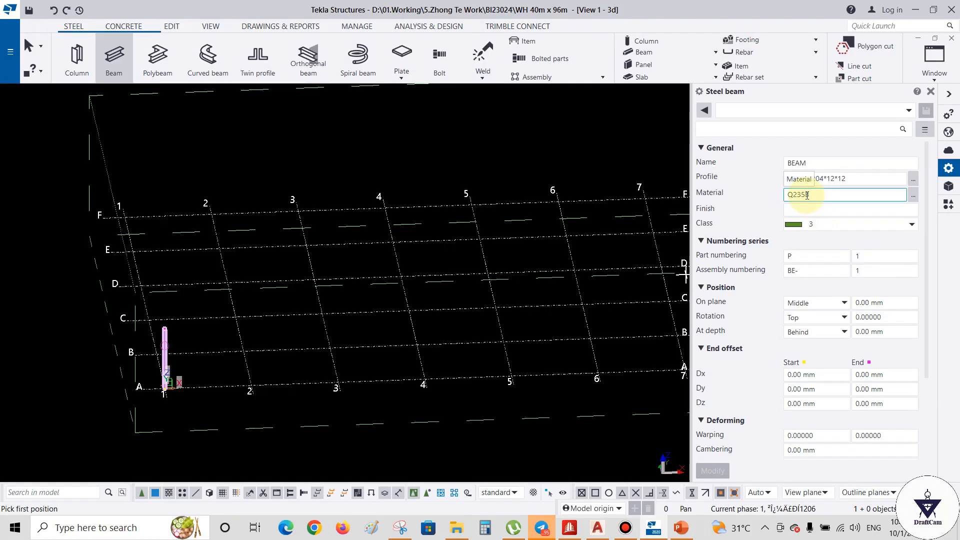
click(776, 200)
click(720, 201)
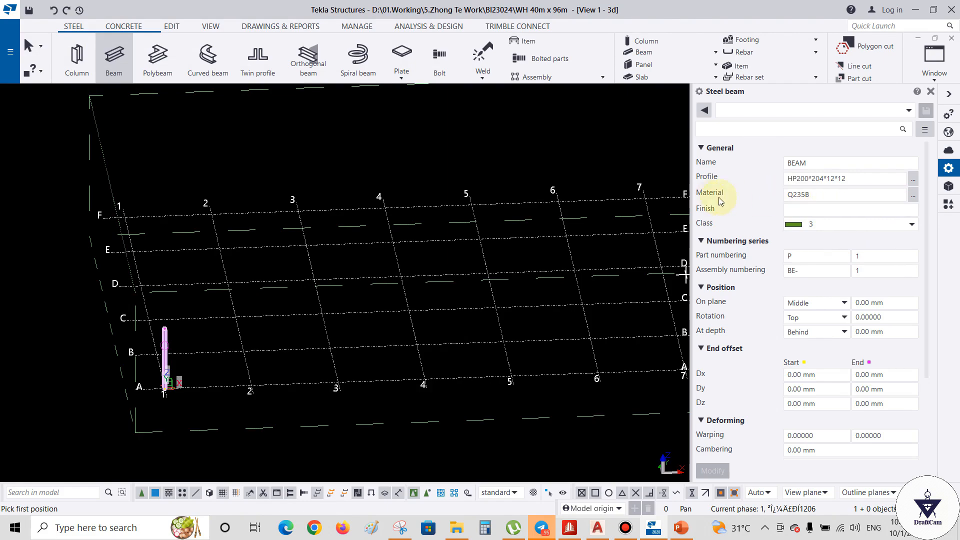
click(796, 271)
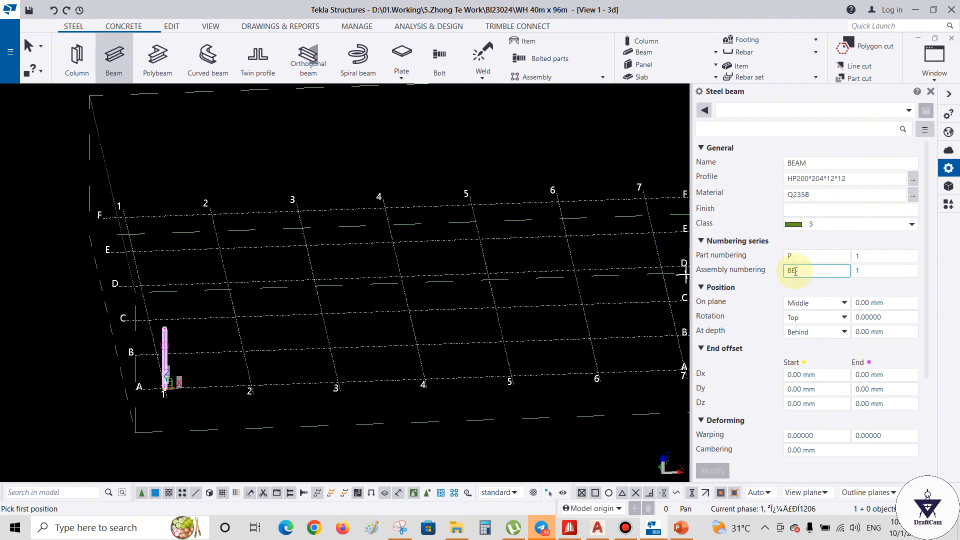
key(BackSpace)
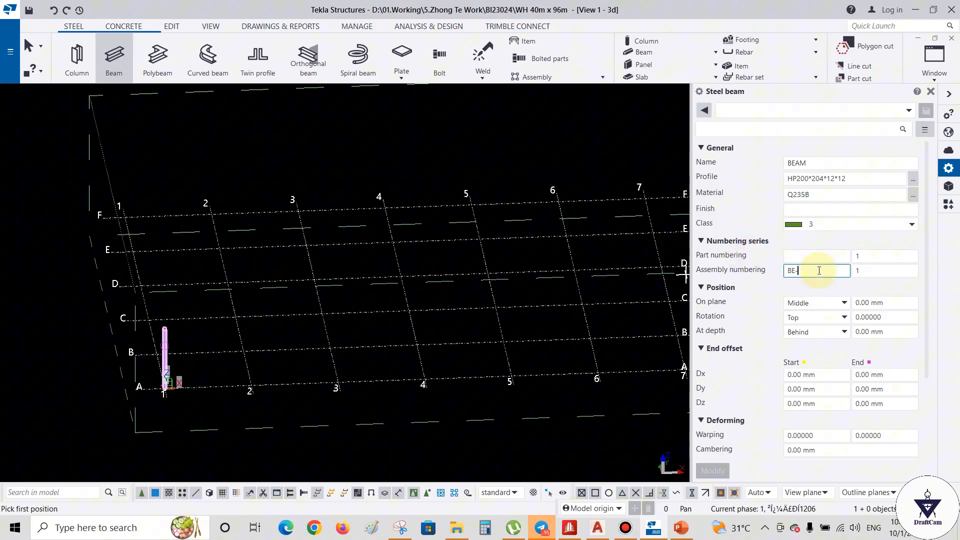
drag(819, 270, 739, 276)
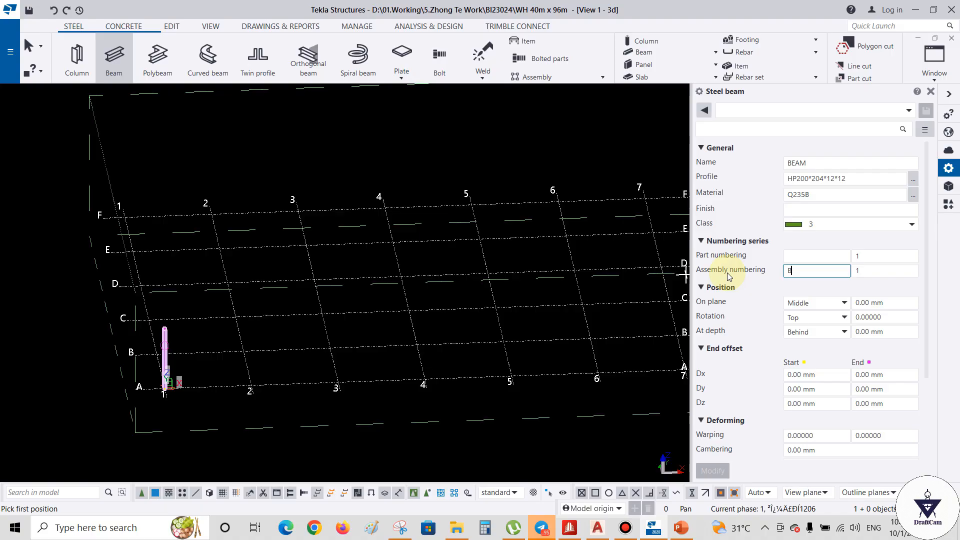
text(M)
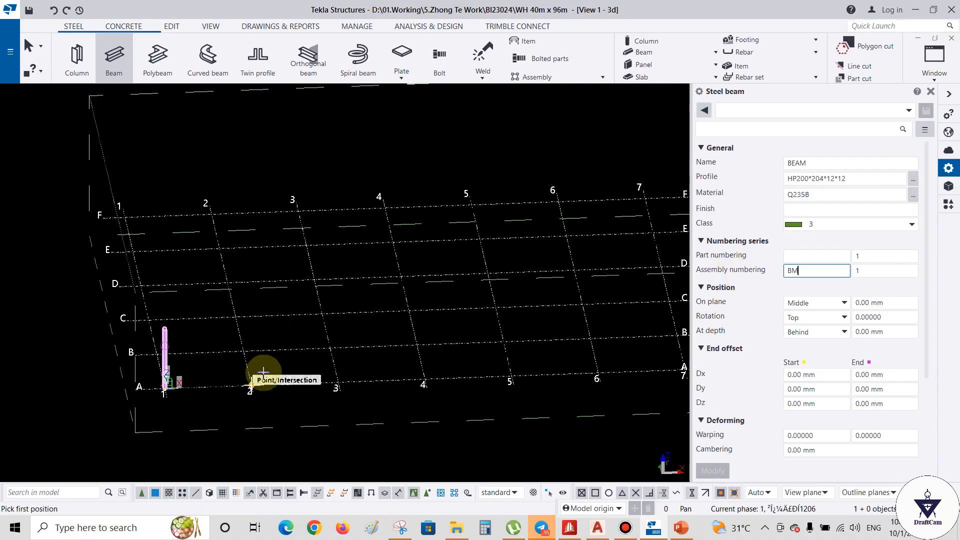
- Place the beam along grid line B from grid 2 to grid 3 and end the beam command
scroll(285, 313, up, 1)
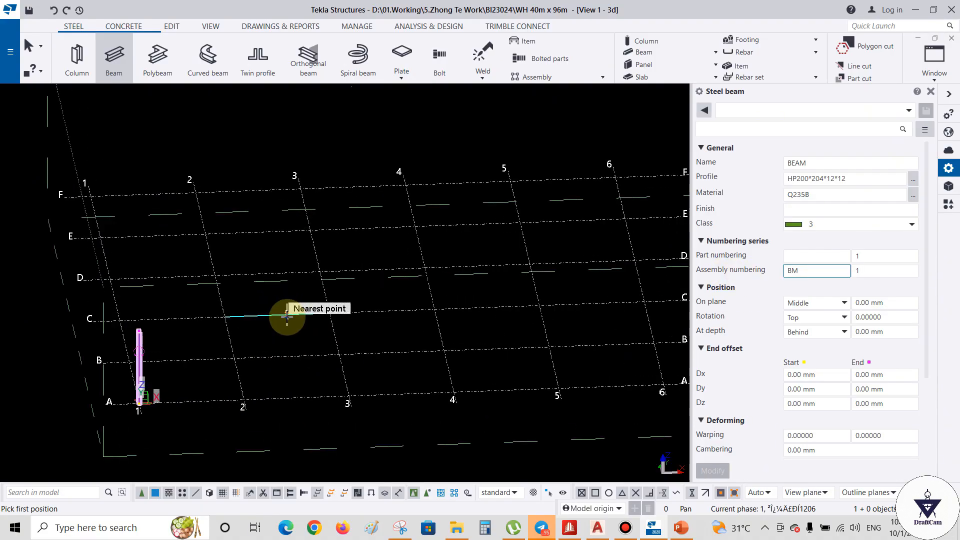
click(233, 358)
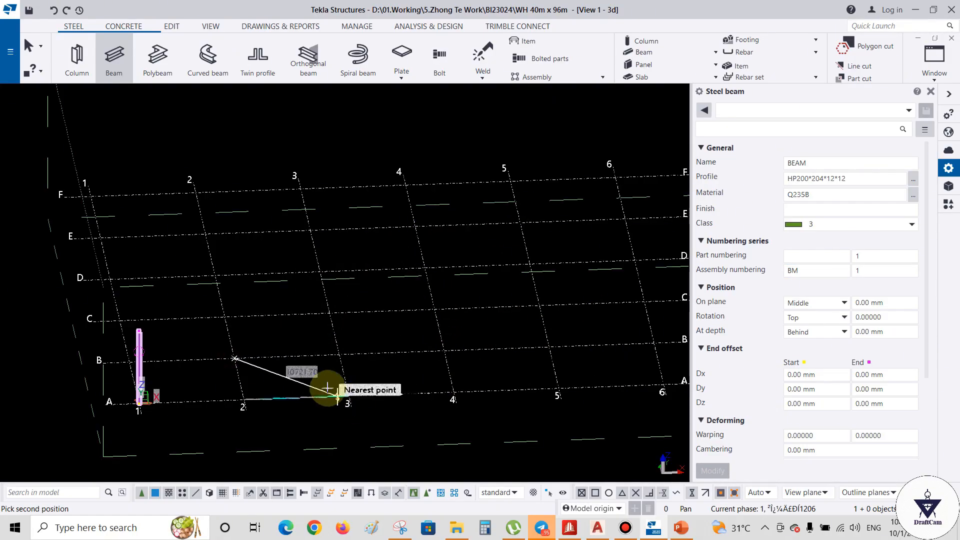
click(337, 352)
right_click(395, 289)
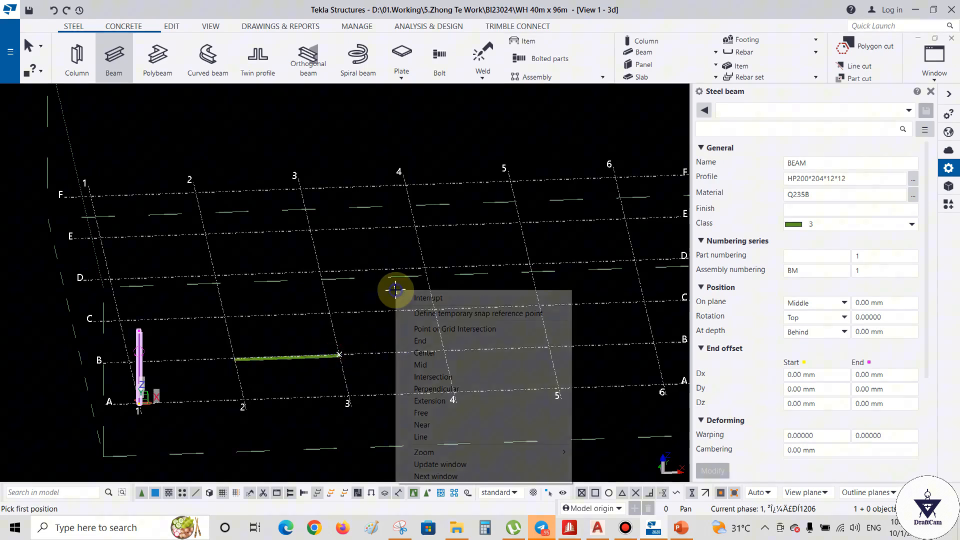
click(410, 298)
scroll(269, 356, up, 5)
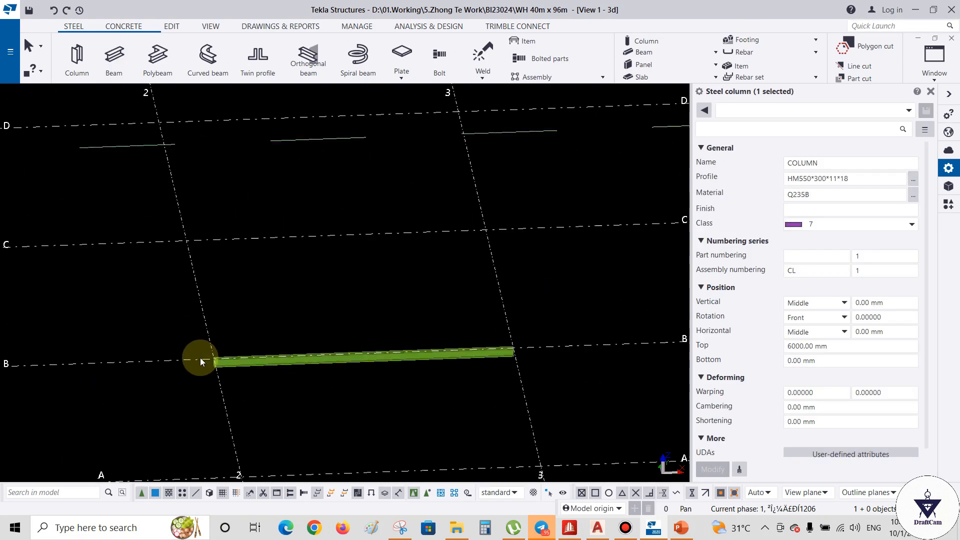
- Set the view rotation point on the beam near grid 2 and inspect the beam's end in 3D
scroll(200, 358, up, 3)
scroll(300, 383, up, 2)
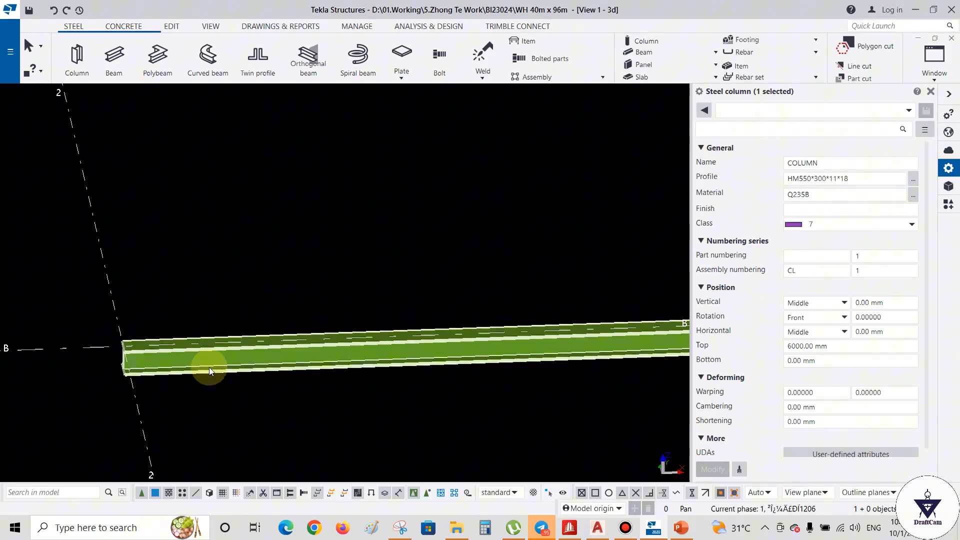
key(v)
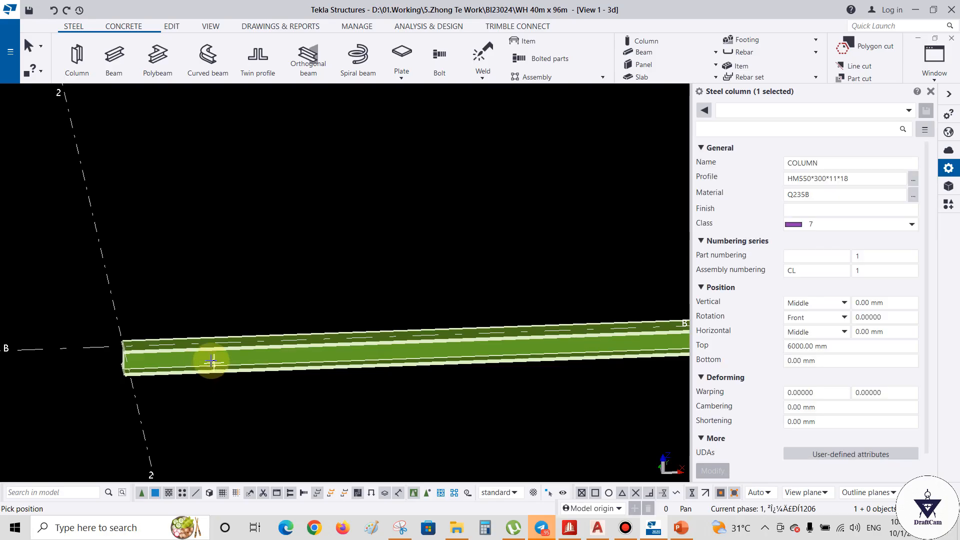
click(210, 360)
ctrl+middle_drag(289, 379, 395, 391)
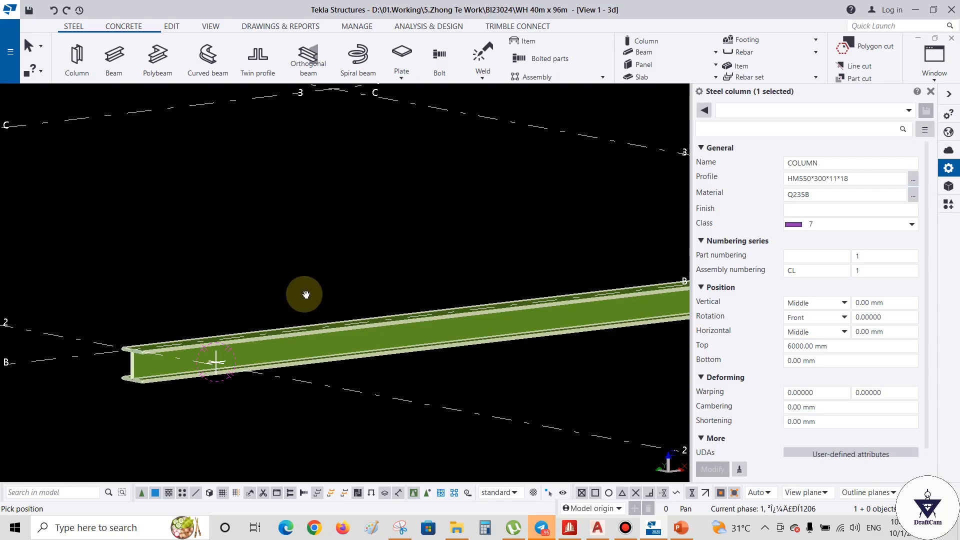
ctrl+middle_drag(268, 323, 210, 360)
right_click(222, 256)
click(250, 264)
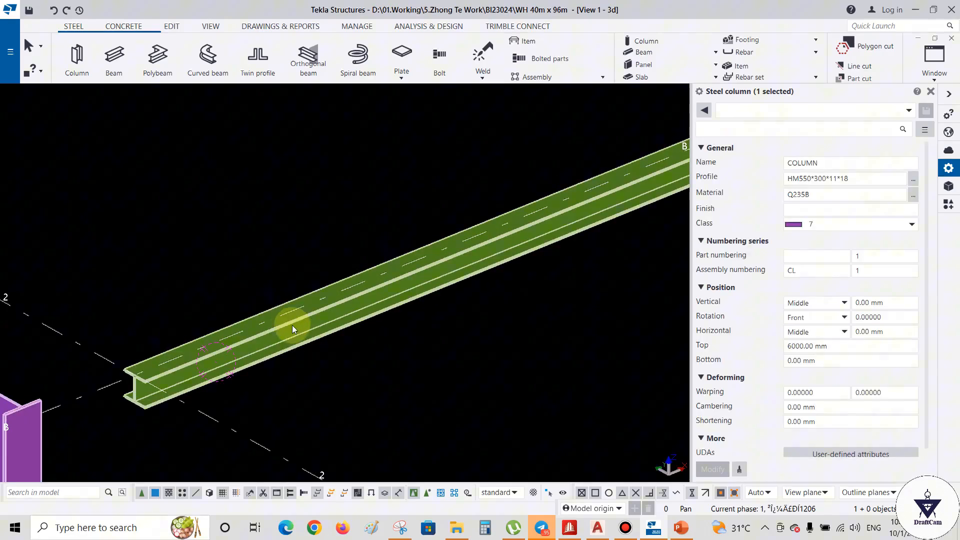
- Select the beam on grid line B and try to set its on-plane position to Right
click(276, 350)
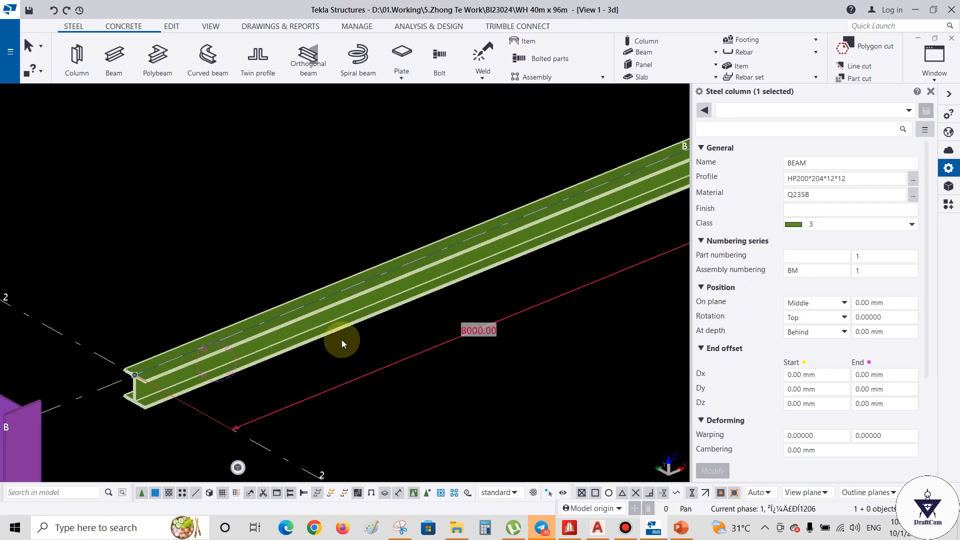
click(844, 304)
click(813, 330)
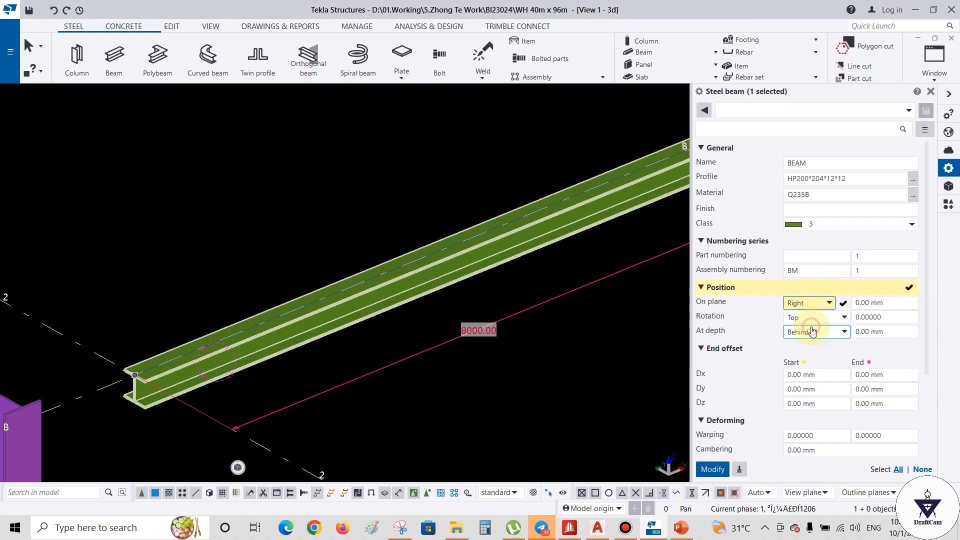
click(710, 470)
scroll(194, 394, down, 6)
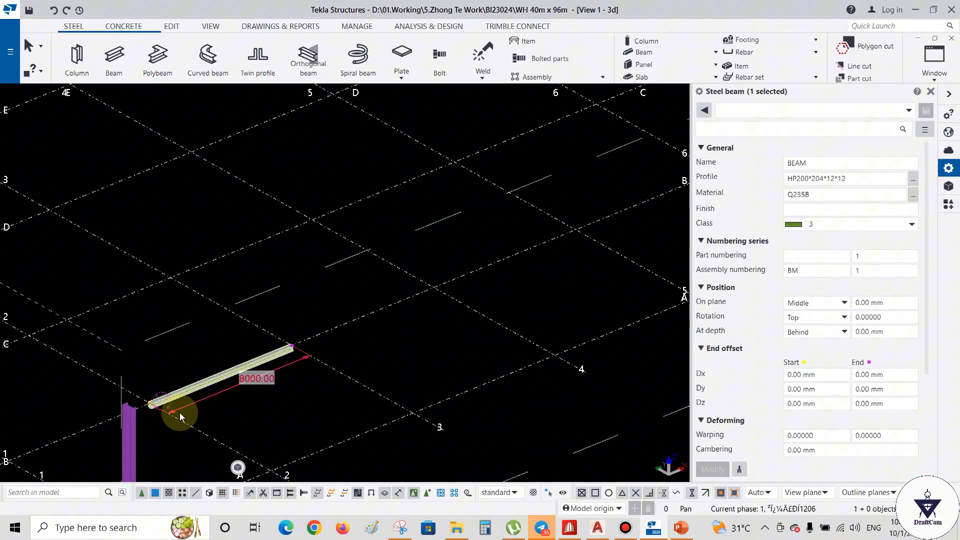
scroll(180, 412, up, 5)
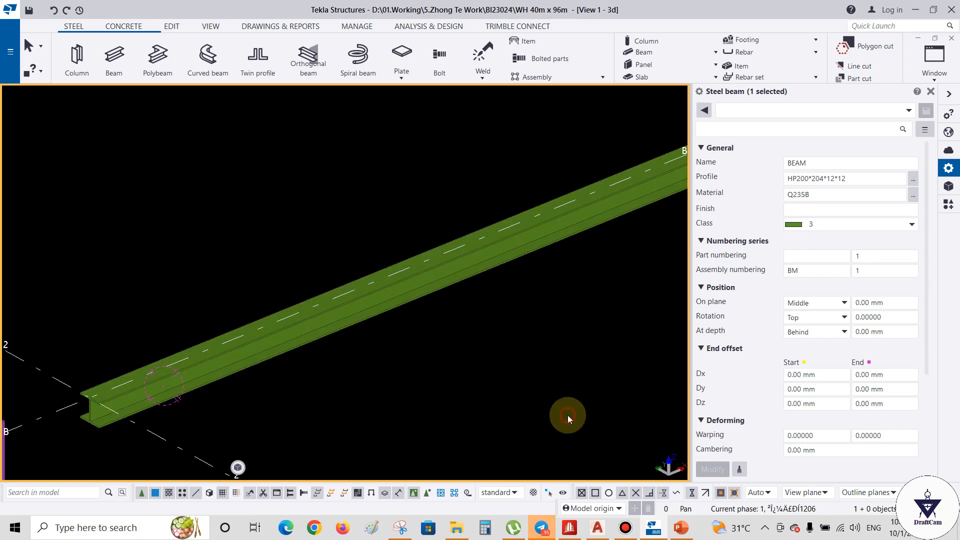
- Try to set the beam's at-depth position to Front and undo the change
click(565, 414)
click(332, 326)
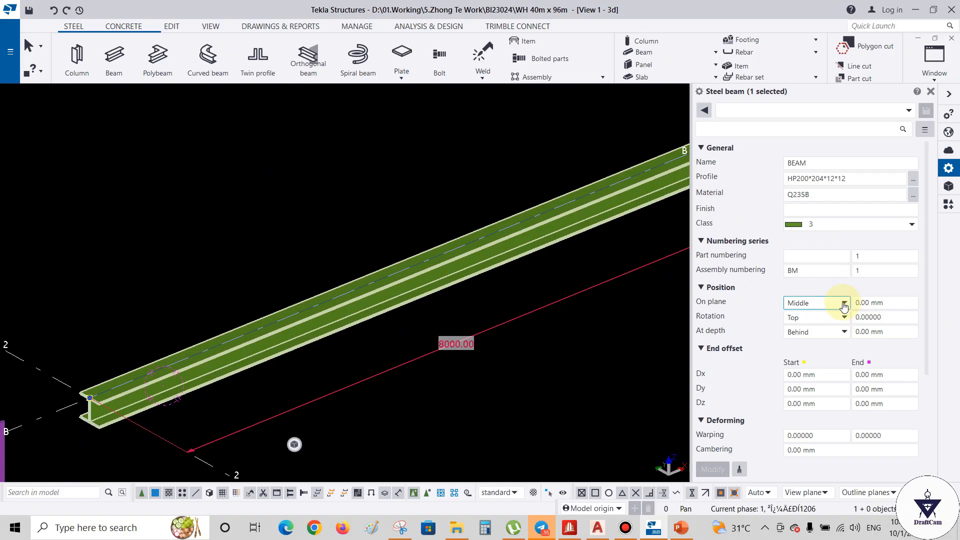
click(843, 317)
click(843, 316)
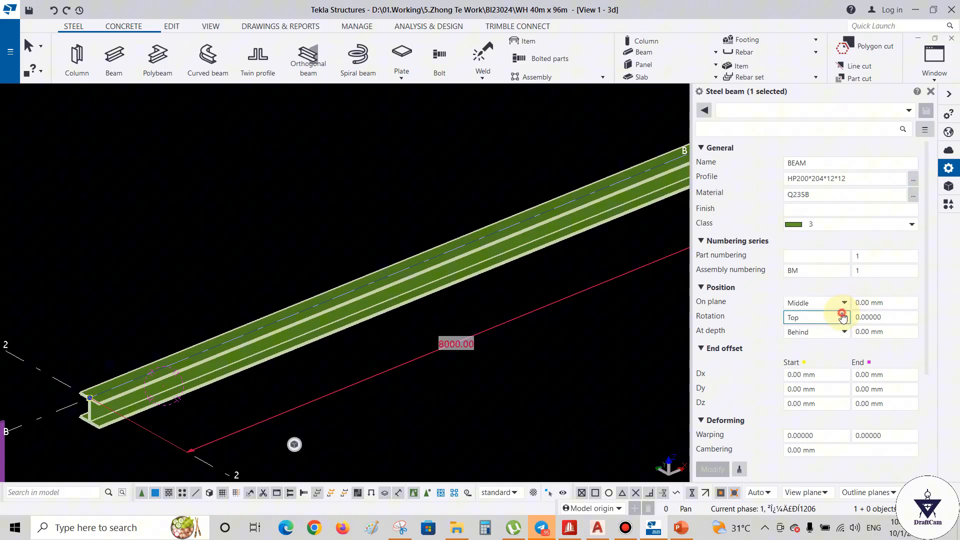
click(844, 331)
click(831, 355)
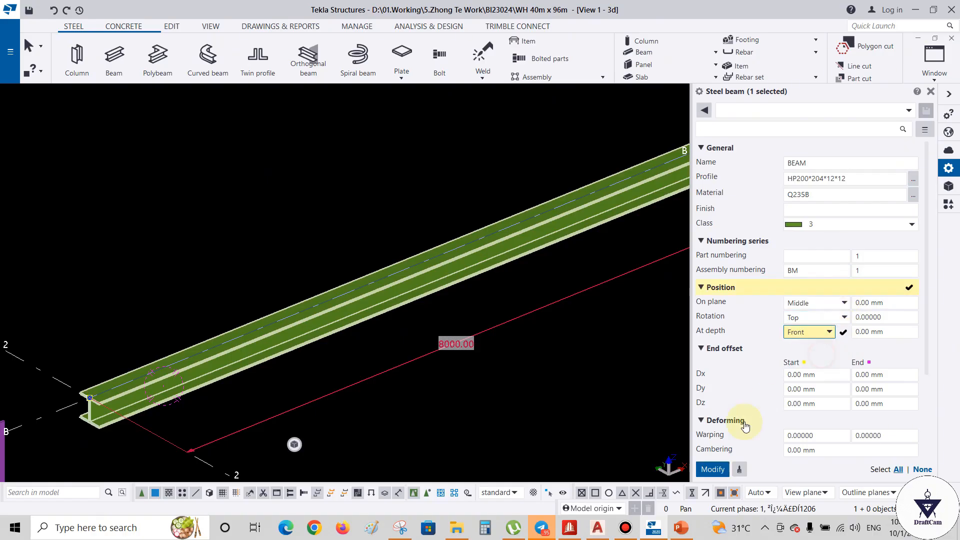
click(714, 468)
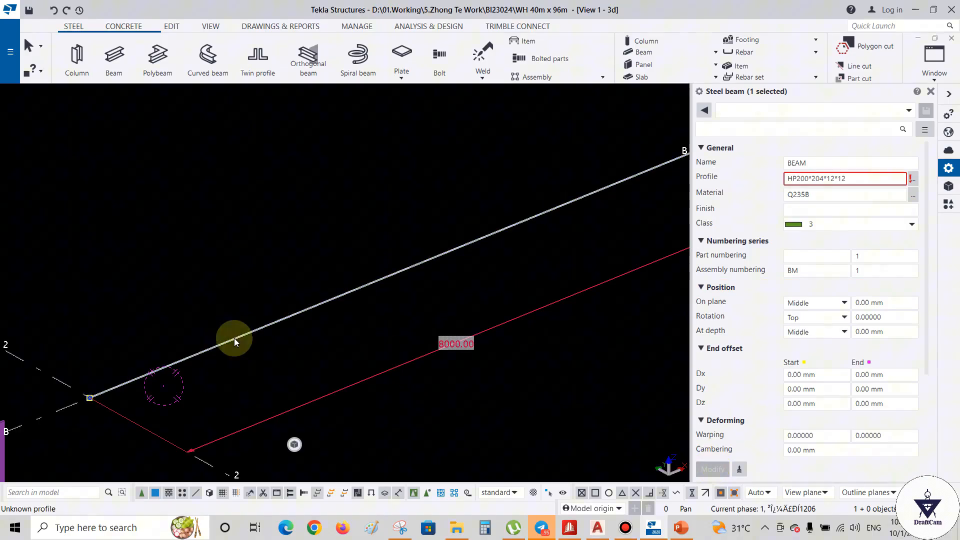
scroll(72, 428, down, 2)
scroll(73, 427, down, 1)
key(ctrl+z)
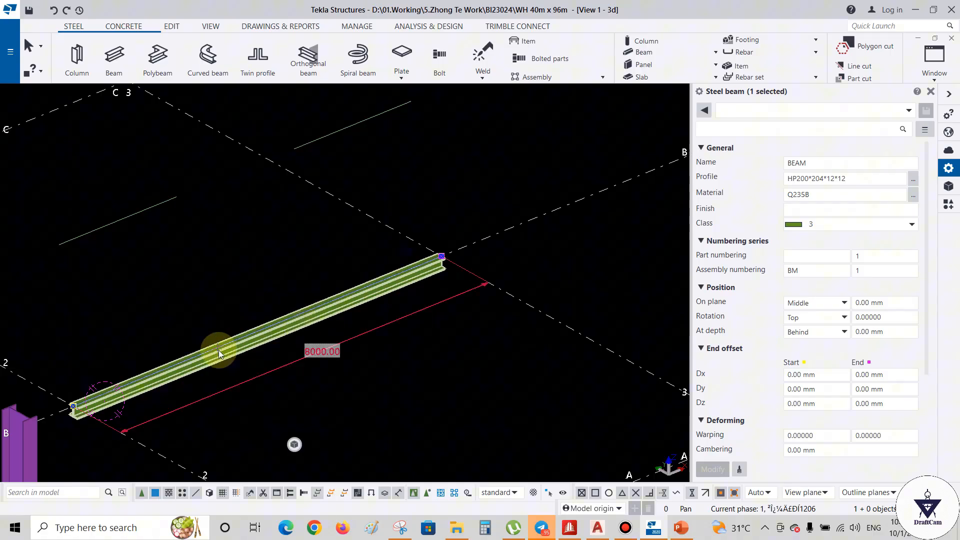
- Reselect the beam and try once more to change its at-depth position to Front
scroll(221, 347, down, 3)
ctrl+middle_drag(309, 339, 240, 332)
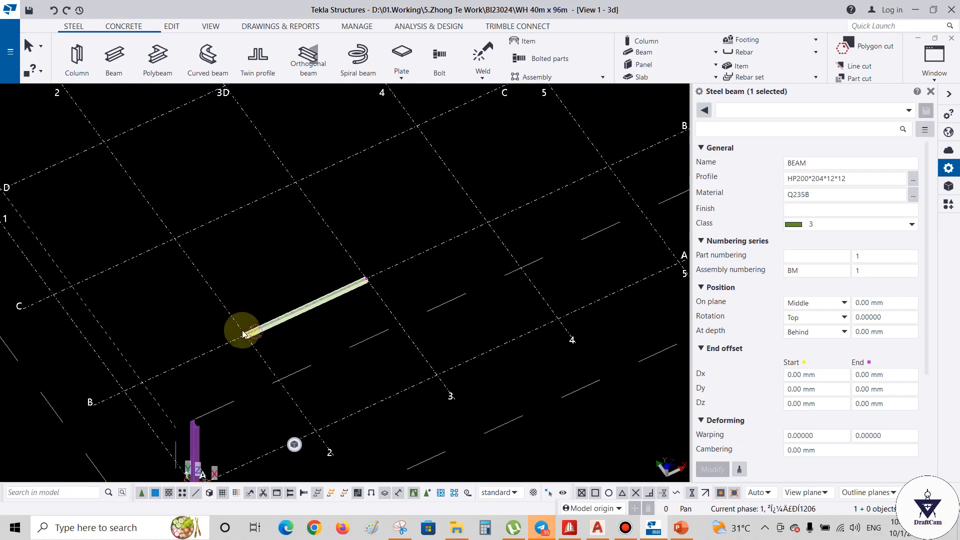
scroll(245, 335, up, 3)
click(317, 368)
scroll(278, 345, up, 1)
scroll(264, 342, up, 3)
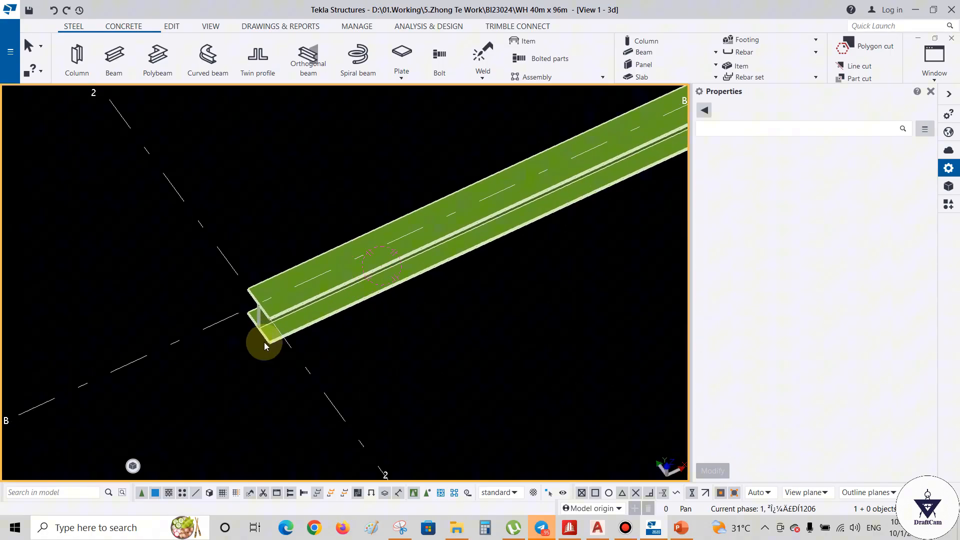
click(345, 294)
middle_drag(417, 299, 306, 322)
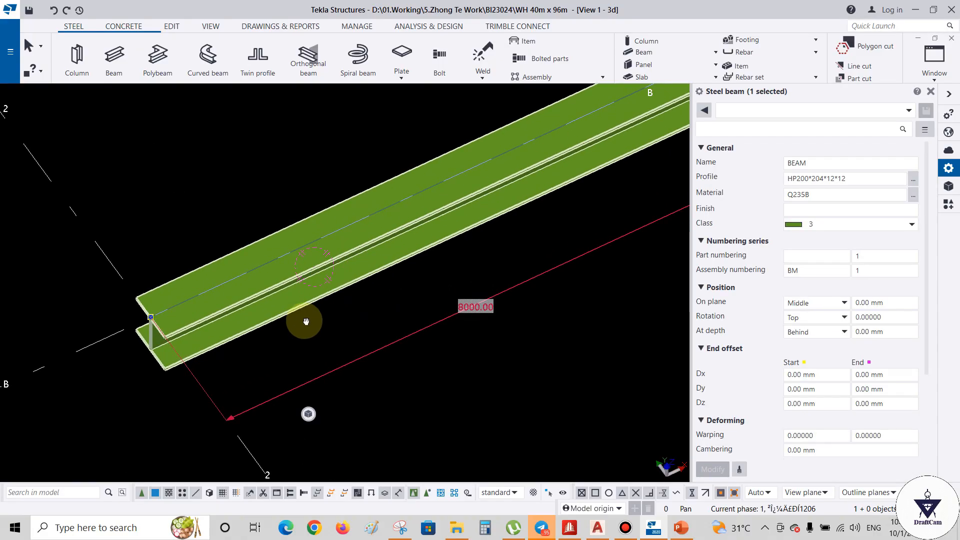
click(843, 331)
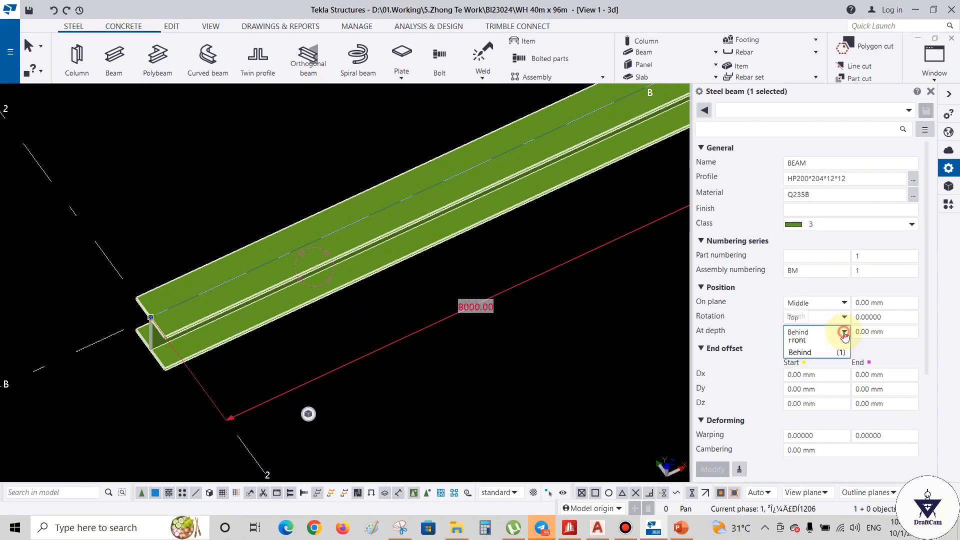
click(824, 357)
click(713, 469)
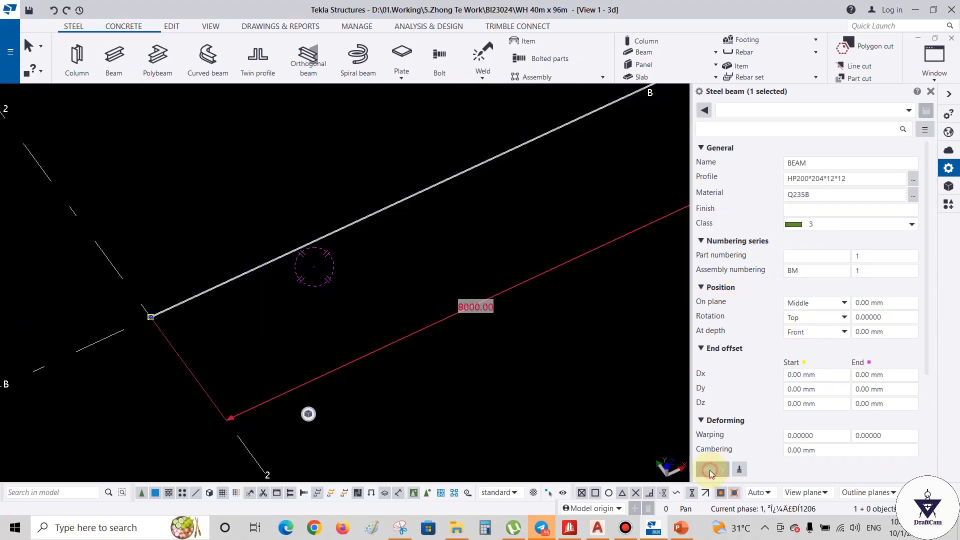
- Examine the beam's placement against grid line B from several angles, and reselect it to review its position properties
scroll(151, 337, down, 15)
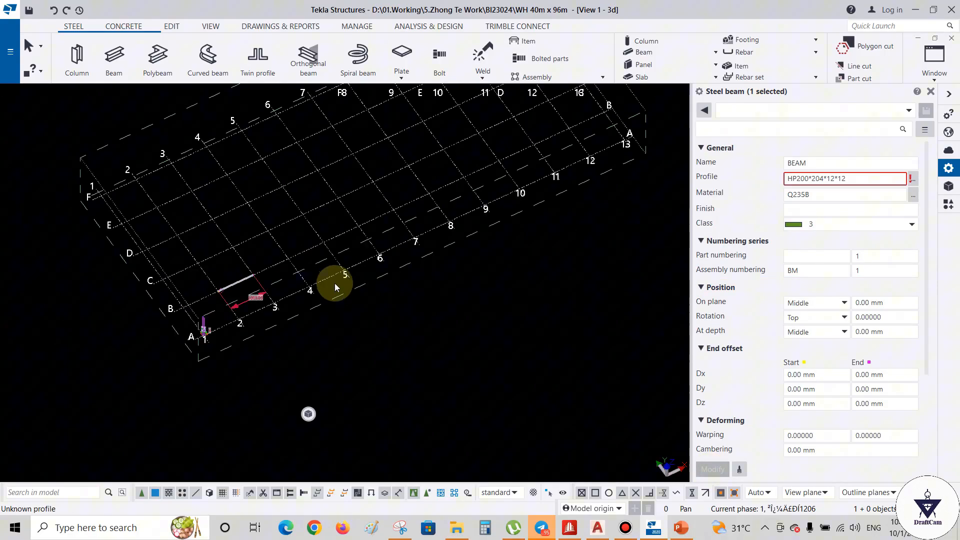
ctrl+middle_drag(400, 321, 386, 302)
scroll(386, 302, up, 12)
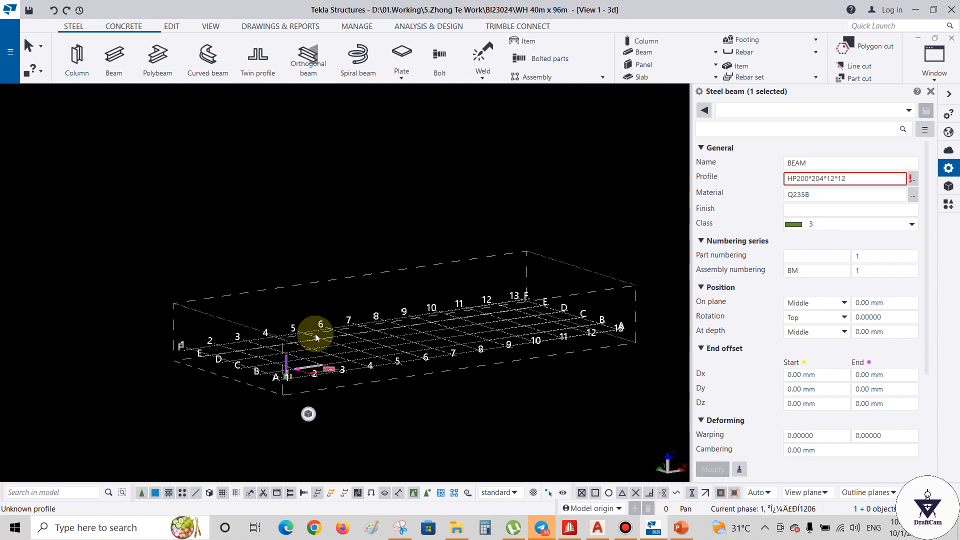
scroll(292, 387, up, 6)
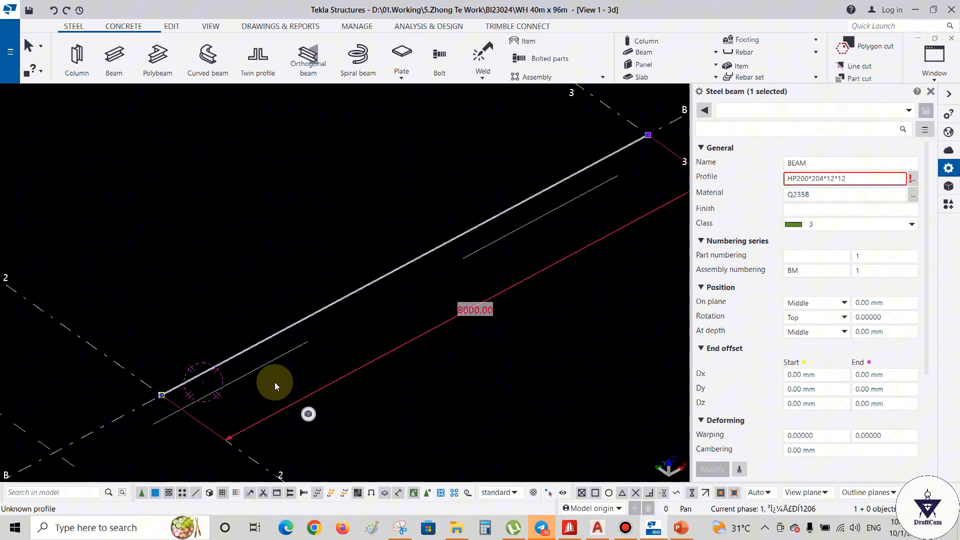
click(481, 363)
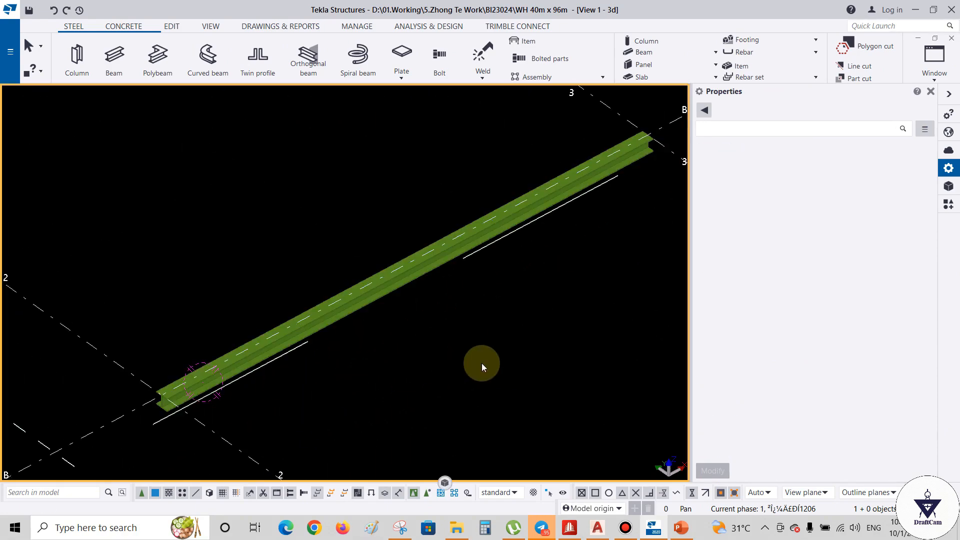
click(262, 338)
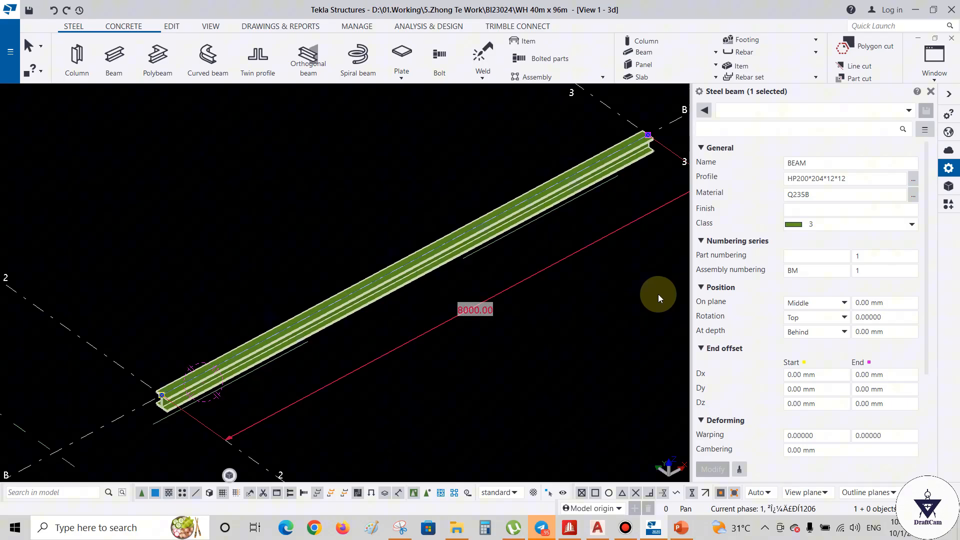
scroll(338, 353, down, 5)
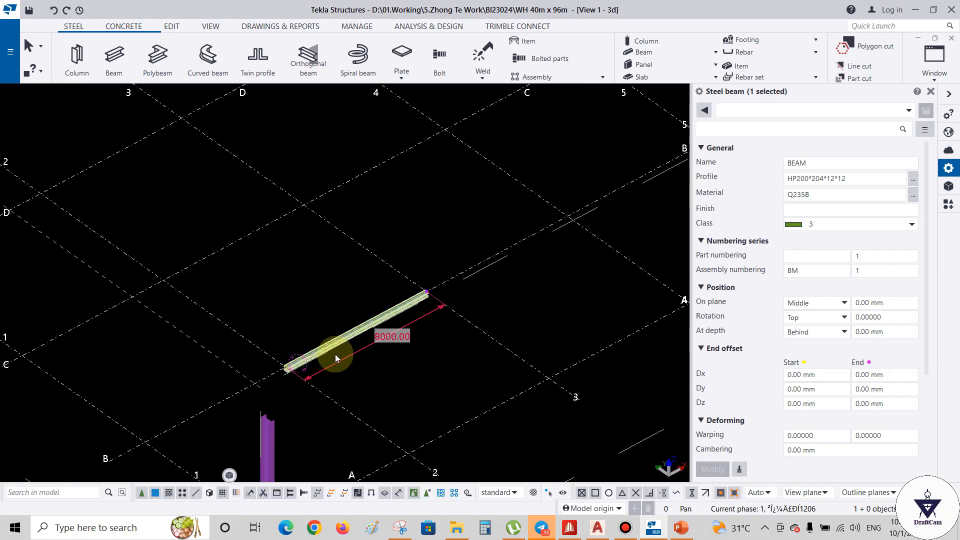
ctrl+middle_drag(335, 354, 320, 316)
scroll(296, 364, up, 6)
scroll(320, 345, up, 3)
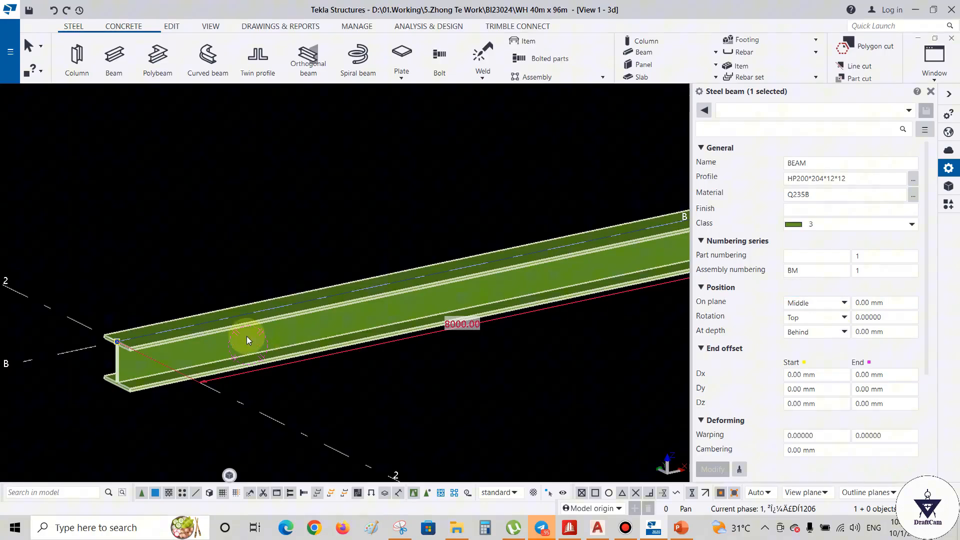
scroll(248, 336, down, 10)
scroll(358, 302, down, 4)
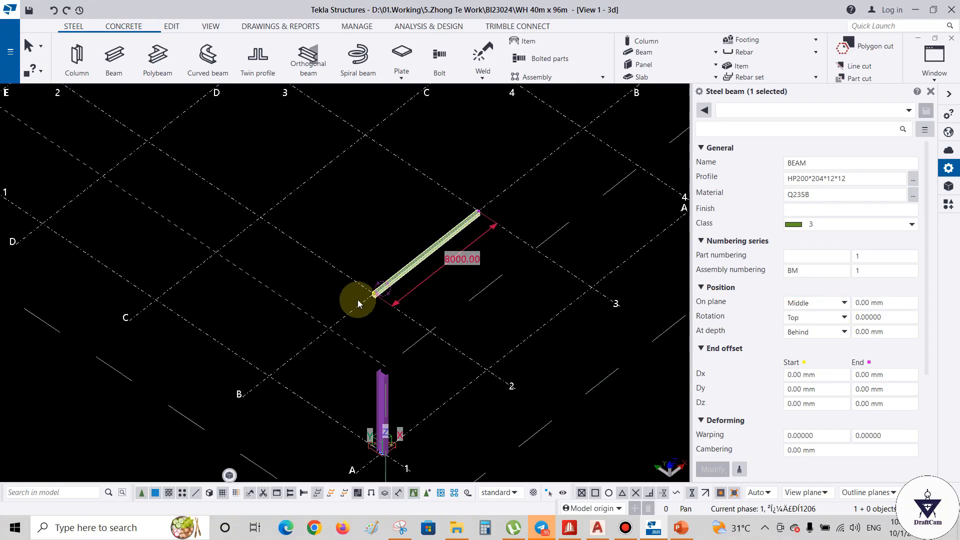
- Select the column at grid intersection A-1 and set its vertical position to Down
scroll(353, 307, up, 8)
click(344, 336)
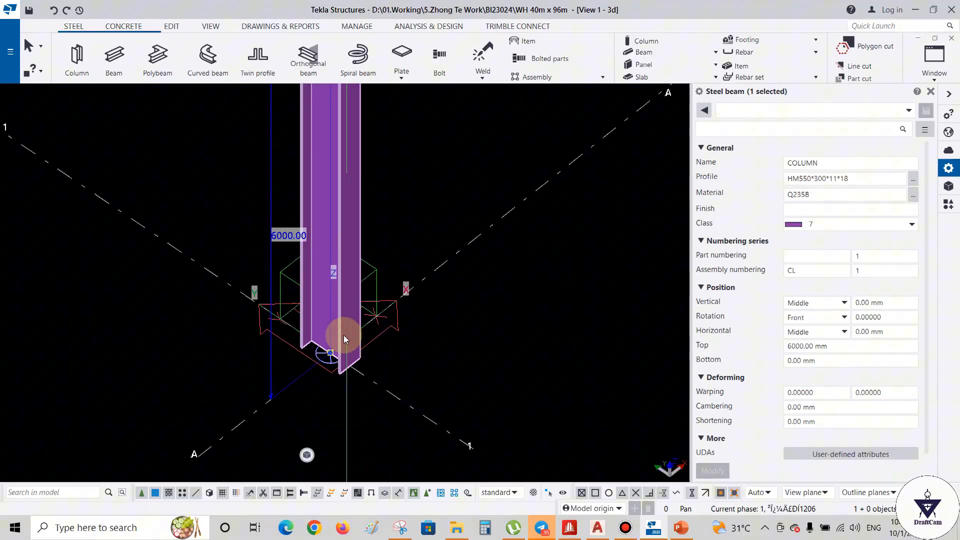
click(843, 332)
click(842, 333)
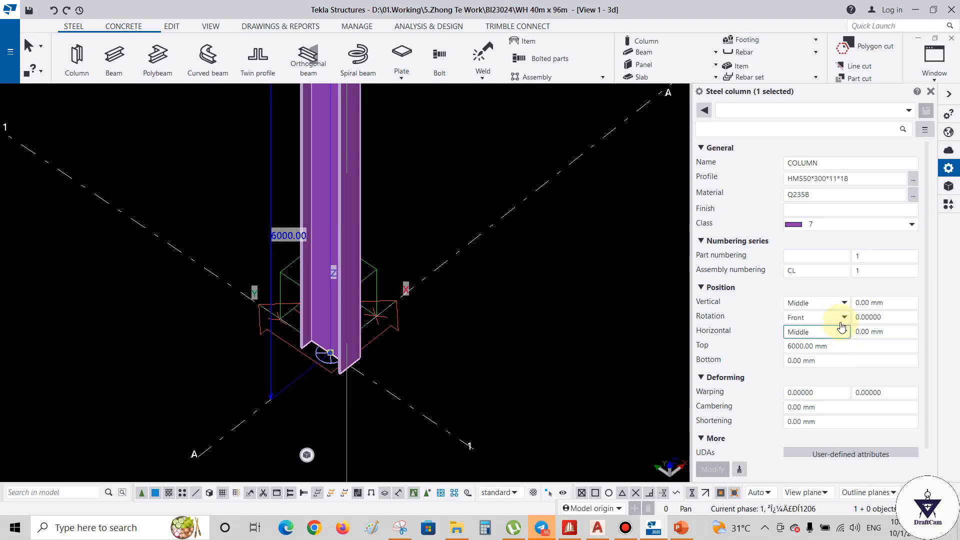
click(844, 303)
click(811, 326)
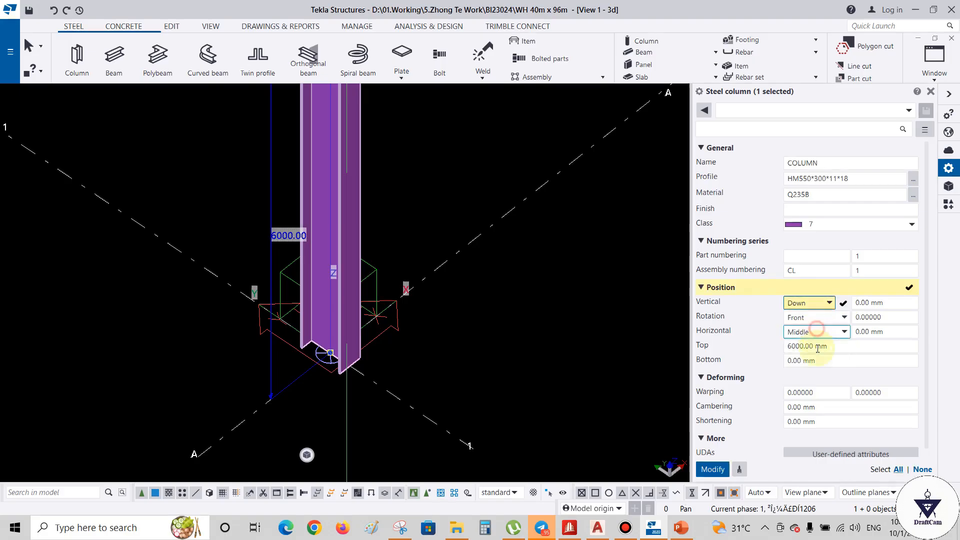
click(712, 469)
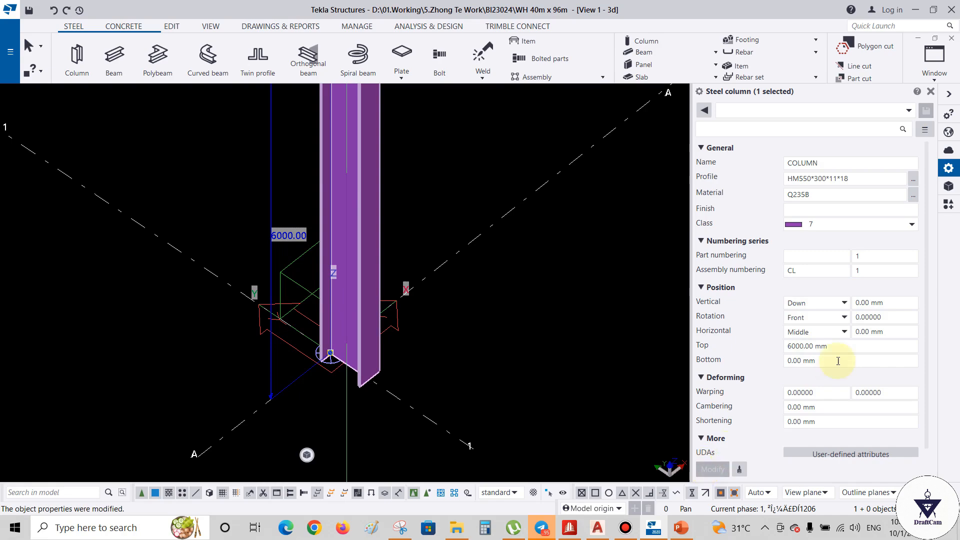
- Set the column's vertical position to Up and apply it
click(820, 303)
click(807, 327)
click(815, 304)
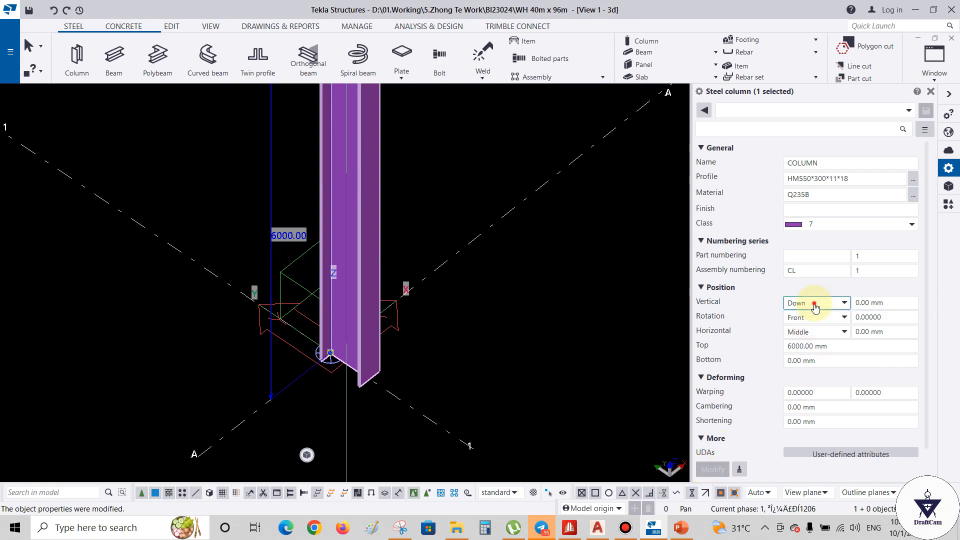
click(810, 340)
click(710, 470)
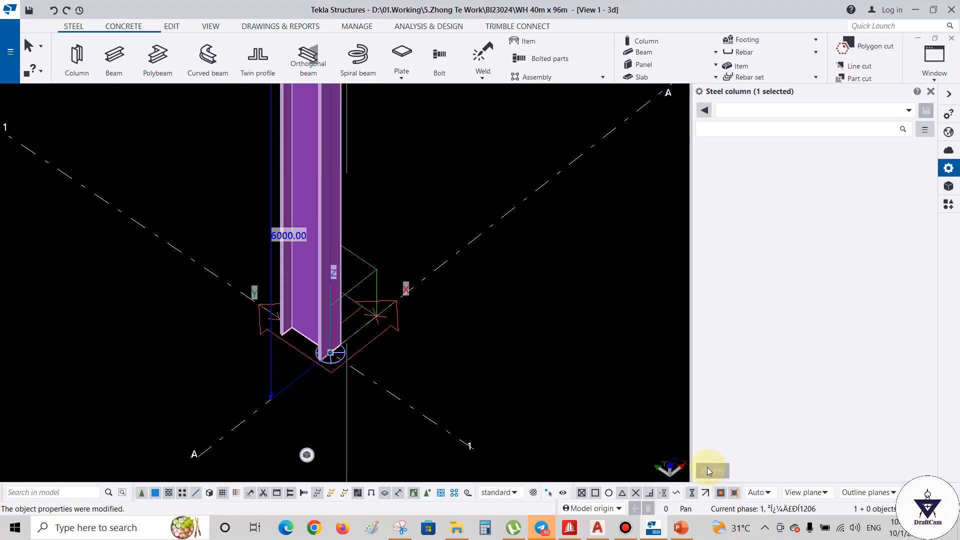
- Return the column's vertical position to Middle and apply it
click(811, 303)
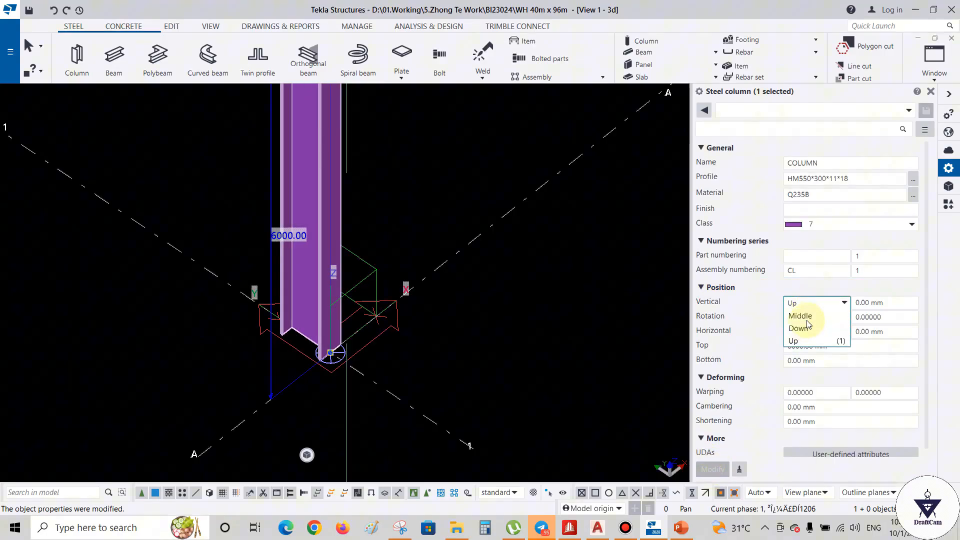
click(807, 319)
click(713, 470)
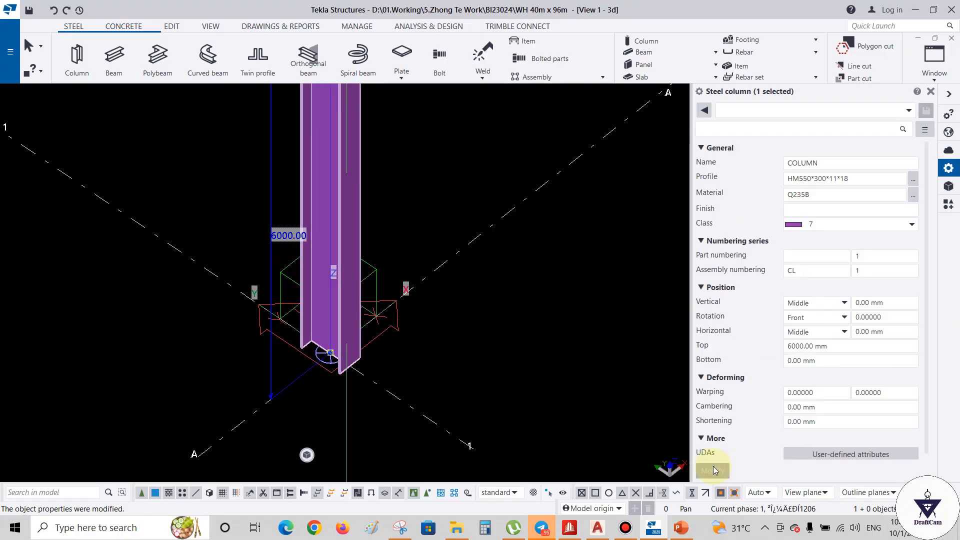
- Set the column's rotation to Top and apply it
click(813, 318)
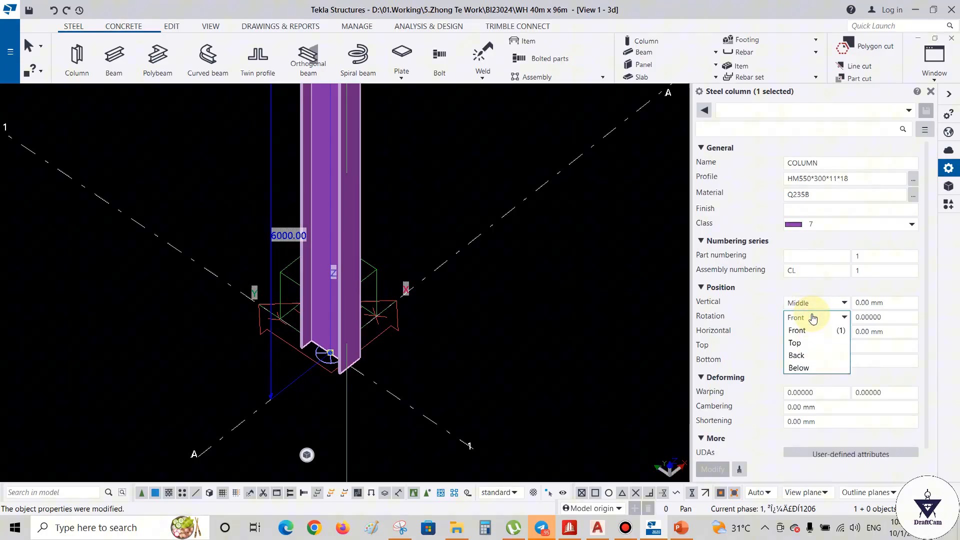
click(808, 342)
click(713, 470)
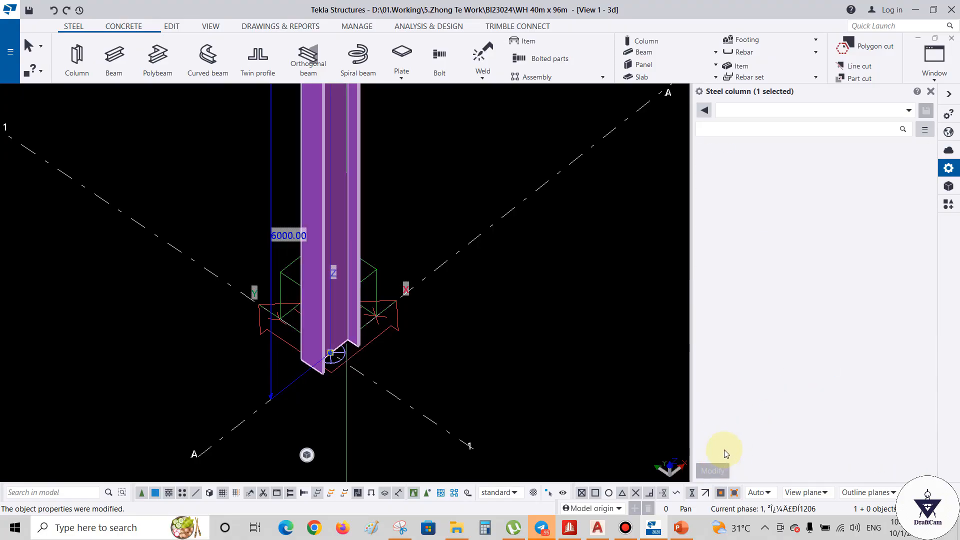
- Set the column's rotation to Back, apply it, and clear the selection
click(817, 323)
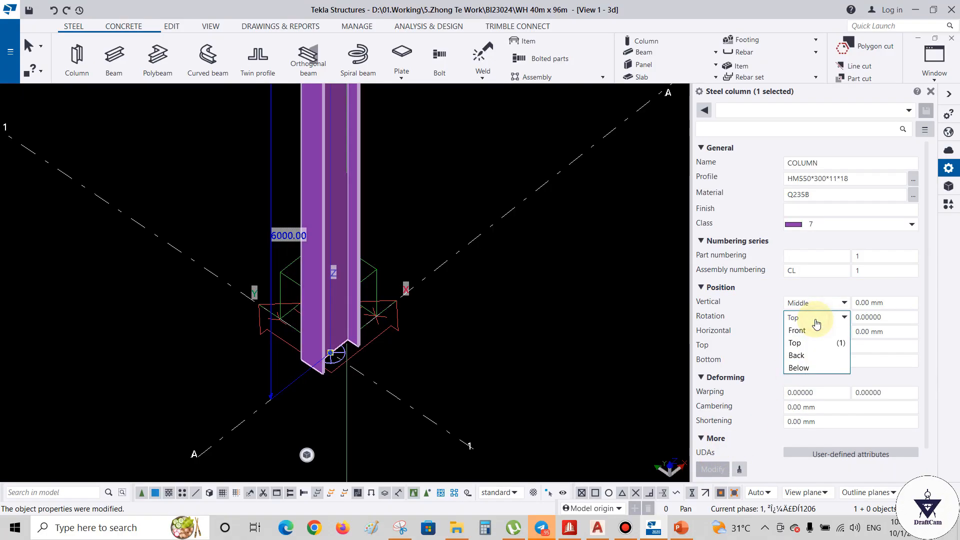
click(796, 355)
click(713, 471)
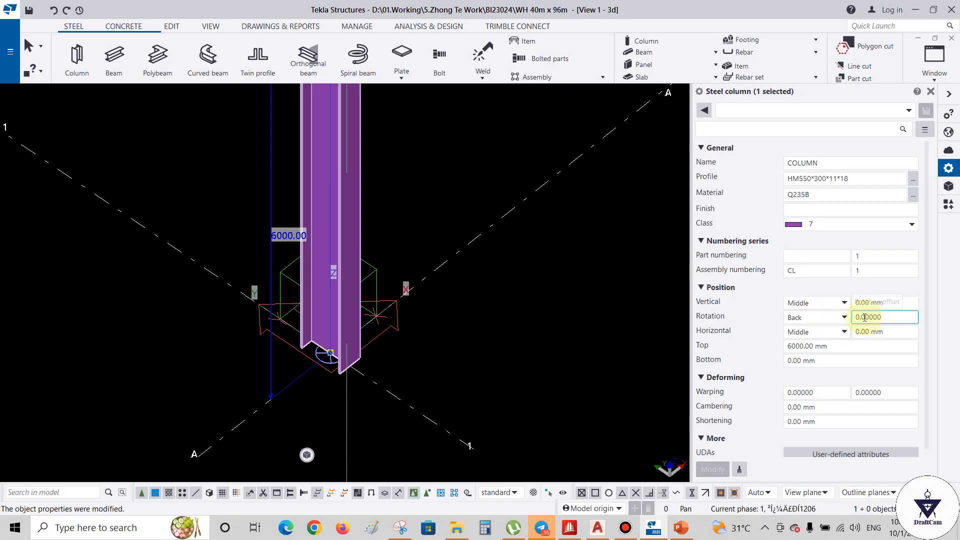
click(473, 376)
- Create a polybeam through grid intersections E-4, D-4 and D-3
scroll(80, 381, down, 3)
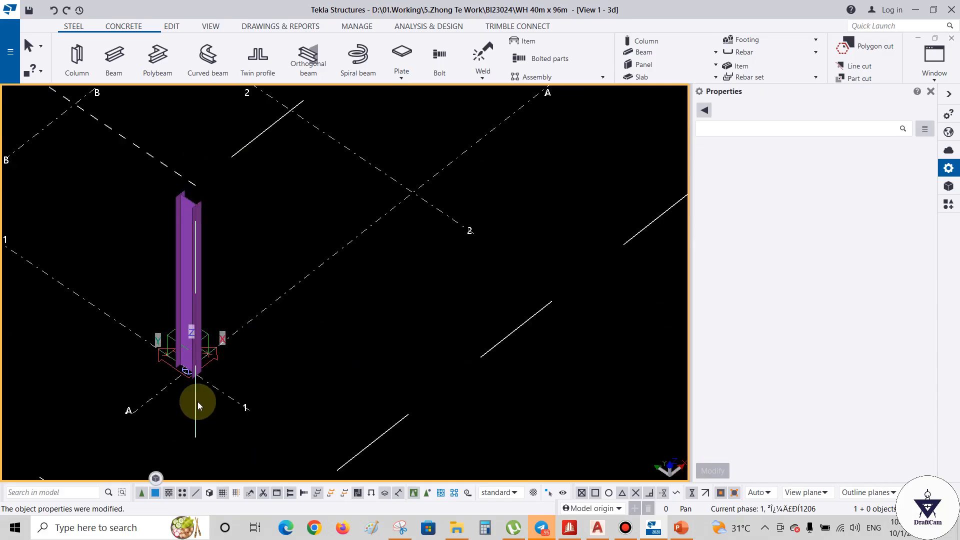
scroll(197, 401, down, 2)
scroll(215, 257, up, 6)
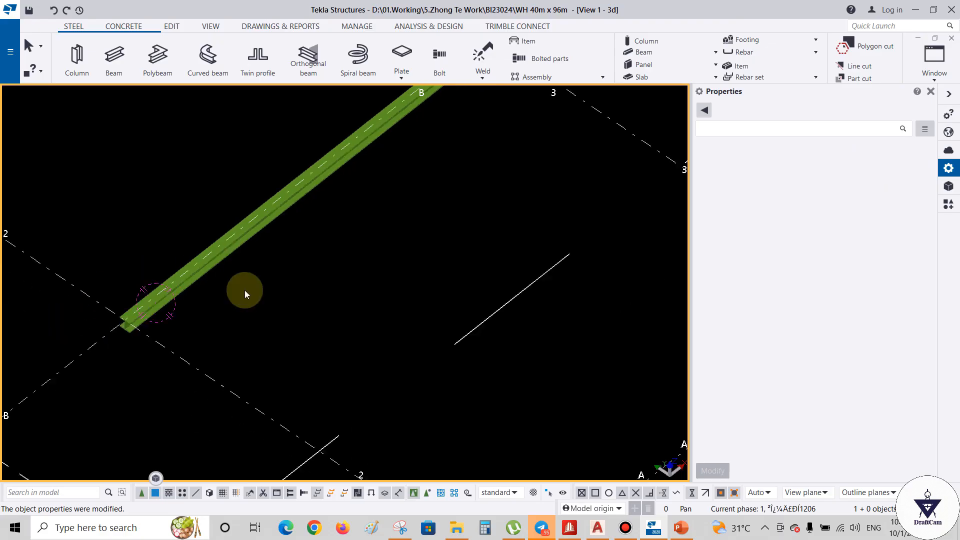
scroll(317, 346, down, 5)
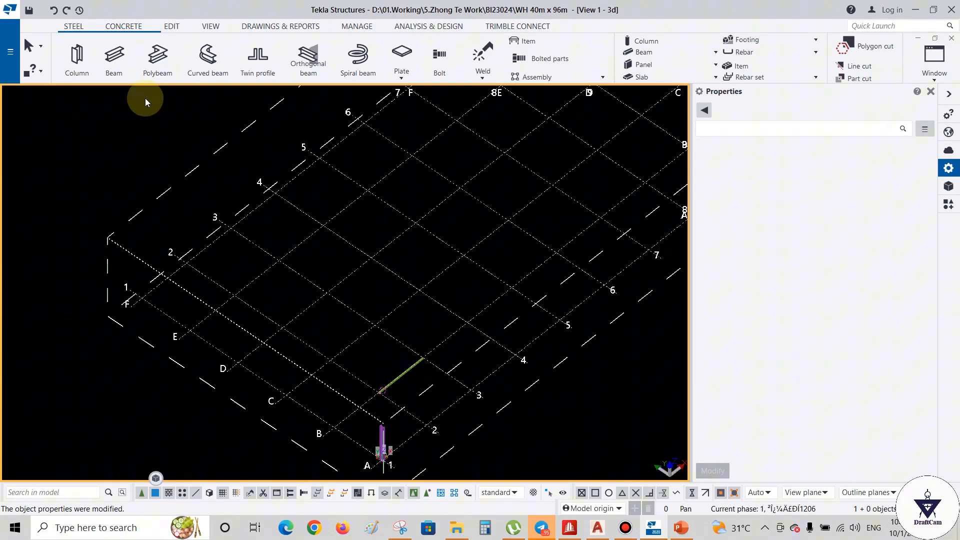
click(158, 63)
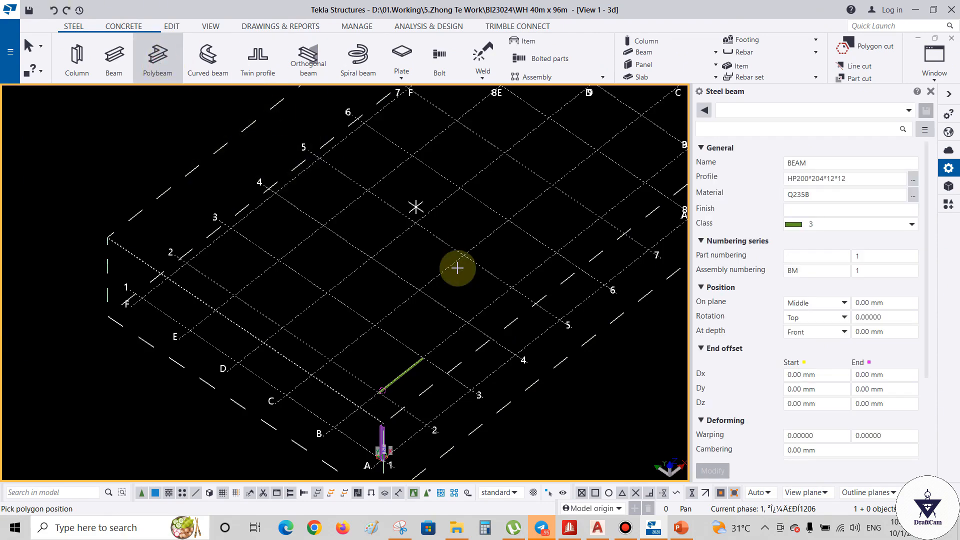
scroll(381, 279, up, 3)
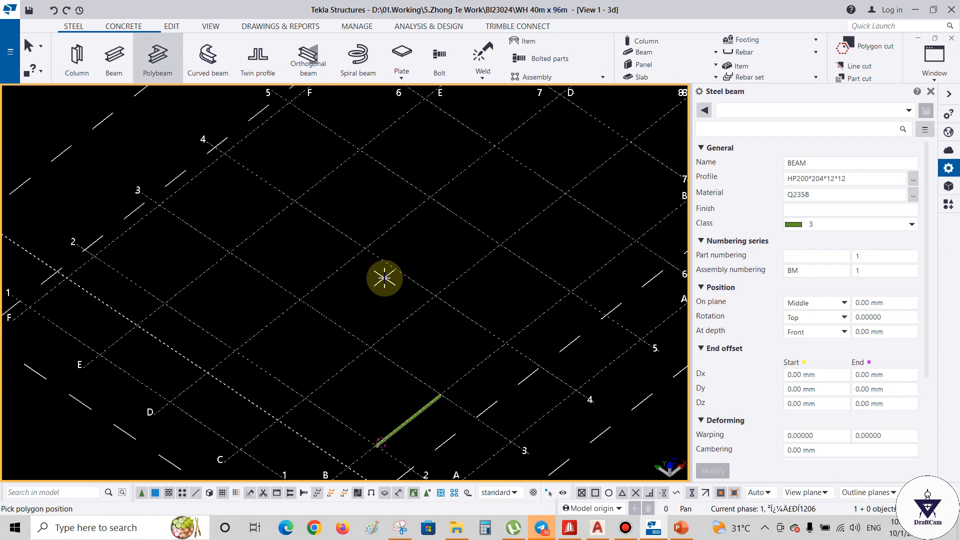
click(294, 199)
click(366, 247)
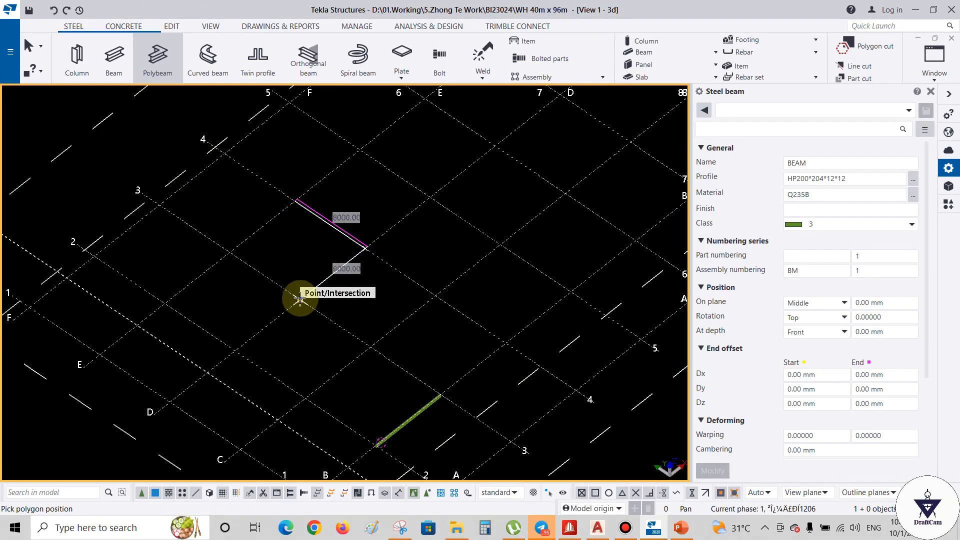
key(backslash)
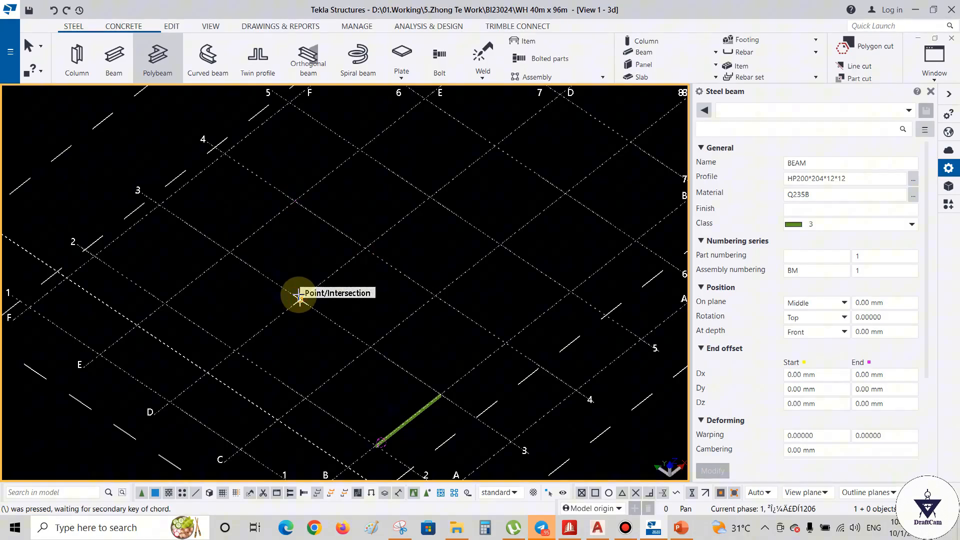
click(294, 200)
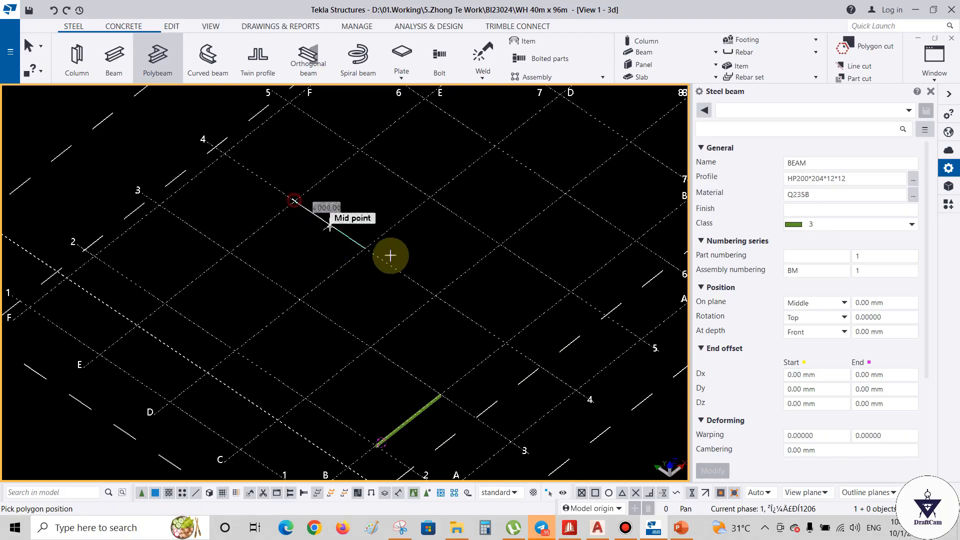
click(366, 248)
click(300, 299)
middle_click(300, 298)
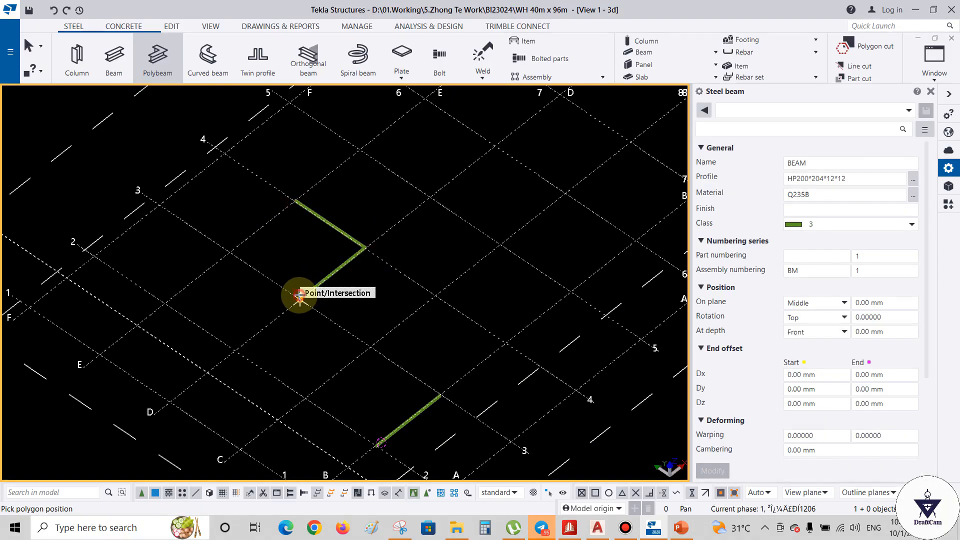
- Examine the polybeam's corner at grid intersection D-4 from several angles, and end the Polybeam command
scroll(259, 290, up, 5)
scroll(437, 257, down, 5)
scroll(292, 300, up, 8)
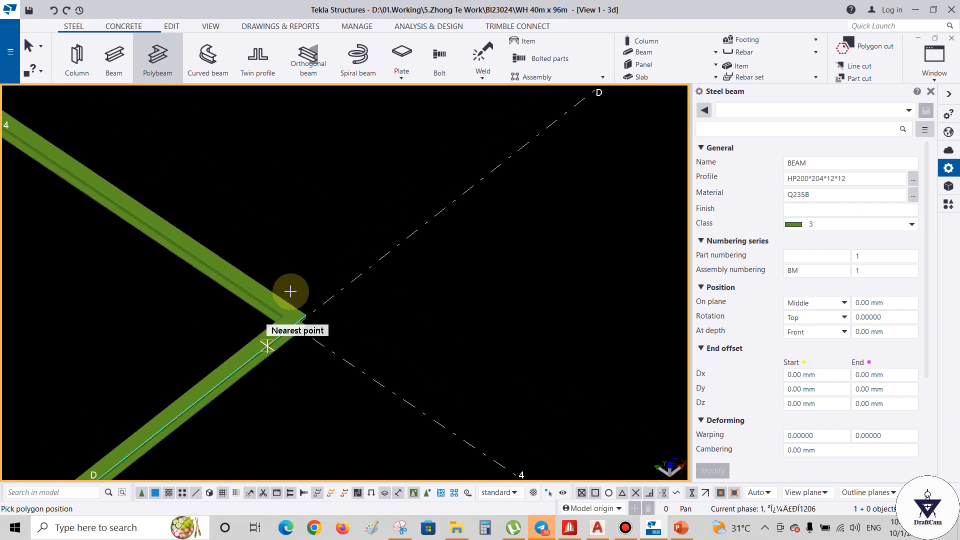
scroll(275, 262, down, 8)
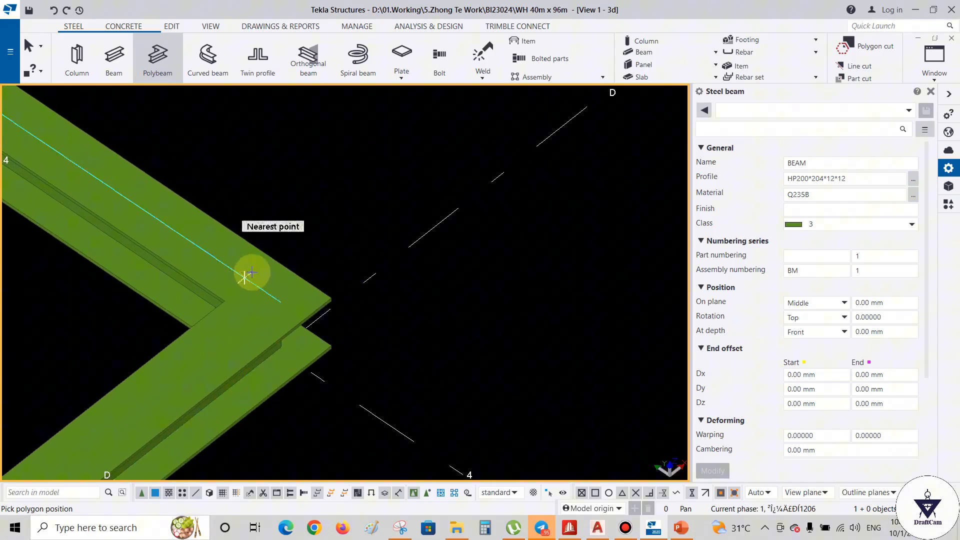
scroll(393, 322, down, 2)
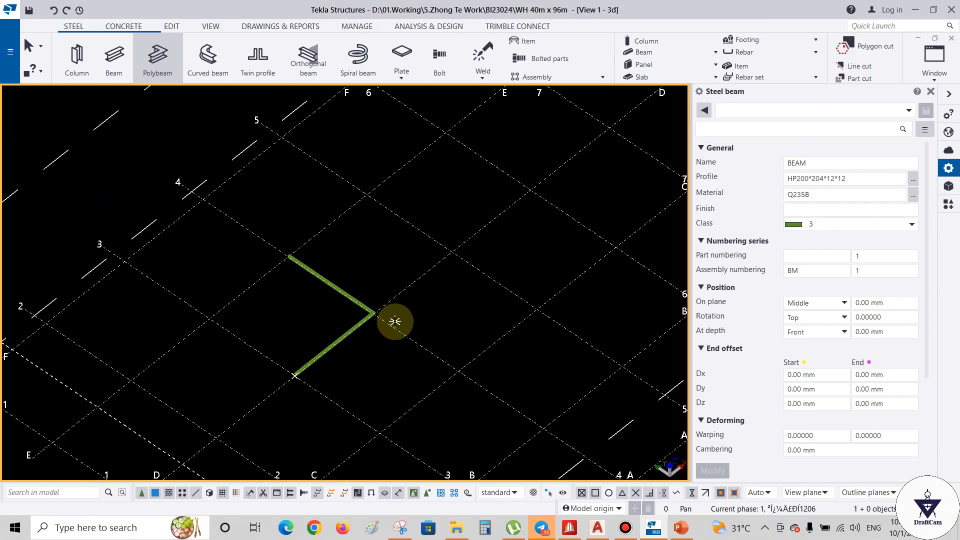
scroll(380, 327, up, 2)
ctrl+middle_drag(369, 332, 313, 314)
scroll(431, 435, up, 10)
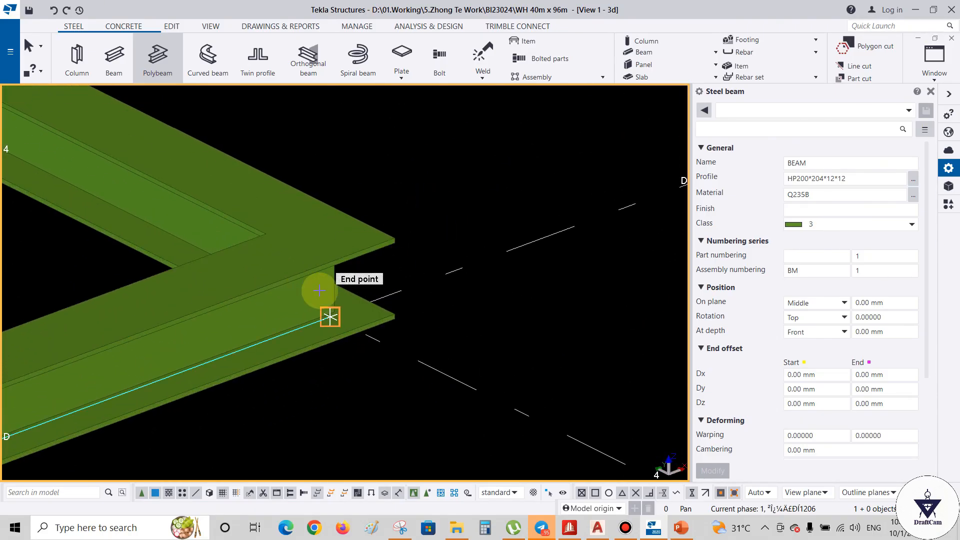
click(334, 312)
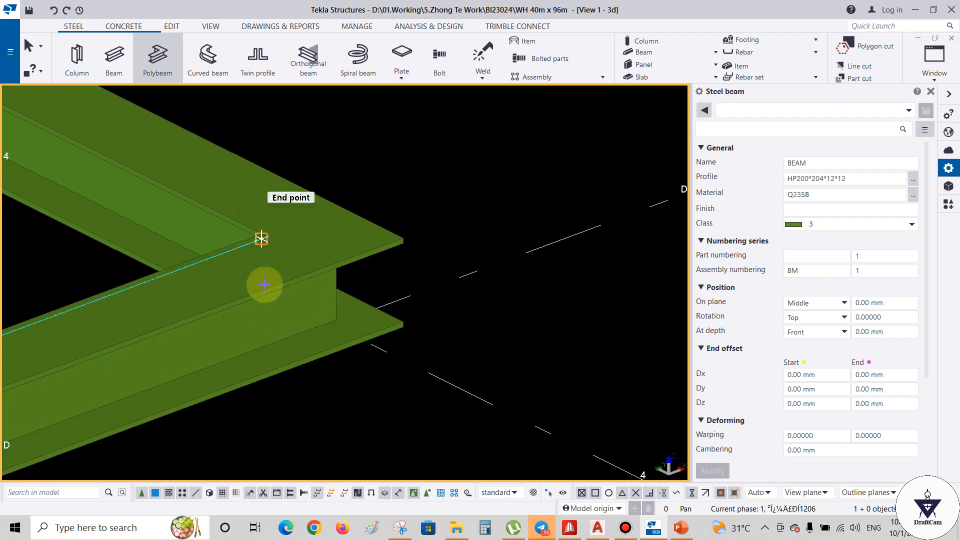
scroll(320, 254, down, 4)
scroll(455, 183, down, 3)
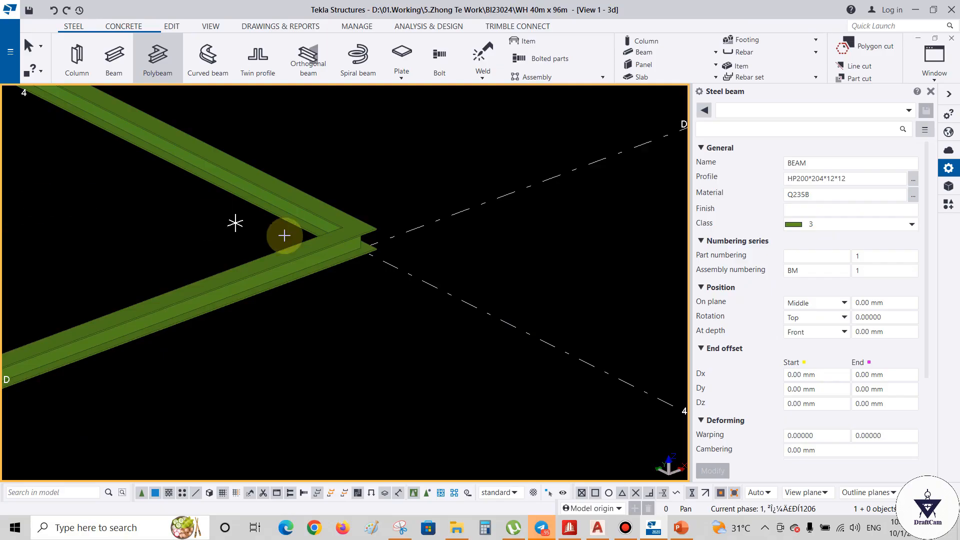
scroll(265, 272, down, 2)
scroll(300, 260, down, 2)
scroll(350, 253, up, 4)
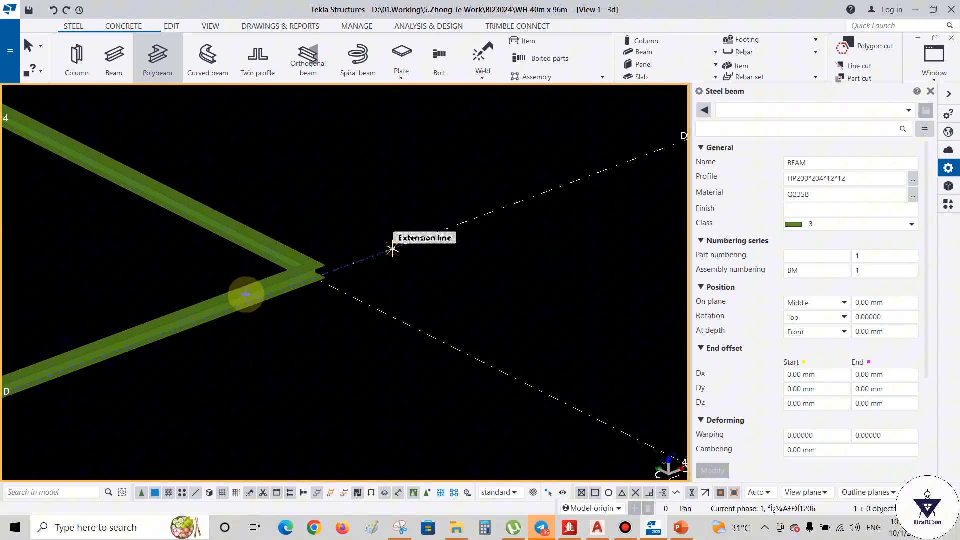
scroll(230, 318, down, 4)
scroll(228, 316, down, 3)
ctrl+middle_drag(229, 316, 64, 311)
middle_drag(111, 254, 186, 347)
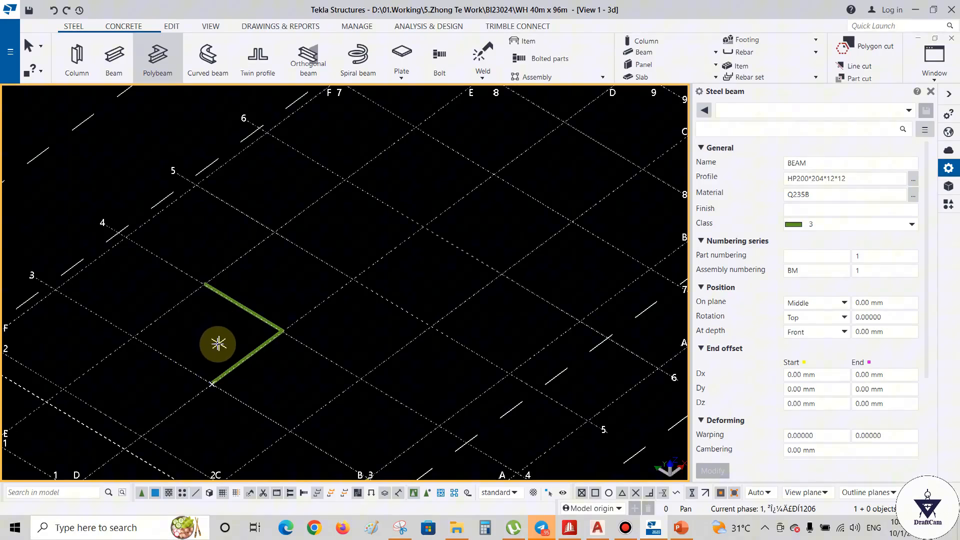
scroll(241, 358, up, 2)
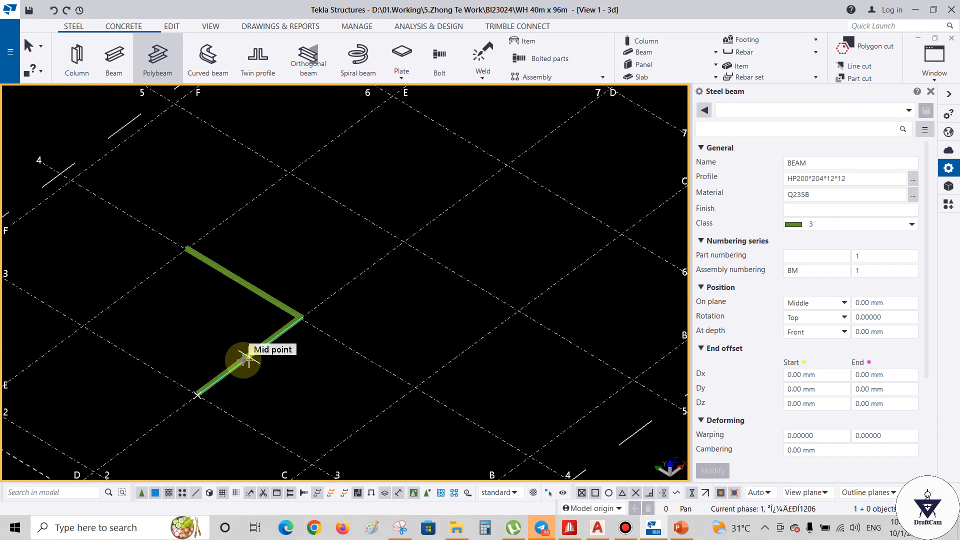
right_click(104, 144)
click(146, 157)
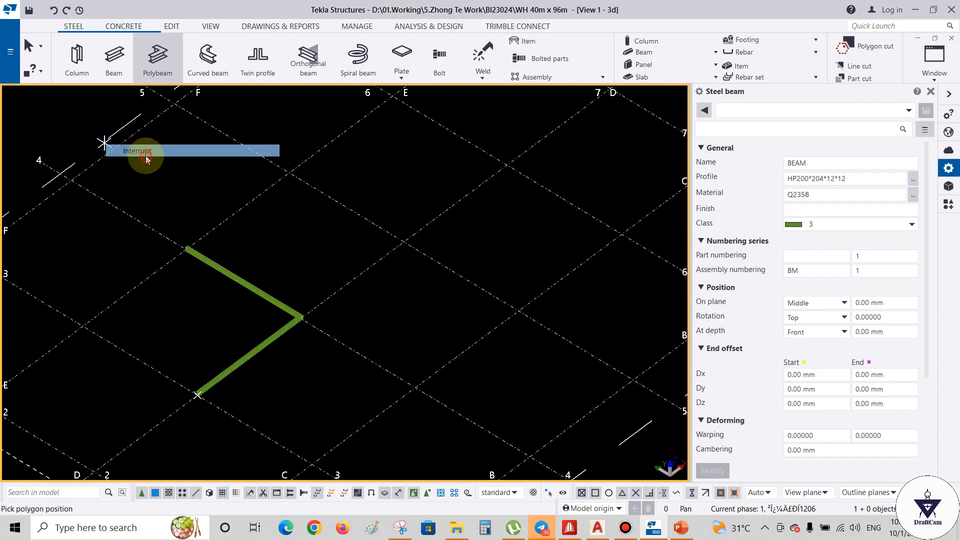
- Select the polybeam and open the corner chamfer properties of its corner point at D-4
click(287, 328)
right_click(287, 327)
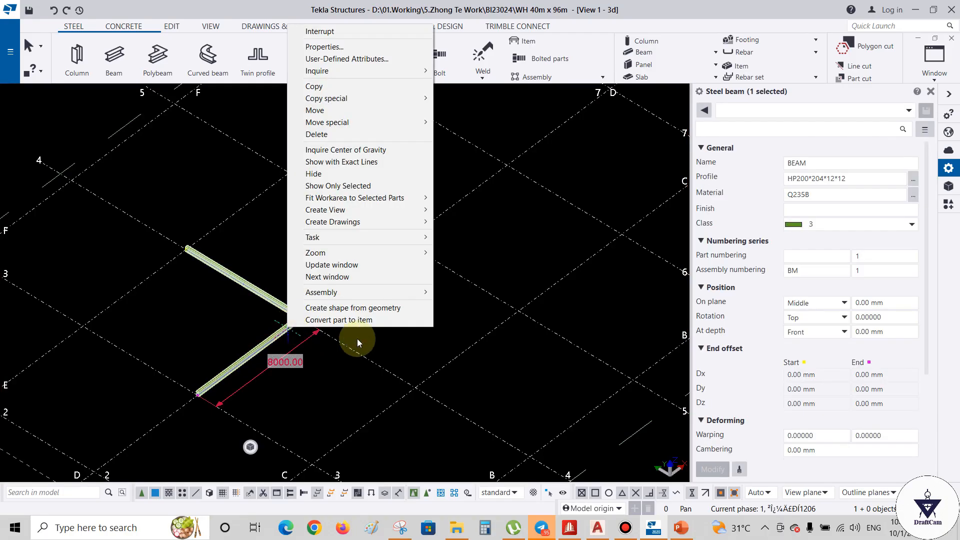
click(357, 339)
scroll(298, 325, up, 4)
click(295, 317)
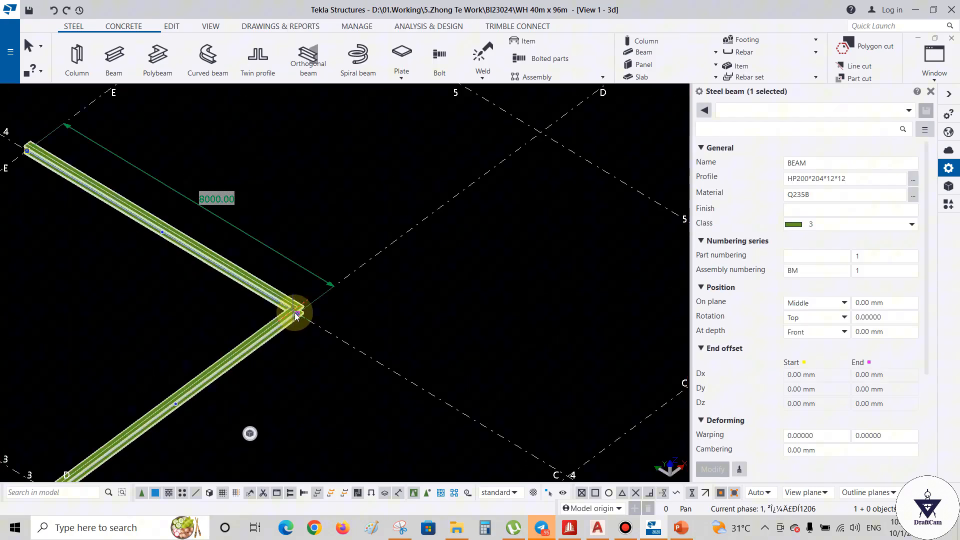
click(297, 314)
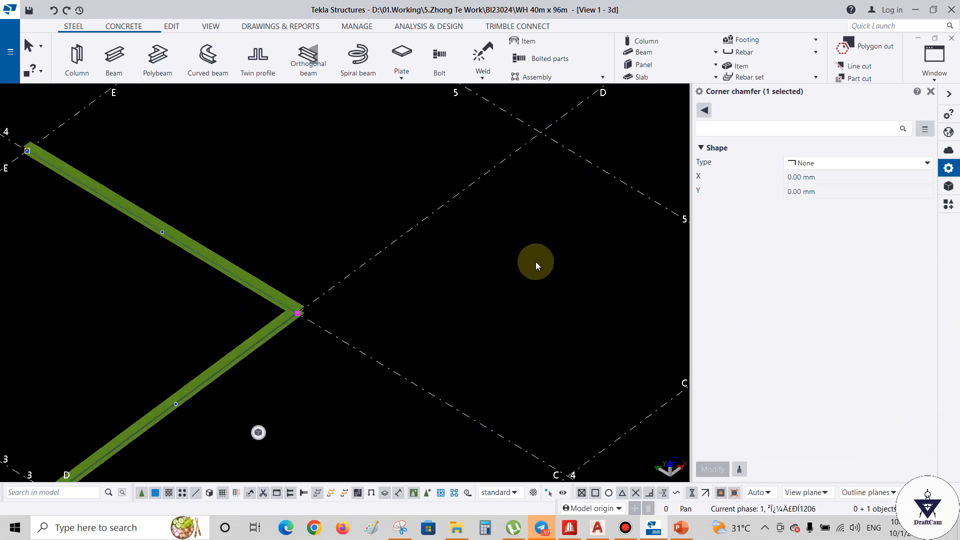
- Try a Rounding chamfer with a 200 mm radius on the polybeam's corner, and undo it
click(927, 163)
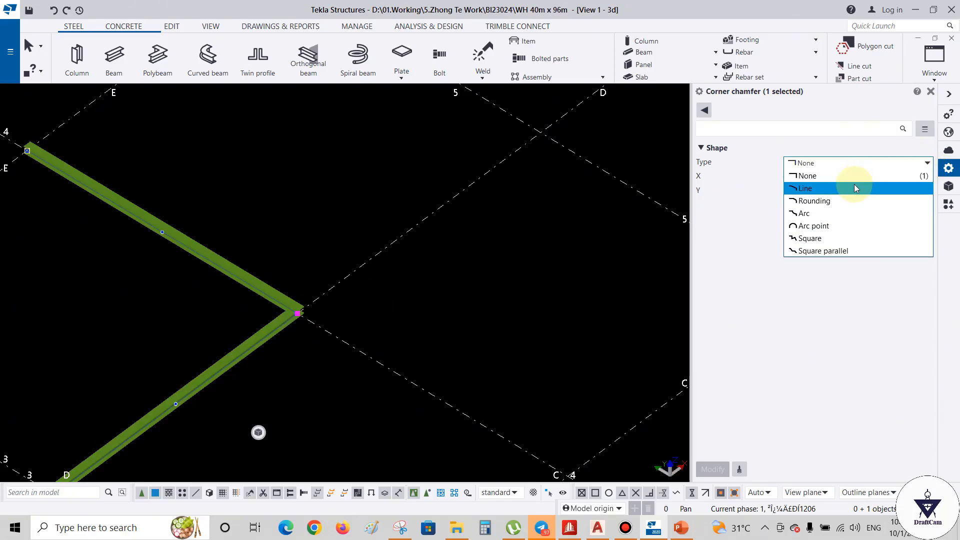
click(852, 201)
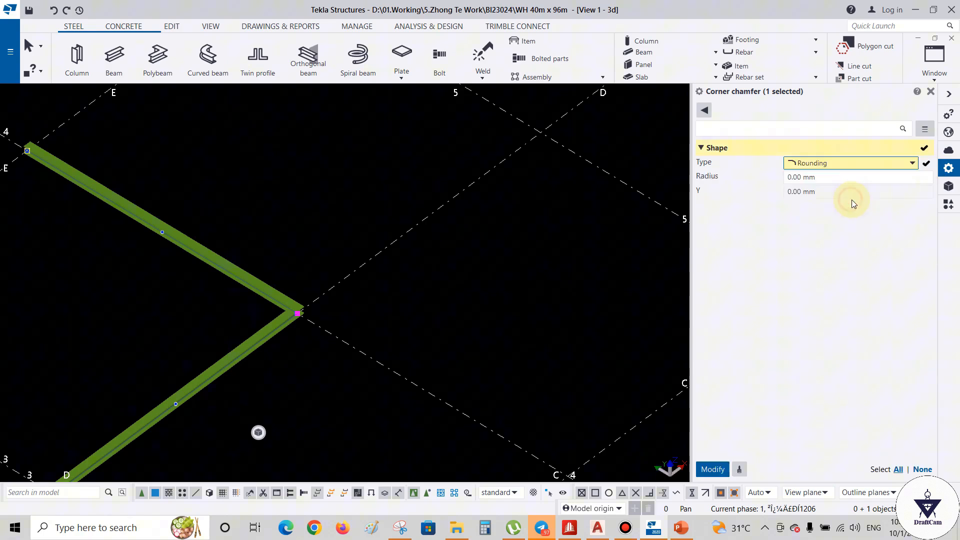
click(820, 177)
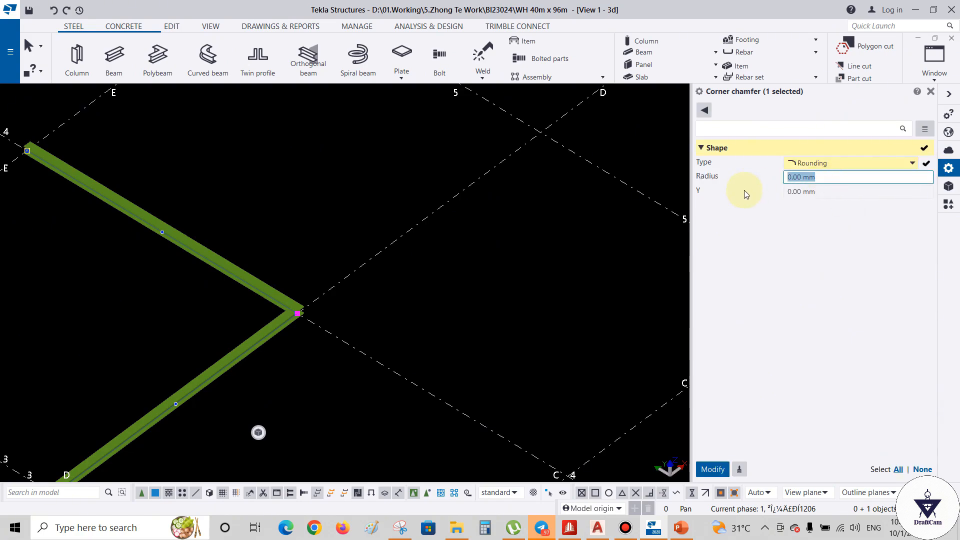
text(200)
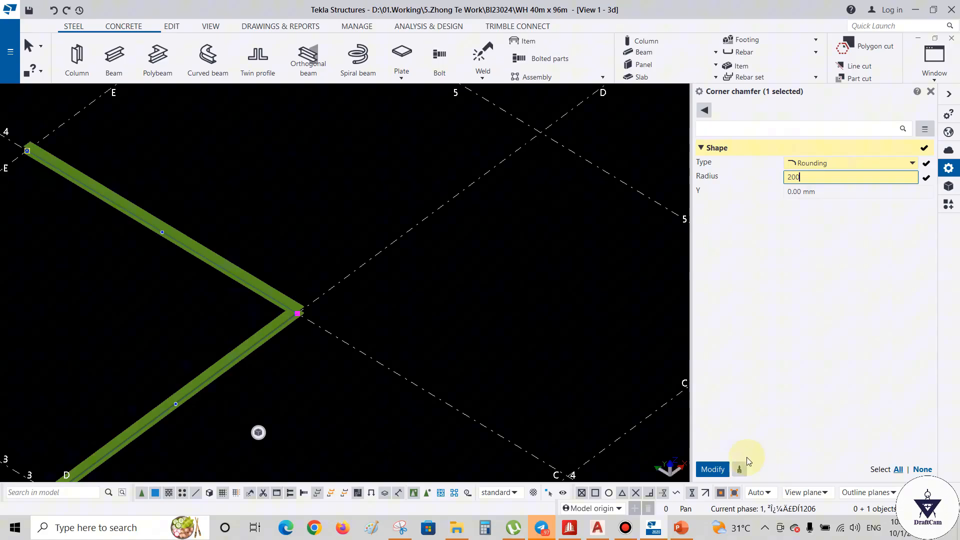
click(713, 469)
scroll(330, 339, up, 5)
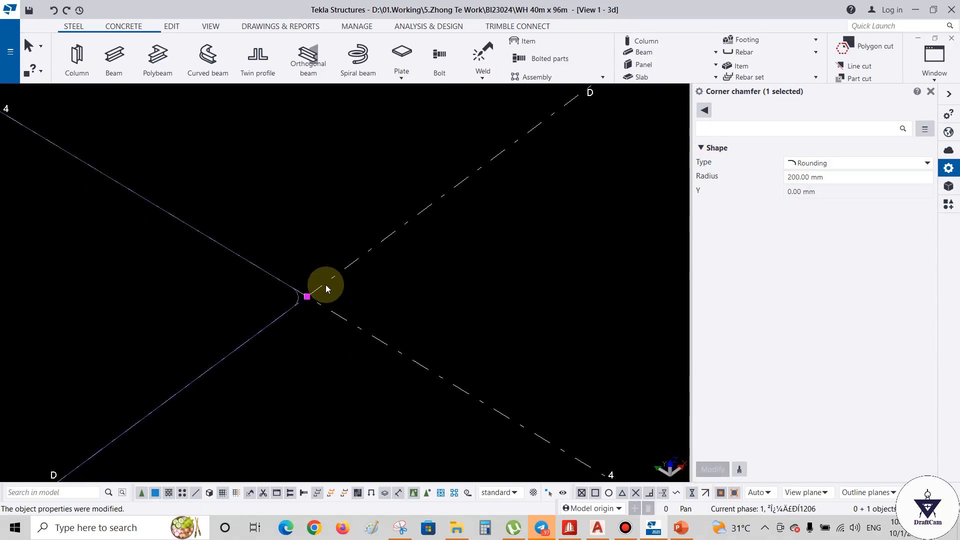
scroll(312, 340, down, 3)
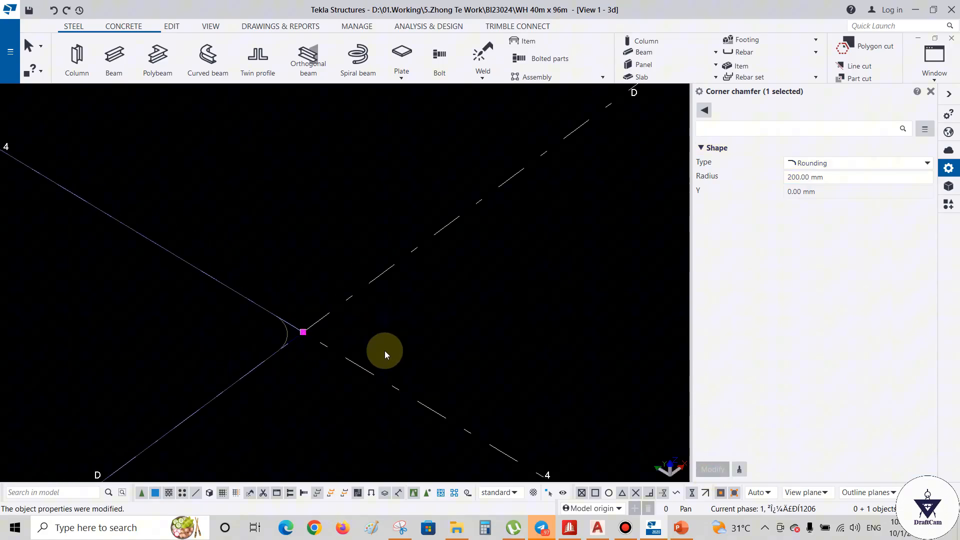
key(ctrl+z)
- Try a Rounding chamfer with a 1000 mm radius on the polybeam's corner at D-4, and undo it
click(823, 165)
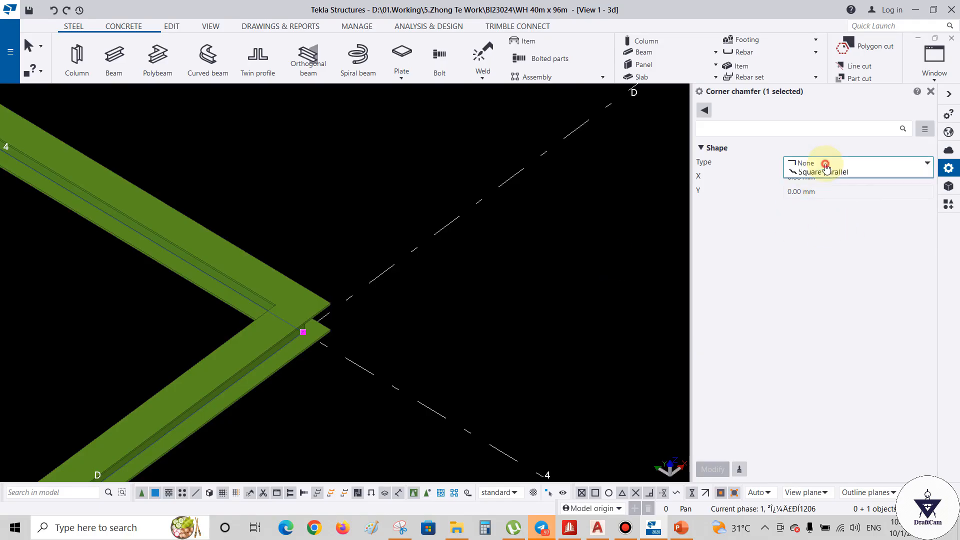
click(818, 200)
click(821, 178)
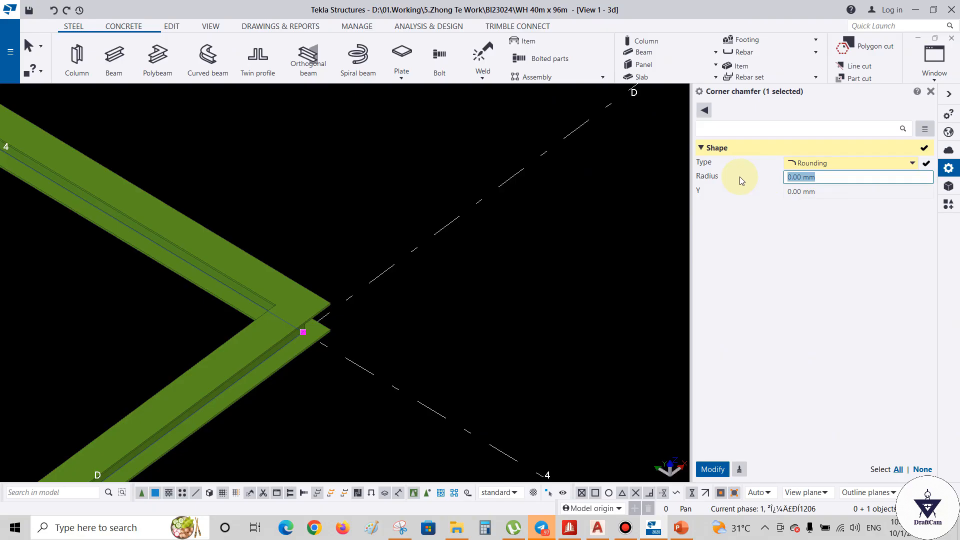
text(1000)
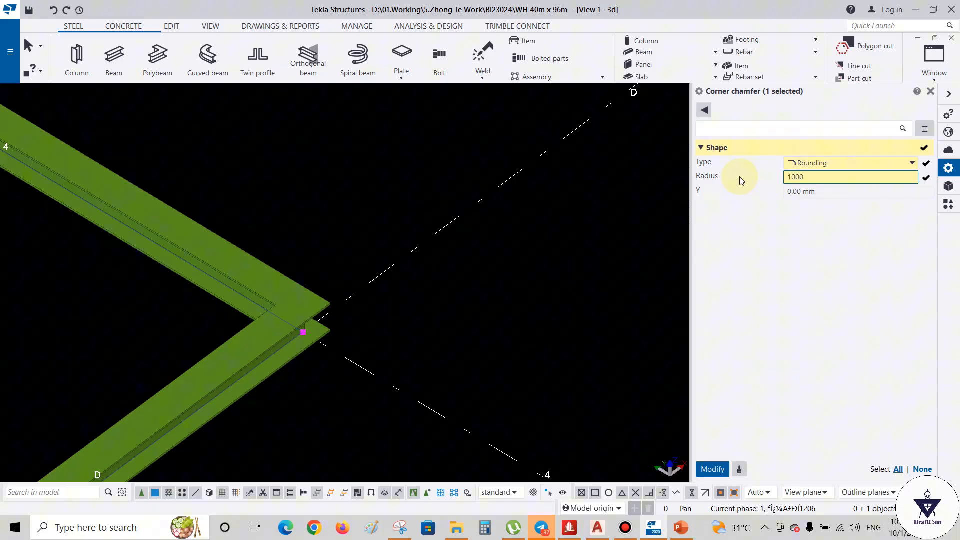
click(713, 469)
scroll(370, 300, down, 5)
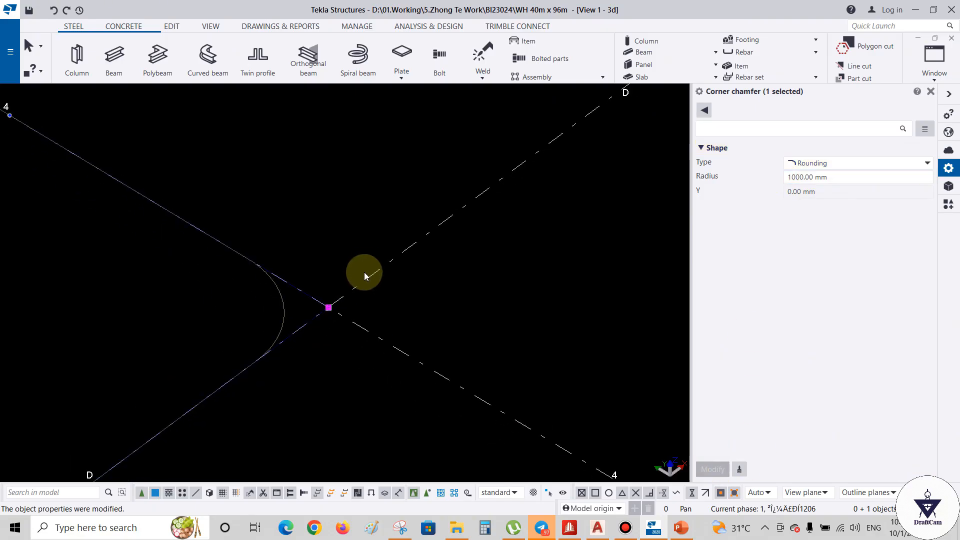
scroll(380, 356, down, 5)
ctrl+middle_drag(344, 339, 469, 347)
scroll(500, 391, up, 7)
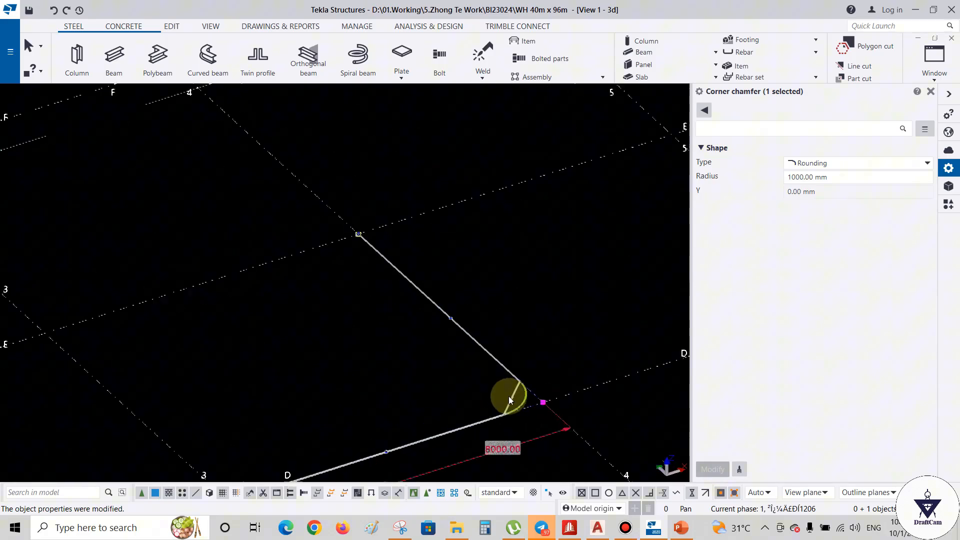
middle_drag(520, 381, 333, 334)
- Try the Arc point chamfer type on the polybeam's corner, and undo it
click(823, 178)
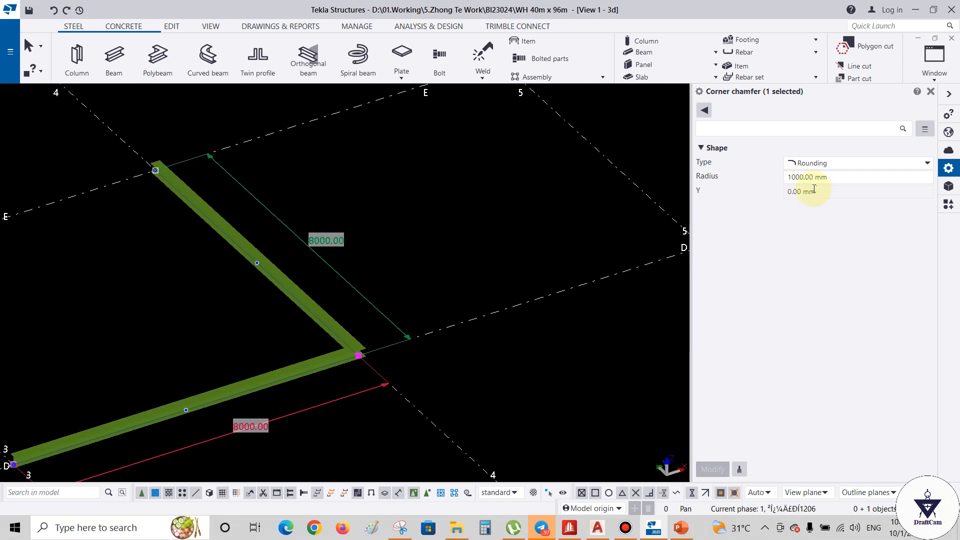
click(851, 164)
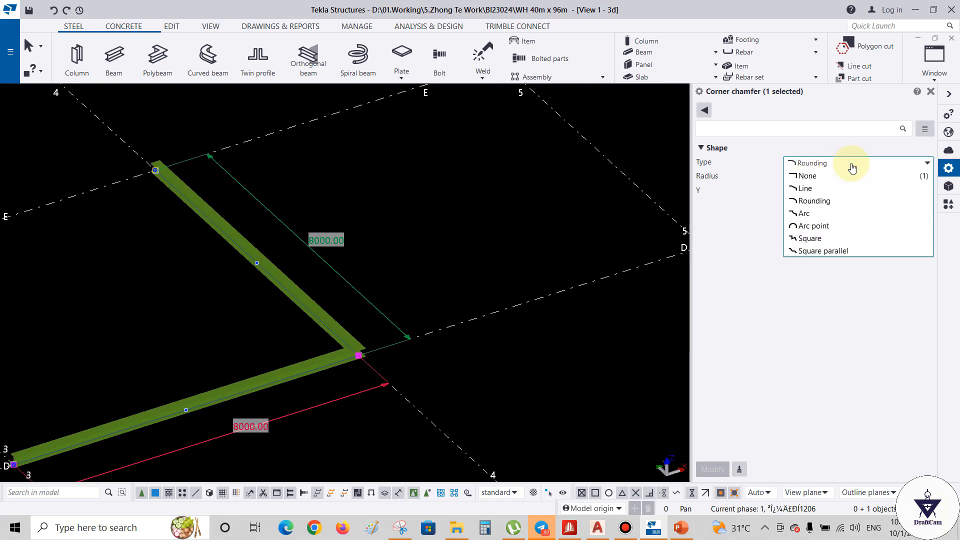
click(814, 226)
click(713, 470)
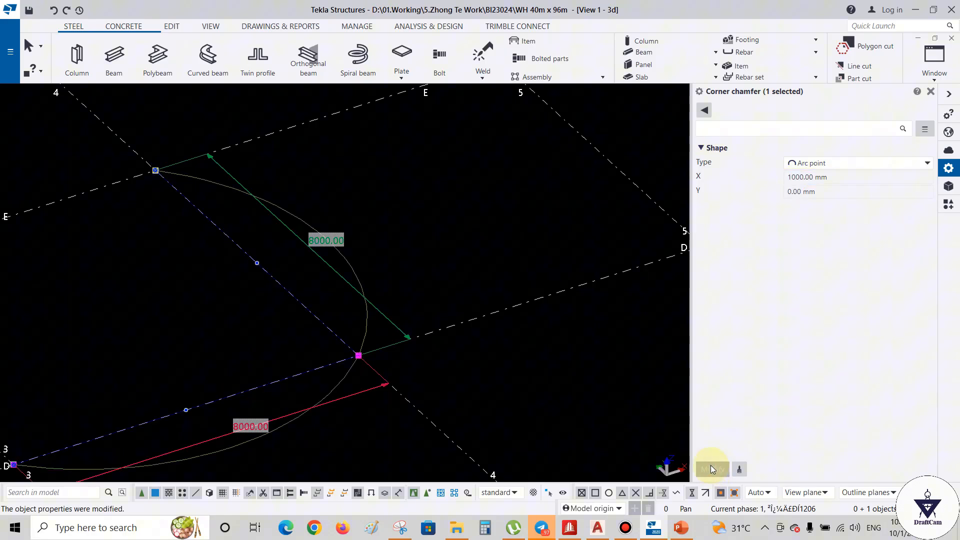
key(ctrl+z)
- Reselect the polybeam's corner point, try a Rounding chamfer with a 500 mm radius on it, and restore the unchamfered corner
click(353, 346)
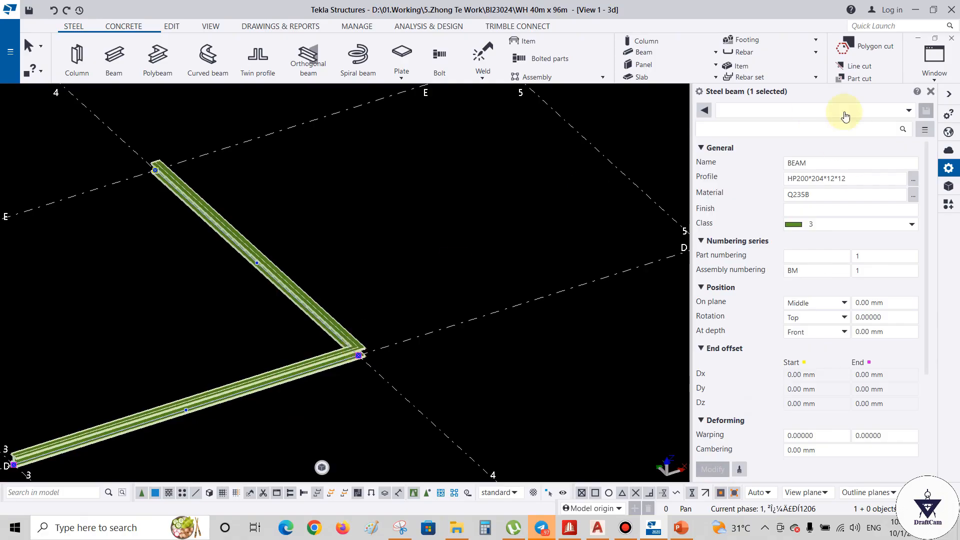
click(358, 355)
click(823, 163)
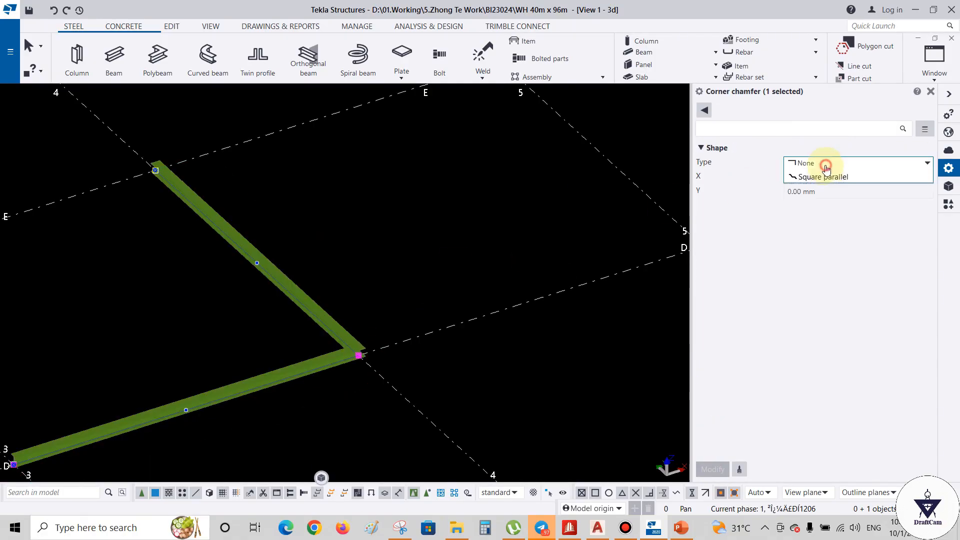
click(821, 187)
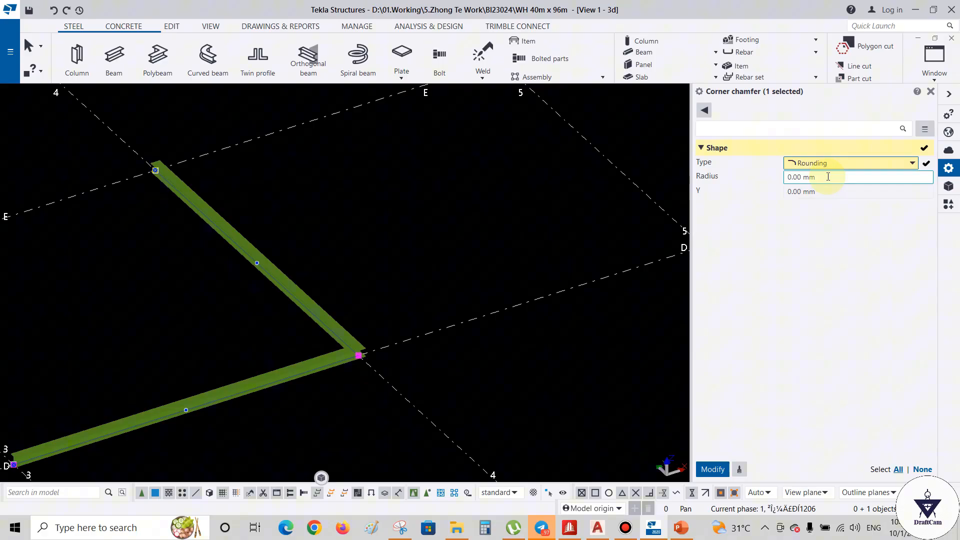
drag(815, 176, 743, 182)
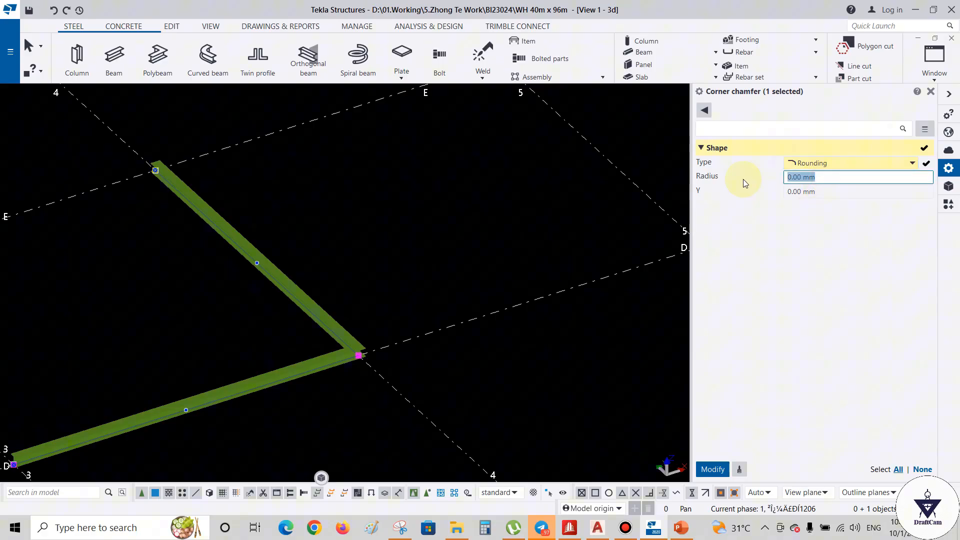
text(500)
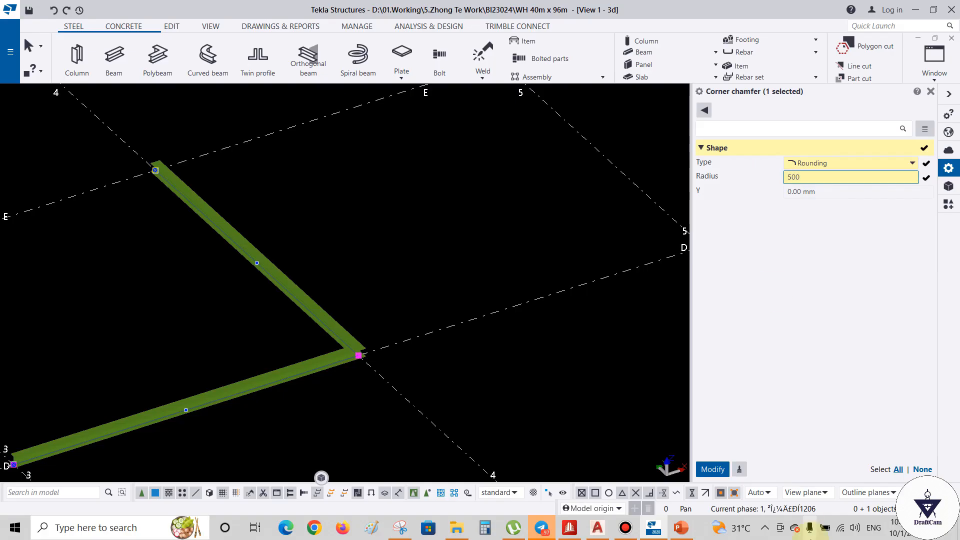
click(712, 470)
scroll(388, 391, up, 2)
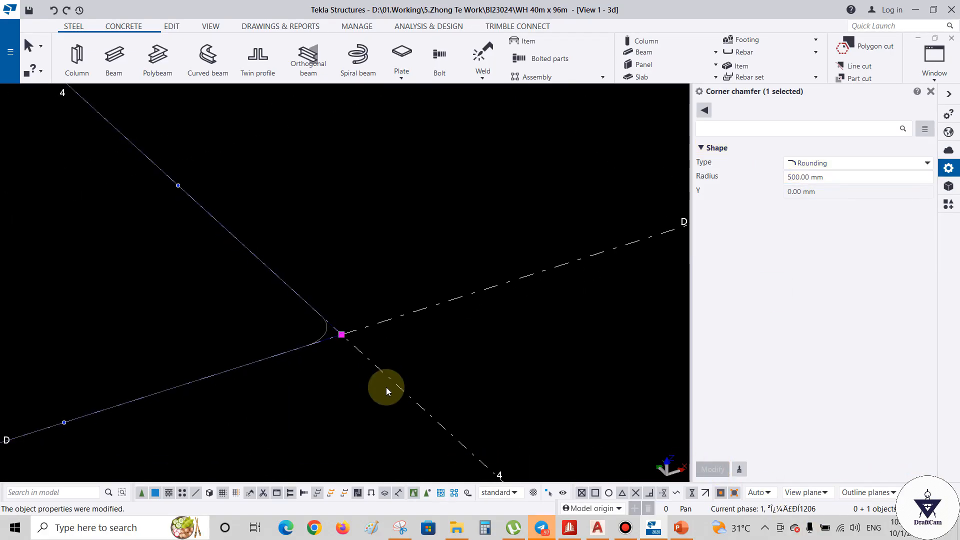
scroll(321, 308, up, 2)
scroll(360, 346, up, 4)
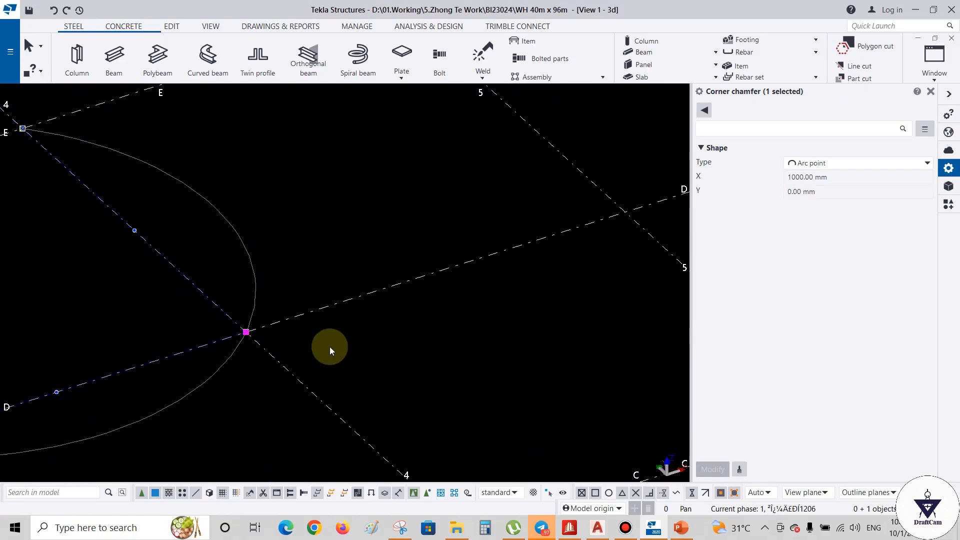
scroll(331, 346, down, 2)
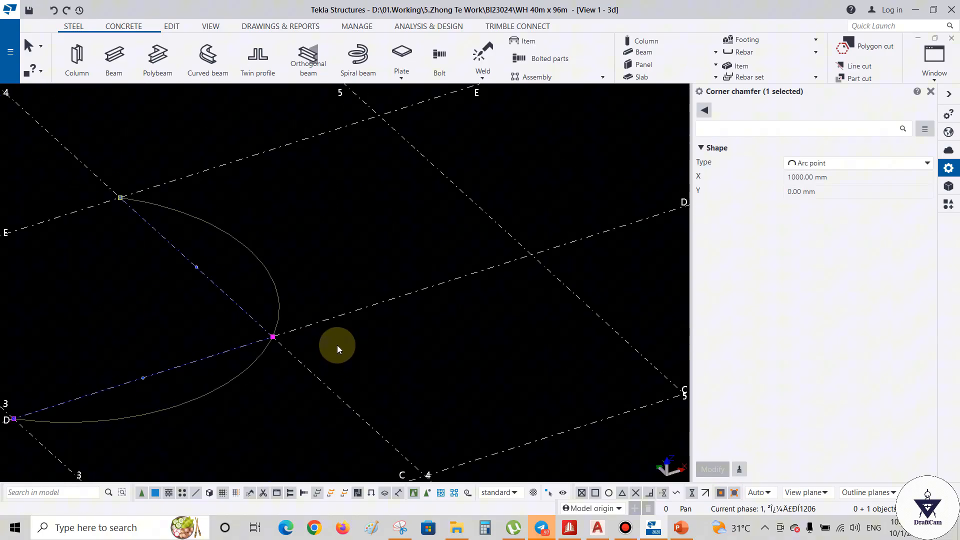
scroll(210, 307, down, 3)
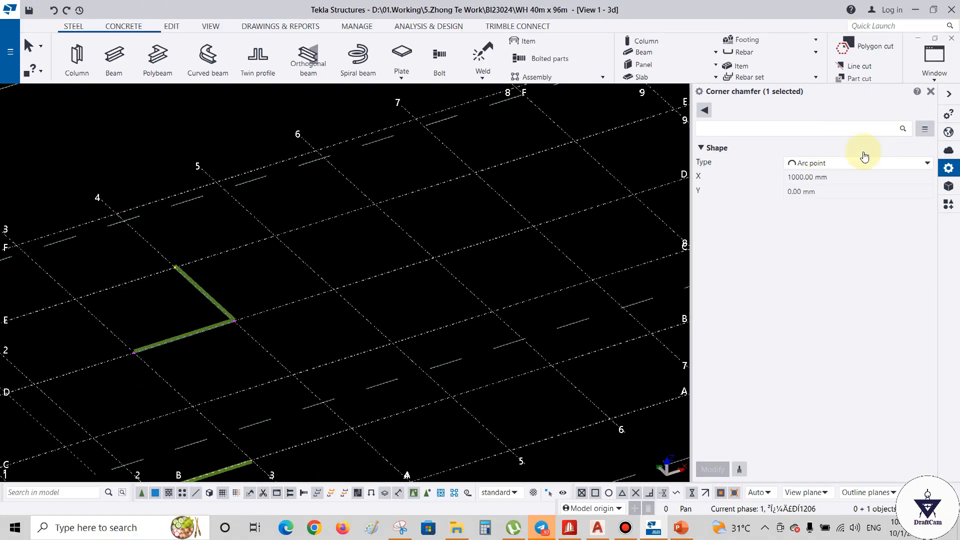
- Try to create a curved beam through grid intersections D-5, D-6 and C-6
click(209, 59)
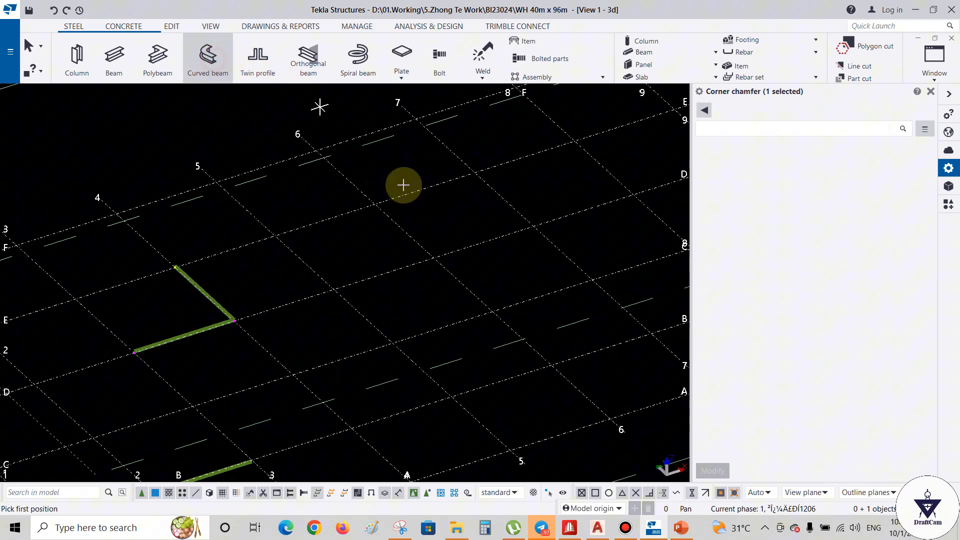
click(334, 290)
click(433, 256)
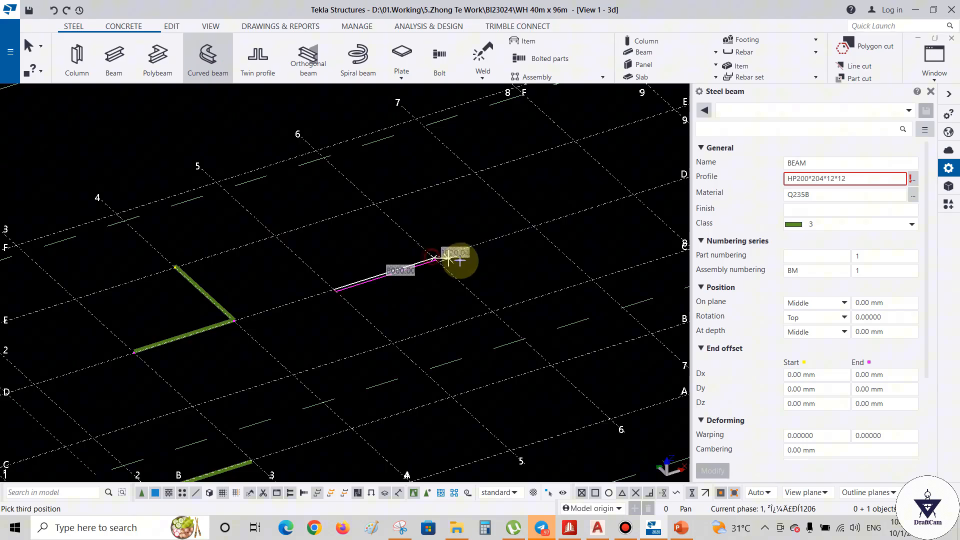
click(479, 306)
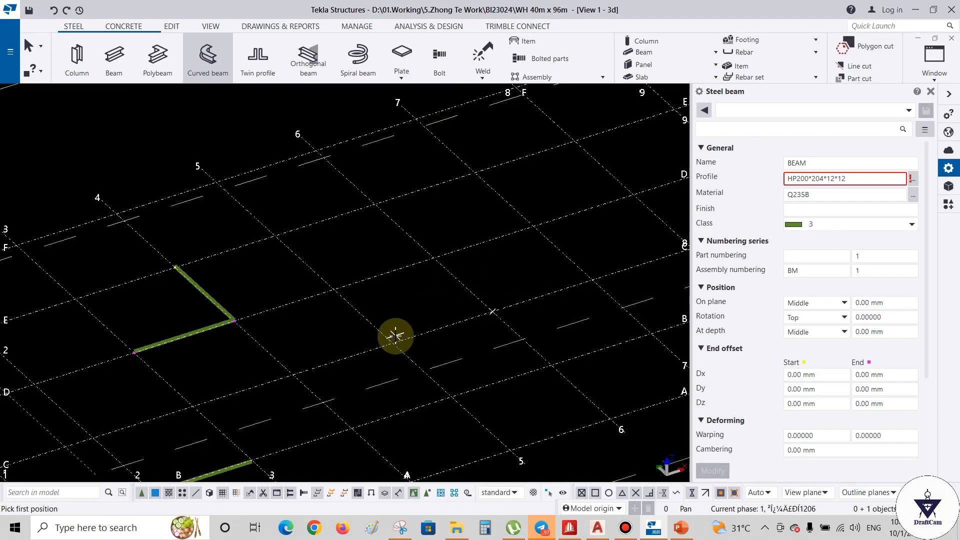
- Try twice to create a curved beam through grid intersections D-5, C-6 and D-6, and end the Curved beam command
click(330, 289)
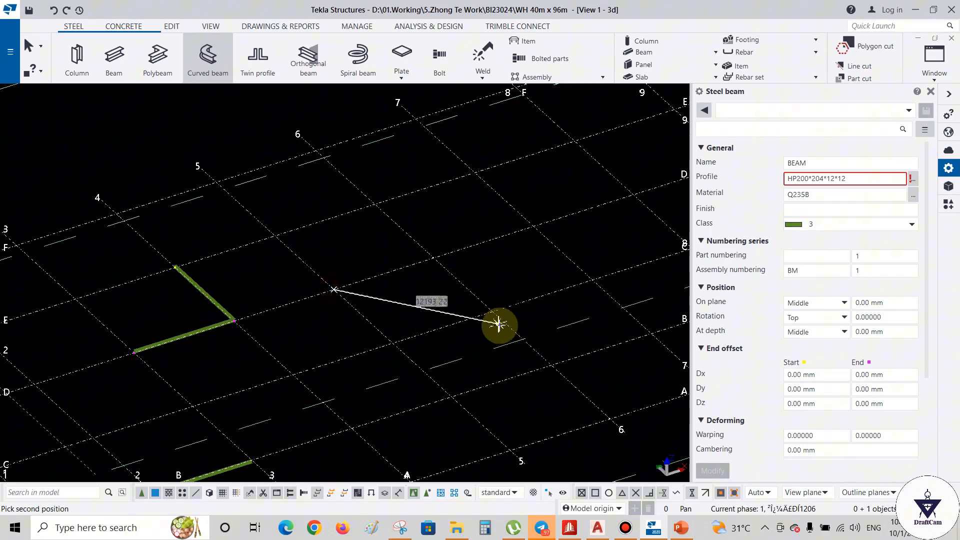
click(492, 311)
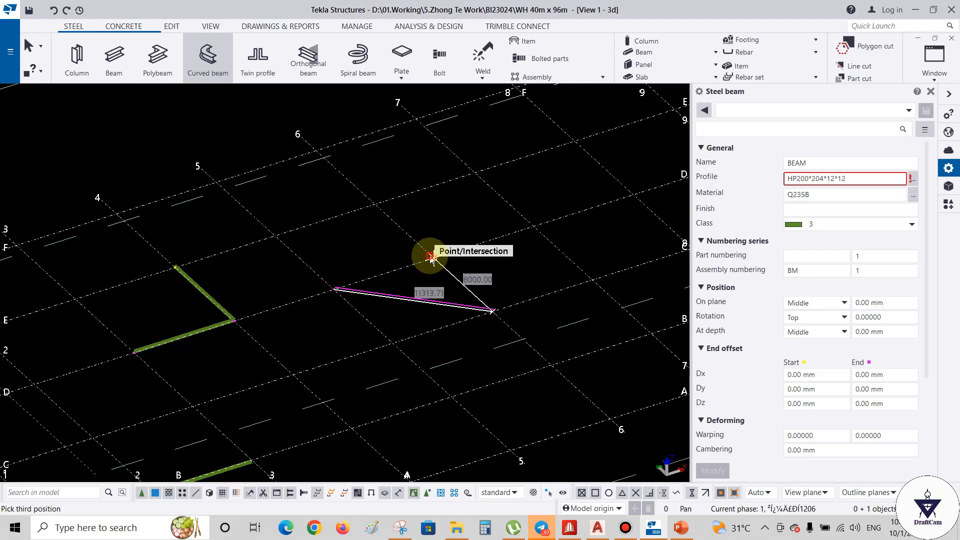
click(433, 257)
click(334, 289)
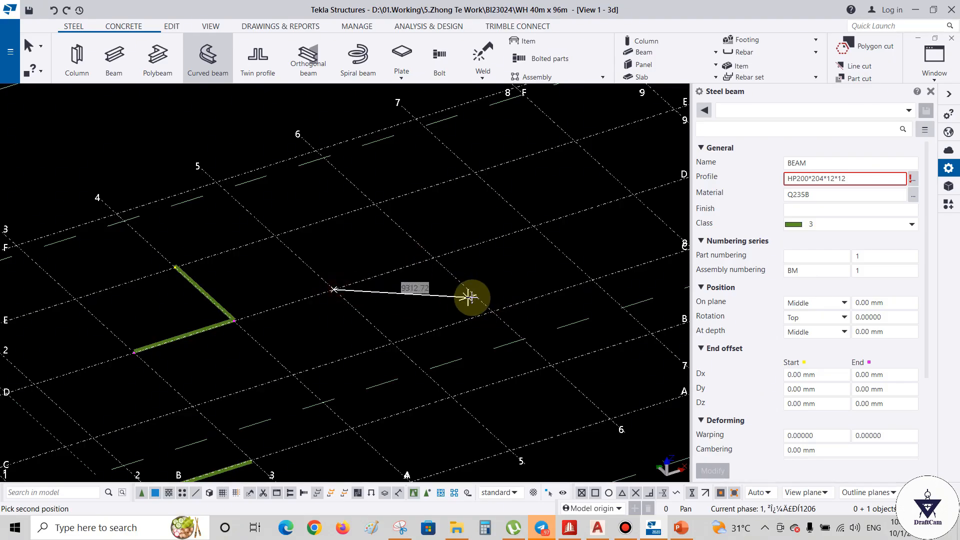
click(492, 310)
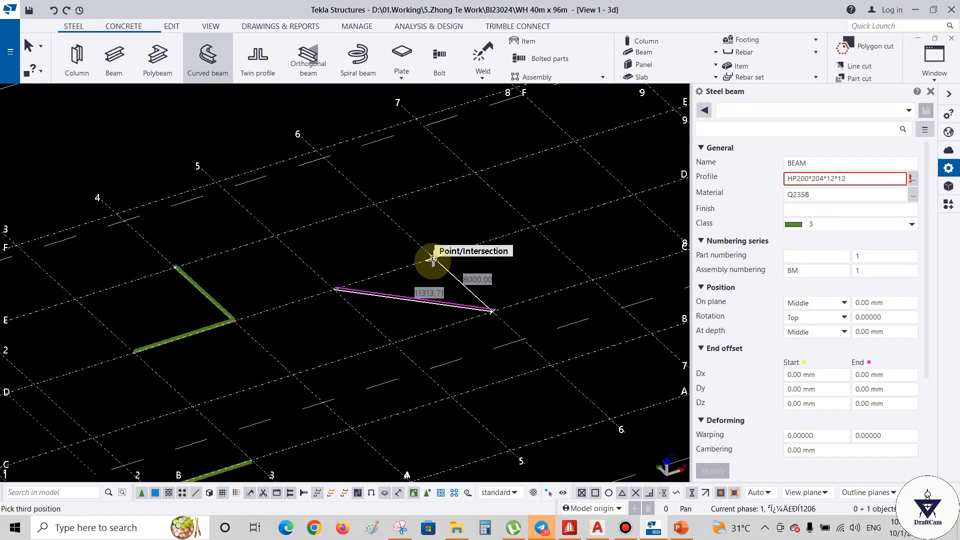
click(433, 260)
click(333, 289)
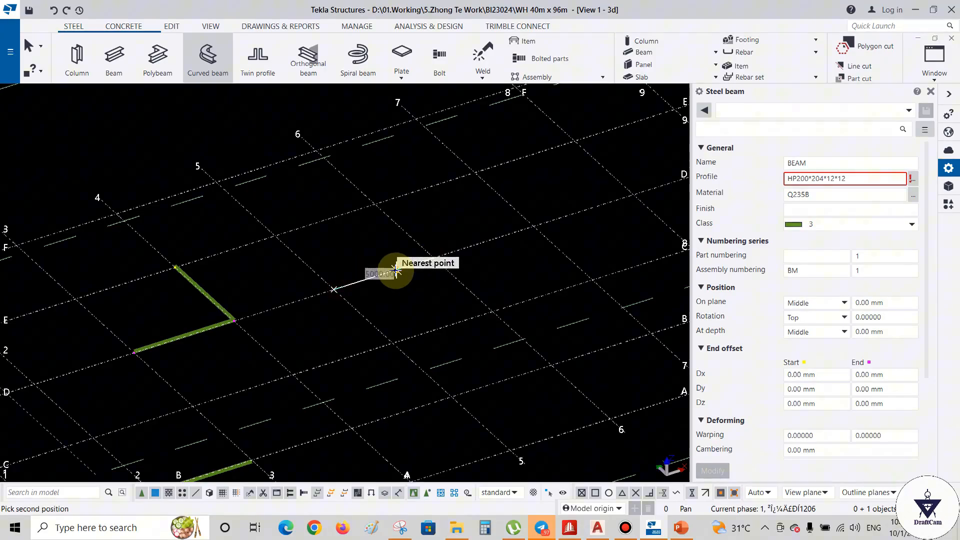
scroll(369, 289, up, 2)
scroll(370, 290, up, 2)
key(Escape)
scroll(248, 282, up, 3)
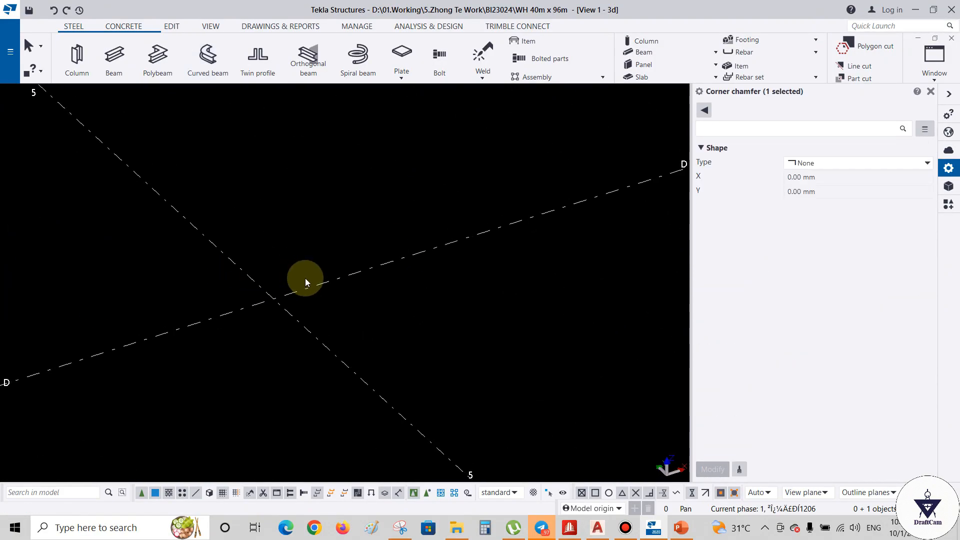
- Select the polybeam with its corner at D-4 to show its steel beam properties
click(219, 73)
scroll(259, 149, down, 5)
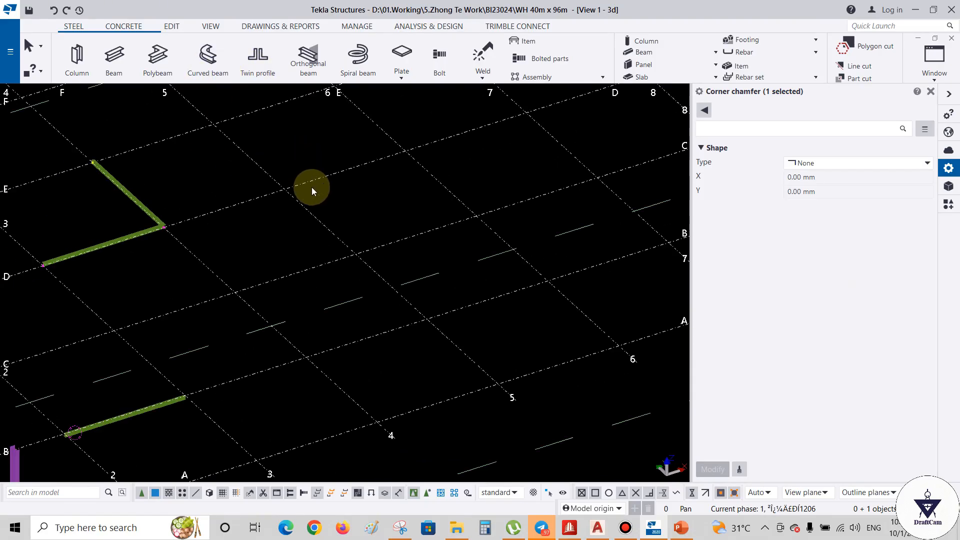
scroll(101, 202, up, 4)
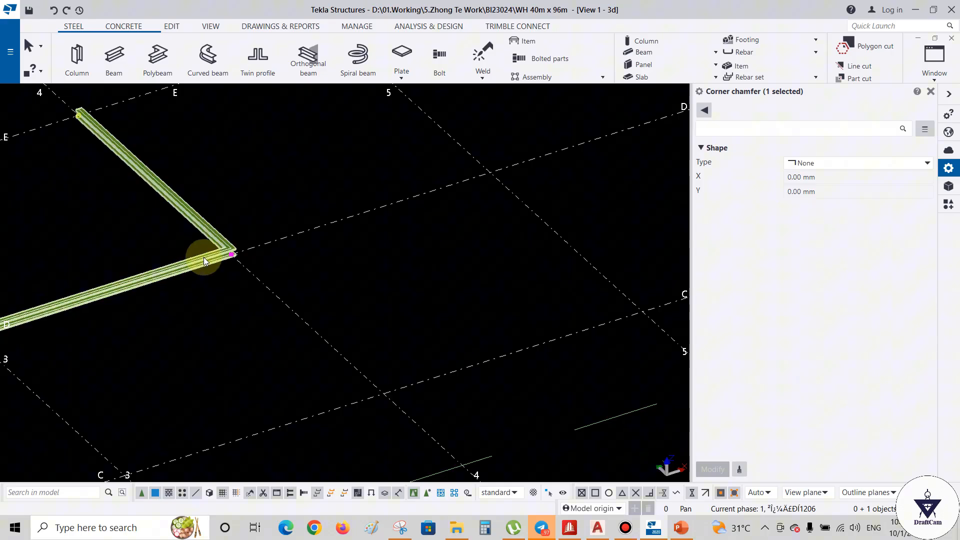
click(205, 261)
click(205, 259)
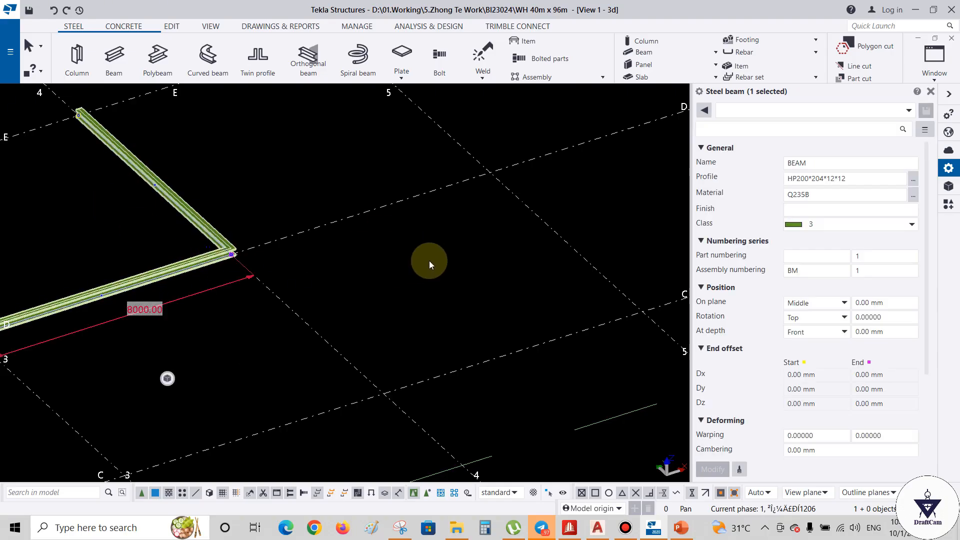
scroll(259, 261, down, 4)
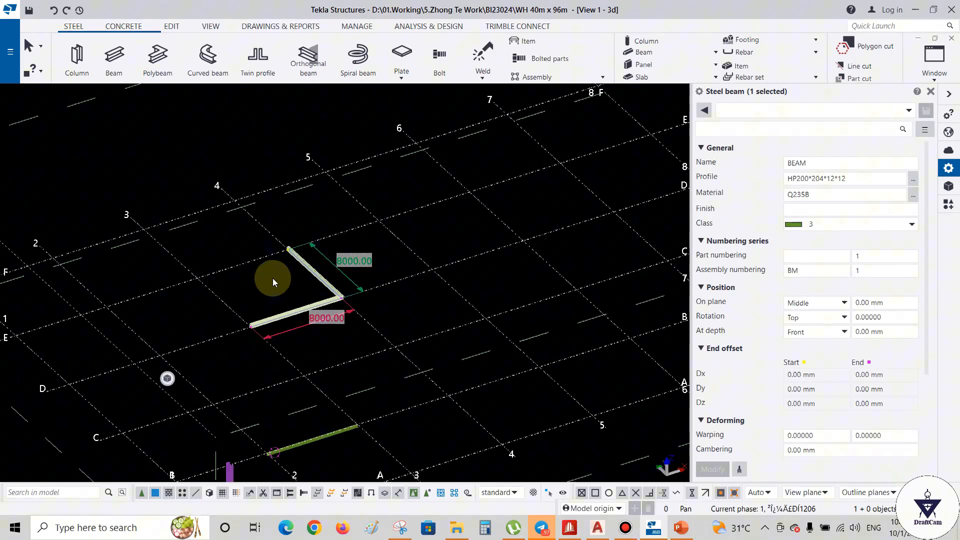
middle_drag(272, 275, 353, 226)
middle_drag(352, 282, 311, 362)
scroll(315, 268, up, 3)
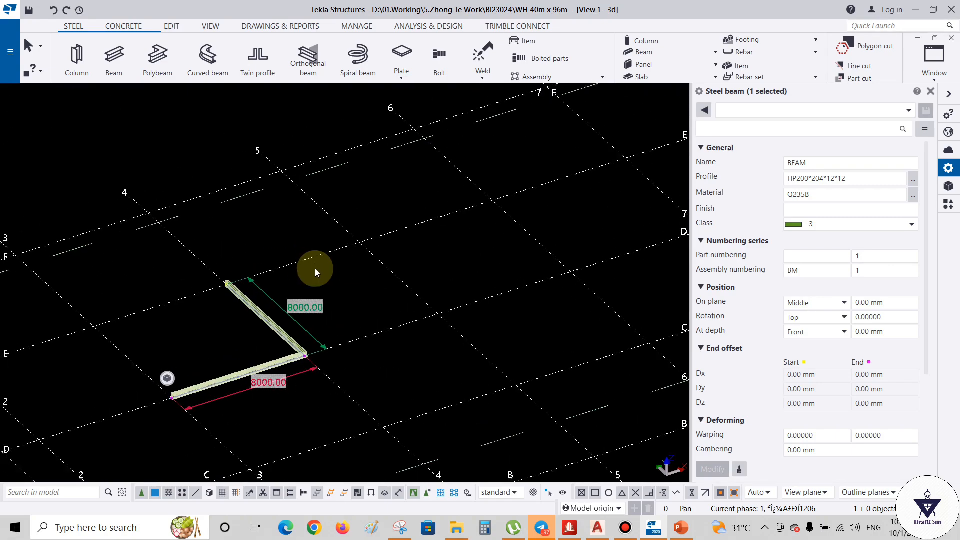
click(203, 61)
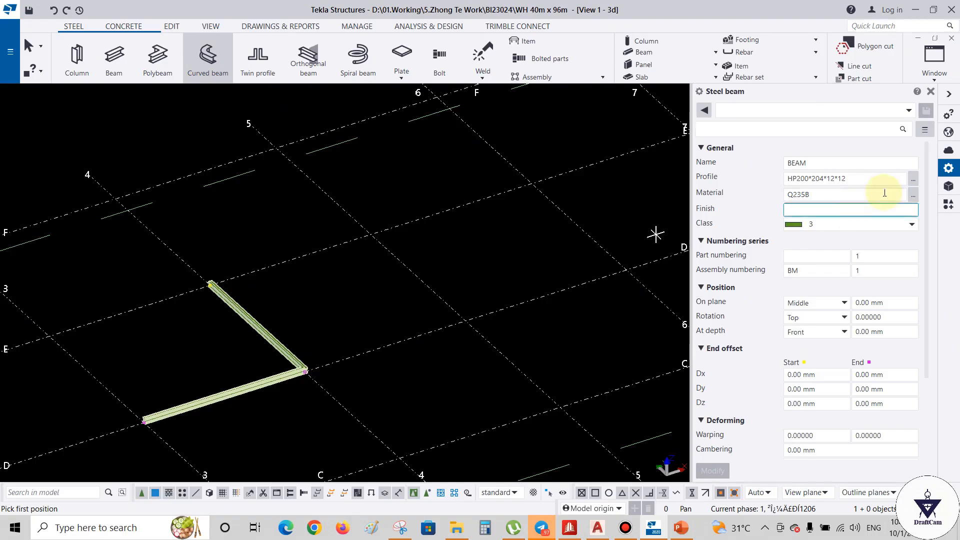
click(895, 392)
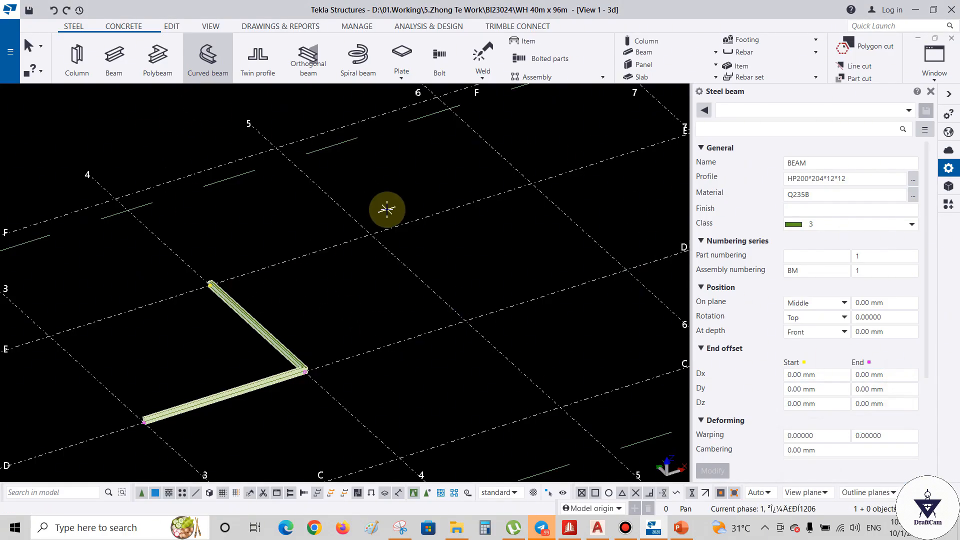
key(Escape)
right_click(382, 178)
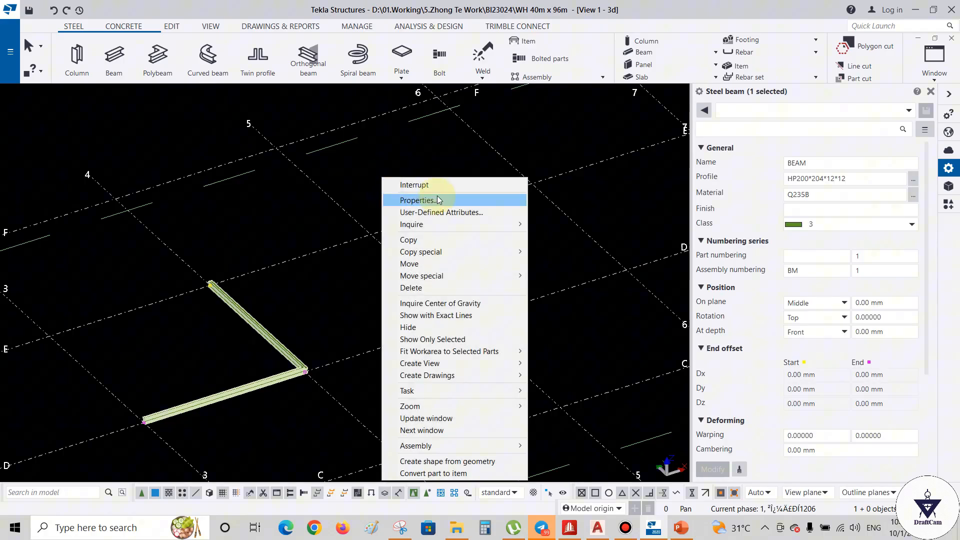
click(420, 186)
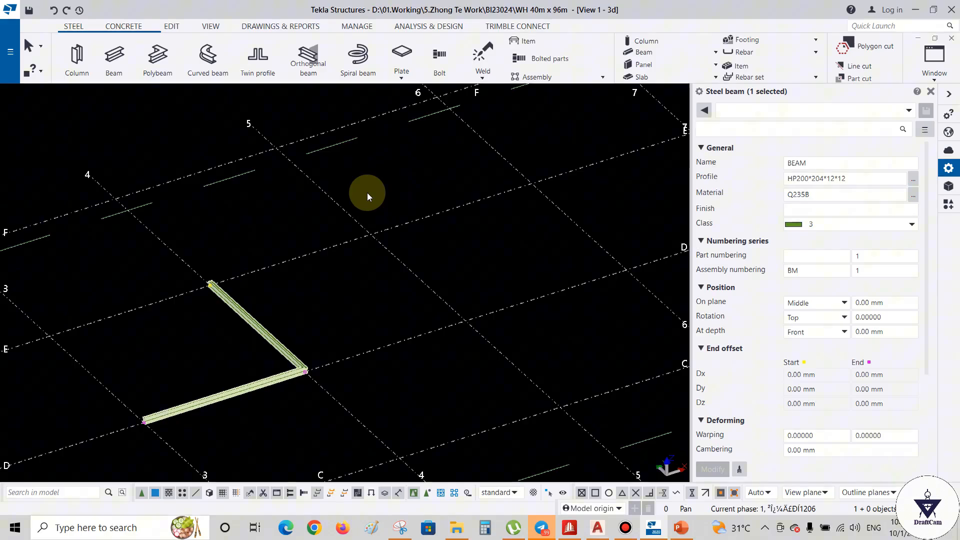
- View the whole warehouse grid in plan view and return to the 3D view
scroll(275, 187, down, 3)
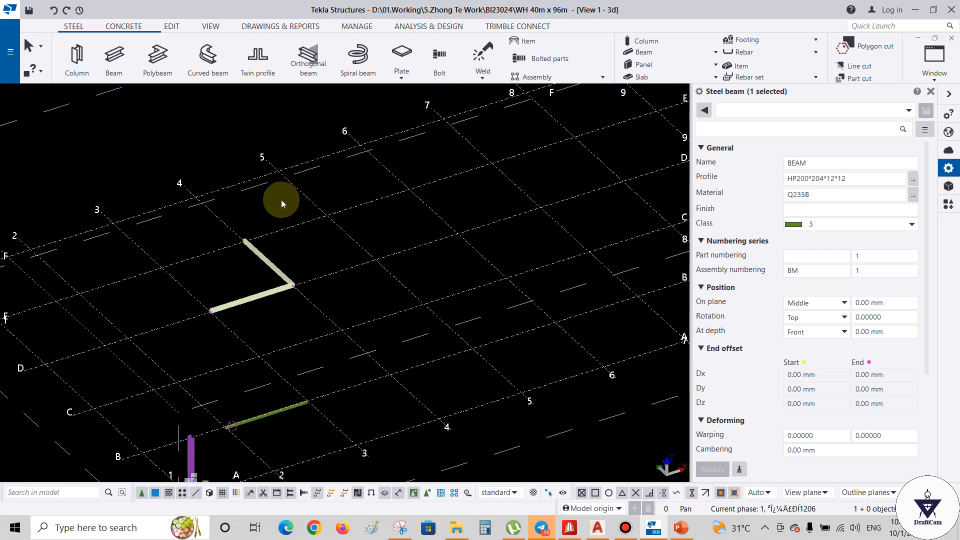
scroll(281, 199, down, 1)
scroll(310, 304, down, 3)
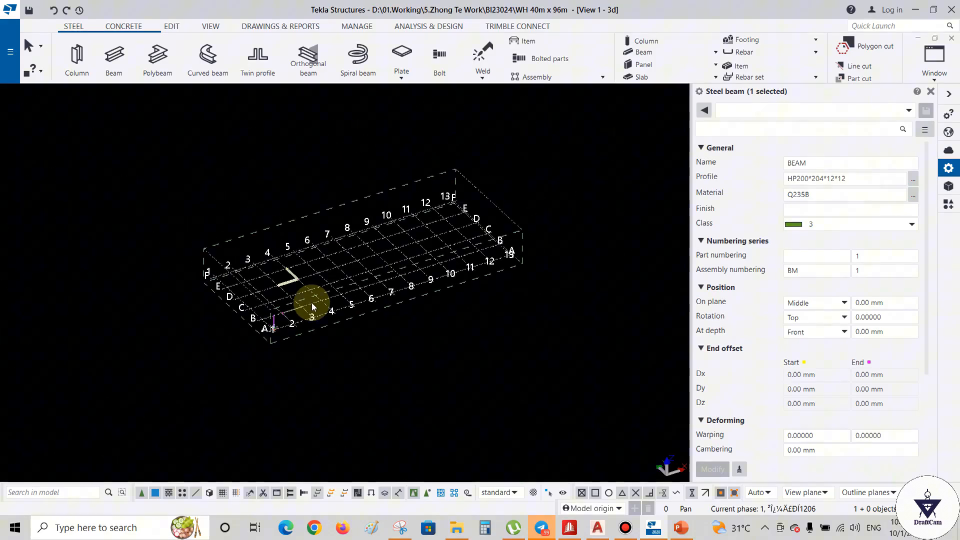
key(ctrl+p)
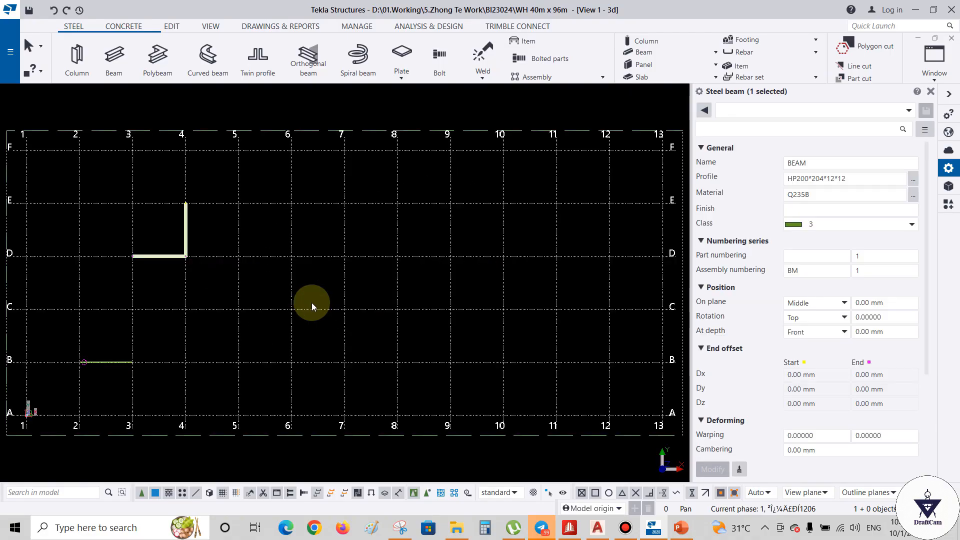
key(ctrl+p)
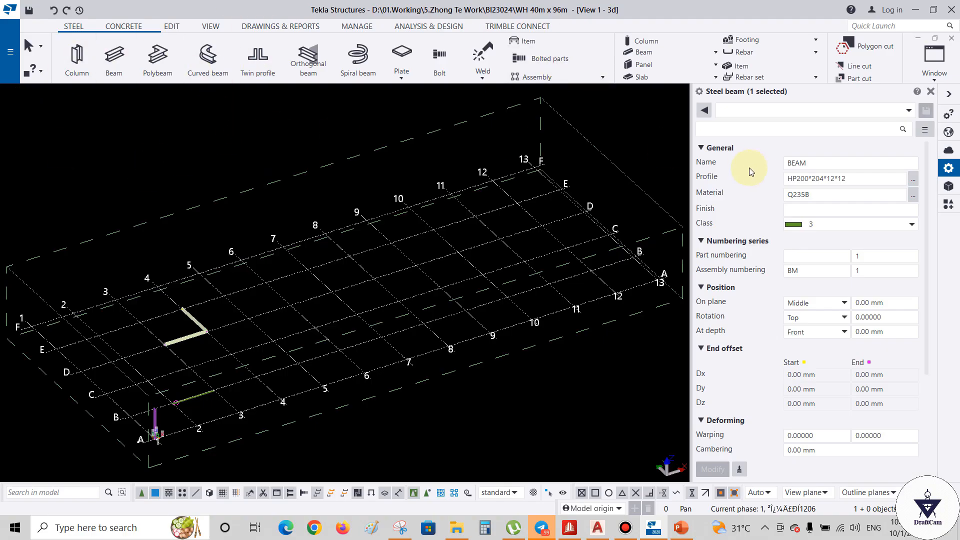
- Inspect the PHI profile among the I profiles available for the selected beam, and close the profile selection without applying it
middle_drag(332, 214, 356, 208)
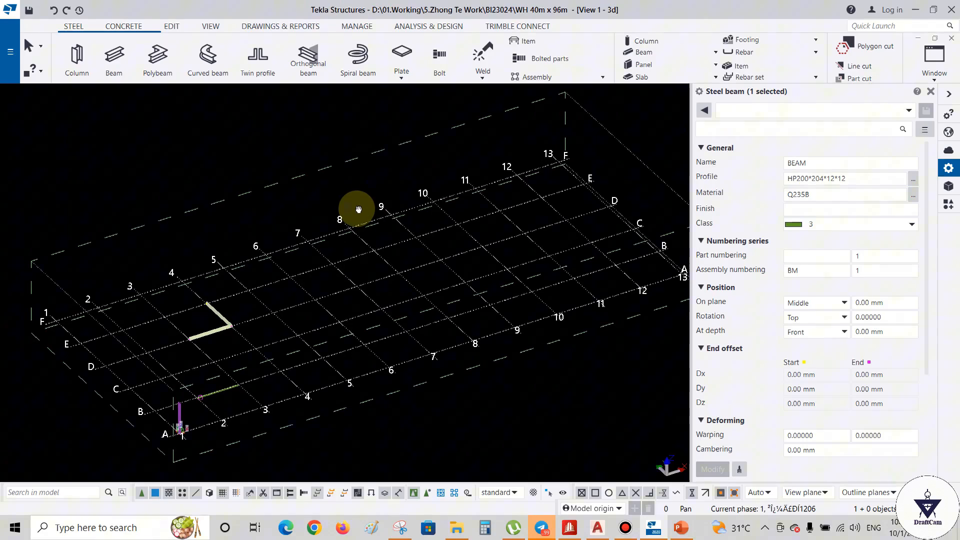
click(913, 180)
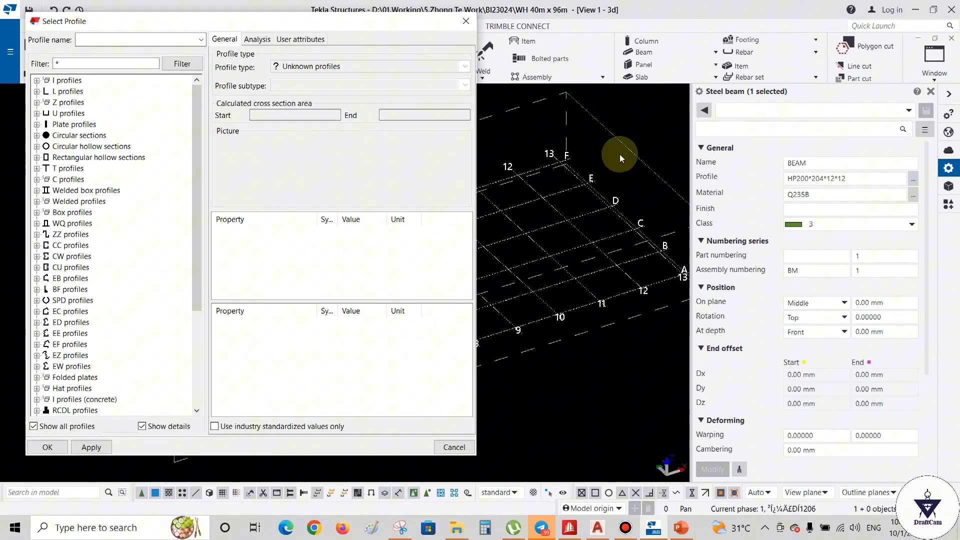
click(37, 80)
click(67, 179)
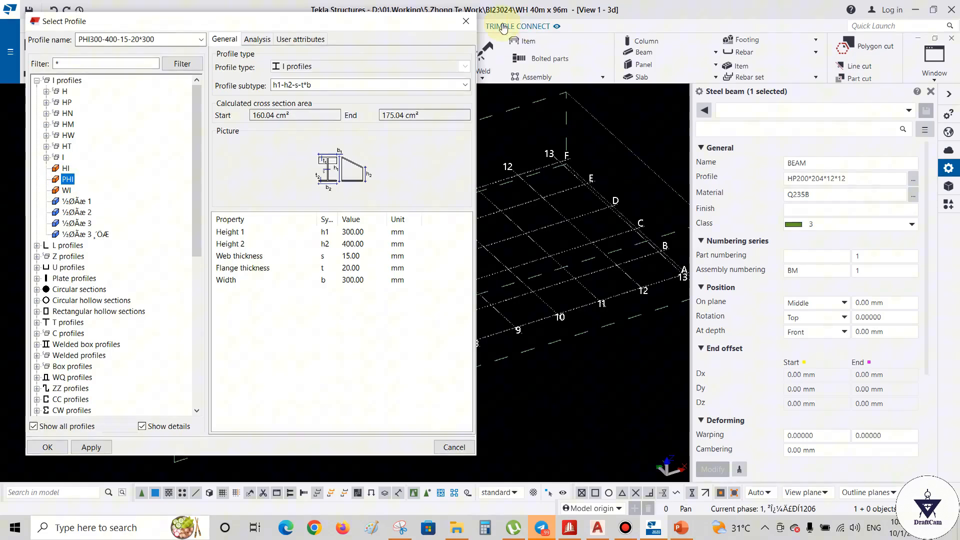
click(465, 21)
- Open the profile catalog and expand the Others category
click(17, 49)
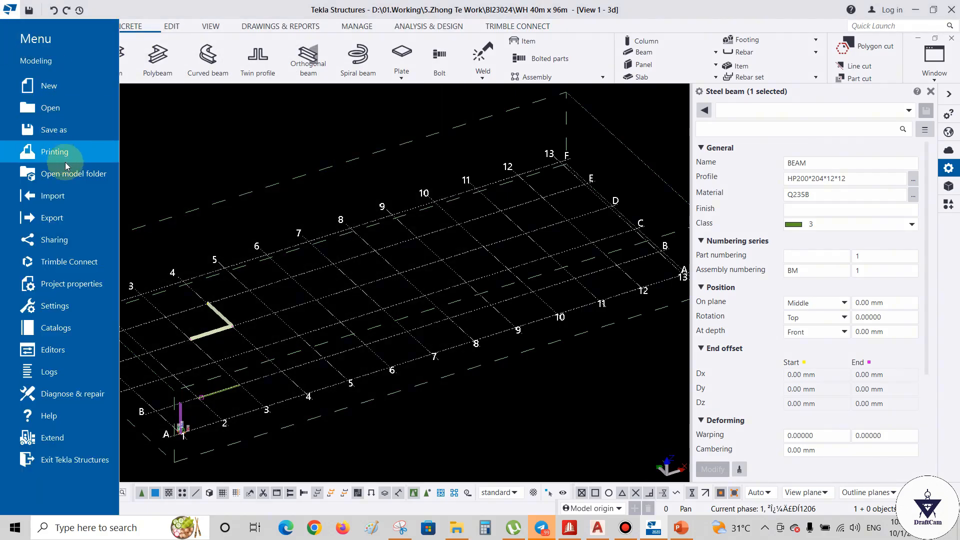
click(59, 330)
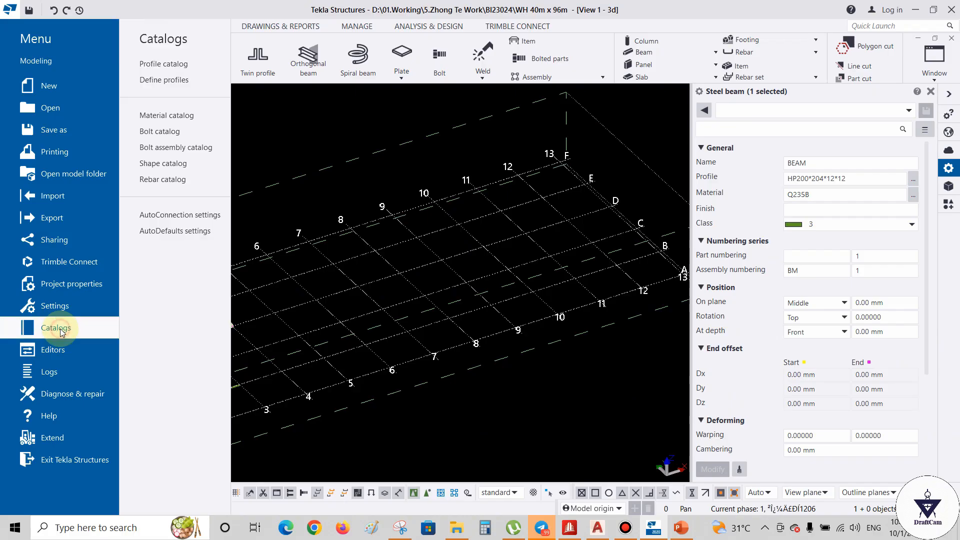
click(171, 68)
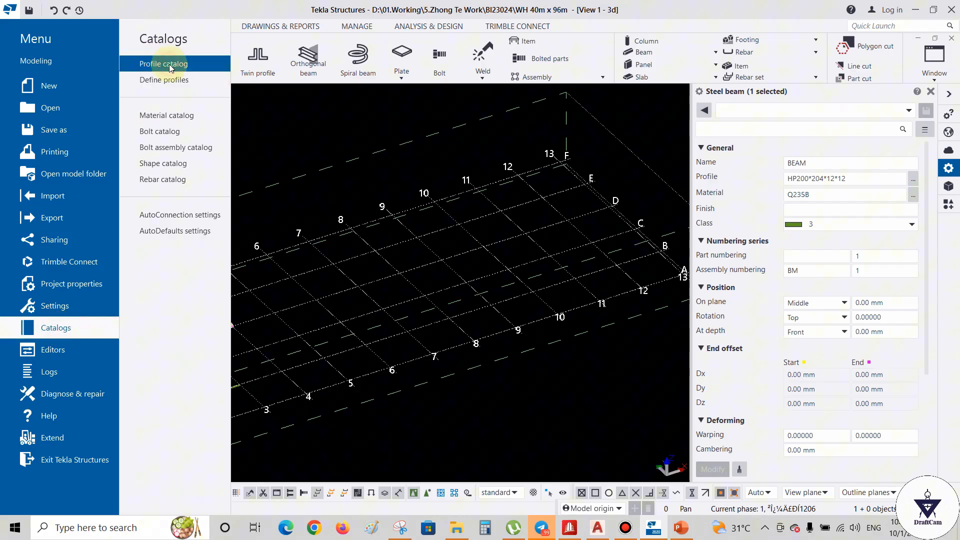
drag(282, 37, 233, 39)
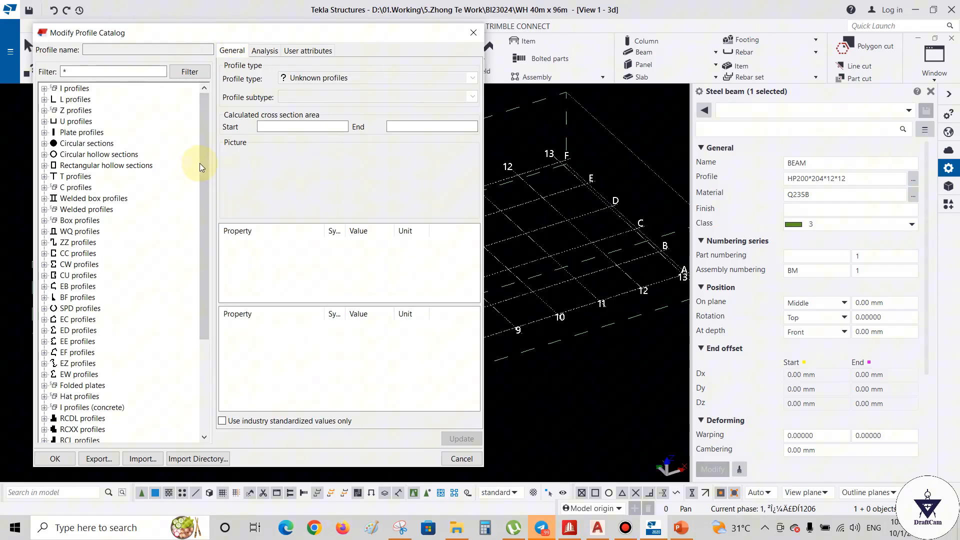
drag(200, 163, 215, 299)
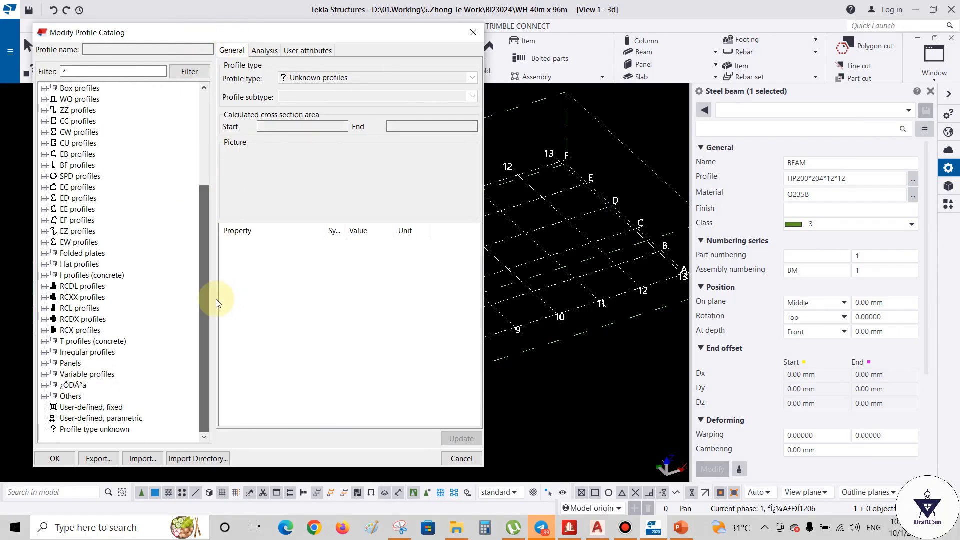
click(44, 398)
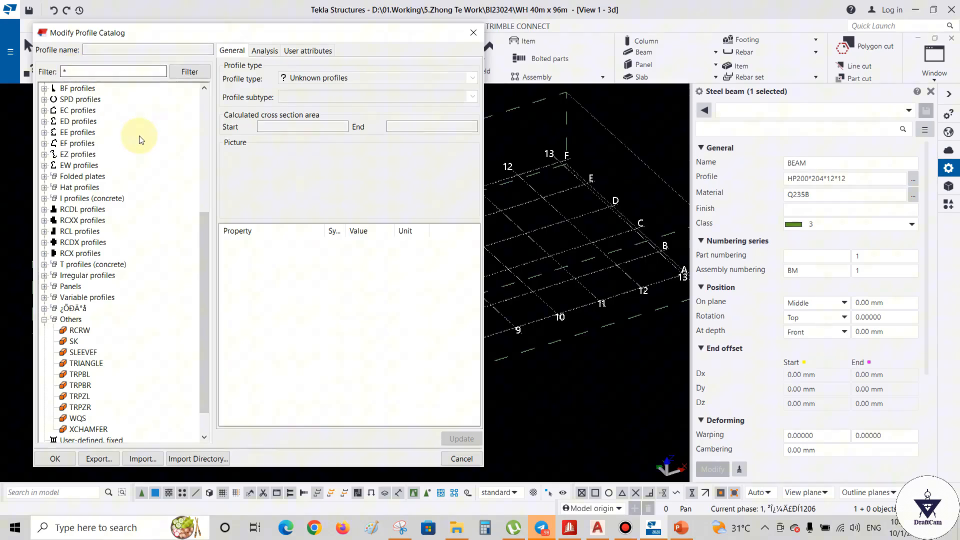
- Show the PHI profile's dimensions under I profiles in the profile catalog
scroll(68, 139, up, 7)
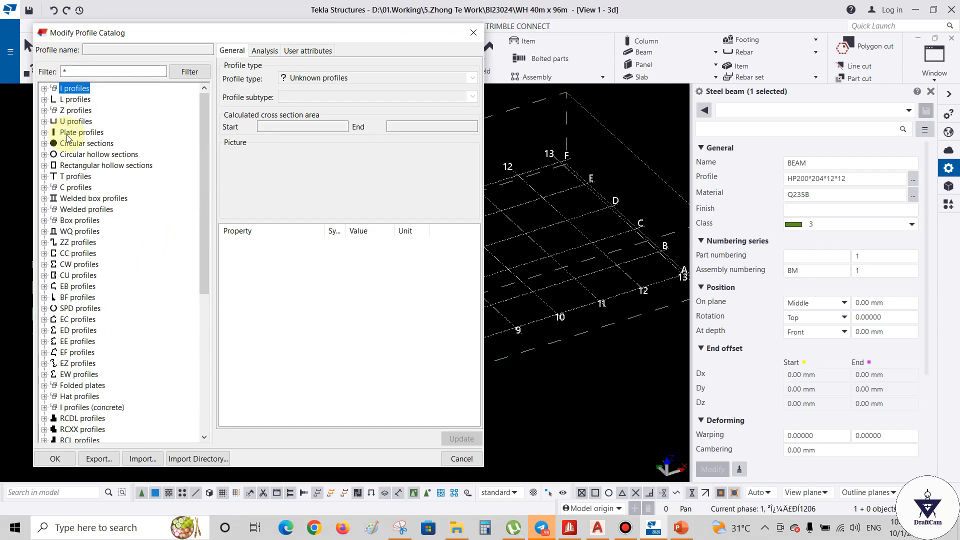
click(44, 89)
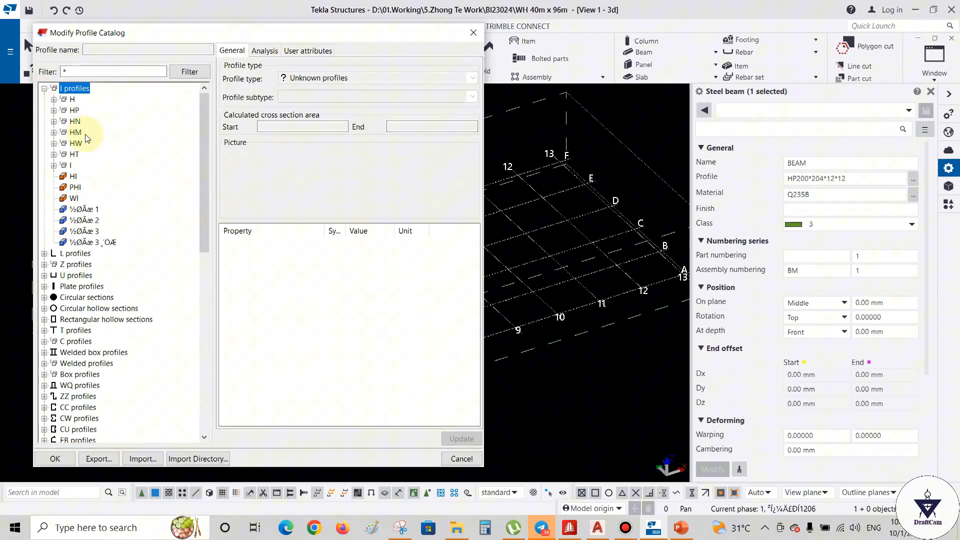
click(75, 187)
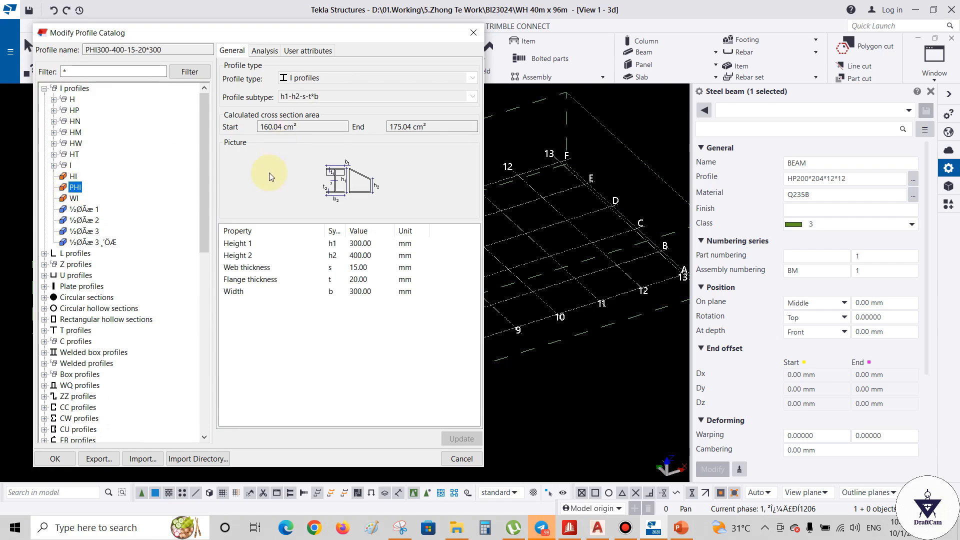
click(76, 70)
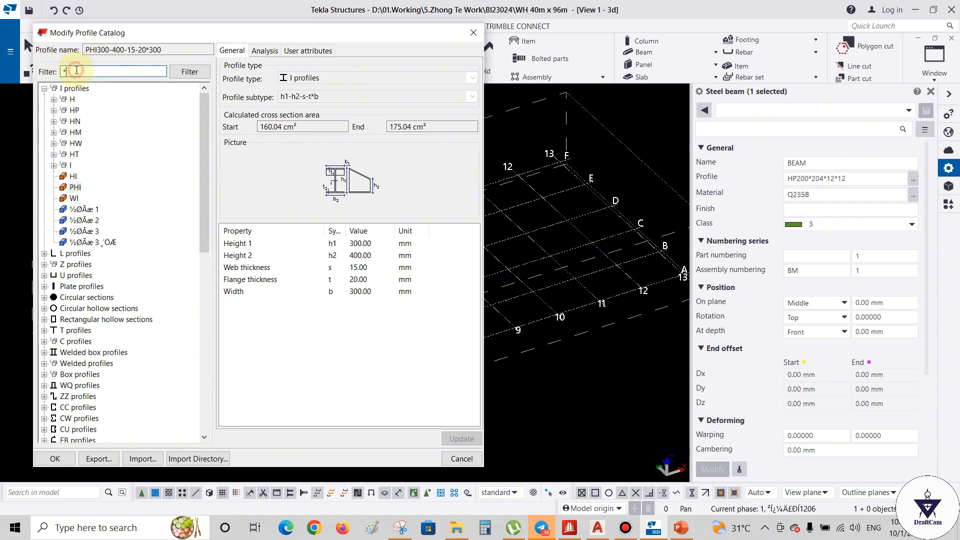
click(129, 50)
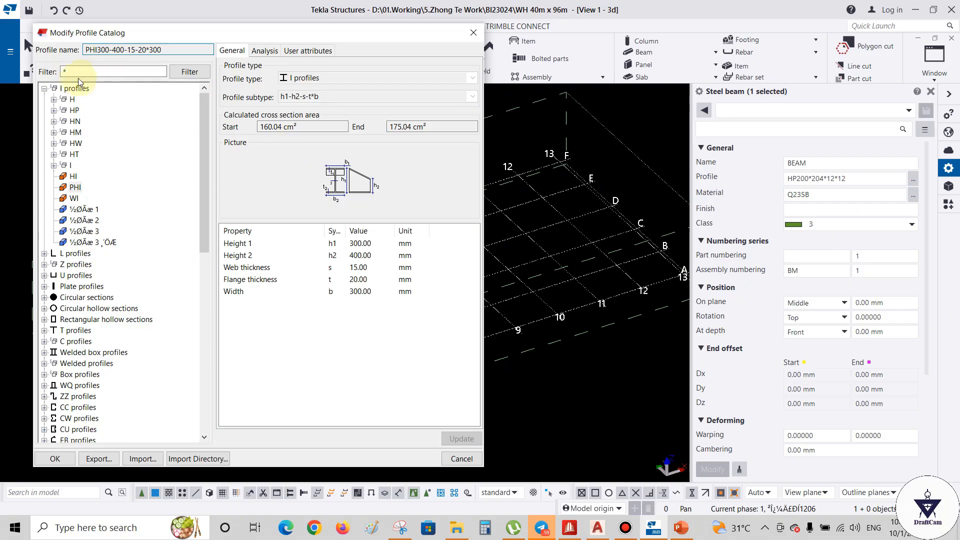
click(76, 187)
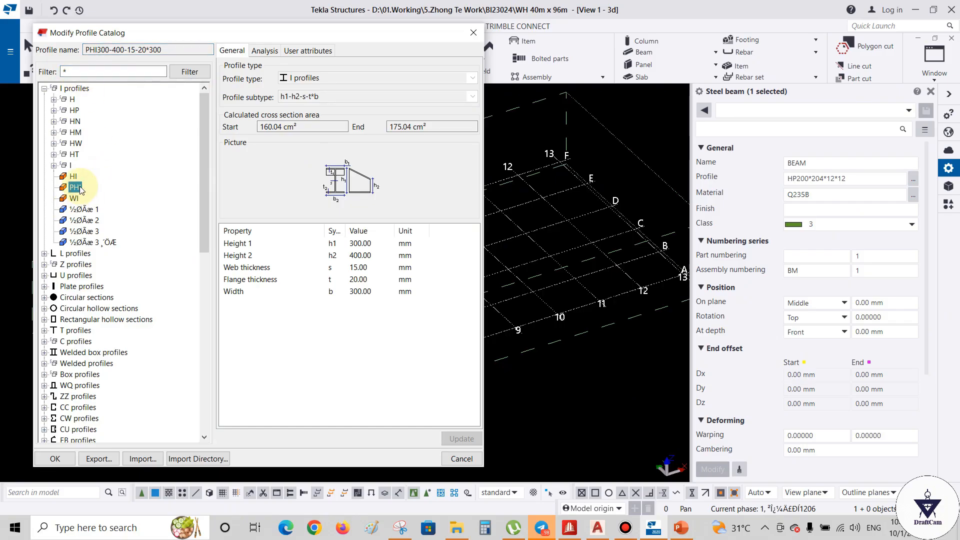
- Set the profile catalog's filter text to BH 300x700x6x8
click(75, 72)
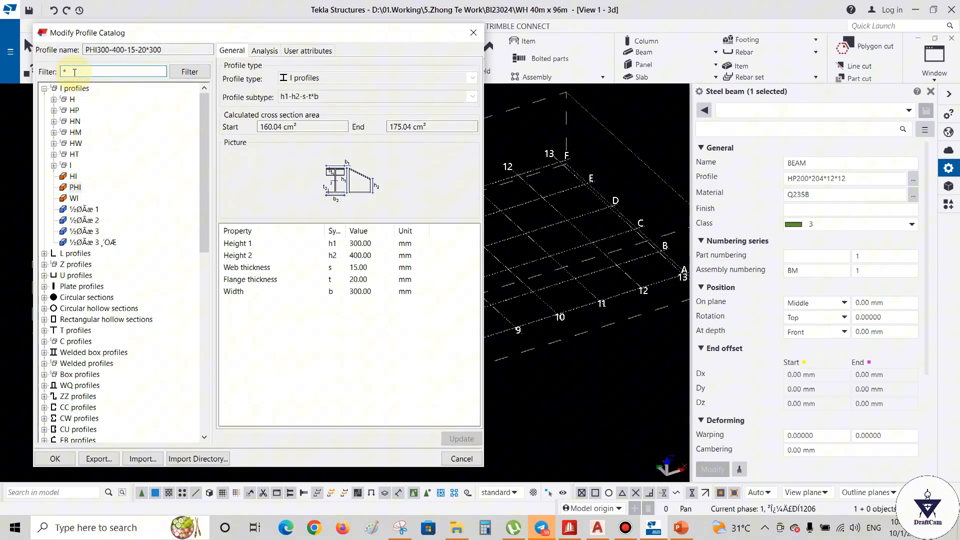
drag(74, 72, 25, 78)
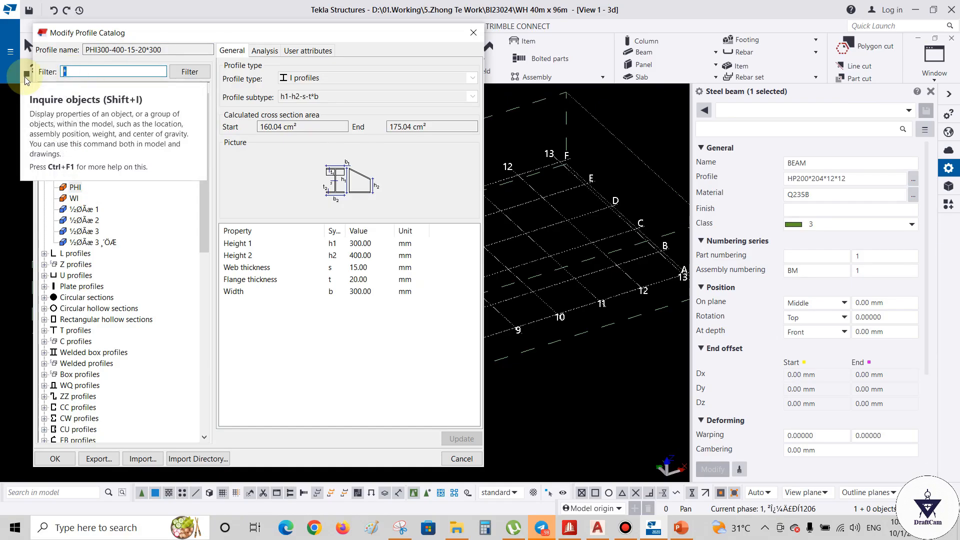
text(B)
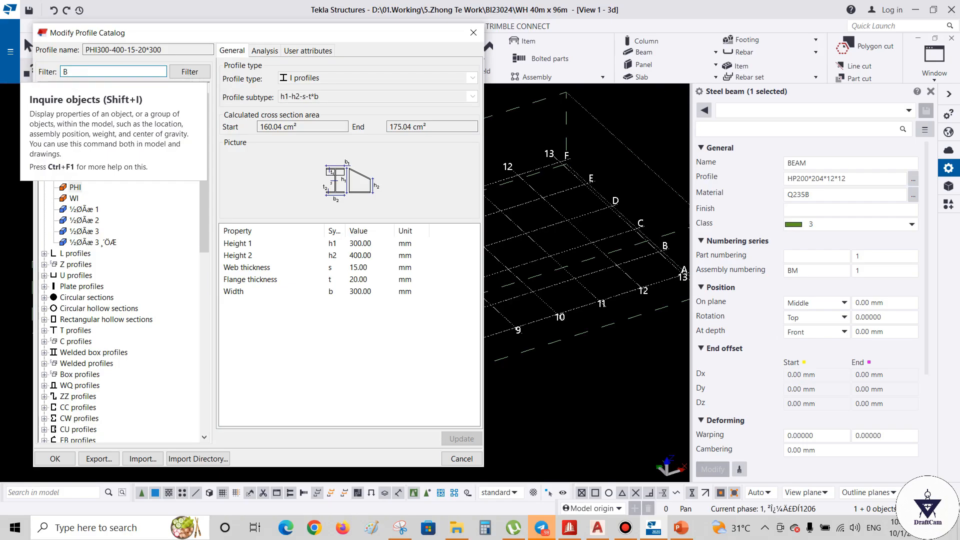
text(H 300x)
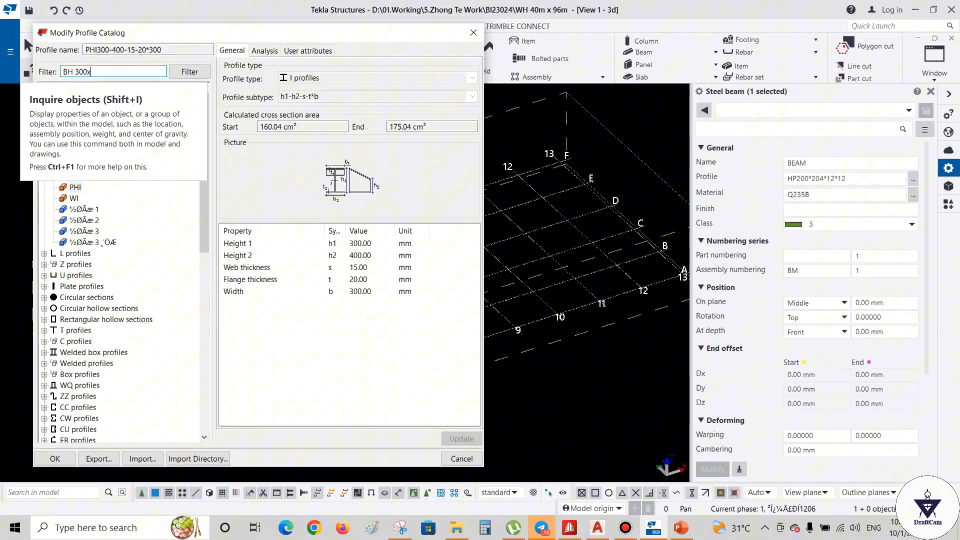
text(700x)
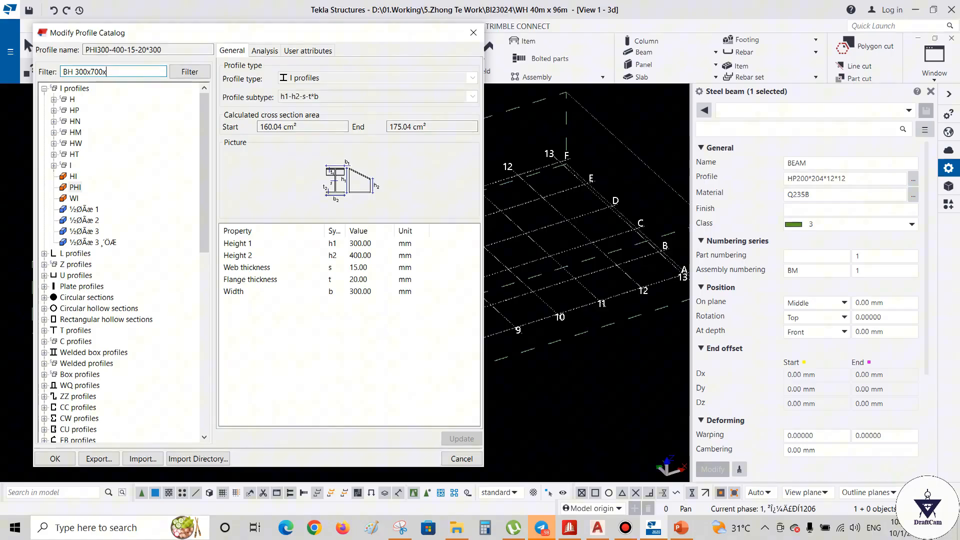
text(6)
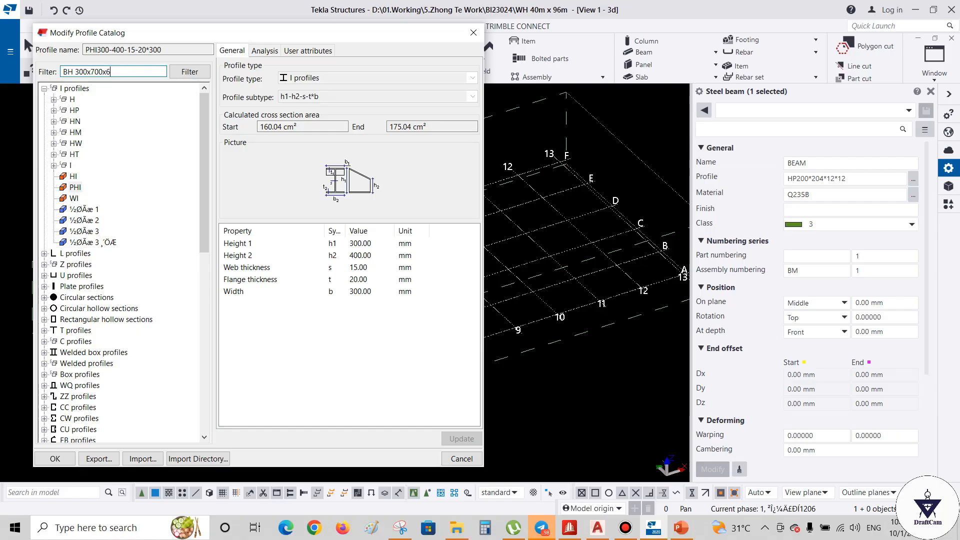
text(x8)
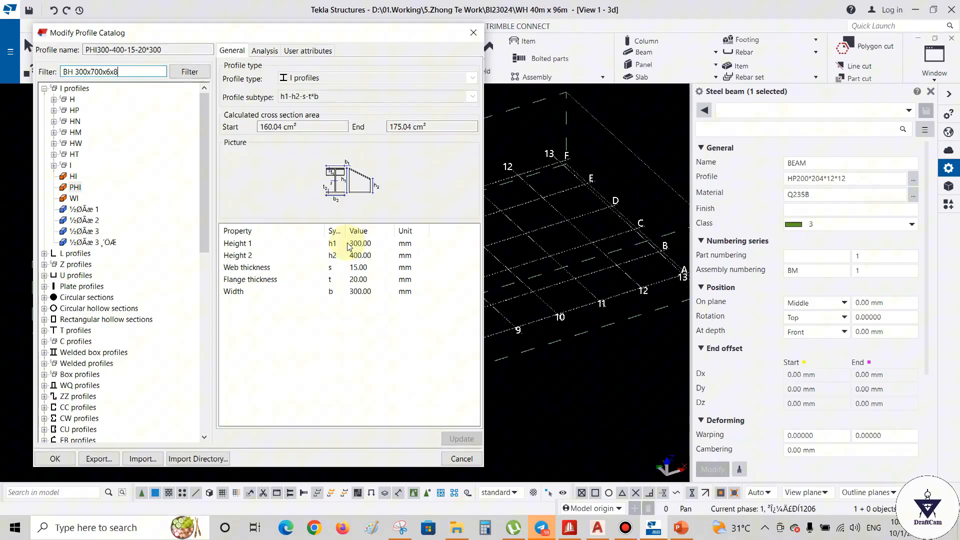
- Open the PHI profile's Height 1 value for editing and leave the profile catalog without changing it
click(368, 244)
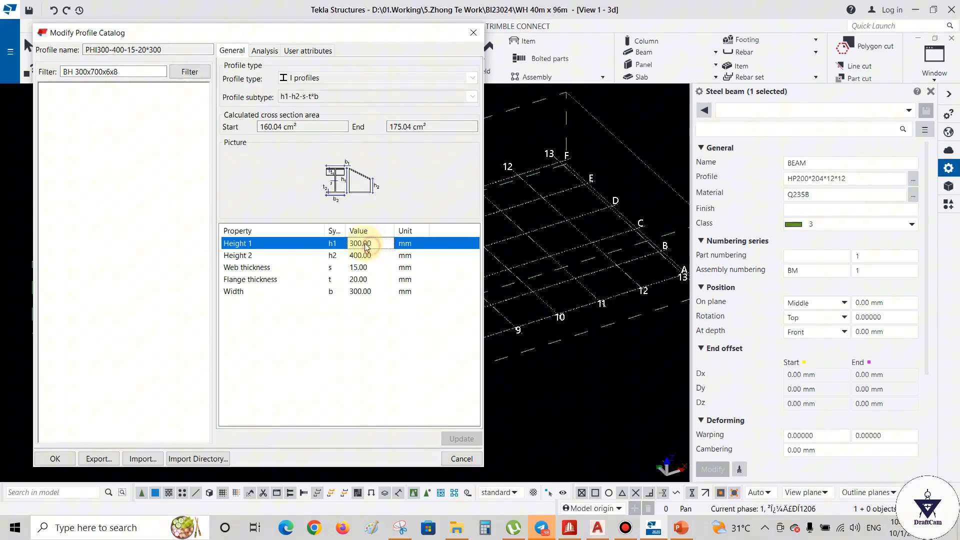
click(115, 71)
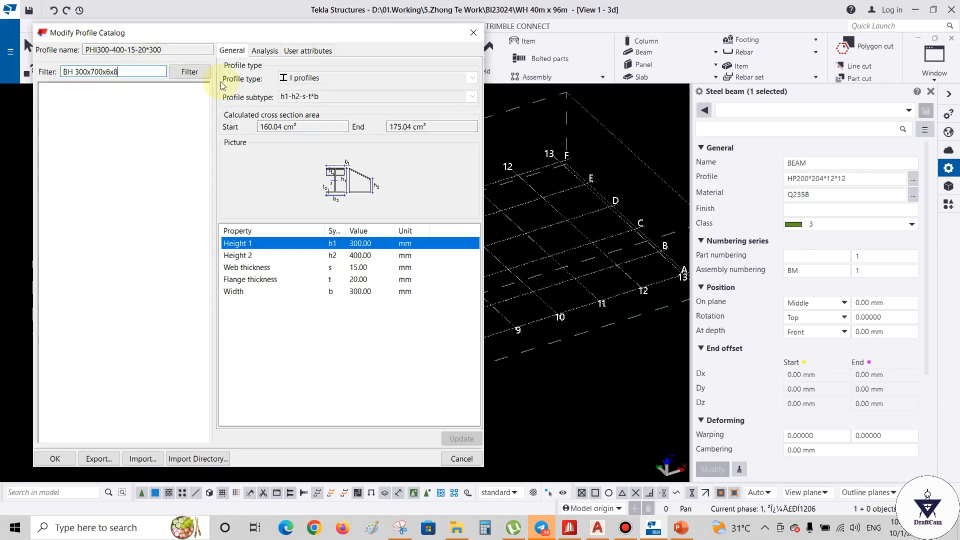
click(361, 244)
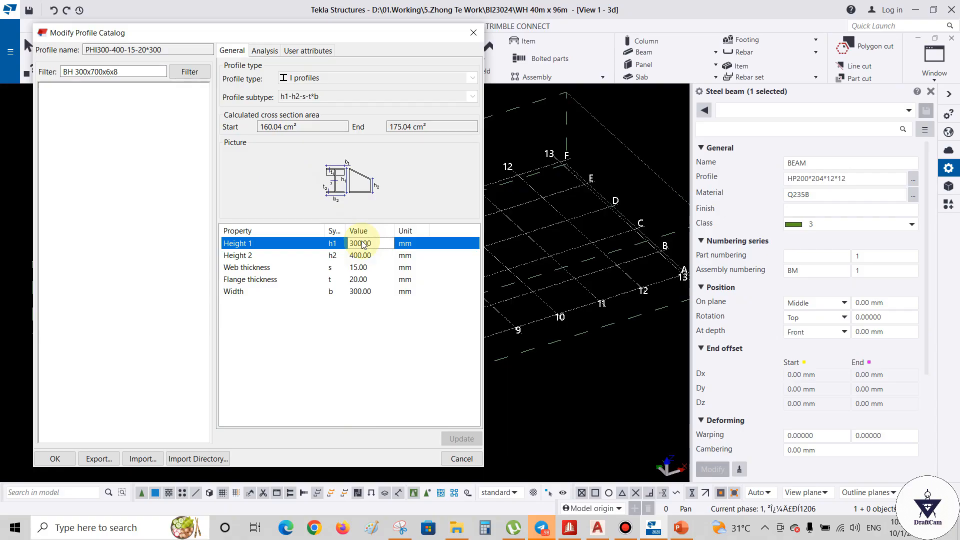
key(alt+Tab)
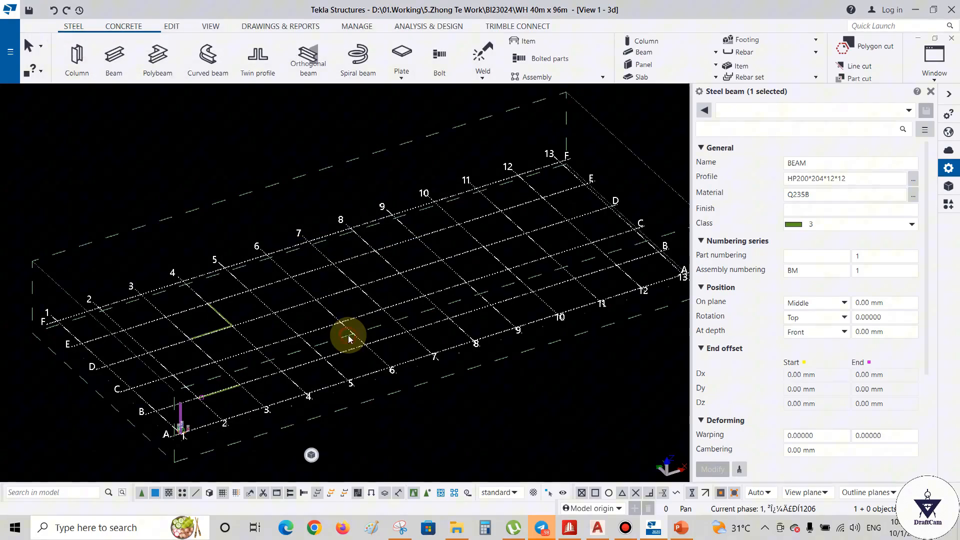
- Reopen the profile catalog and expand its Others category again
click(7, 44)
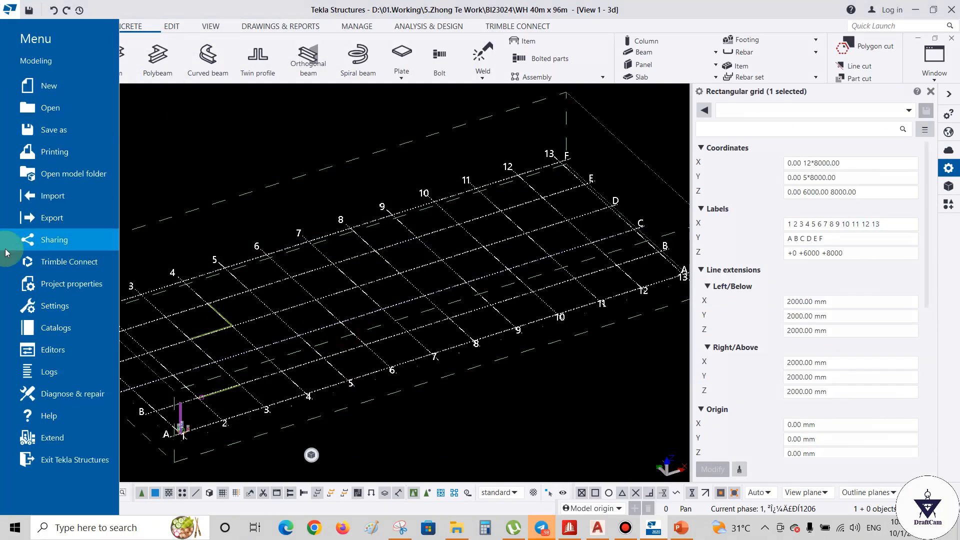
click(70, 323)
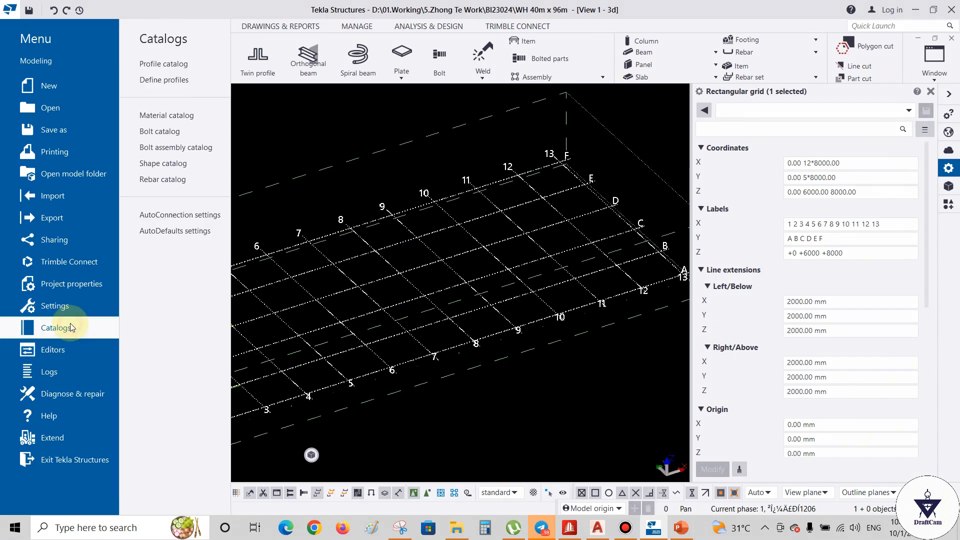
click(172, 64)
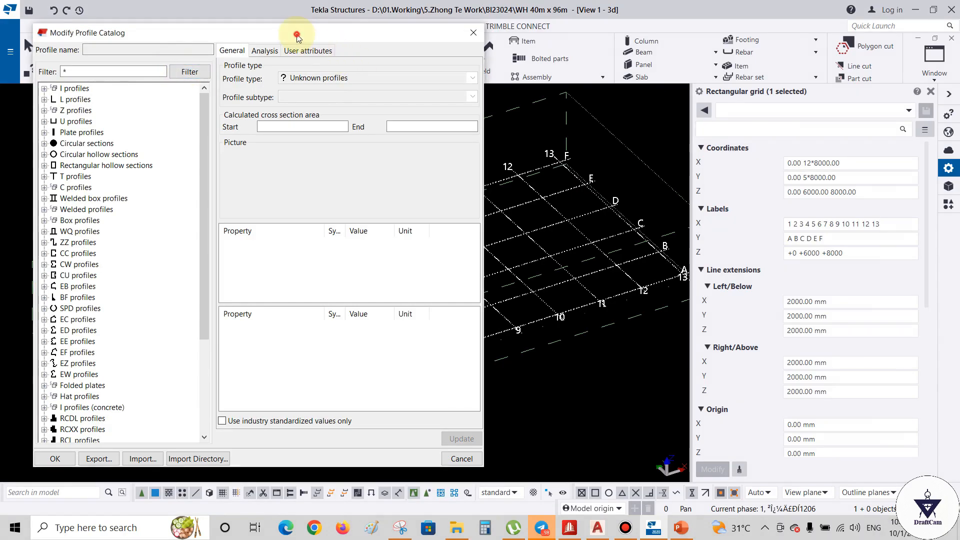
scroll(275, 317, down, 3)
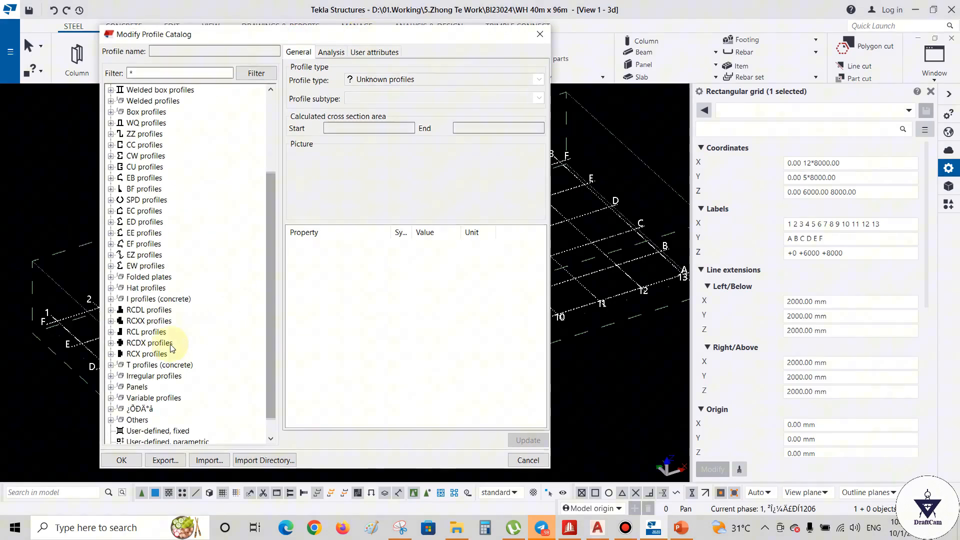
click(111, 419)
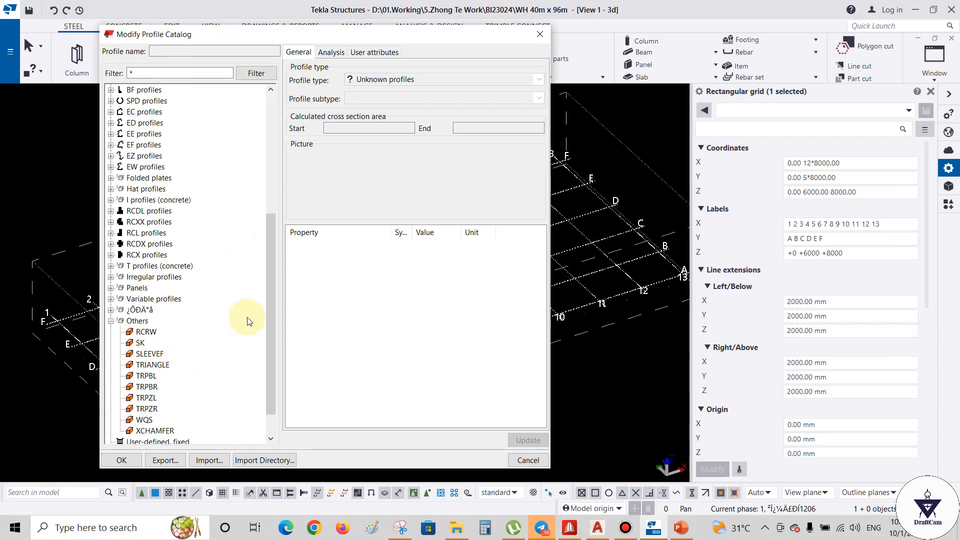
- Show the RCRW profile under Others and the PHI profile's dimensions under I profiles
click(146, 332)
scroll(160, 170, up, 4)
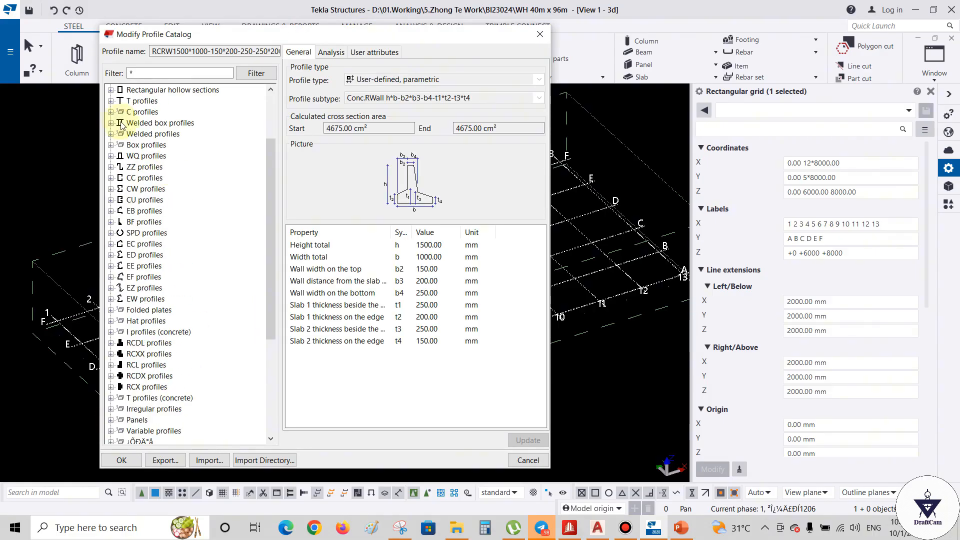
scroll(145, 145, up, 3)
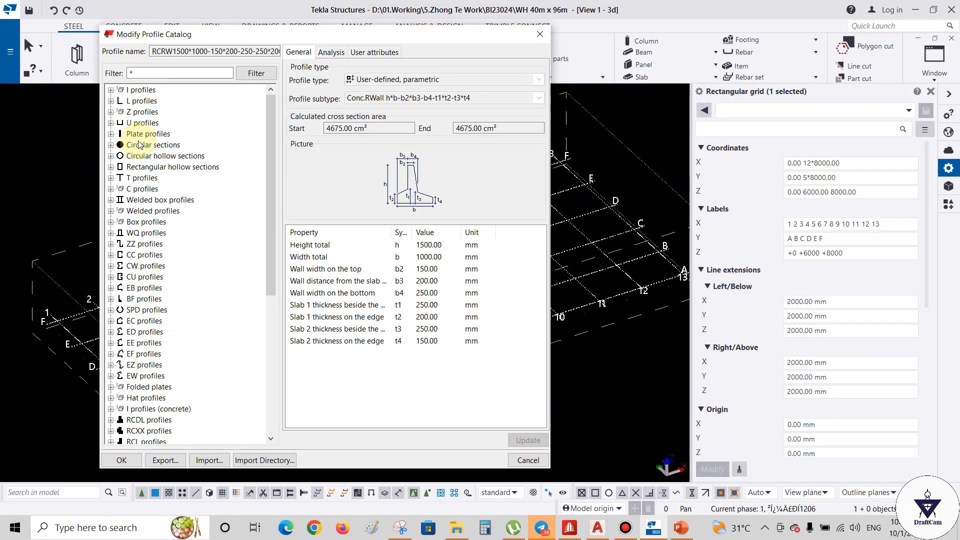
click(111, 90)
click(145, 189)
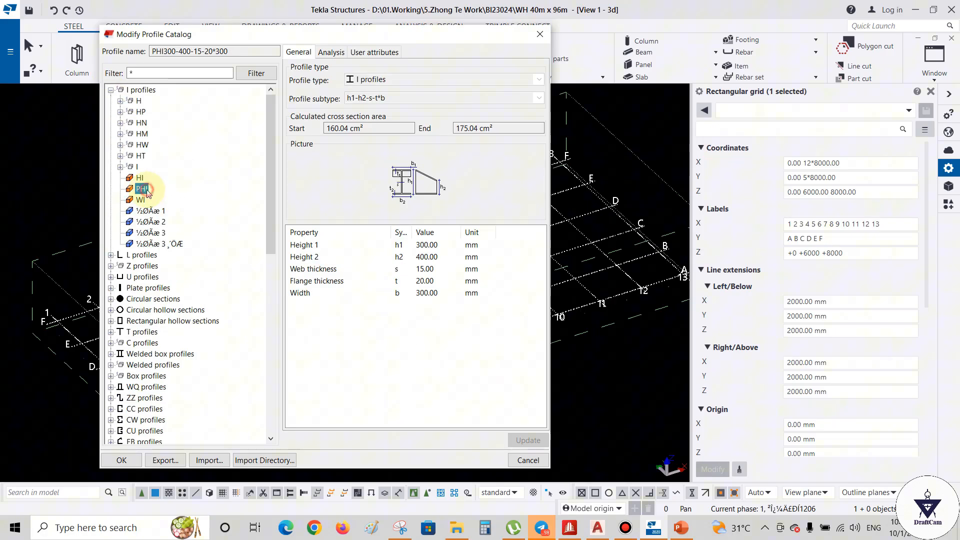
- Try to copy the PHI profile within the I profiles category
right_click(149, 194)
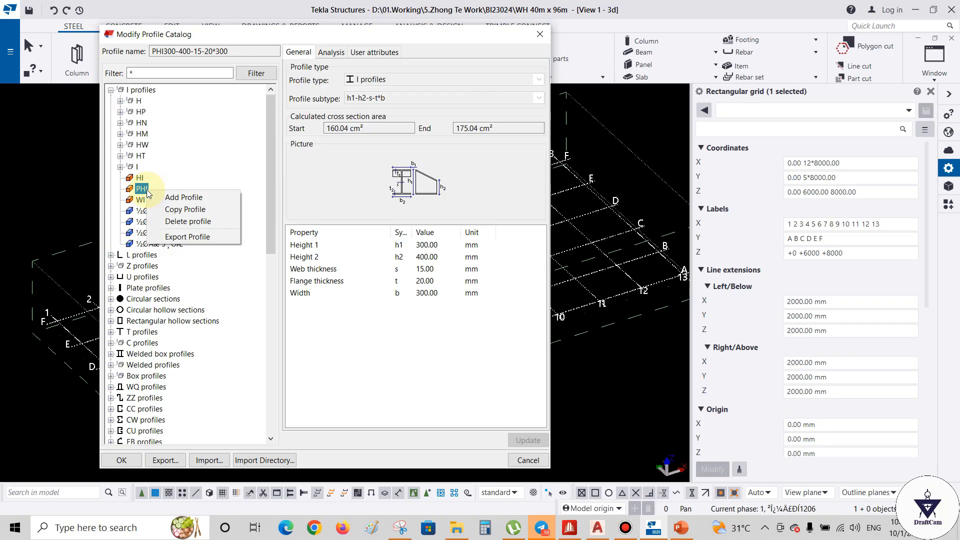
click(188, 210)
right_click(142, 191)
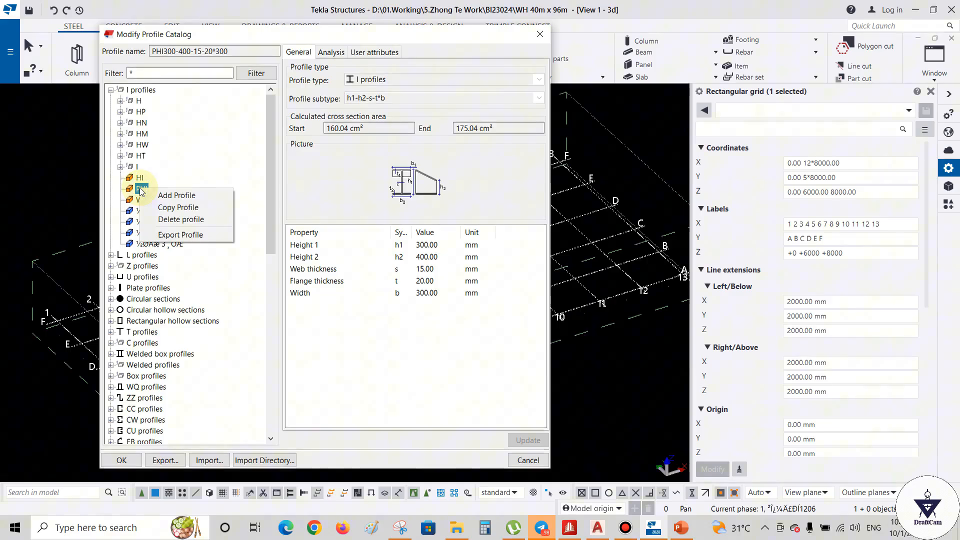
click(141, 189)
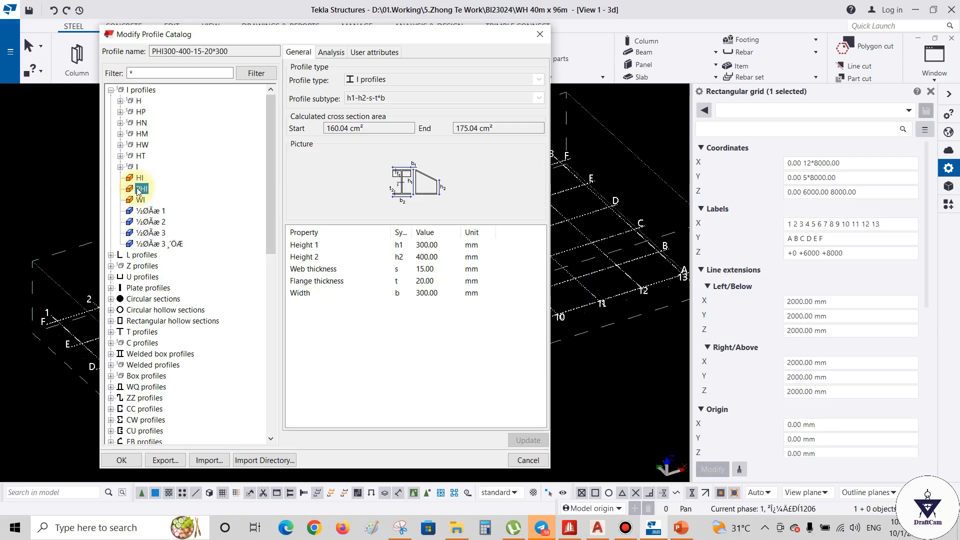
- Reapply the * filter to the profile catalog
click(191, 51)
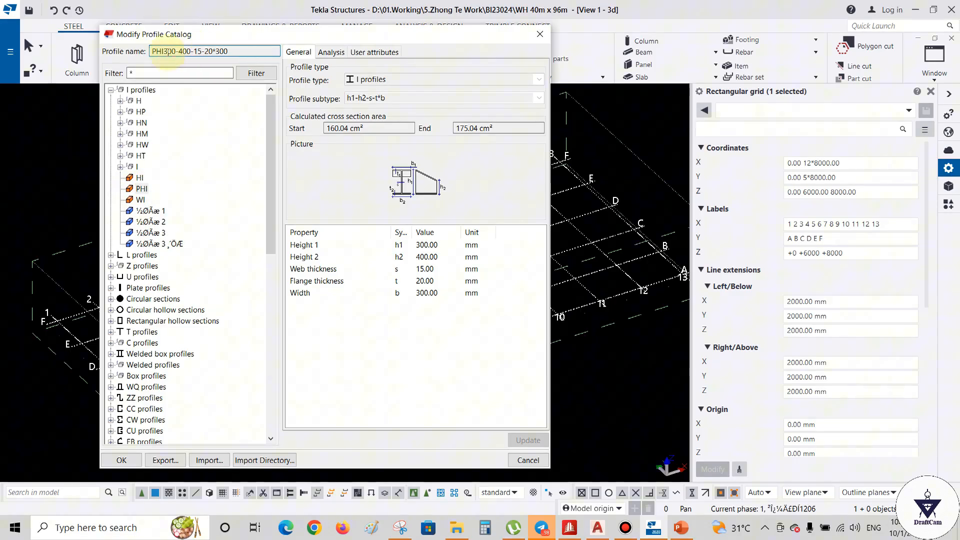
click(136, 75)
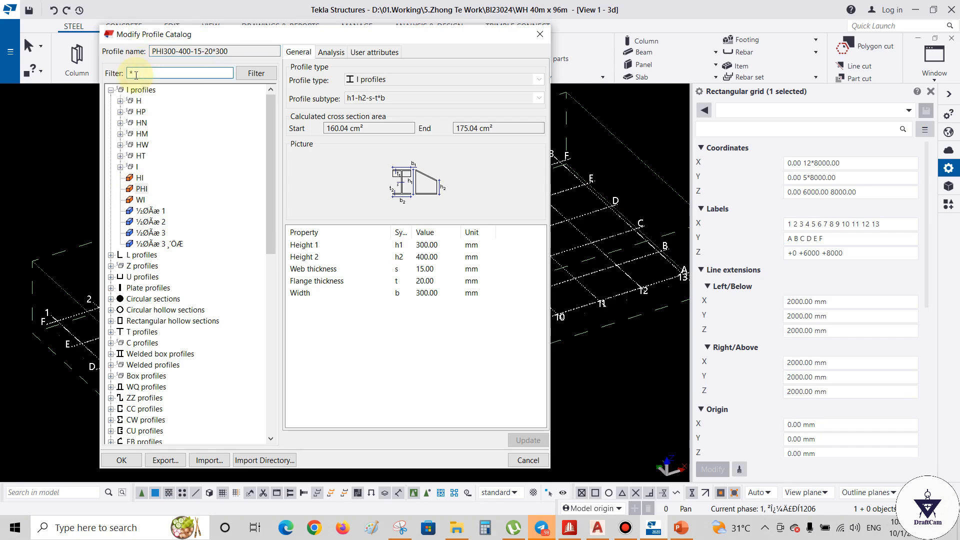
click(258, 74)
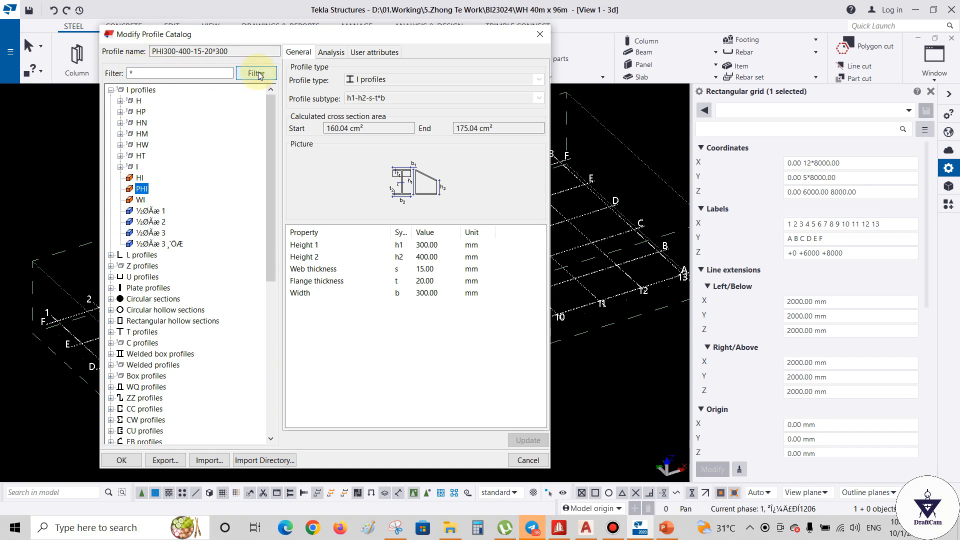
click(215, 52)
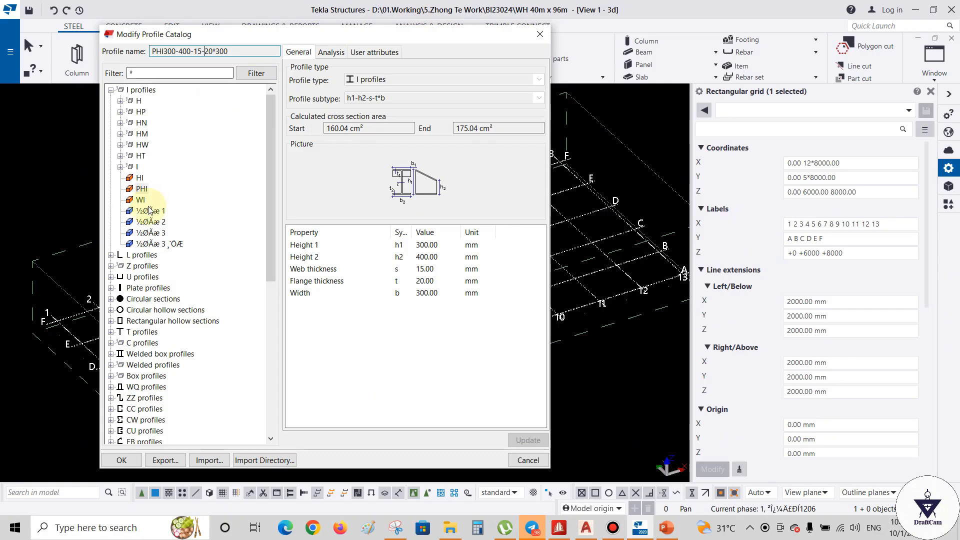
- Look through the 0-500, 500-1000 and 1000-1500 size ranges of the H group and collapse it
click(120, 101)
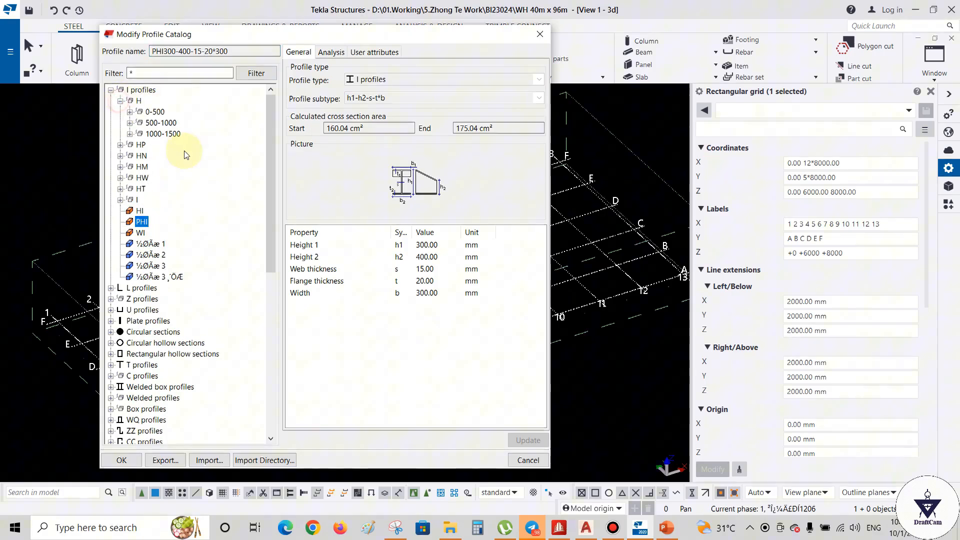
click(156, 112)
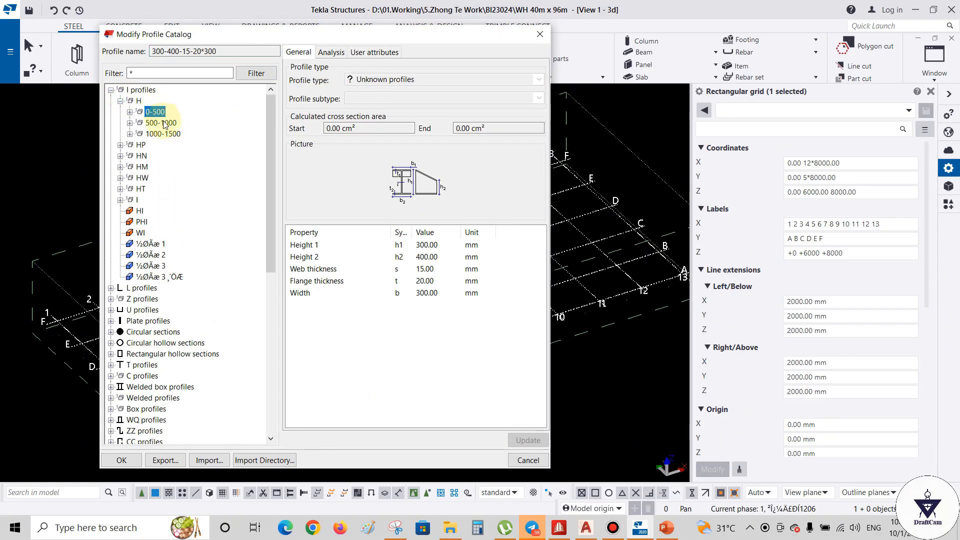
click(161, 123)
click(164, 132)
click(161, 123)
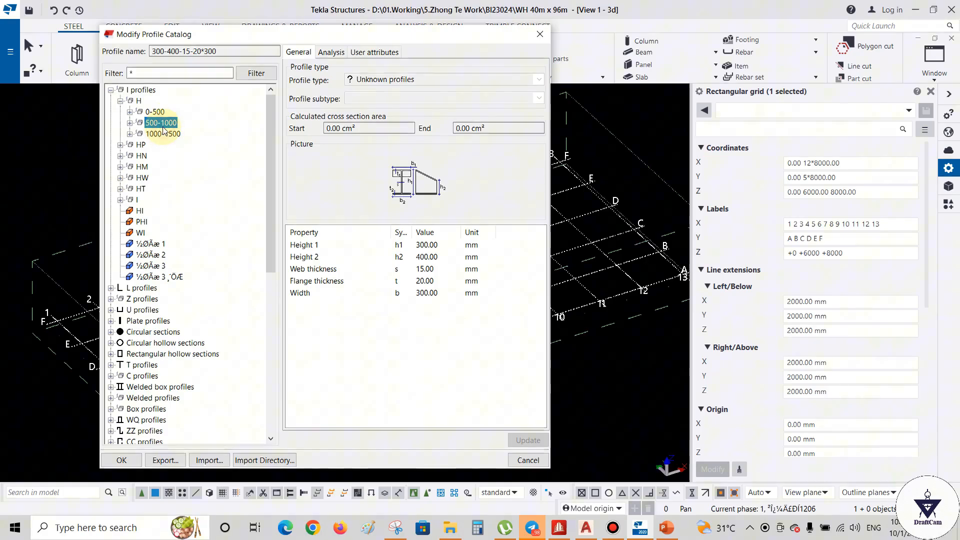
click(155, 112)
click(120, 101)
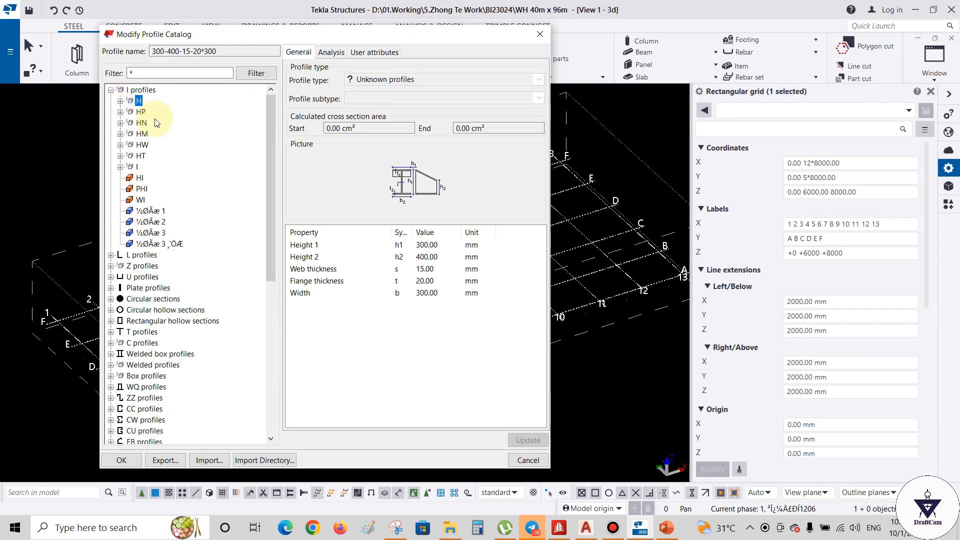
- Show the dimensions of HP200*204*12*12 in the HP group and collapse the group
click(120, 112)
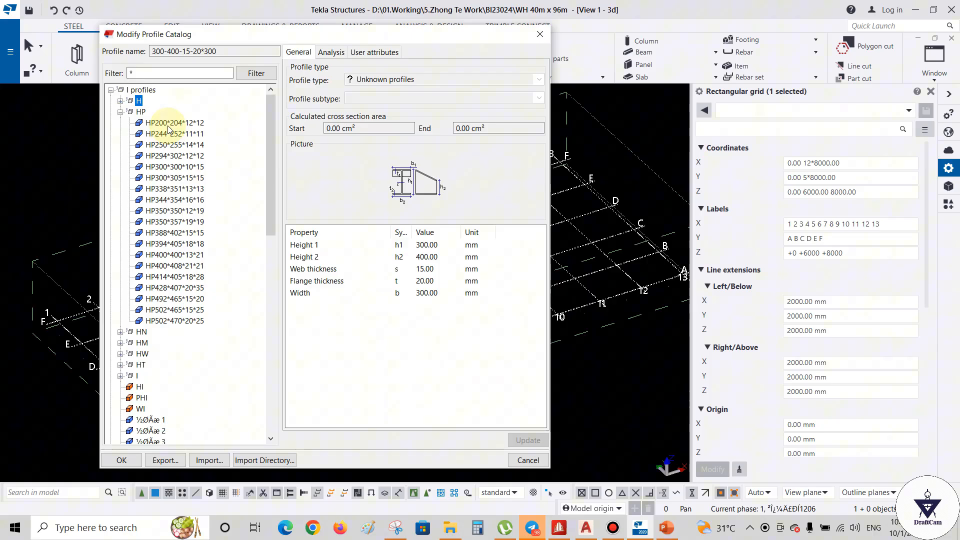
click(168, 124)
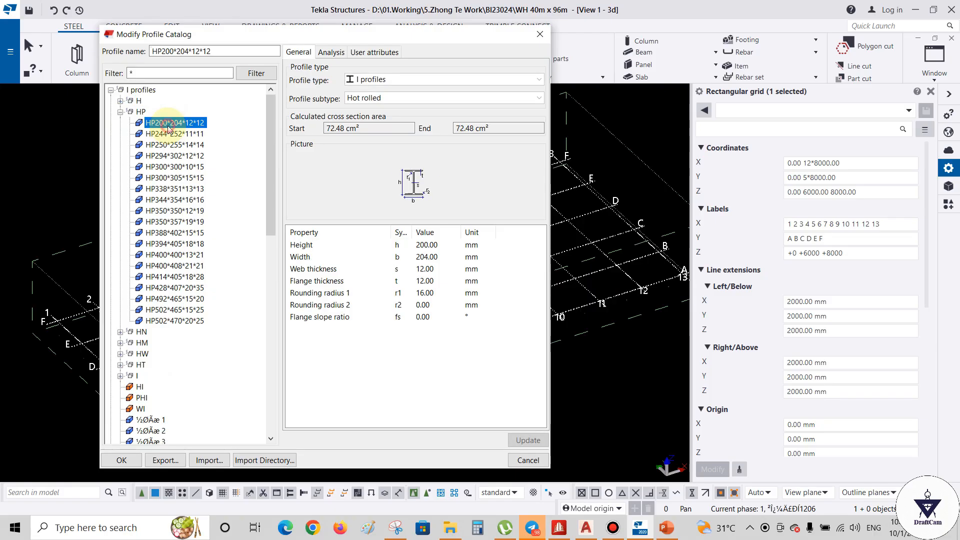
click(120, 112)
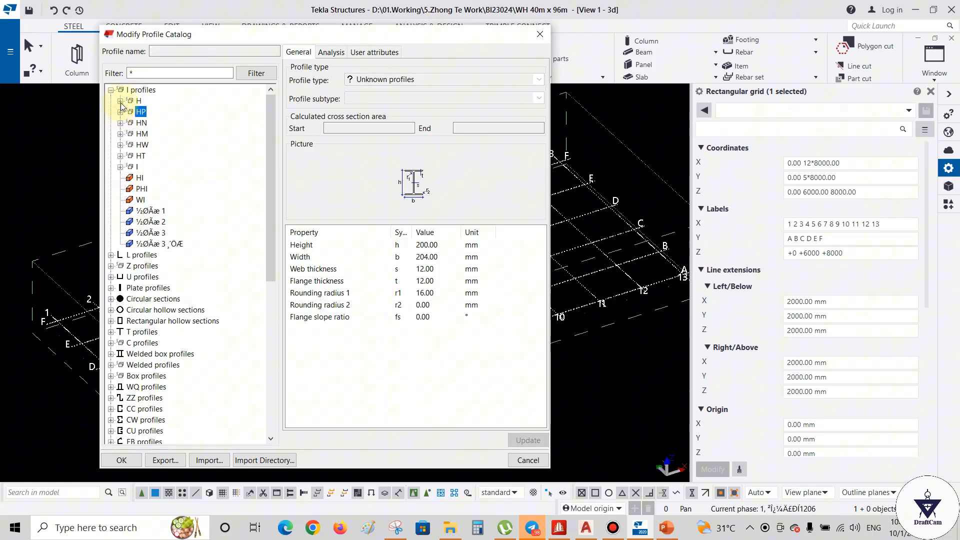
- Look through the H, HN and I groups under I profiles and leave them collapsed
click(120, 101)
click(120, 102)
click(147, 123)
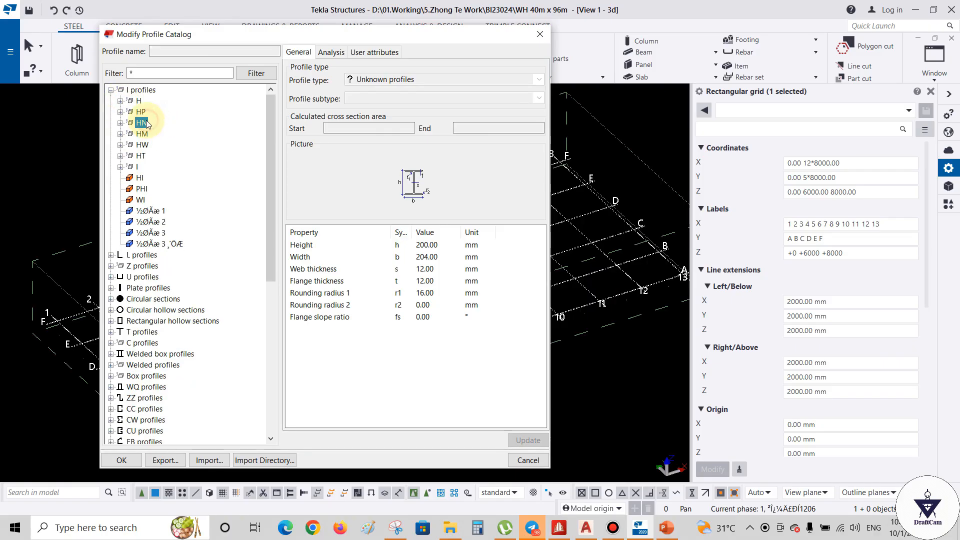
click(121, 167)
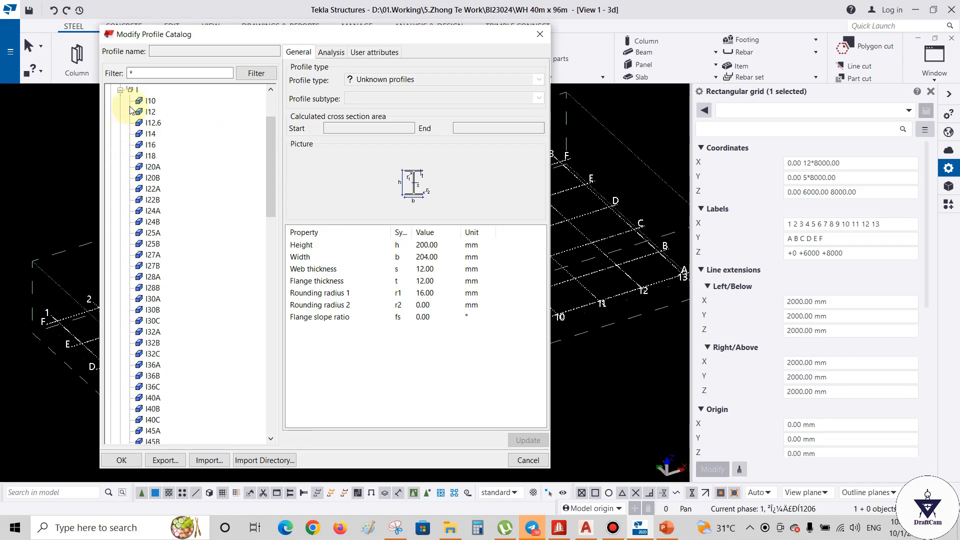
click(121, 91)
scroll(182, 275, up, 3)
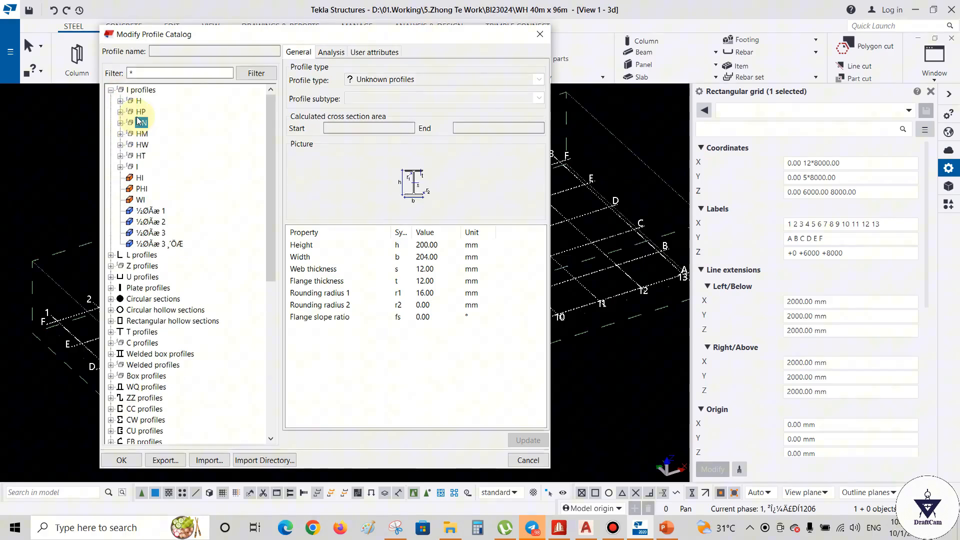
click(120, 167)
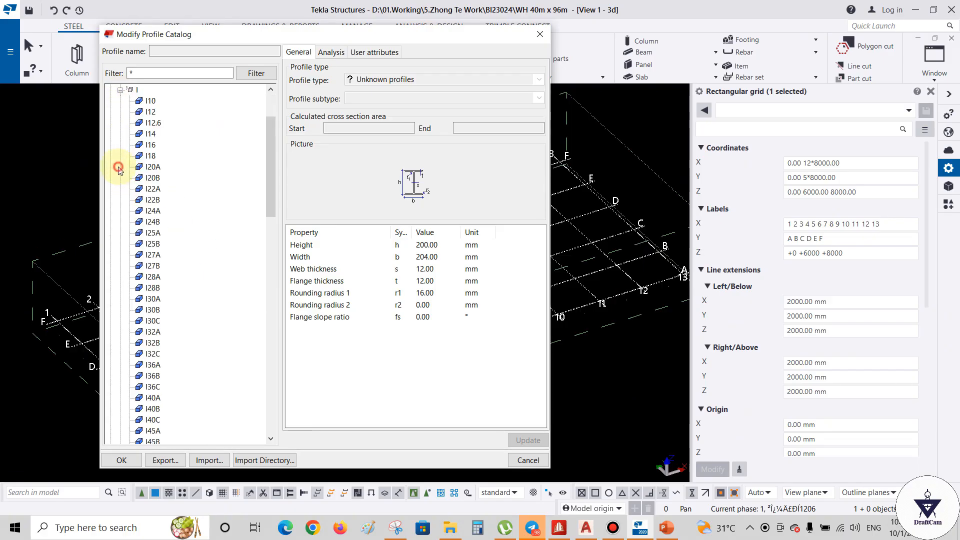
scroll(123, 130, up, 3)
click(120, 167)
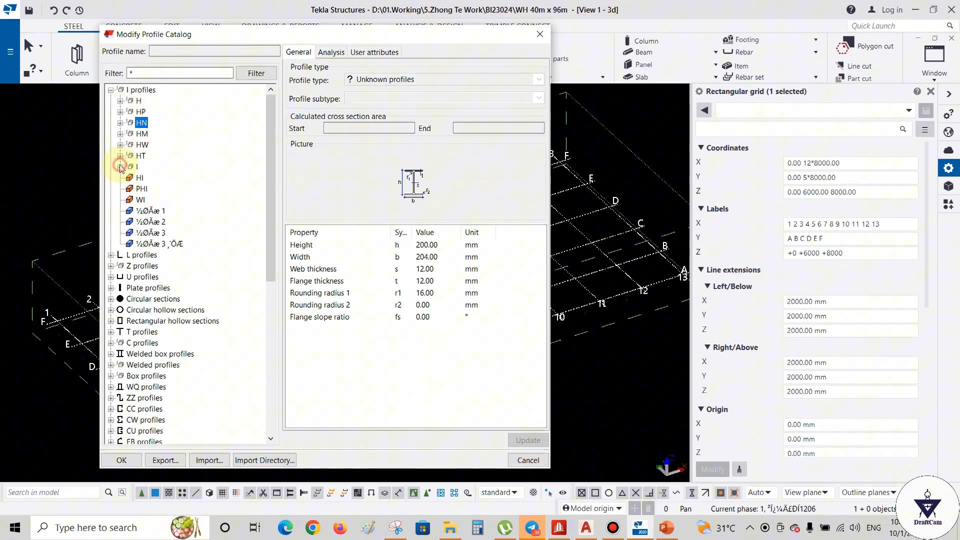
- Select the PHI profile and copy its full profile name
click(143, 188)
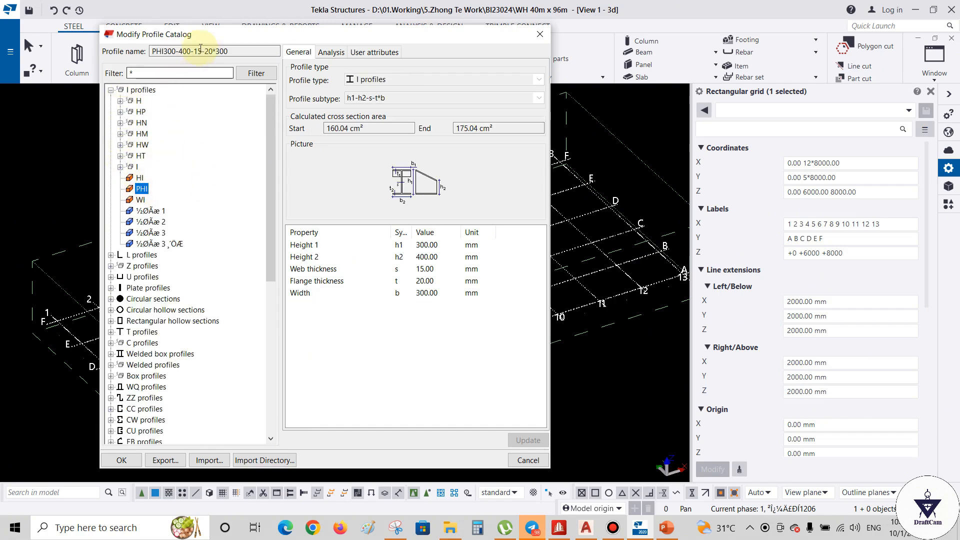
click(425, 245)
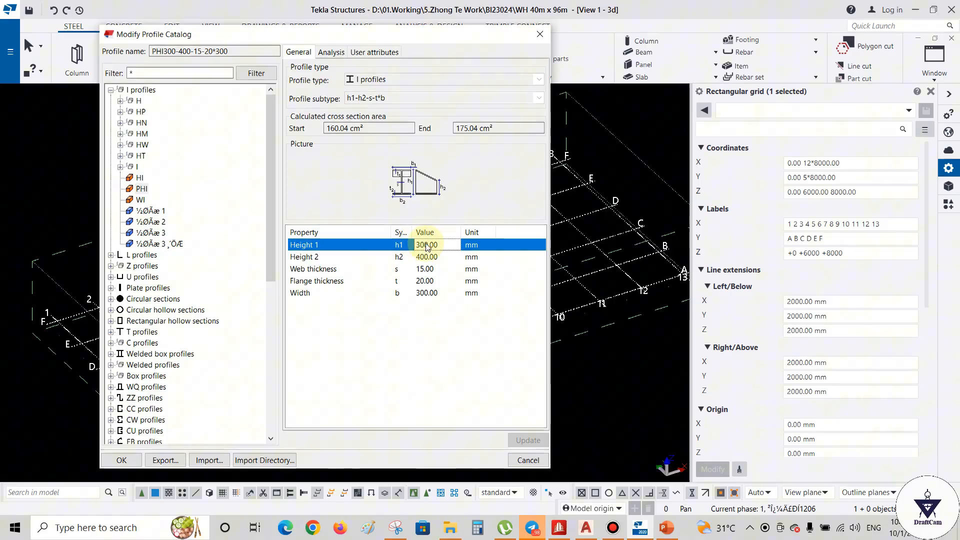
click(217, 51)
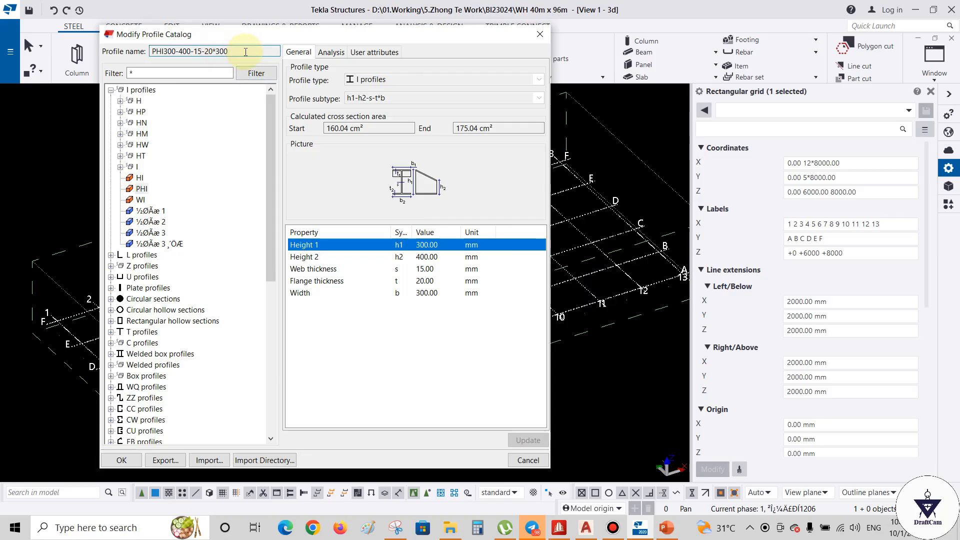
double_click(170, 47)
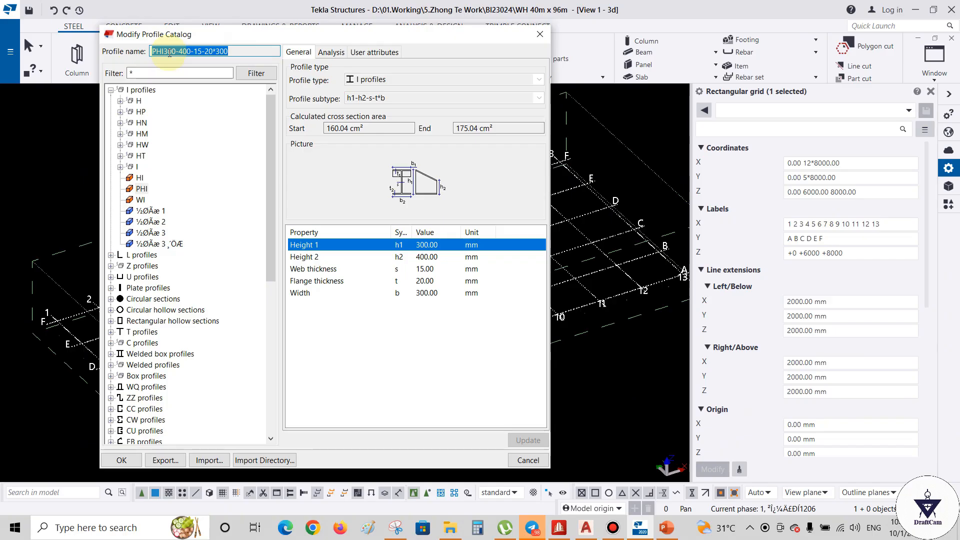
right_click(169, 52)
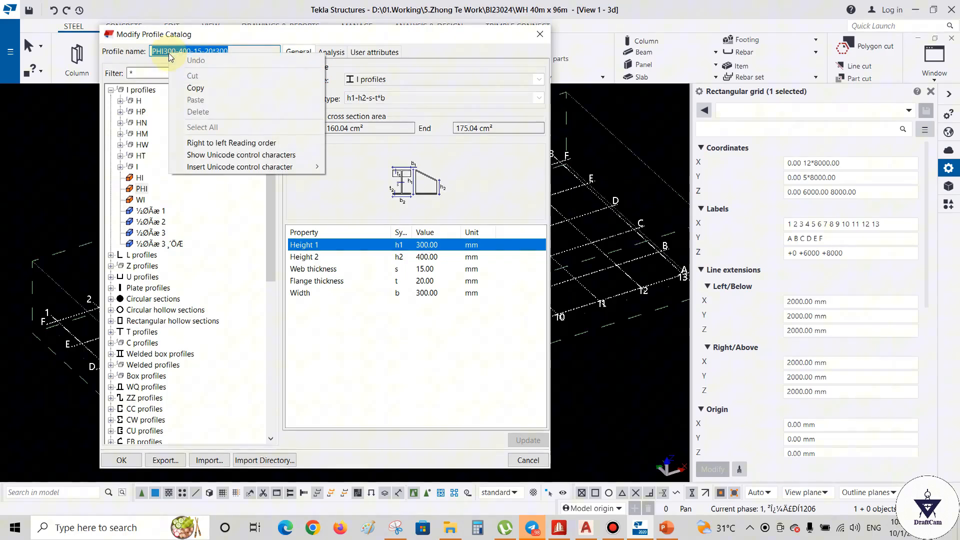
click(196, 89)
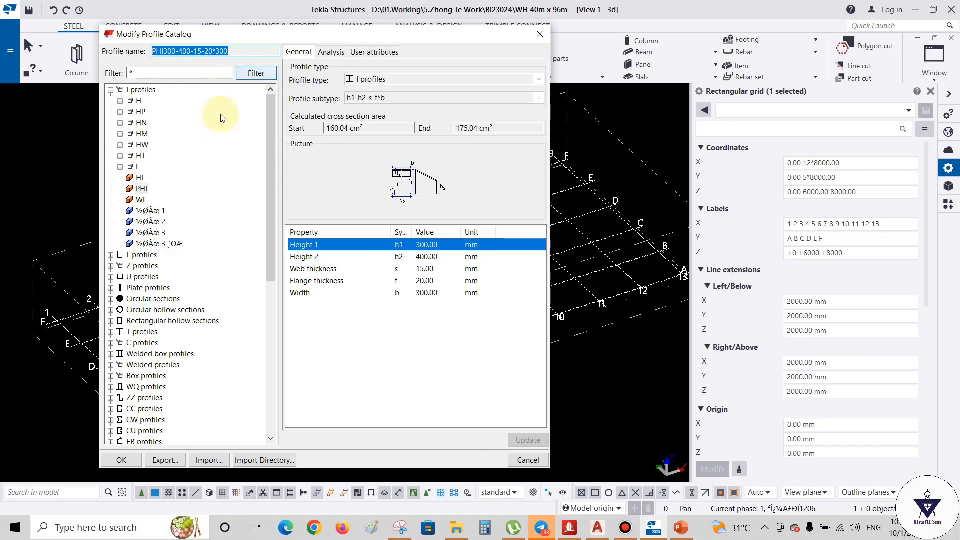
- Add a new catalog profile of type I profiles with the subtype Welded symmetrical, altering height
click(140, 179)
right_click(140, 180)
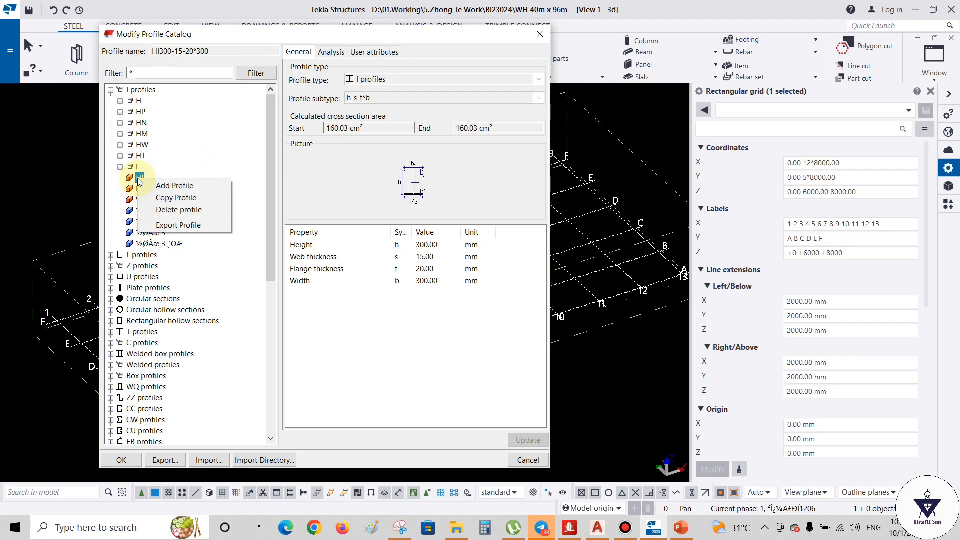
click(184, 163)
click(141, 189)
right_click(141, 189)
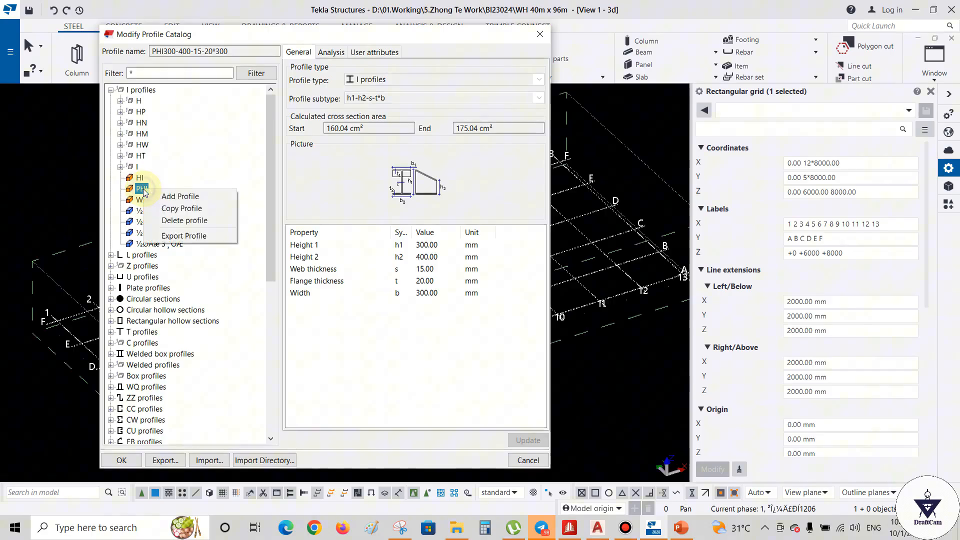
click(165, 198)
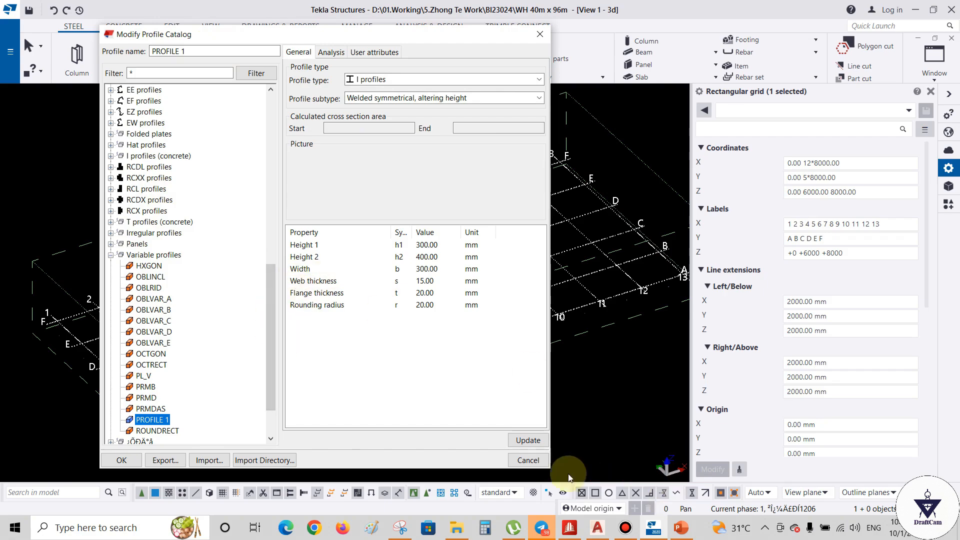
- Update the new profile's definition and leave the profile catalog without saving the changes
click(529, 442)
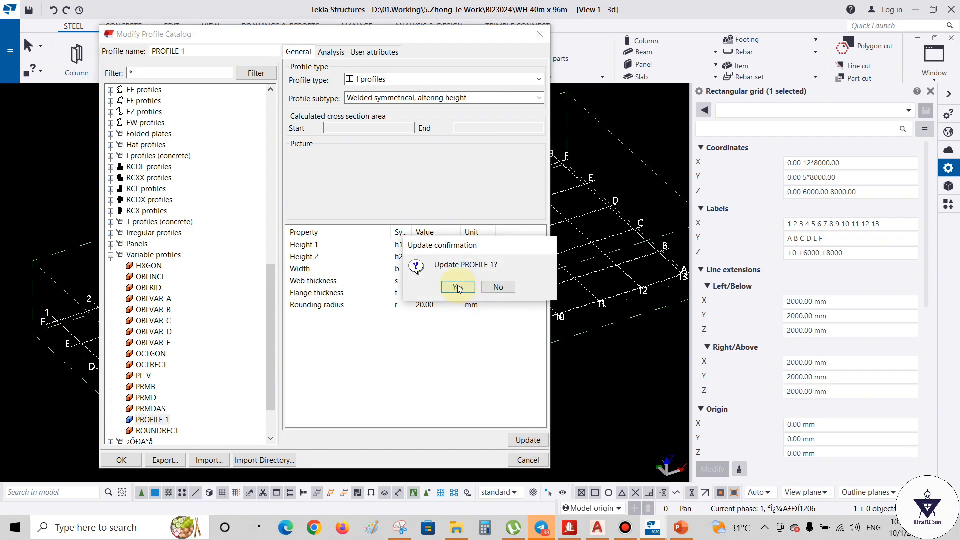
click(458, 288)
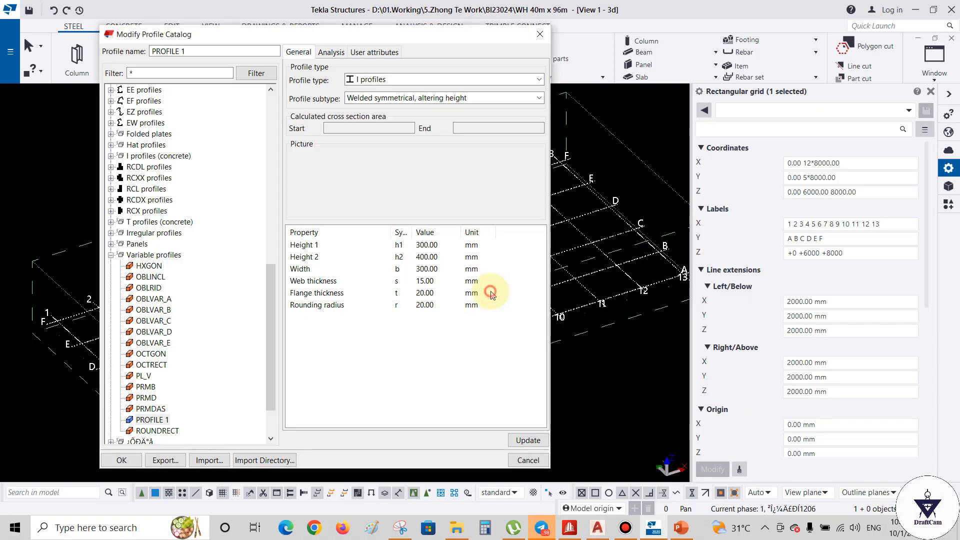
click(458, 287)
click(529, 460)
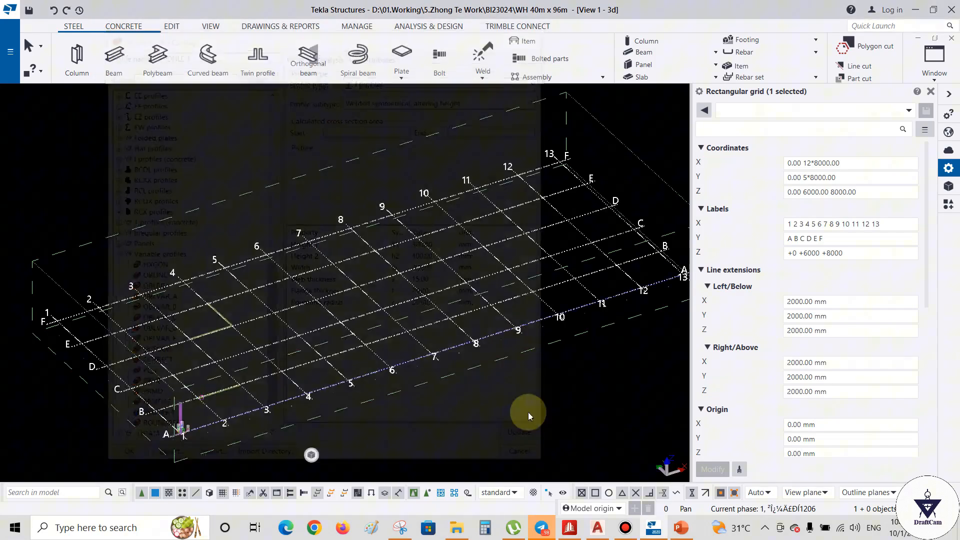
- Open the profile catalog, expand the I profiles group and select the HI profile
click(10, 52)
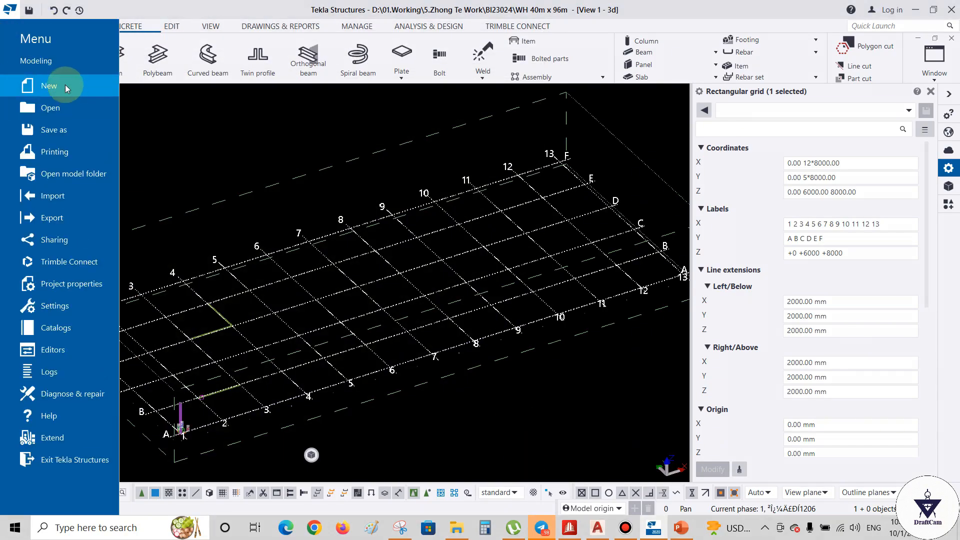
click(66, 334)
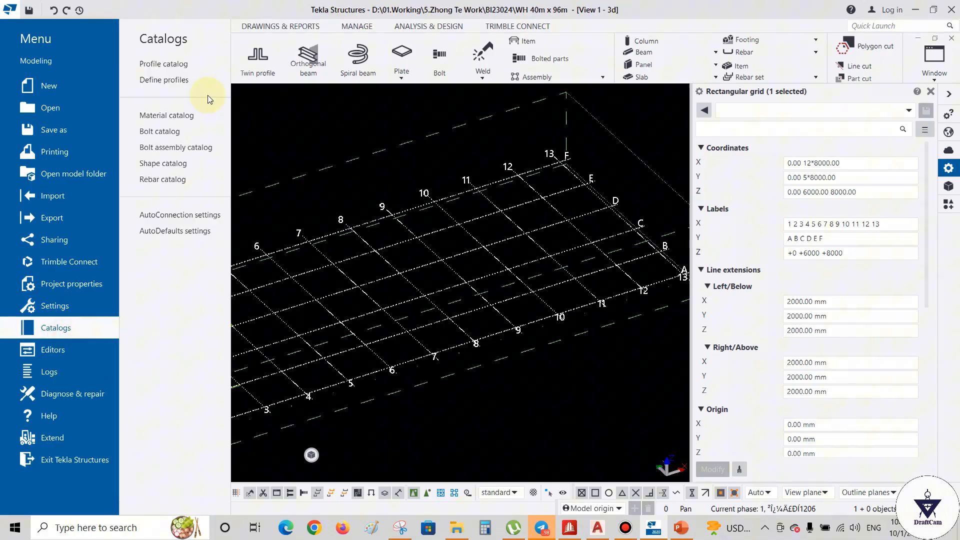
click(184, 66)
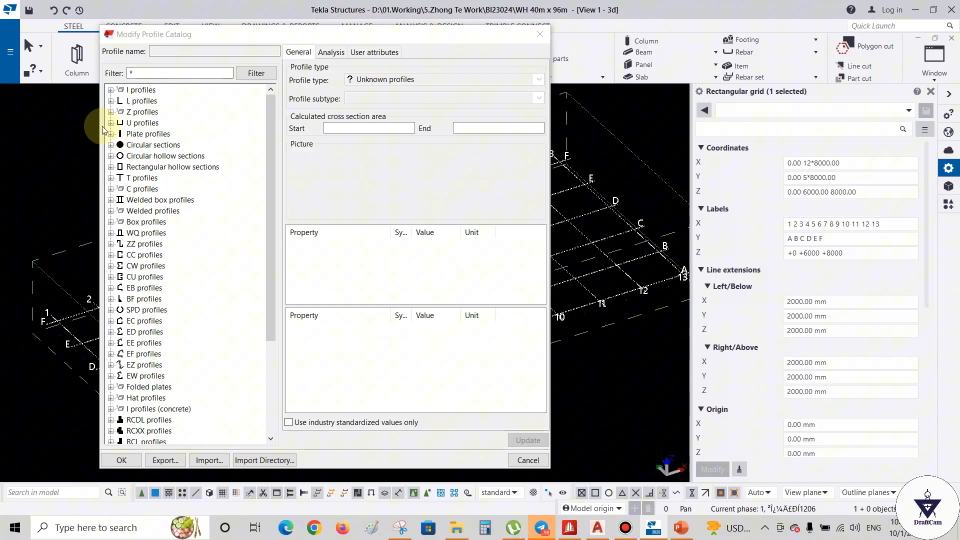
click(111, 101)
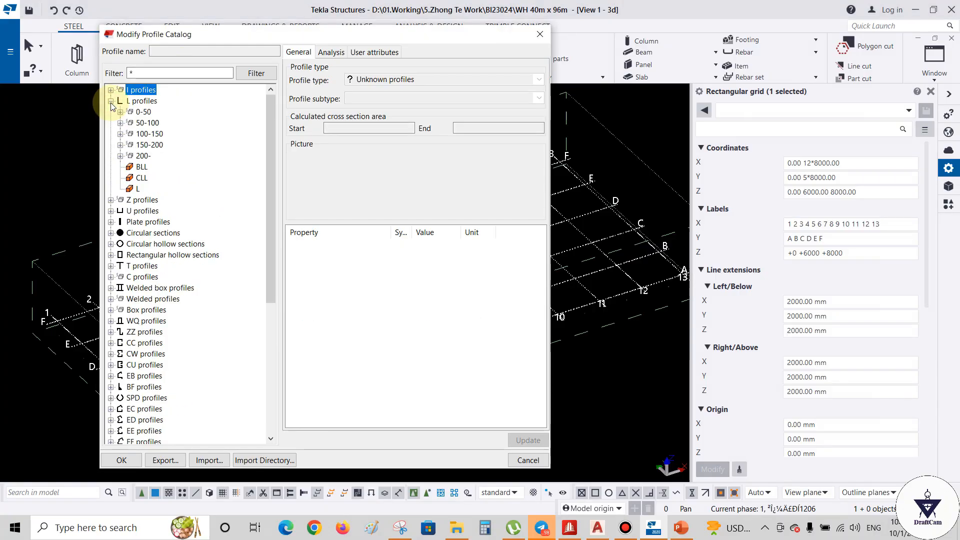
click(111, 102)
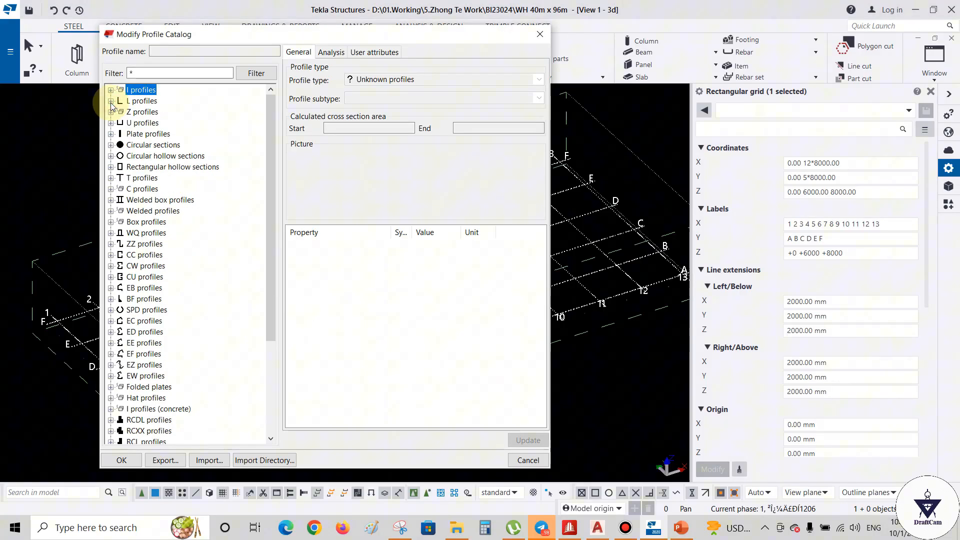
click(111, 90)
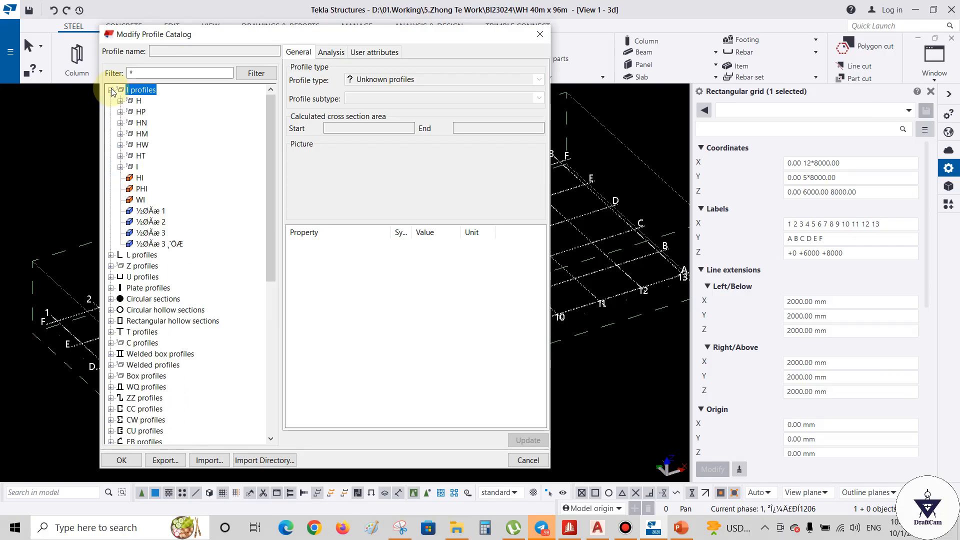
click(141, 178)
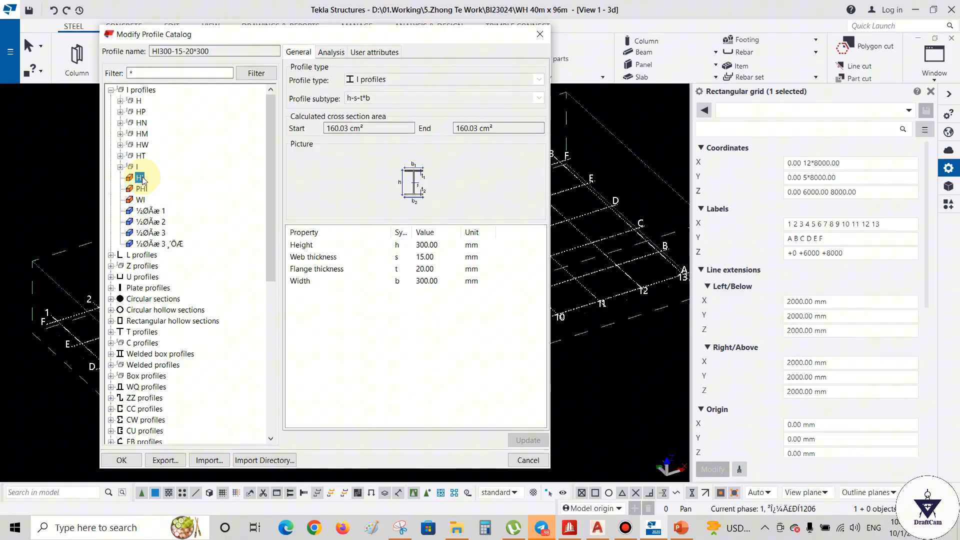
right_click(140, 179)
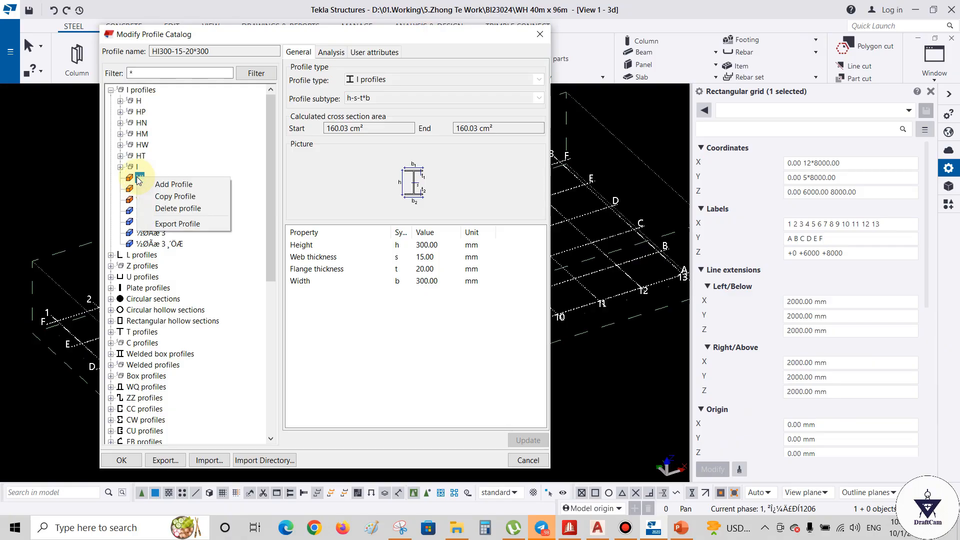
click(183, 186)
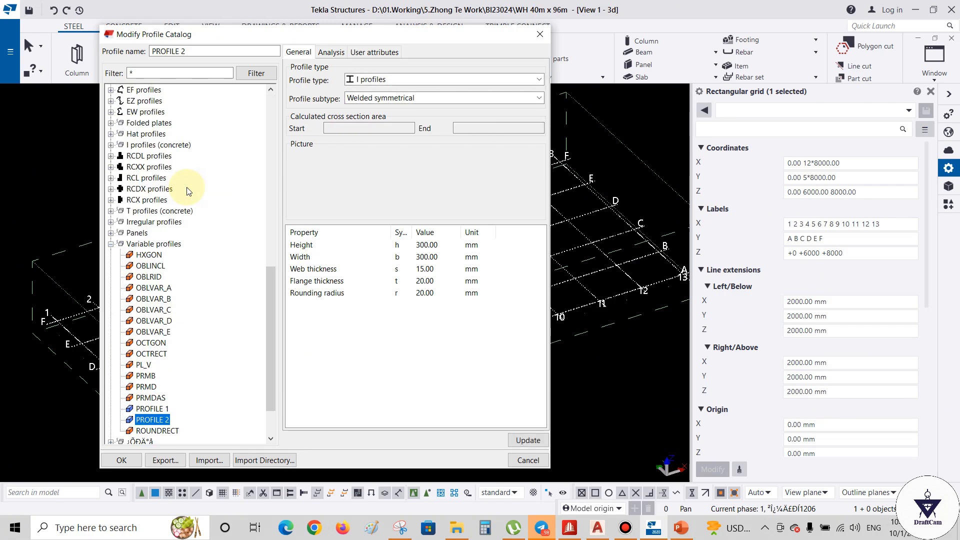
click(155, 410)
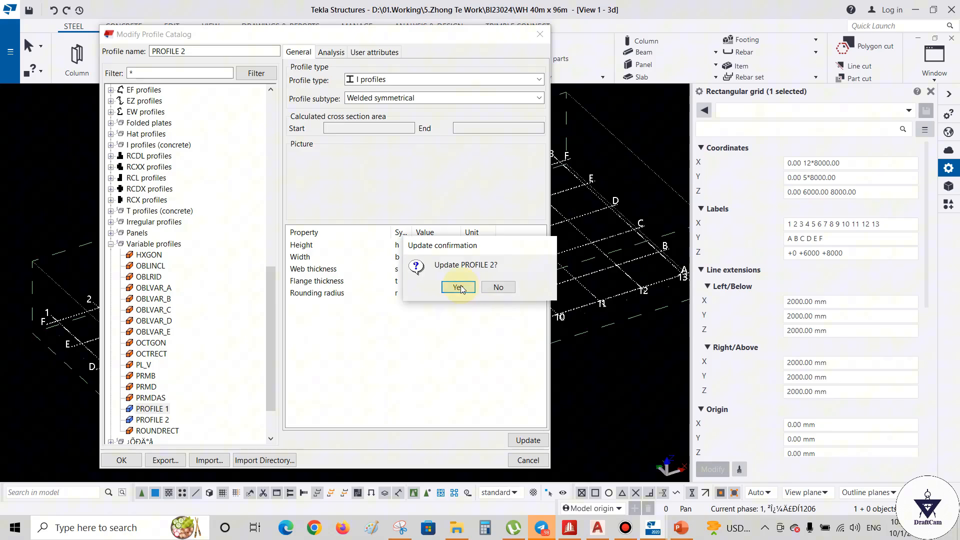
click(459, 288)
click(161, 421)
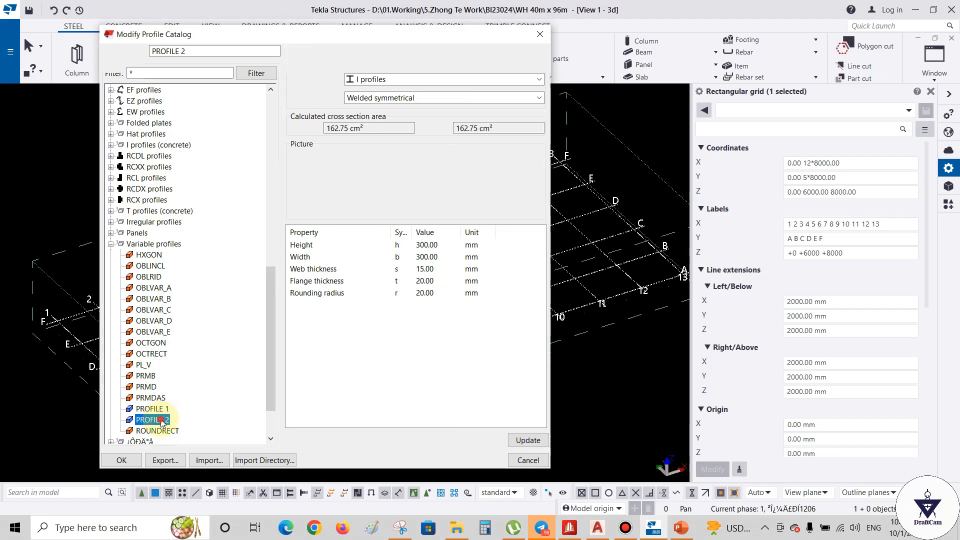
right_click(161, 421)
click(193, 451)
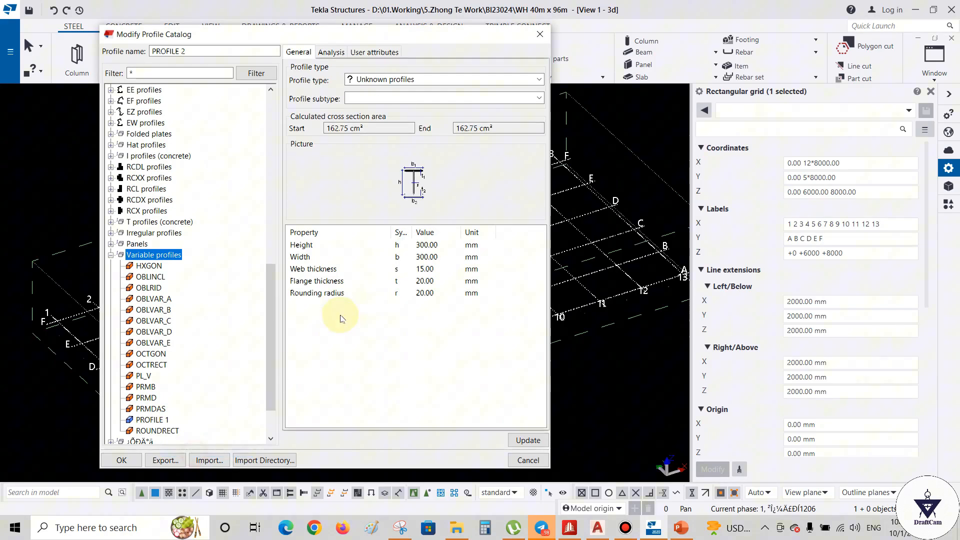
- Select PROFILE 1 under Variable profiles and rename it as BH300-700*6*8
click(149, 421)
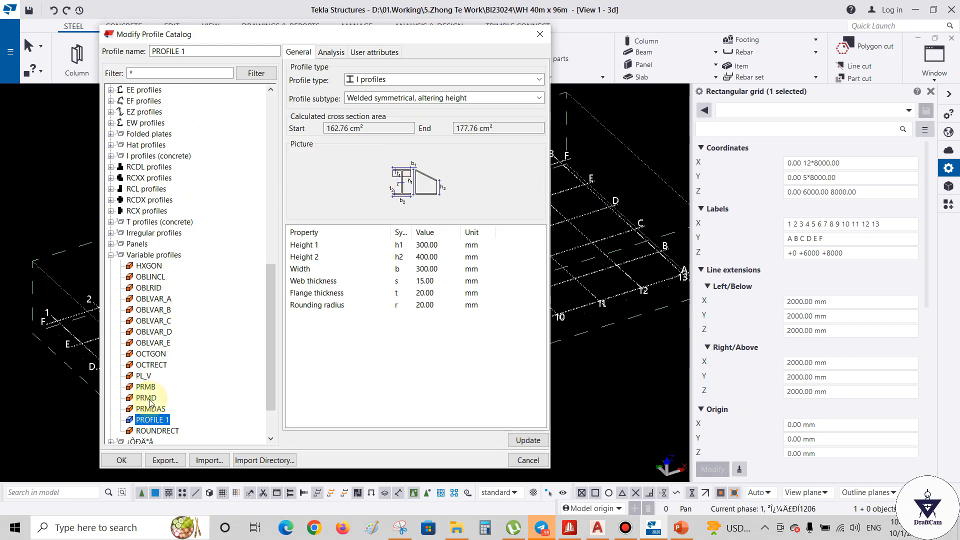
triple_click(175, 51)
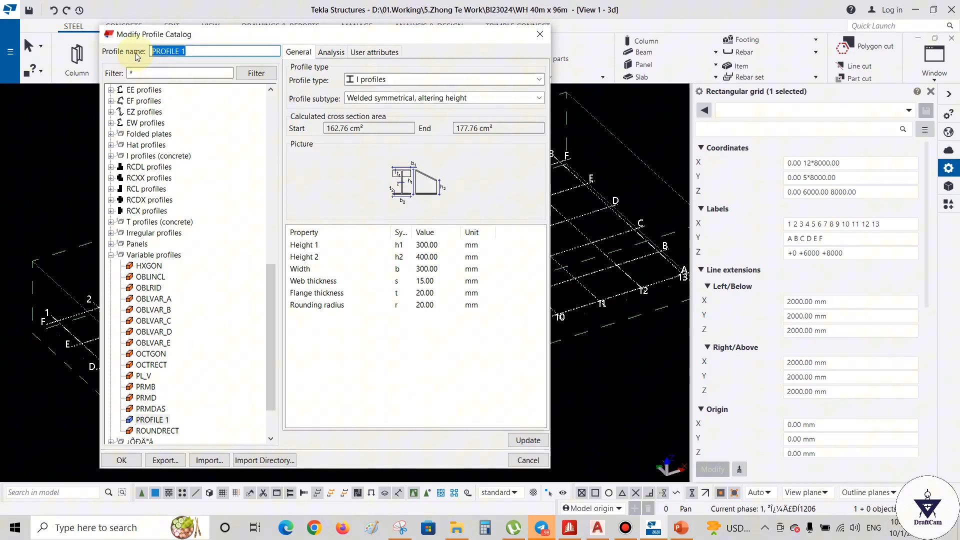
text(BH)
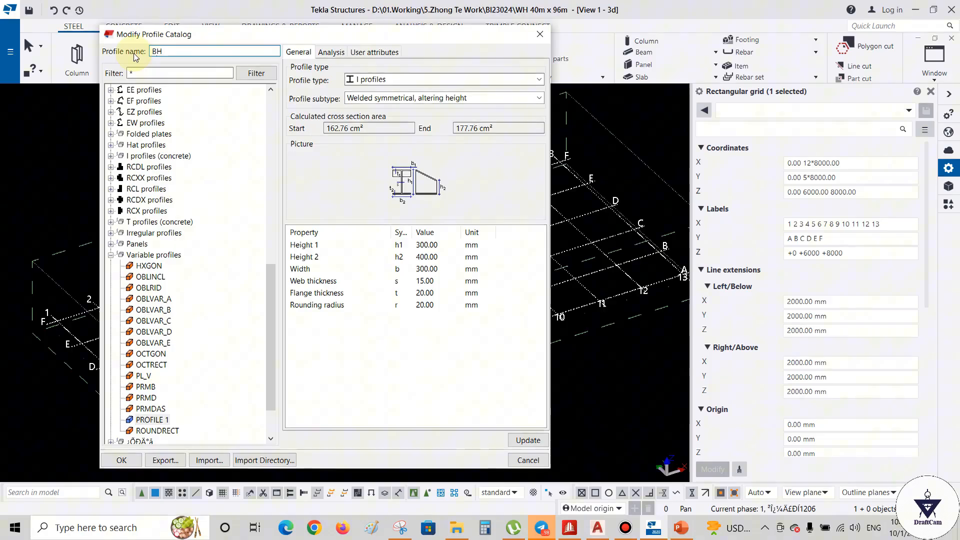
text(300)
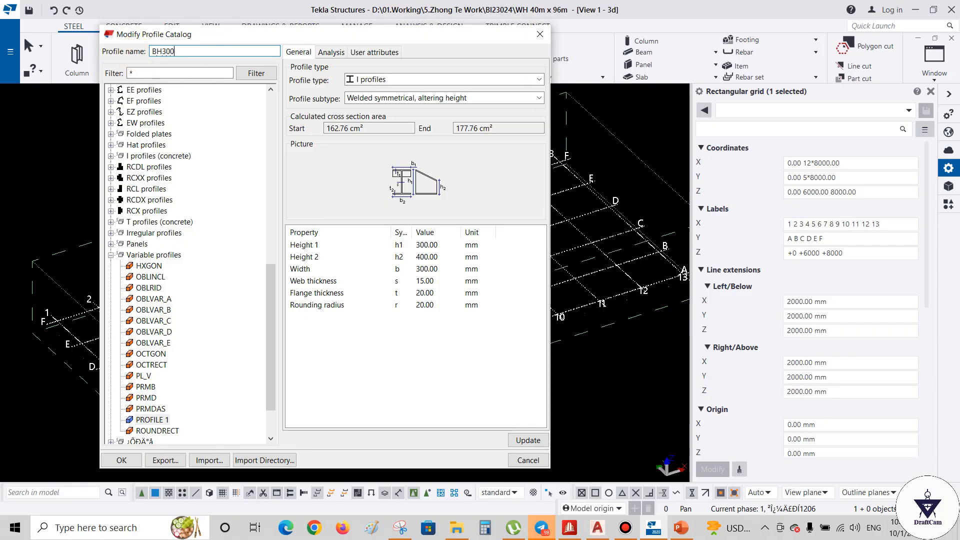
text(X)
text(X)
text(*)
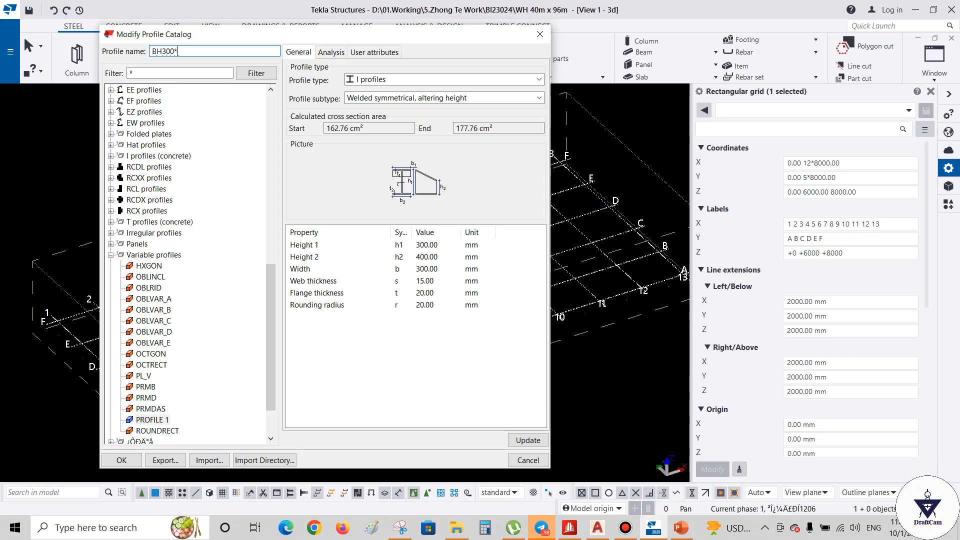
text(700*6*8)
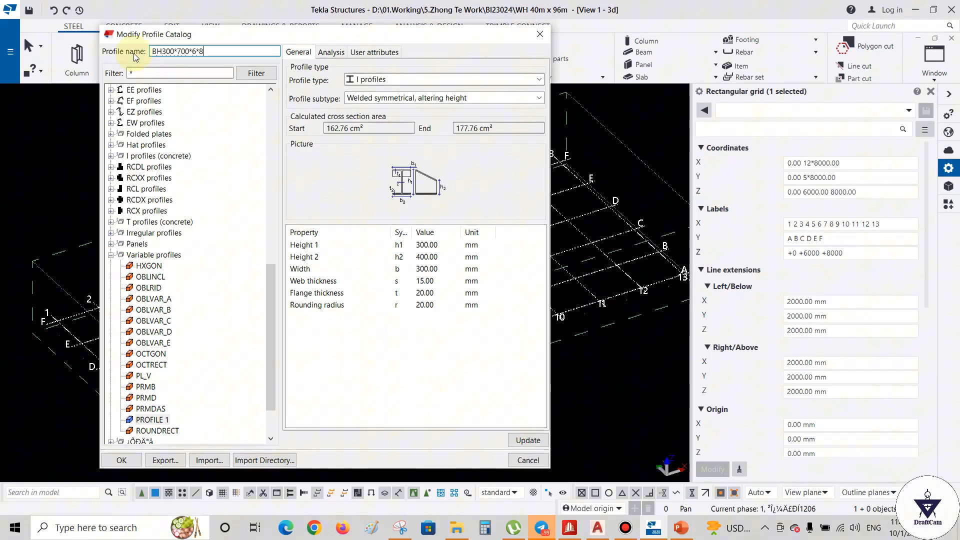
click(177, 51)
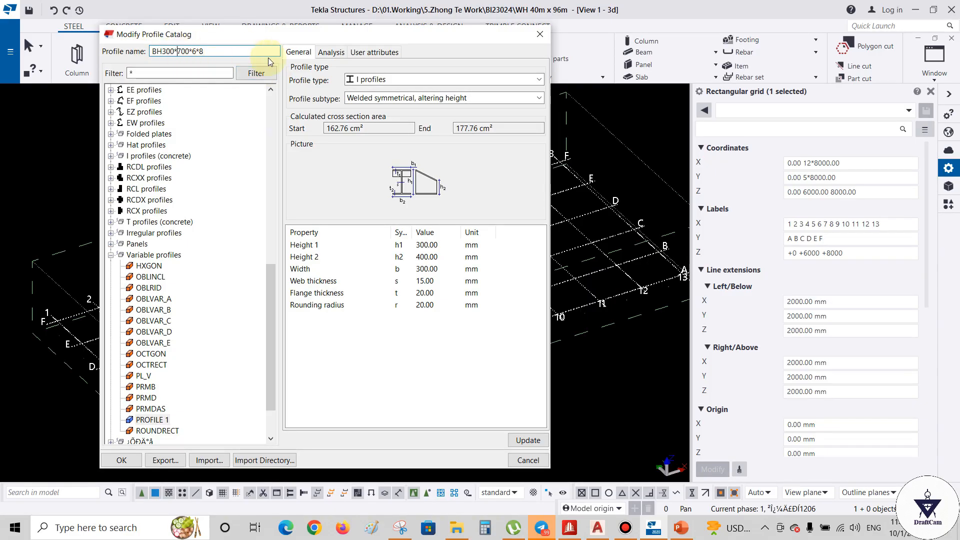
key(BackSpace)
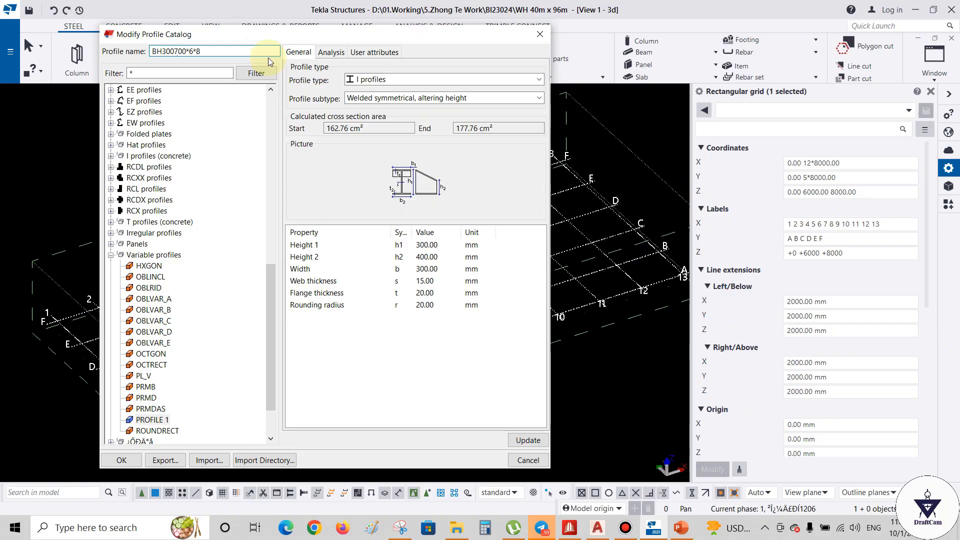
text(-)
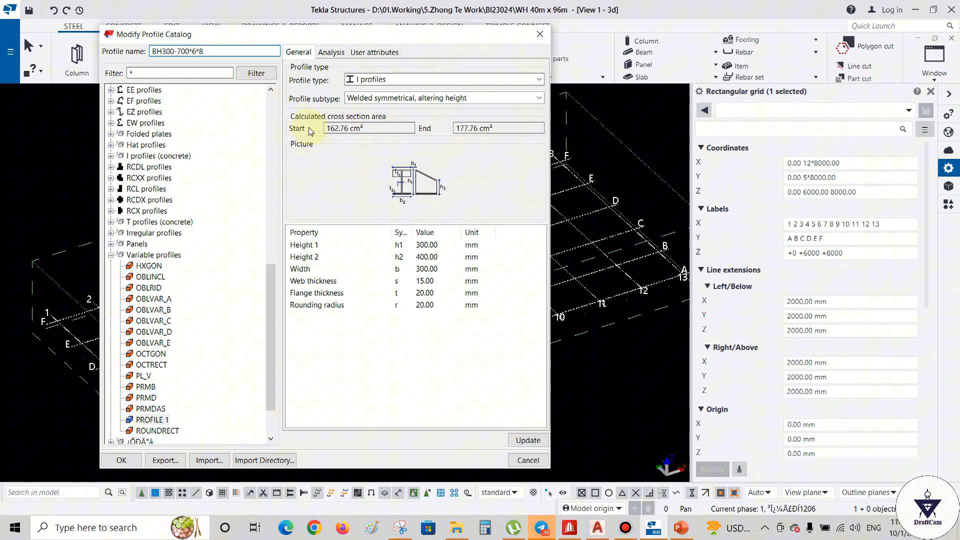
- Revise the profile name to BH 300-700*250*6*8, adding the space after BH and the 250 flange width
click(162, 51)
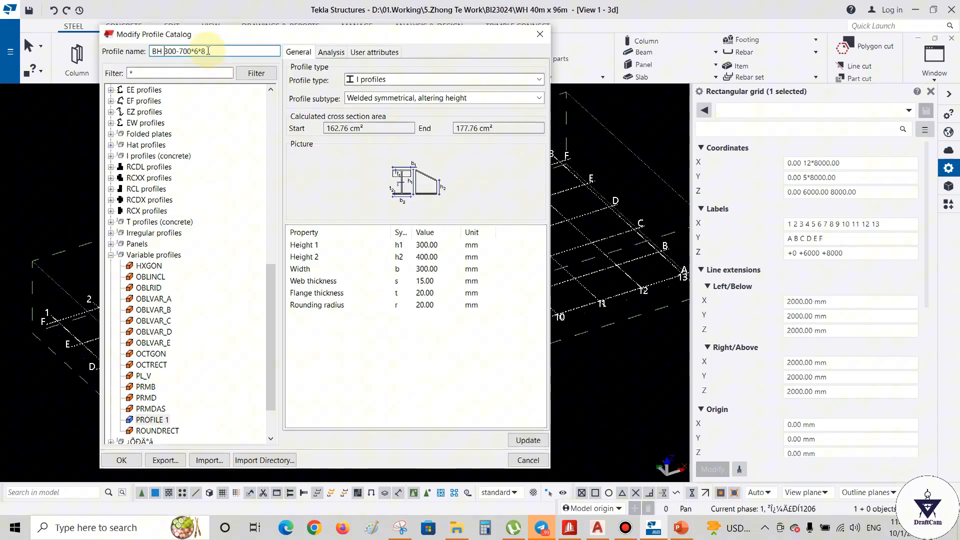
key(Right)
key(Right)
key(Right)
key(Right)
key(Right)
key(Right)
key(Right)
key(Right)
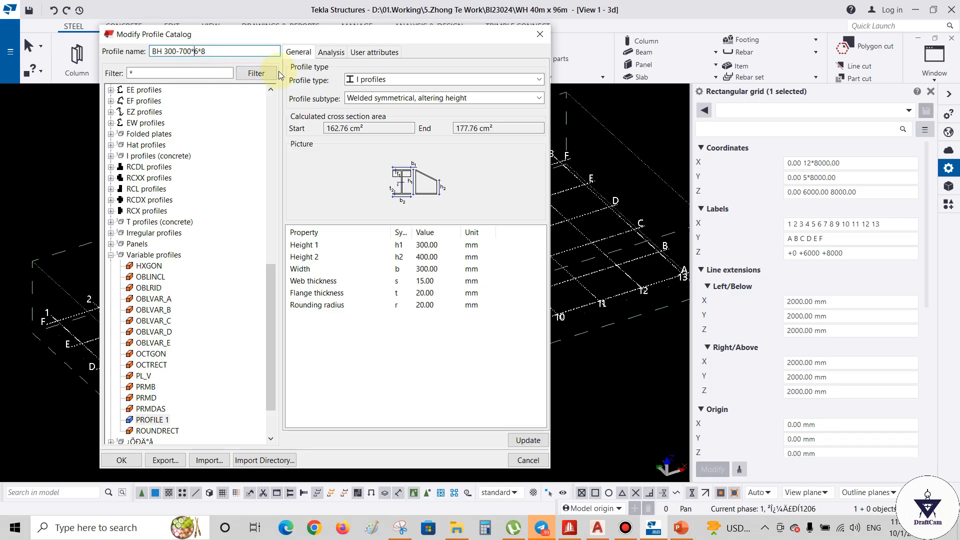
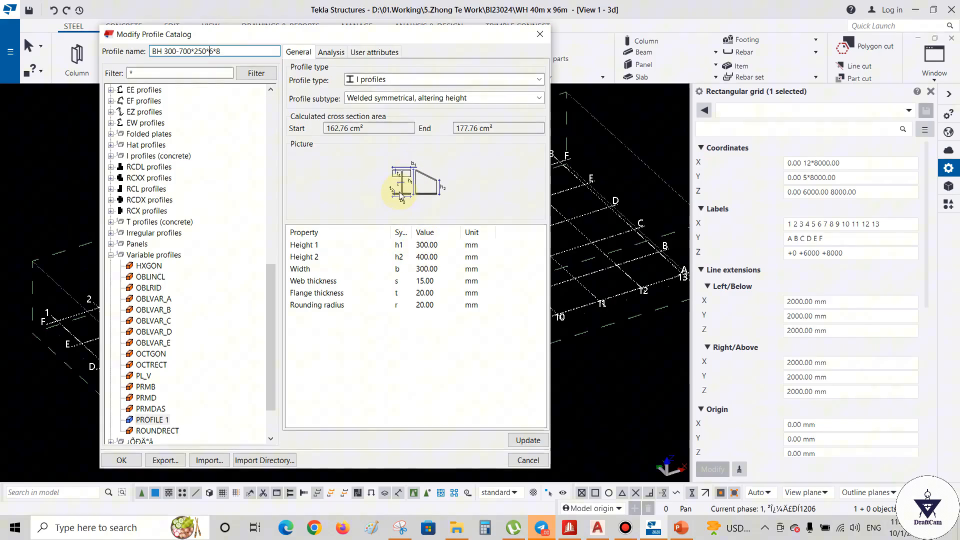
- Enter 700 mm as Height 1 of the BH 300-700*250*6*8 profile
click(425, 245)
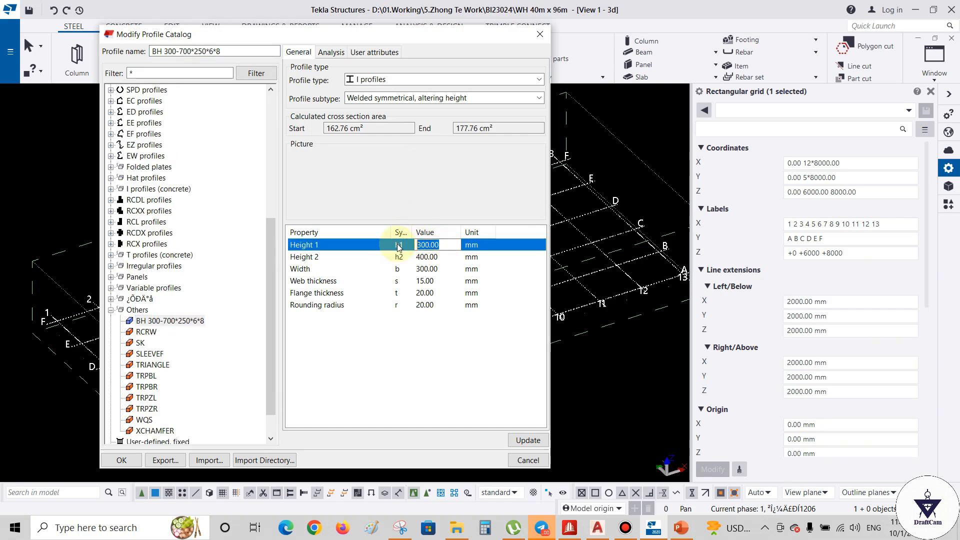
text(700)
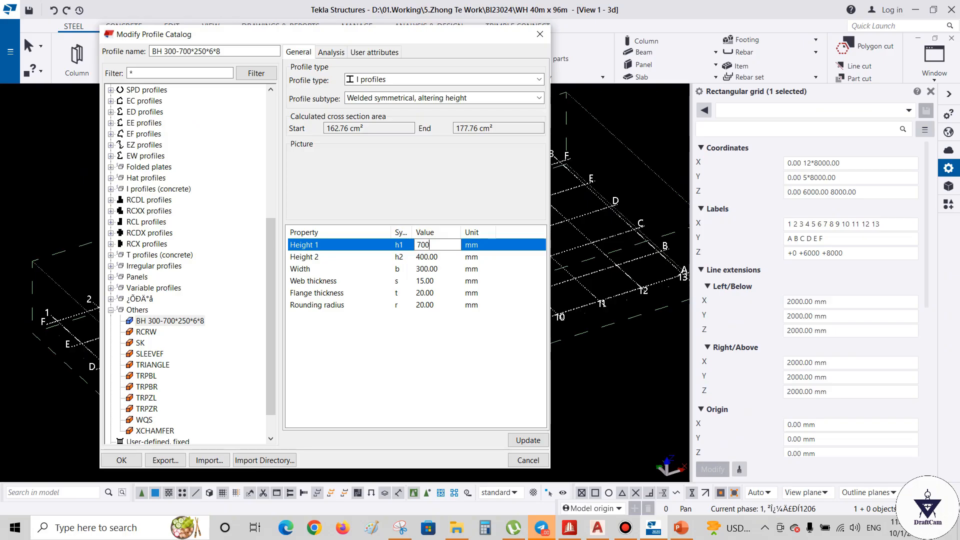
click(420, 256)
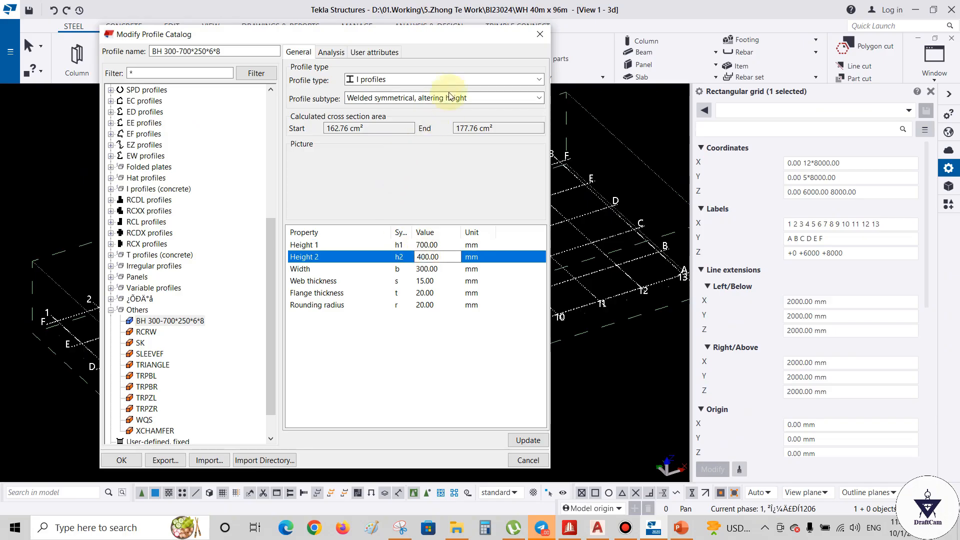
- Compare the Hot rolled, Welded symmetrical and Welded unsymmetrical subtypes, and set the profile to Welded symmetrical, altering height
click(540, 80)
click(539, 80)
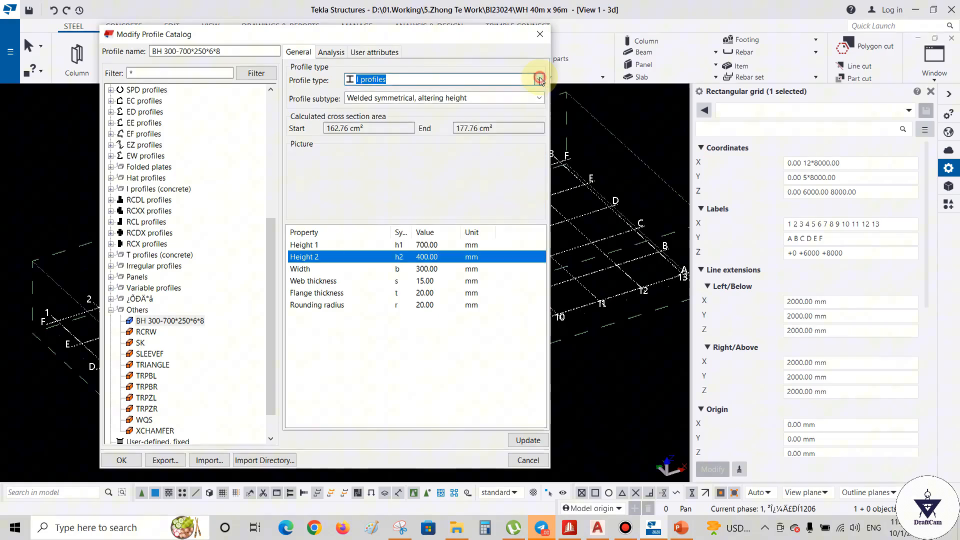
click(539, 98)
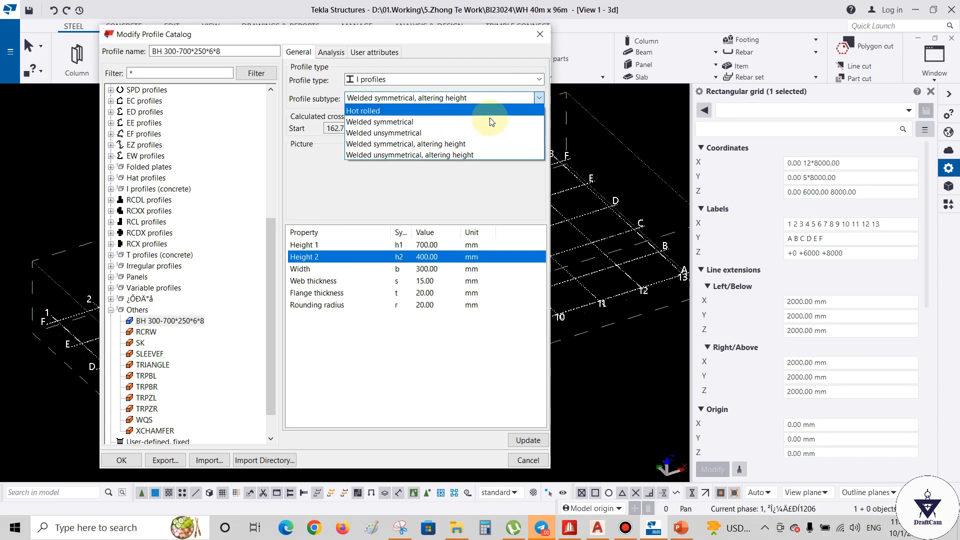
click(480, 144)
click(532, 99)
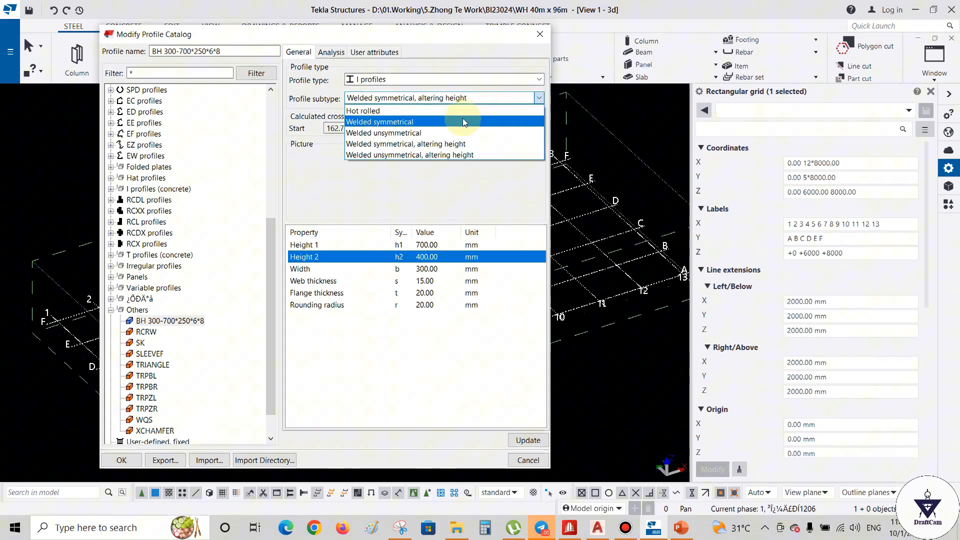
click(456, 111)
click(539, 98)
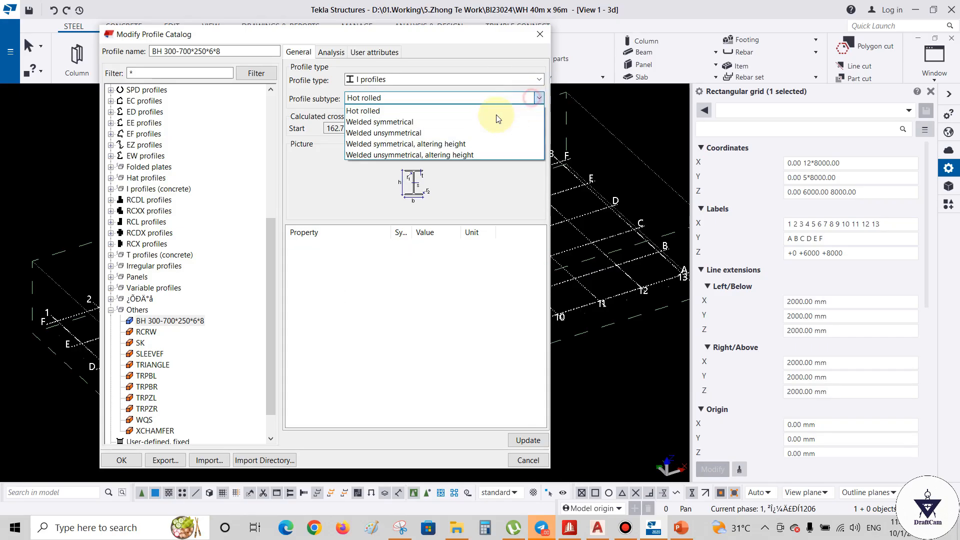
click(471, 122)
click(539, 98)
click(473, 133)
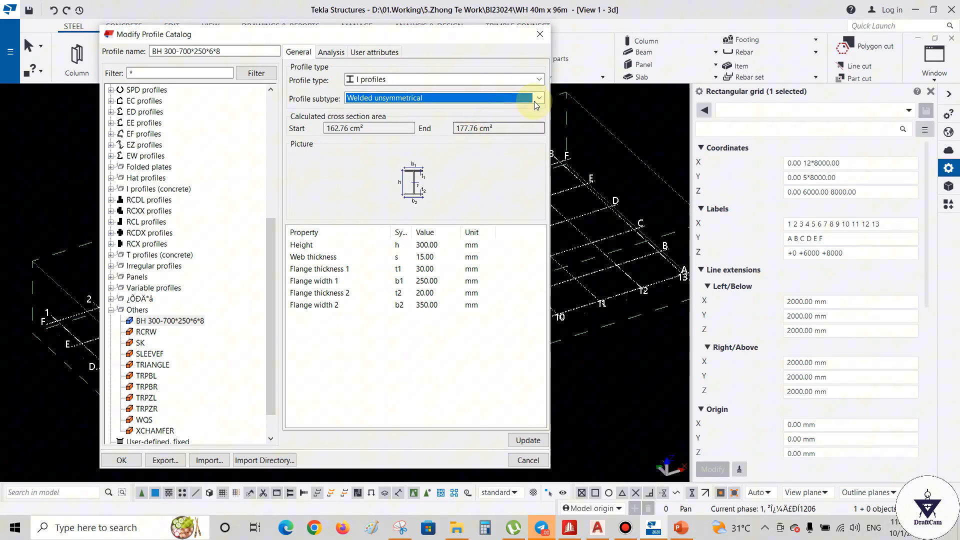
click(539, 98)
click(475, 144)
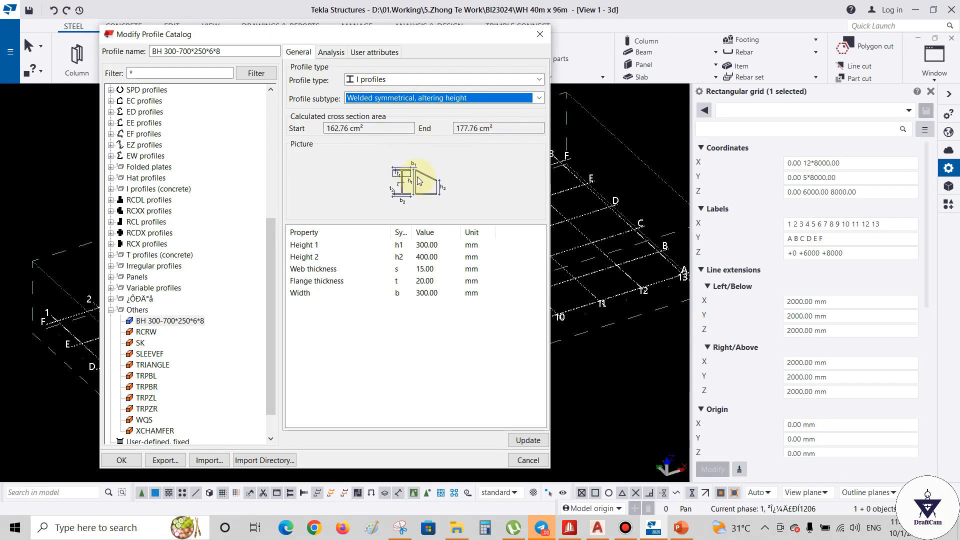
- Set Height 1 to 700 mm and Height 2 to 300 mm for the BH 300-700*250*6*8 profile
click(436, 246)
double_click(429, 246)
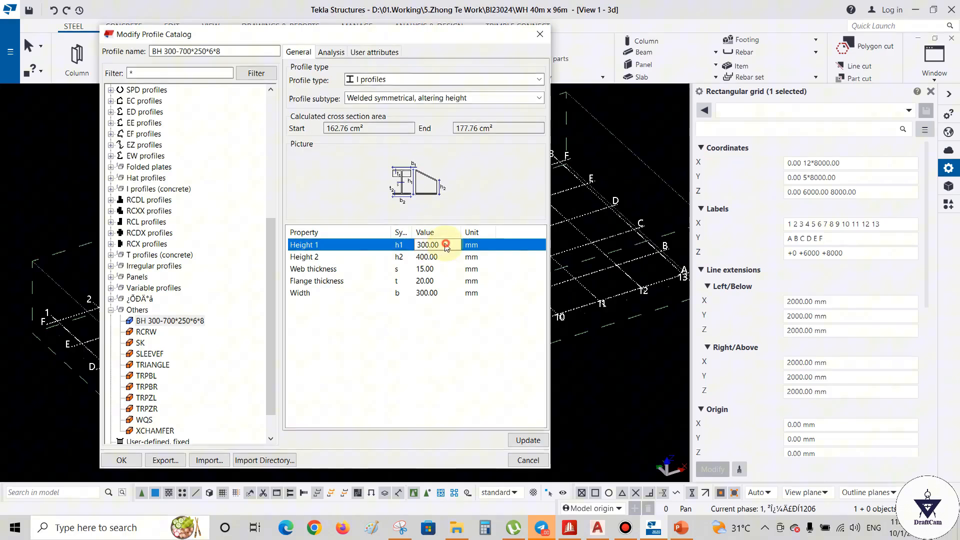
text(7)
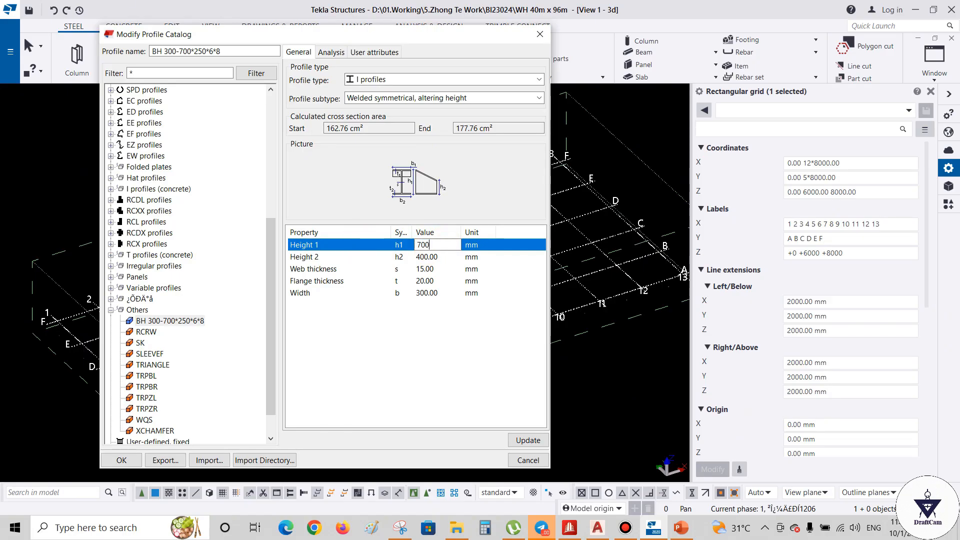
click(439, 258)
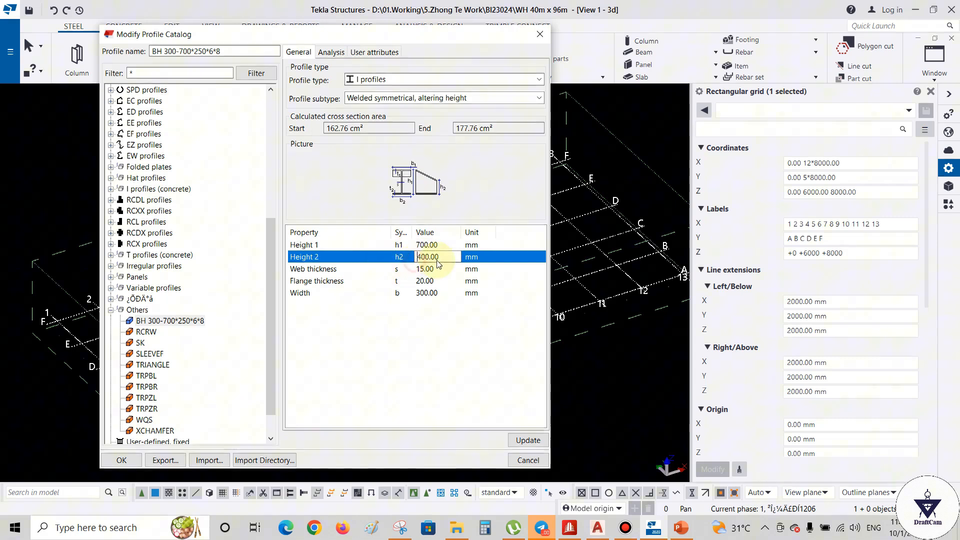
double_click(440, 259)
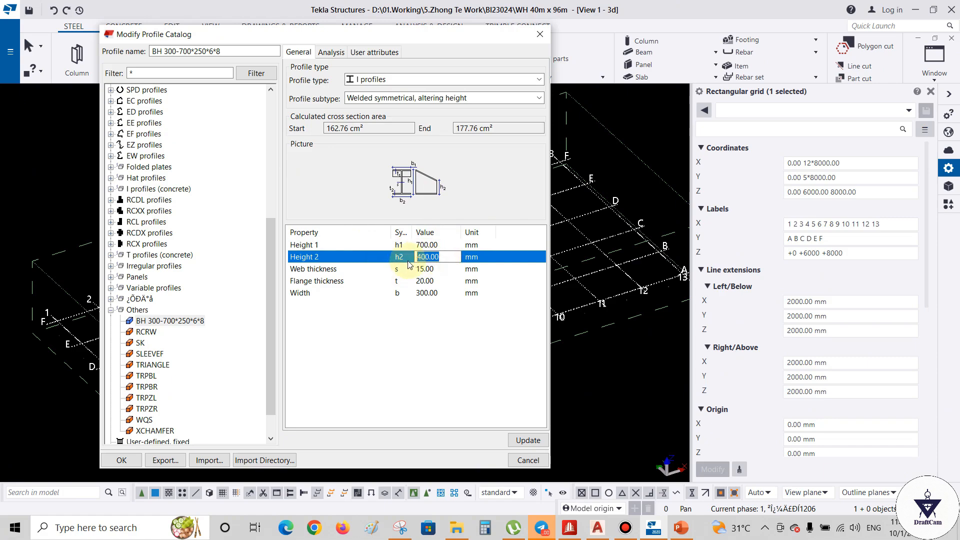
text(300)
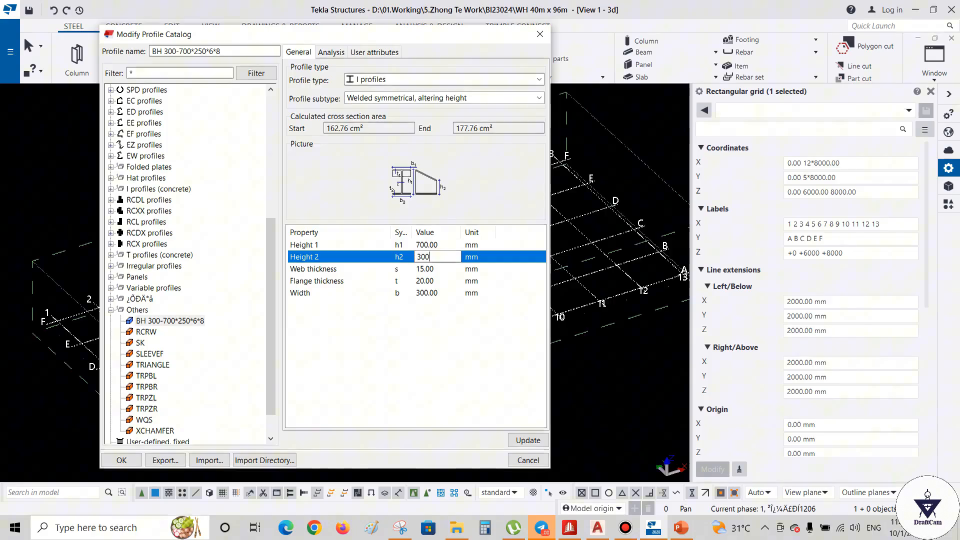
- Set the profile's web thickness to 6 mm and its flange thickness to 8 mm
click(428, 273)
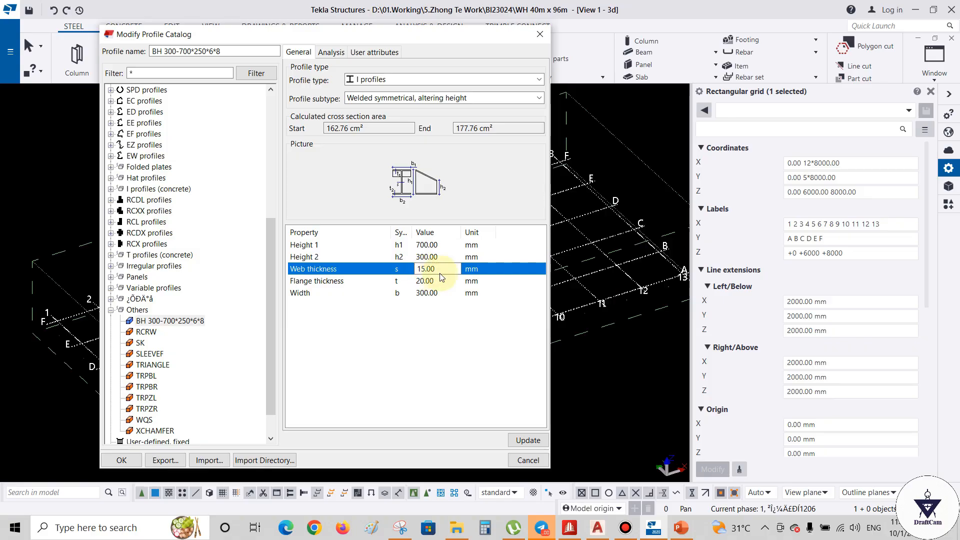
drag(439, 274, 384, 273)
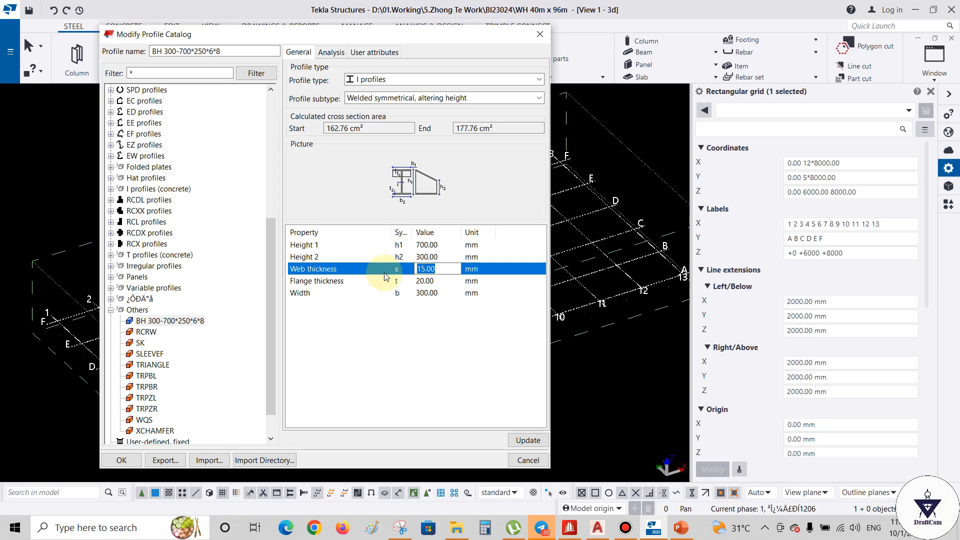
text(6)
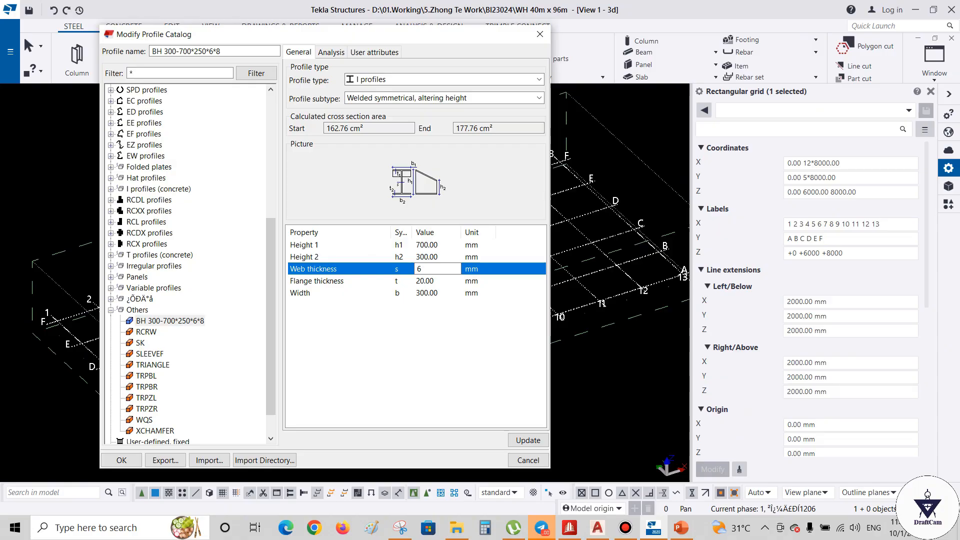
click(427, 283)
drag(438, 287, 395, 287)
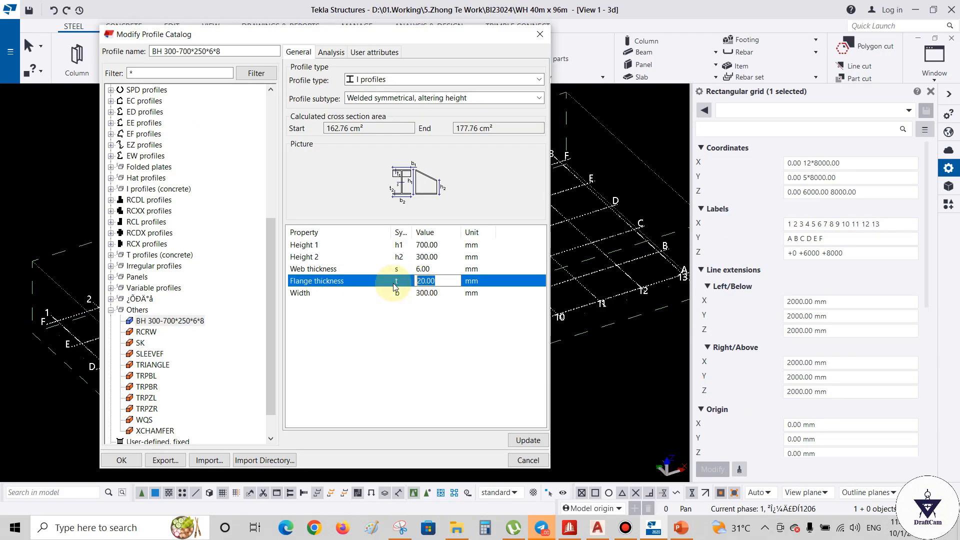
text(8)
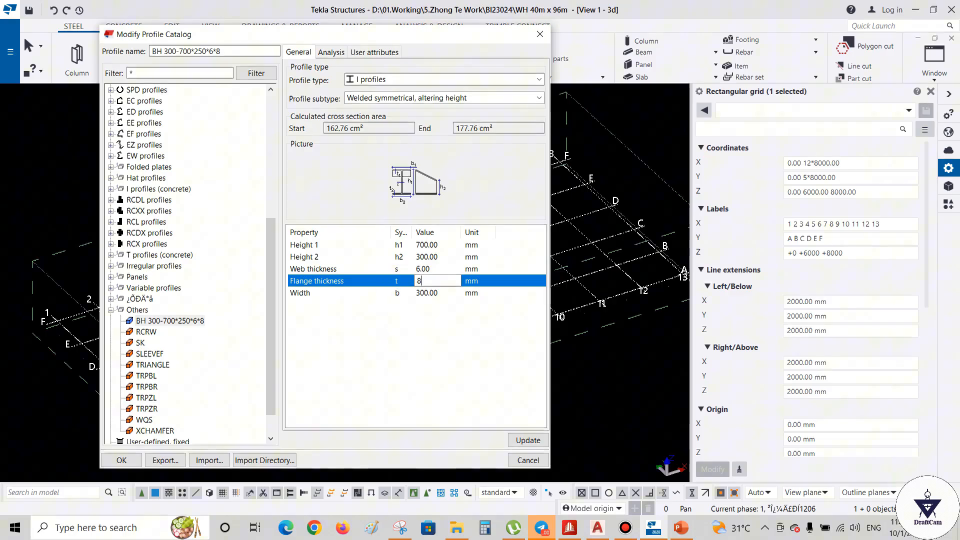
- Set the profile's width to 250 mm, then update the profile and save the catalog changes to the model folder
click(434, 294)
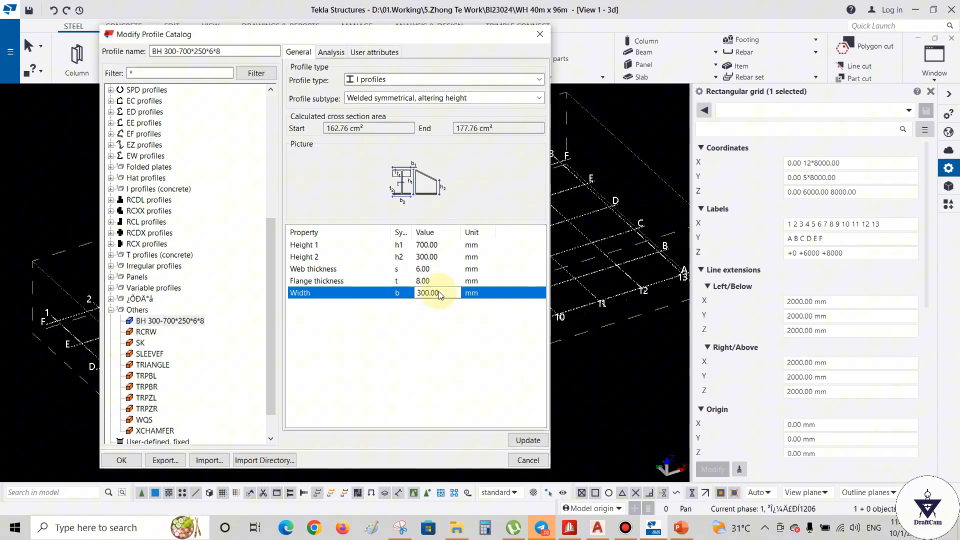
drag(443, 293, 380, 295)
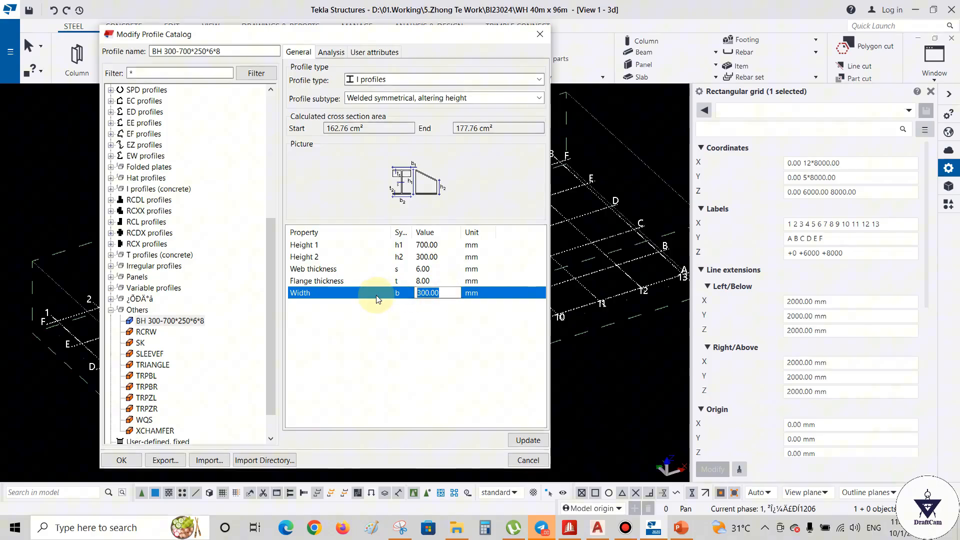
text(250)
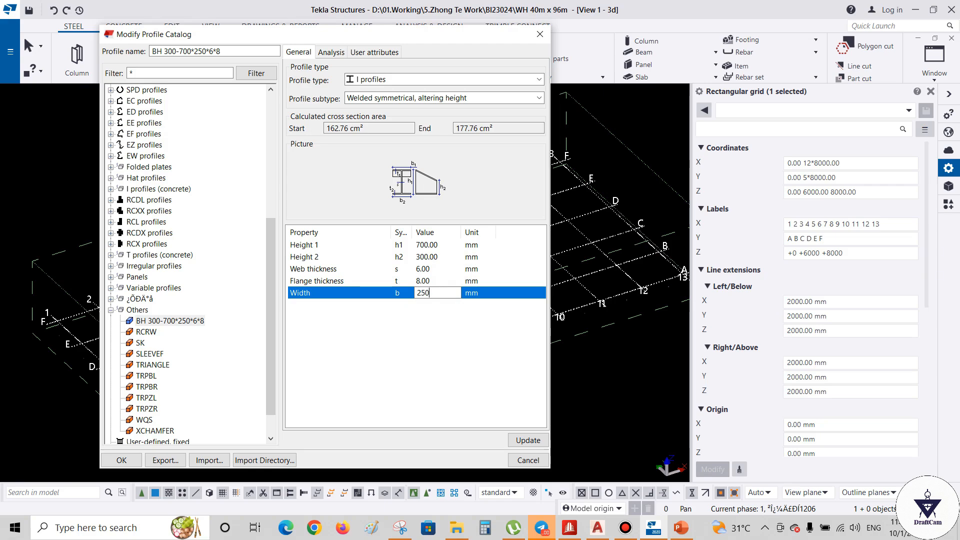
click(526, 440)
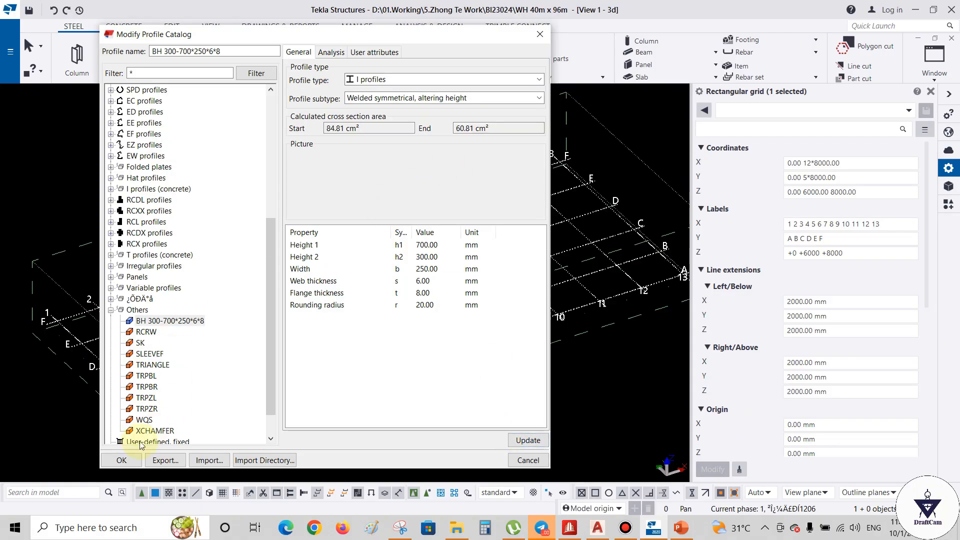
click(123, 460)
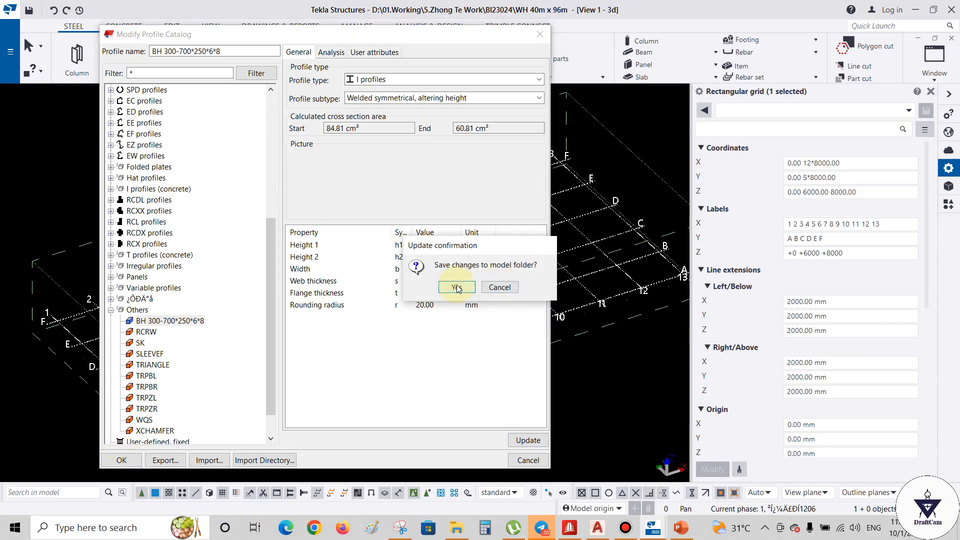
click(457, 287)
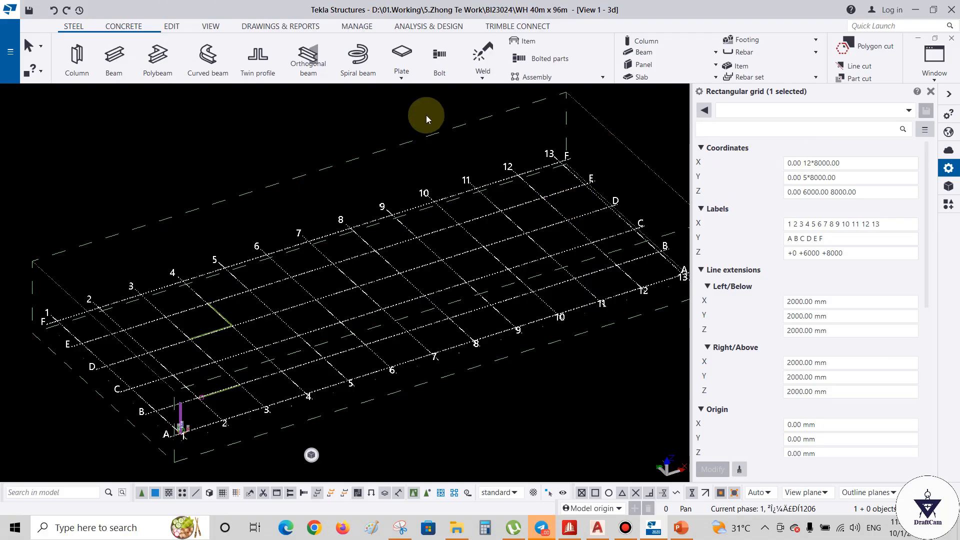
- Start a steel column and pick BH 300-700*250*6*8 from the Others group of the column's profile selection
click(77, 56)
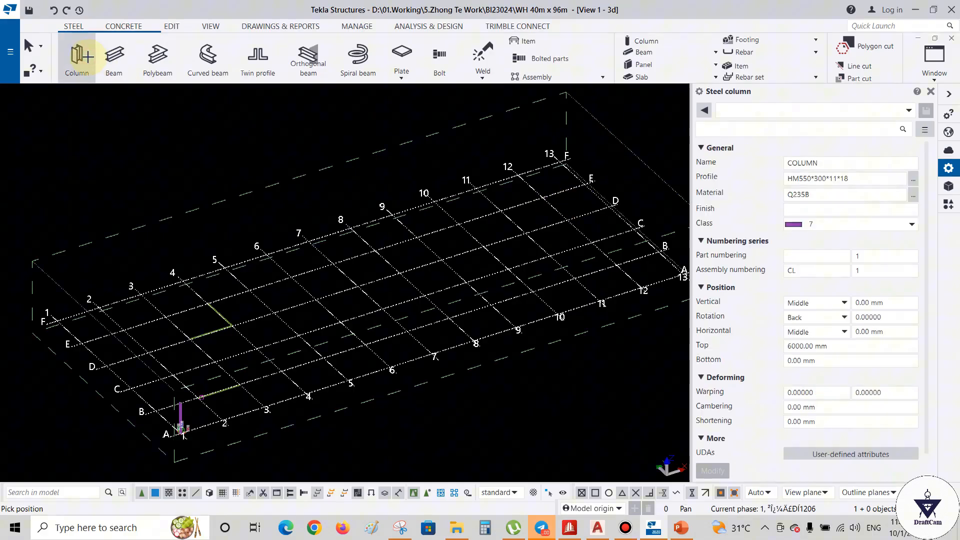
click(911, 185)
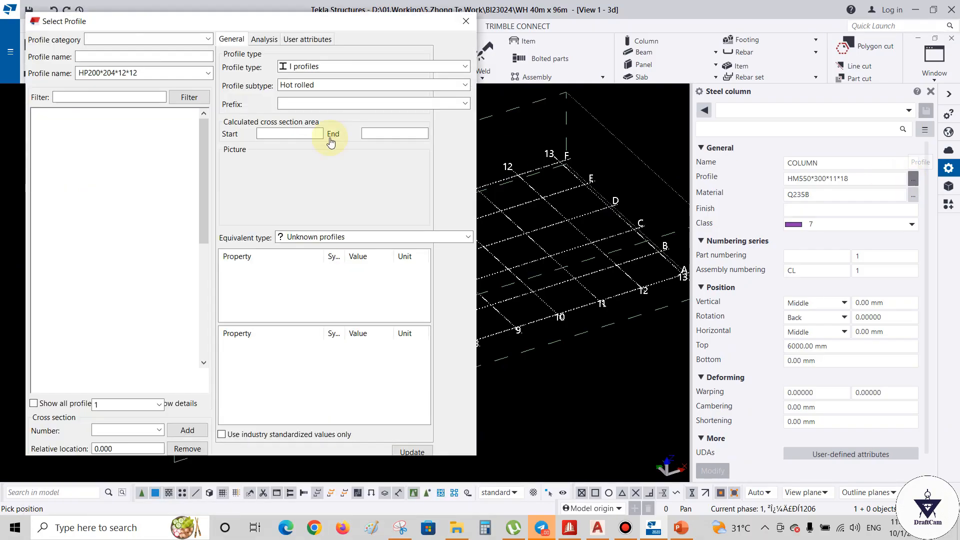
drag(318, 27, 349, 26)
drag(450, 33, 510, 26)
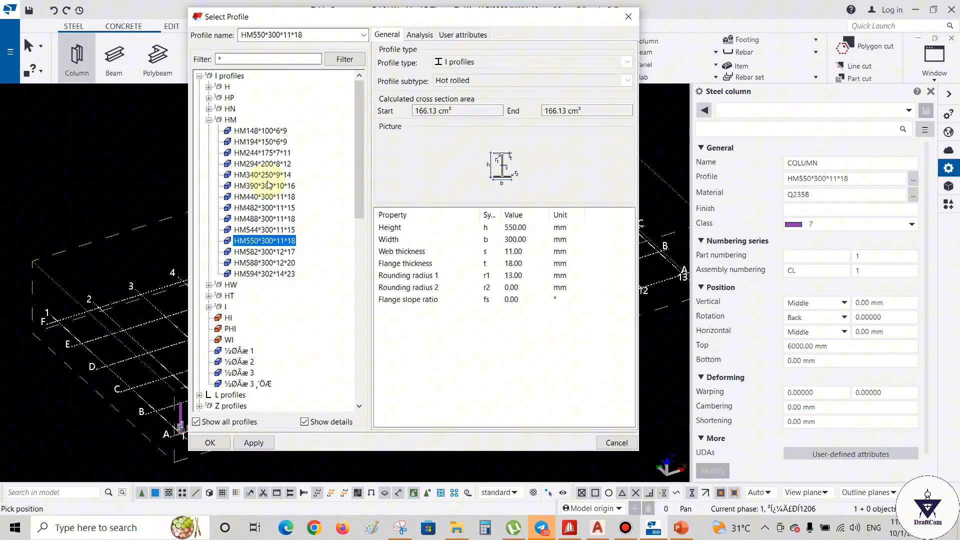
click(208, 120)
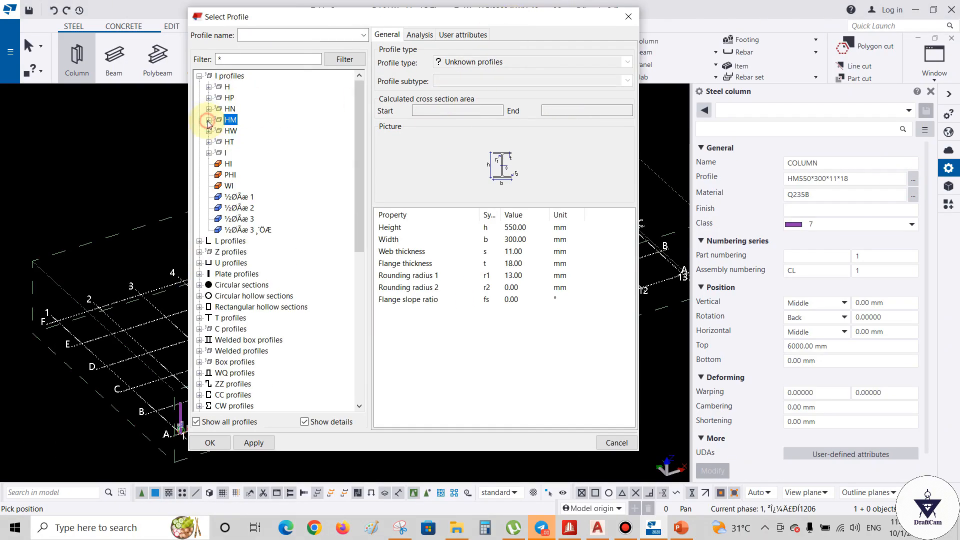
click(200, 75)
scroll(263, 292, down, 5)
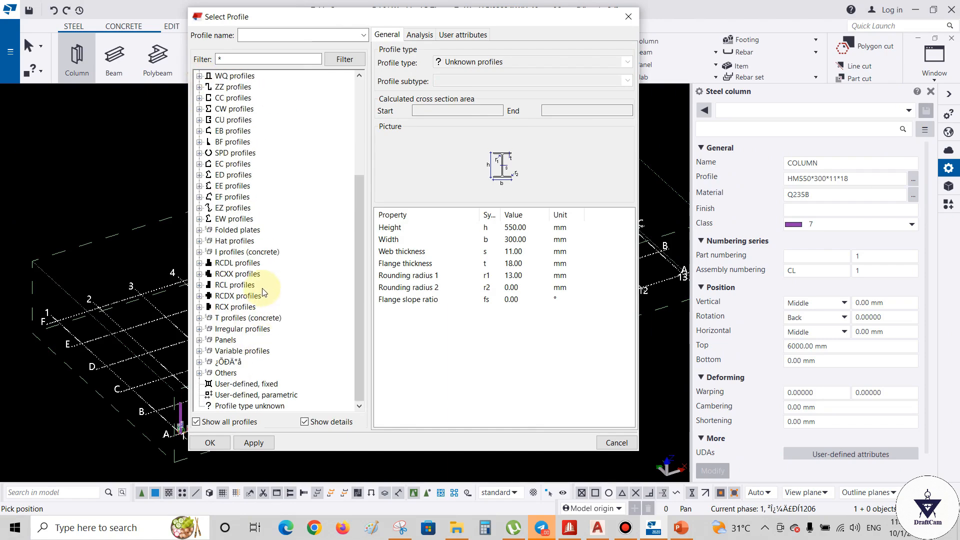
click(199, 373)
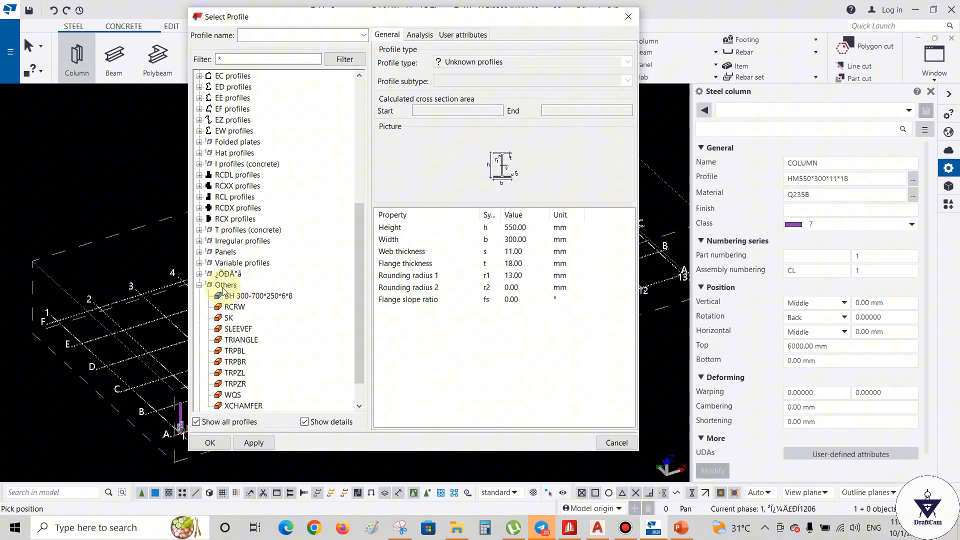
click(256, 296)
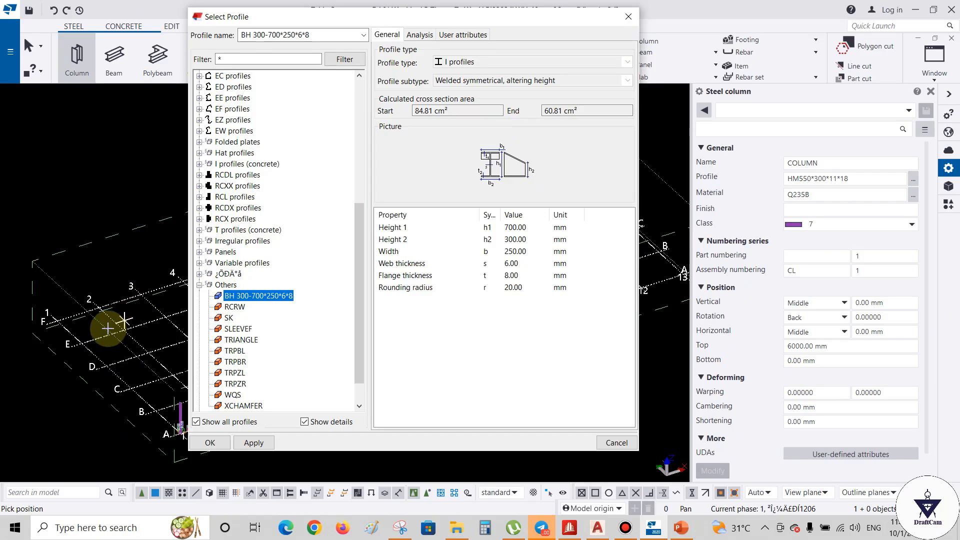
- Place a steel column at grid intersection A-2, close the profile selection without applying it, and end the column command
middle_drag(101, 328, 27, 245)
scroll(136, 337, up, 2)
middle_drag(136, 336, 86, 317)
scroll(86, 318, up, 1)
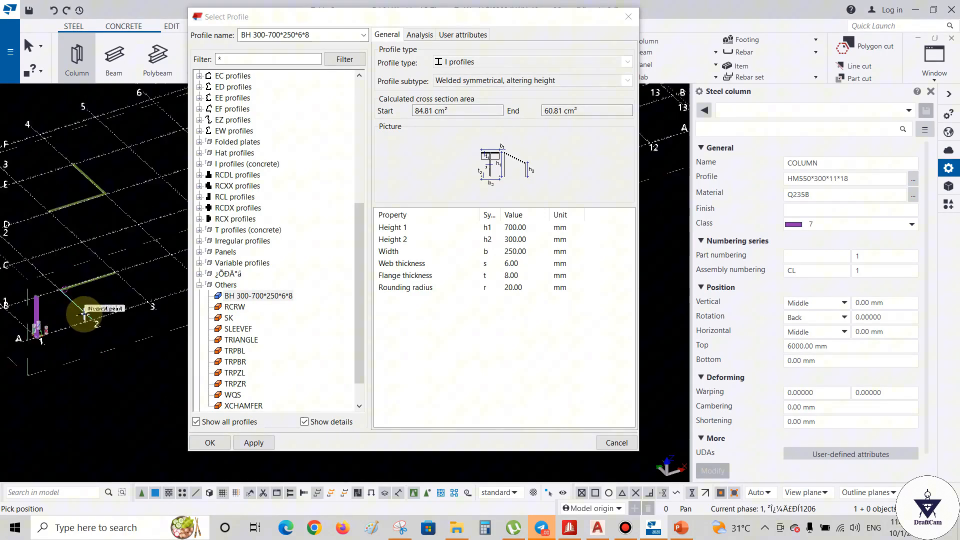
click(94, 318)
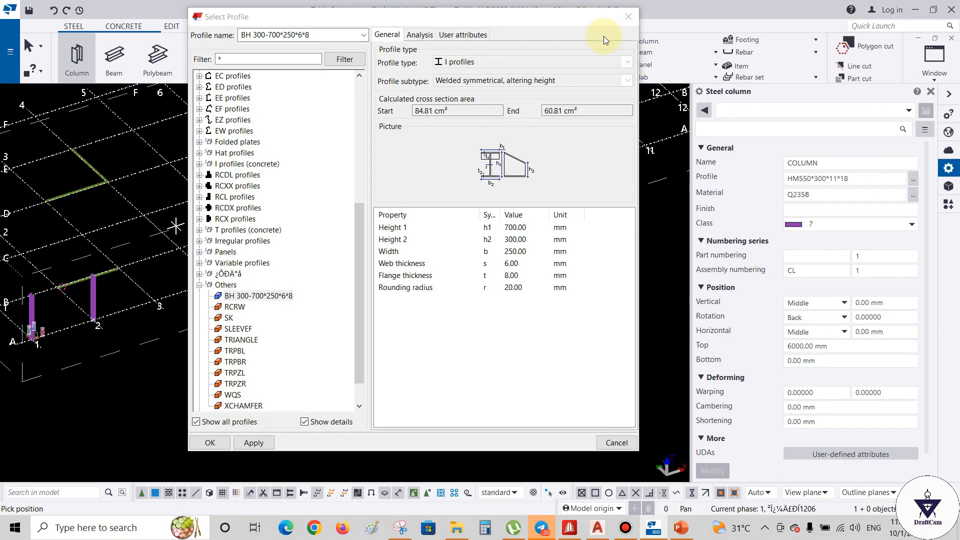
click(628, 17)
scroll(75, 320, up, 2)
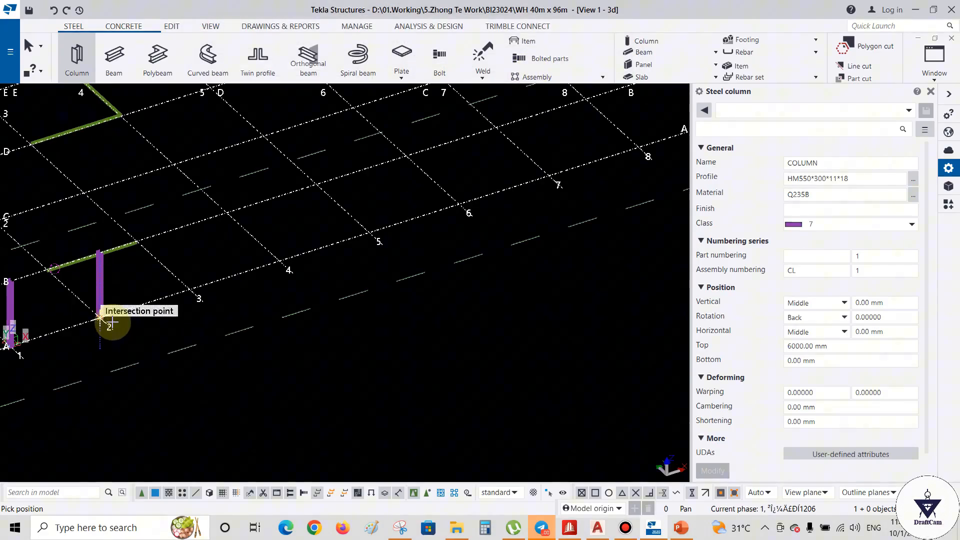
right_click(113, 321)
click(178, 329)
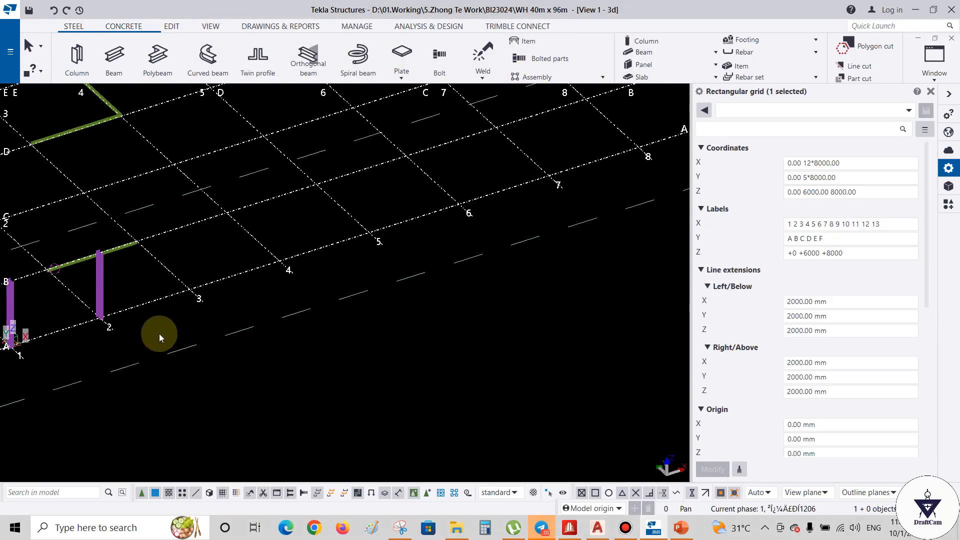
- Examine the new column at grid A-2 from several angles, comparing its section at the top and the base
ctrl+middle_drag(159, 334, 332, 285)
scroll(289, 201, up, 7)
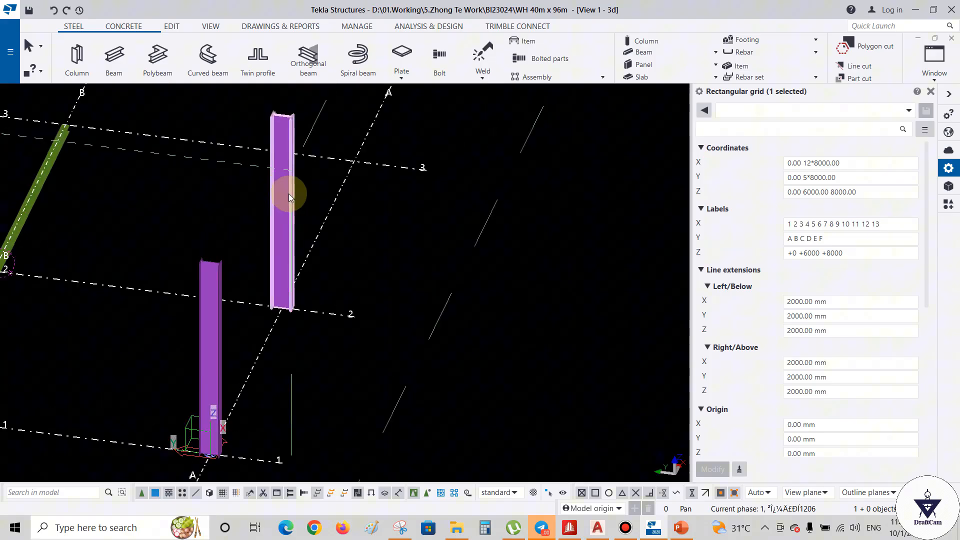
ctrl+middle_drag(328, 227, 334, 287)
ctrl+drag(336, 288, 326, 225)
scroll(262, 374, down, 6)
ctrl+middle_drag(242, 375, 223, 326)
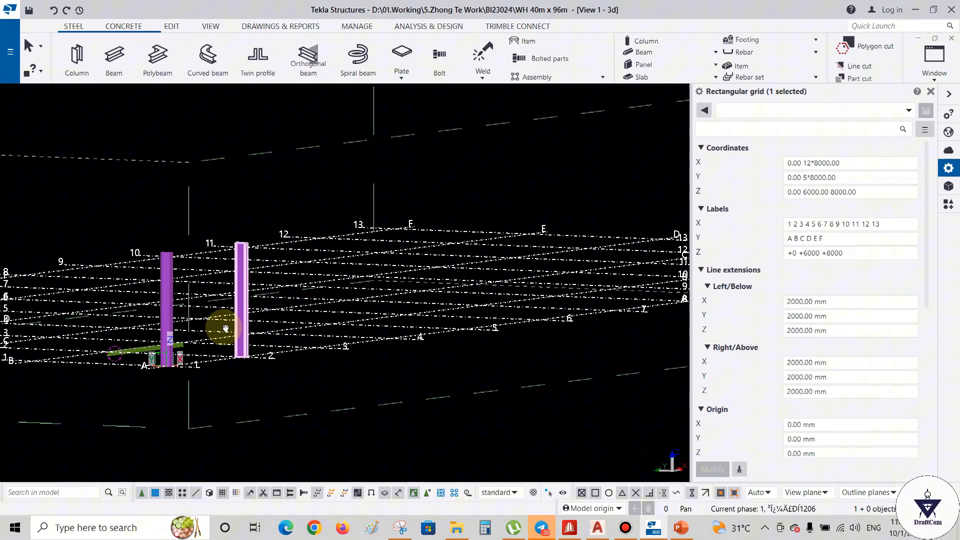
scroll(242, 344, up, 8)
scroll(257, 367, down, 6)
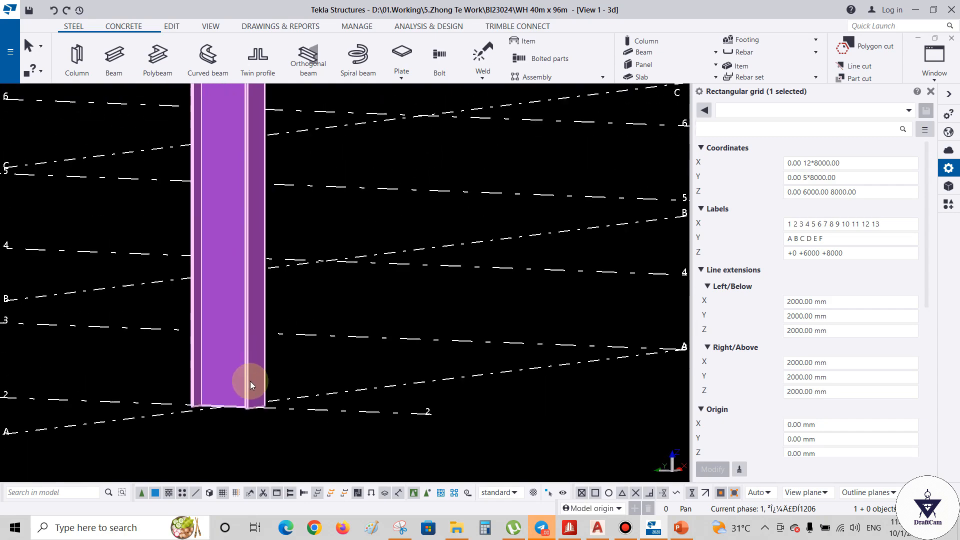
ctrl+middle_drag(242, 343, 311, 204)
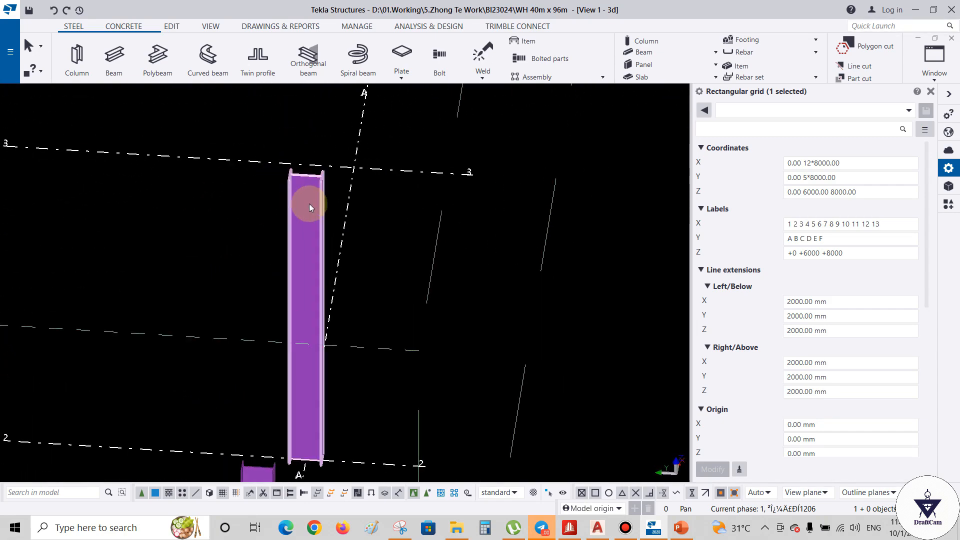
- Change the profile of the column at grid A-2 to BH 300-700*250*6*8 from the Others group
click(311, 205)
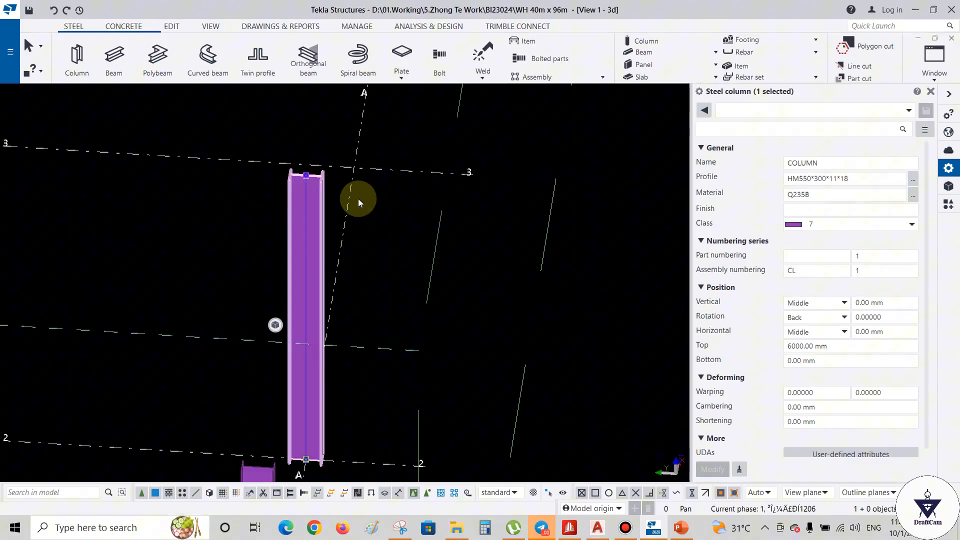
click(913, 180)
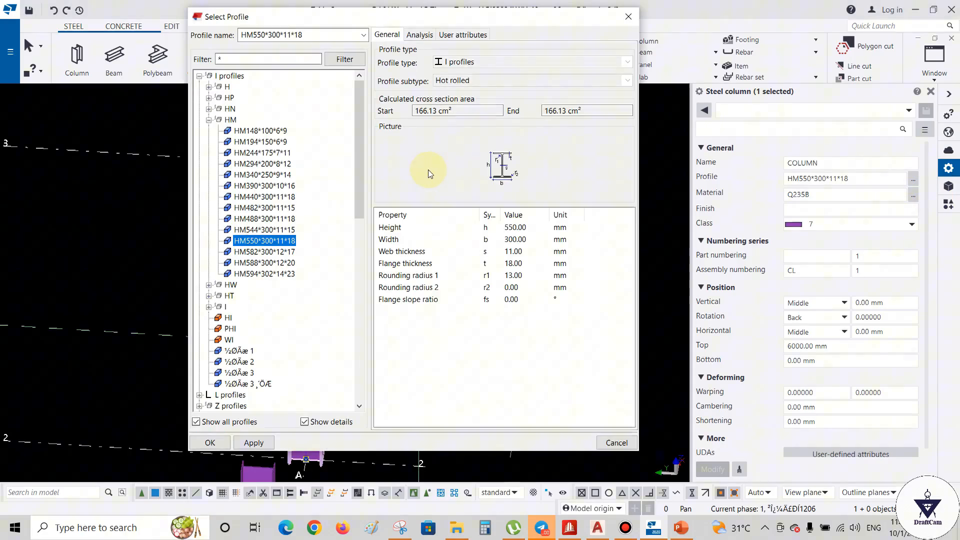
click(209, 121)
click(209, 153)
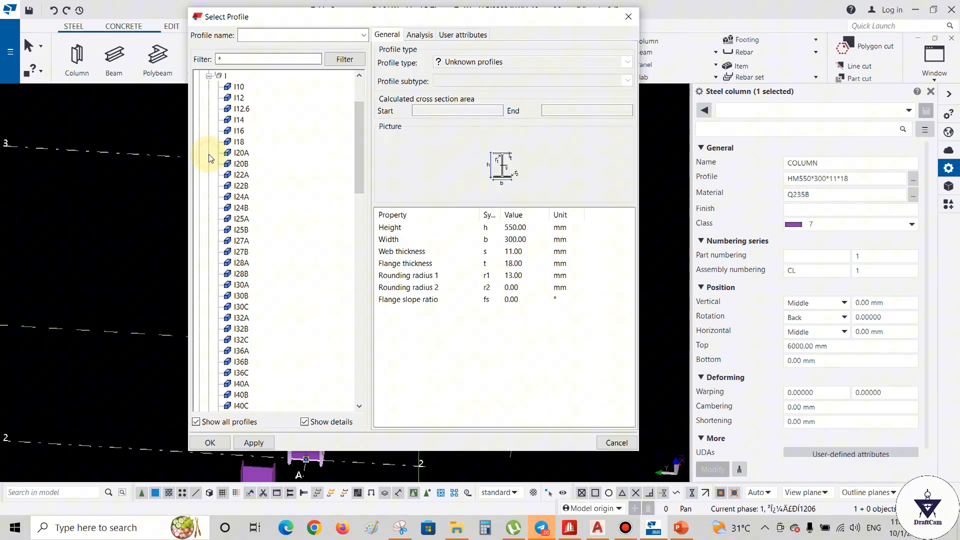
click(211, 77)
scroll(220, 122, up, 3)
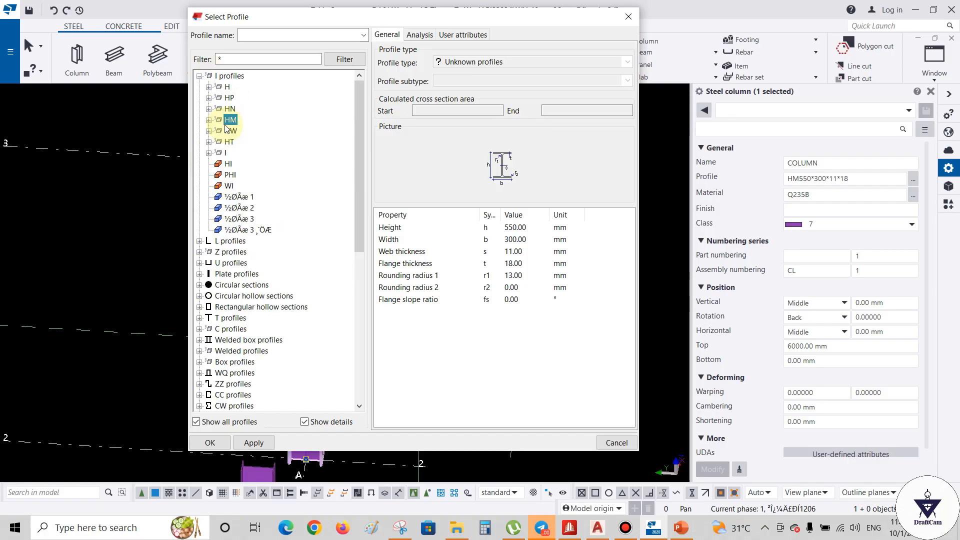
click(208, 154)
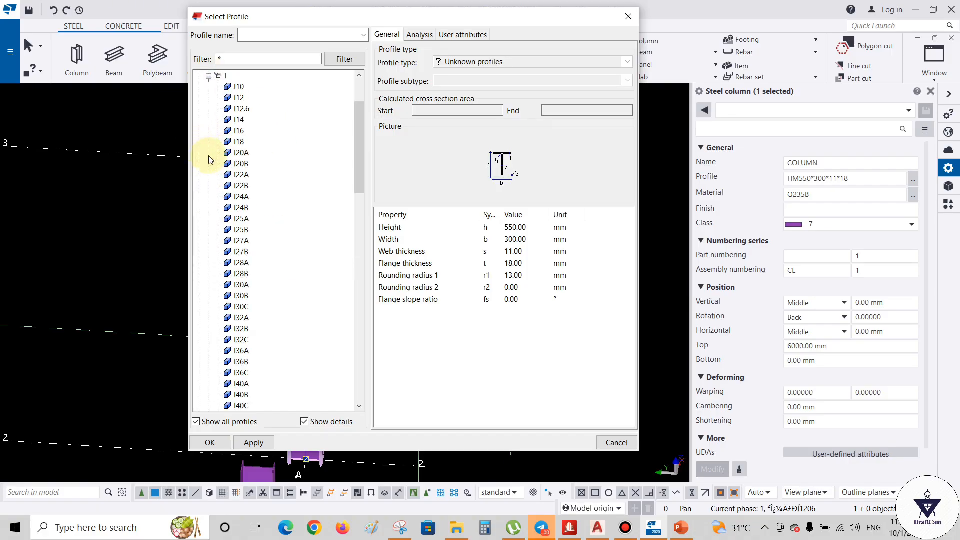
click(209, 77)
drag(358, 155, 359, 267)
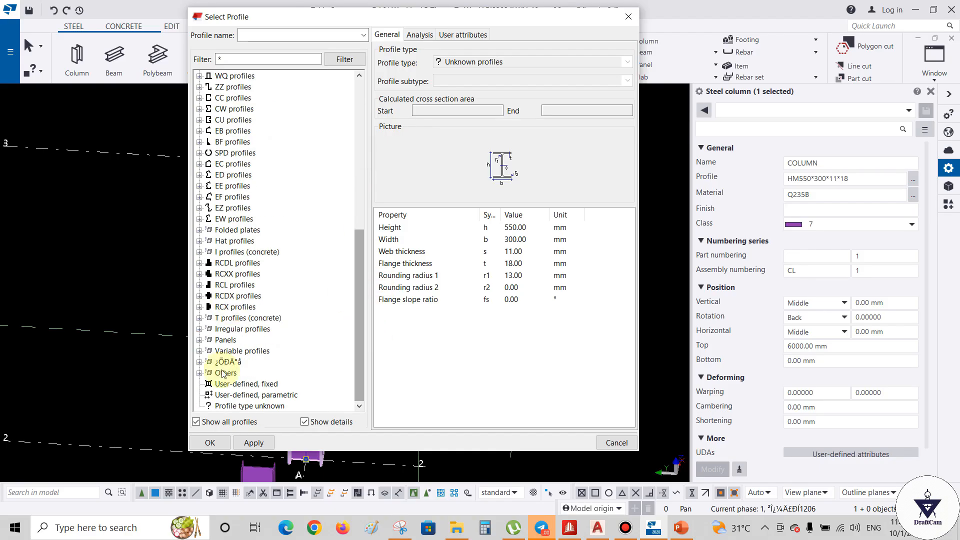
click(198, 375)
scroll(280, 295, down, 3)
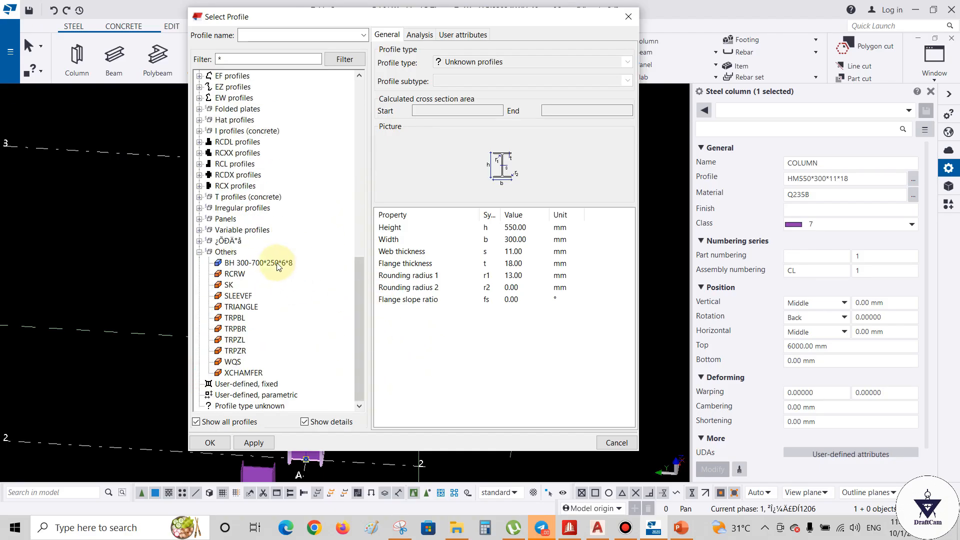
click(278, 264)
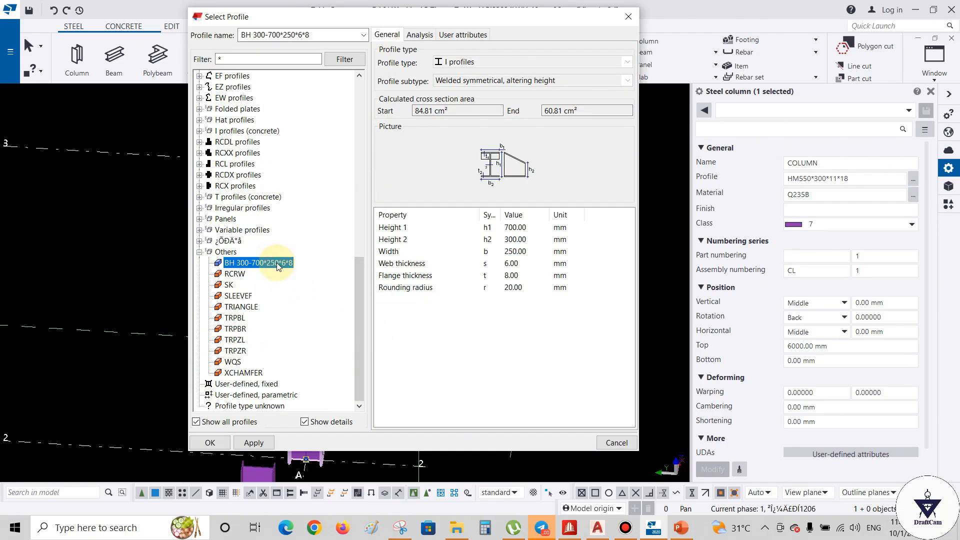
click(254, 443)
click(210, 442)
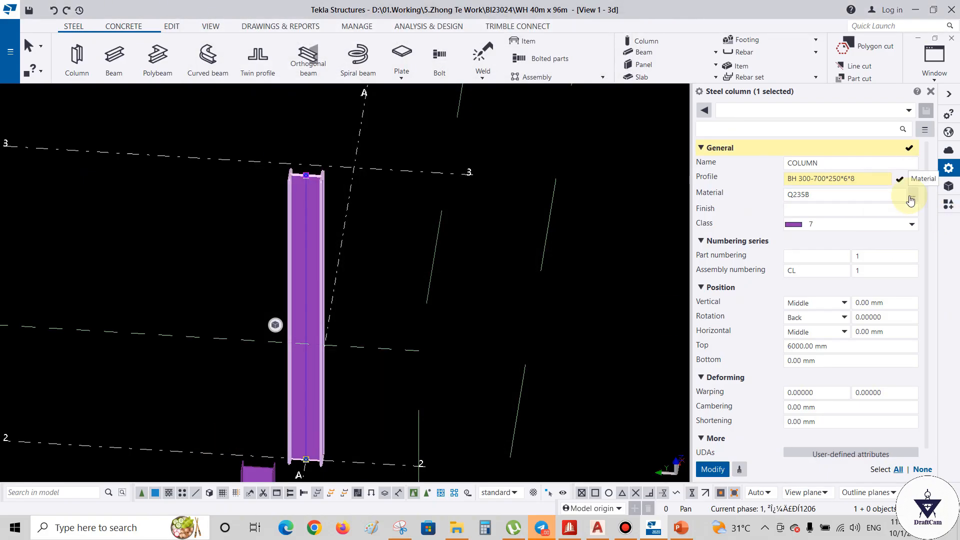
- Choose Q345B as the material grade of the selected column
click(911, 199)
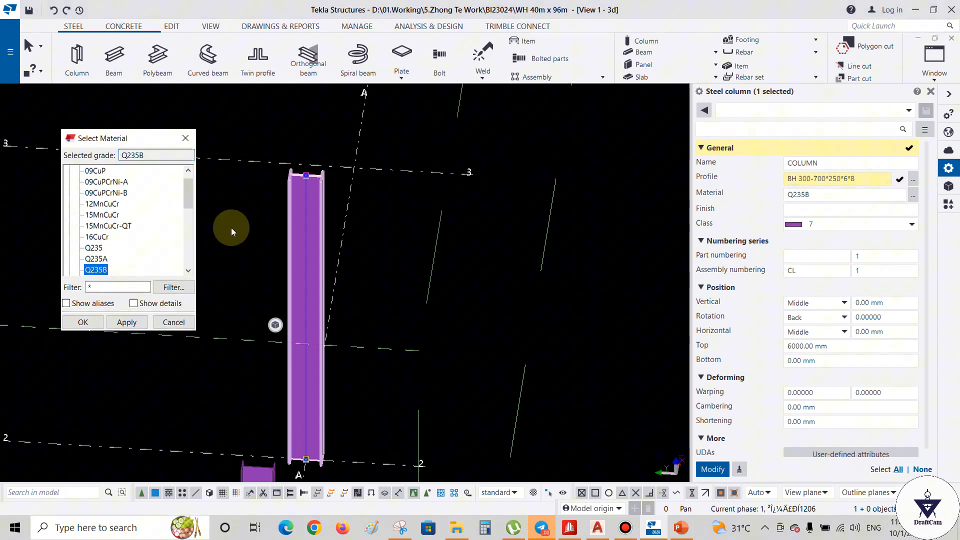
scroll(121, 231, down, 1)
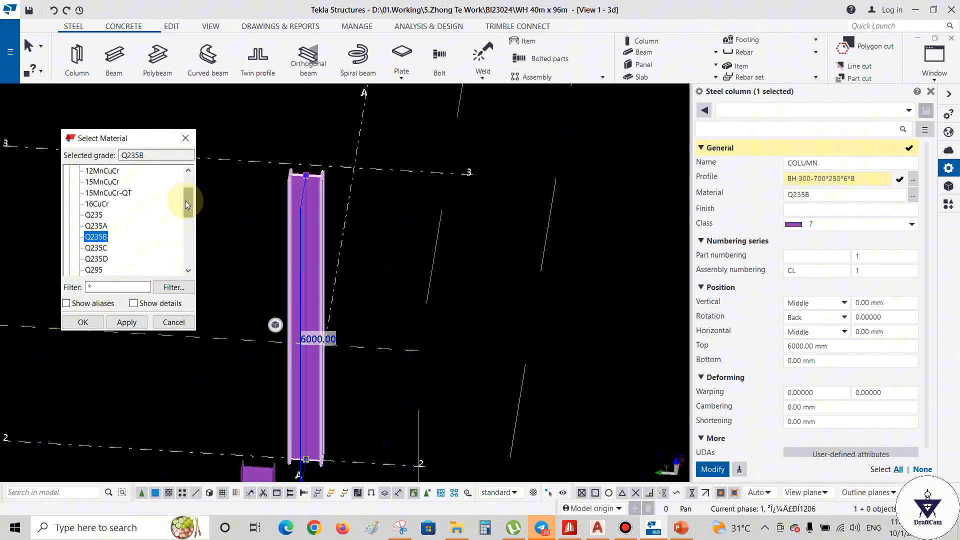
drag(185, 200, 182, 215)
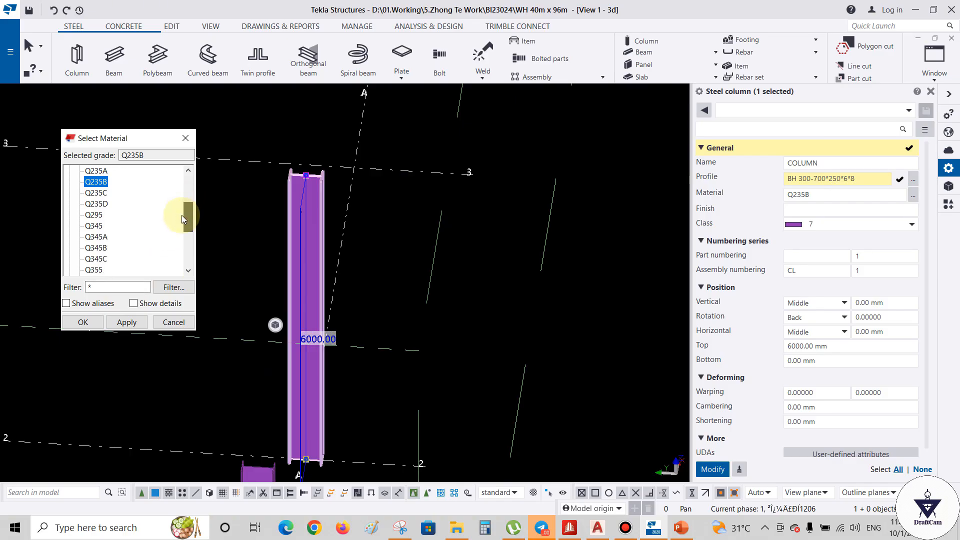
click(96, 248)
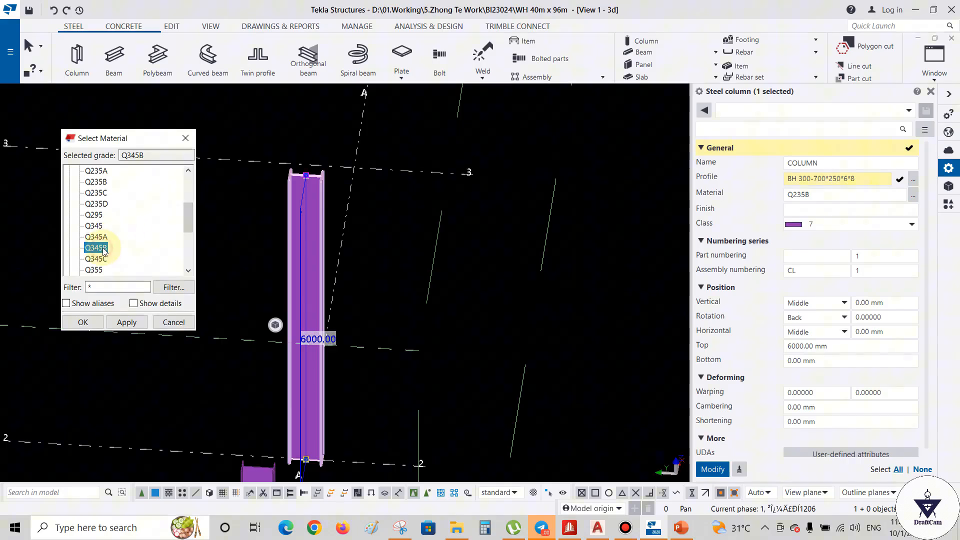
click(126, 322)
click(83, 323)
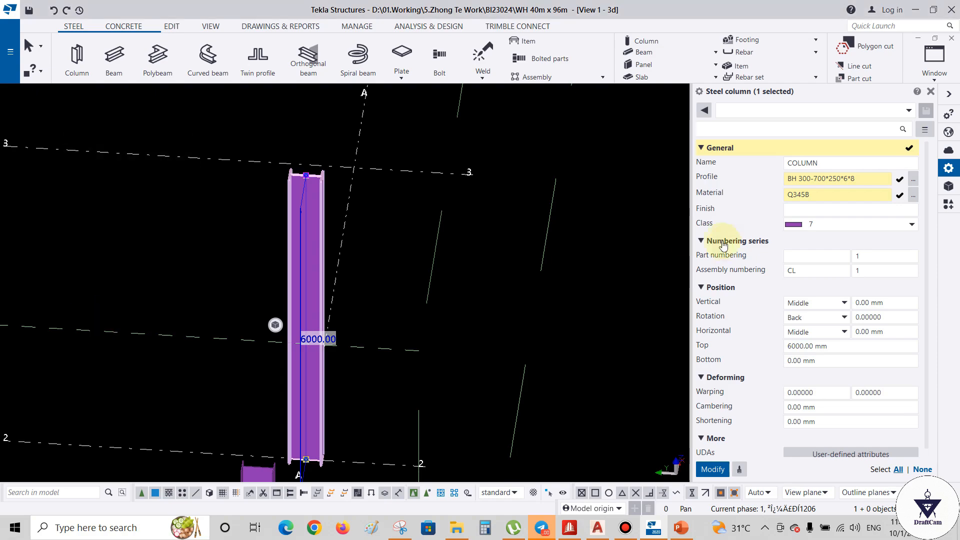
- Set the column's class to 2, apply the property changes to the column, and deselect it
click(907, 225)
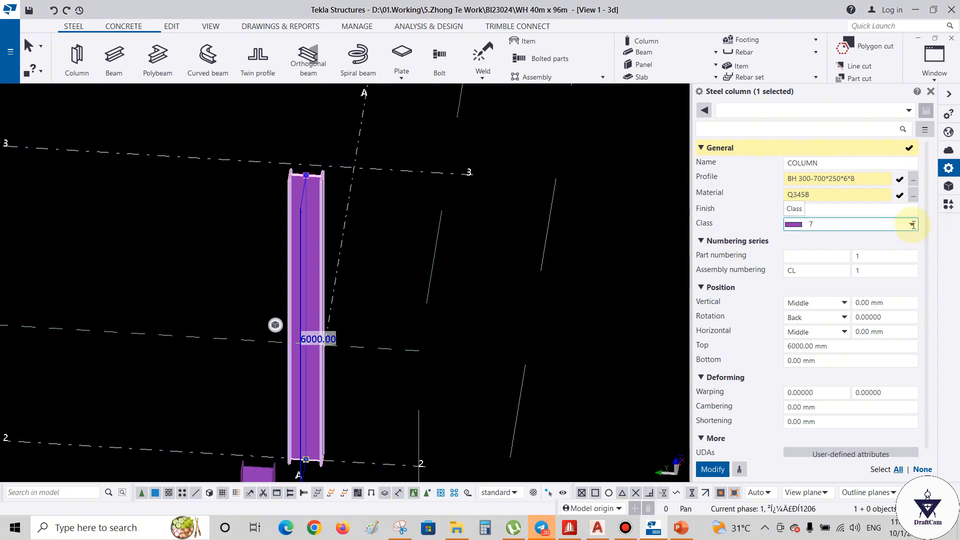
click(913, 225)
click(814, 262)
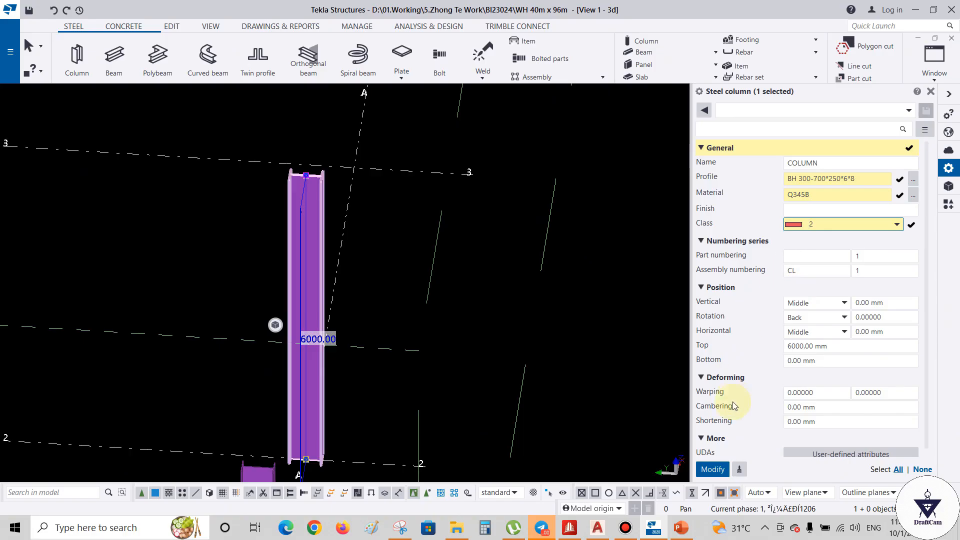
click(713, 469)
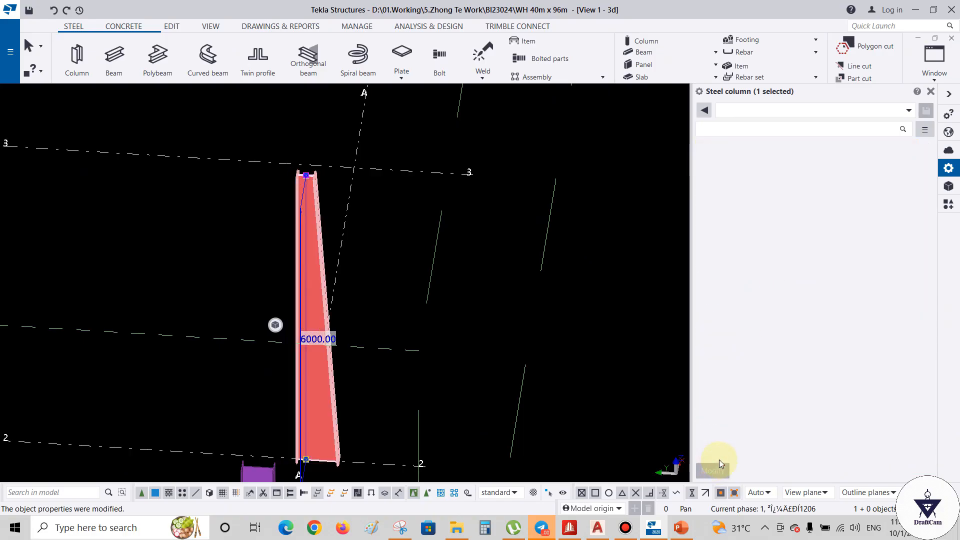
click(395, 253)
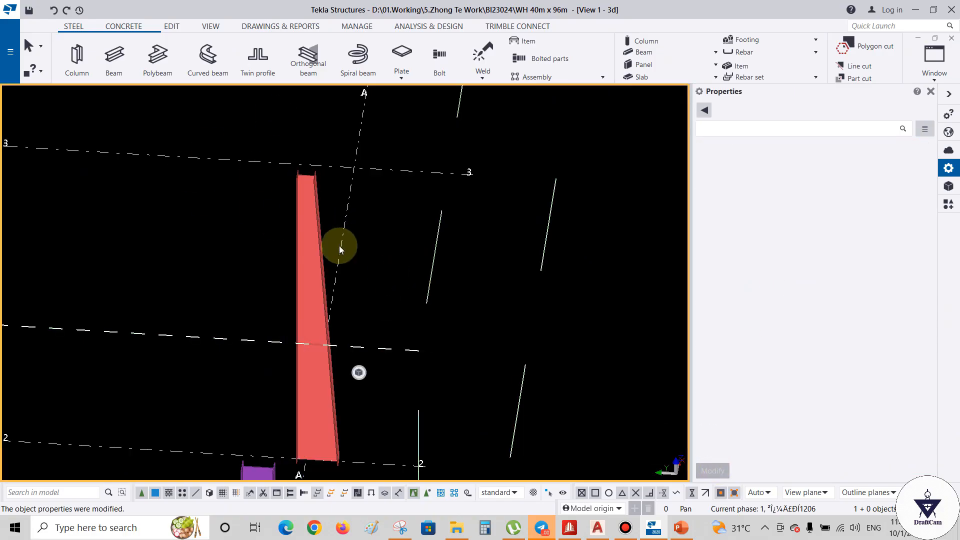
- Reselect the tapered column at grid A-2 and modify its rotation to Front
click(311, 225)
click(859, 317)
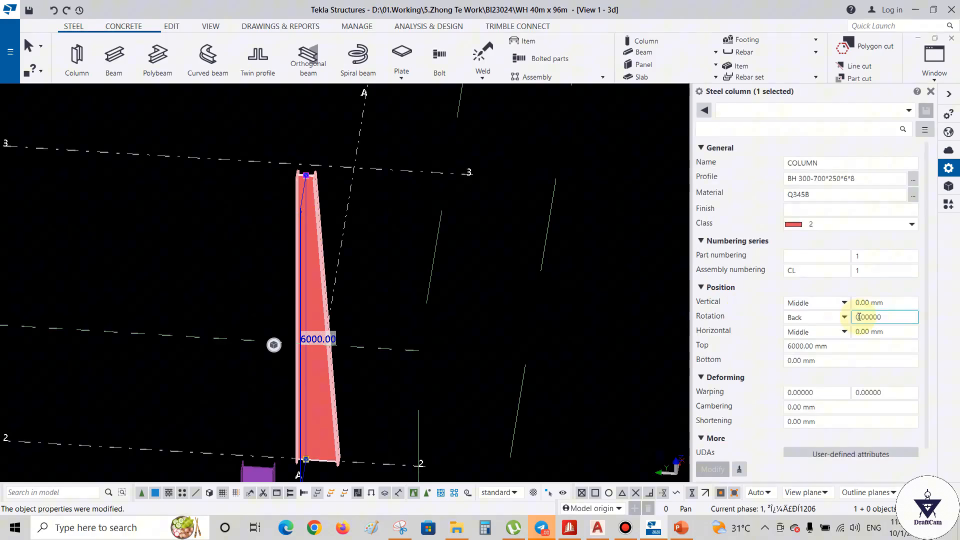
click(841, 346)
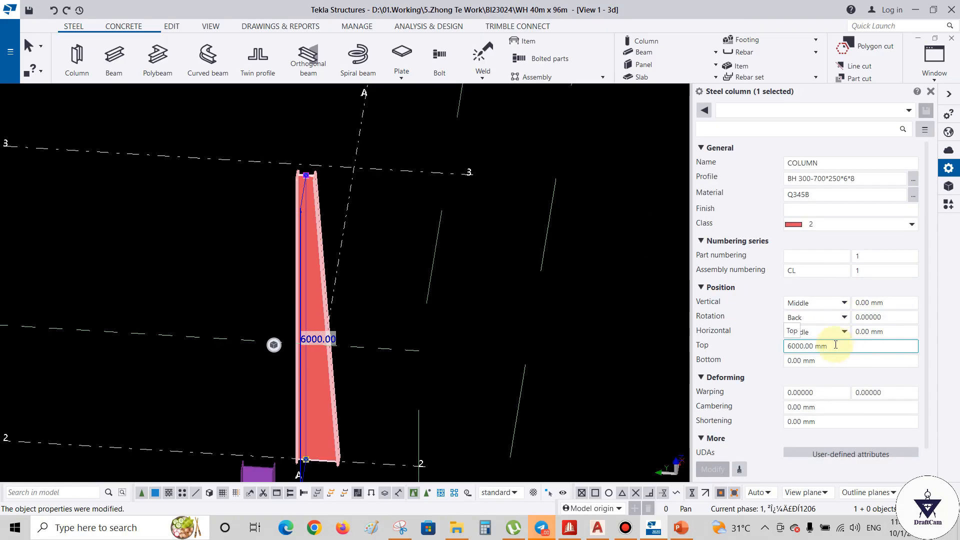
click(844, 318)
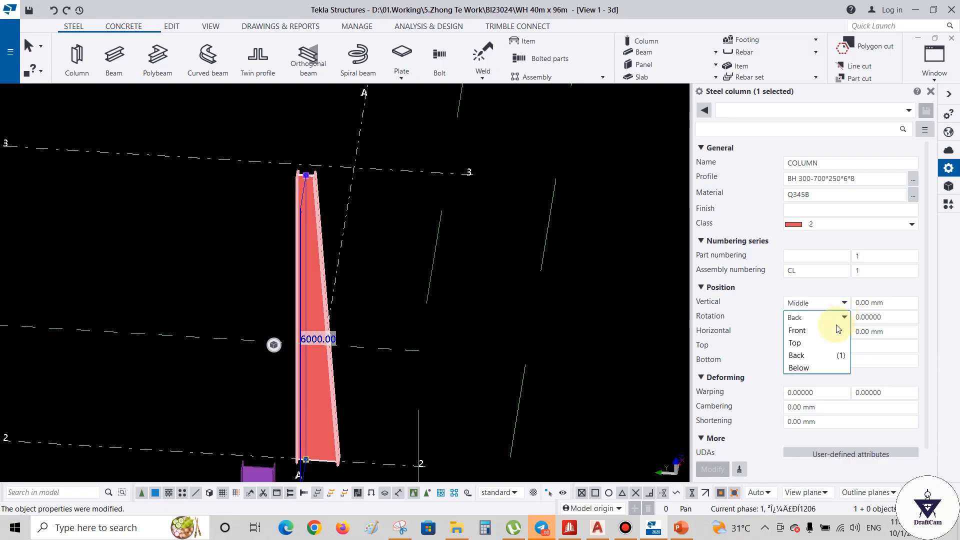
click(830, 336)
click(713, 469)
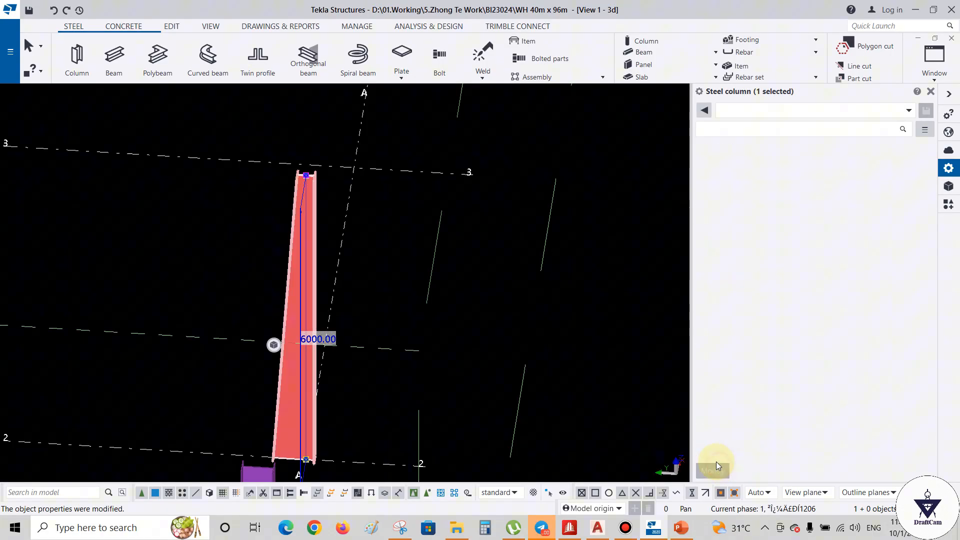
- Modify the tapered column's rotation to Below and check its orientation against the grid
click(831, 318)
click(811, 365)
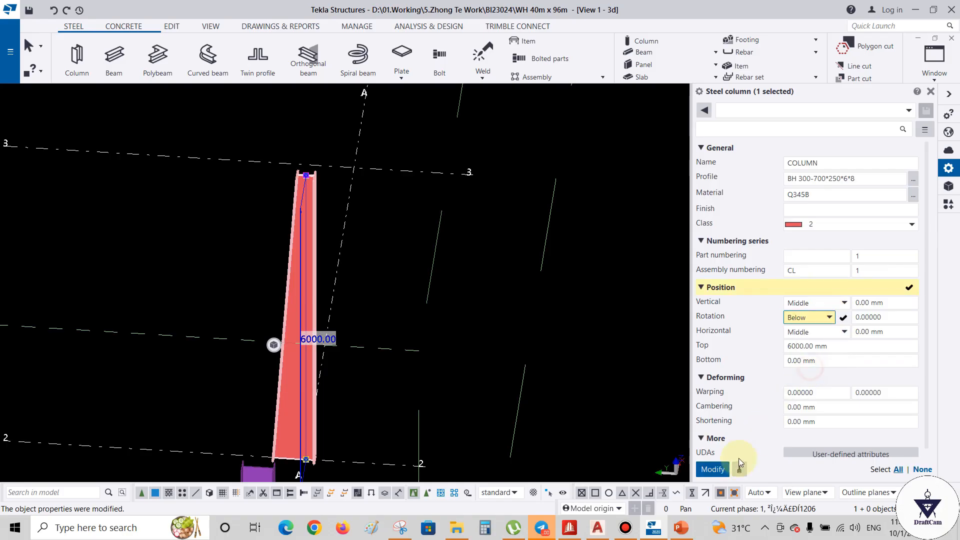
click(713, 469)
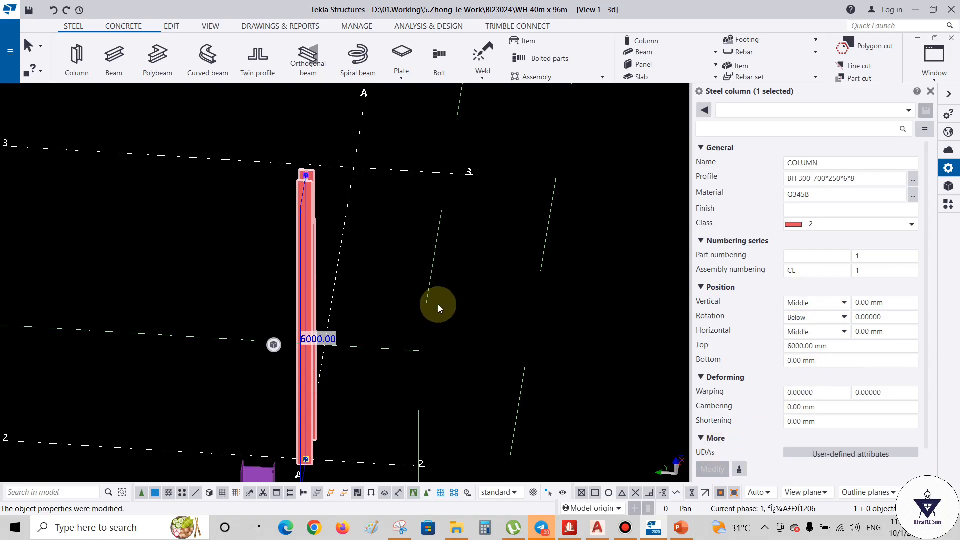
ctrl+middle_drag(326, 353, 300, 345)
click(326, 334)
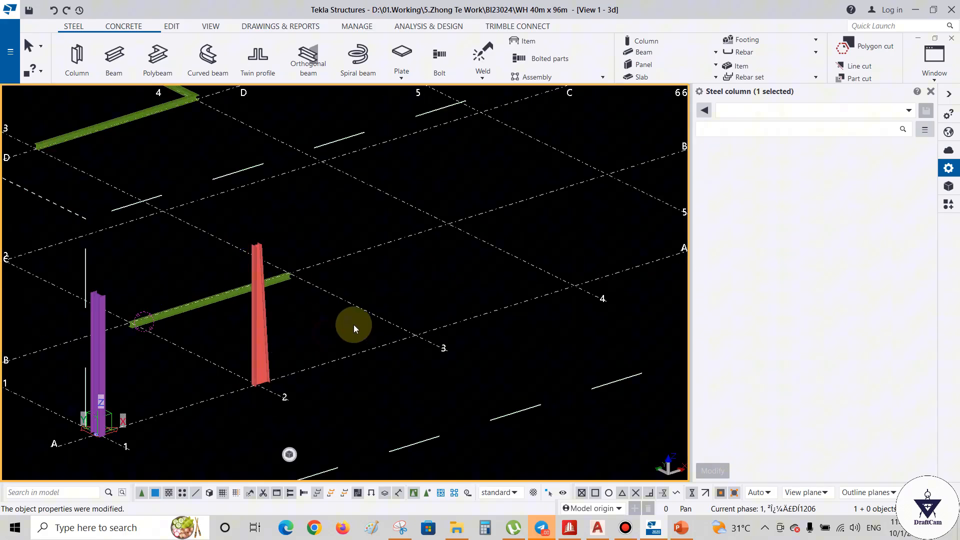
scroll(353, 325, up, 2)
- Switch the tapered column's rotation to Front for comparison and return it to Below, applying each change
click(230, 332)
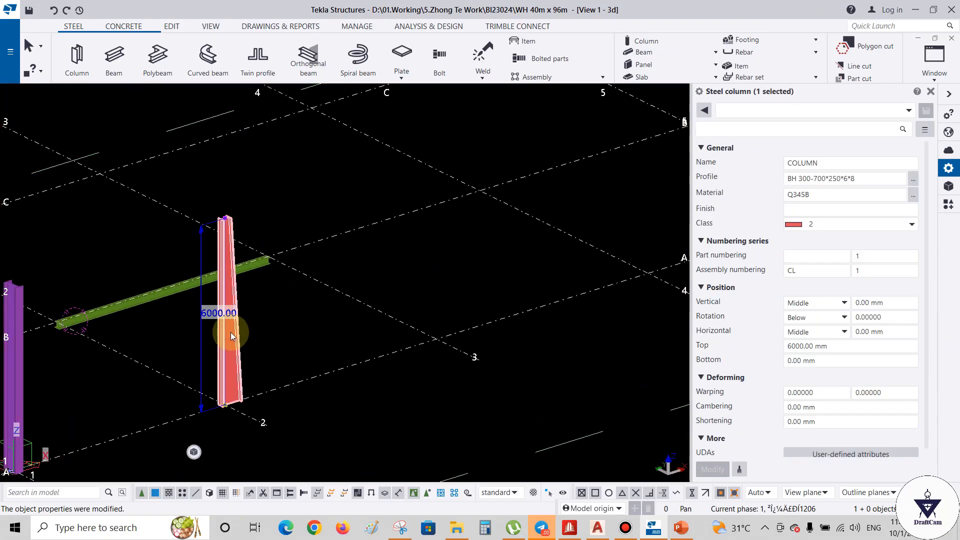
click(838, 317)
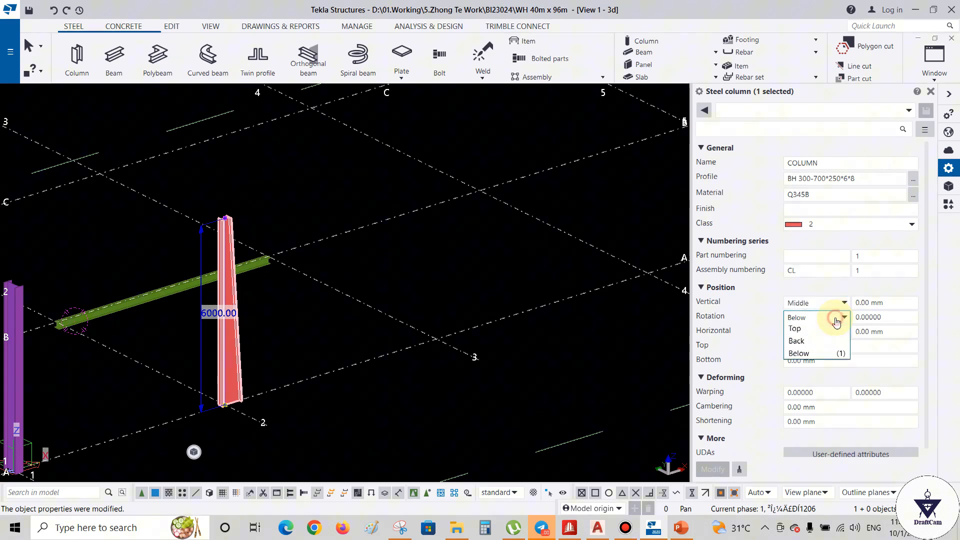
click(798, 330)
click(713, 469)
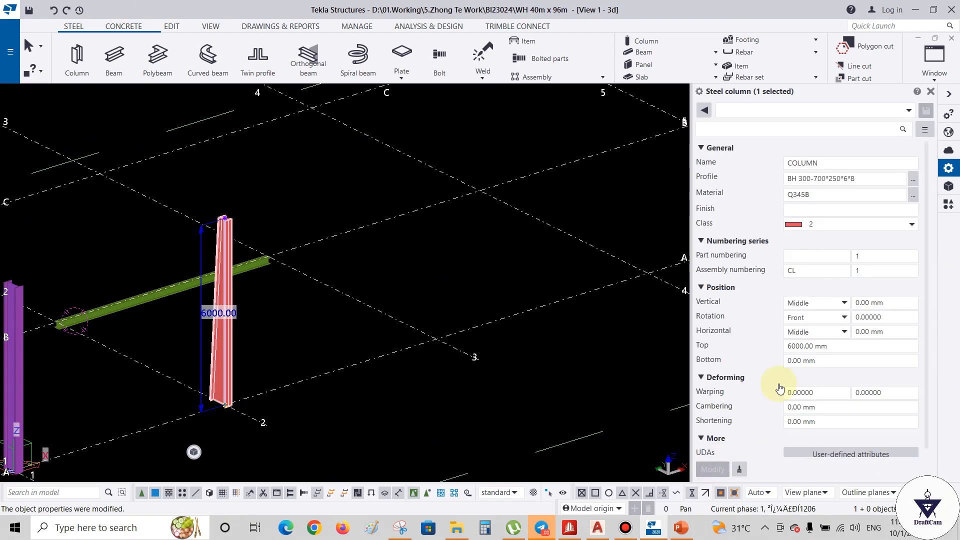
click(836, 320)
click(799, 367)
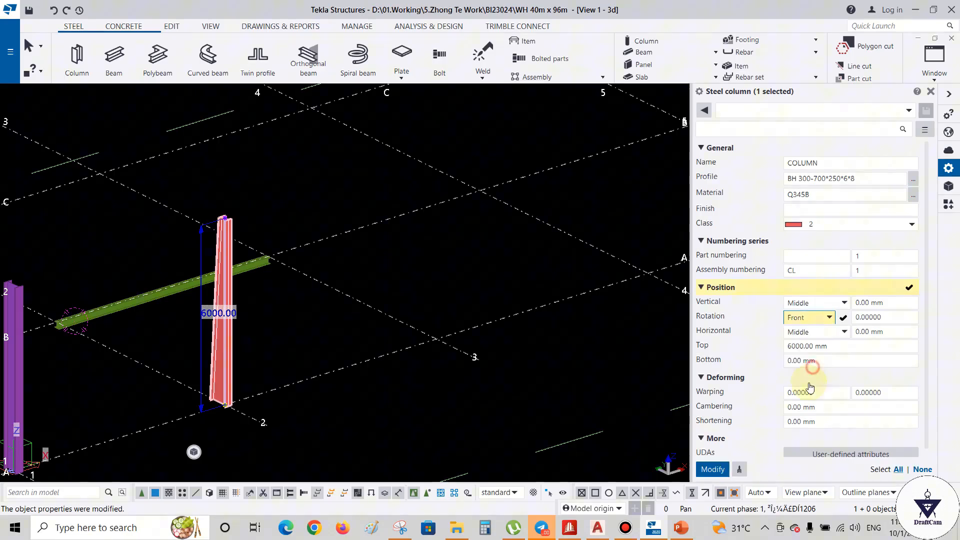
click(713, 469)
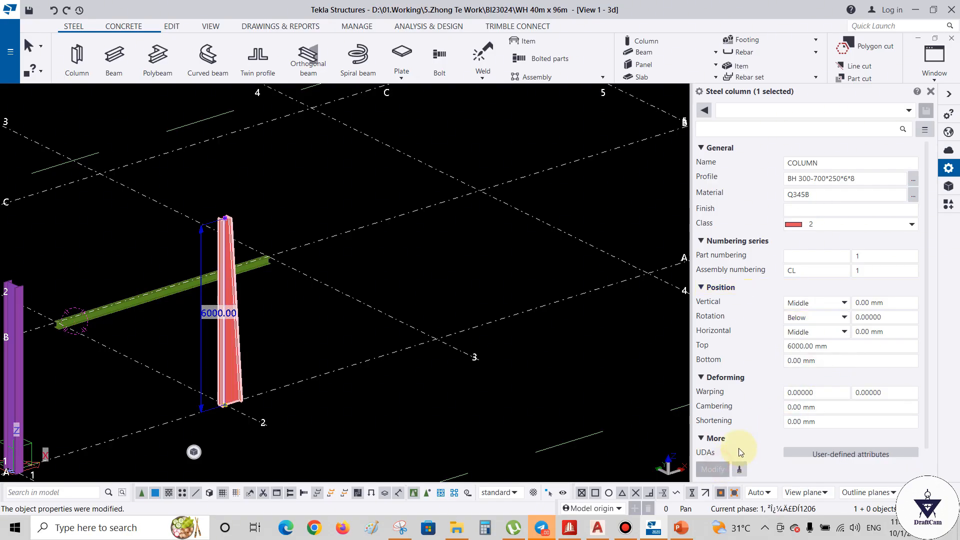
- Modify the column's vertical position to Down
click(821, 304)
click(809, 328)
click(713, 469)
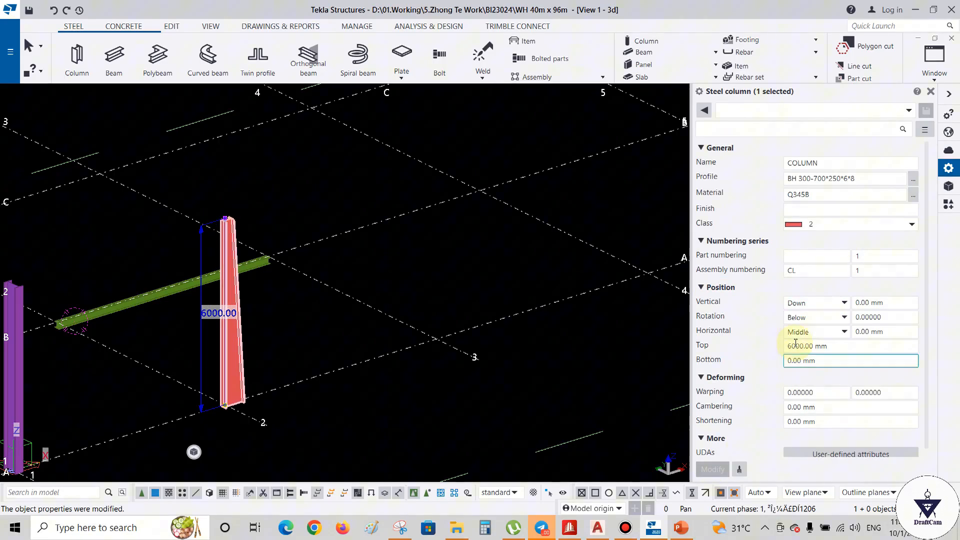
- Modify the column's vertical position to Up and its horizontal position to Left
click(808, 303)
click(793, 341)
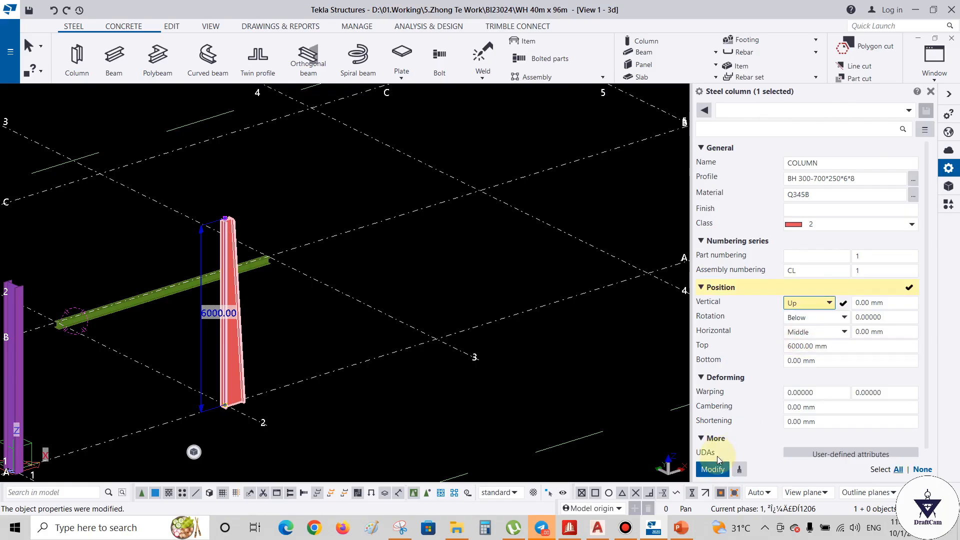
click(714, 469)
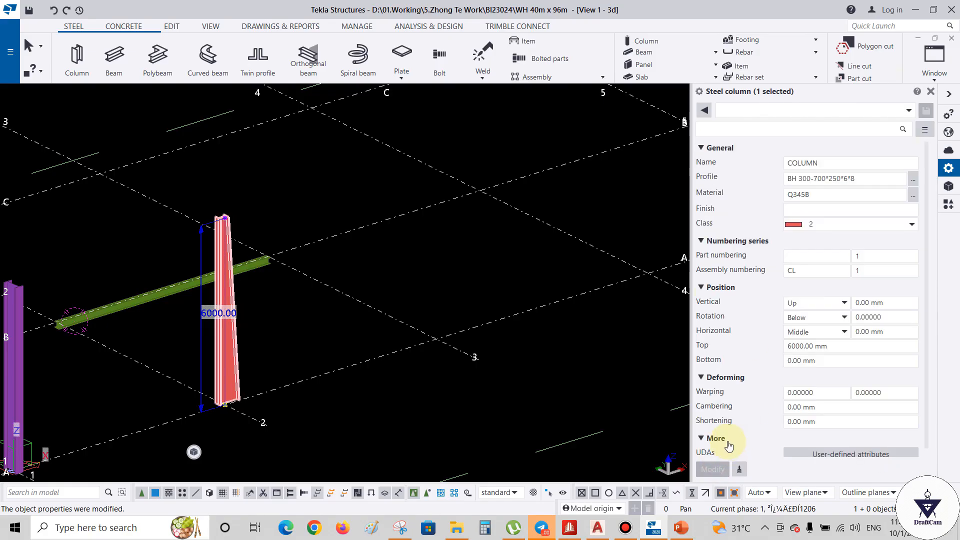
click(814, 332)
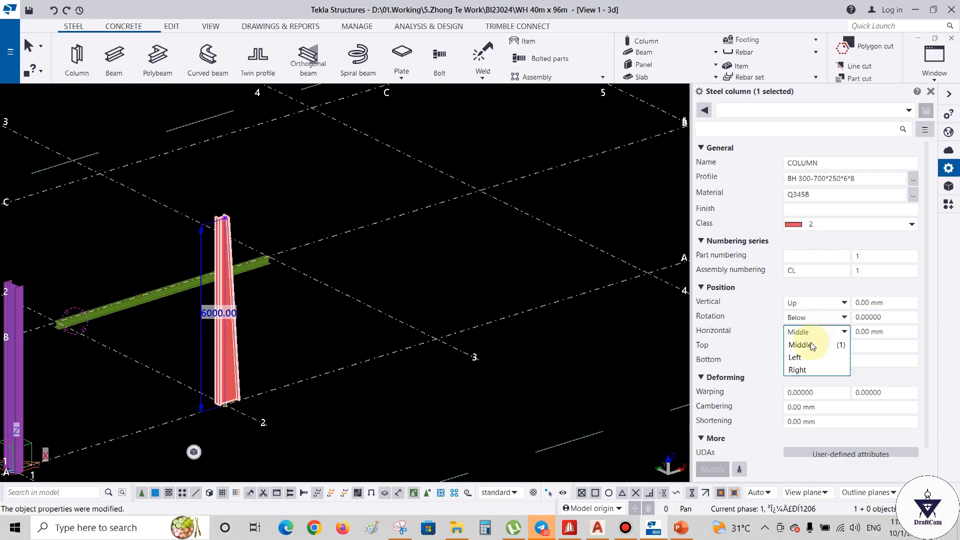
click(796, 357)
click(716, 470)
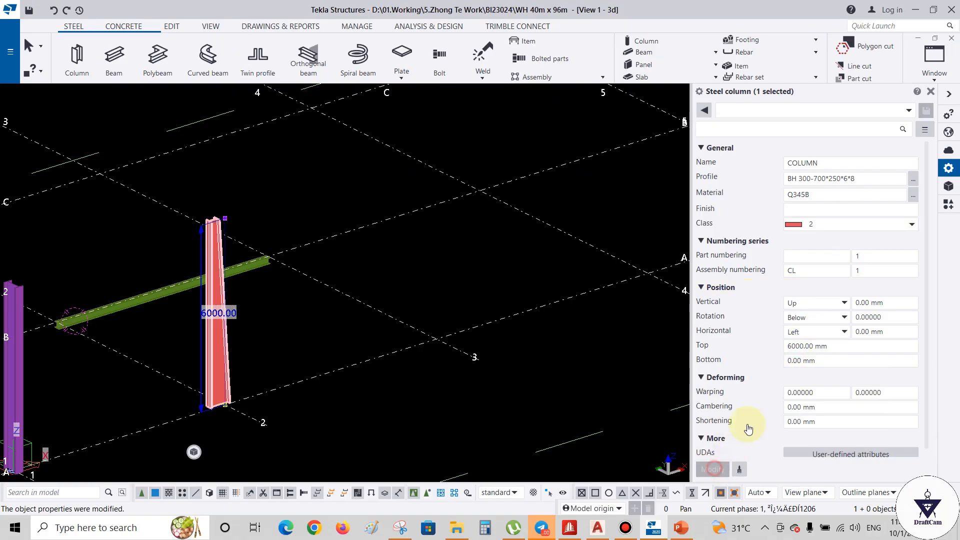
- Modify the tapered column's horizontal position to Right and reselect the column to check its placement
click(813, 332)
click(798, 370)
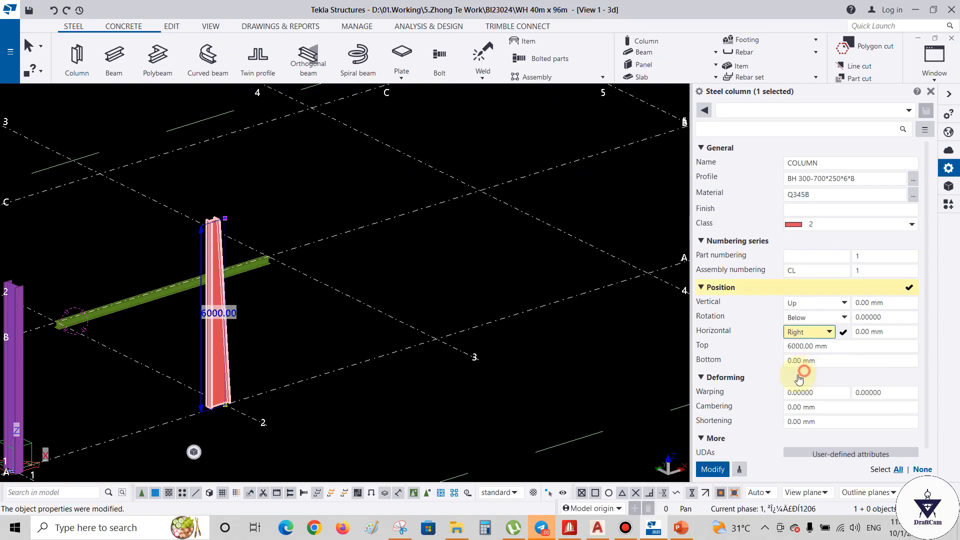
click(713, 469)
click(517, 421)
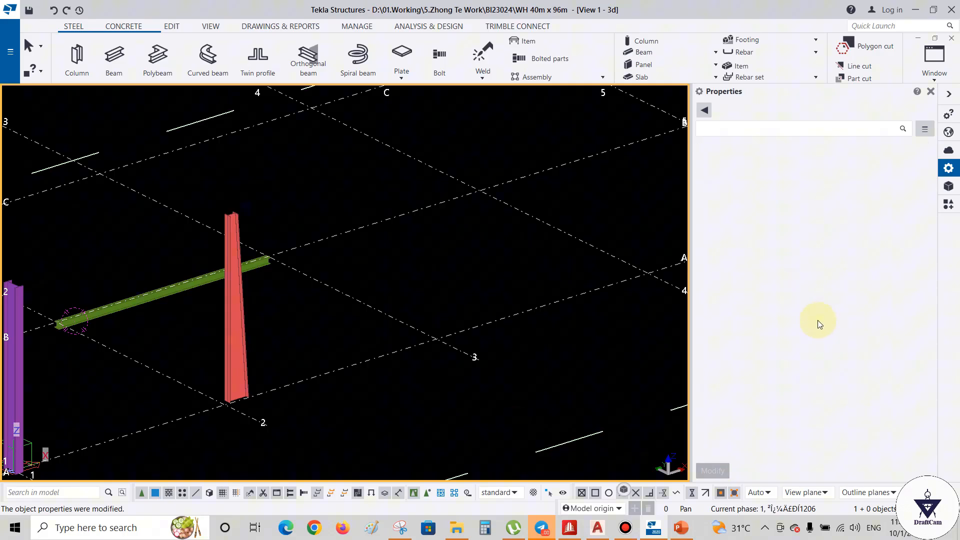
click(235, 299)
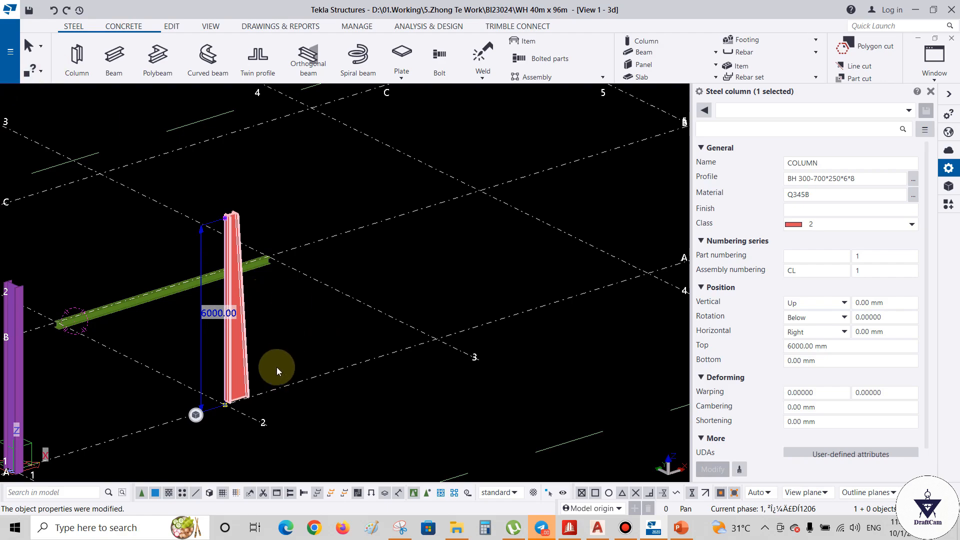
- Undo the column's modifications back to its original HM550*300*11*18 profile, redoing the placement if it gets undone too
key(ctrl+z)
key(ctrl+z)
key(ctrl+z)
key(ctrl+z)
key(ctrl+z)
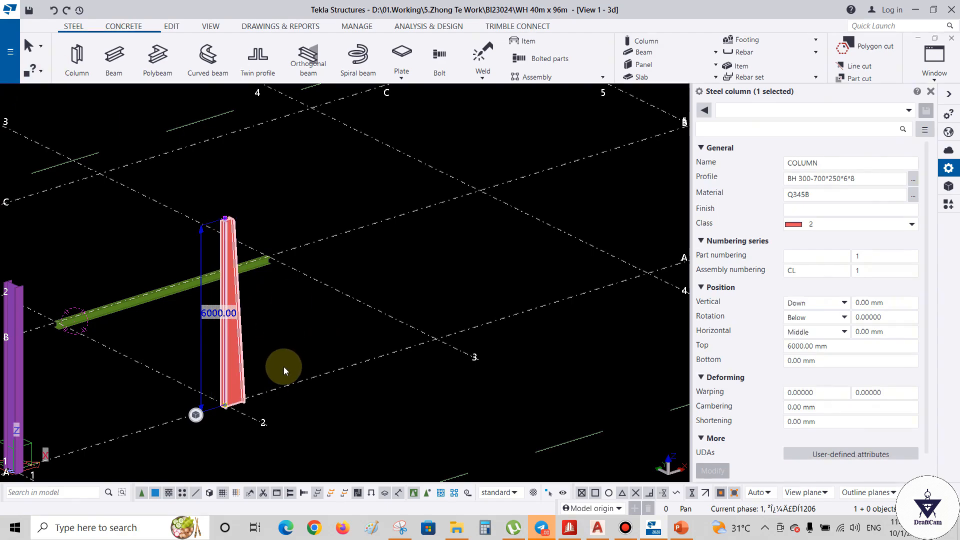
key(ctrl+z)
key(ctrl+z)
key(ctrl+z)
key(ctrl+z)
key(ctrl+z)
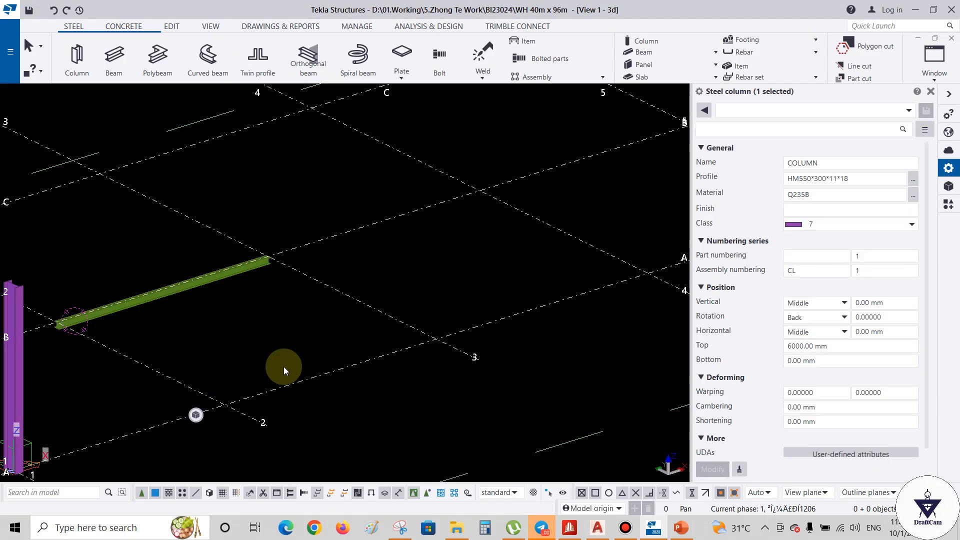
key(ctrl+y)
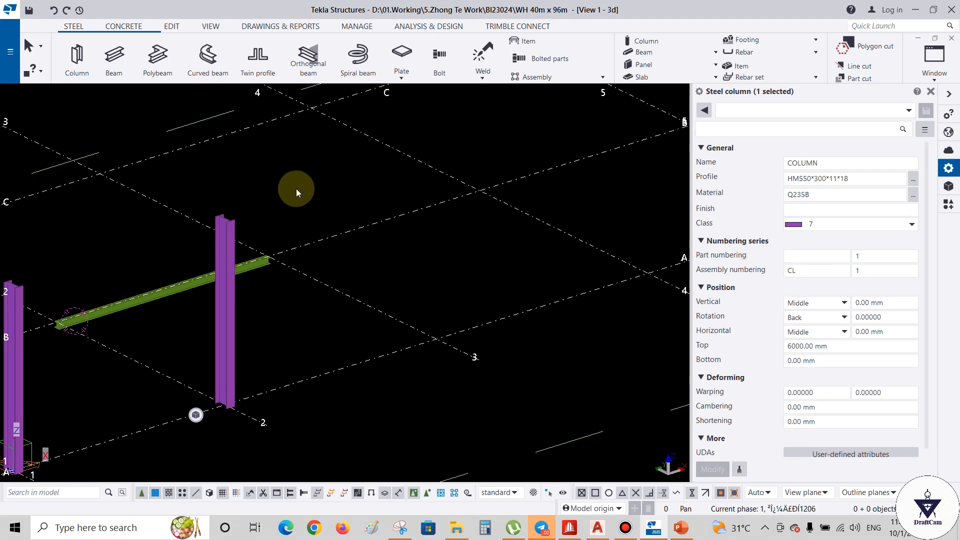
- Delete the HM550*300*11*18 column standing at the intersection of grid lines A and 2
click(220, 252)
key(Delete)
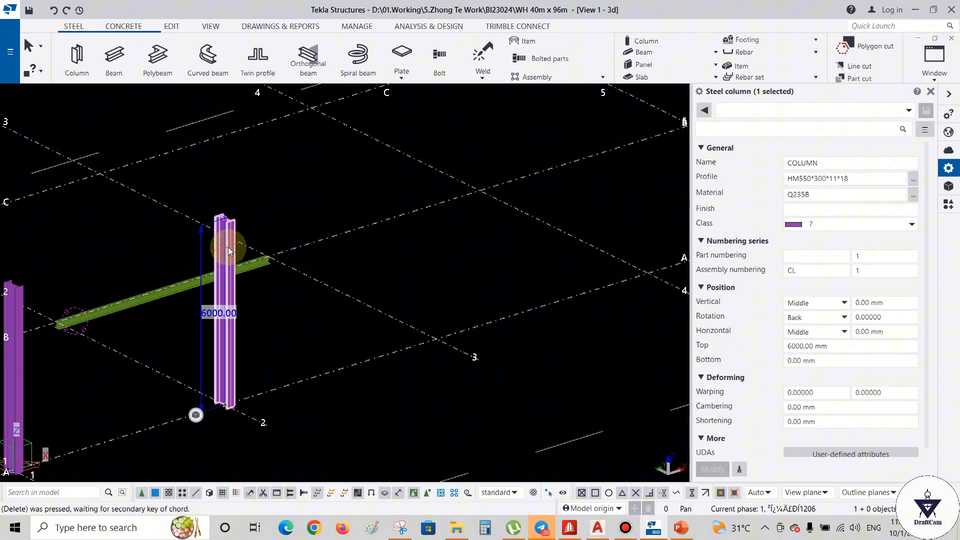
click(243, 350)
click(231, 351)
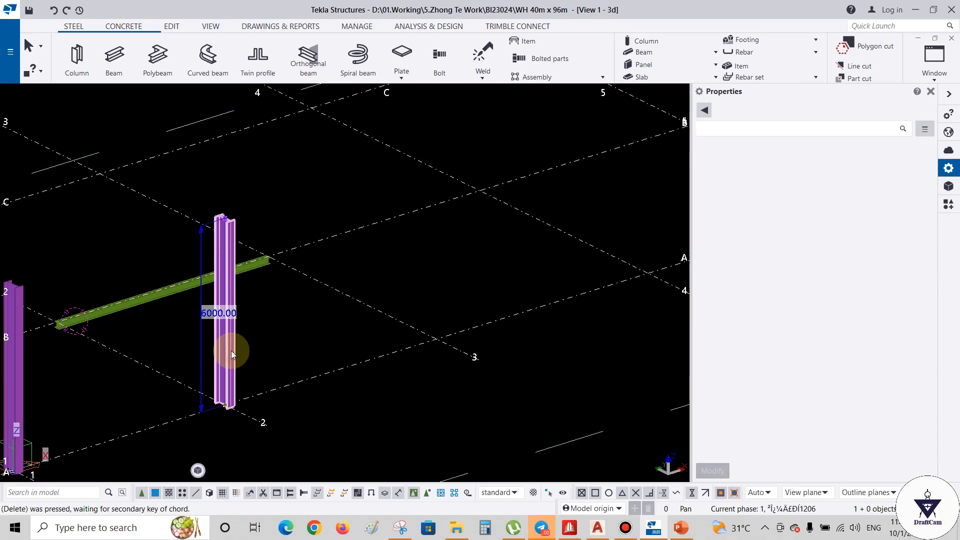
key(Delete)
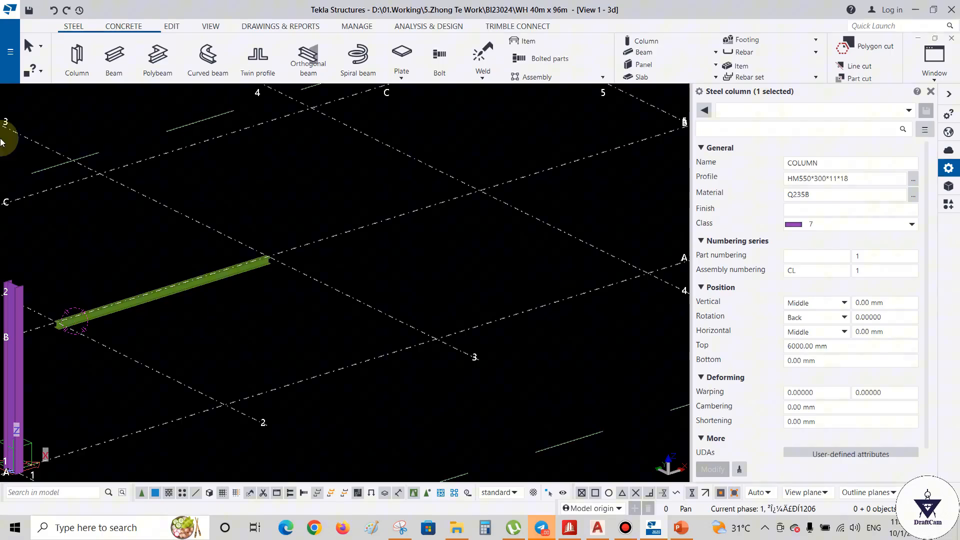
- Examine the section dimensions of BH 300-700*250*6*8 in the profile catalog's Others group, and close the catalog without updating the profile
click(10, 51)
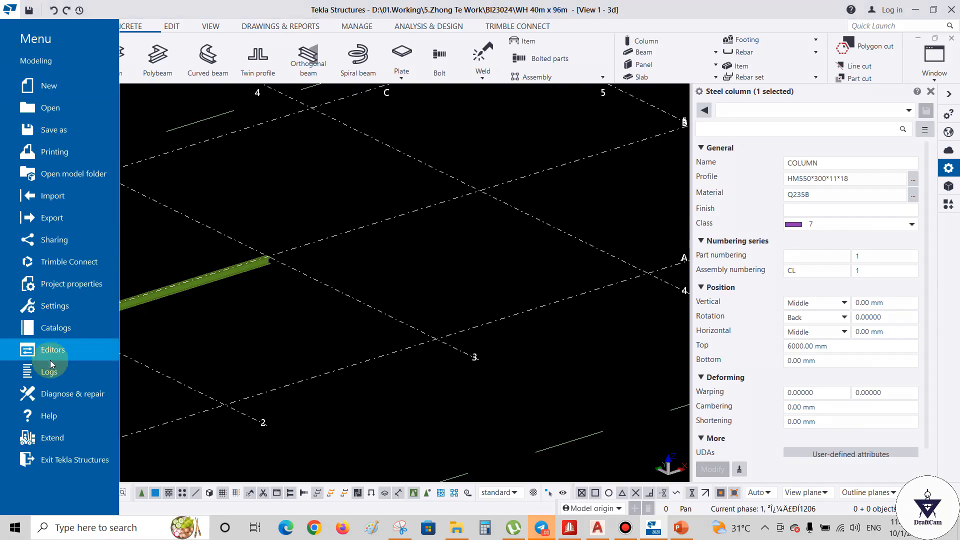
click(56, 328)
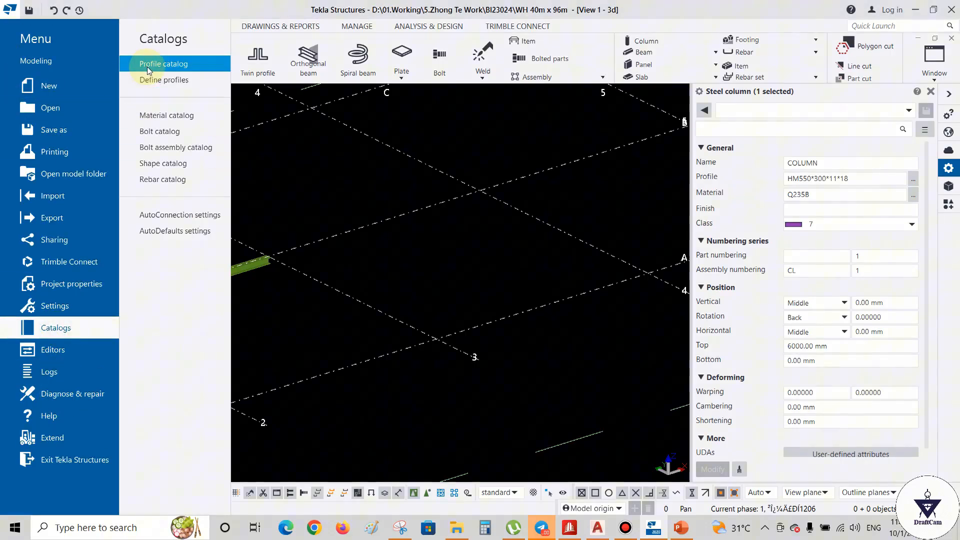
click(150, 64)
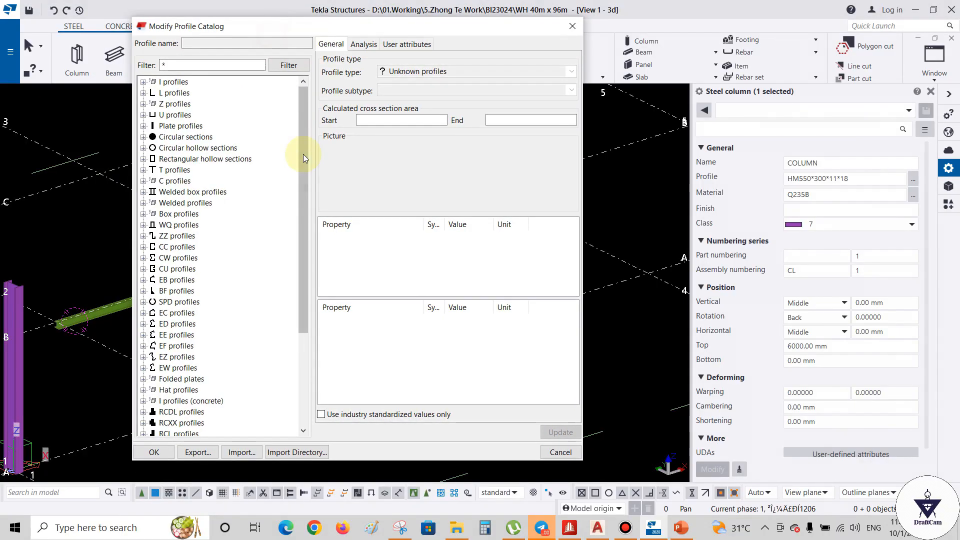
drag(305, 159, 238, 343)
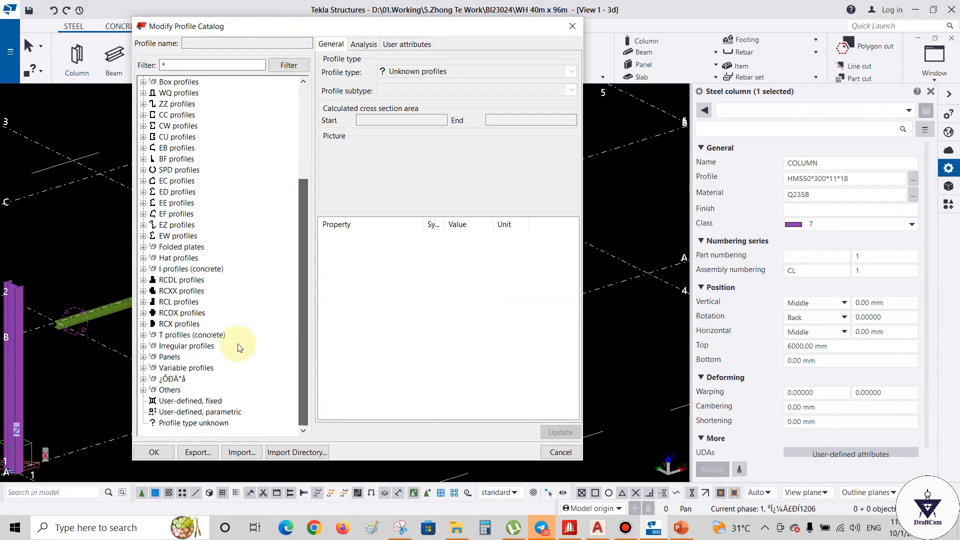
click(144, 391)
scroll(258, 285, down, 1)
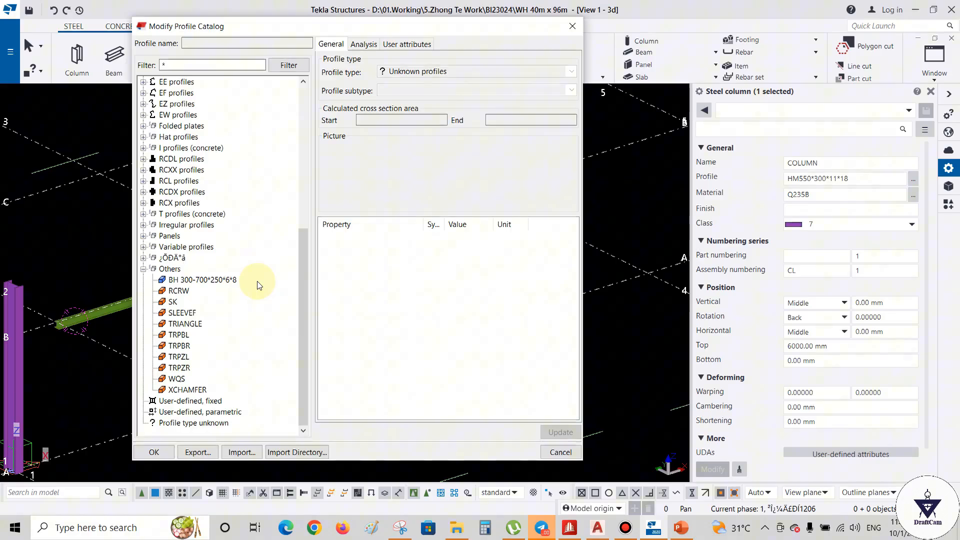
click(216, 284)
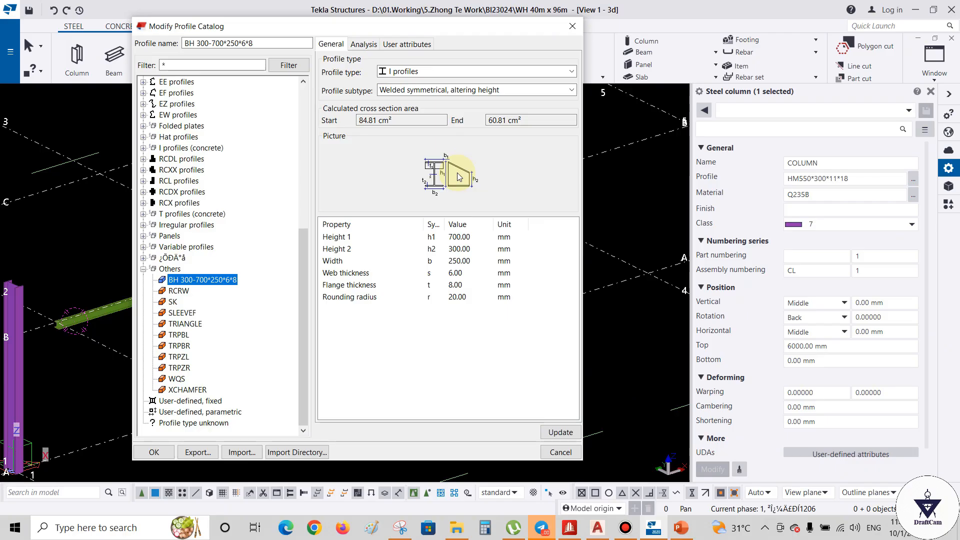
click(459, 238)
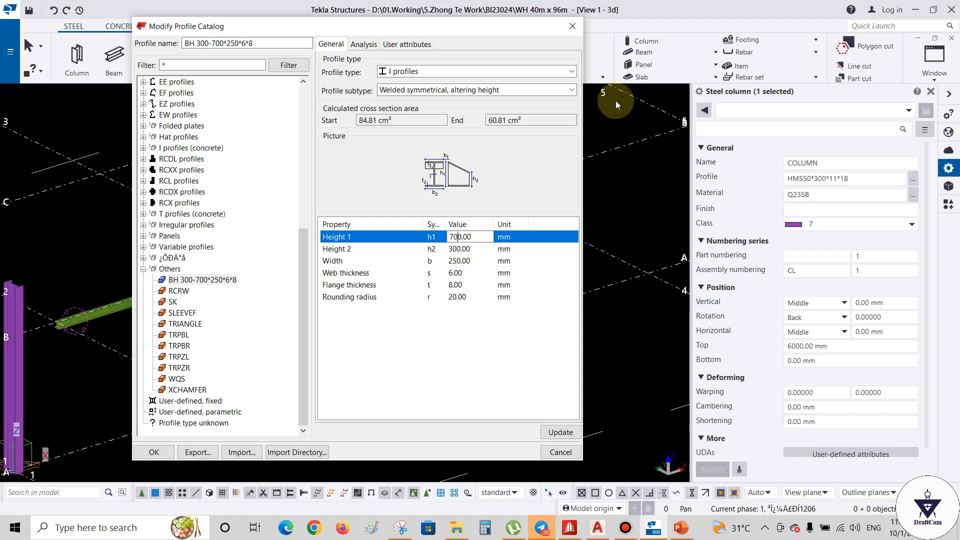
click(571, 27)
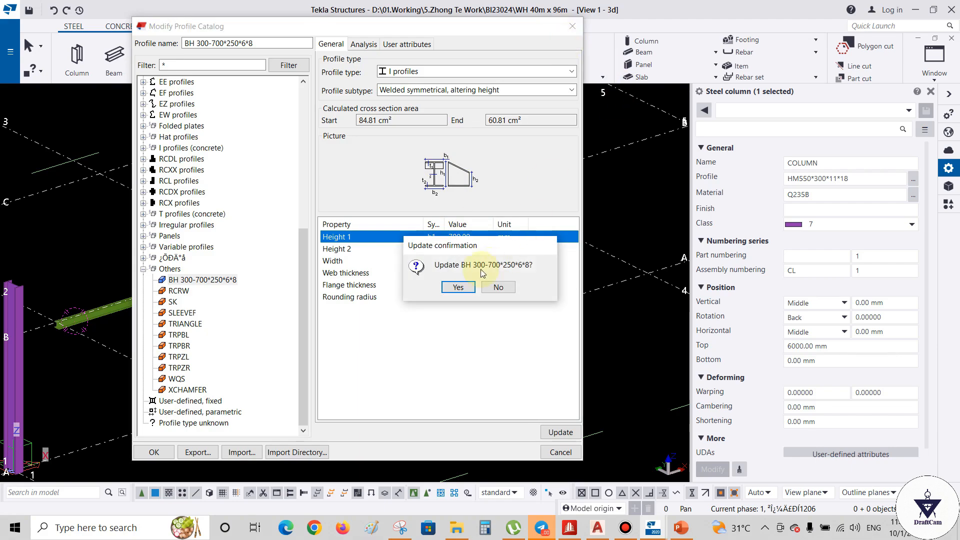
click(498, 288)
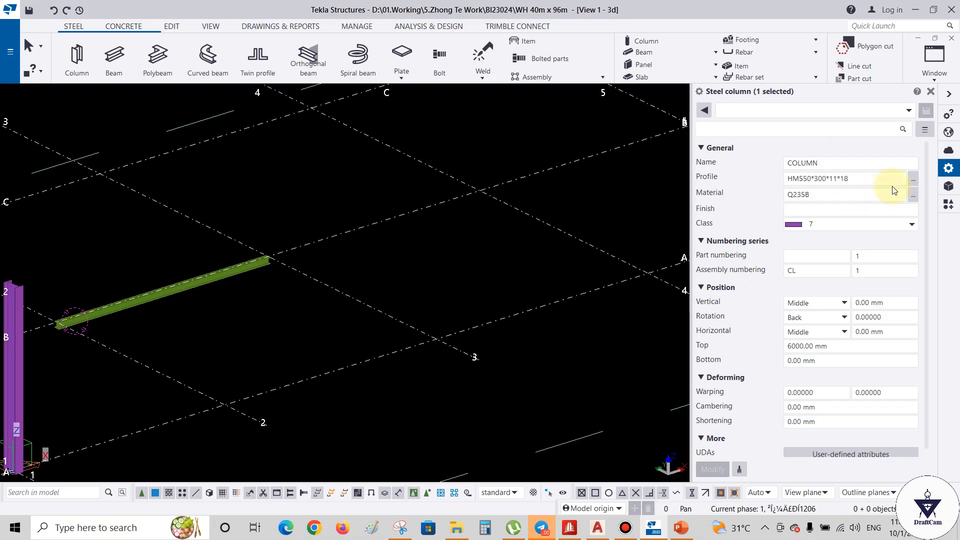
- Choose BH 300-700*250*6*8 from the Others group as the profile in the steel column properties
click(913, 180)
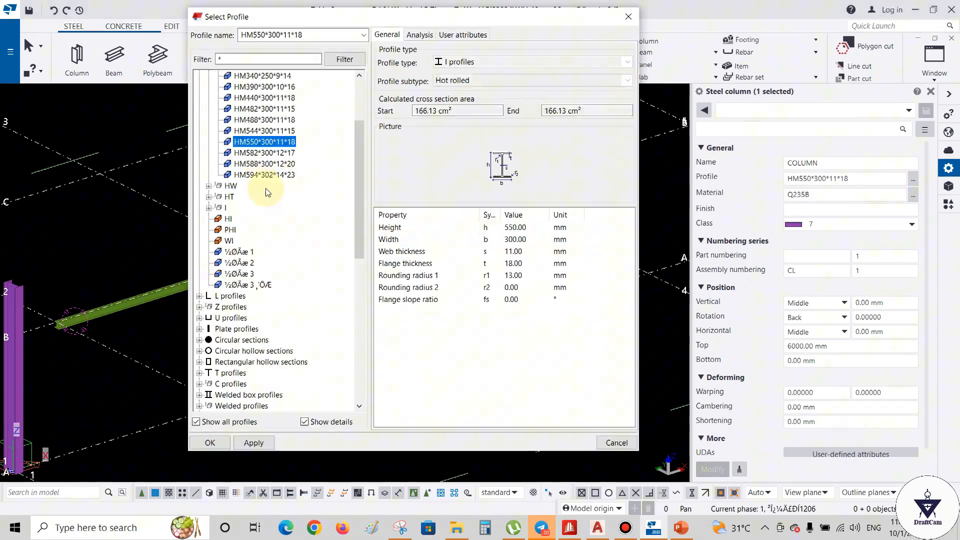
scroll(290, 219, down, 8)
scroll(350, 230, down, 3)
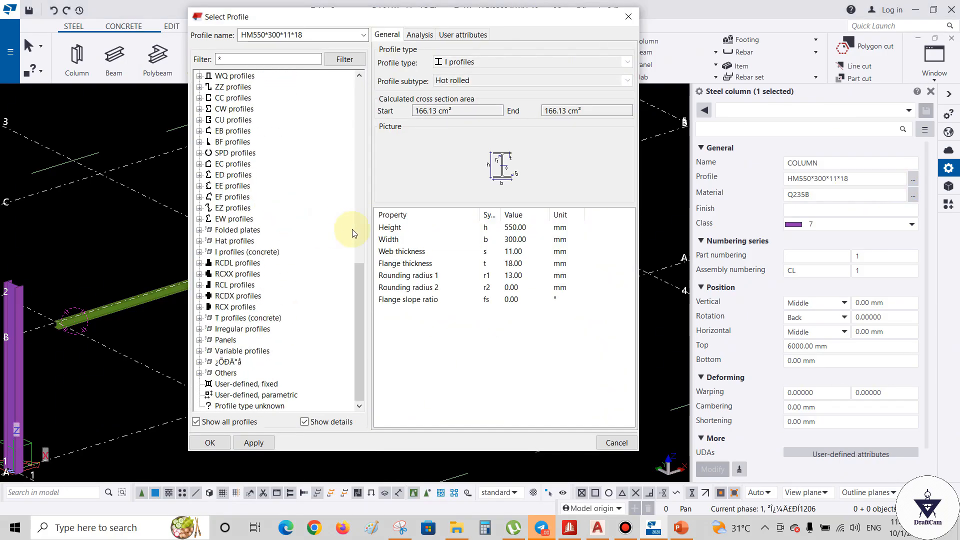
click(199, 372)
click(255, 296)
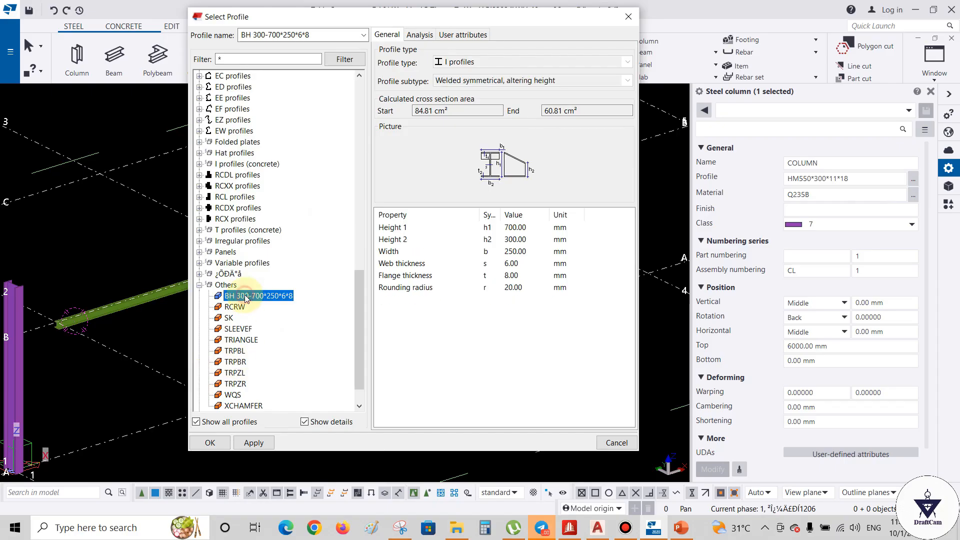
click(251, 442)
click(210, 442)
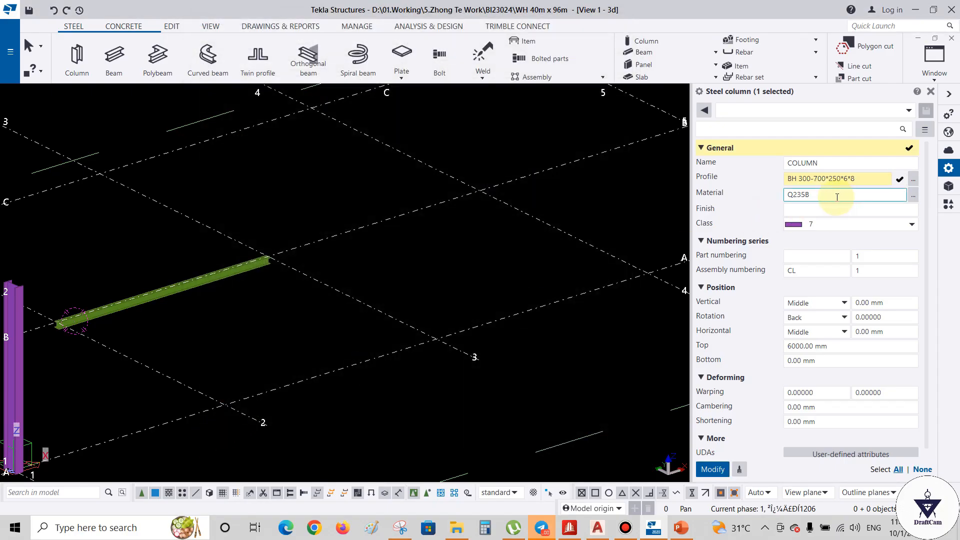
- Set the steel column's material to Q345B and its class to 2, and apply the modified properties
click(913, 195)
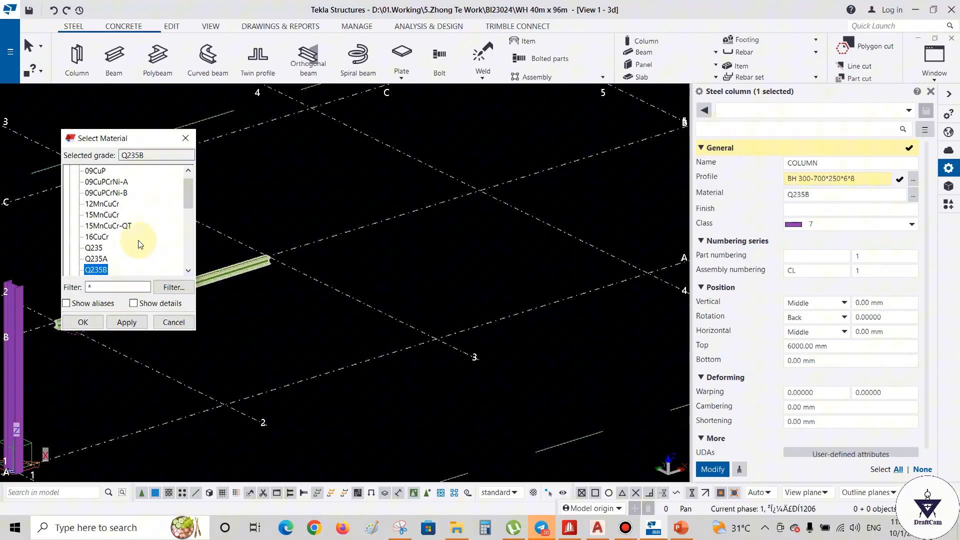
scroll(140, 244, down, 3)
click(107, 270)
click(123, 323)
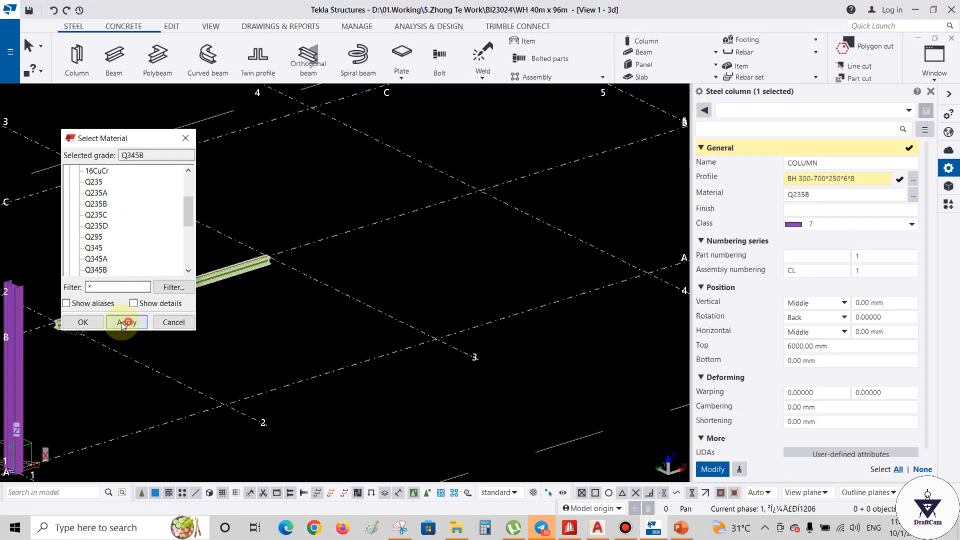
click(83, 322)
click(905, 225)
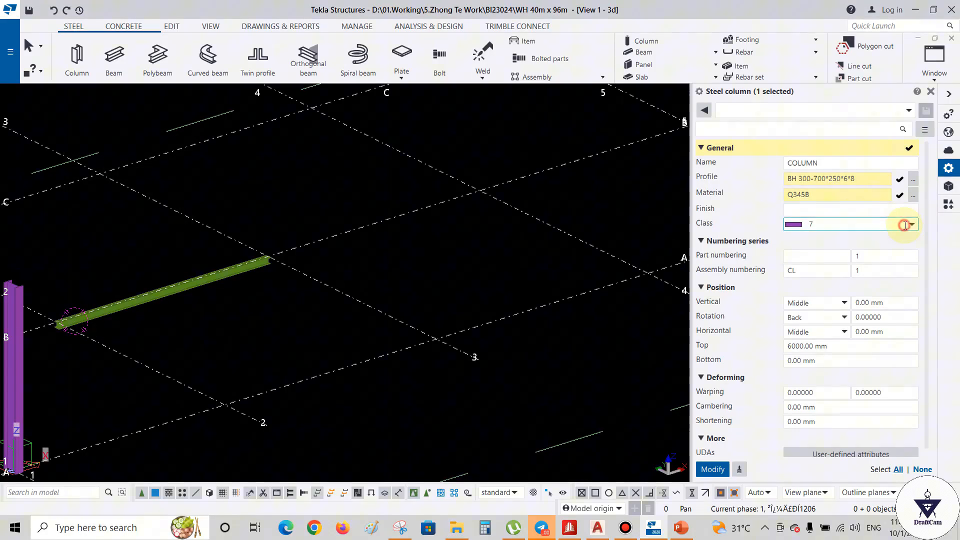
click(810, 262)
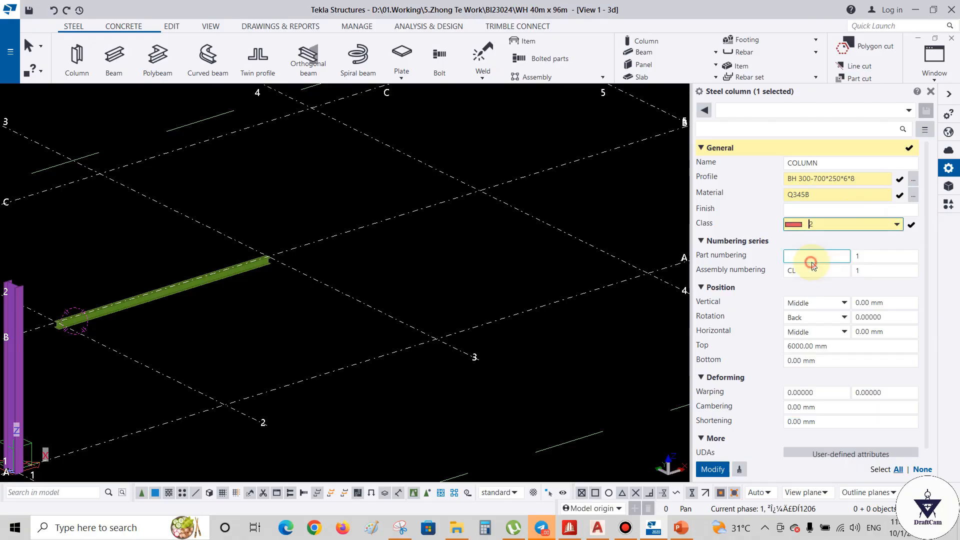
click(713, 470)
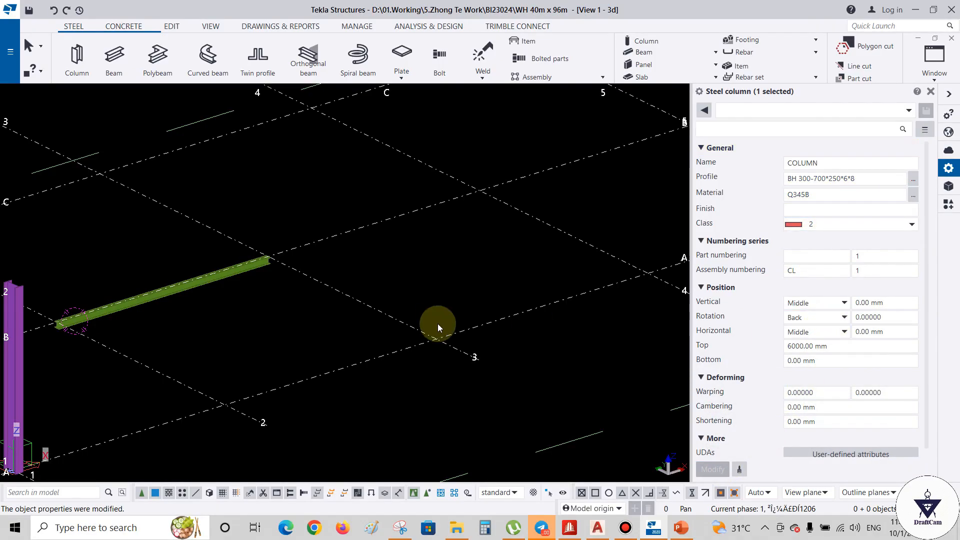
click(851, 179)
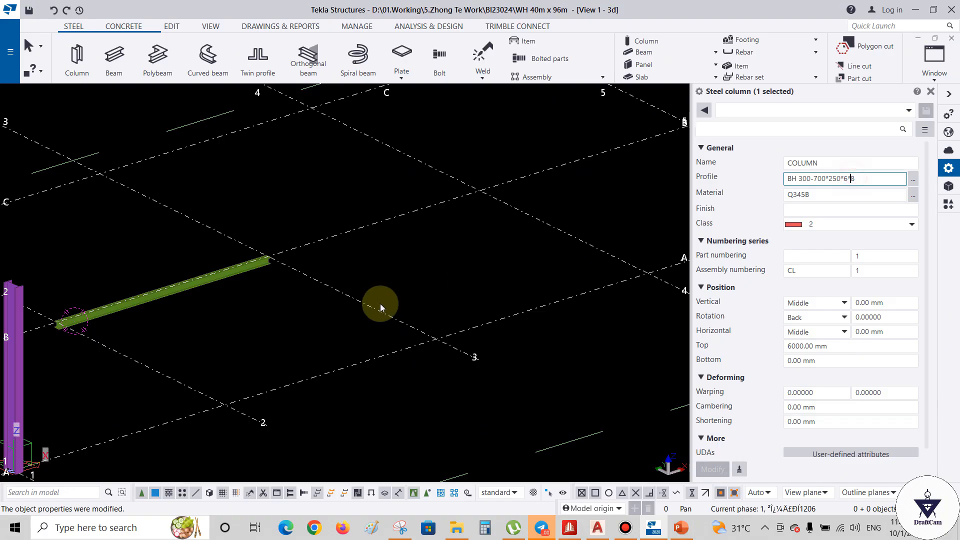
- Place a tapered BH 300-700*250*6*8 column at the intersection of grid lines A and 3 and end the Column command
click(78, 61)
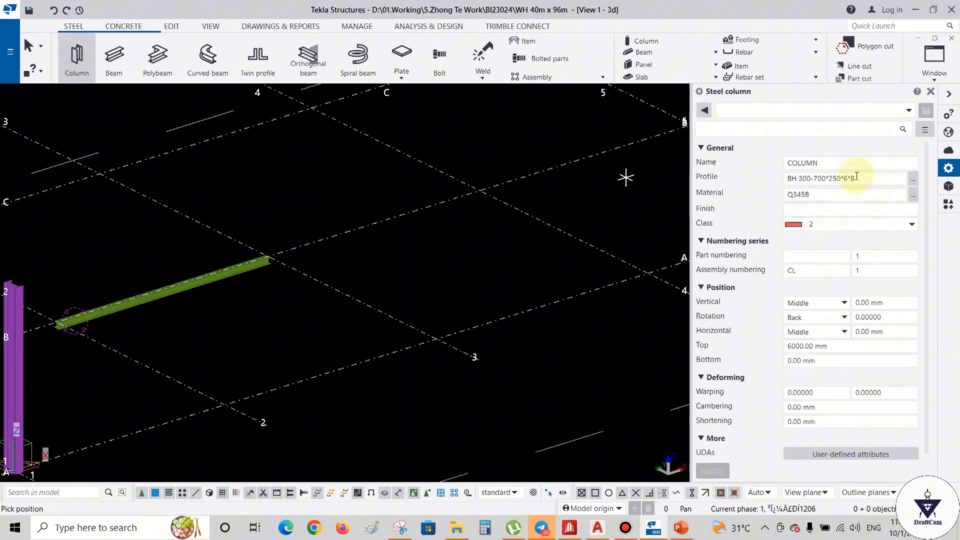
click(436, 340)
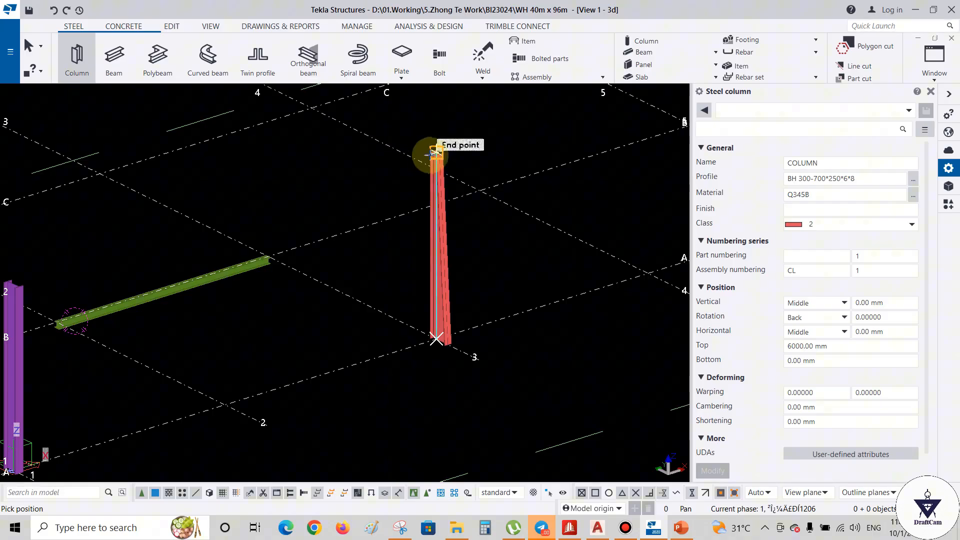
right_click(478, 116)
click(494, 124)
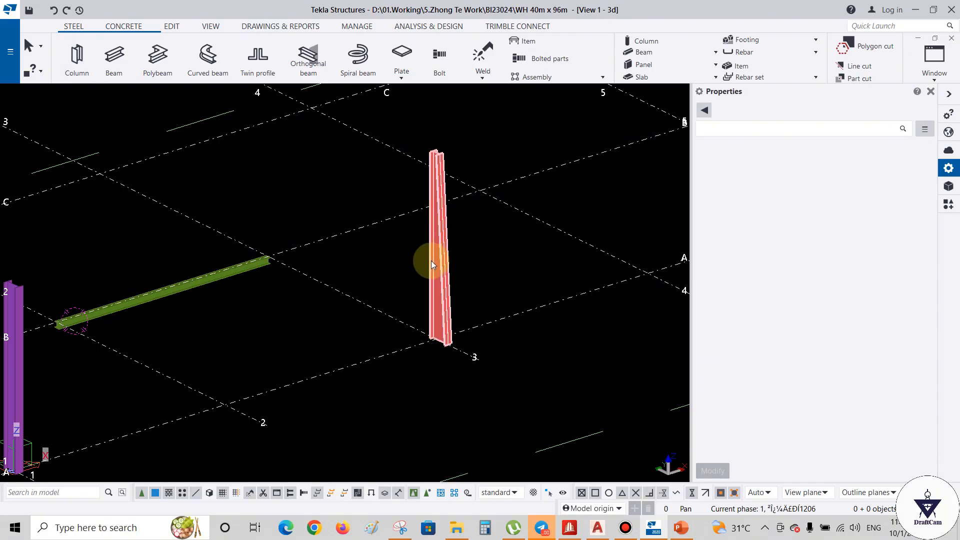
key(v)
click(448, 269)
ctrl+middle_drag(449, 277, 363, 255)
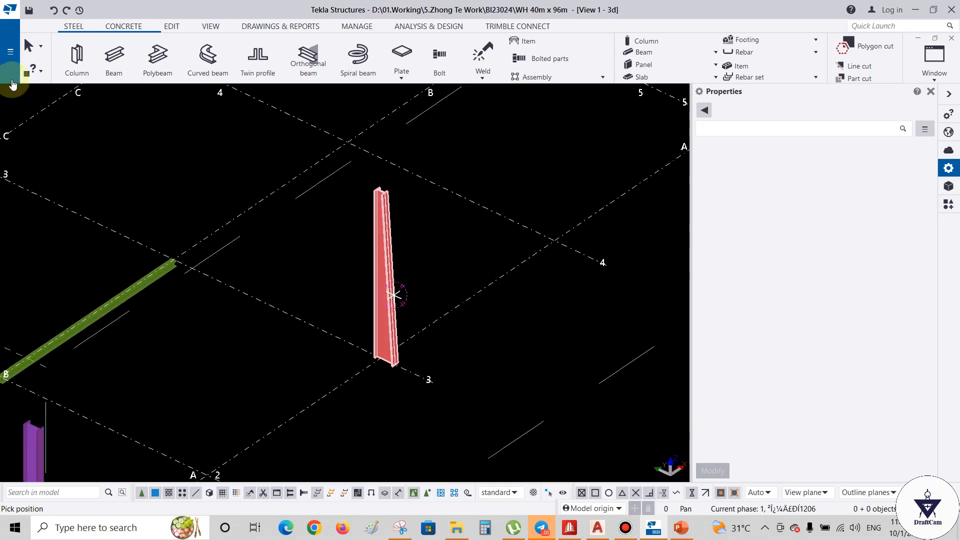
- Open the profile catalog and select BH 300-700*250*6*8 in the Others group
click(10, 52)
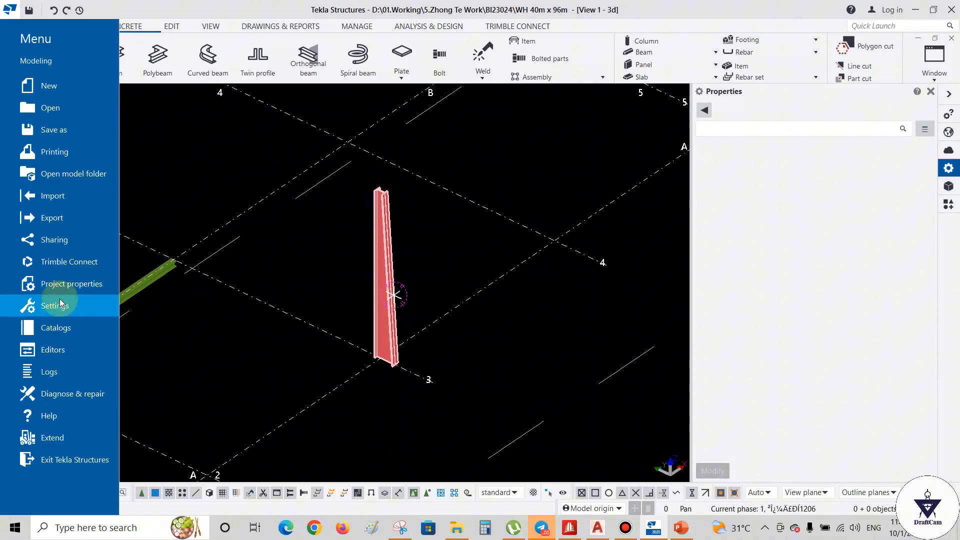
click(58, 328)
click(176, 65)
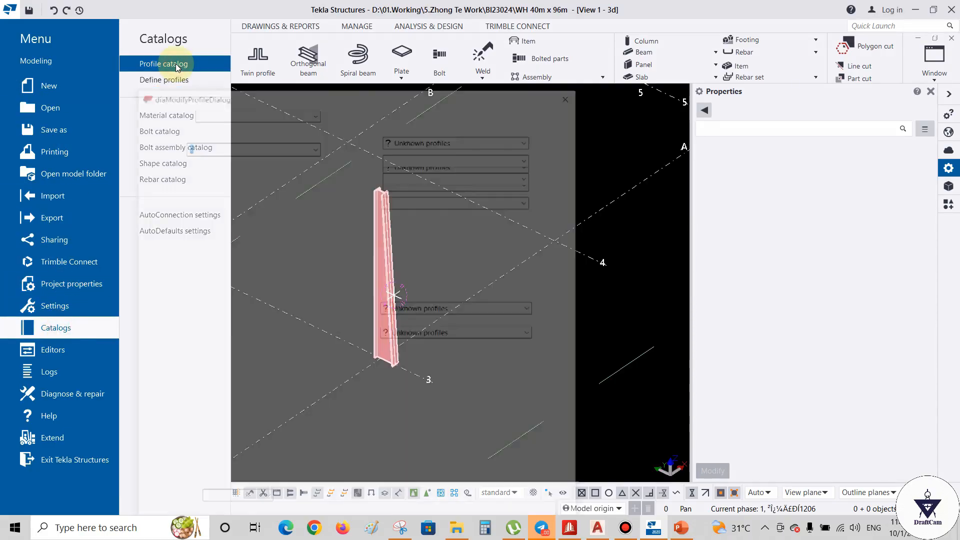
scroll(245, 374, down, 8)
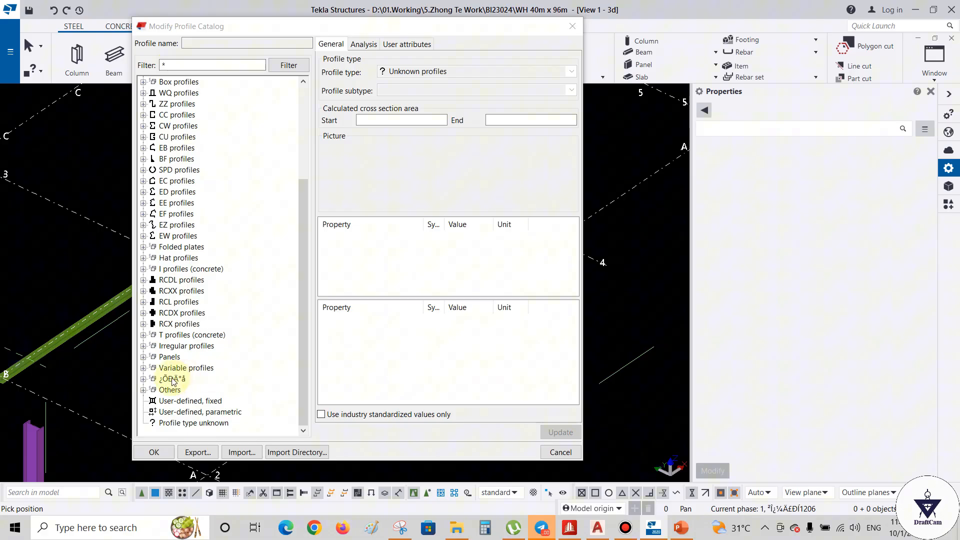
click(143, 390)
click(200, 313)
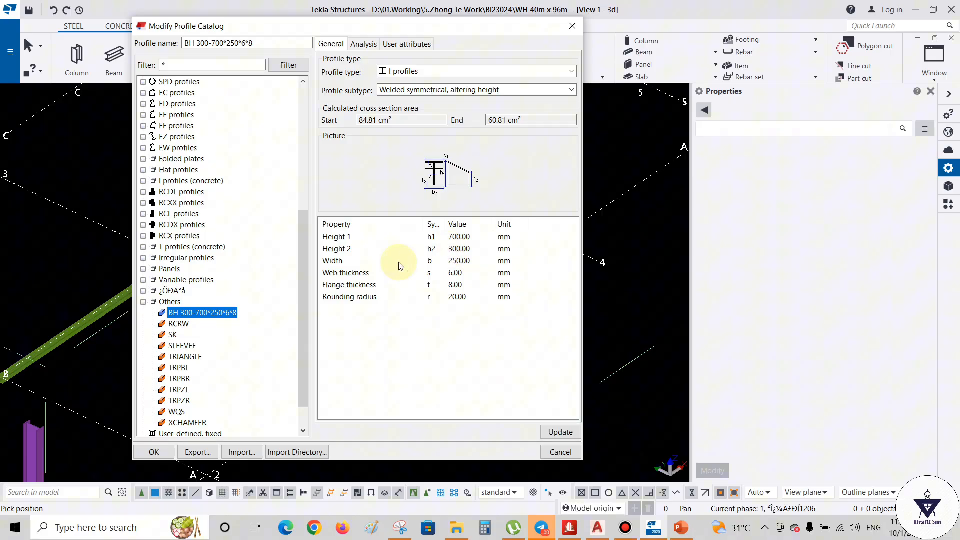
- Set BH 300-700*250*6*8's Height 1 to 300 mm and Height 2 to 700 mm, and save the updated profile to the catalog
click(459, 237)
drag(487, 237, 405, 242)
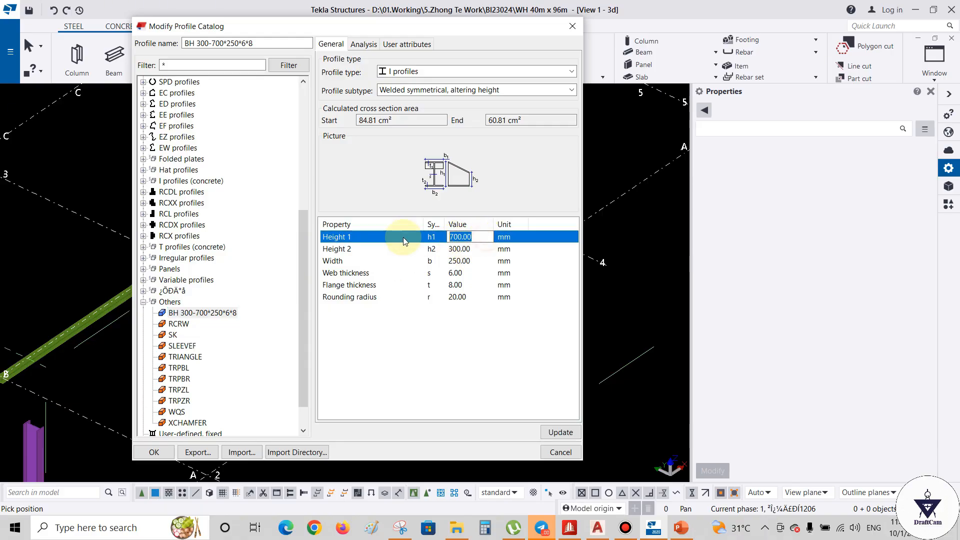
text(3)
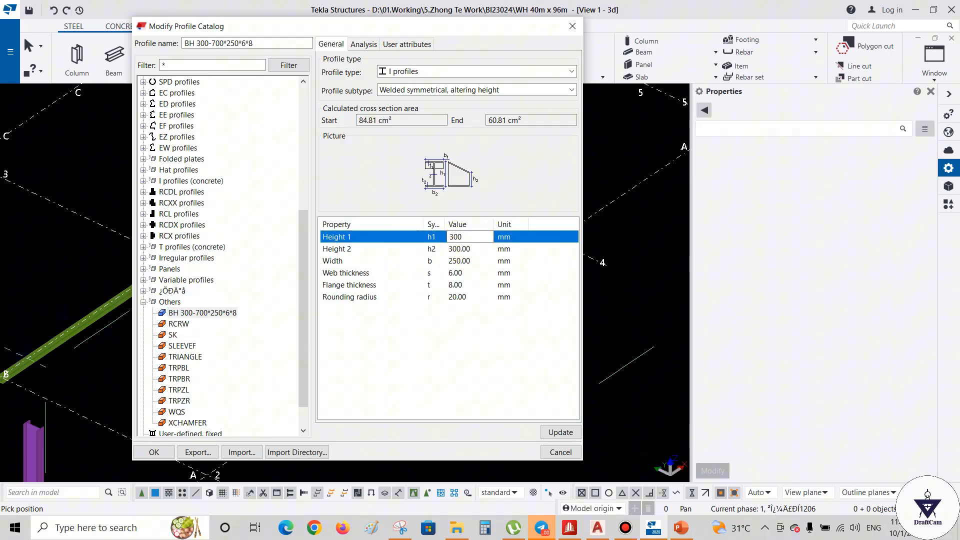
text(00)
click(459, 248)
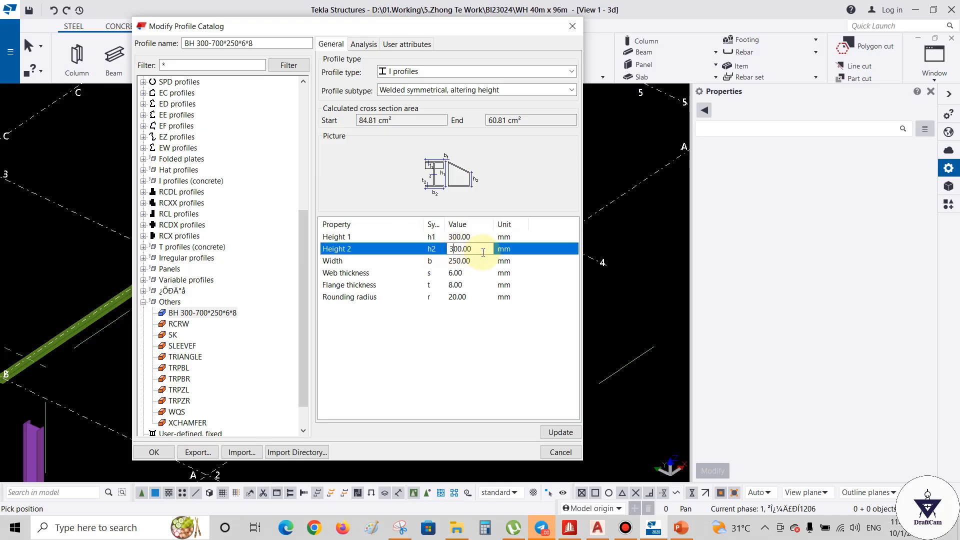
text(7)
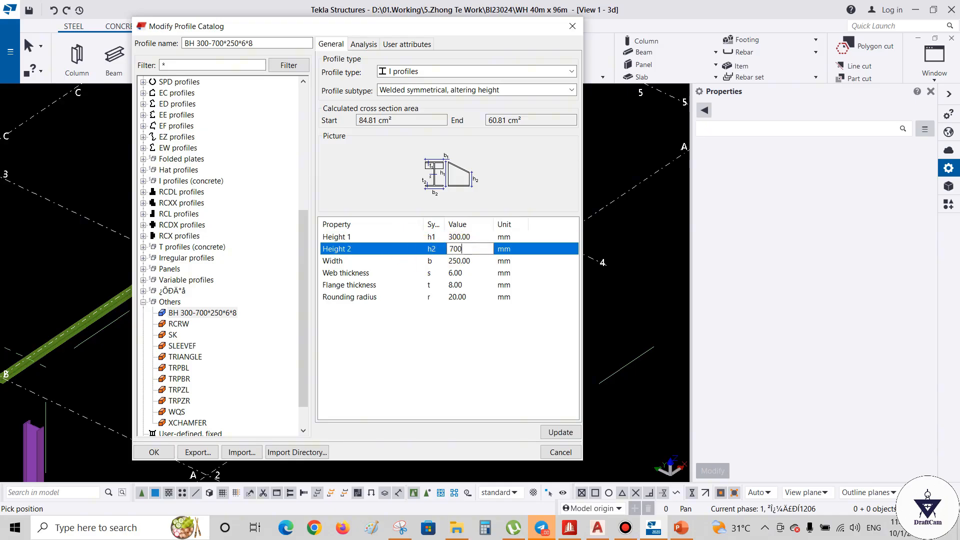
click(572, 433)
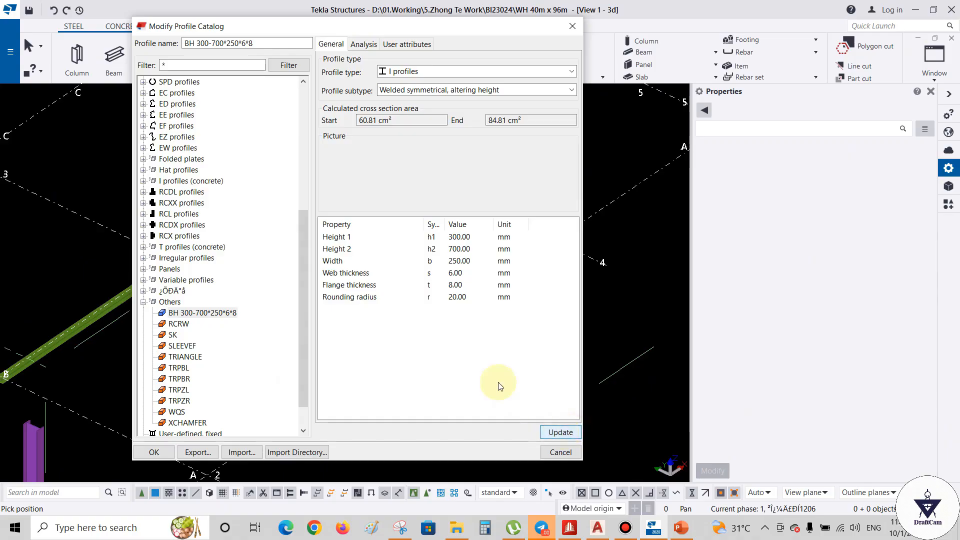
click(156, 452)
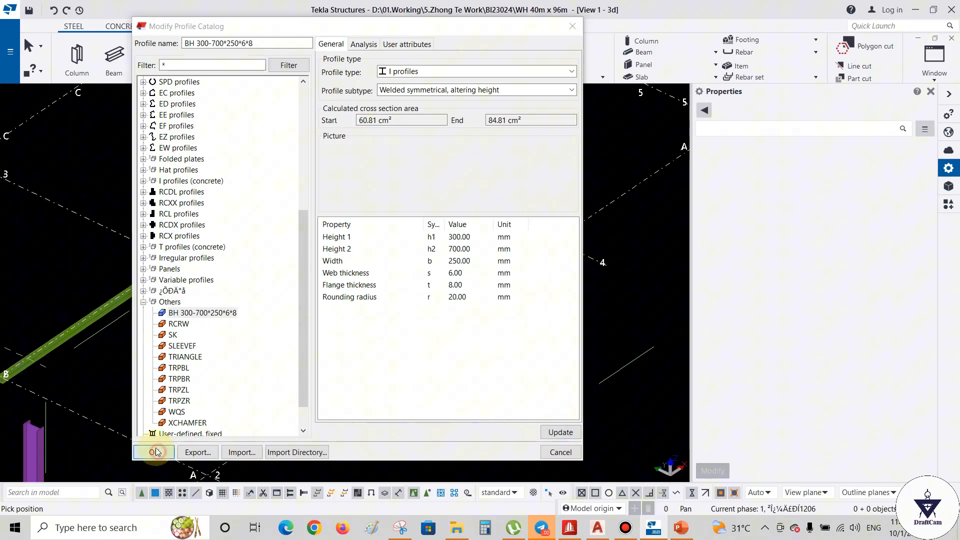
click(456, 287)
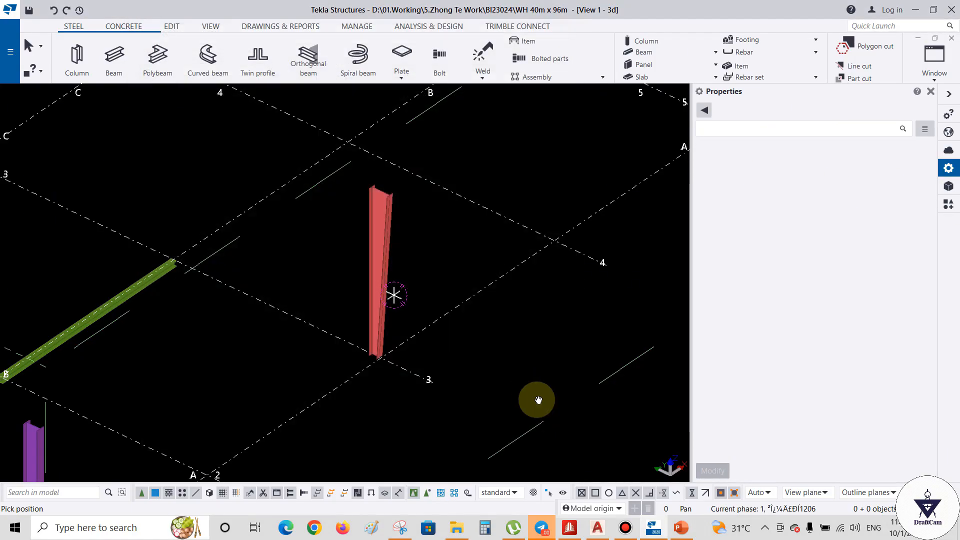
- Interrupt the running command and select the tapered column at grid intersection A-3
right_click(413, 225)
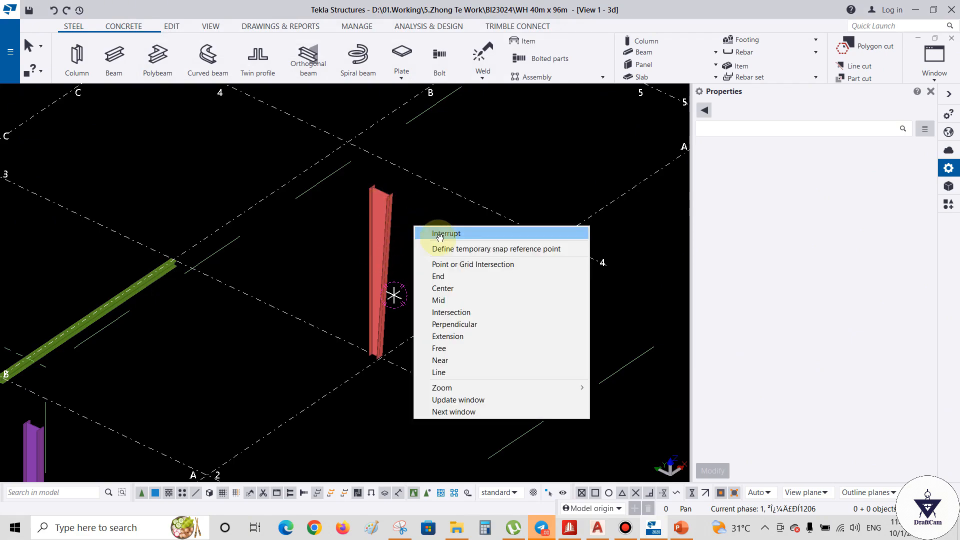
click(424, 239)
click(385, 227)
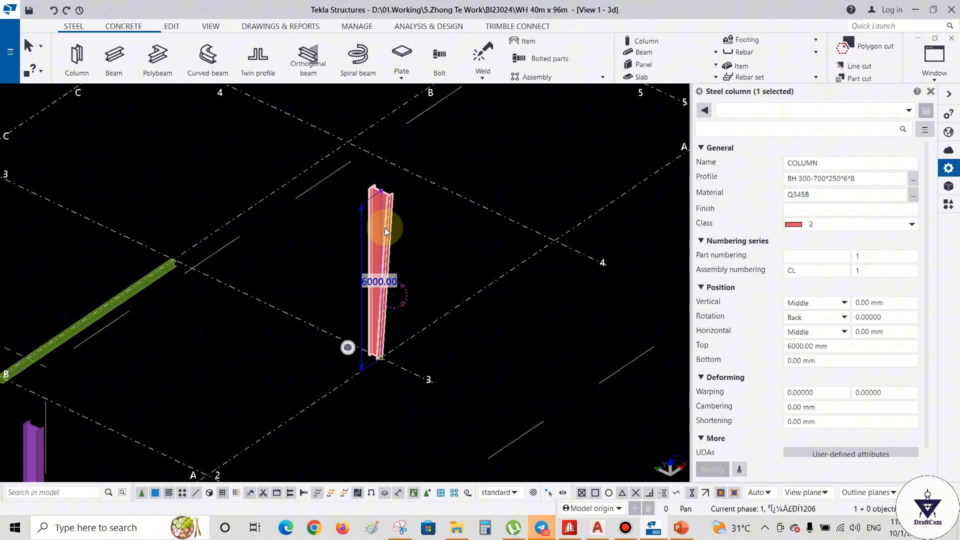
- Reopen the profile catalog and select BH 300-700*250*6*8 in the Others group
click(12, 64)
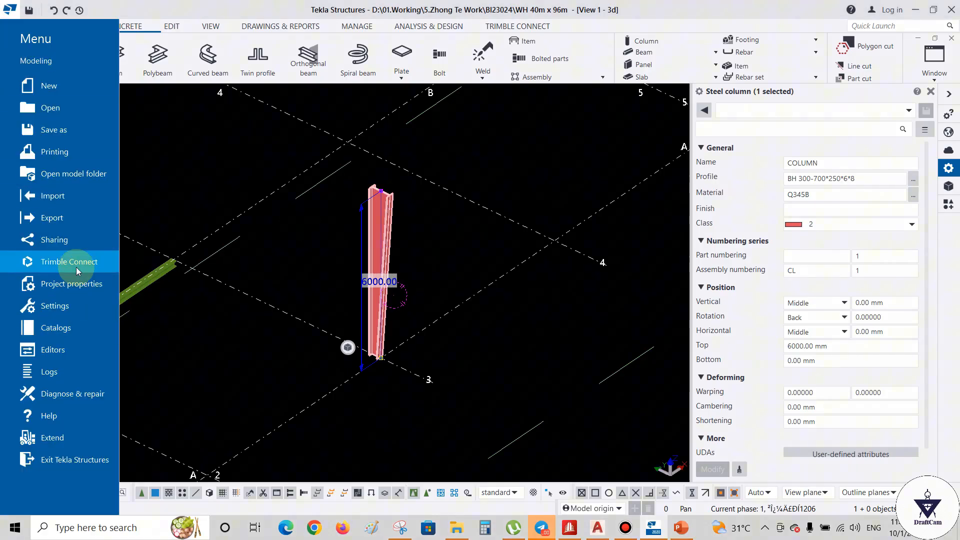
click(67, 330)
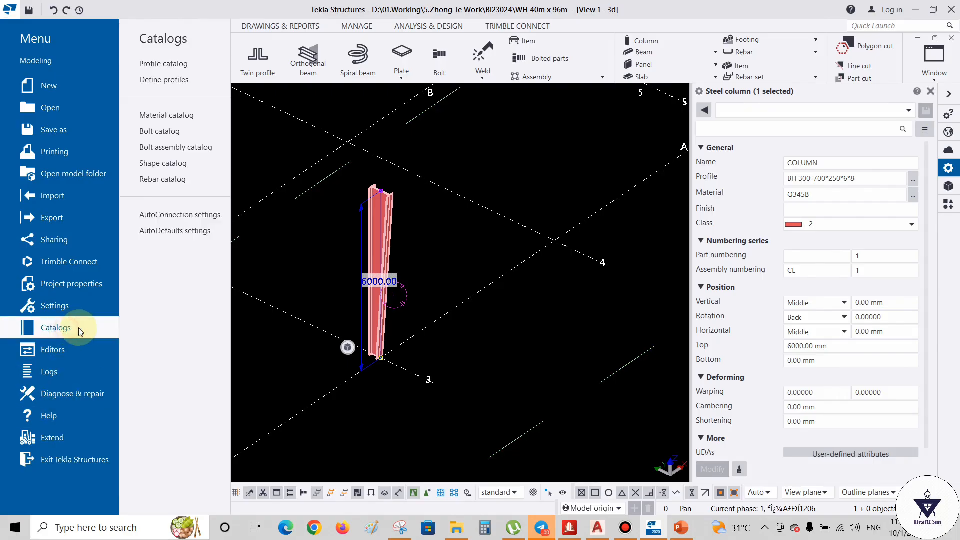
click(159, 68)
scroll(185, 393, down, 5)
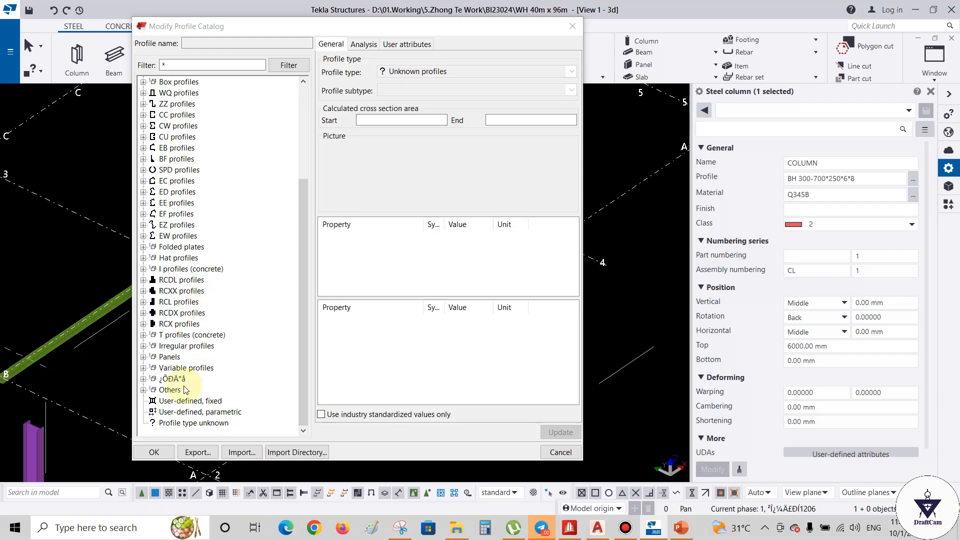
click(145, 391)
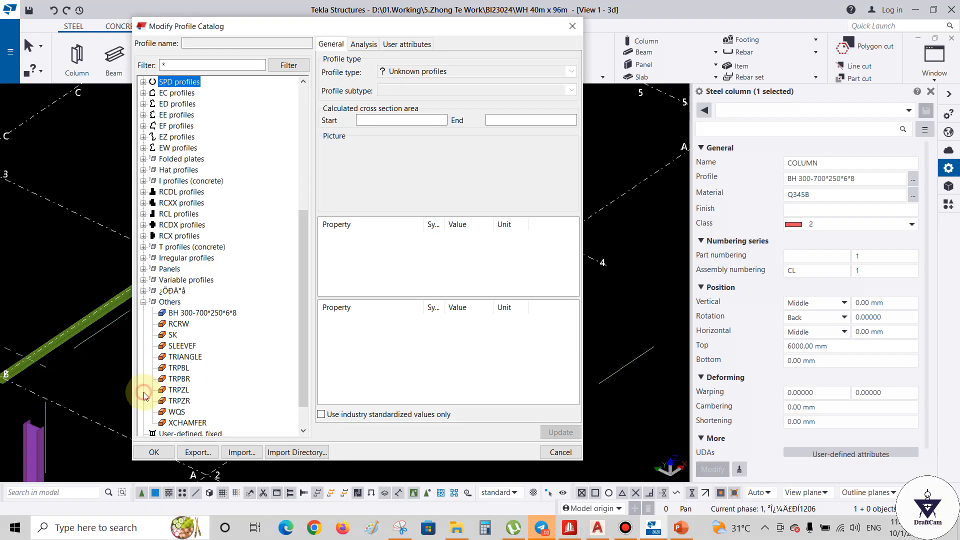
click(213, 314)
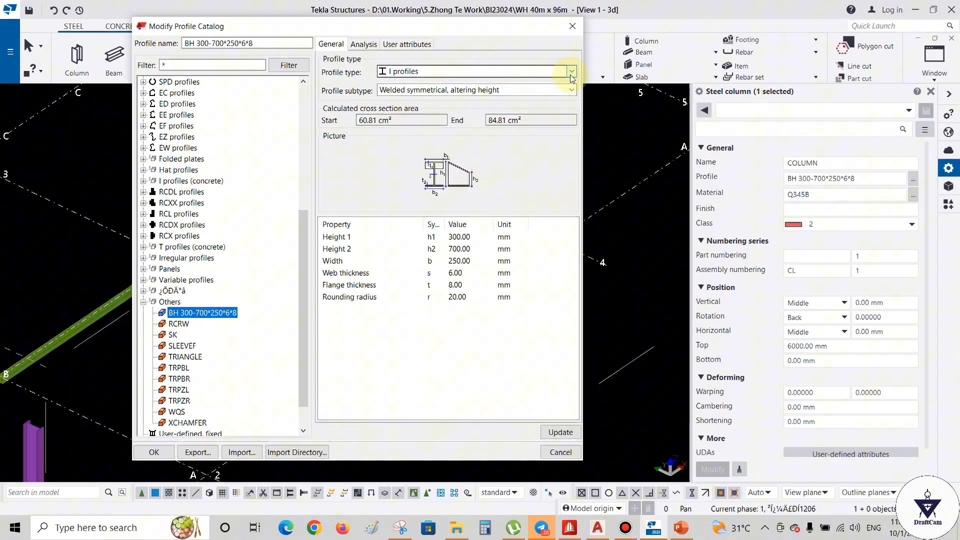
drag(486, 32, 508, 17)
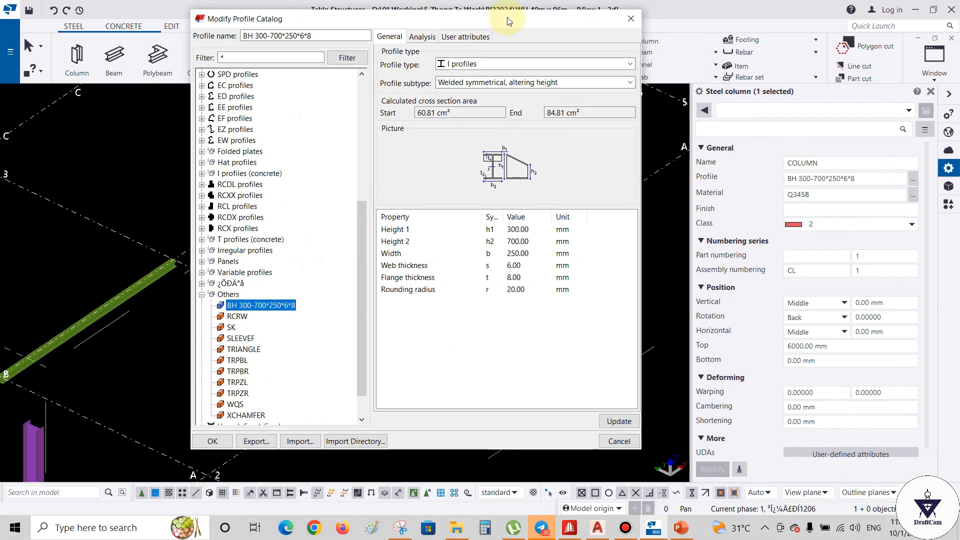
right_click(273, 310)
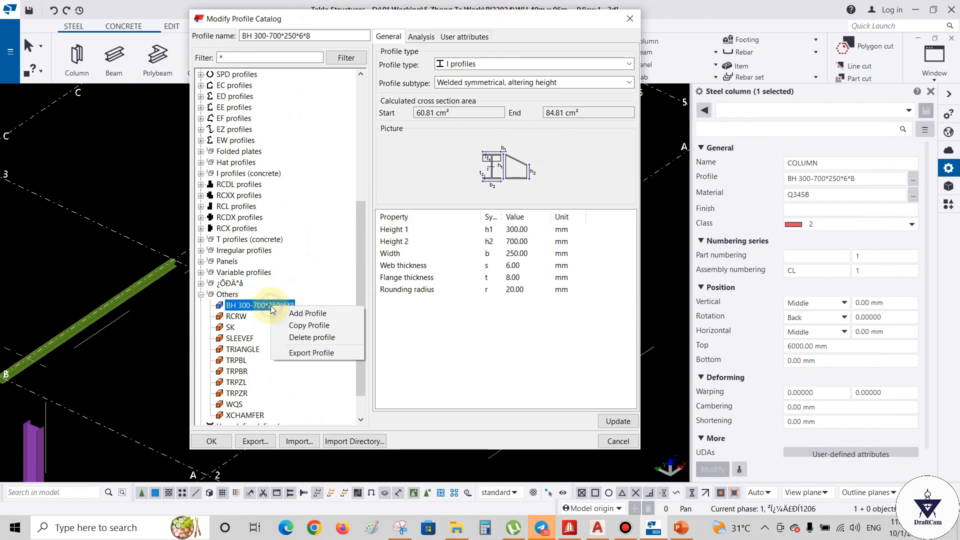
click(313, 313)
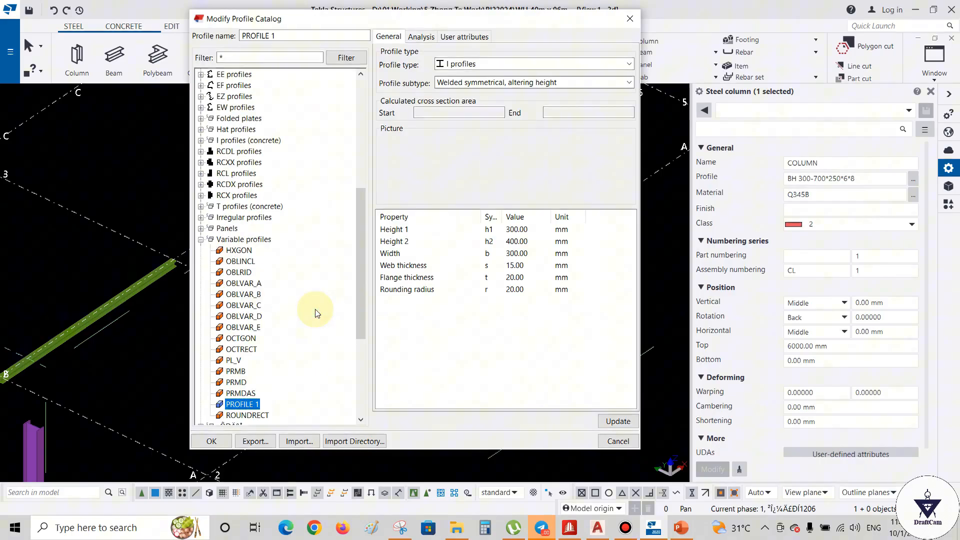
scroll(265, 363, down, 3)
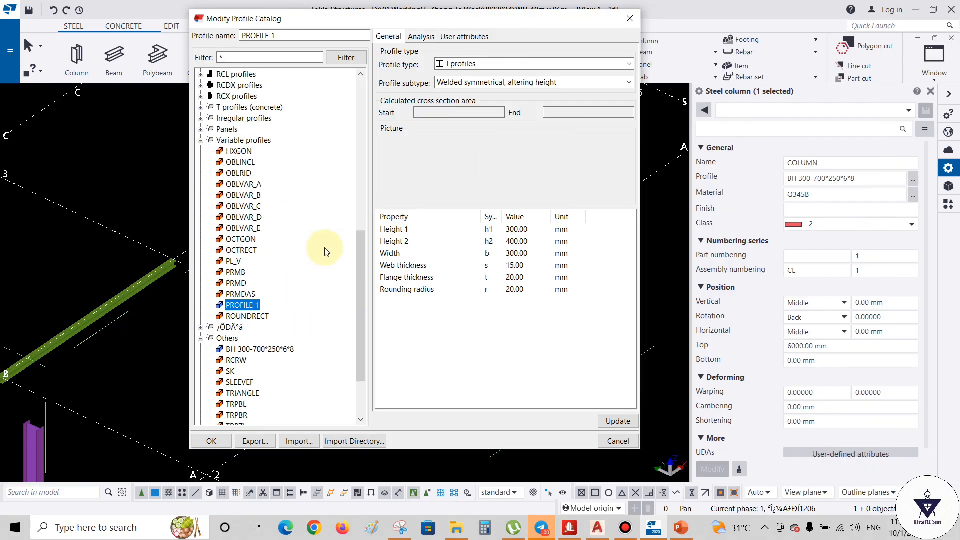
right_click(248, 305)
click(288, 333)
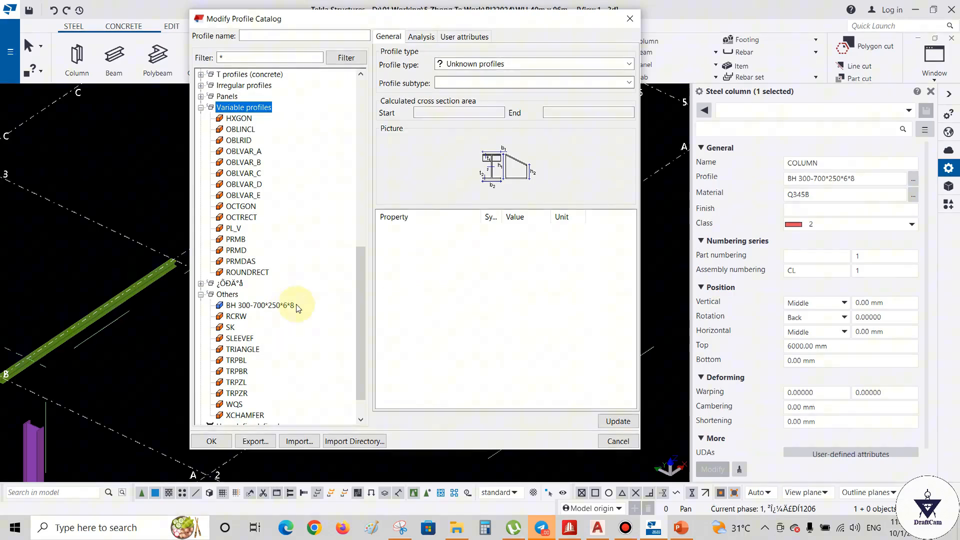
- Copy the BH 300-700*250*6*8 profile and rename the copy as BH 300*150*5*6
click(276, 306)
right_click(276, 307)
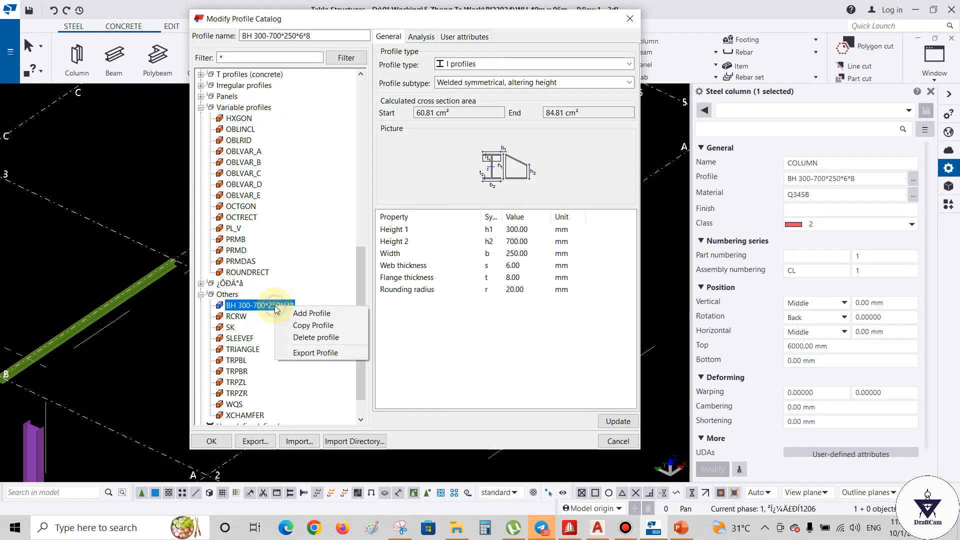
click(316, 325)
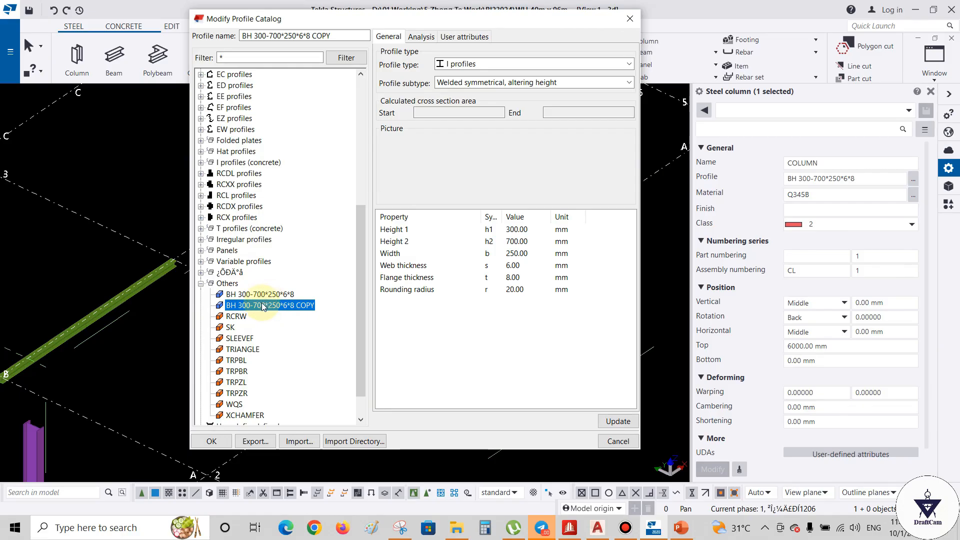
drag(331, 35, 271, 33)
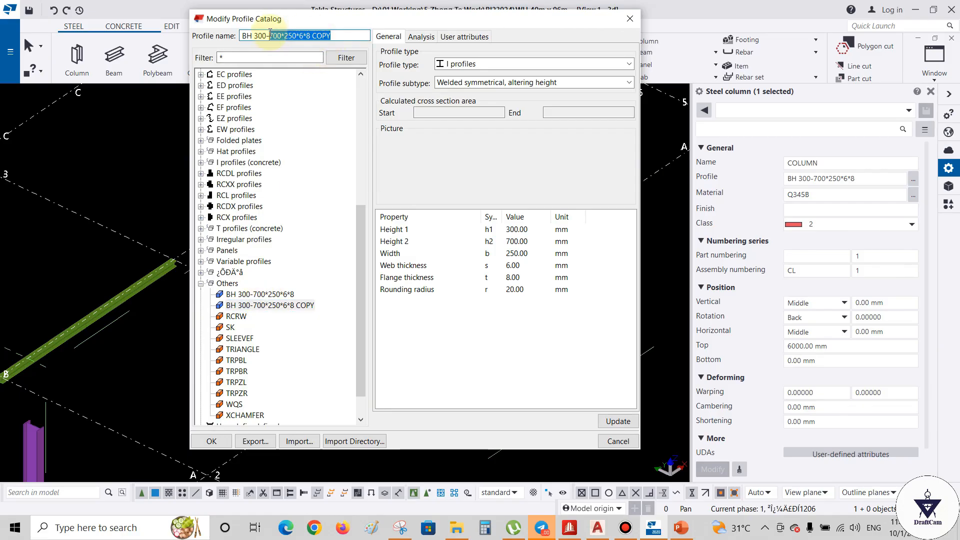
key(BackSpace)
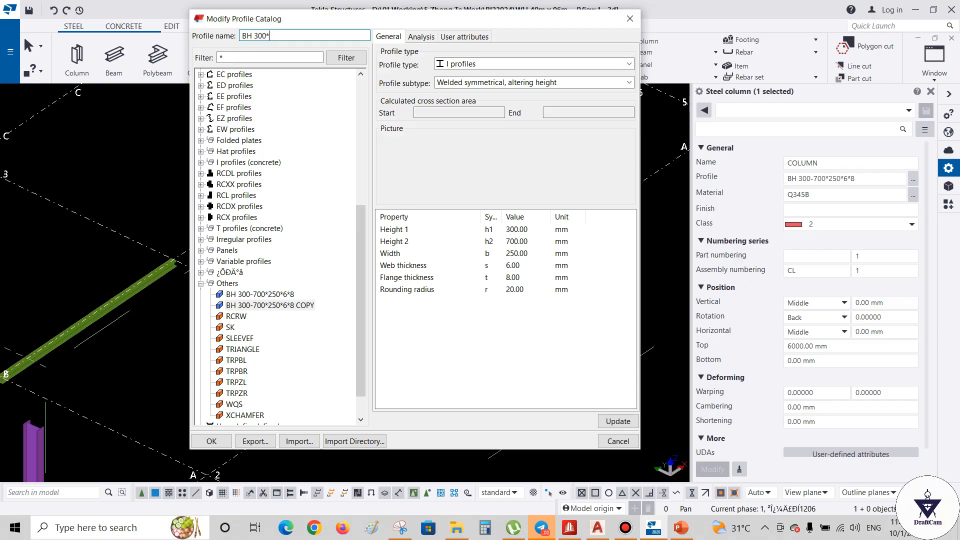
text(*150*5)
text(*6)
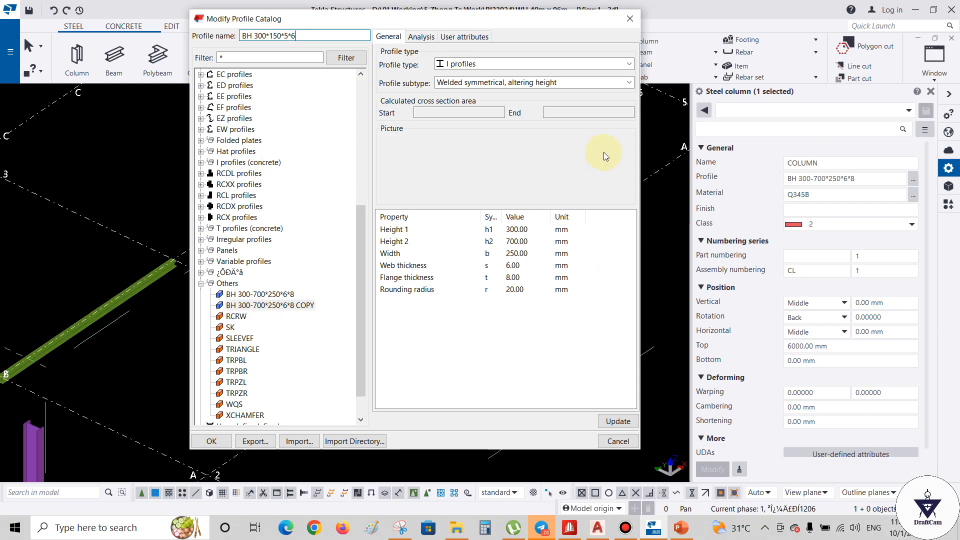
click(511, 233)
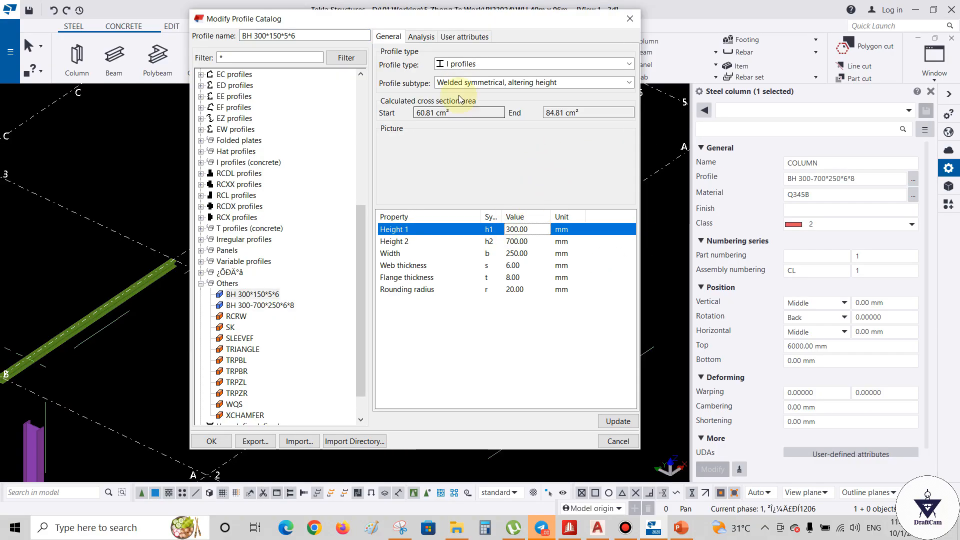
- Change the BH 300*150*5*6 profile's subtype to Welded symmetrical
click(619, 83)
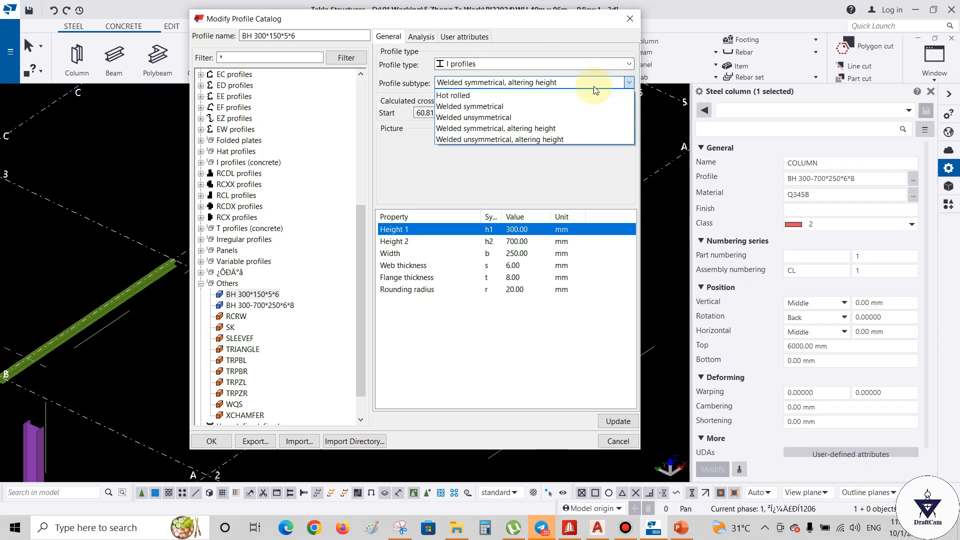
click(565, 106)
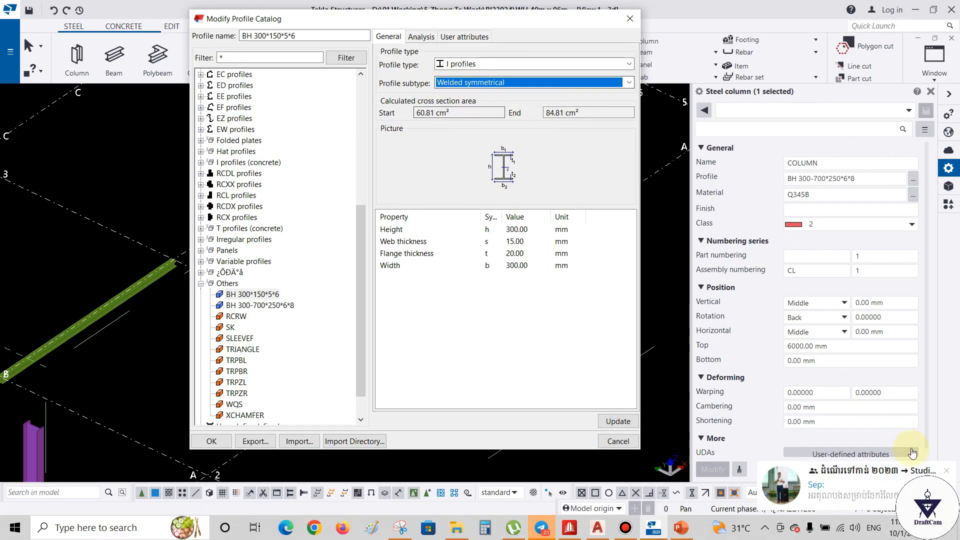
click(527, 230)
- Set the BH 300*150*5*6 profile's web thickness to 6 mm, flange thickness to 6 mm and width to 150 mm
click(527, 243)
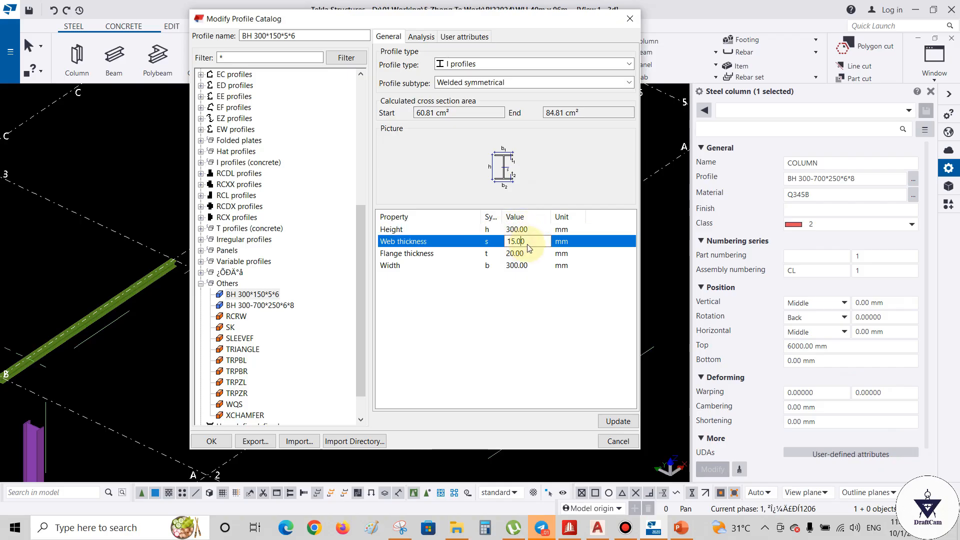
drag(531, 245, 490, 246)
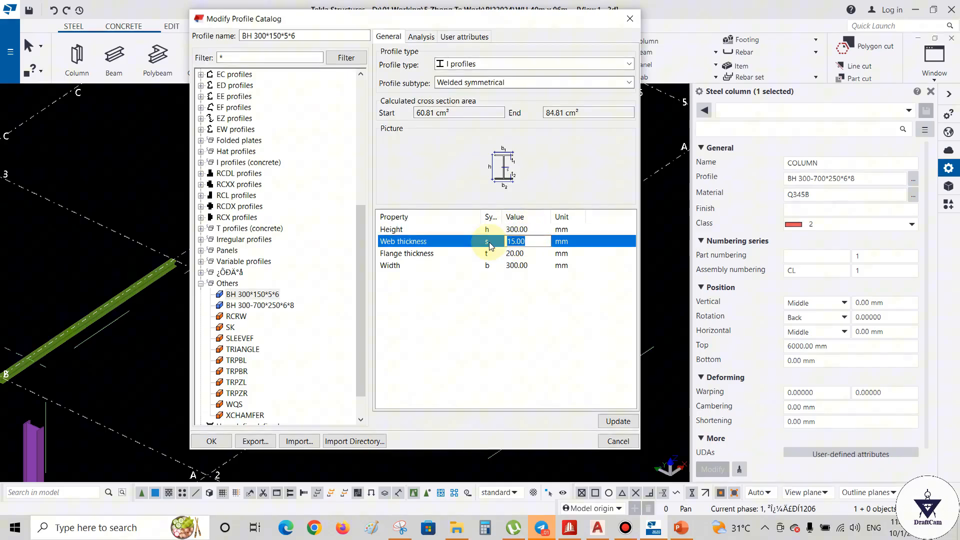
text(6)
click(521, 254)
drag(521, 256, 485, 258)
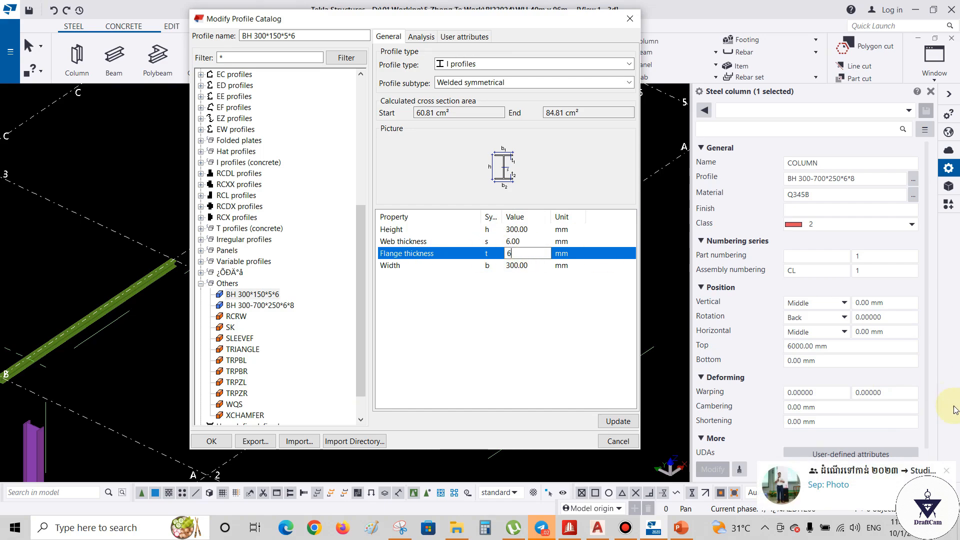
click(526, 266)
text(1)
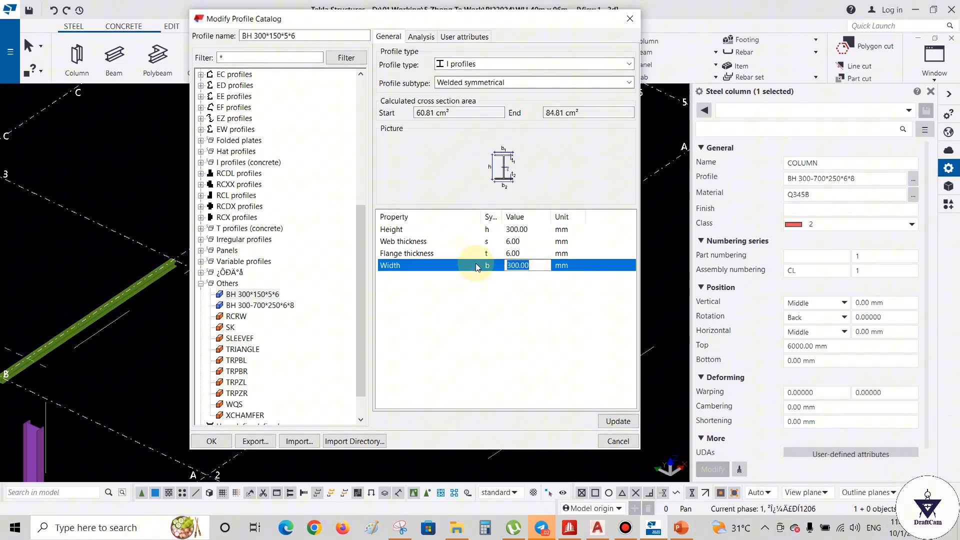
text(50)
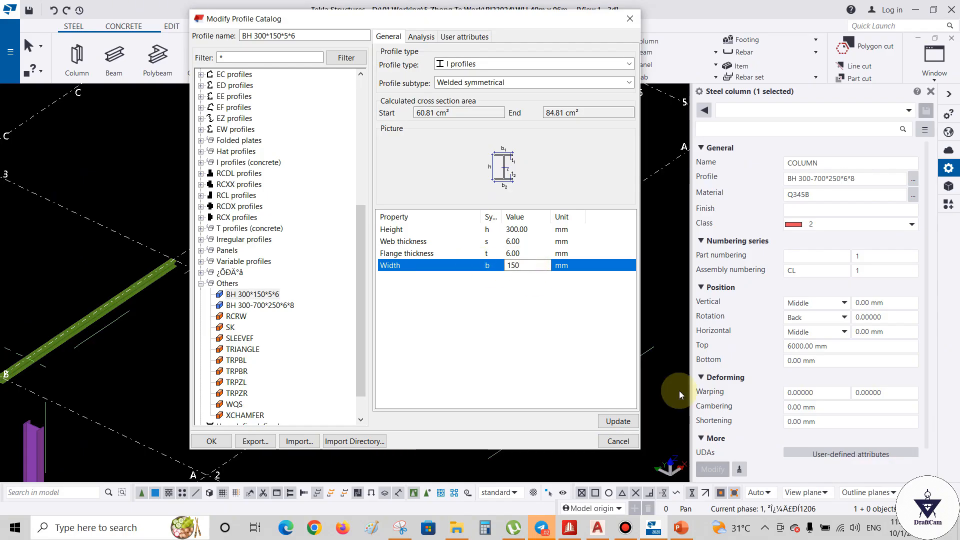
- Update the BH 300*150*5*6 profile and save the catalog changes to the model folder
click(618, 421)
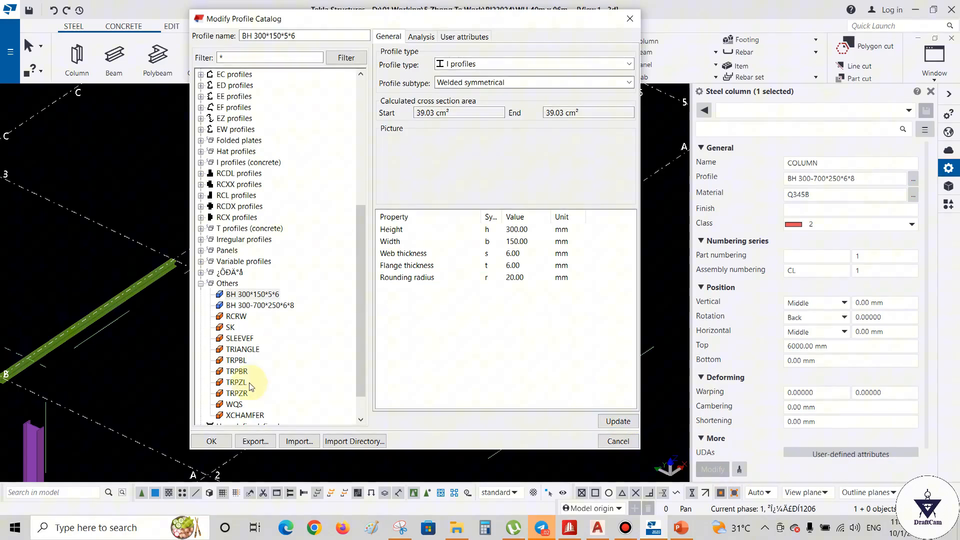
click(212, 441)
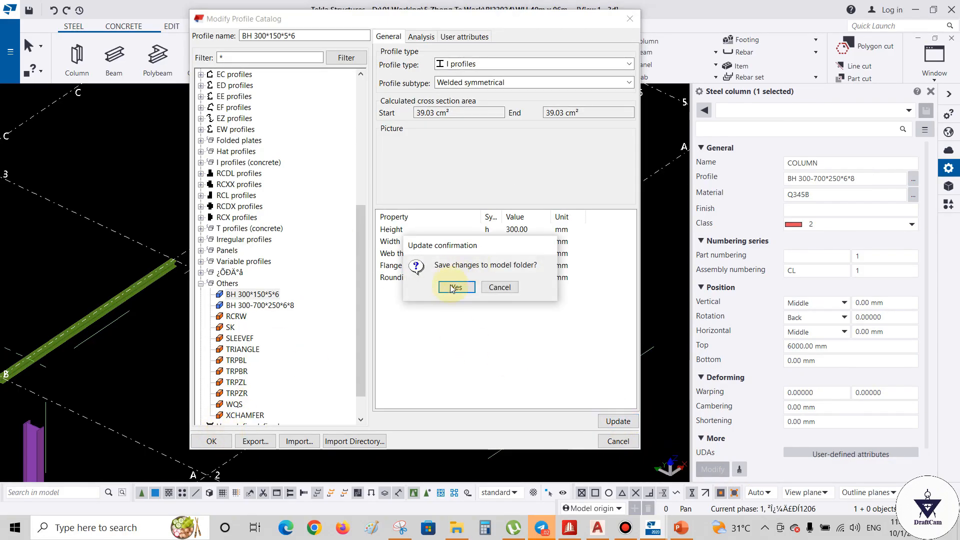
click(455, 288)
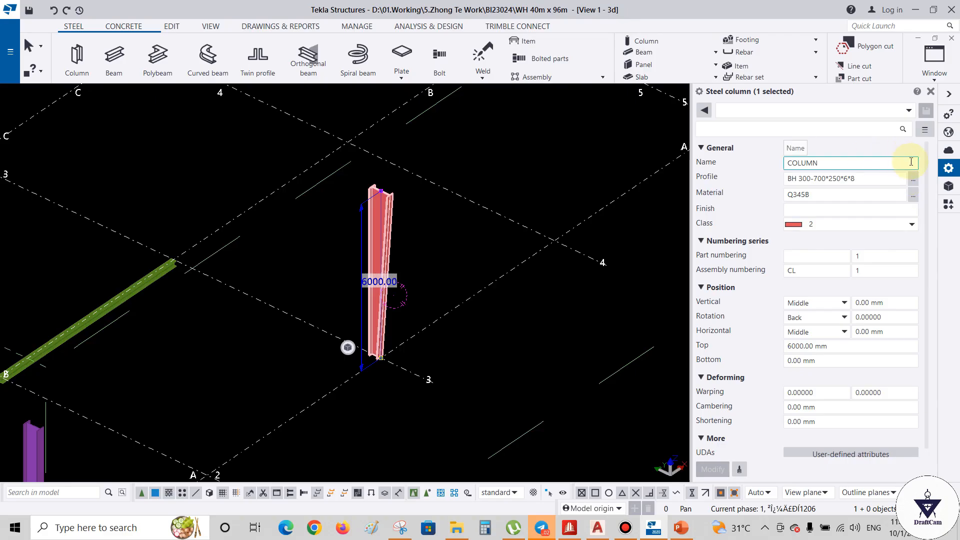
- Start a steel beam and assign it the BH 300*150*5*6 profile from the Others group
click(111, 51)
middle_drag(311, 154, 215, 270)
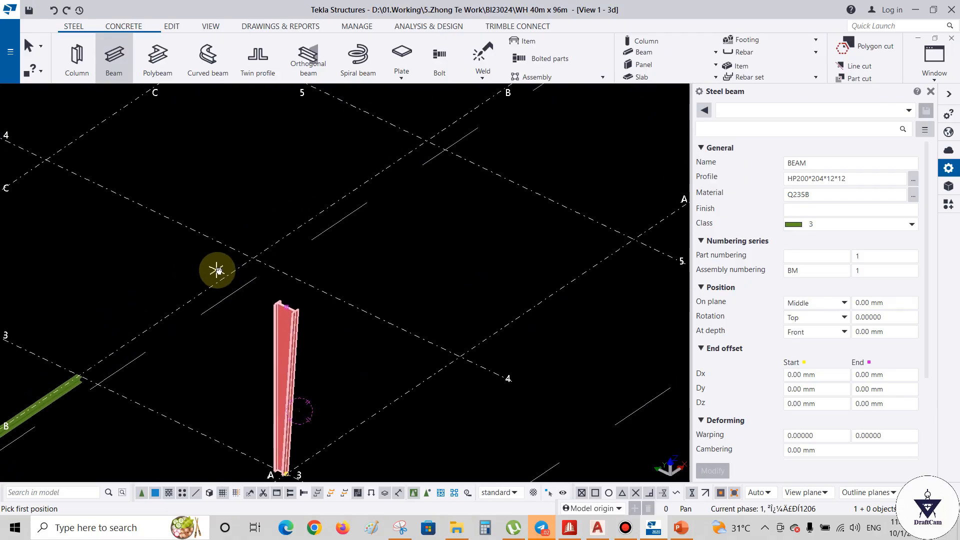
click(913, 183)
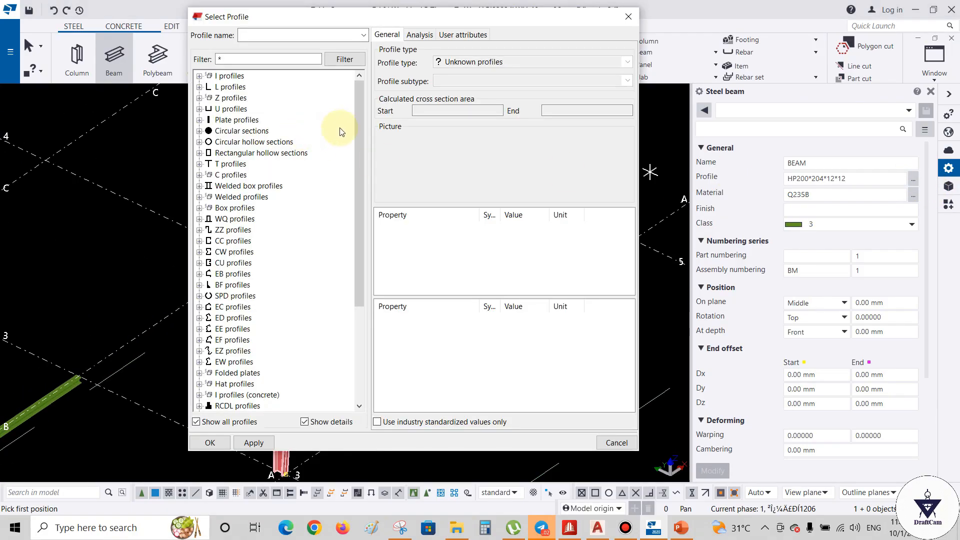
drag(356, 98, 356, 250)
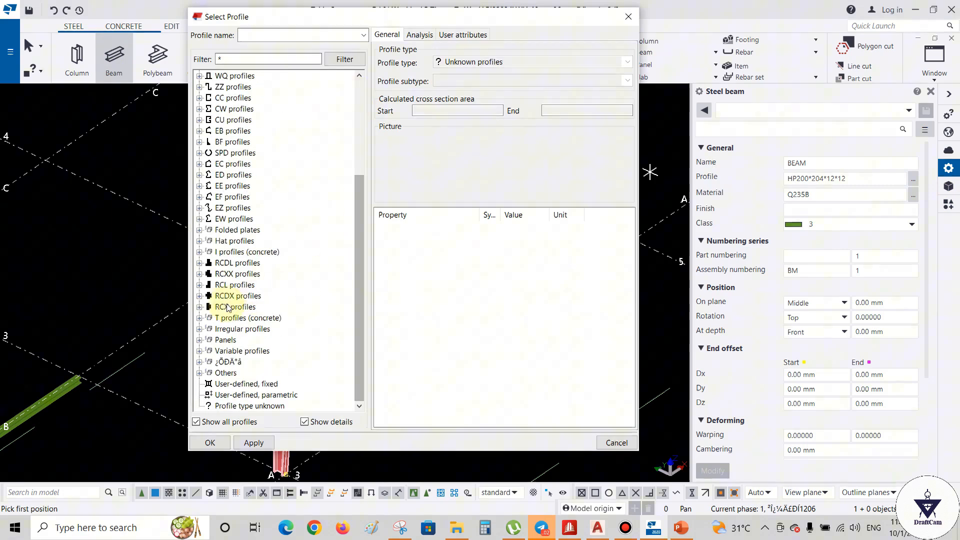
click(199, 374)
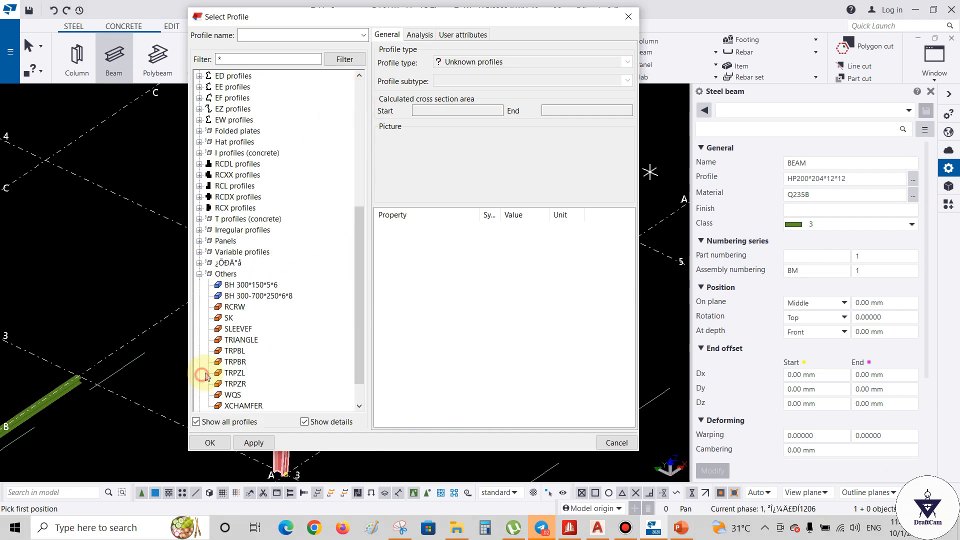
click(252, 286)
click(251, 444)
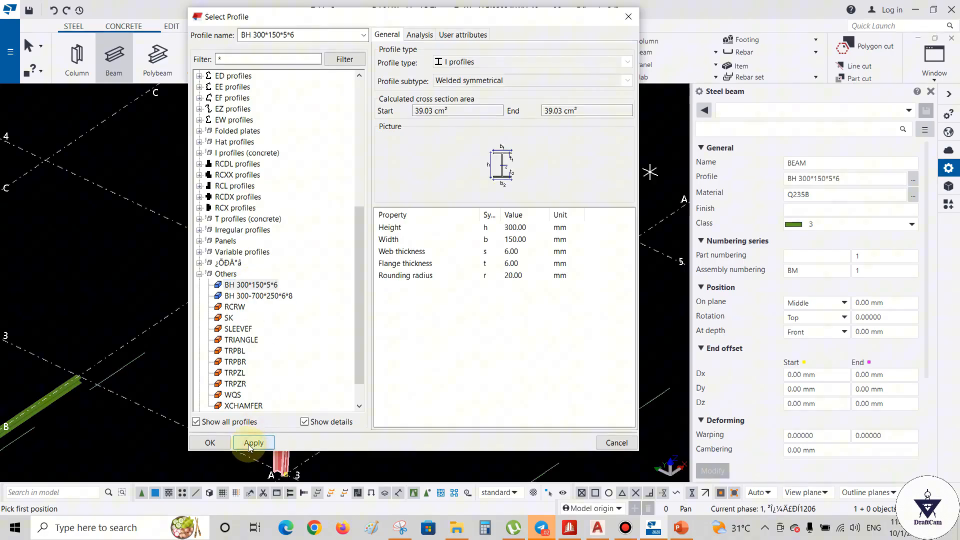
click(210, 443)
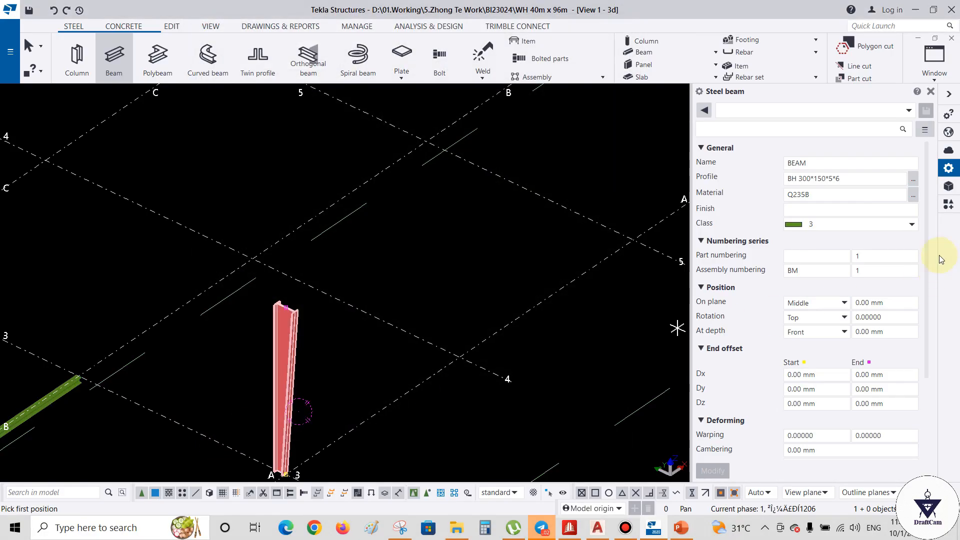
- Set the beam's material to Q345B and its class to 7
click(913, 196)
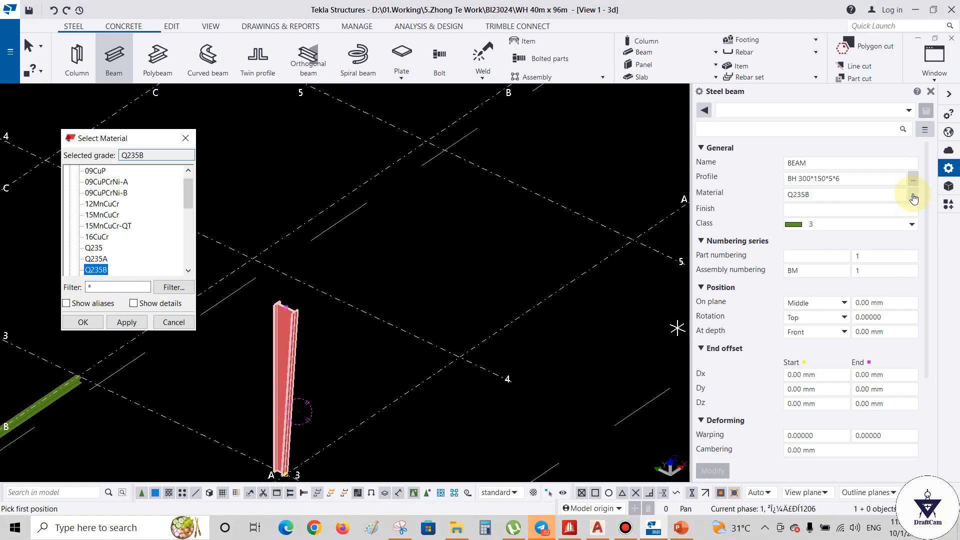
scroll(133, 242, down, 2)
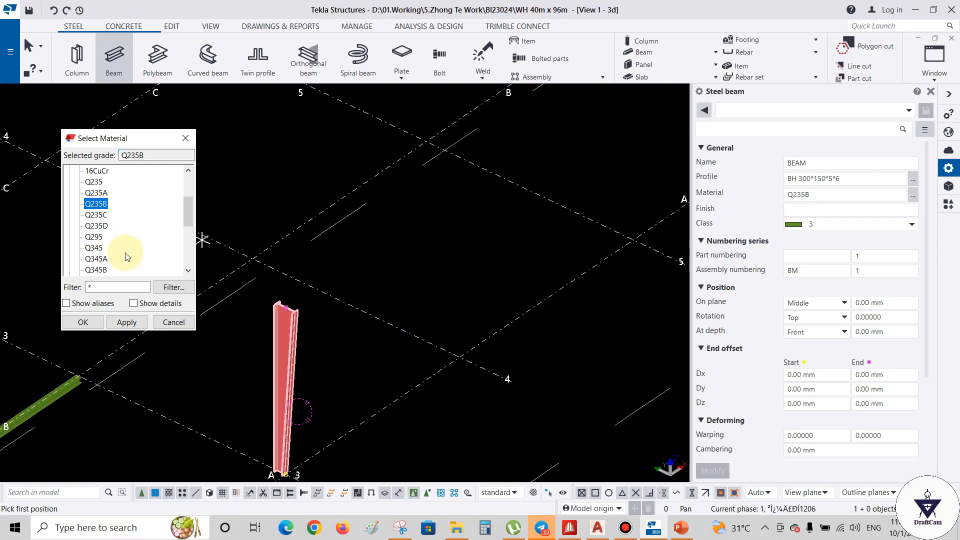
click(97, 270)
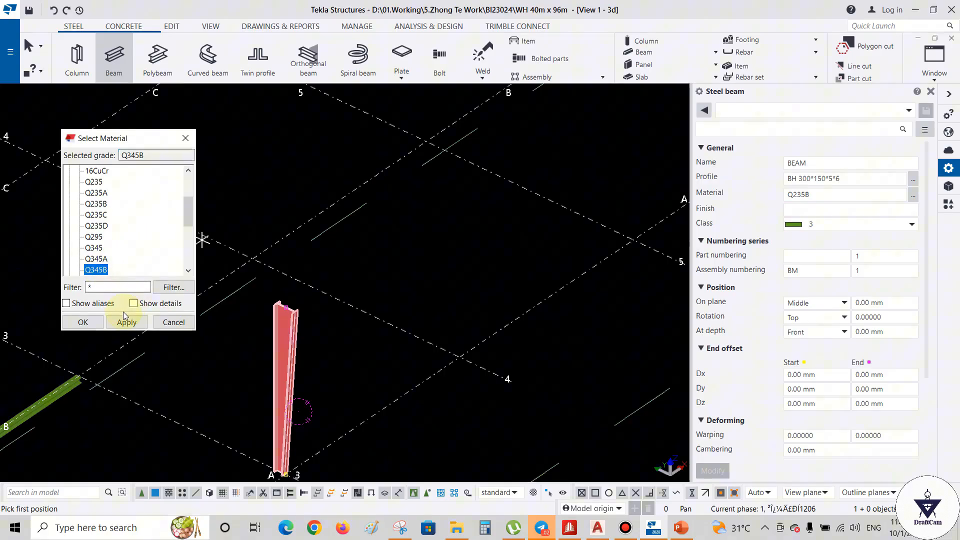
click(80, 322)
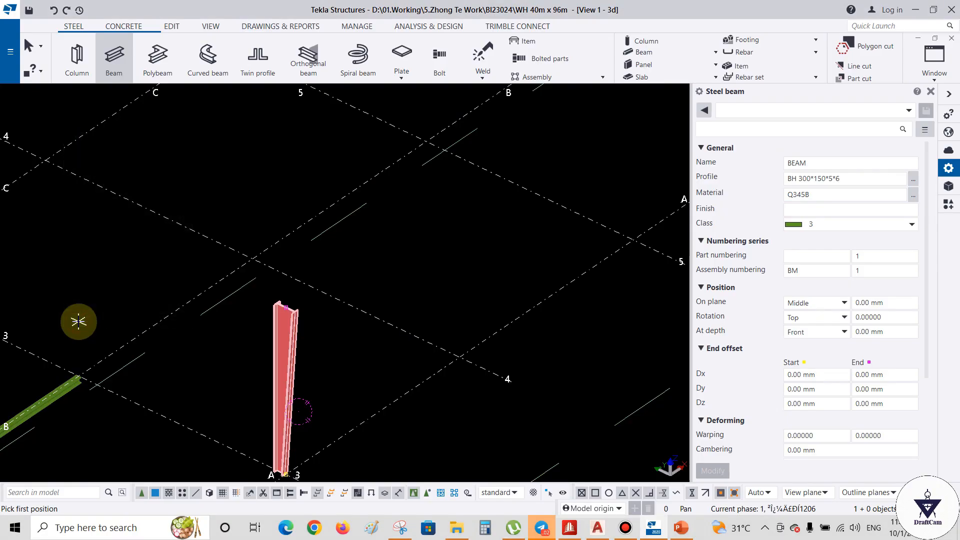
click(912, 224)
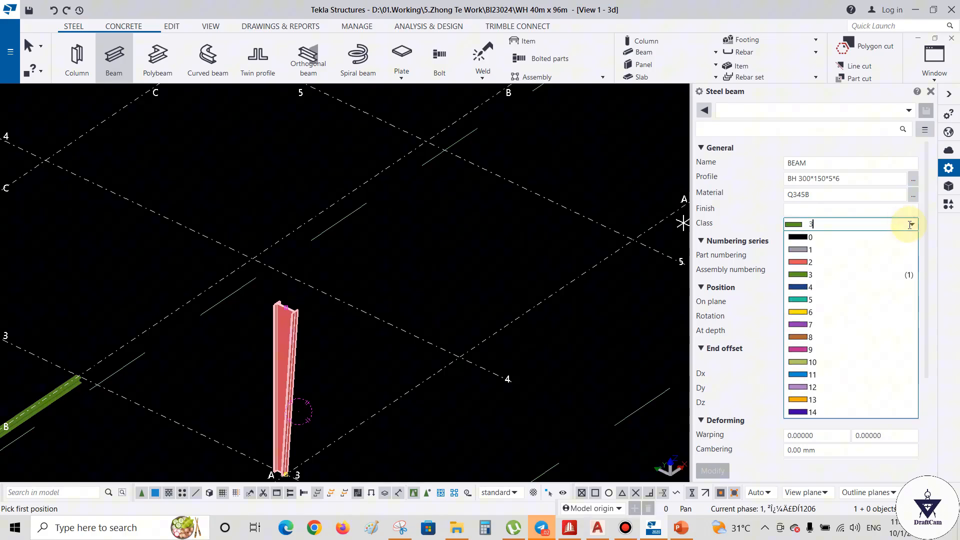
click(805, 324)
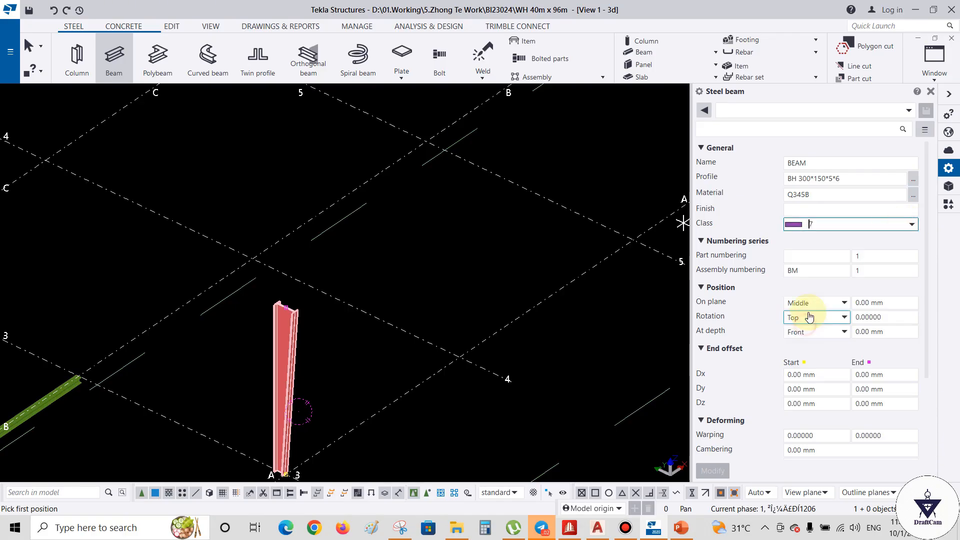
- Place the beam along grid line B from intersection B-4 to B-5, and end the command
click(253, 258)
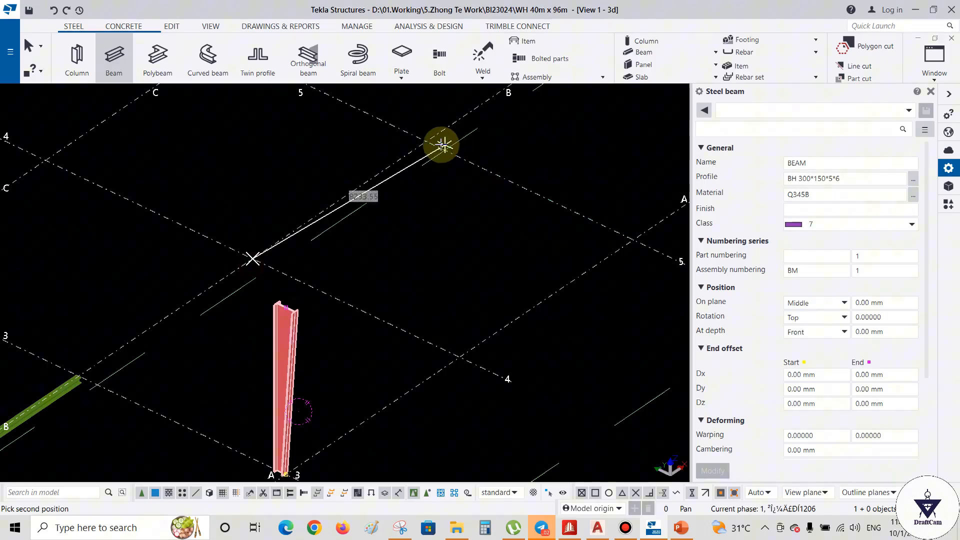
click(426, 141)
right_click(452, 155)
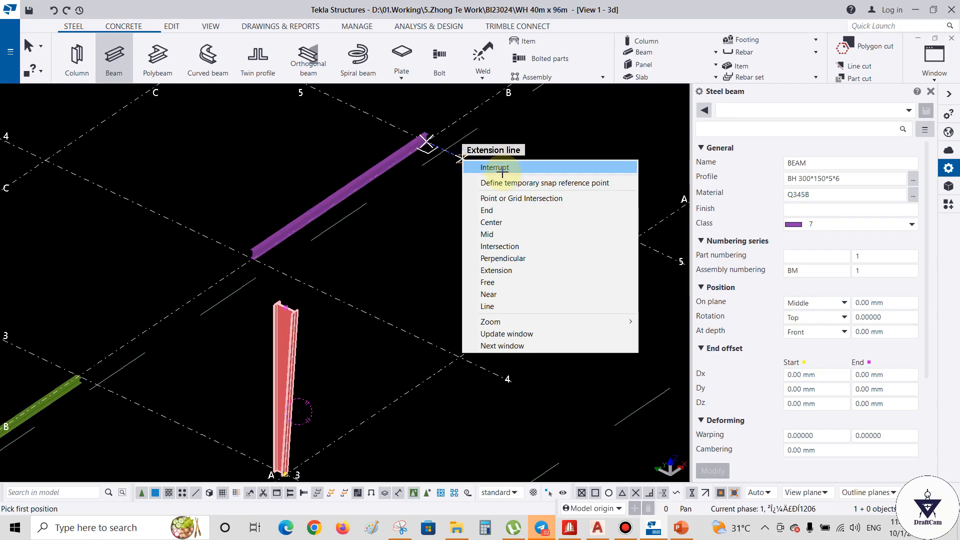
click(495, 170)
- Select the new beam on grid line B and examine its I-shaped section, profile properties and position in the grid
scroll(271, 230, up, 8)
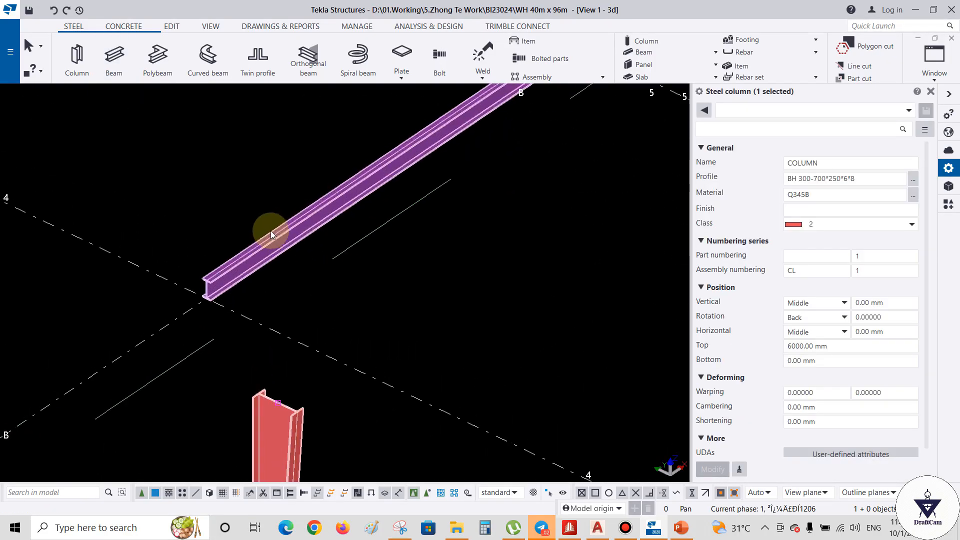
click(212, 279)
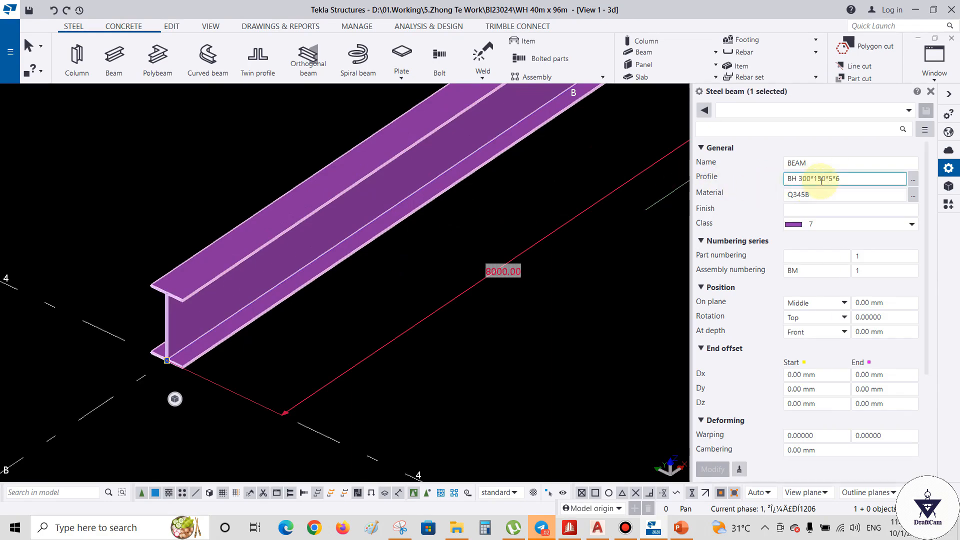
scroll(167, 274, down, 10)
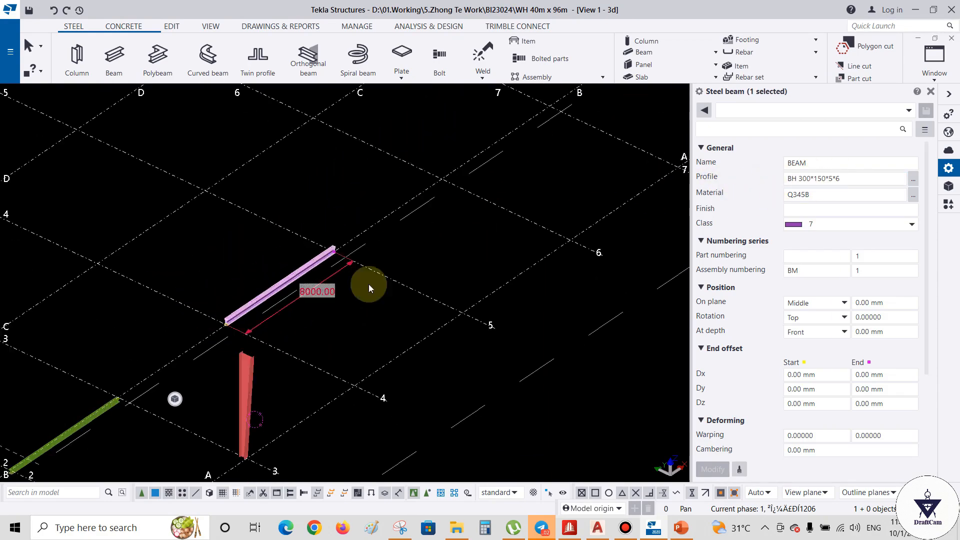
scroll(384, 317, down, 3)
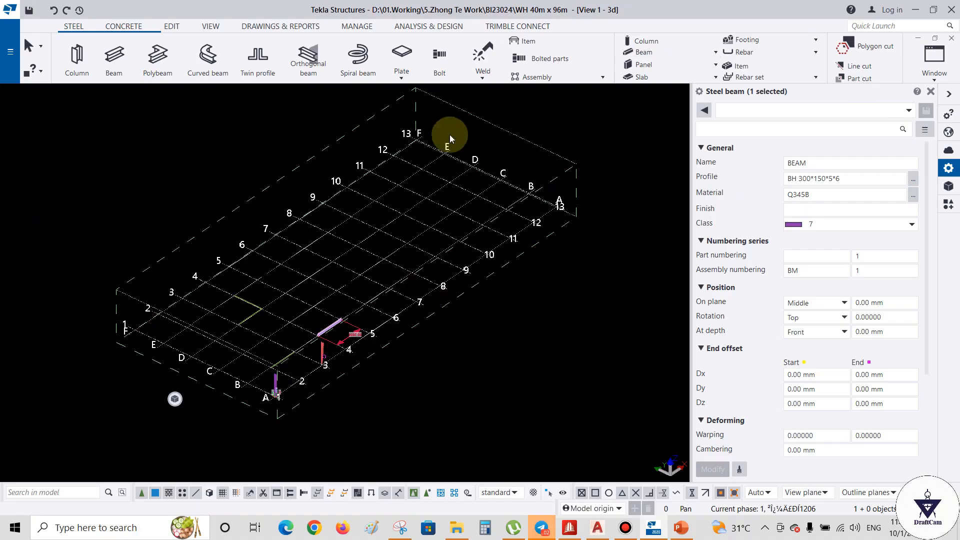
scroll(220, 253, up, 4)
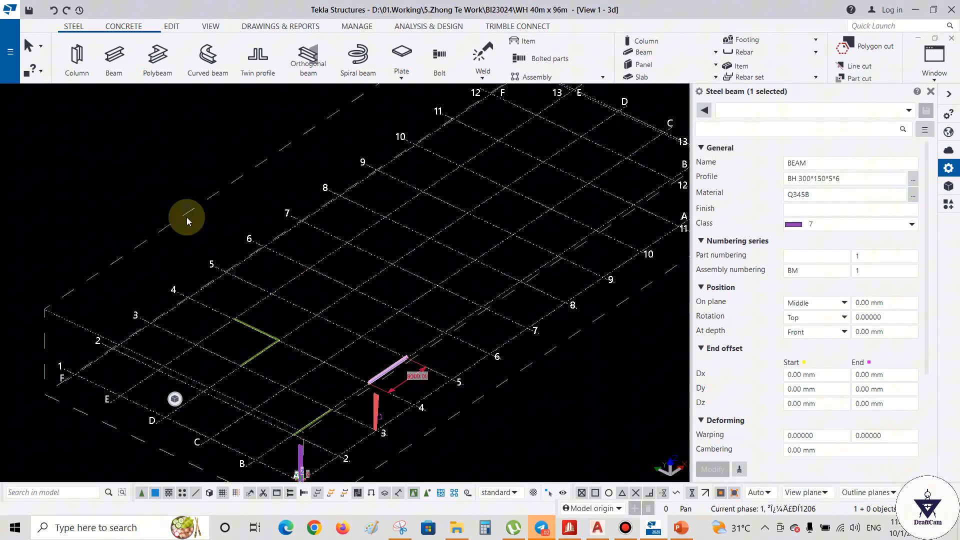